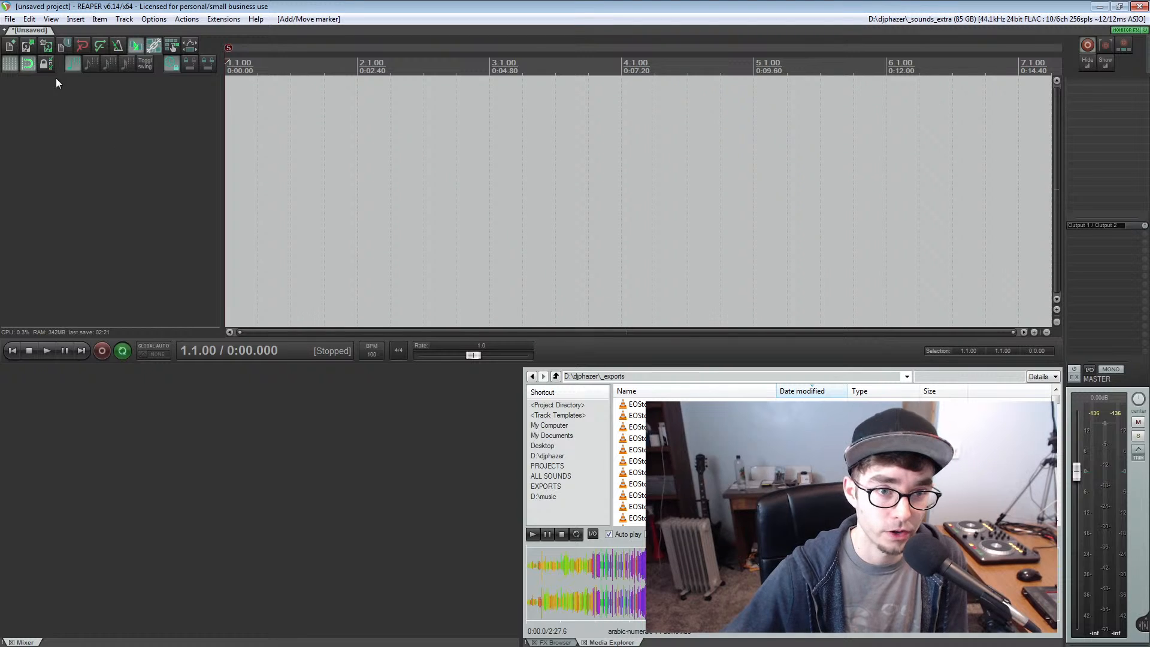
Insert the EOStober2020-day9-danse-macabre.flac export on a new track at the project start
click(5, 48)
key(n)
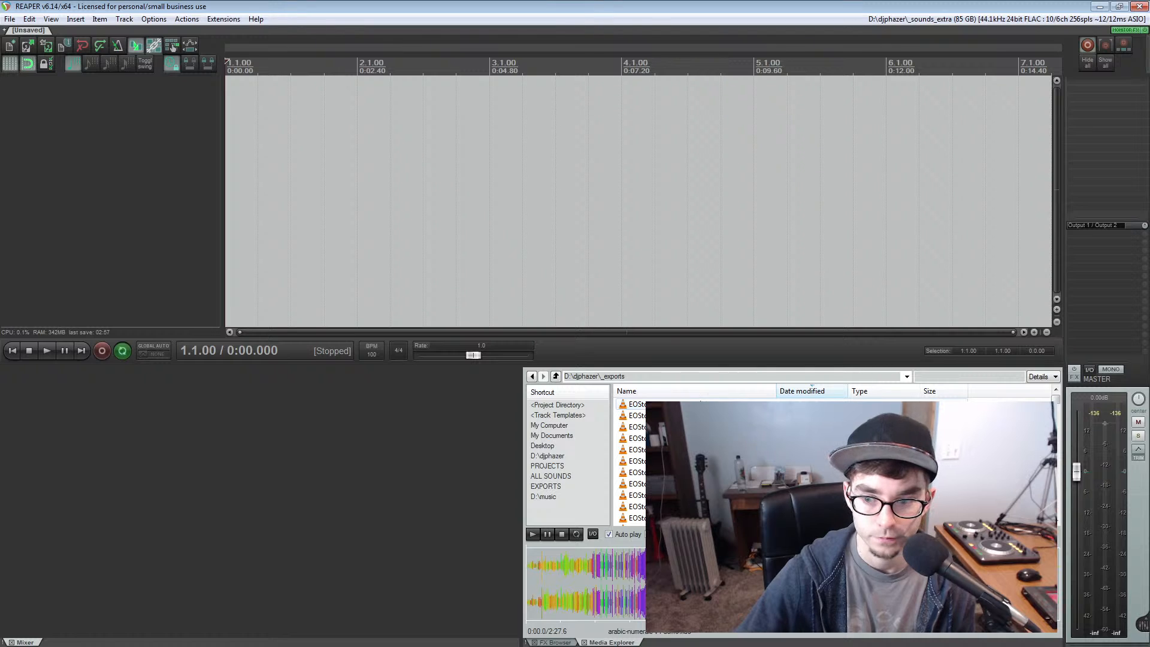
drag(688, 404, 228, 134)
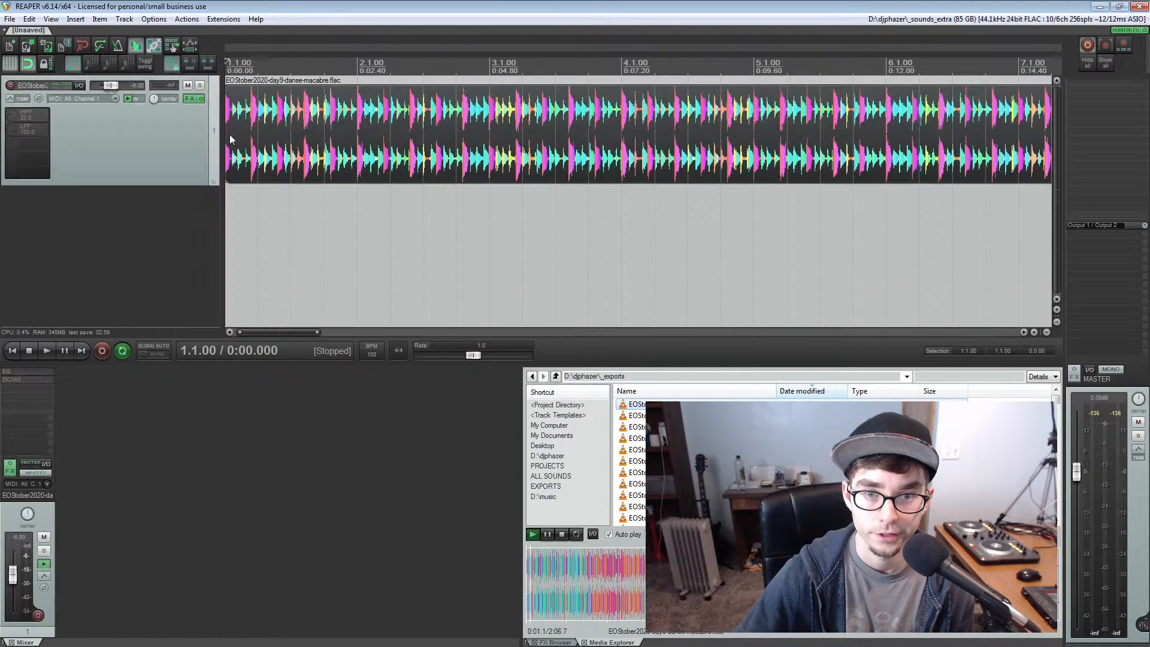
scroll(239, 144, down, 8)
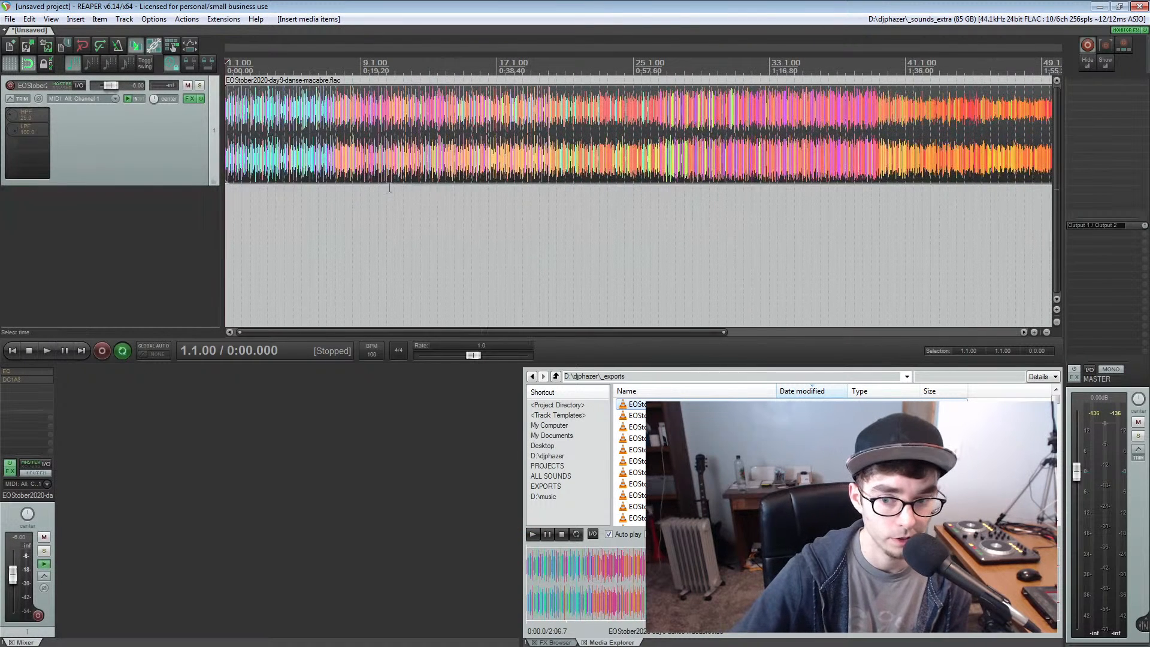
Turn off auto play for media previews and place EOStober2020-day13-precipitate-v1.flac on a second track at the project start
click(608, 533)
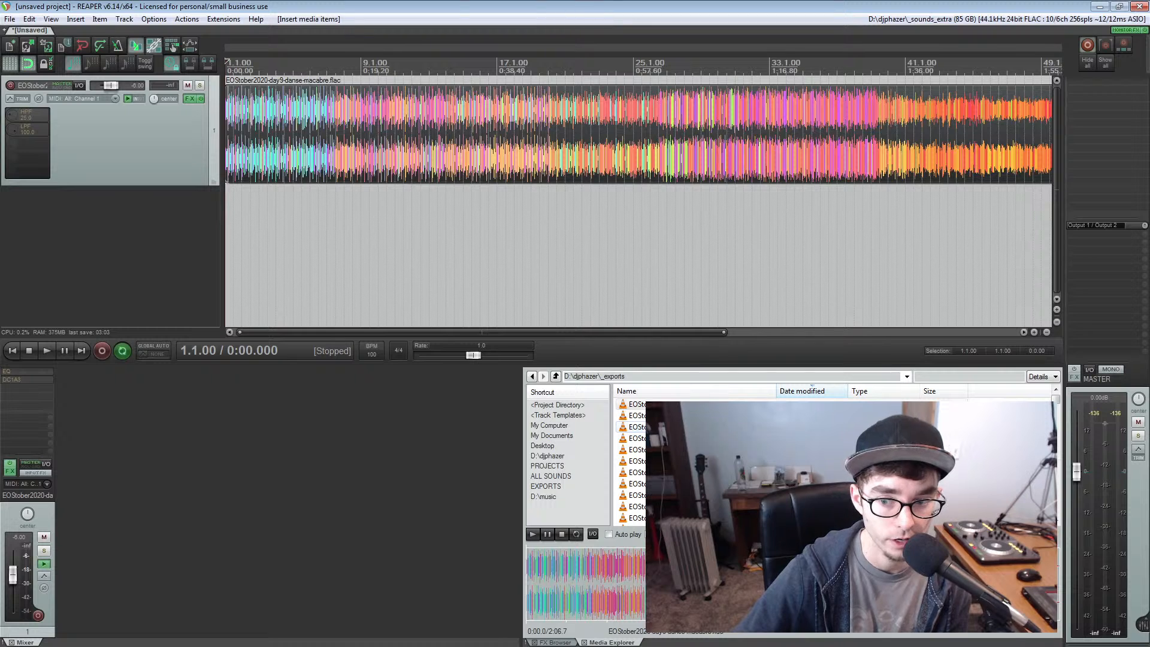
click(689, 438)
click(688, 404)
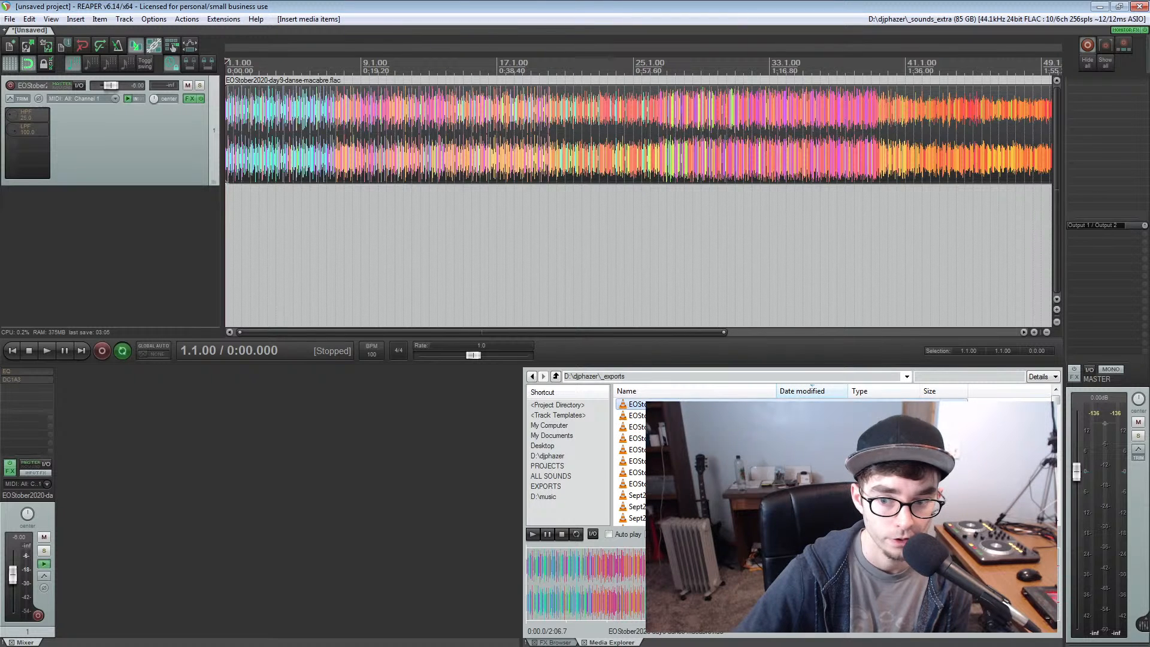
click(689, 438)
drag(689, 438, 225, 212)
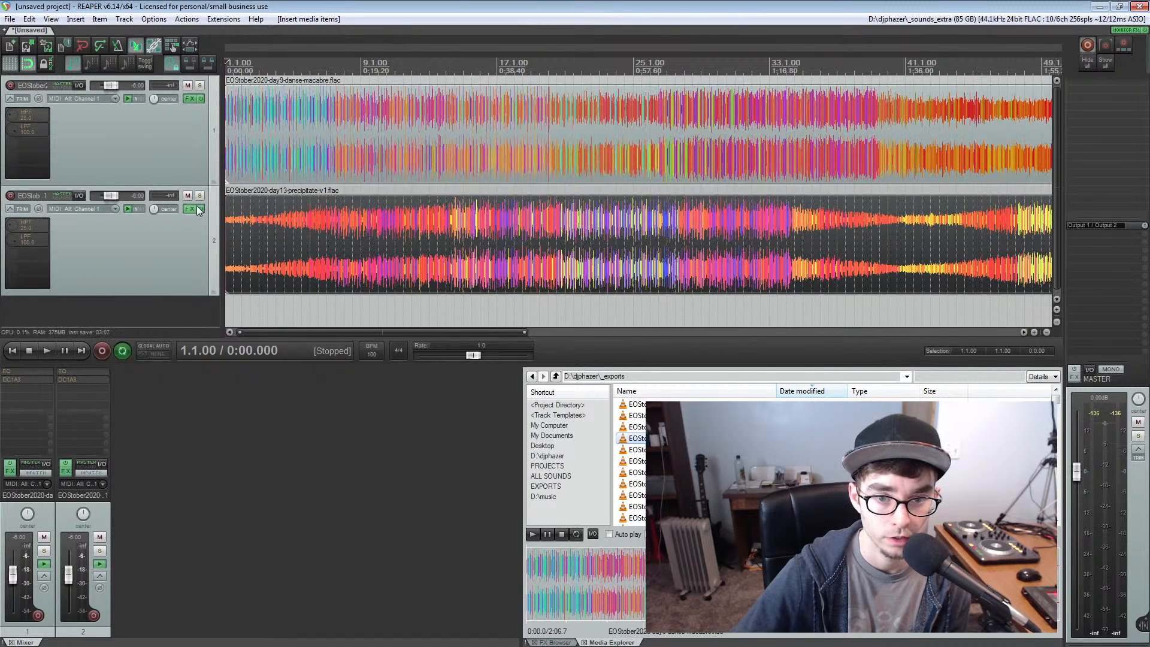
Reset the volume of both tracks to 0.00 dB and mute the second track
click(136, 137)
ctrl+click(135, 234)
double_click(108, 85)
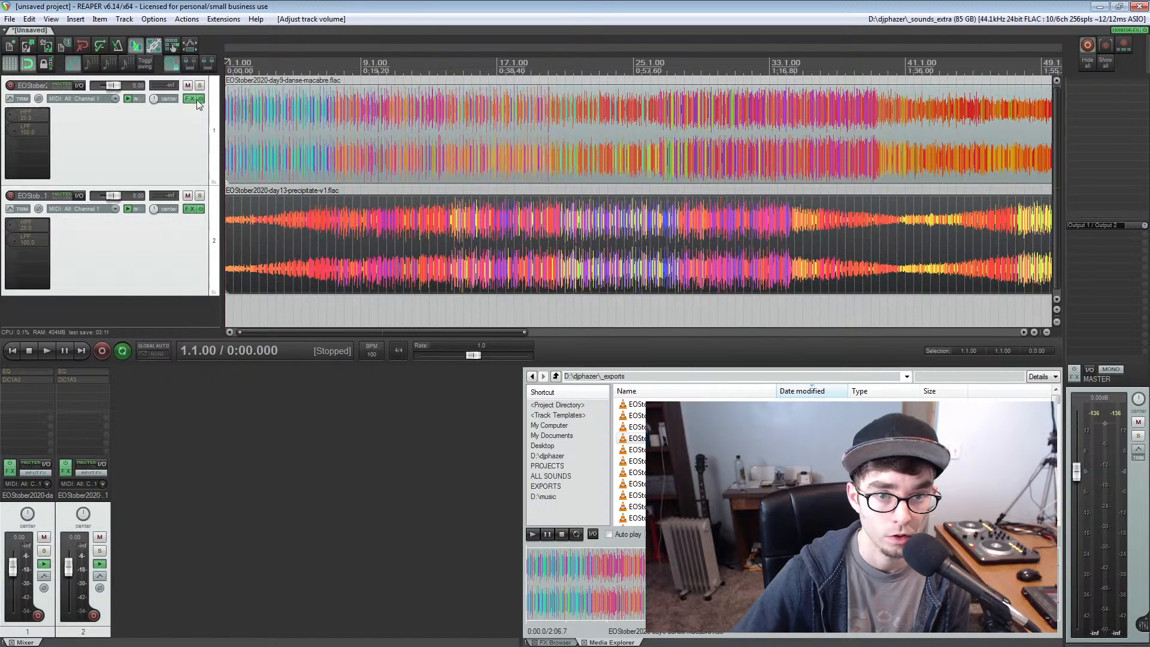
click(214, 125)
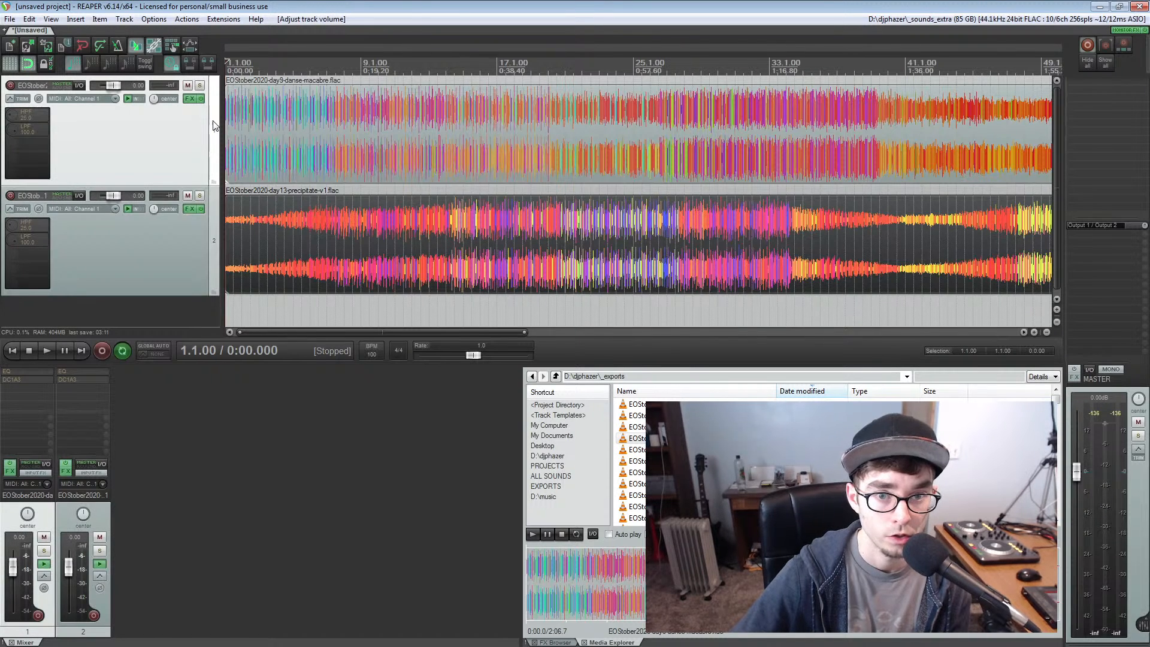
click(188, 196)
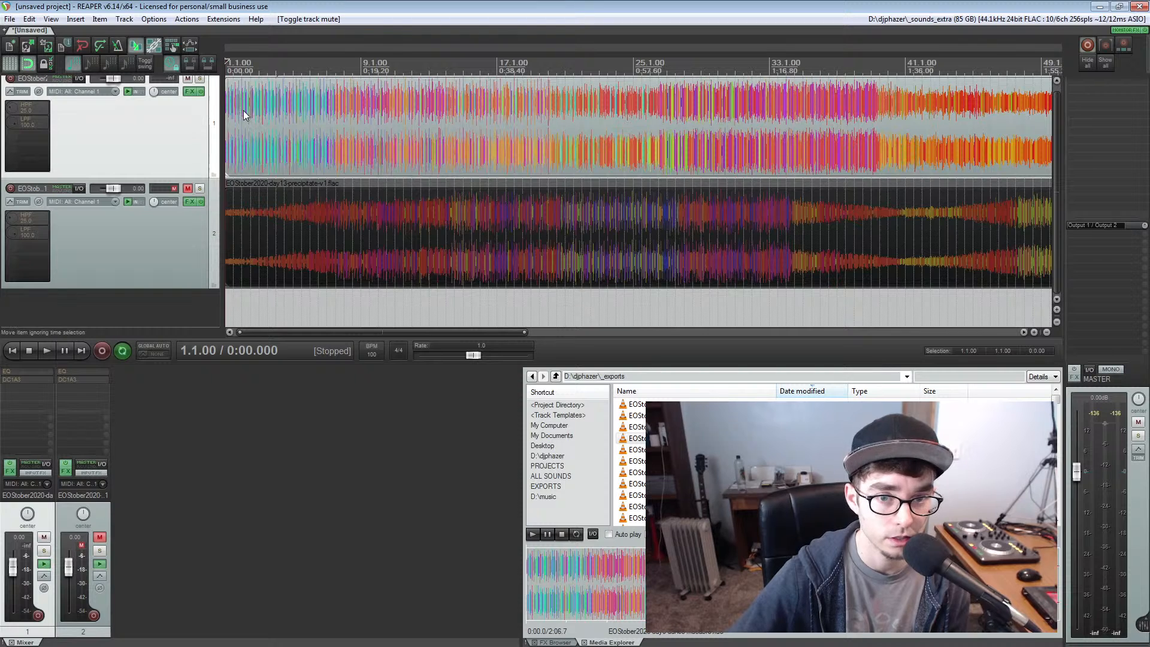
Play the danse-macabre track from the project start with its whole waveform in view
scroll(271, 125, down, 3)
key(space)
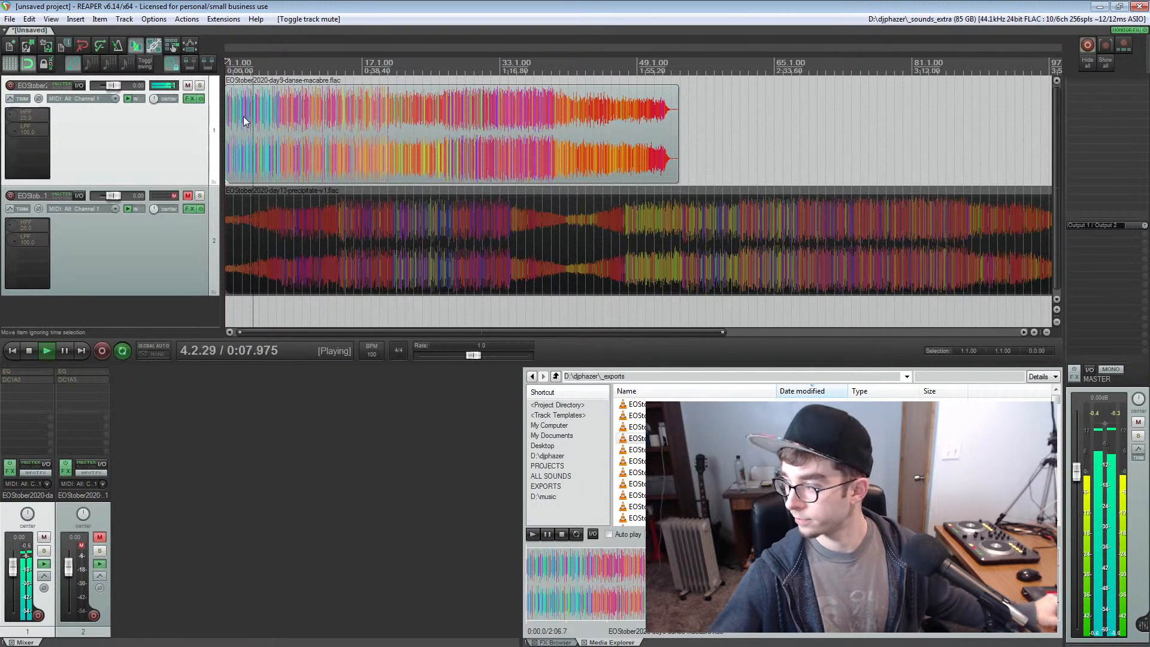
scroll(298, 124, up, 1)
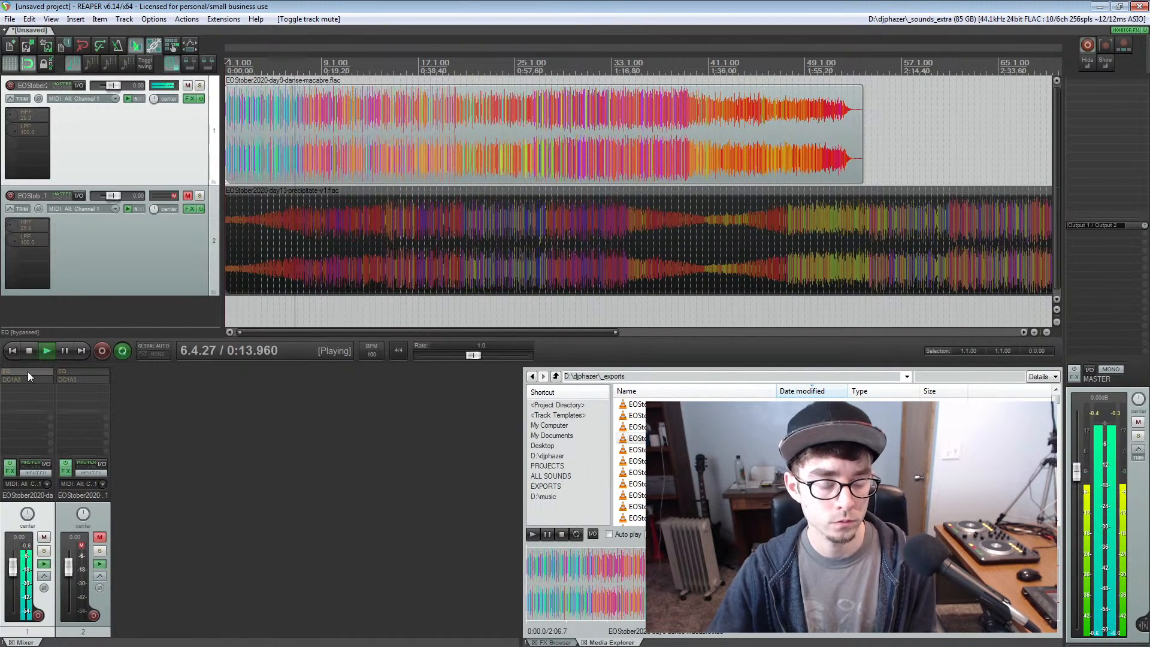
Open the Voxengo SPAN analyzer from the monitoring FX and arrange its window, made smaller, below the first track's waveform
right_click(1124, 29)
click(1104, 37)
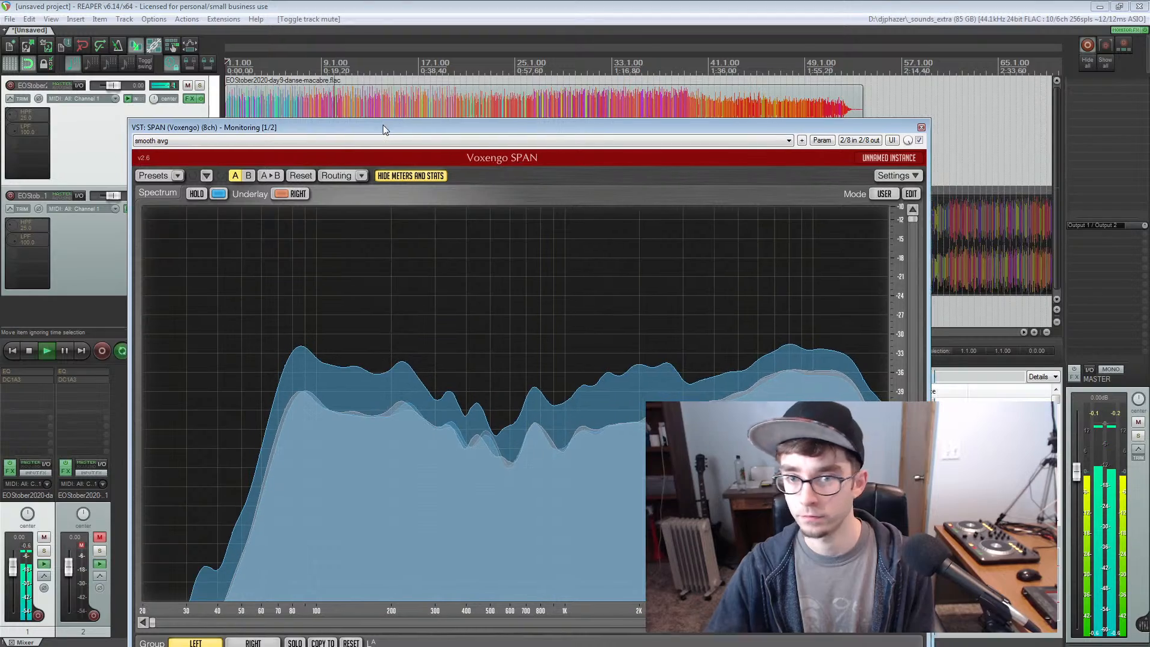
drag(382, 125, 288, 85)
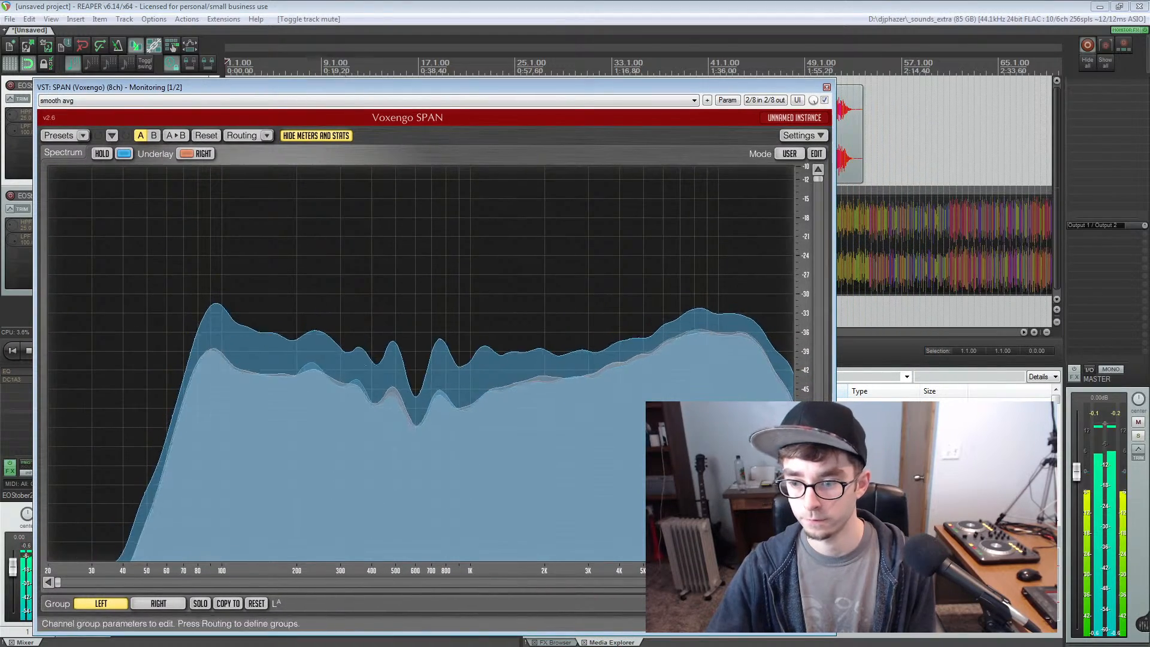
drag(828, 628, 739, 503)
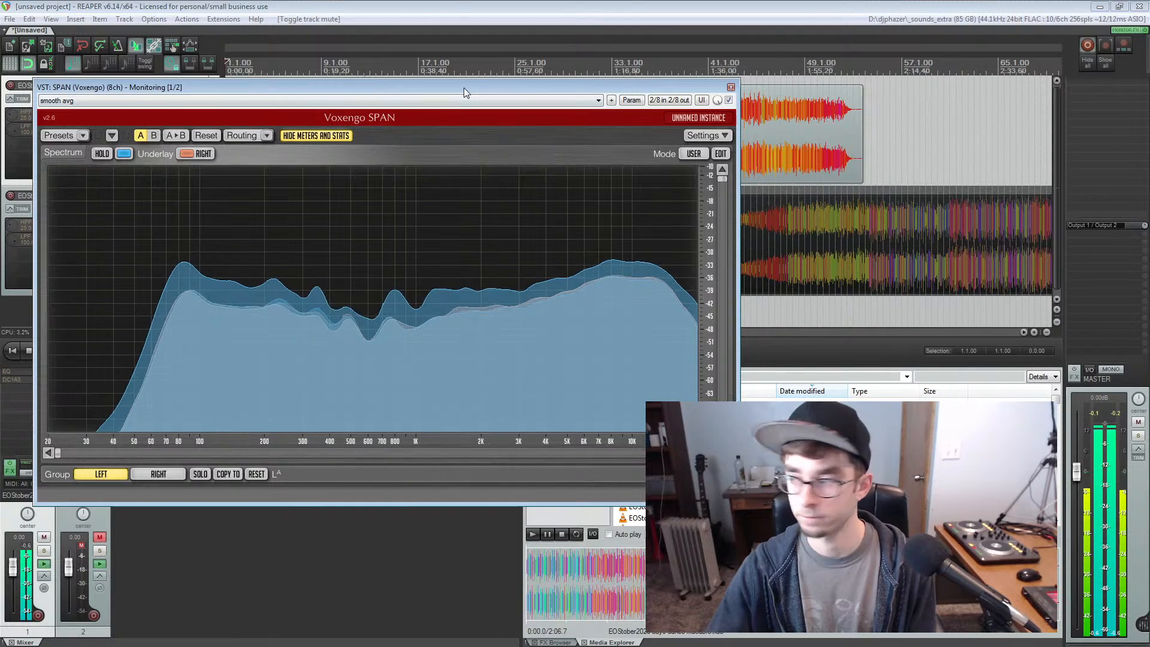
drag(464, 88, 437, 210)
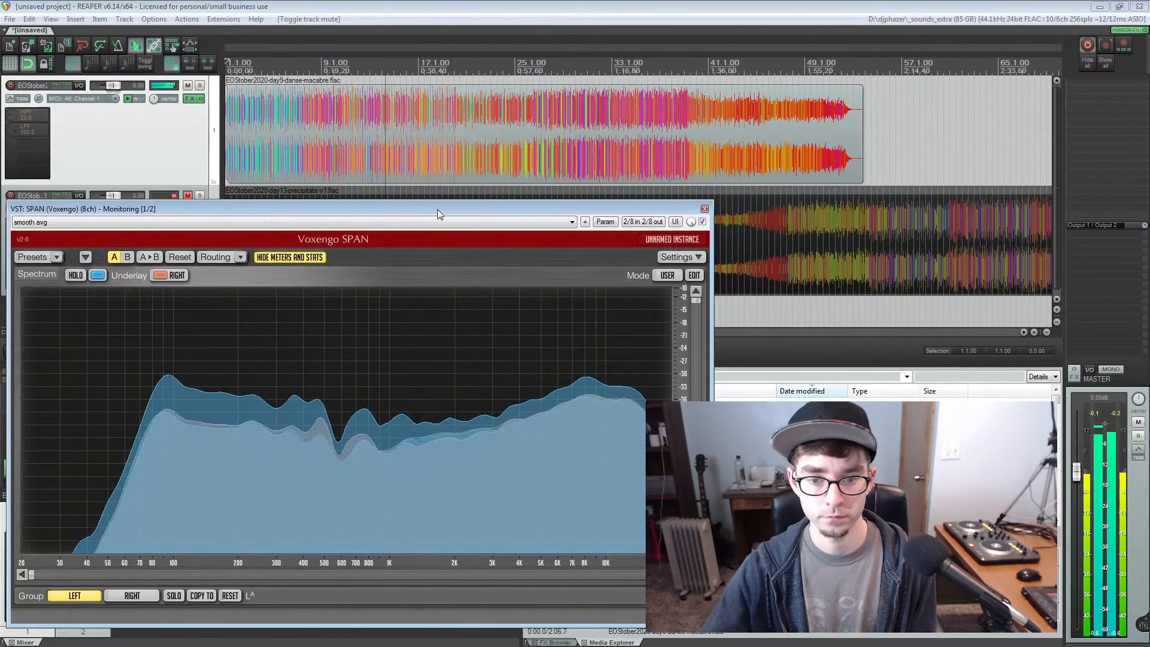
Bypass the first track's FX and move the edit cursor to measure 33 while playback continues
click(201, 99)
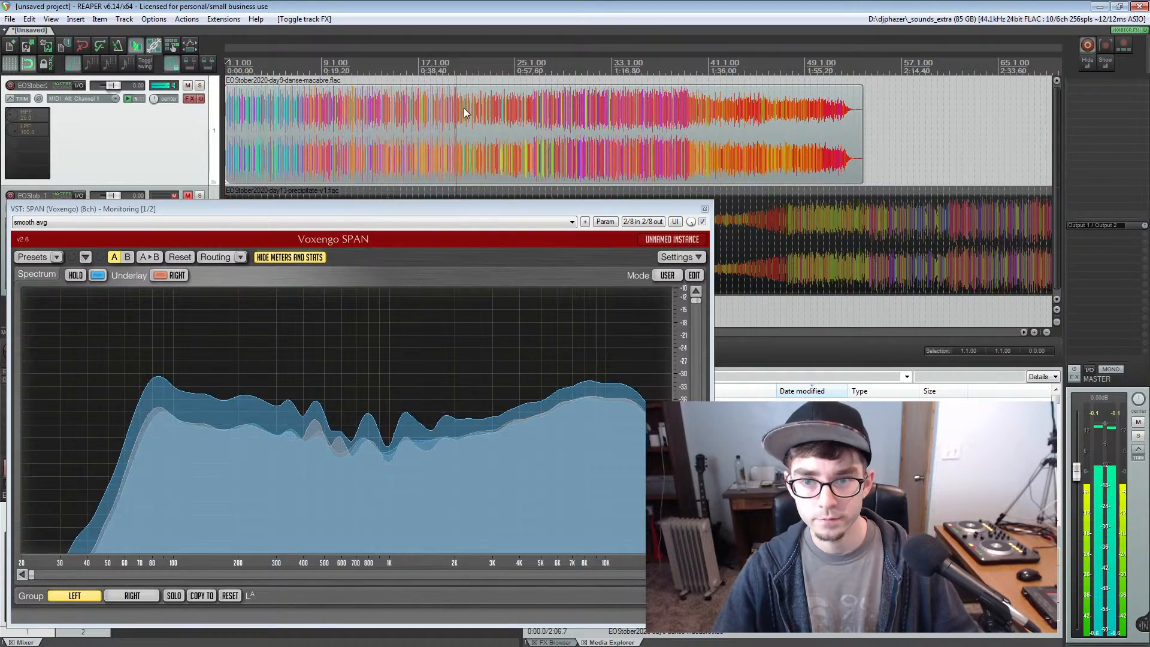
scroll(495, 123, up, 2)
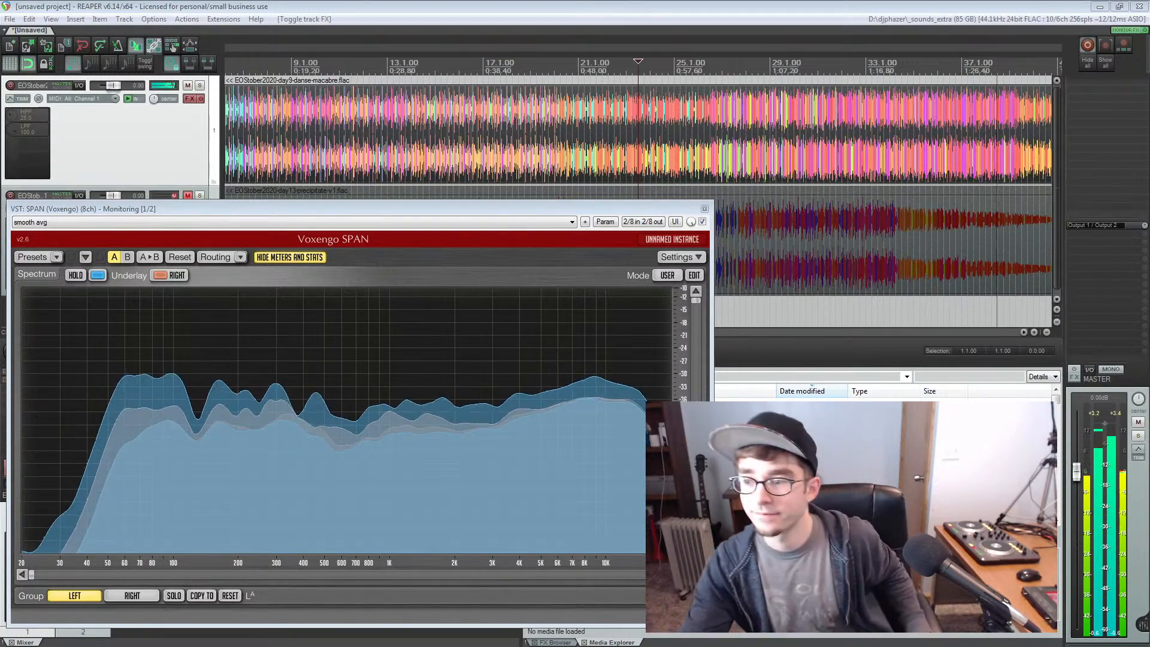
click(878, 123)
scroll(880, 123, down, 2)
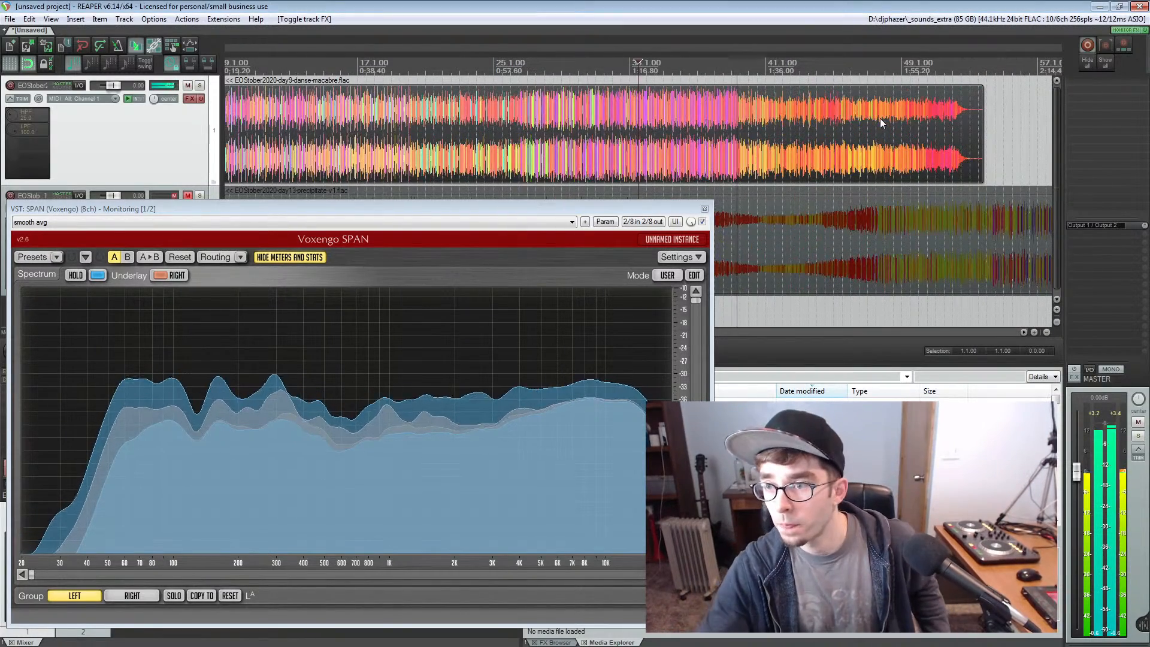
Enable automatic view scrolling during playback and close the SPAN analyzer window
click(144, 20)
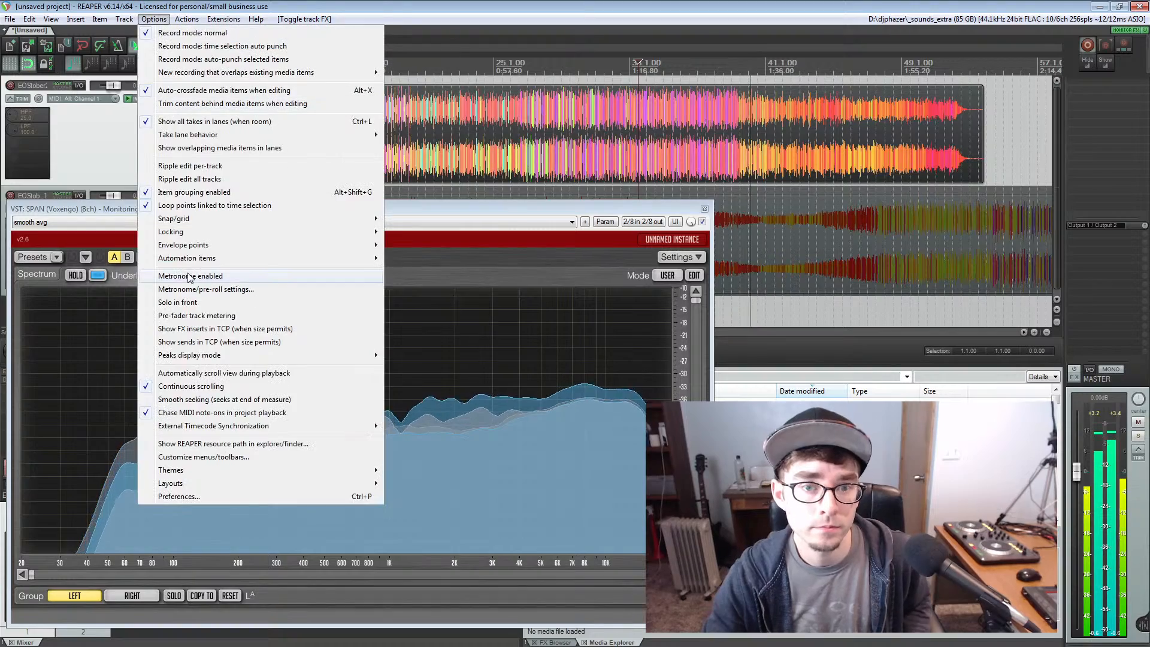
click(179, 386)
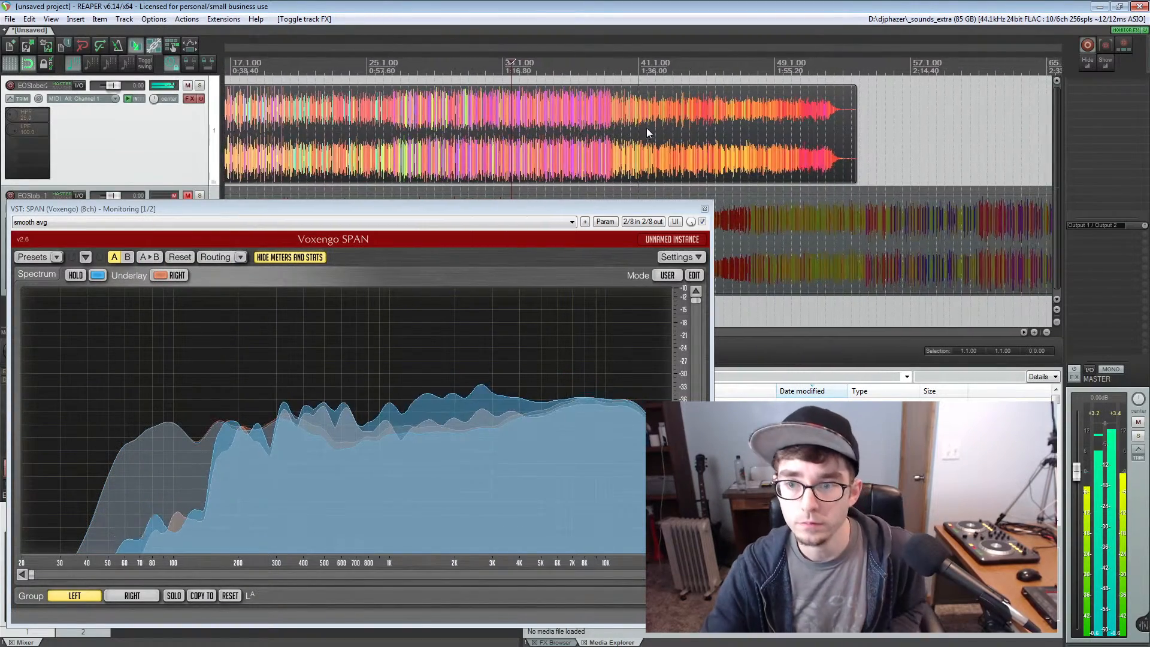
scroll(645, 128, up, 2)
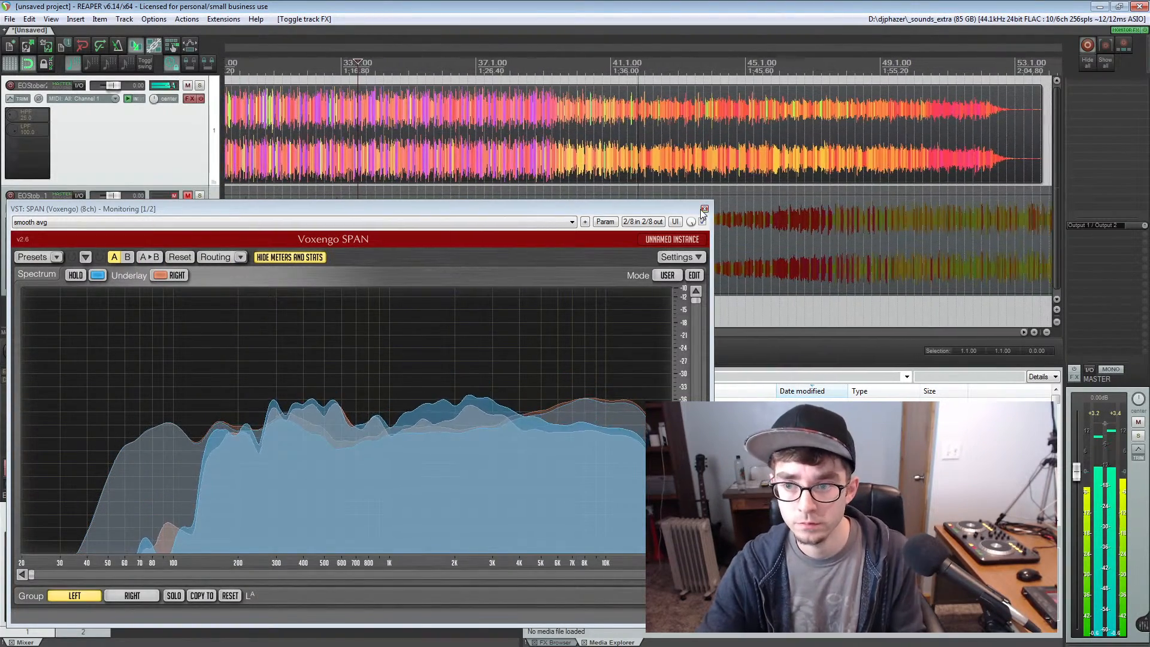
click(704, 208)
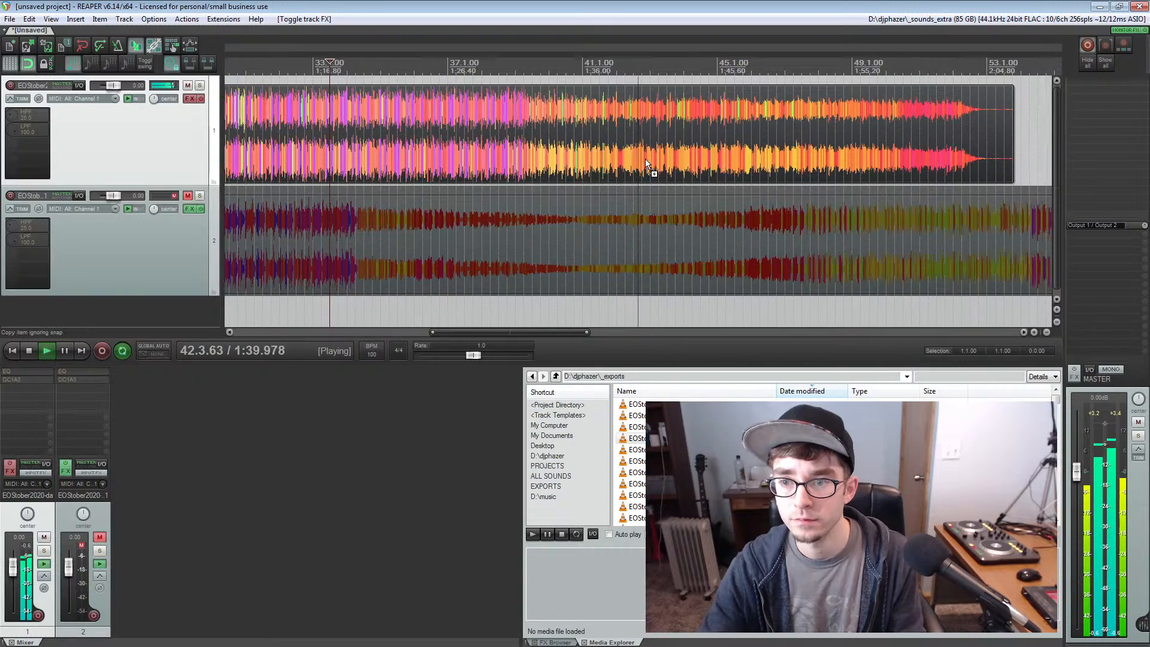
Place the edit cursor at measure 44 in the danse-macabre item and zoom the arrange view to that item
scroll(646, 159, down, 1)
scroll(645, 160, up, 1)
scroll(646, 160, up, 2)
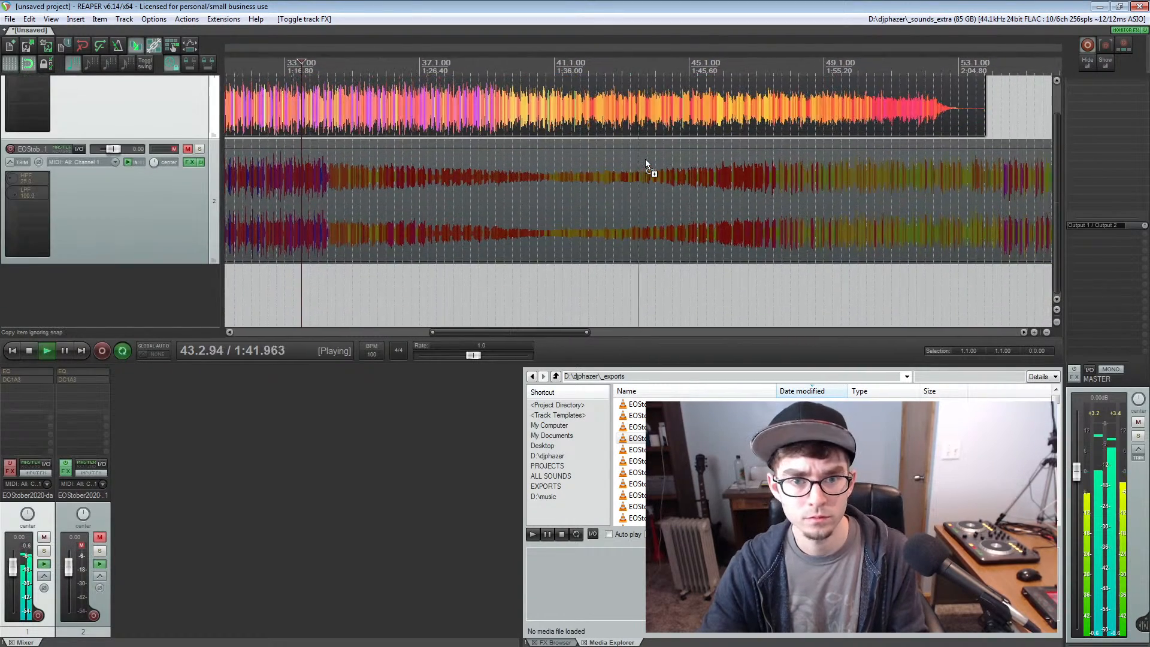
click(646, 148)
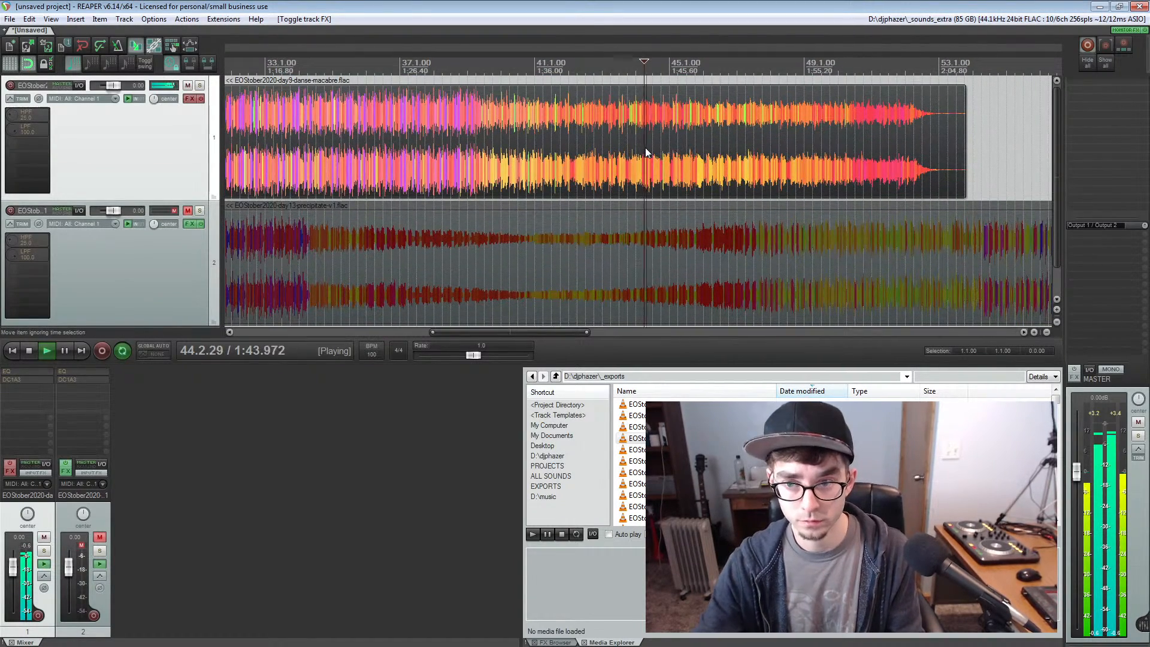
key(grave)
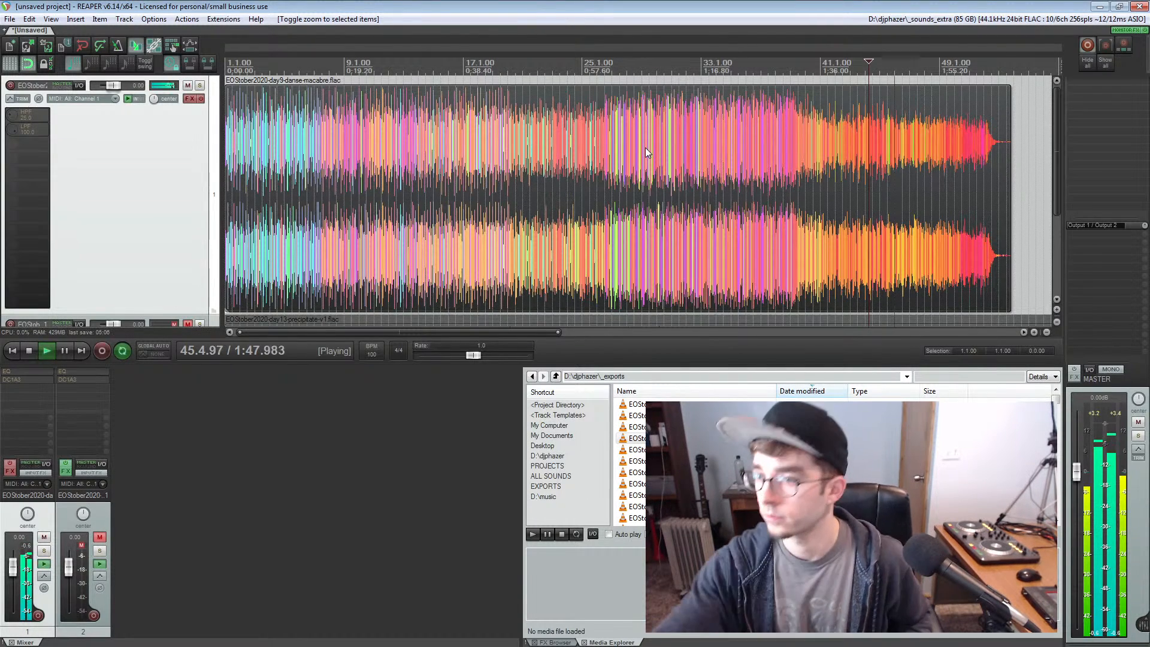
scroll(870, 163, up, 2)
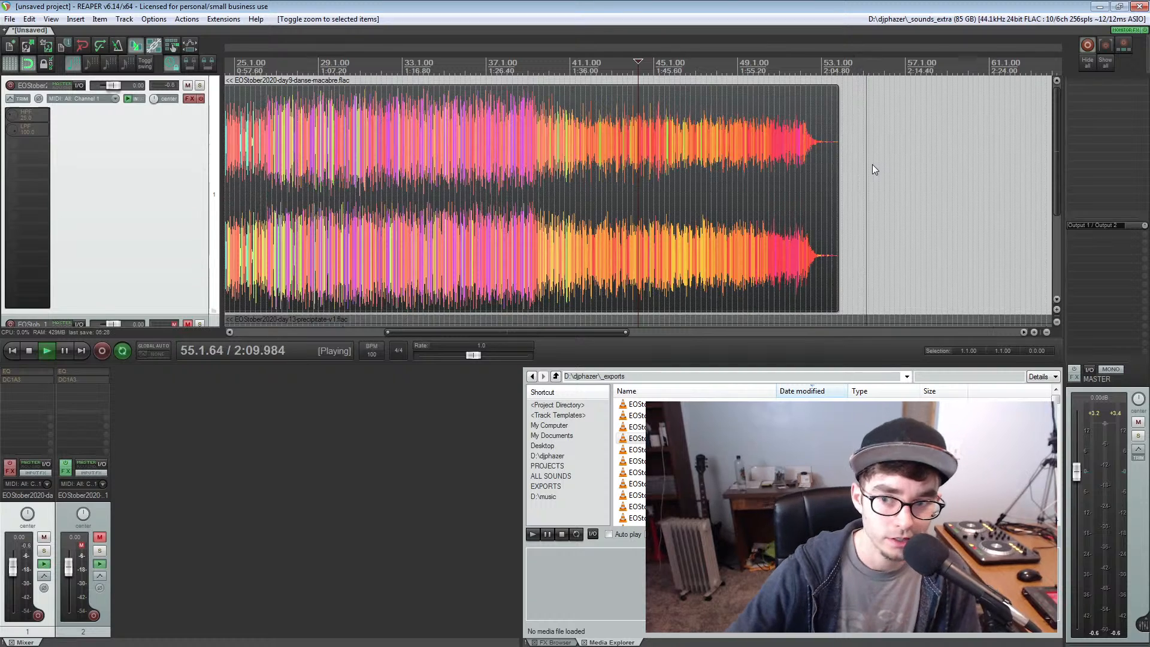
Stop playback and return the edit cursor to the project start
key(space)
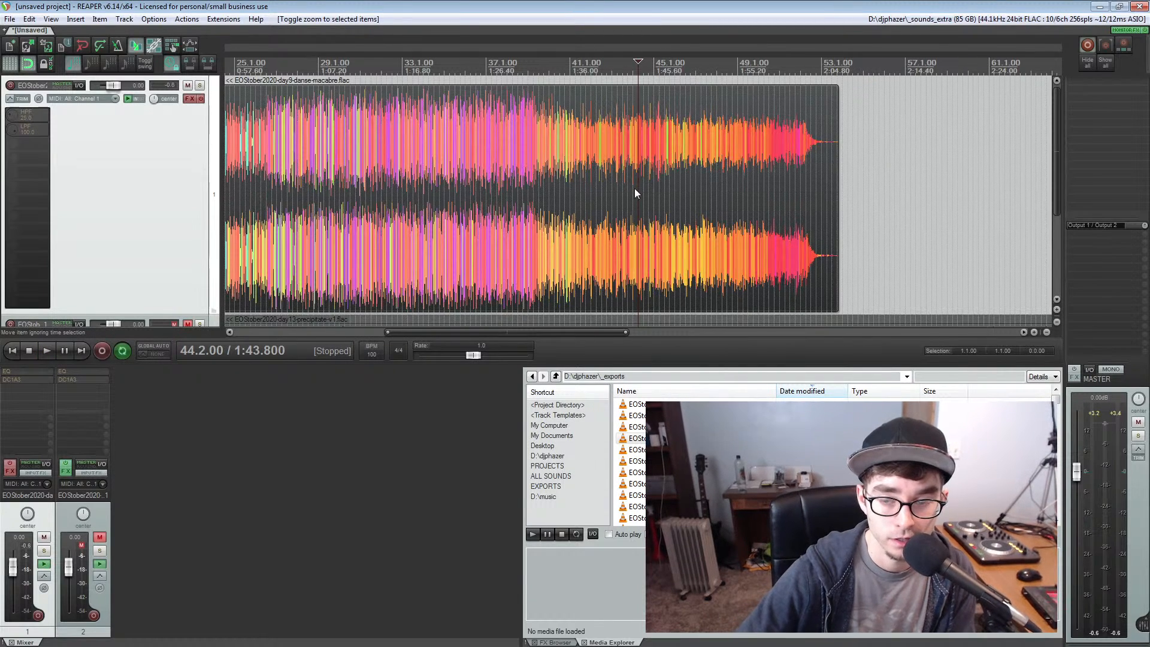
scroll(635, 193, down, 2)
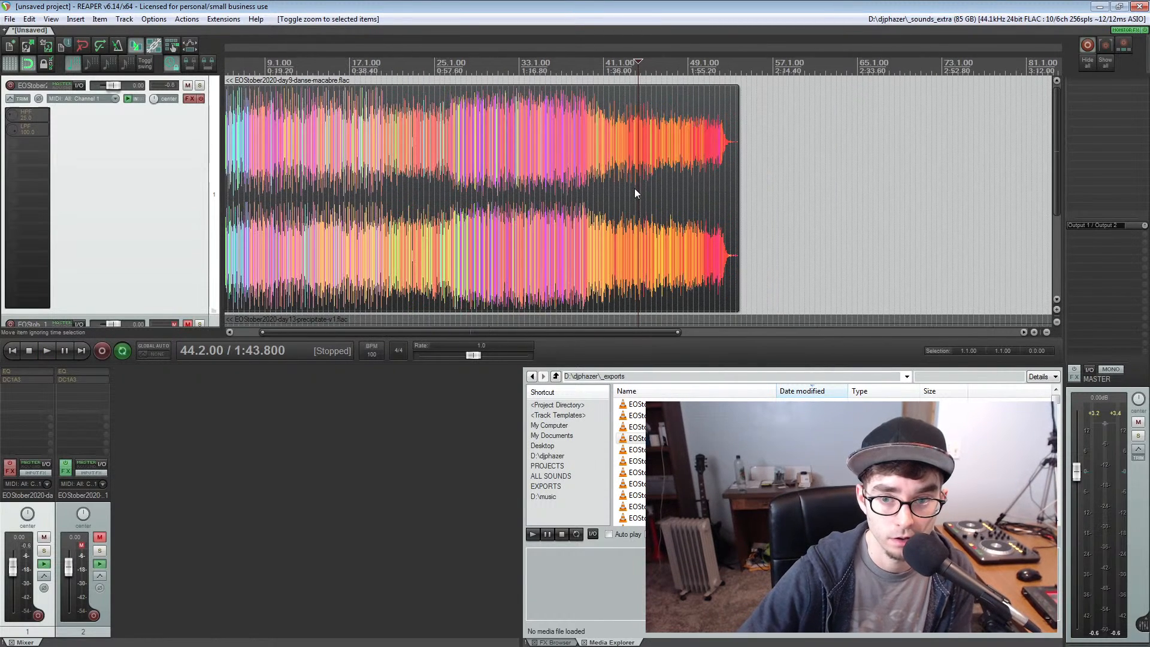
click(18, 351)
scroll(316, 189, up, 2)
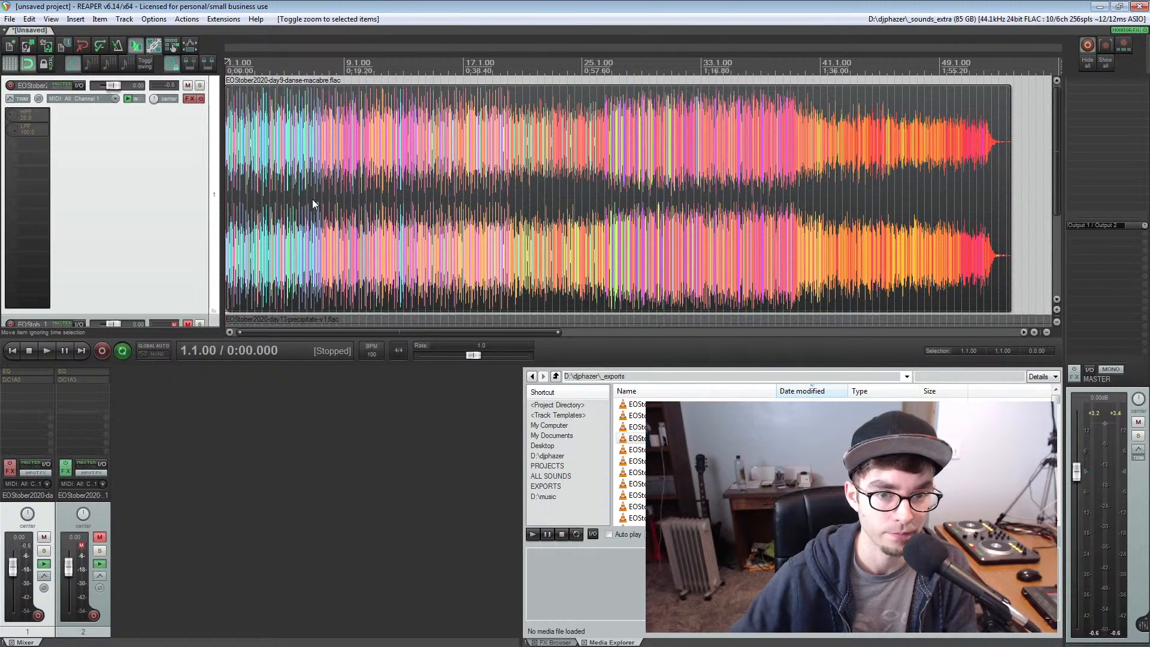
Mute the first track and unmute the second, with the full precipitate waveform in view
scroll(271, 209, down, 2)
scroll(271, 214, up, 1)
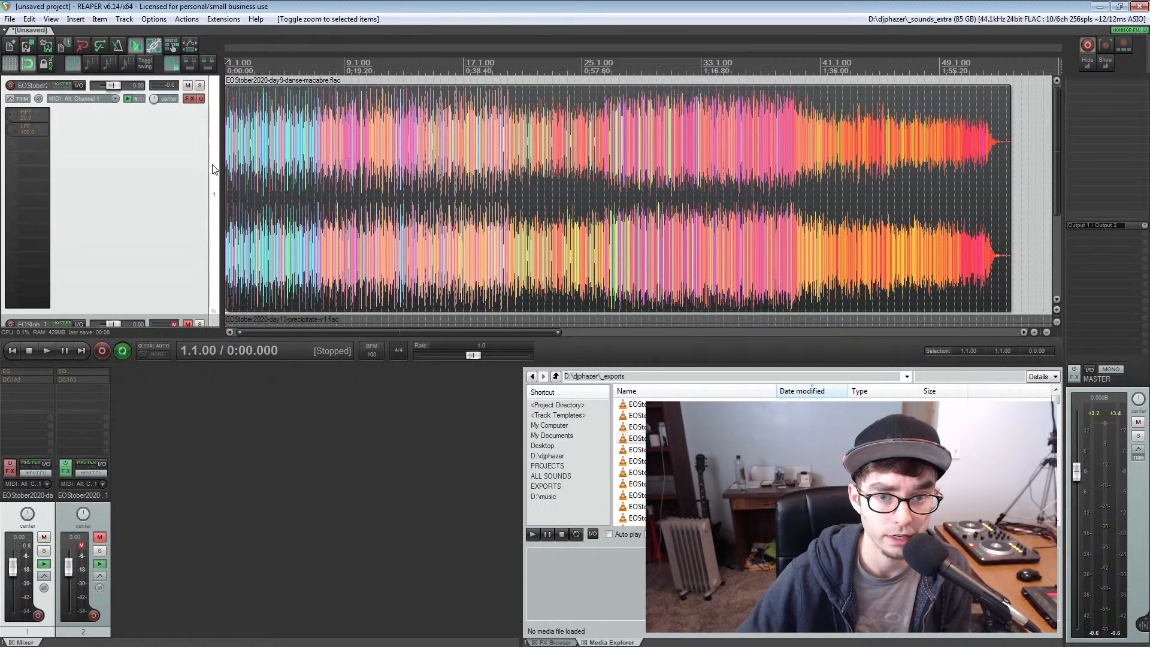
scroll(213, 165, down, 4)
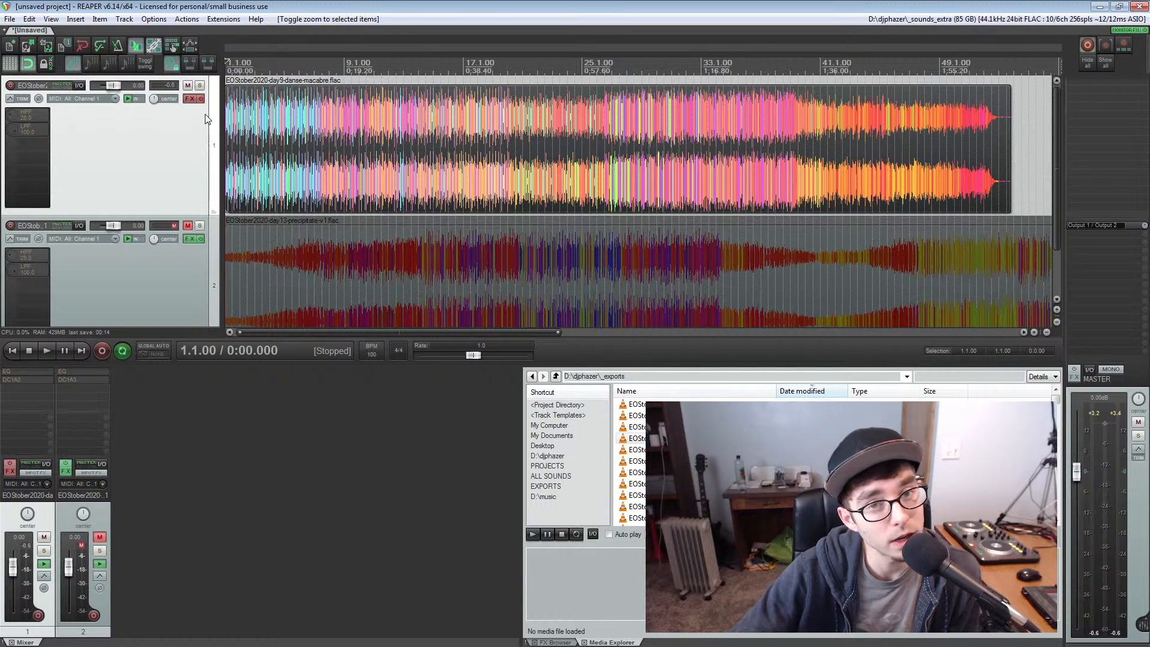
click(187, 85)
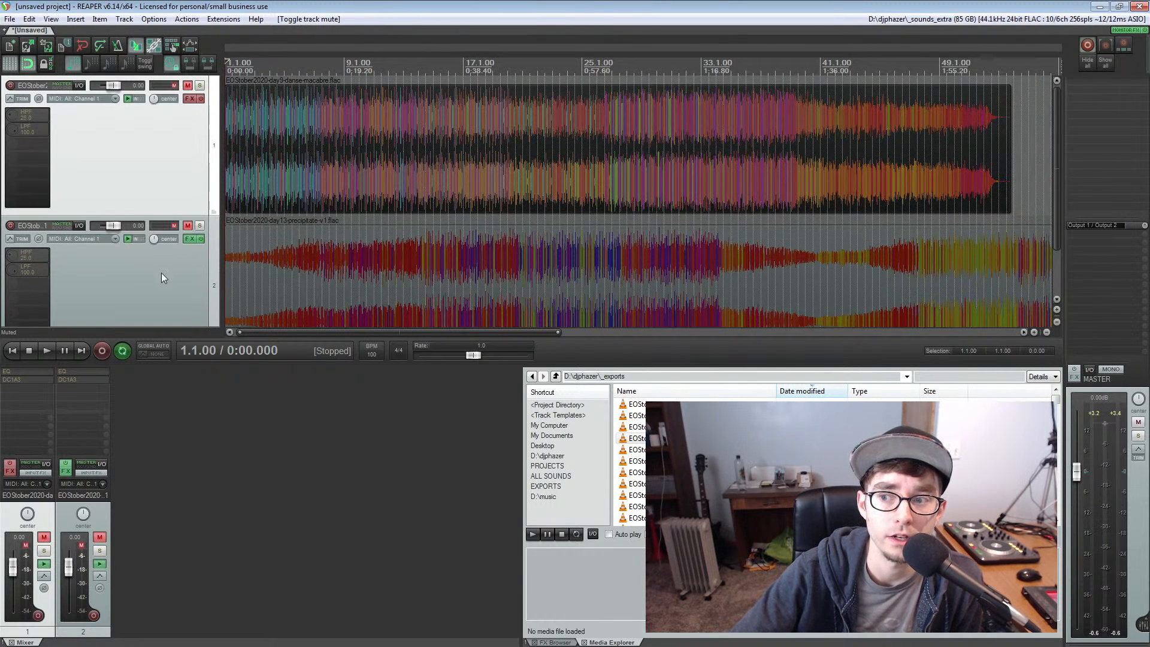
click(188, 226)
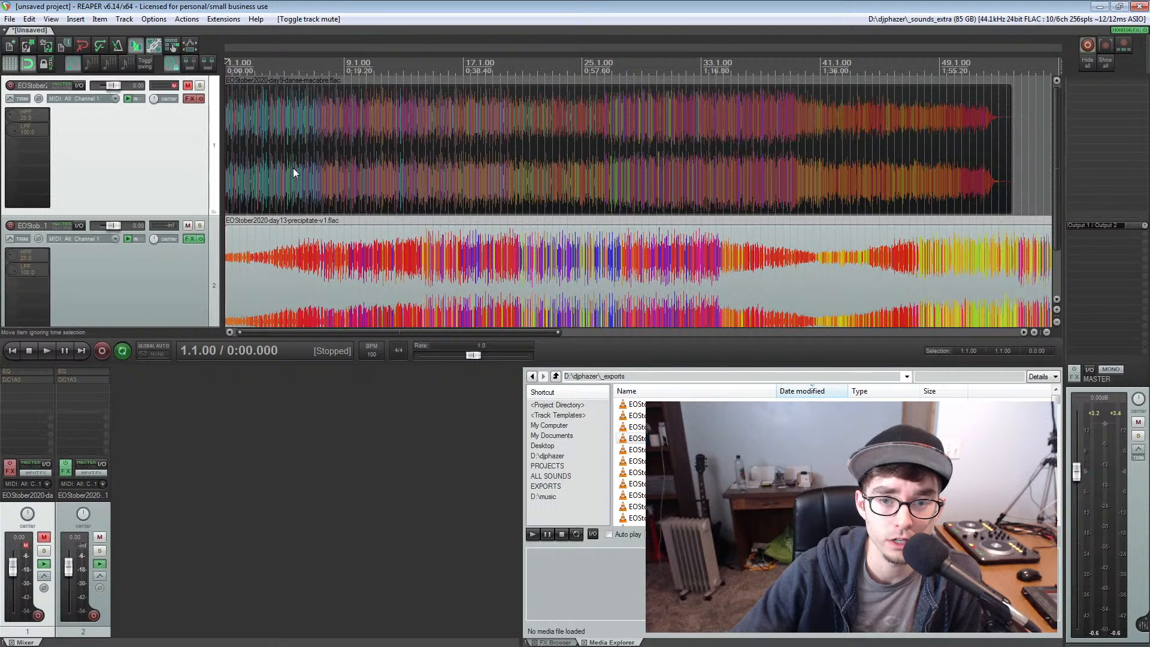
scroll(213, 178, down, 2)
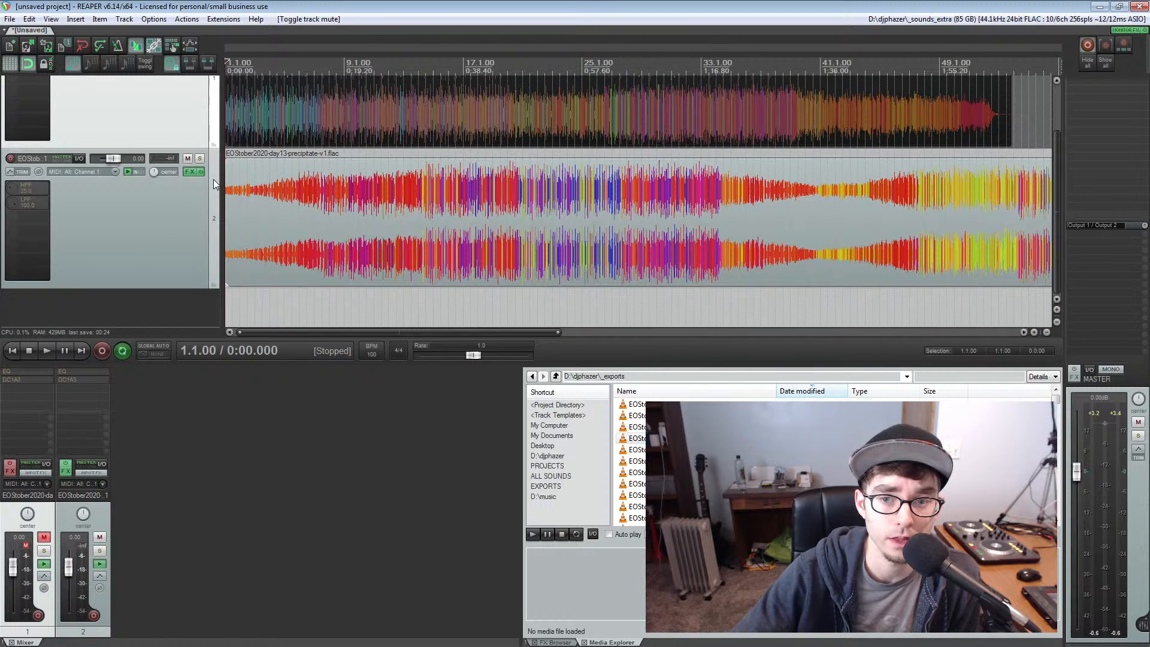
scroll(342, 189, down, 2)
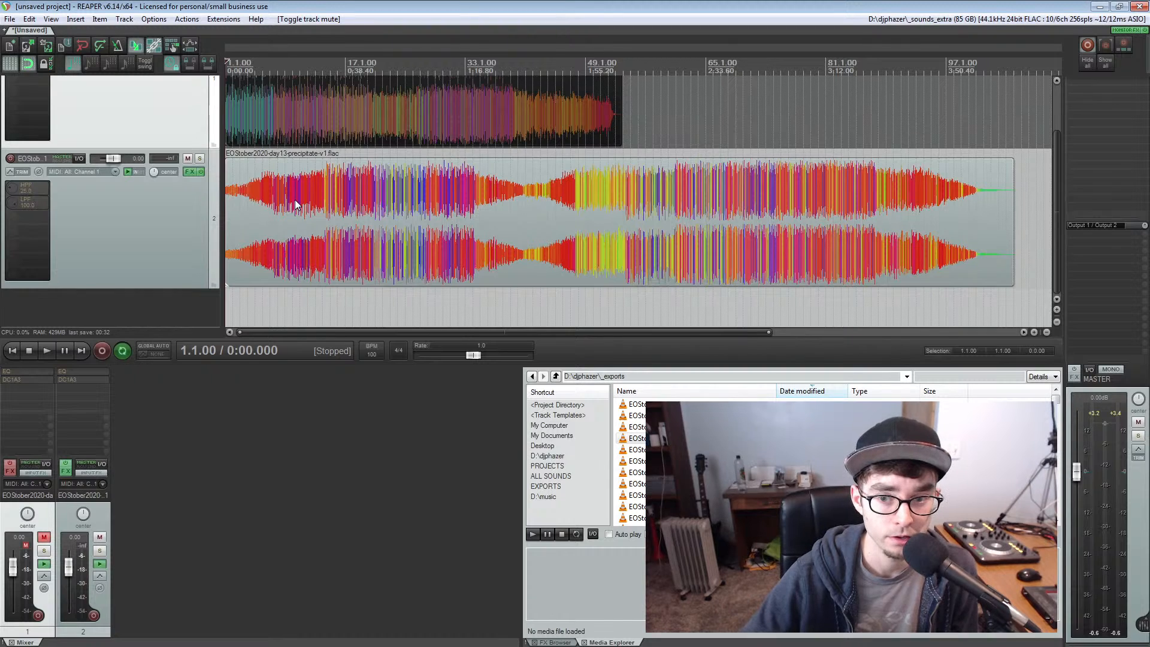
Select the precipitate track, play it from the project start, and zoom the arrange view to its item
scroll(295, 199, up, 1)
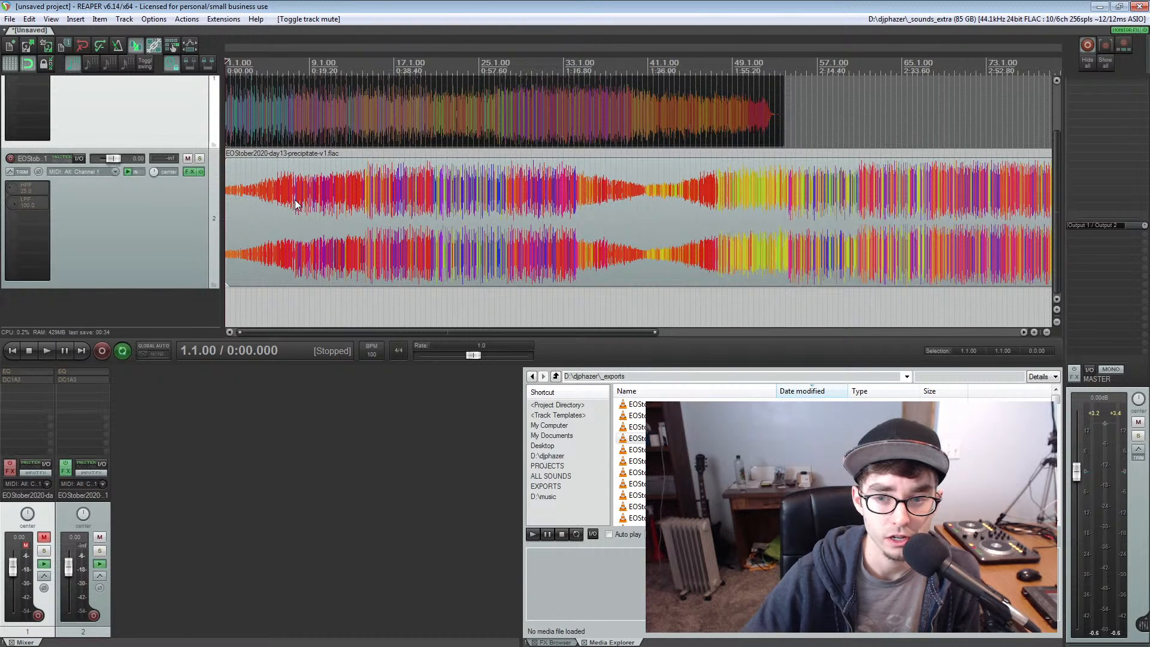
scroll(295, 200, down, 1)
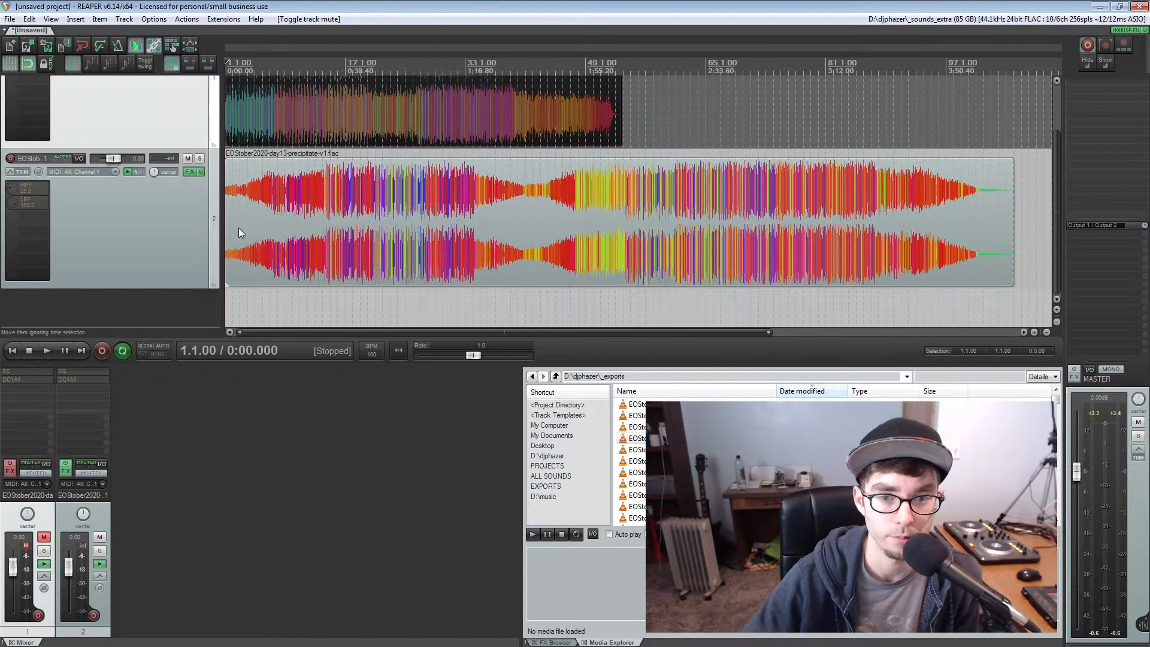
click(215, 216)
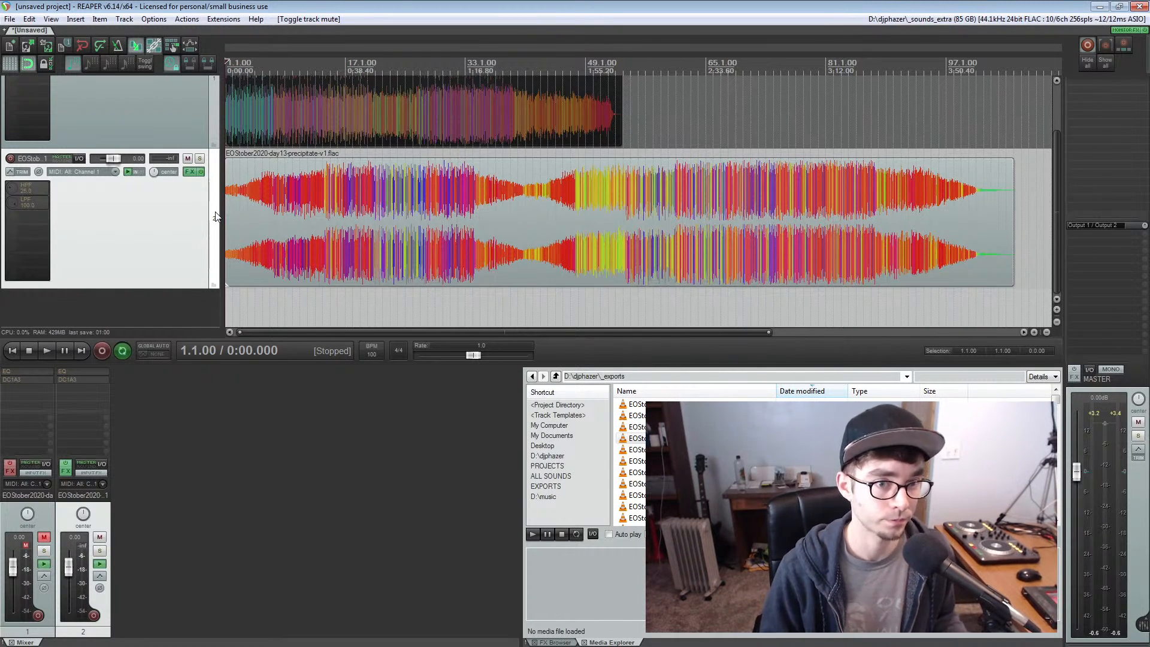
key(space)
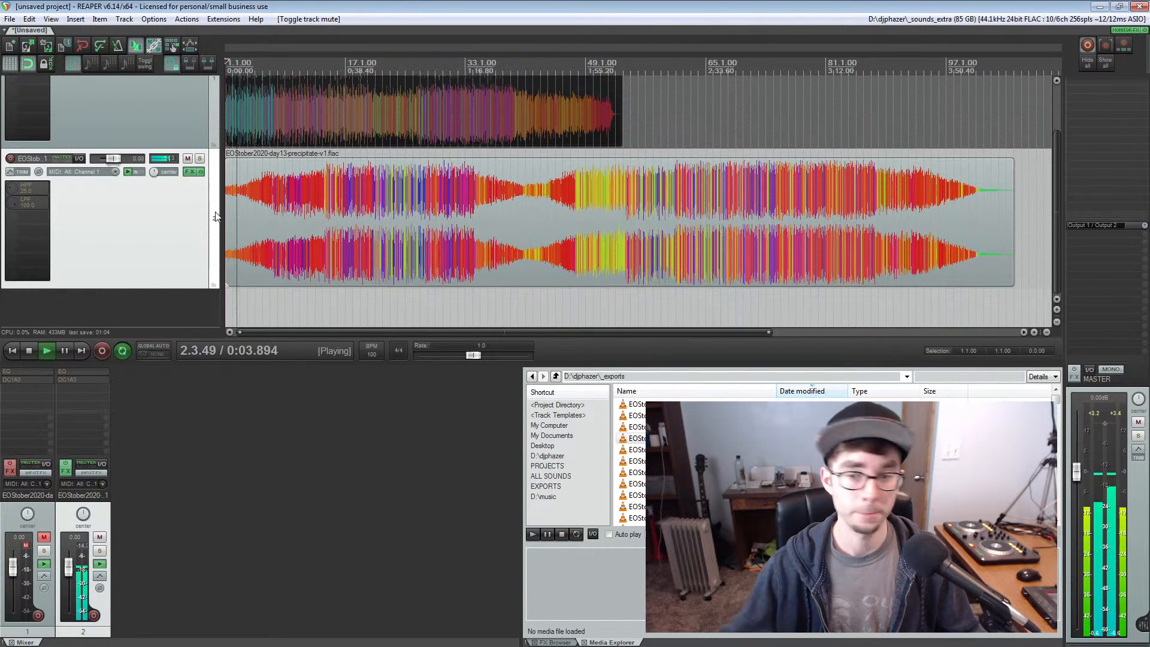
click(271, 208)
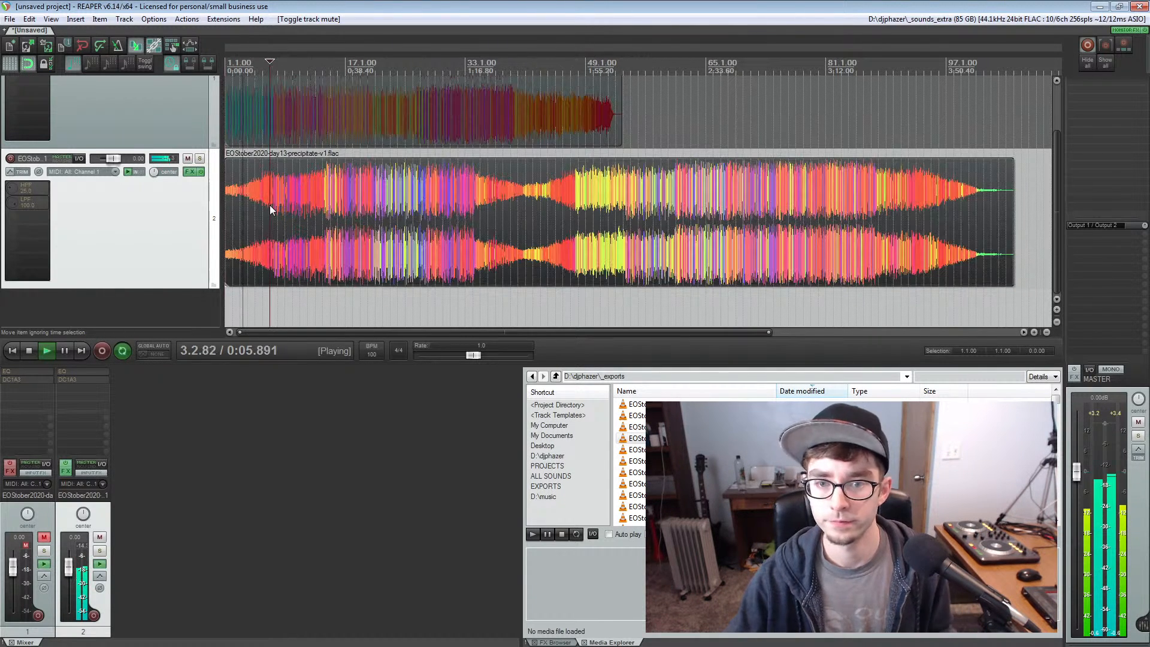
key(z)
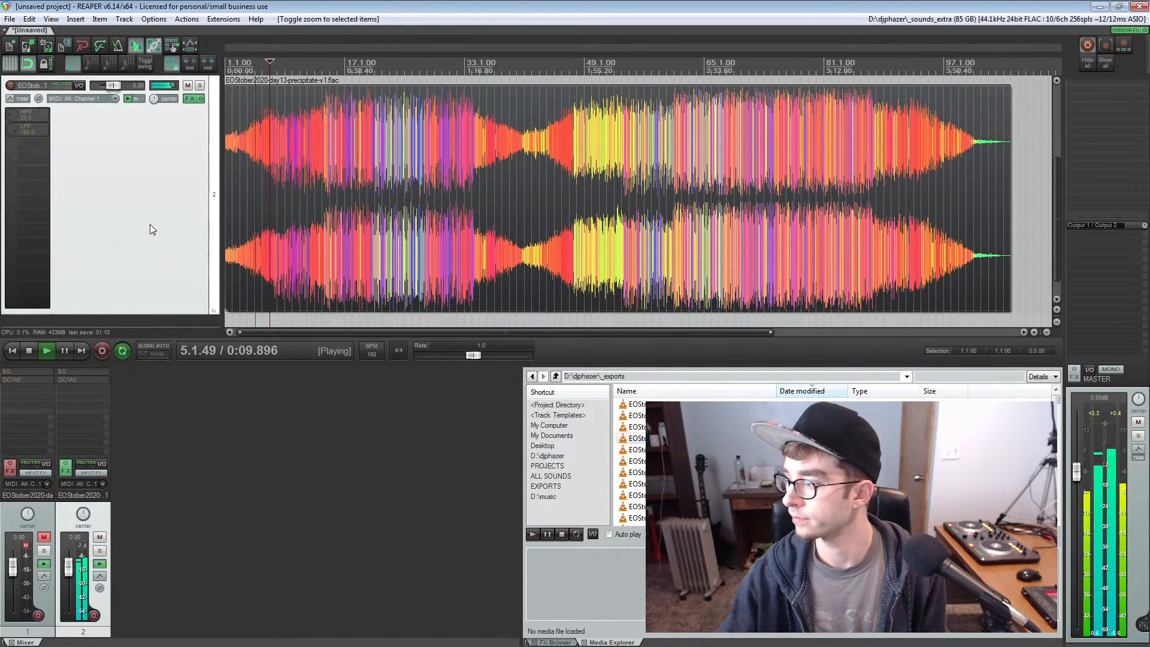
Enable the first track's effects chain and take the EQ on the precipitate track out of bypass in its opened window
click(10, 466)
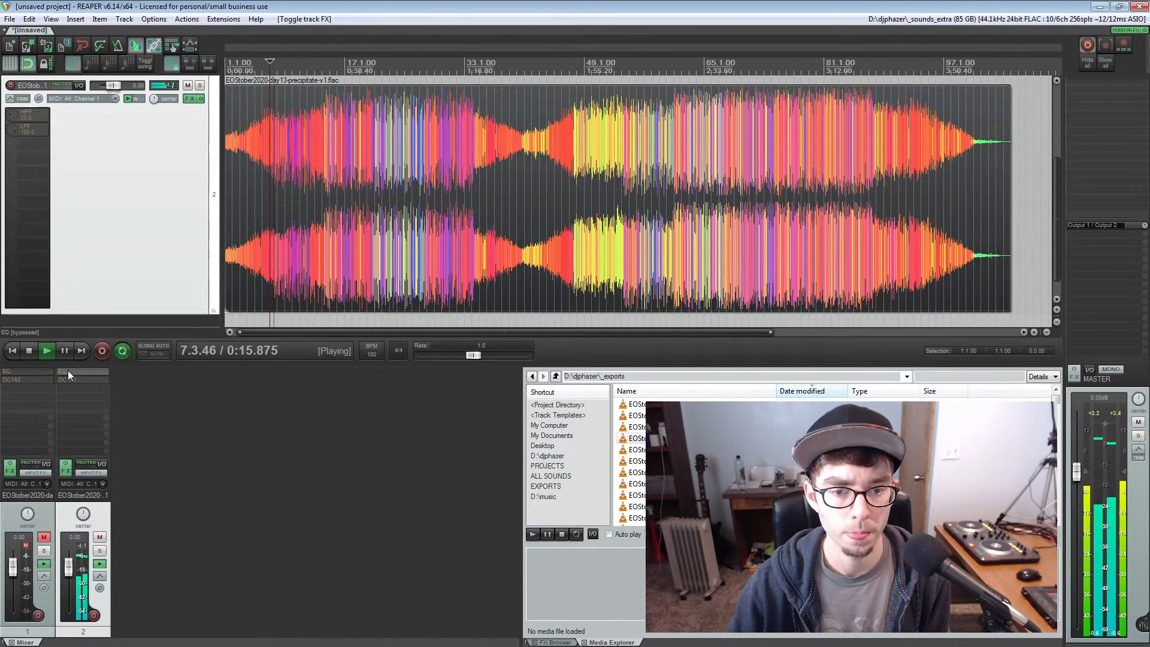
click(67, 372)
drag(126, 56, 152, 252)
click(187, 380)
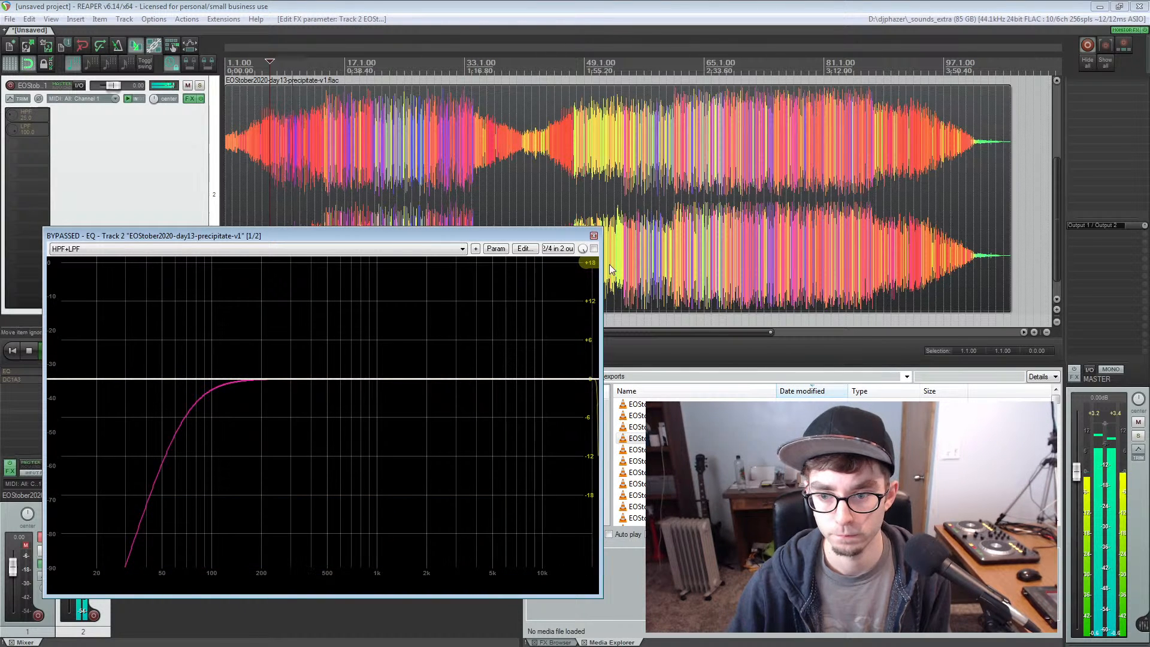
click(595, 248)
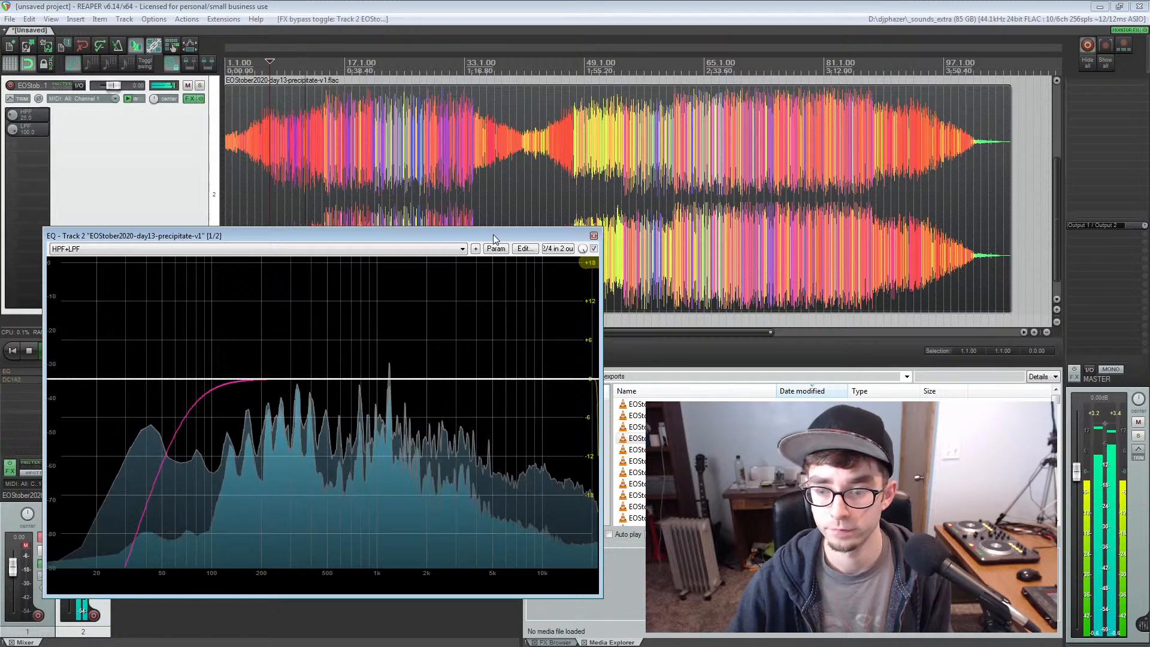
Move the floating EQ window below the waveform and widen it
drag(494, 235, 565, 311)
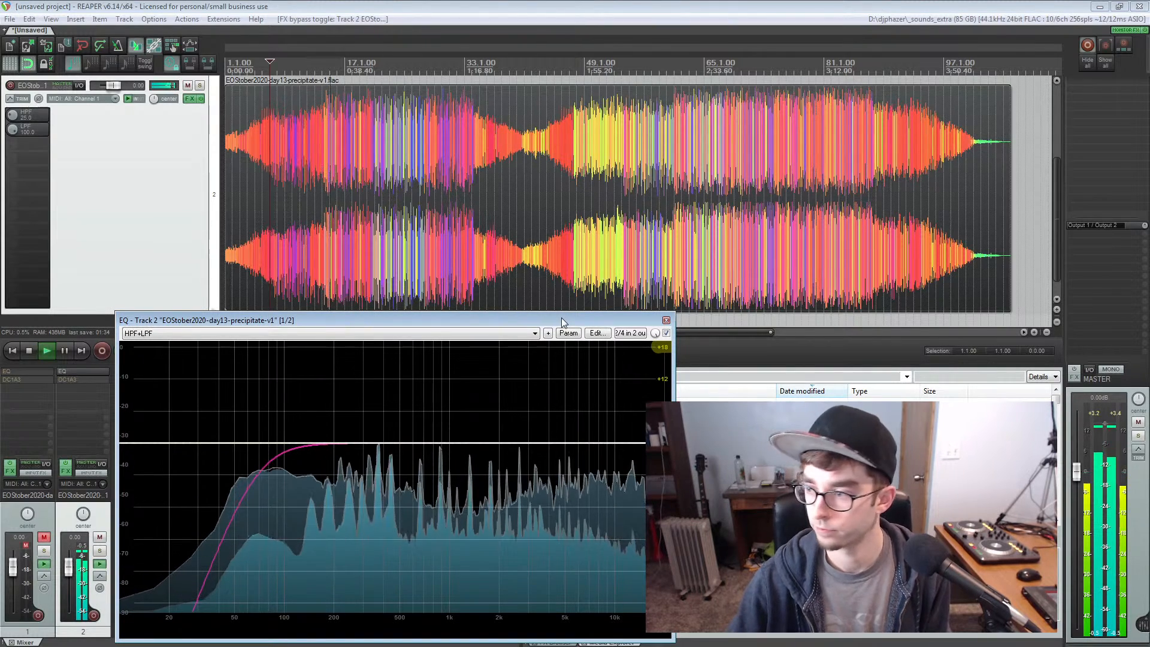
drag(515, 318, 405, 307)
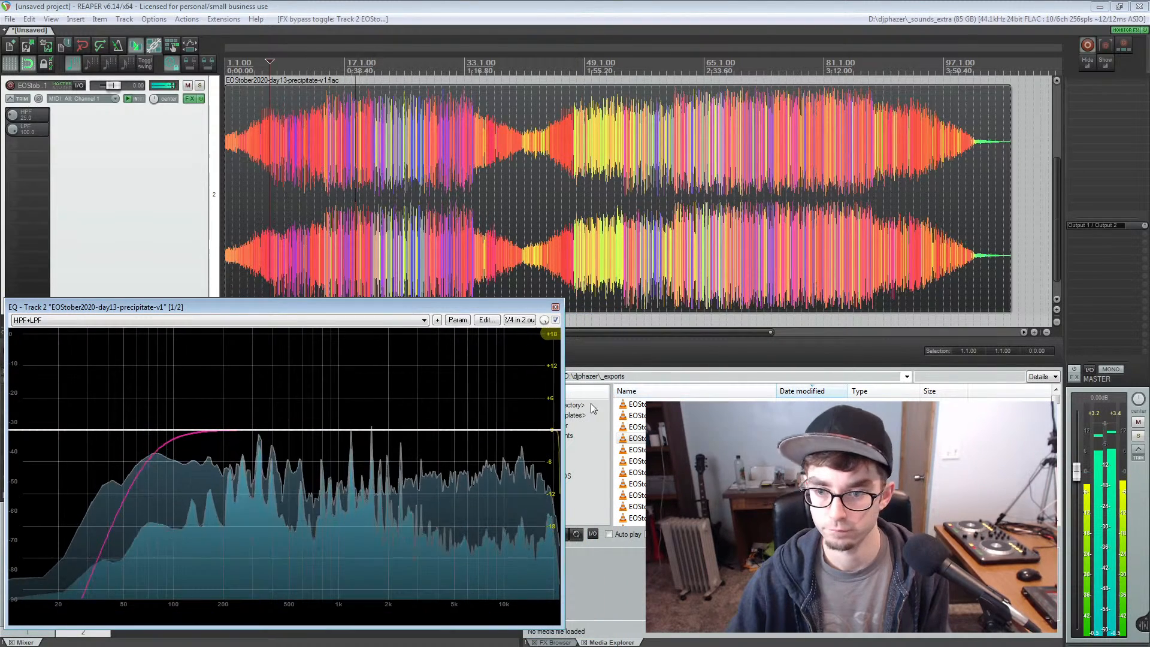
drag(561, 406, 634, 405)
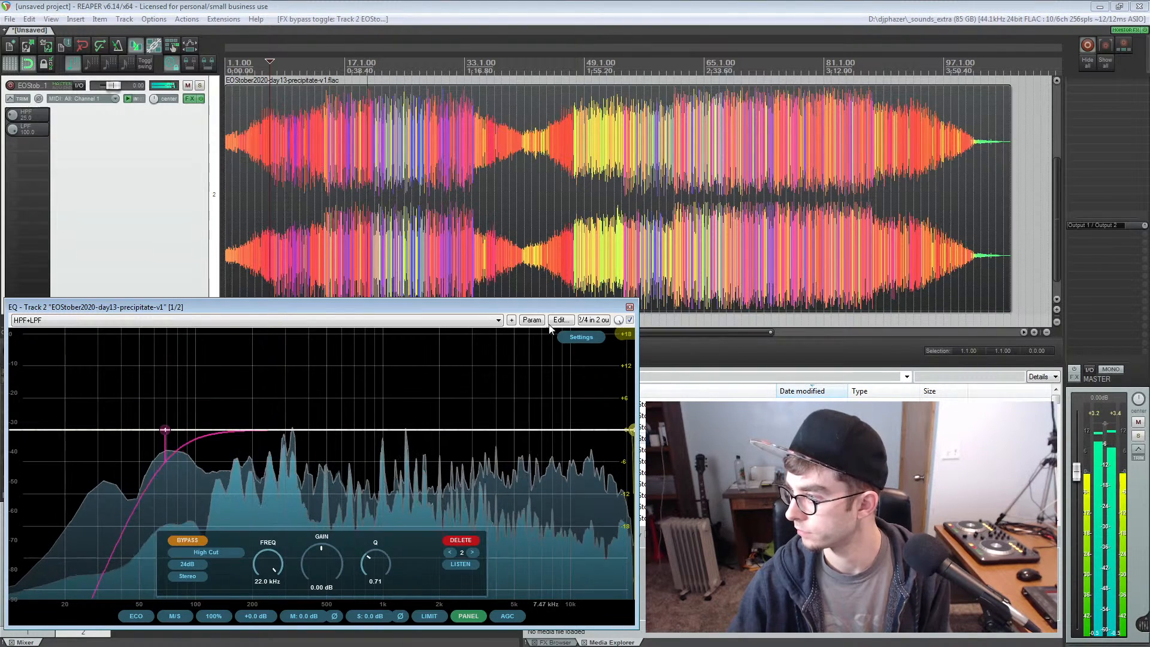
drag(547, 308, 547, 313)
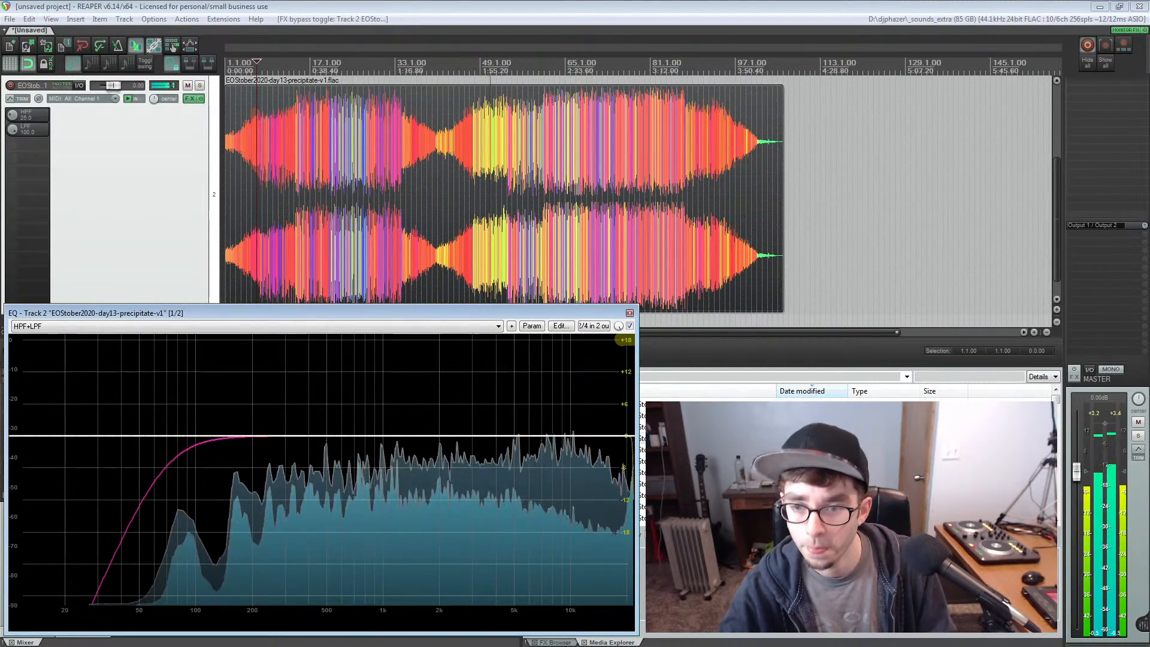
Place the edit cursor at measure 45 in the precipitate item and zoom in around it
scroll(569, 188, up, 1)
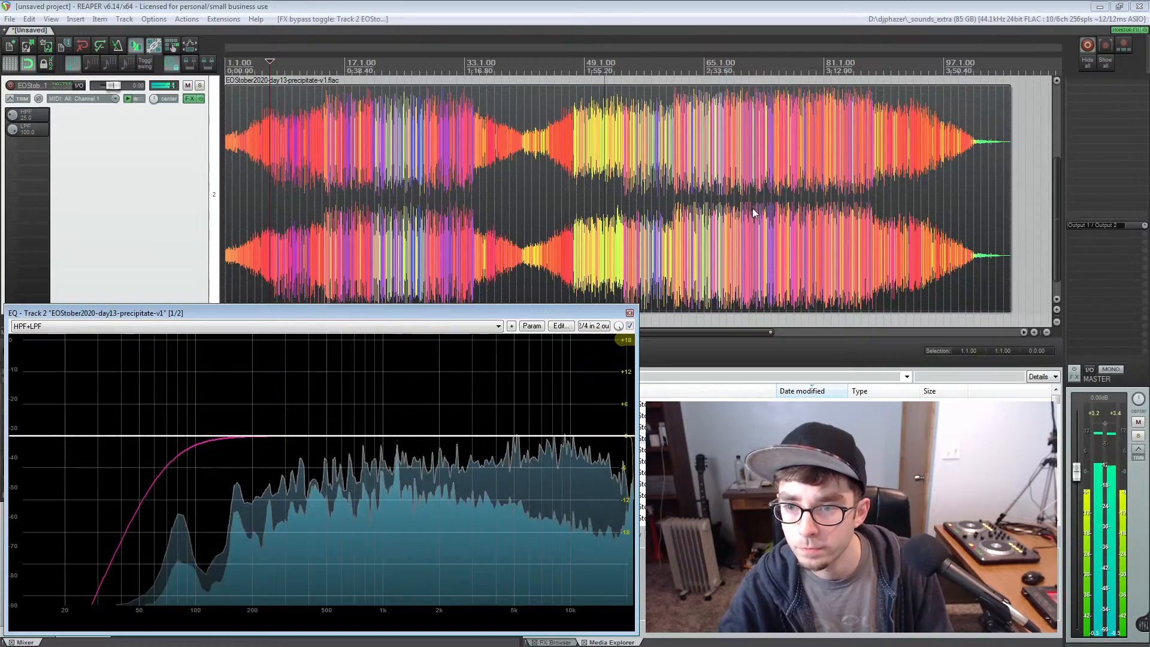
scroll(752, 207, up, 2)
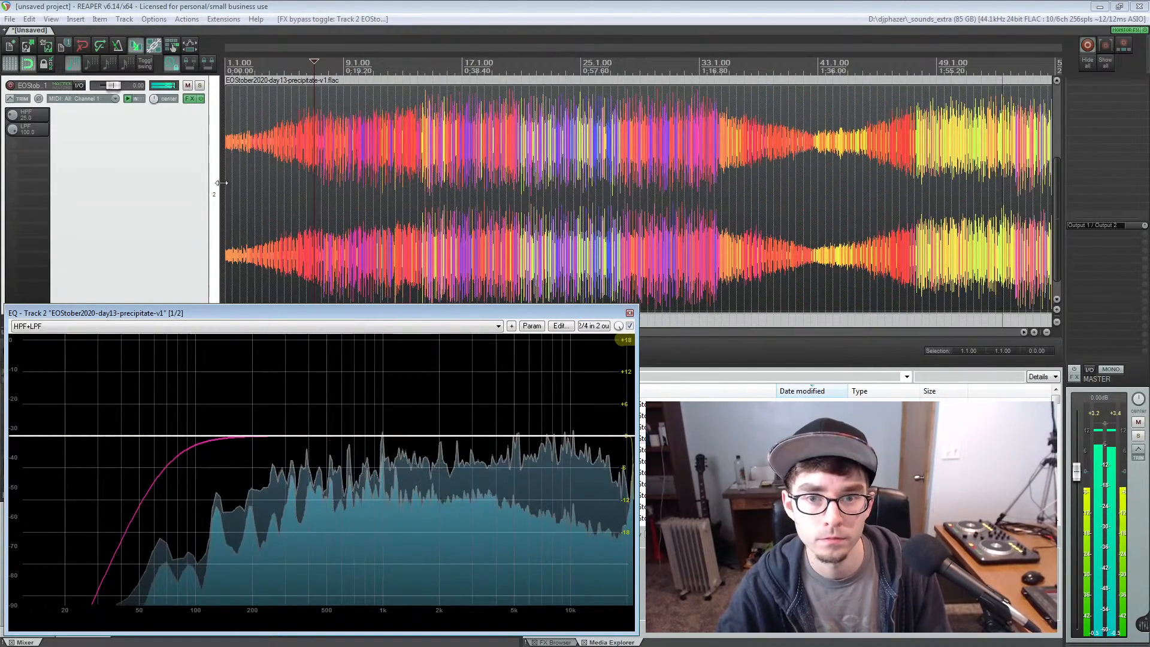
click(154, 18)
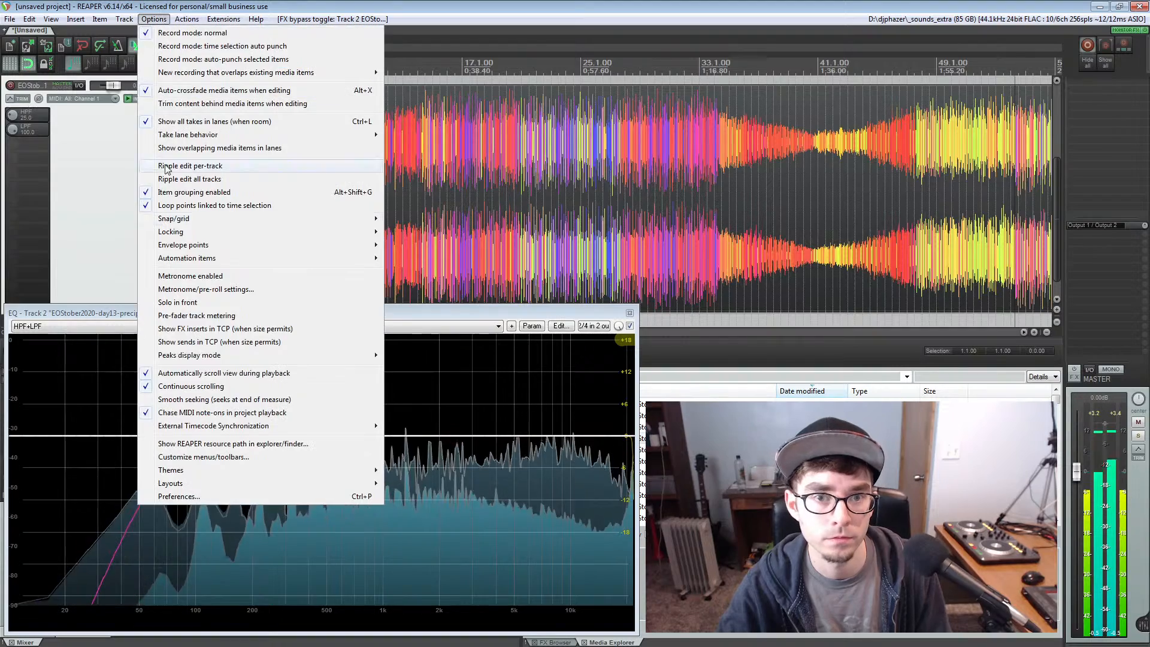
click(108, 242)
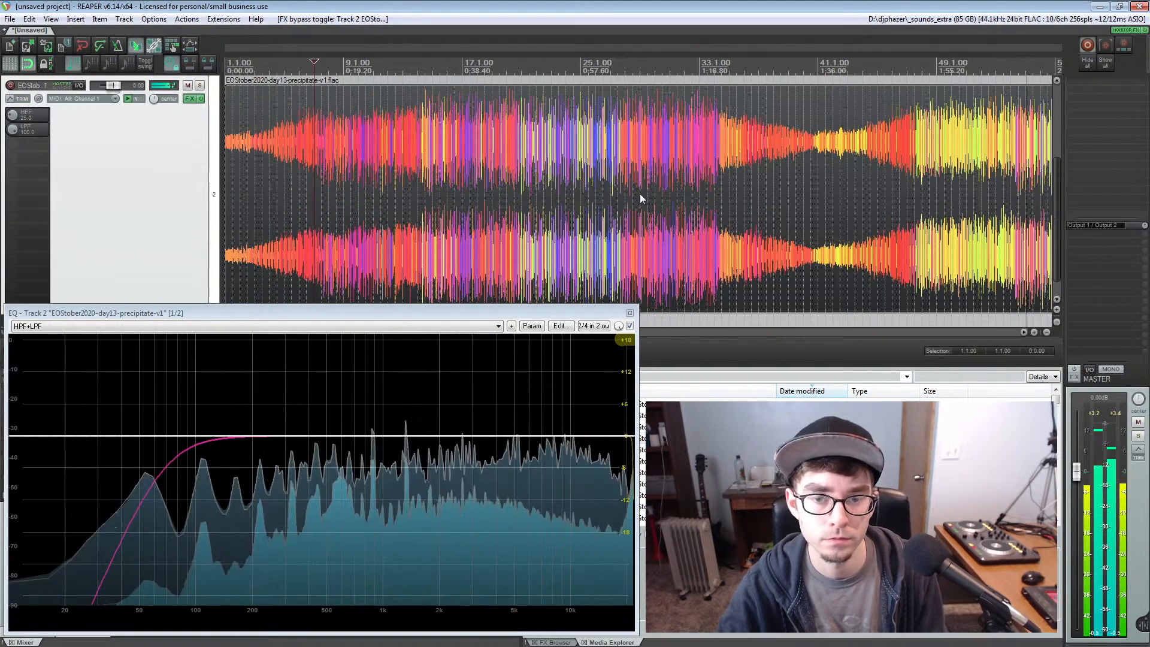
click(878, 163)
scroll(951, 154, up, 2)
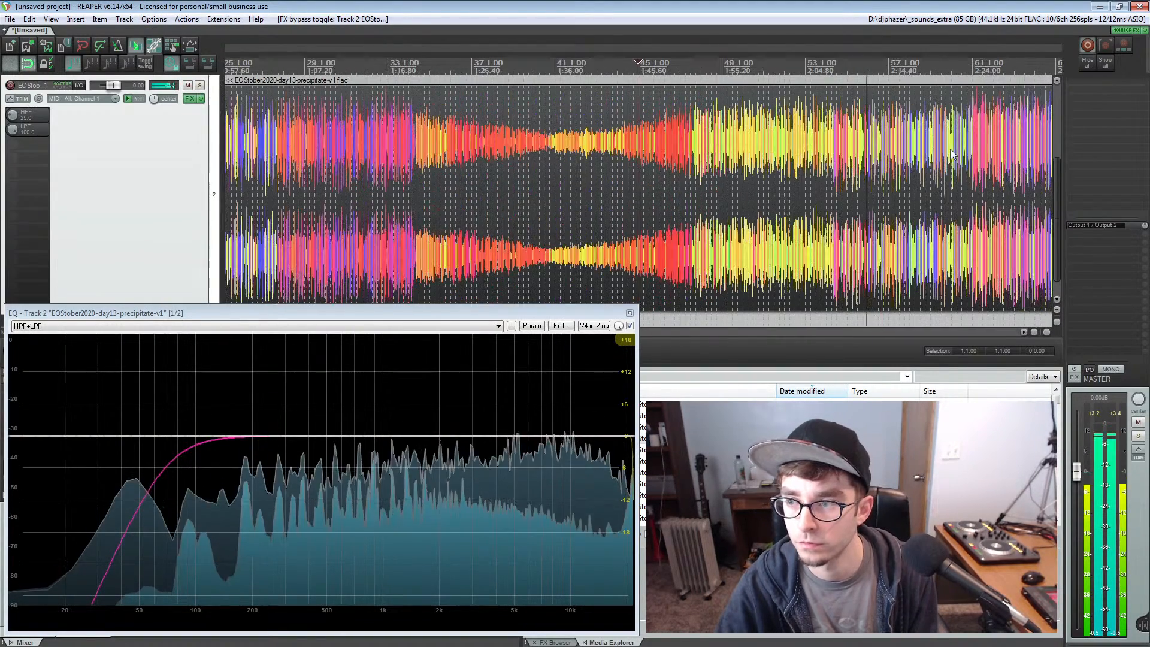
scroll(952, 154, up, 1)
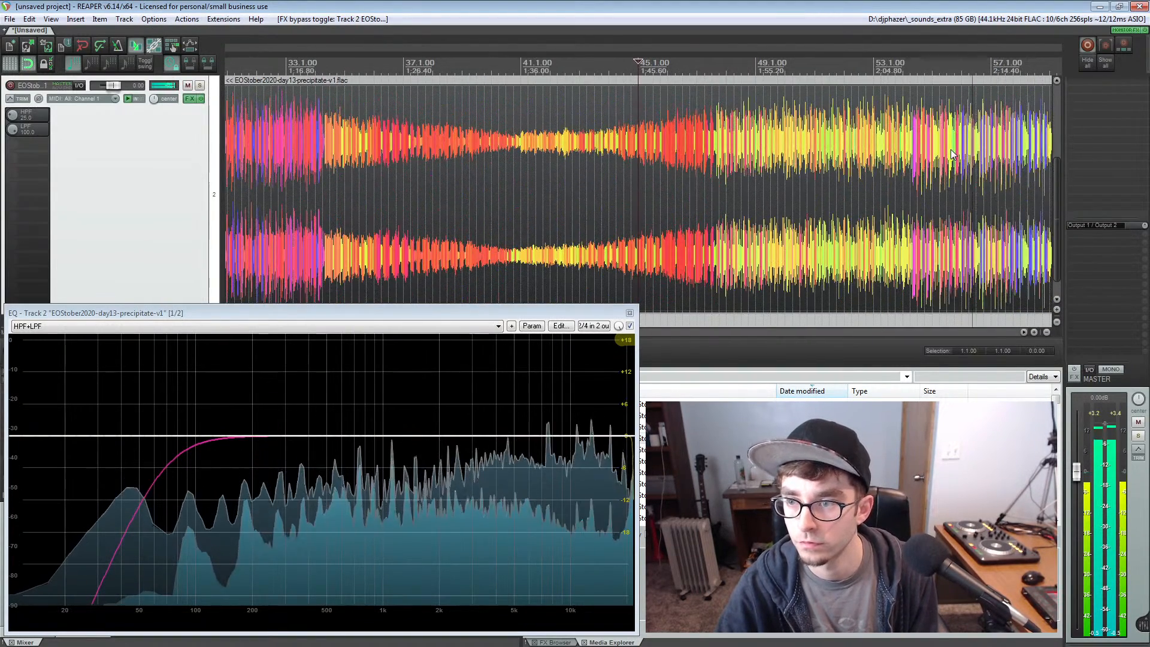
Switch automatic view scrolling during playback off and back on
click(160, 22)
click(174, 373)
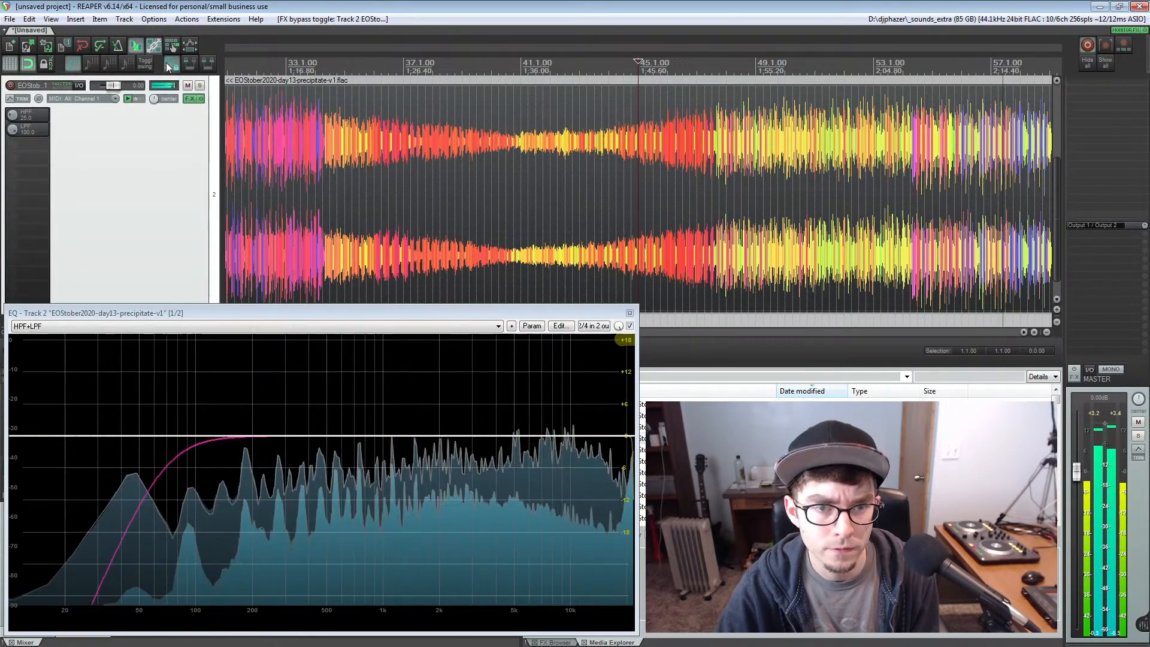
click(153, 20)
click(169, 377)
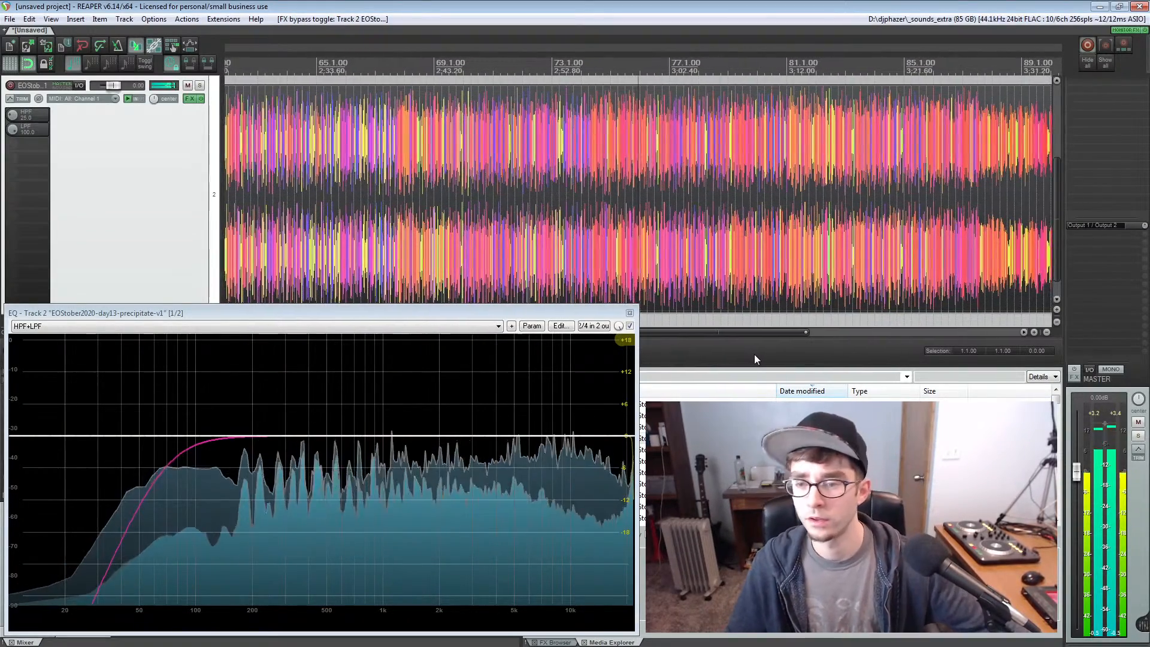
Set the EQ's gain display range to 12 dB
click(625, 340)
click(651, 363)
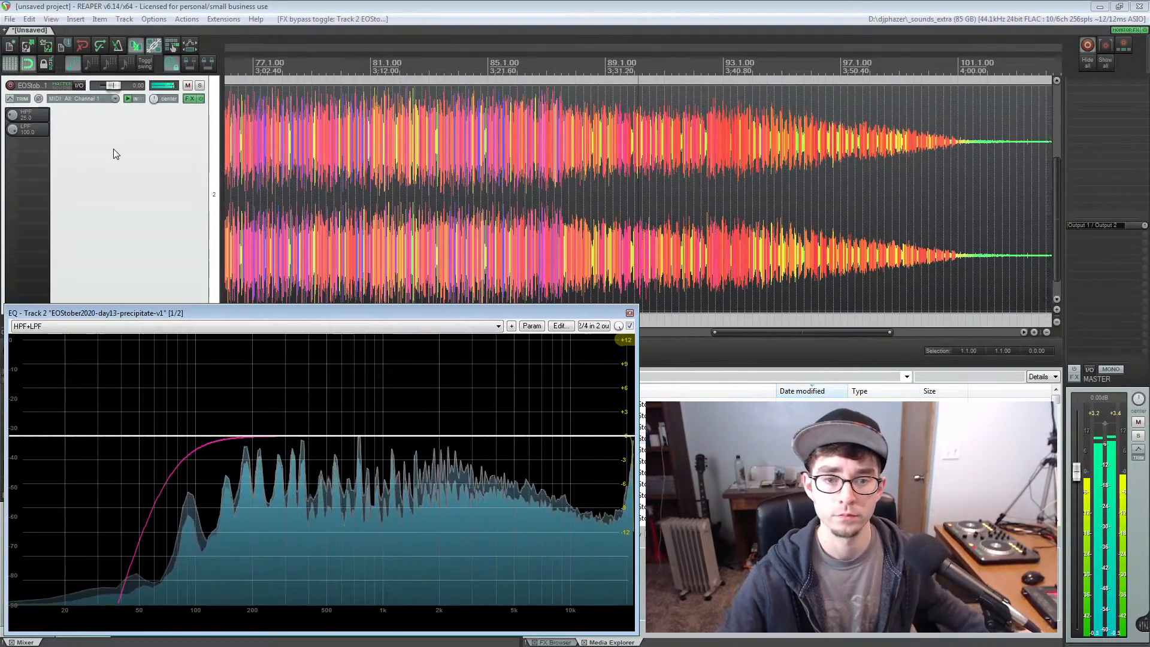
Lower the precipitate track's volume slightly and reset it to 0.00 dB
click(113, 148)
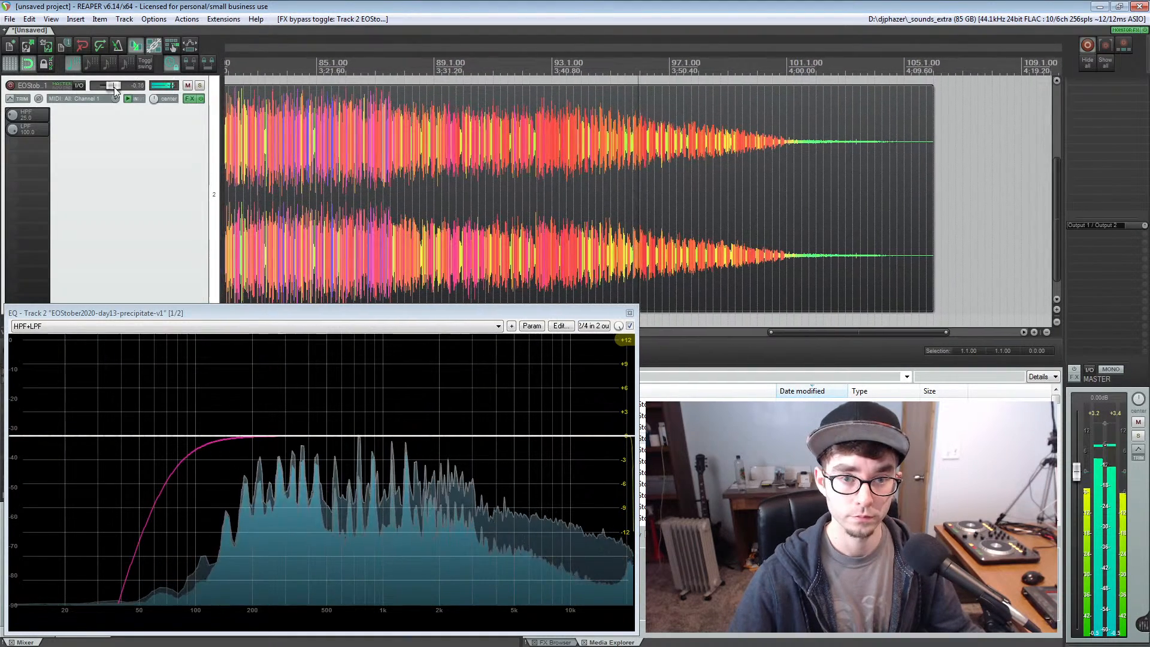
scroll(113, 87, down, 3)
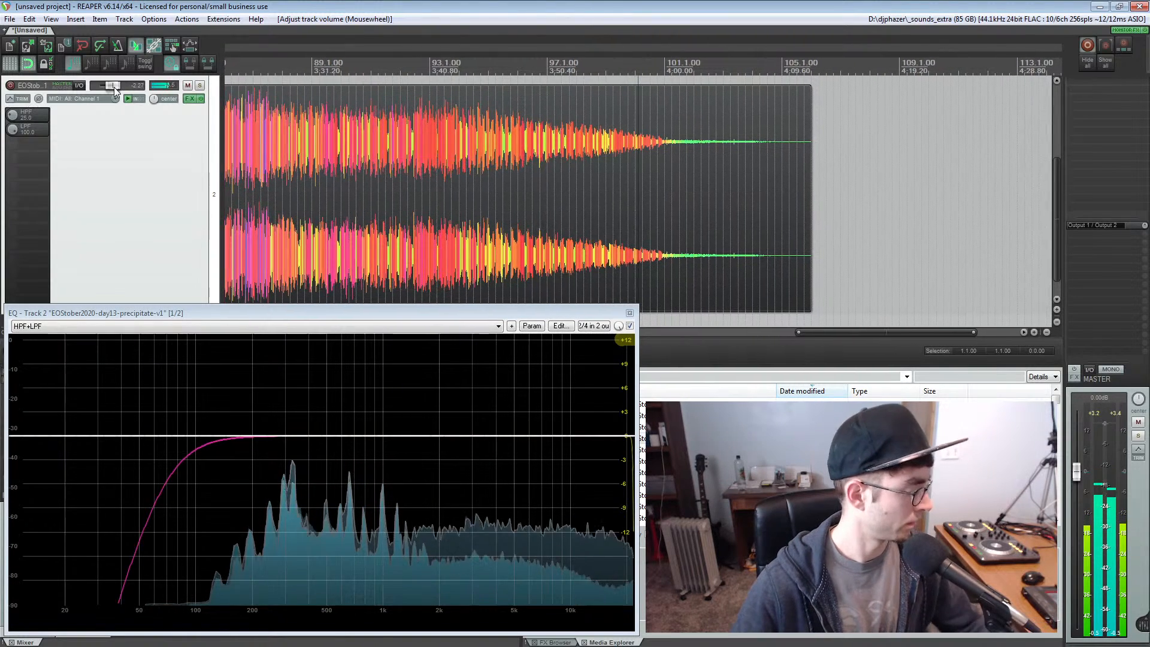
double_click(114, 87)
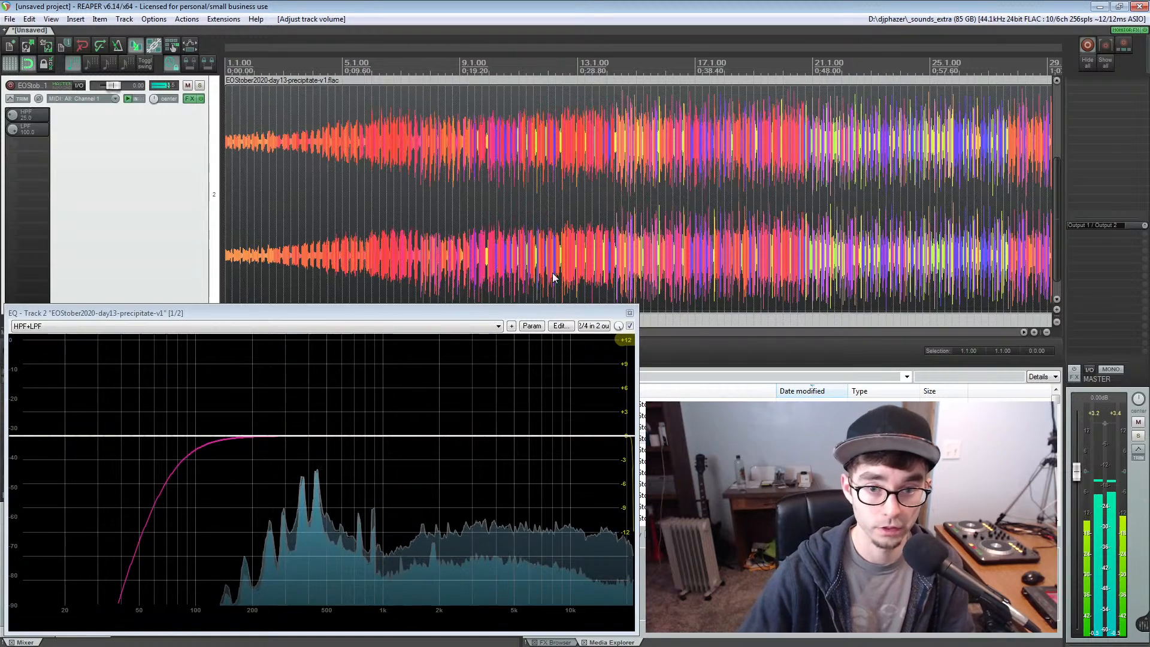
Close the precipitate track's EQ window and turn off repeat for playback
click(629, 313)
click(122, 353)
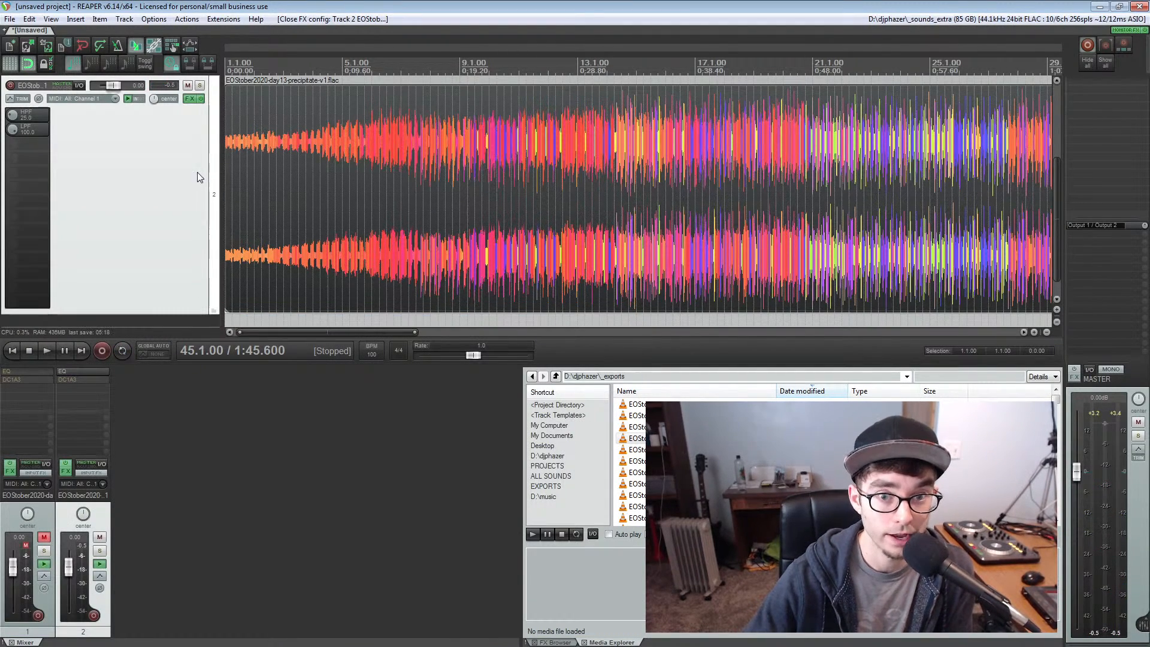
Zoom the arrange view out to show both complete tracks, with the edit cursor at measure 14
click(327, 169)
scroll(327, 169, down, 2)
scroll(327, 170, down, 2)
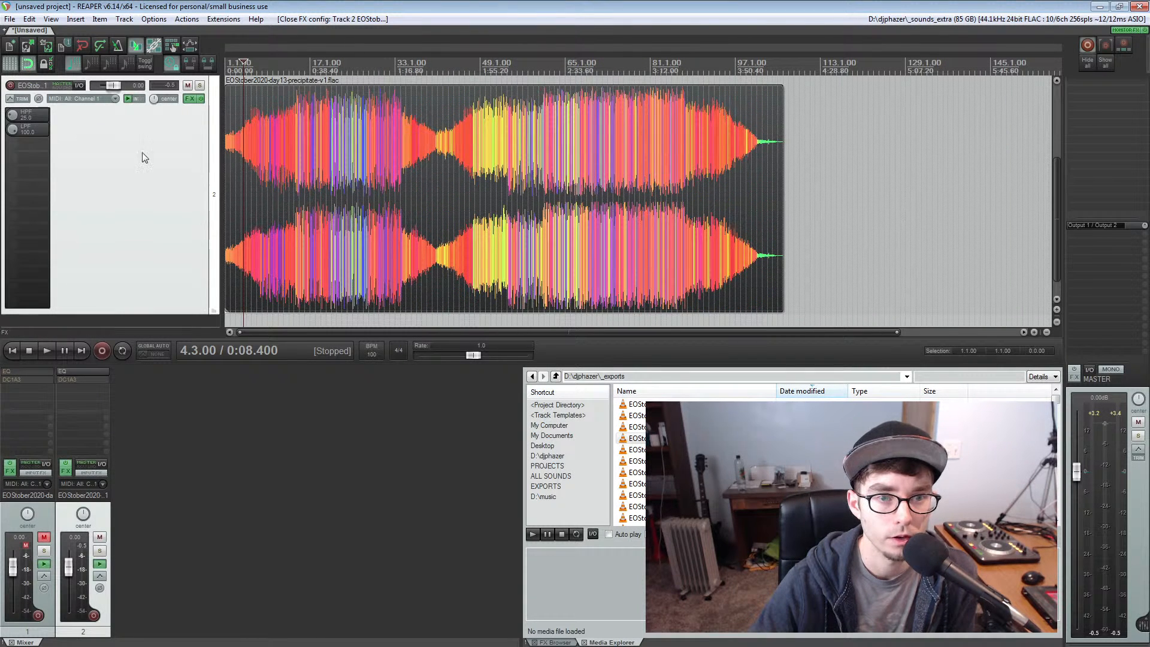
scroll(191, 185, up, 3)
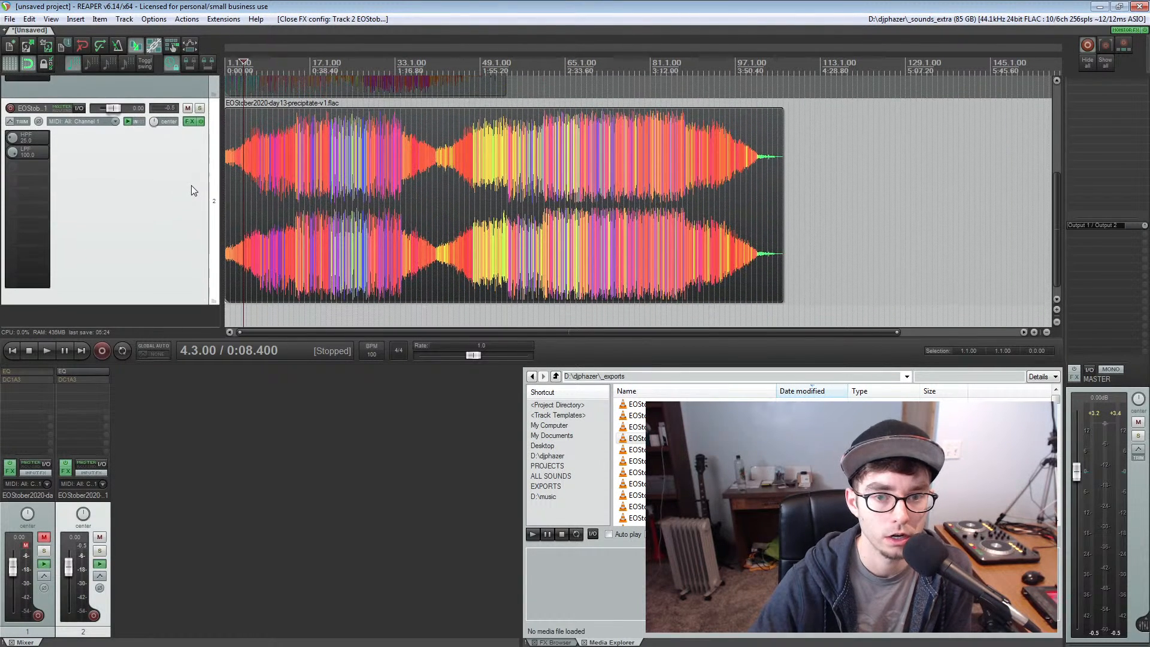
click(277, 195)
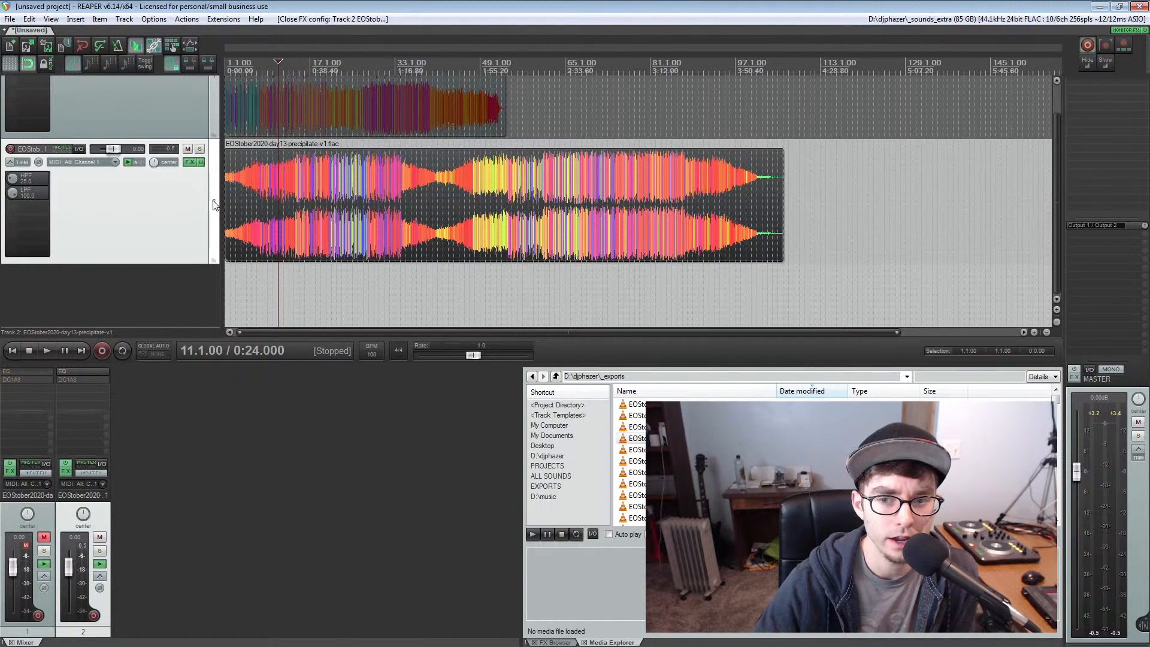
scroll(213, 204, up, 2)
click(293, 235)
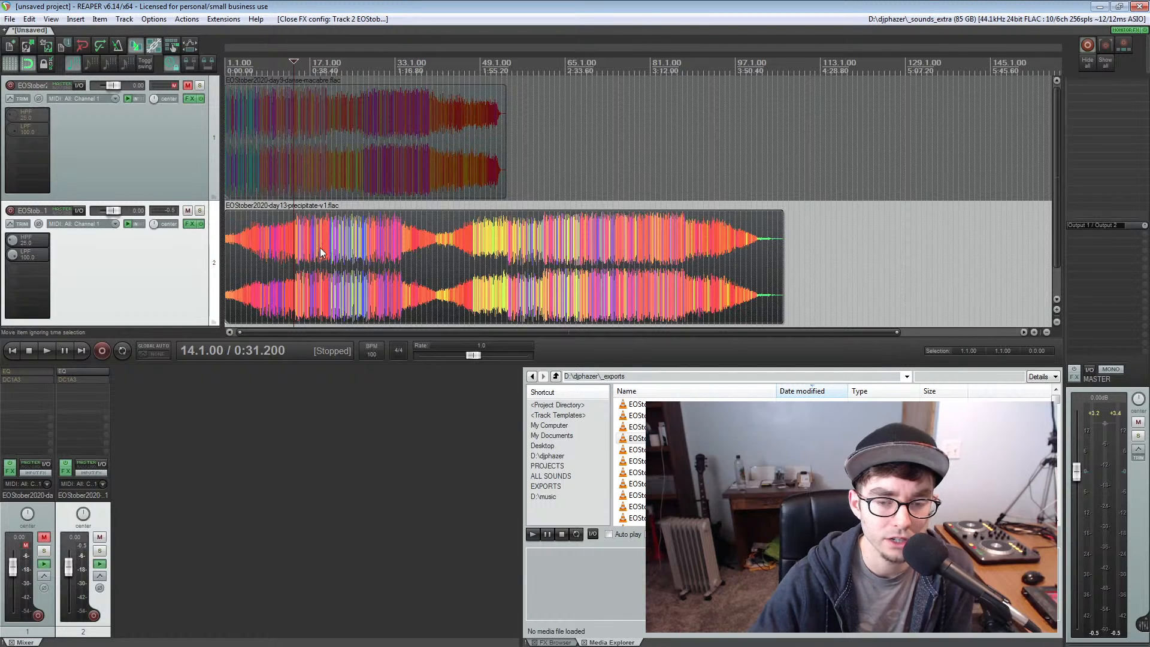
Start a new project in place of the unsaved one and open the recent EOStober2020 project day9.rpp
click(7, 47)
click(589, 365)
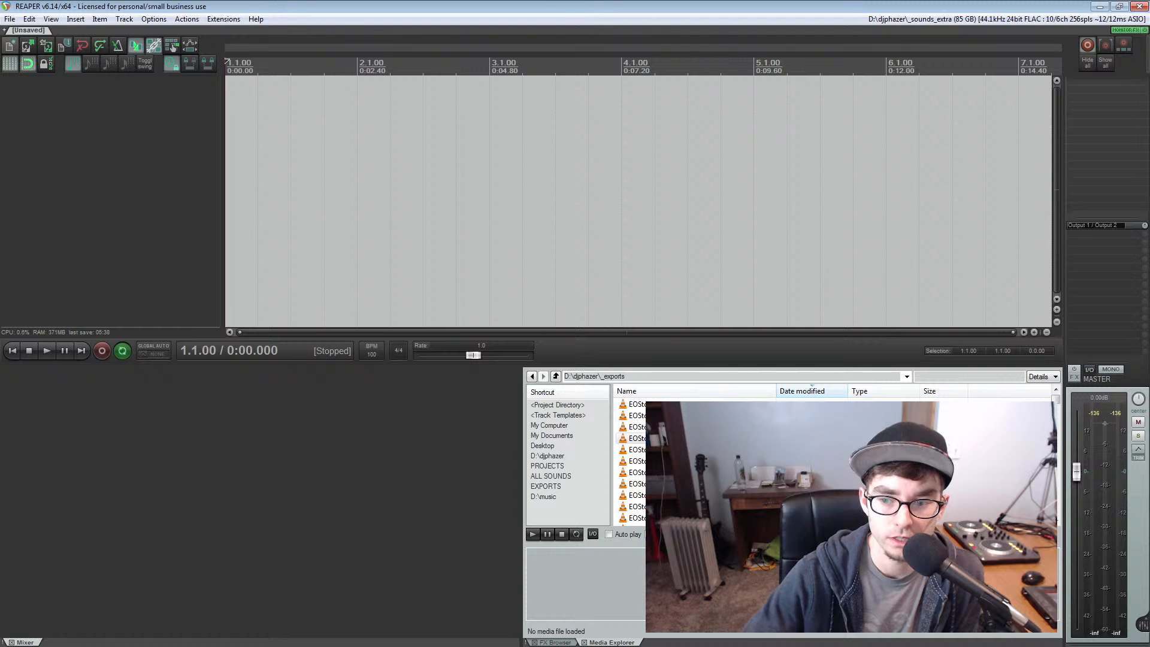
click(10, 19)
mouse_move(106, 145)
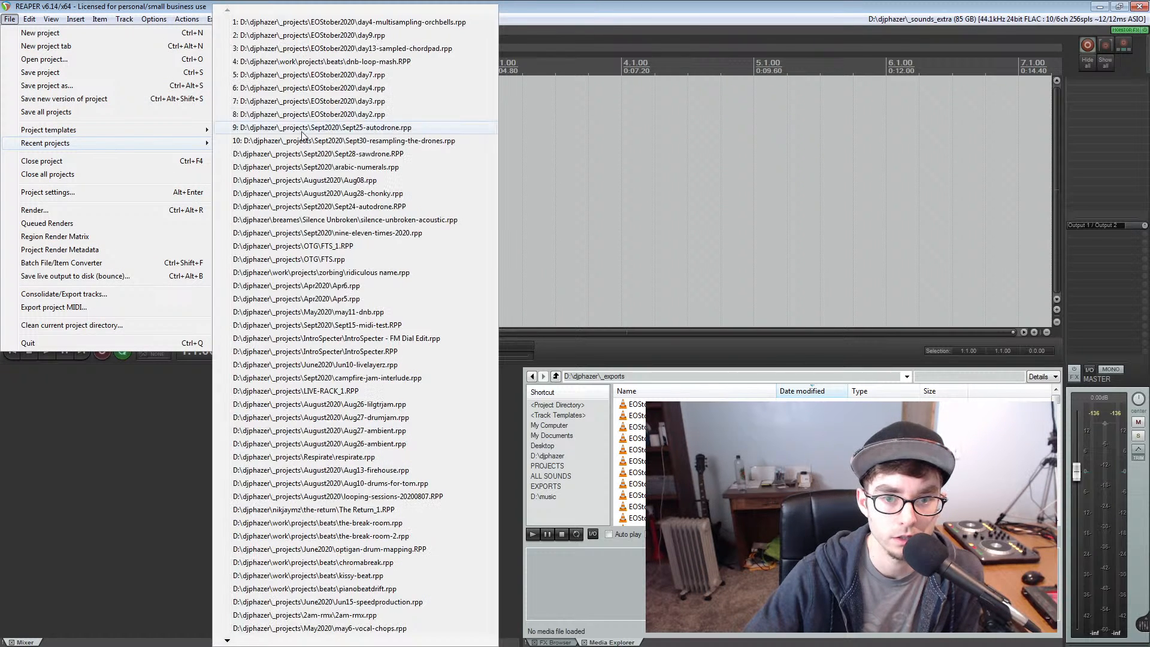
click(337, 36)
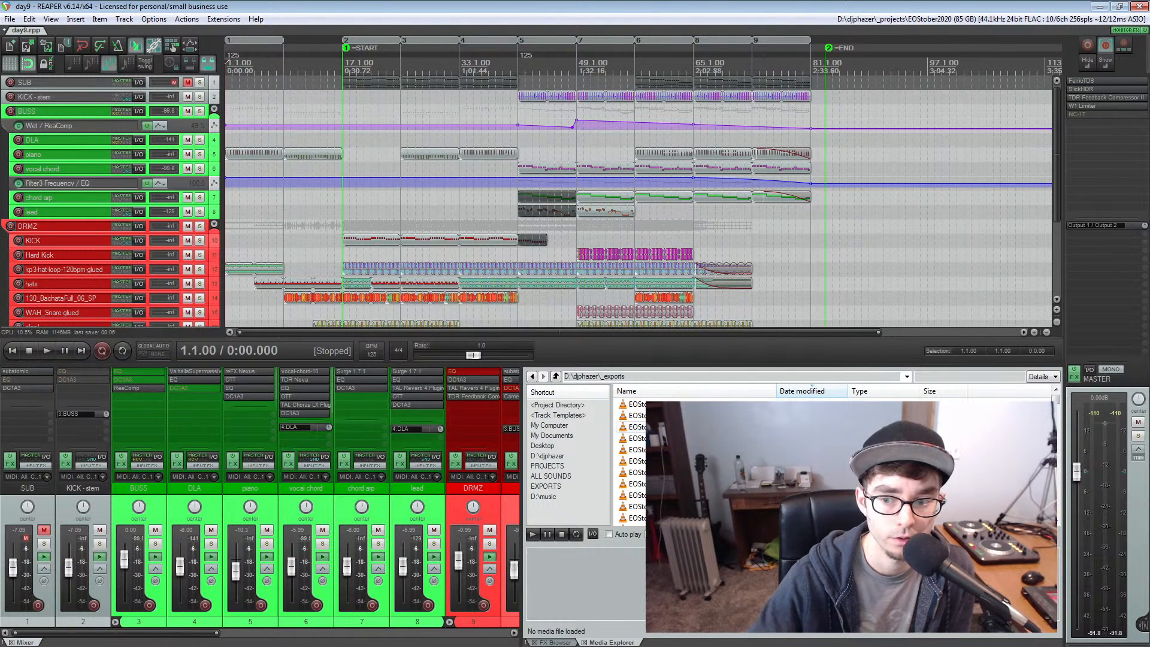
Close the docked Media Explorer and FX Browser to give the mixer more room
click(584, 643)
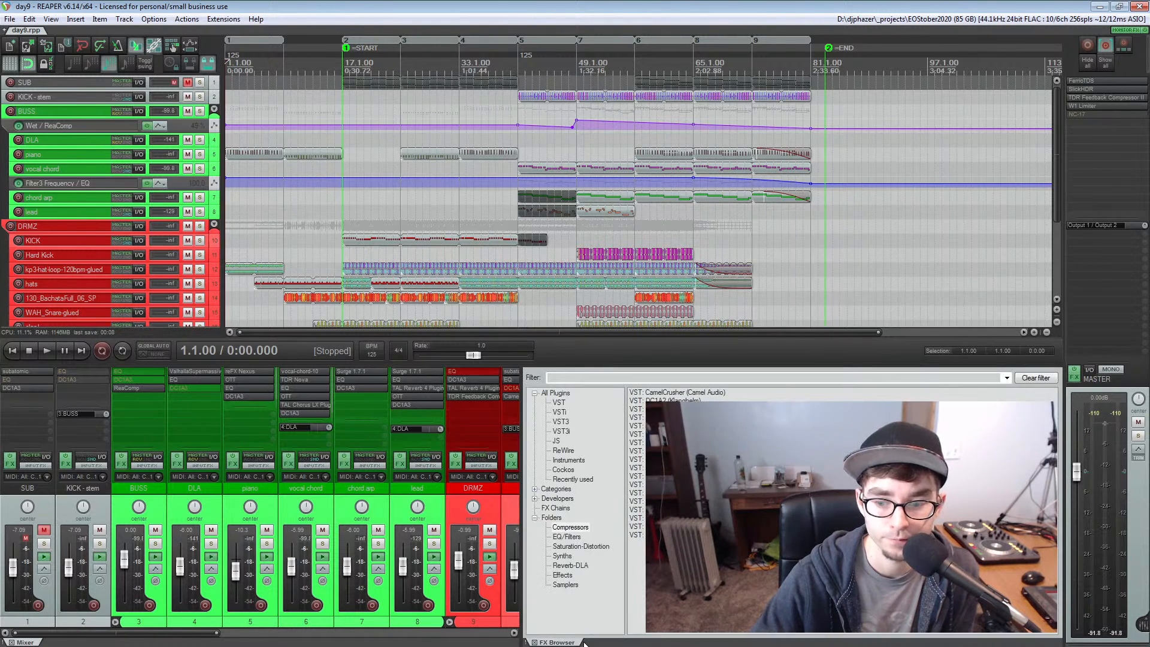
click(534, 642)
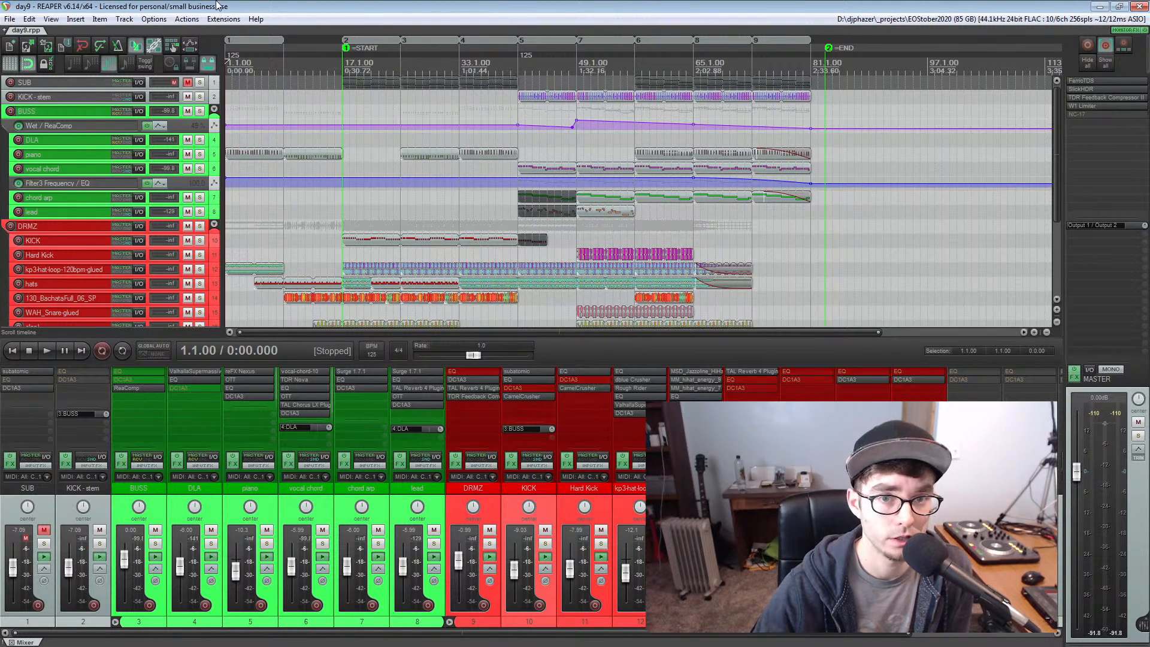
Solo the piano track and play it from the start of the project
scroll(323, 163, up, 2)
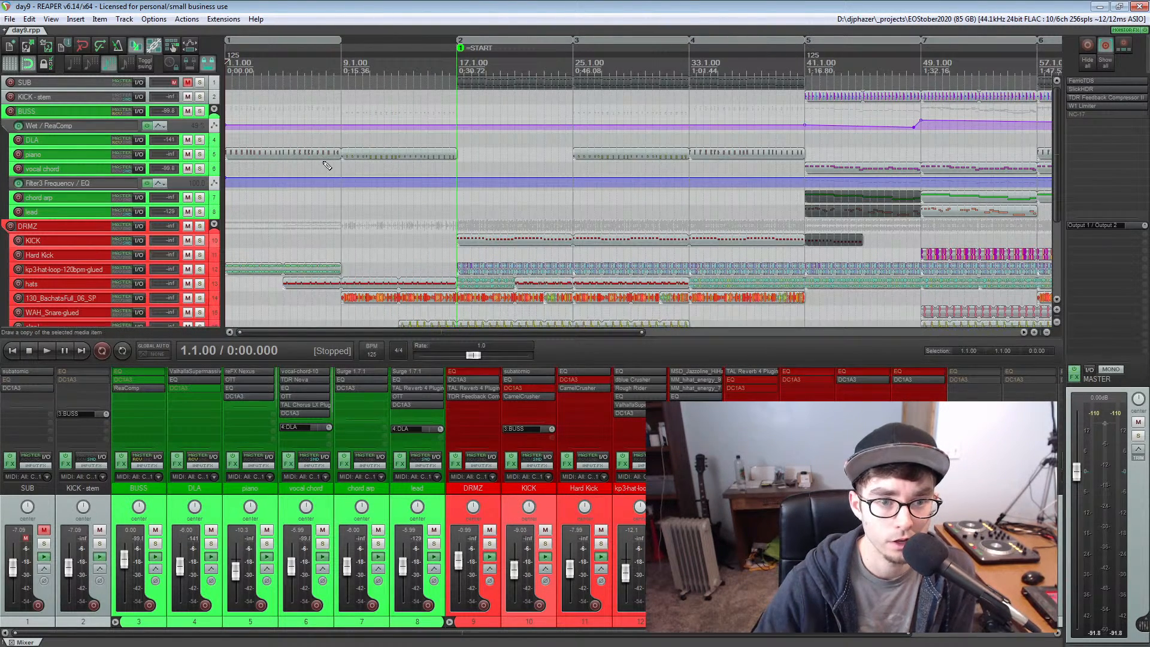
scroll(326, 166, up, 1)
scroll(326, 165, down, 2)
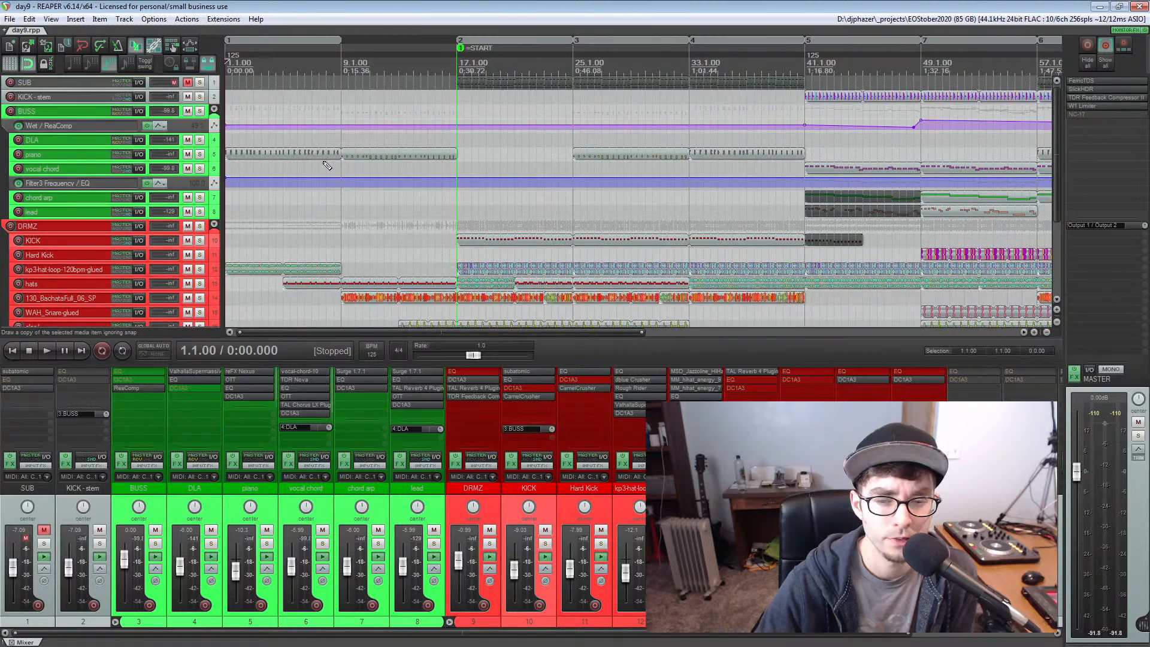
scroll(326, 165, down, 5)
scroll(326, 166, up, 3)
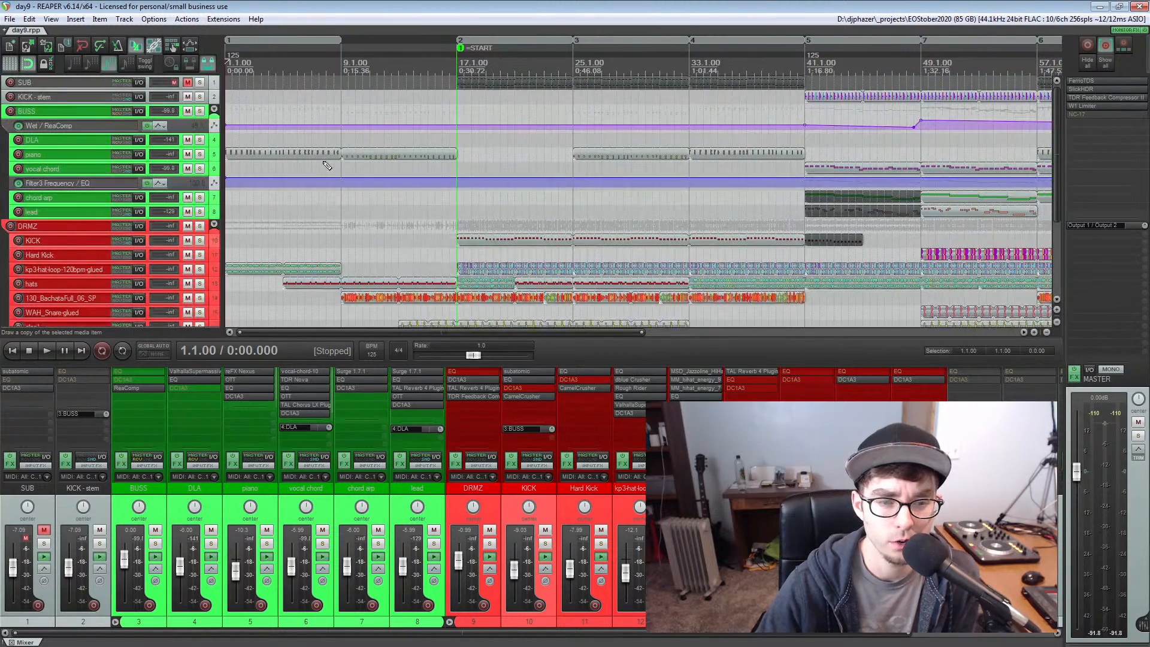
click(200, 154)
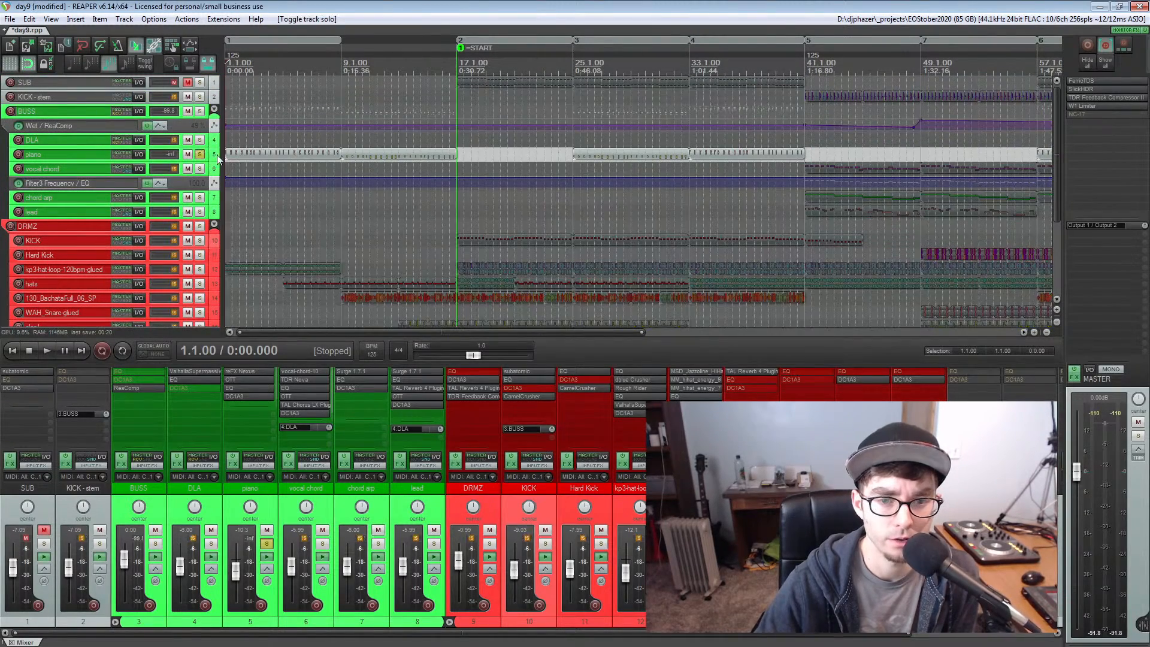
key(space)
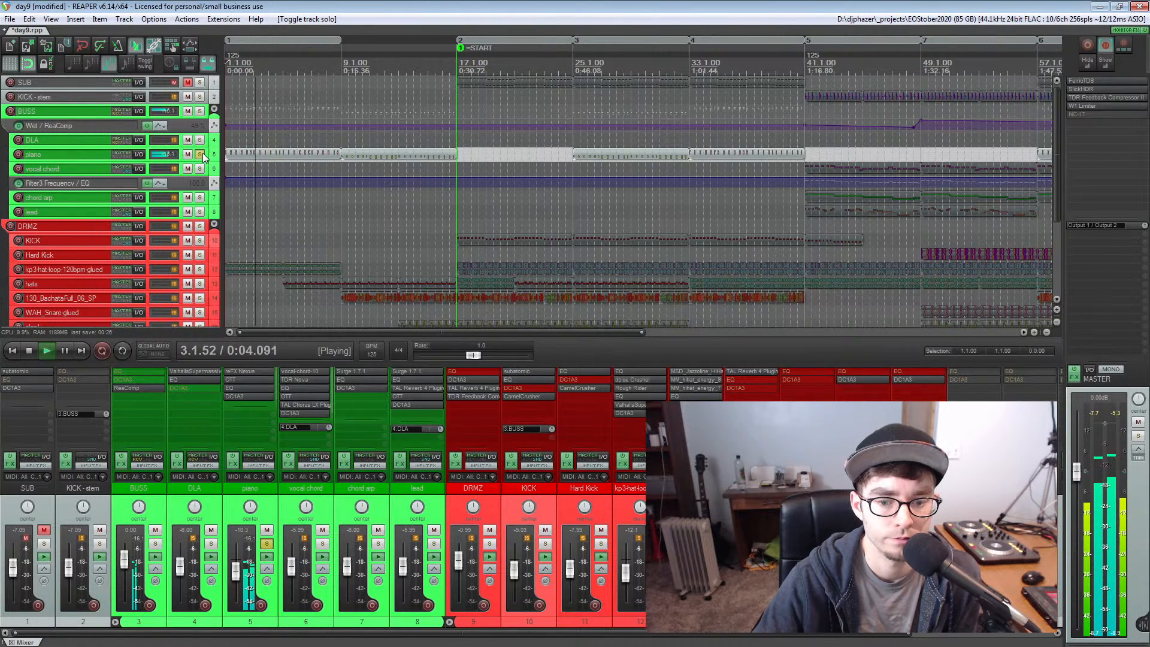
key(space)
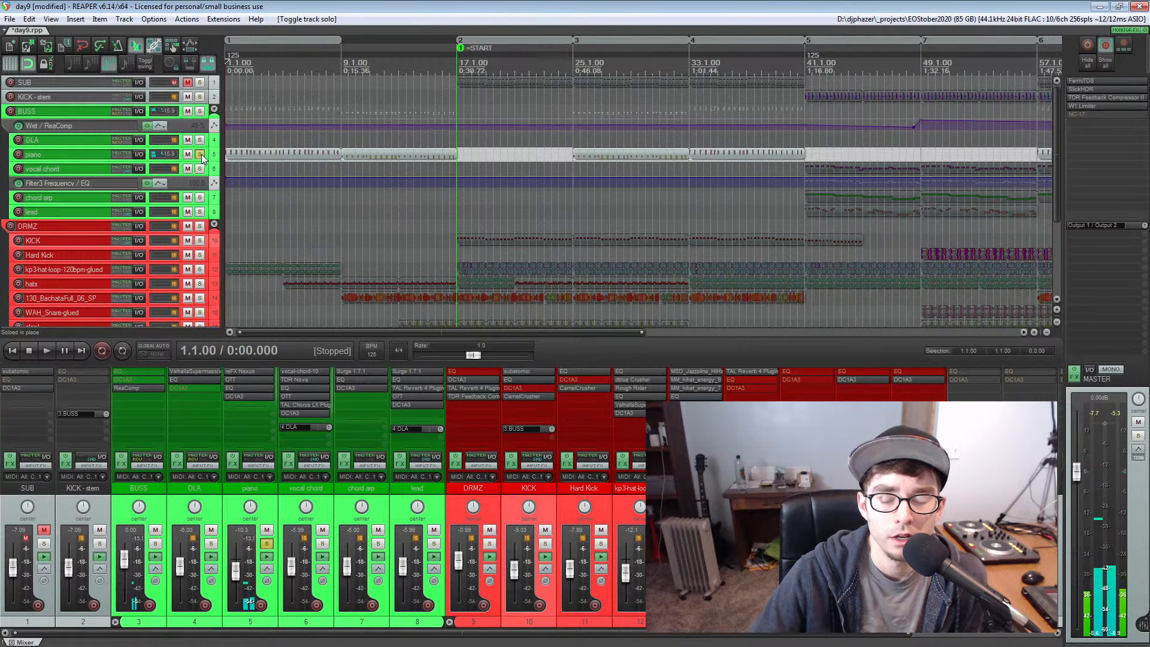
Open the piano item starting at measure 9 in the MIDI editor and move the editor window so all its notes can be seen
click(343, 65)
scroll(584, 157, up, 6)
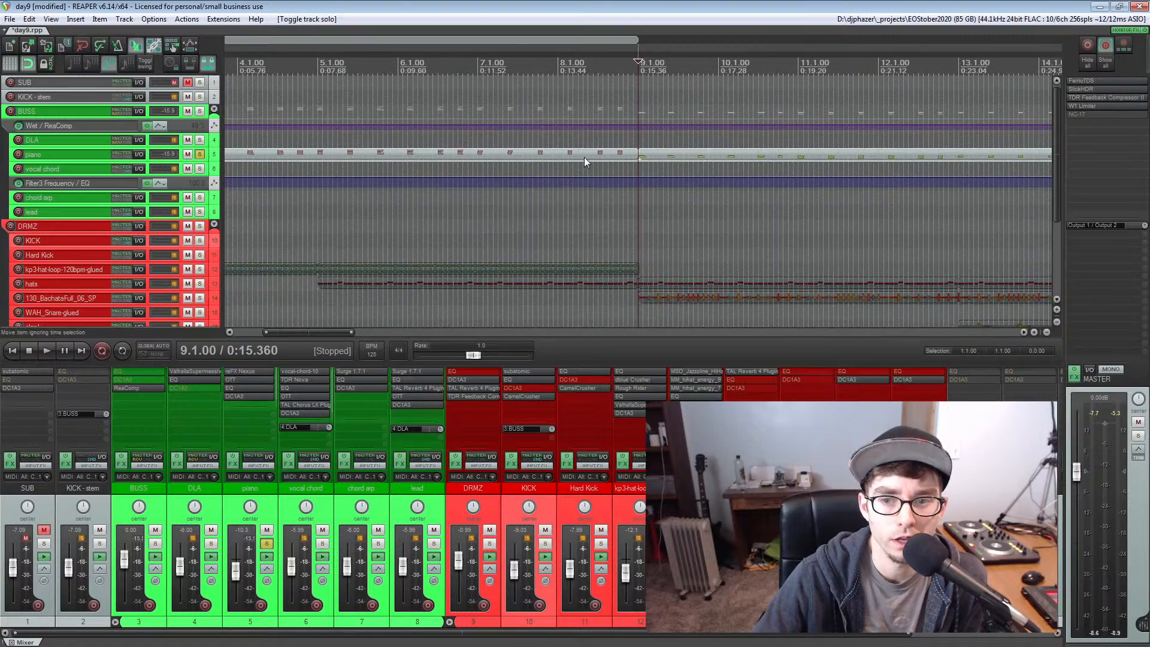
scroll(584, 158, up, 3)
scroll(584, 156, up, 3)
click(701, 225)
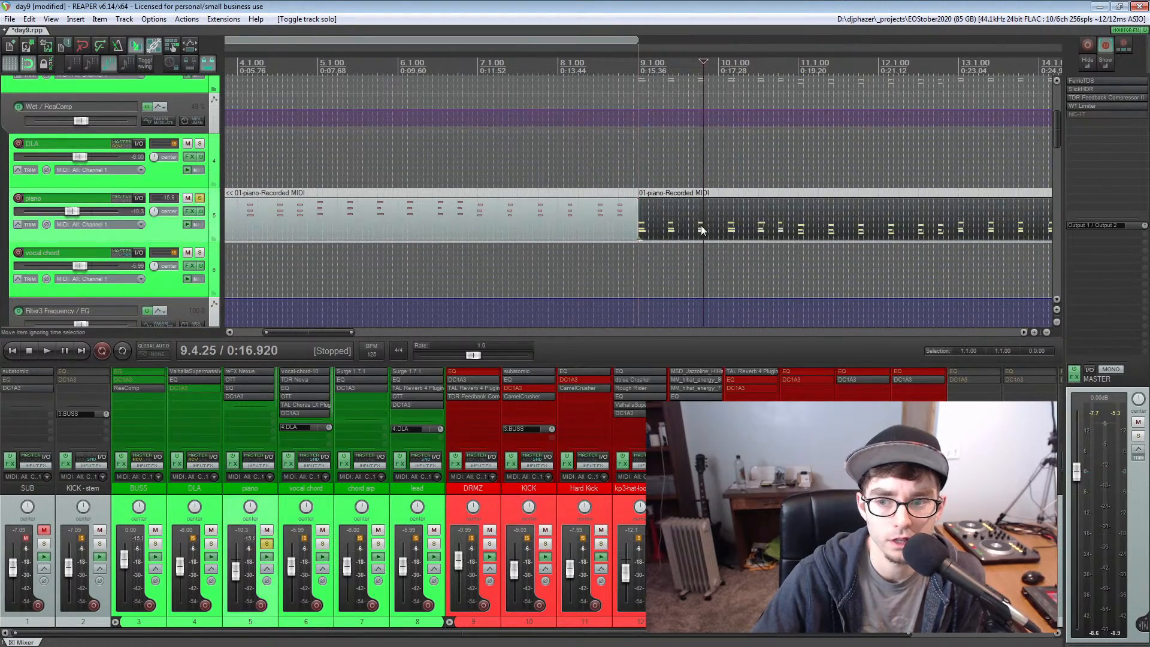
scroll(700, 225, up, 4)
scroll(701, 225, down, 2)
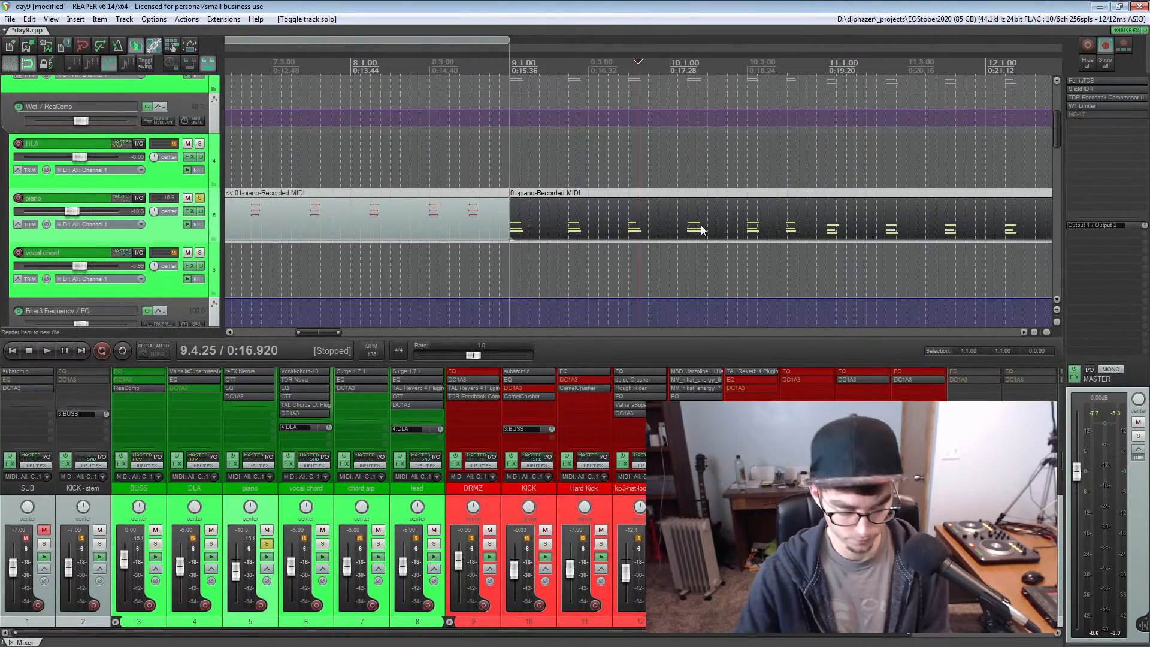
double_click(700, 225)
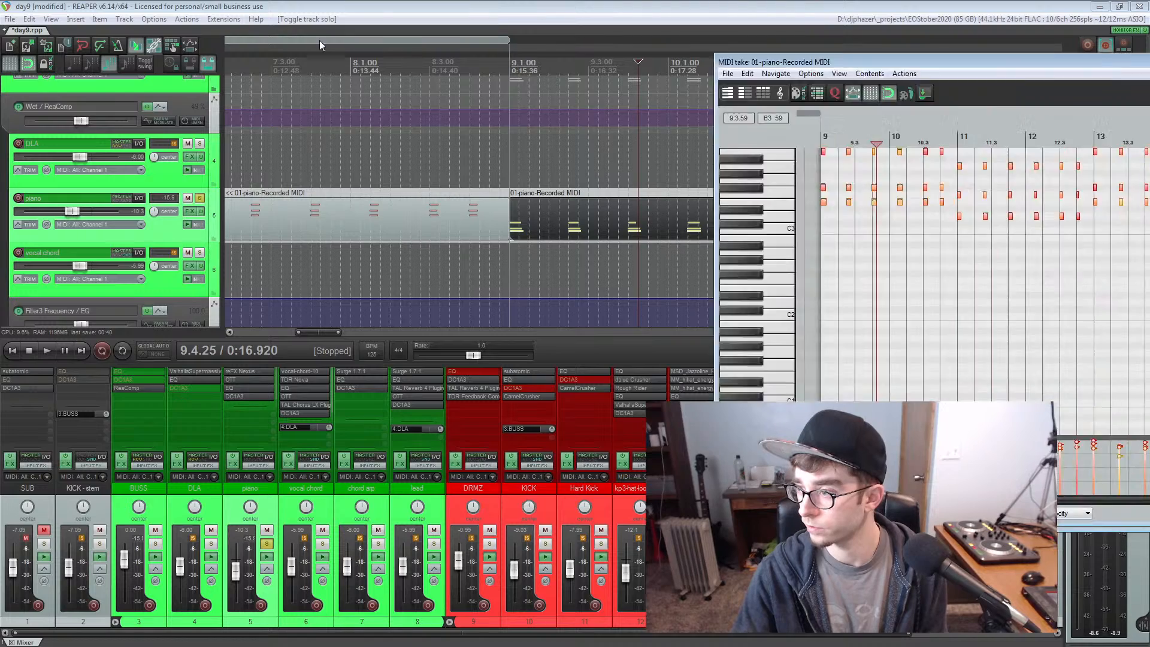
drag(885, 62, 146, 64)
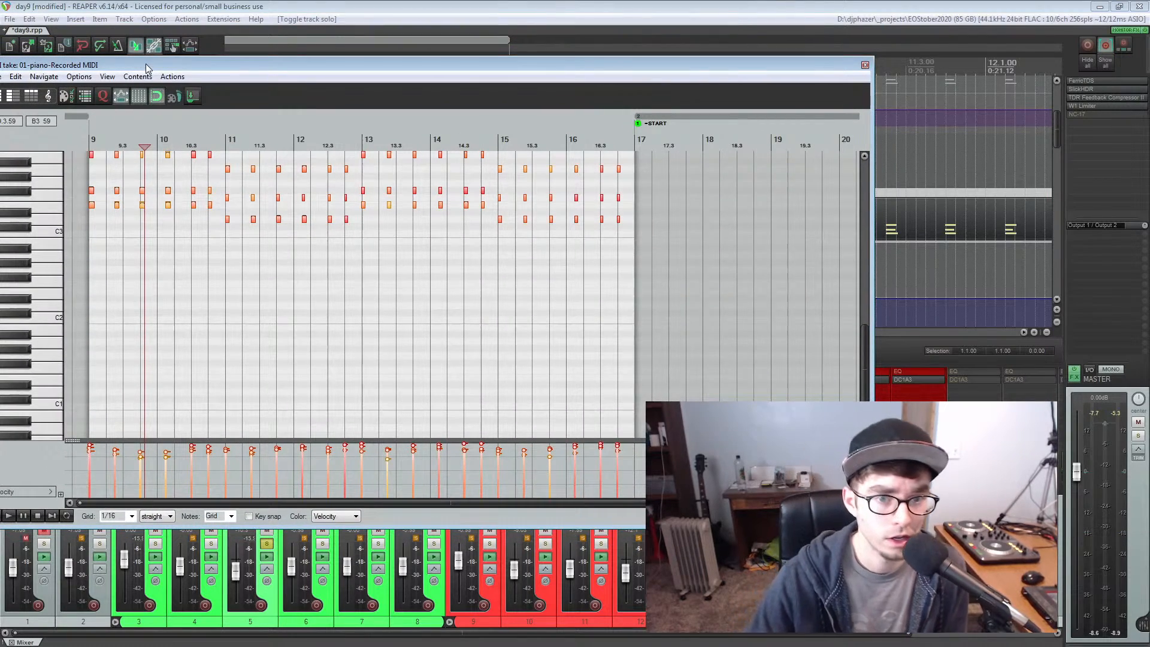
Play the piano chords from measure 9 while viewing their notes, and close the MIDI editor
scroll(211, 213, up, 2)
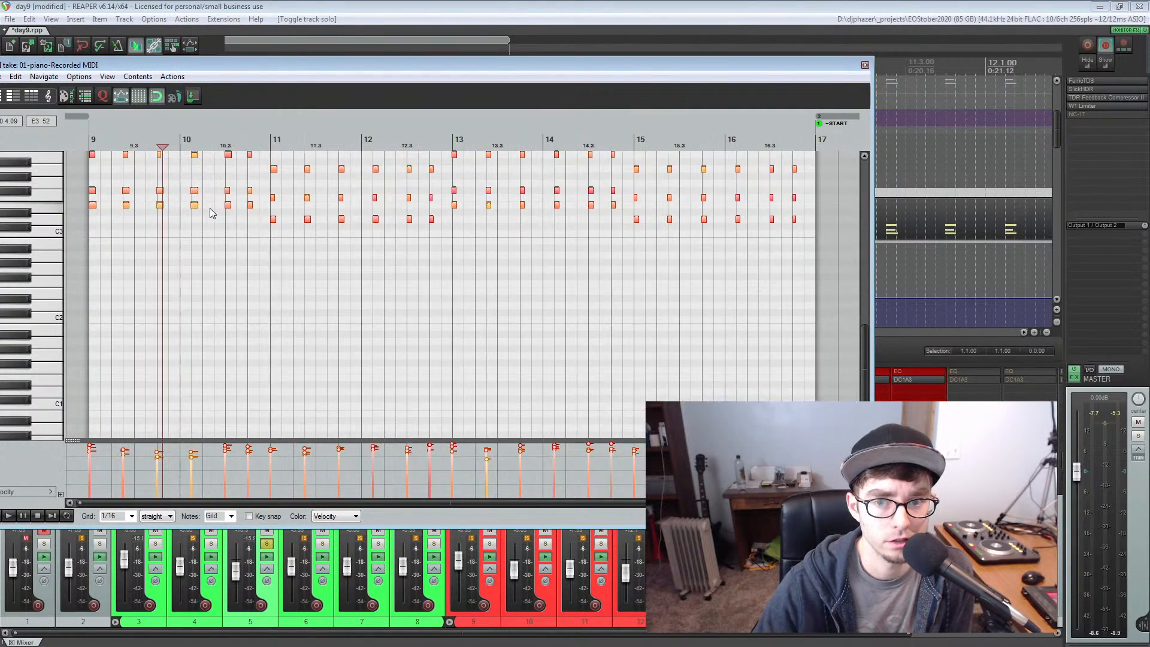
scroll(210, 213, down, 2)
click(90, 140)
key(space)
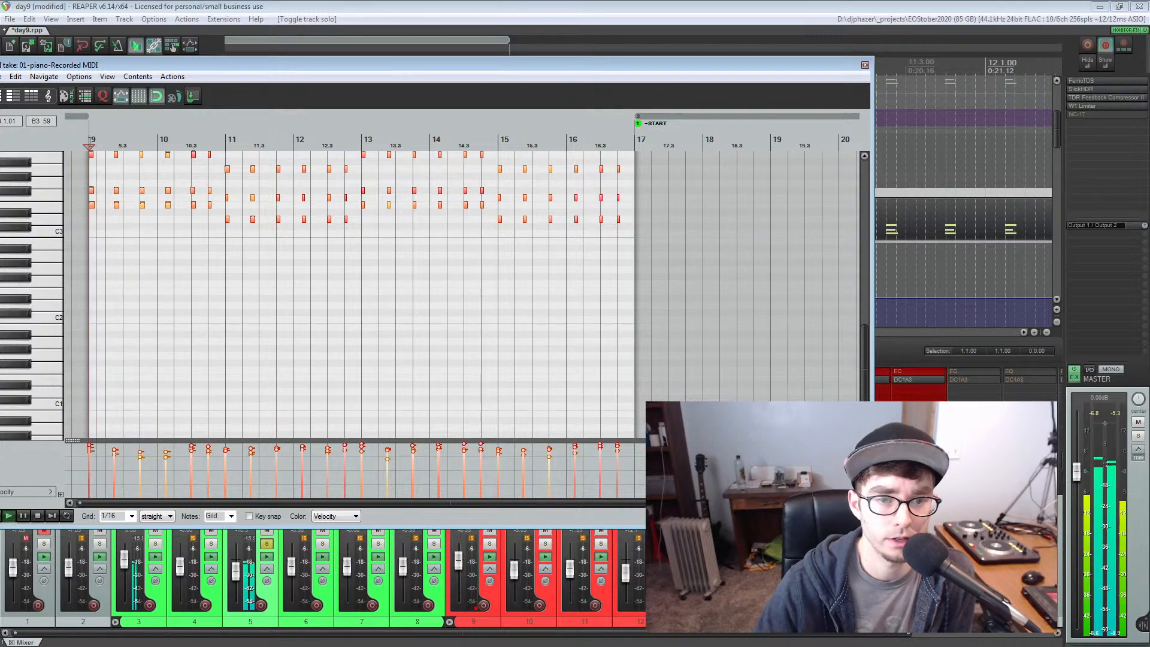
click(865, 66)
scroll(539, 186, down, 8)
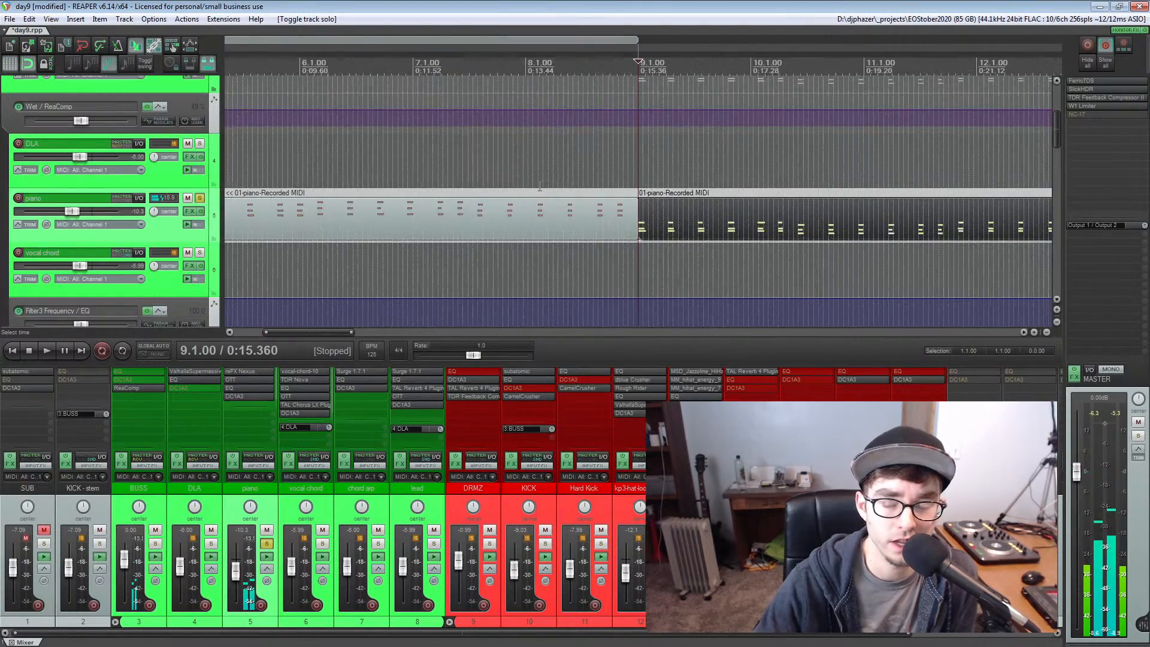
Place the edit cursor at the START marker on measure 17 and solo the KICK track instead of the piano
scroll(385, 204, down, 6)
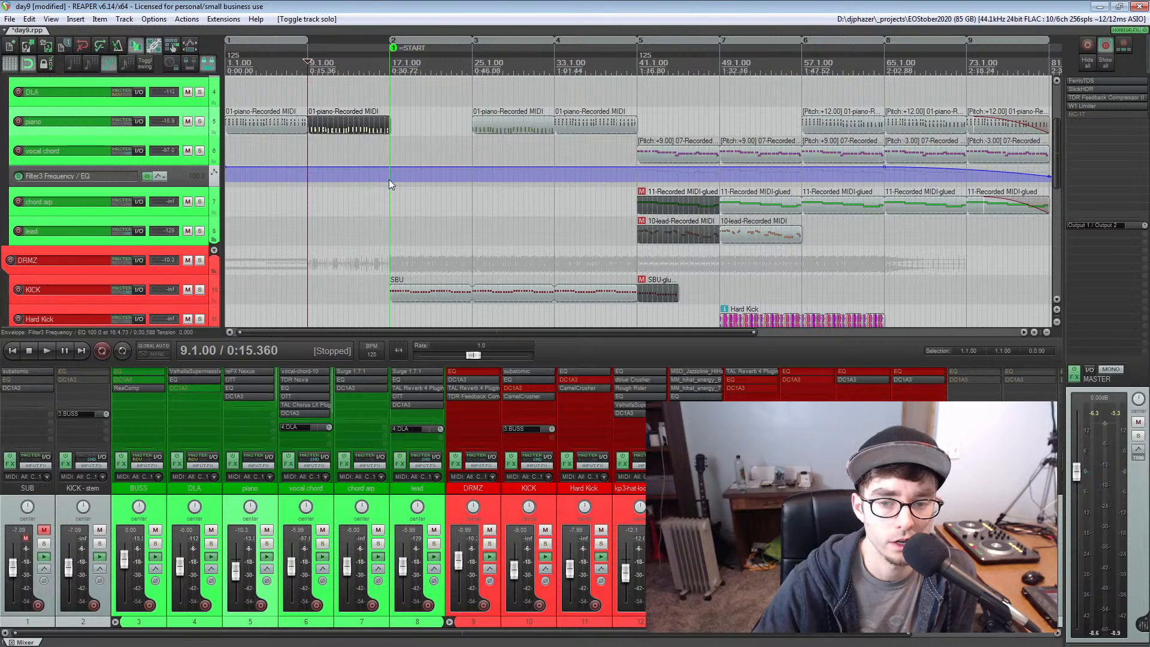
click(391, 147)
scroll(392, 147, down, 2)
scroll(392, 148, down, 2)
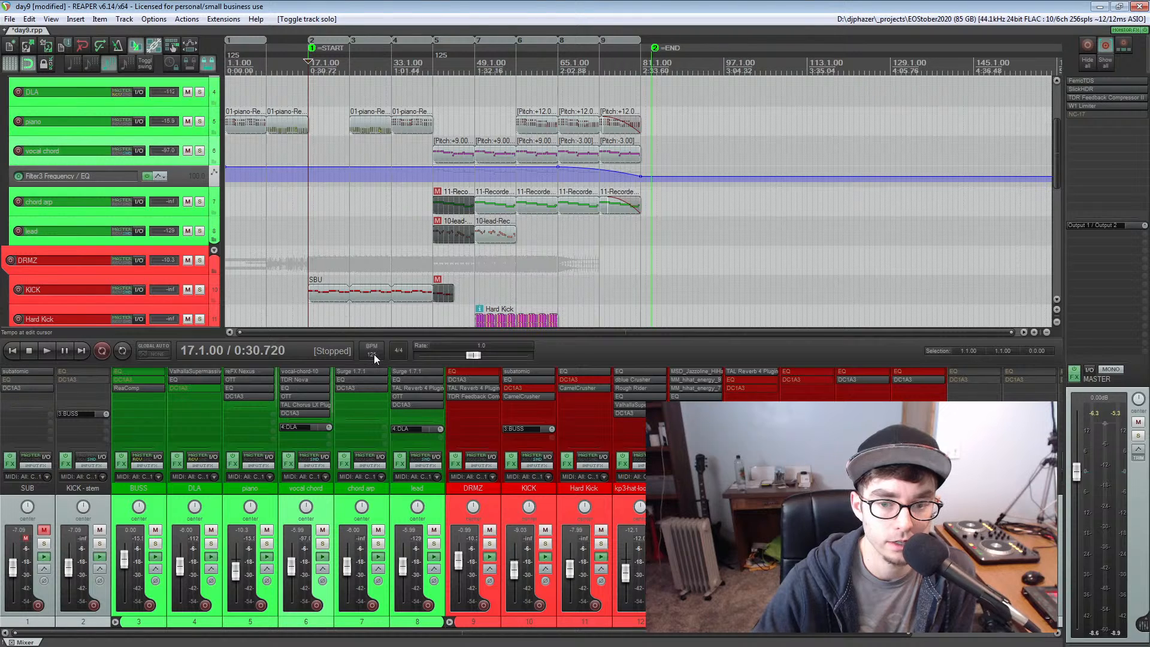
click(200, 290)
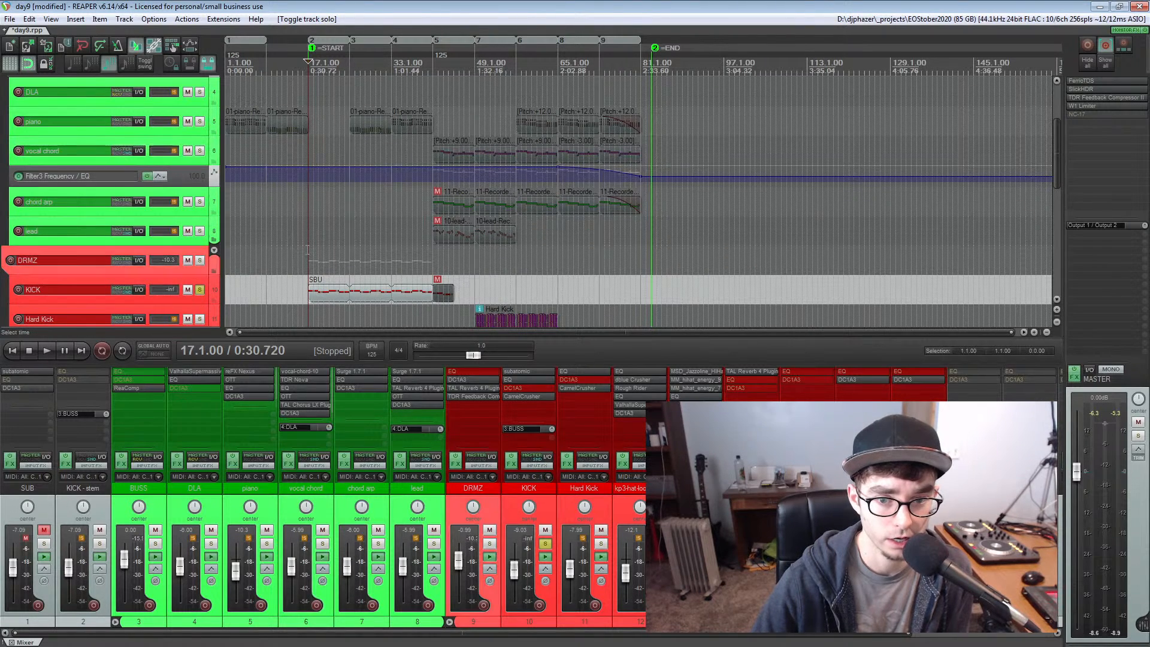
scroll(309, 252, down, 2)
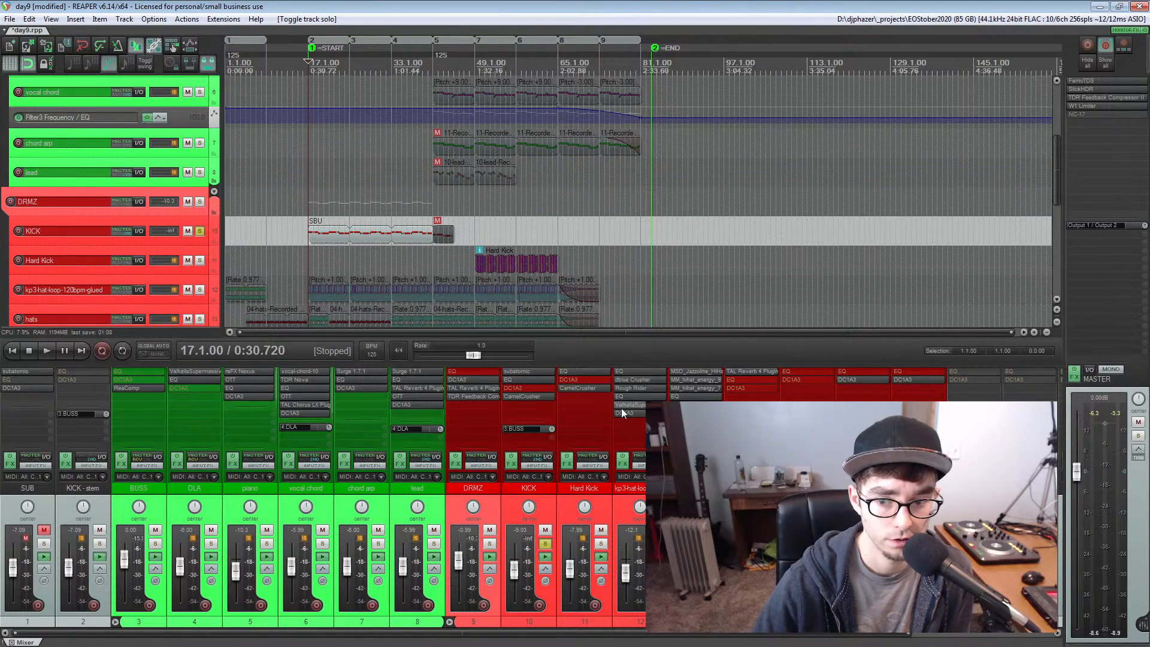
Open the KICK track's subatomic instrument and play the soloed kick from measure 17 with its settings in view
click(515, 374)
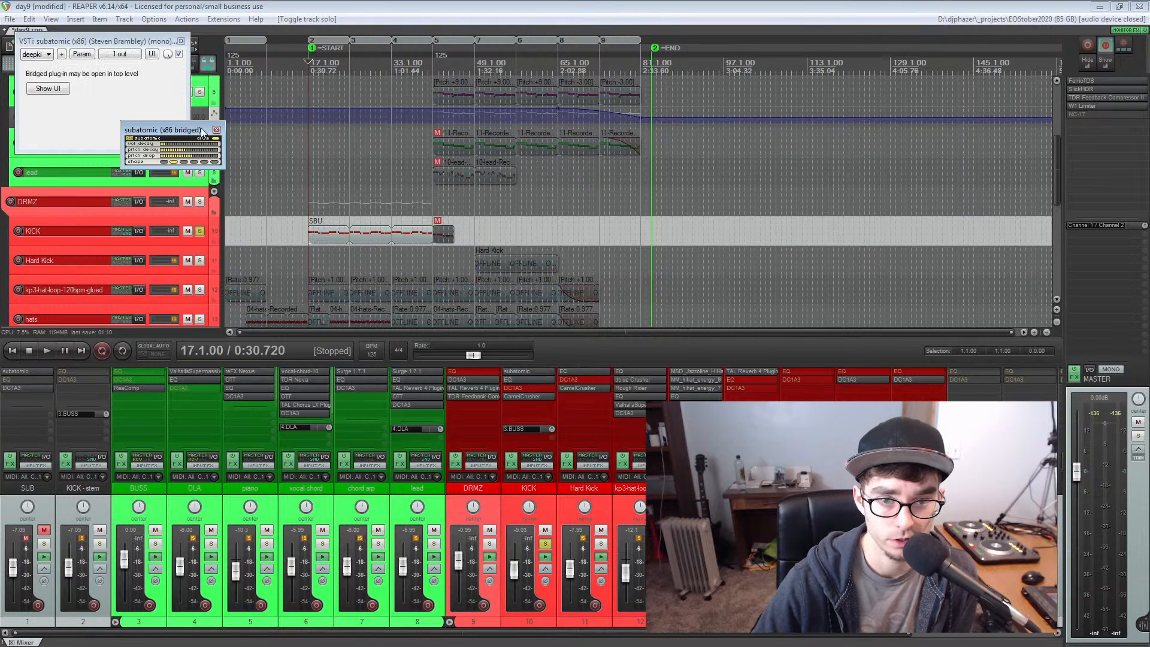
drag(154, 130, 108, 111)
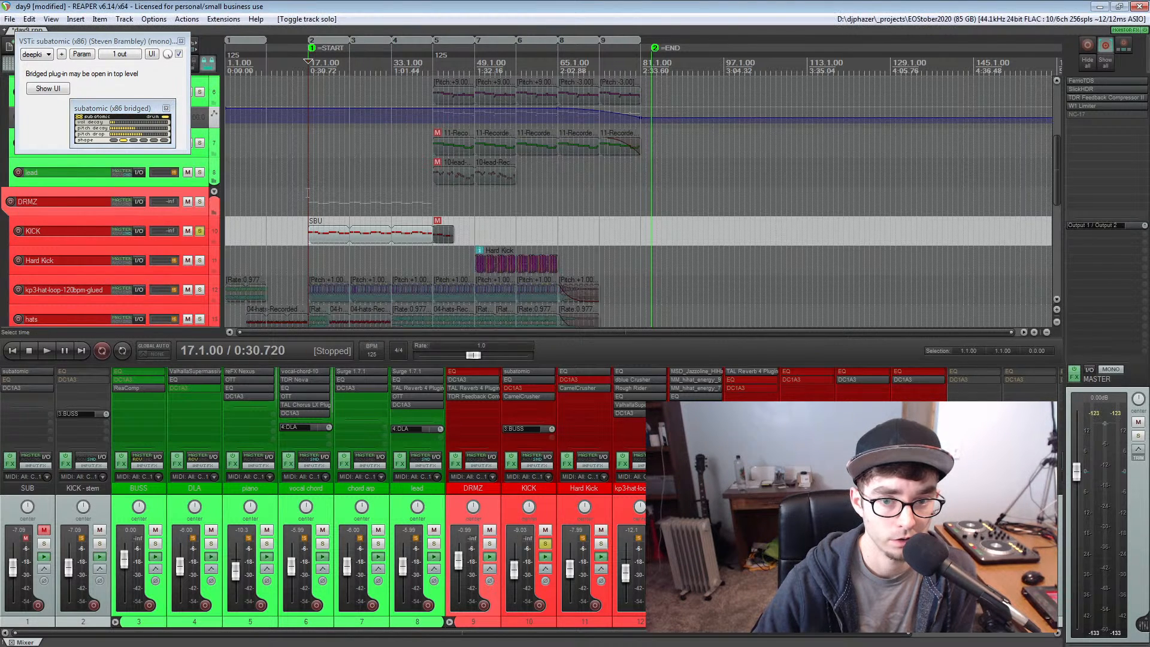
key(space)
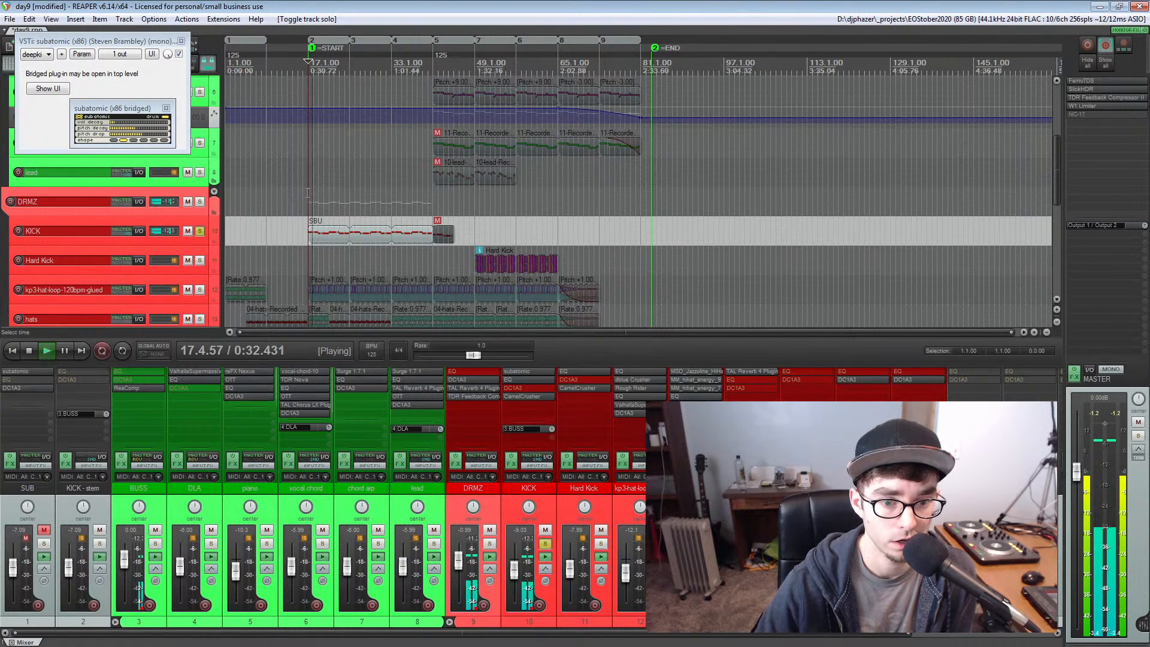
key(space)
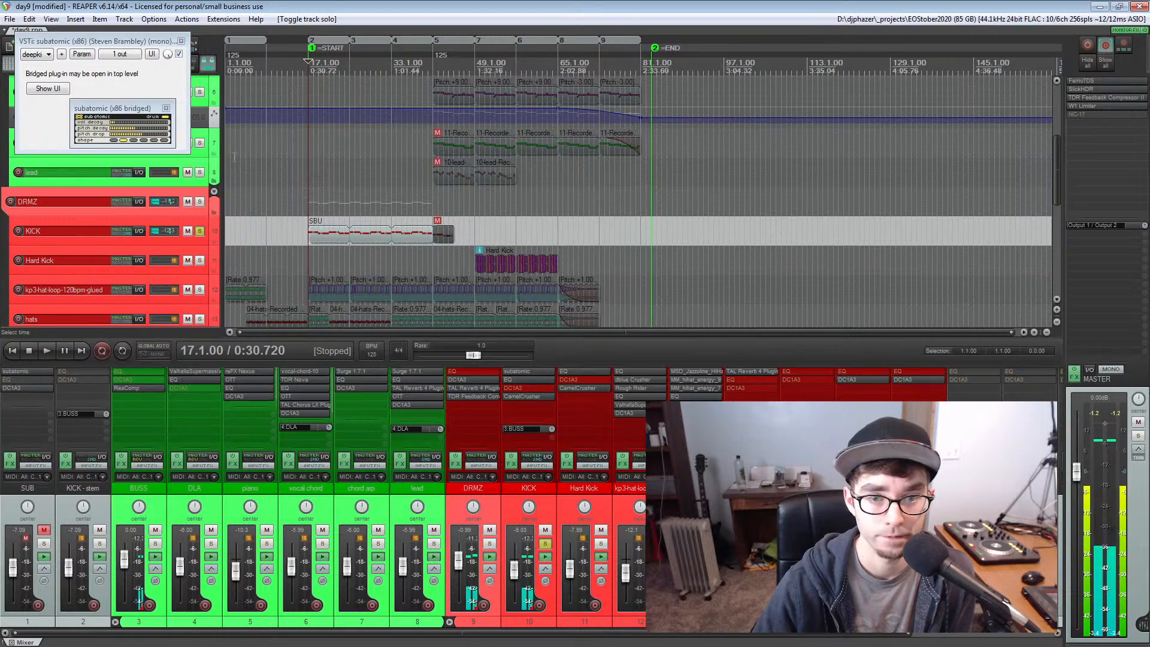
Play the soloed kick again from measure 19 and close the subatomic plug-in window
scroll(349, 168, up, 5)
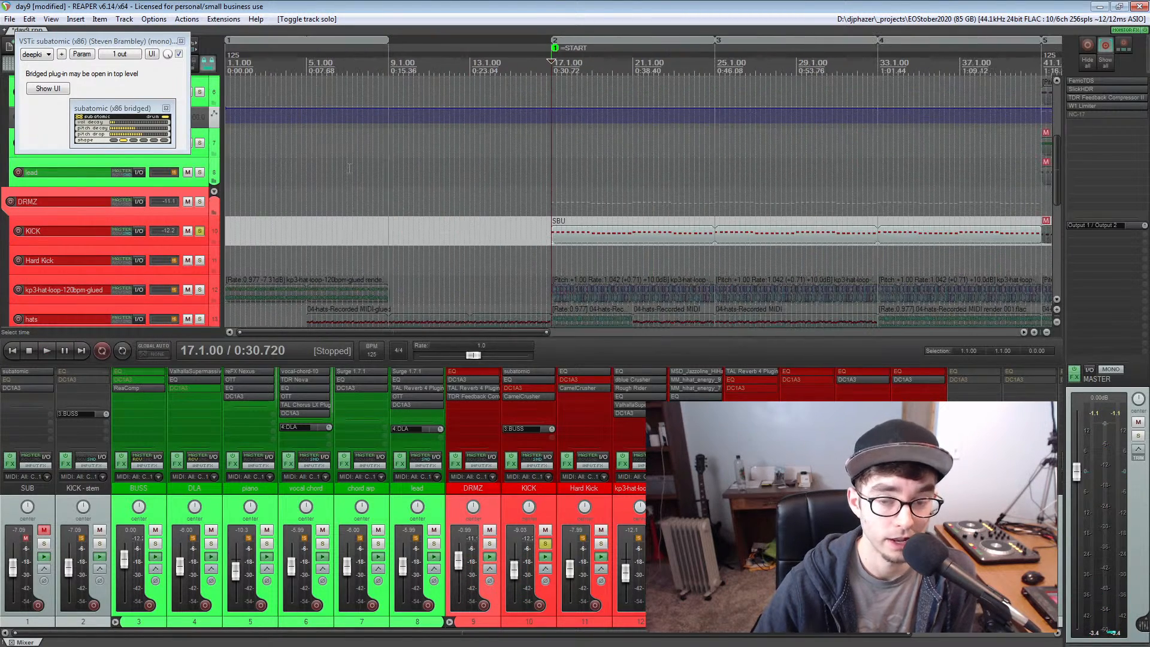
click(597, 65)
key(space)
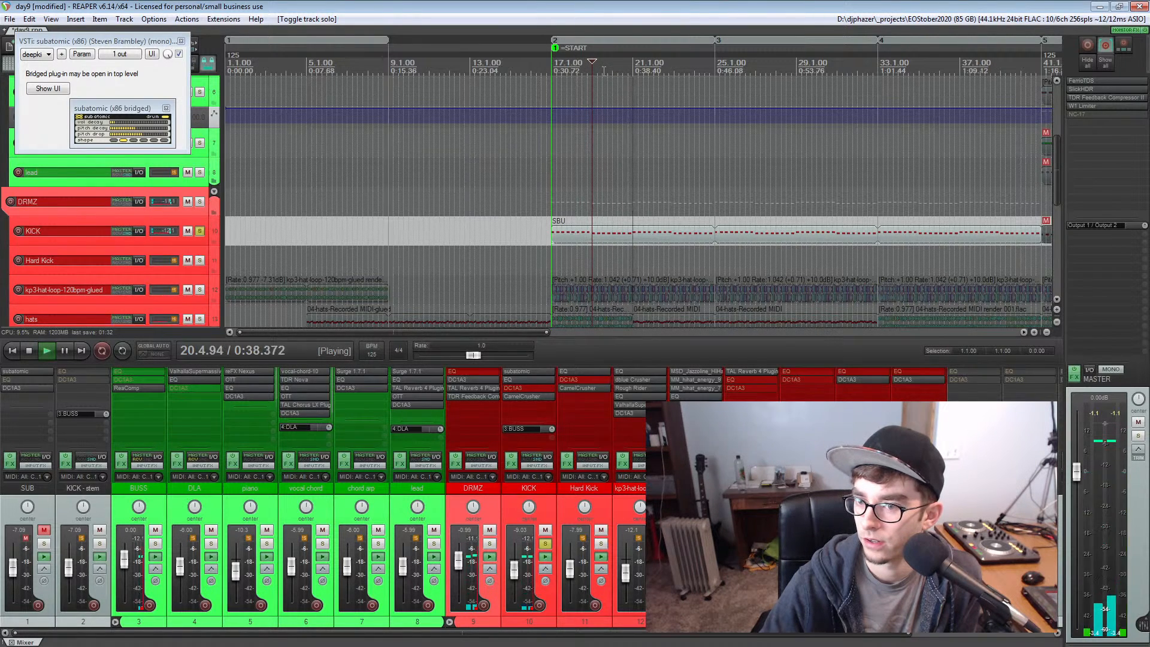
key(space)
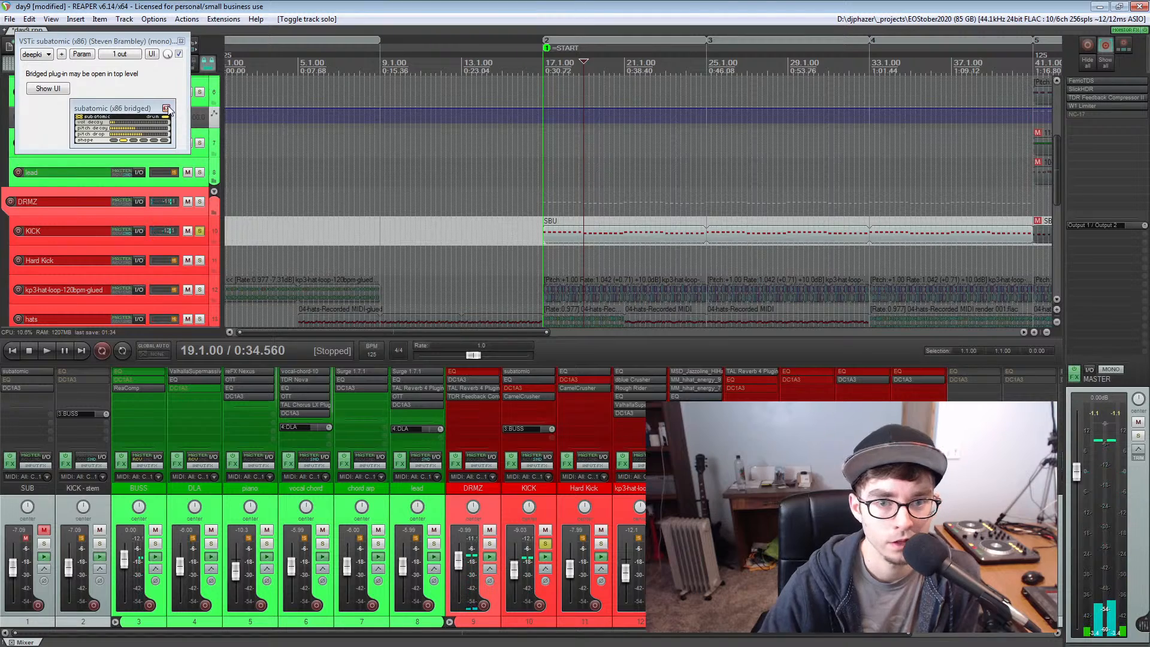
click(181, 41)
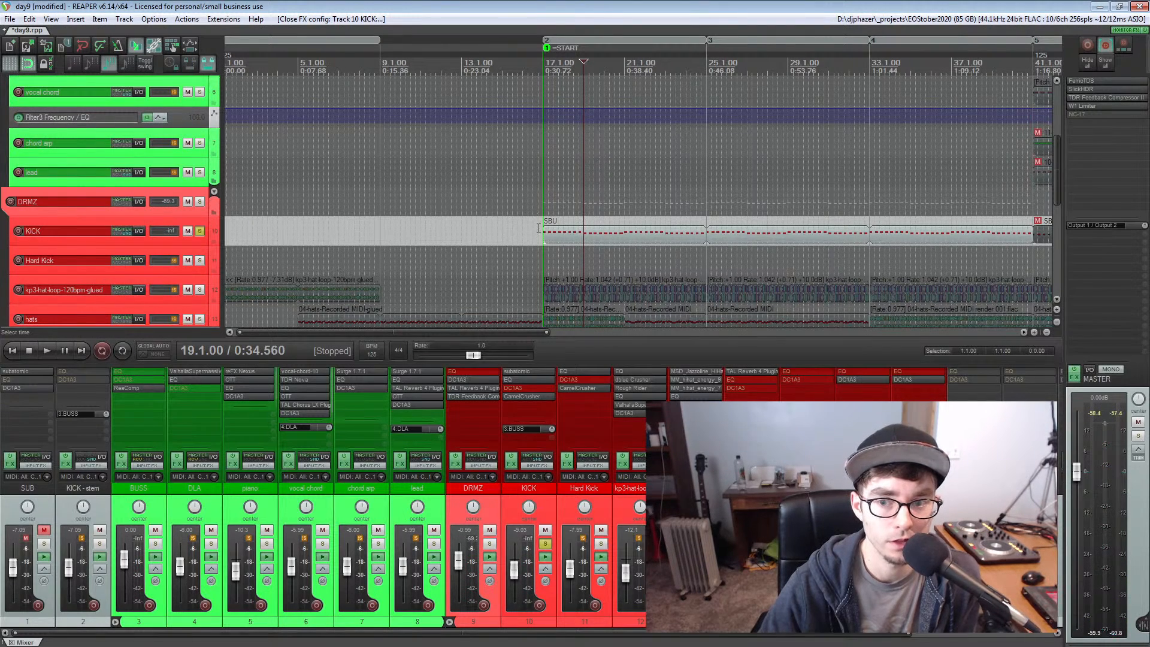
Return the edit cursor to the START marker on measure 17 and take the KICK track out of solo
scroll(557, 222, up, 5)
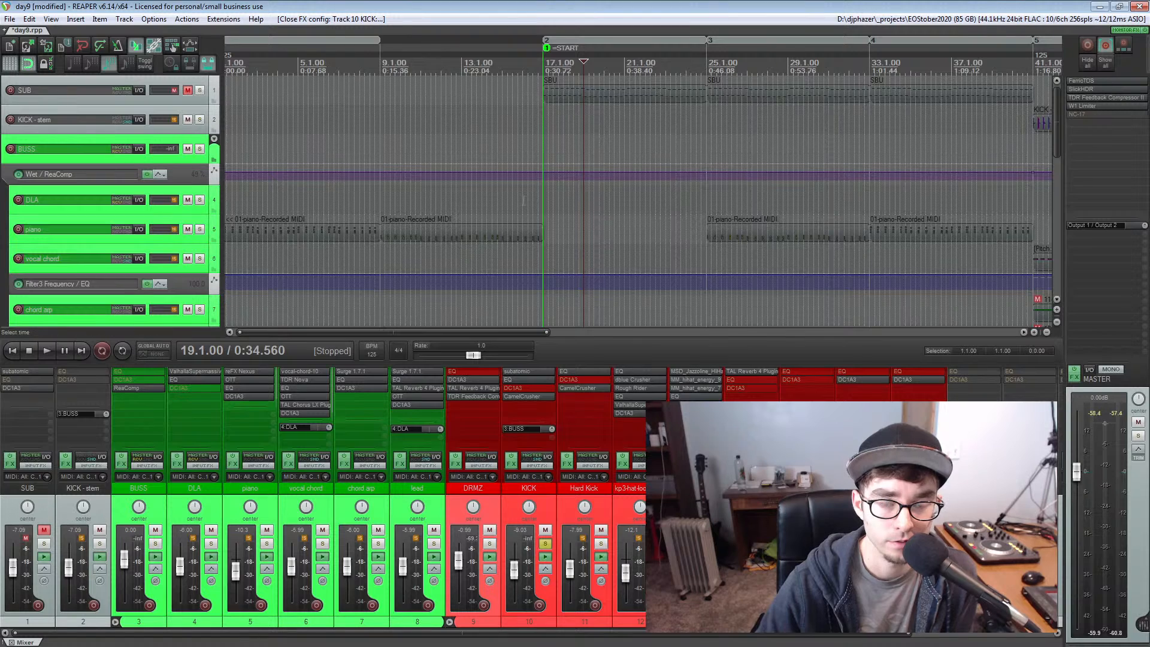
scroll(506, 127, down, 3)
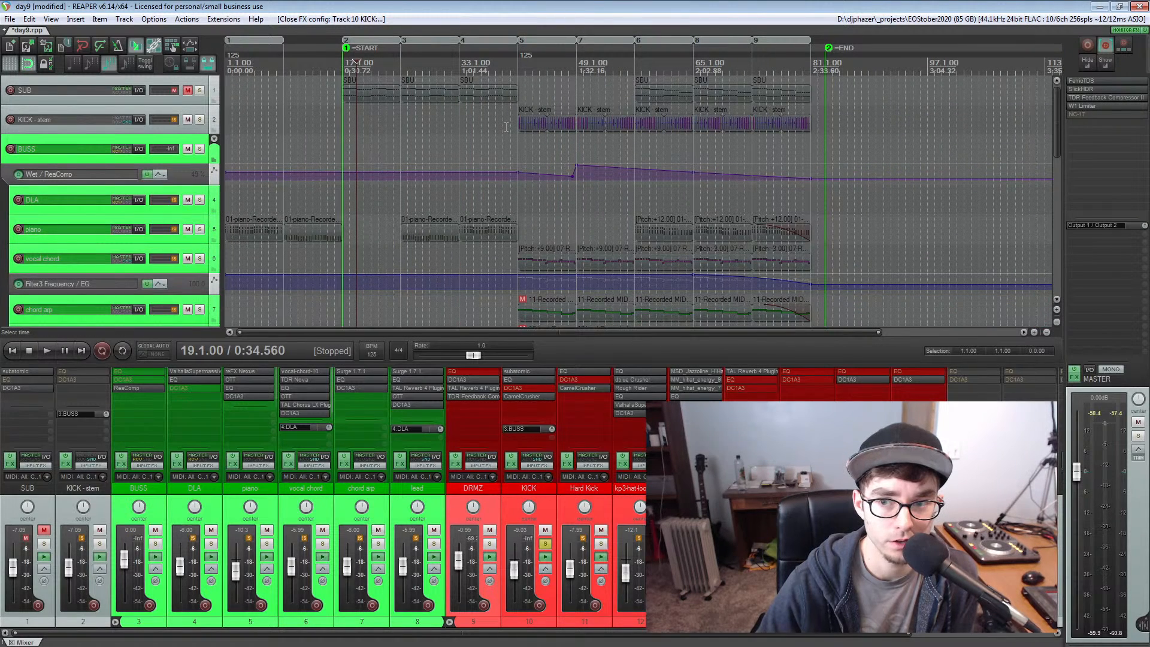
click(343, 139)
scroll(345, 144, down, 4)
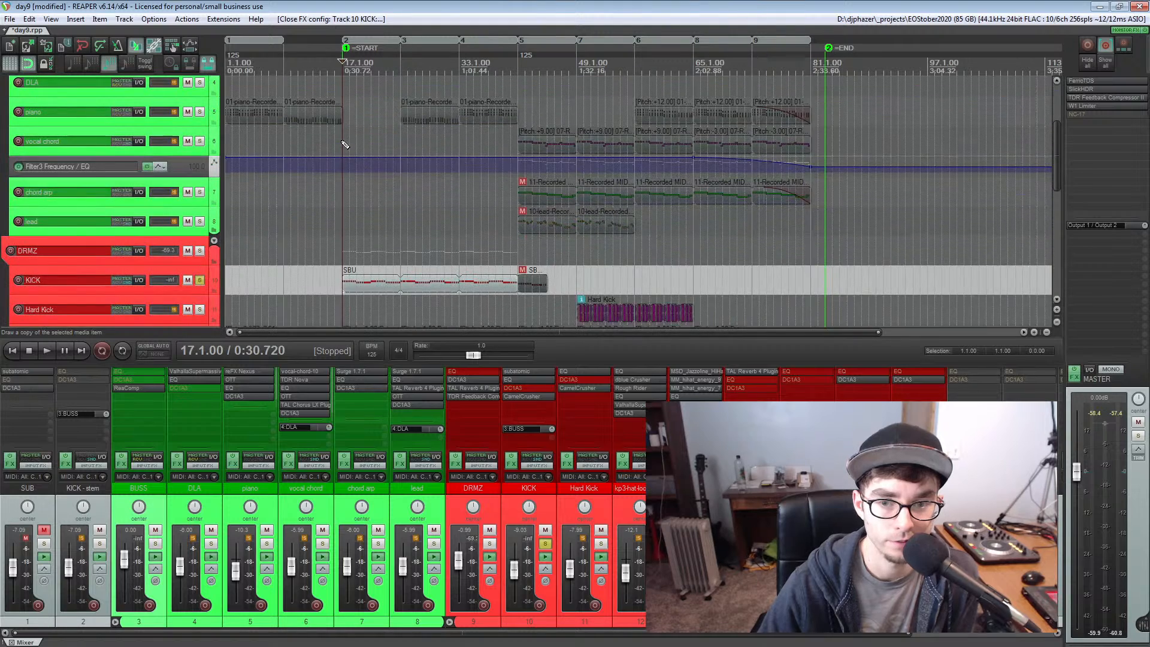
click(200, 280)
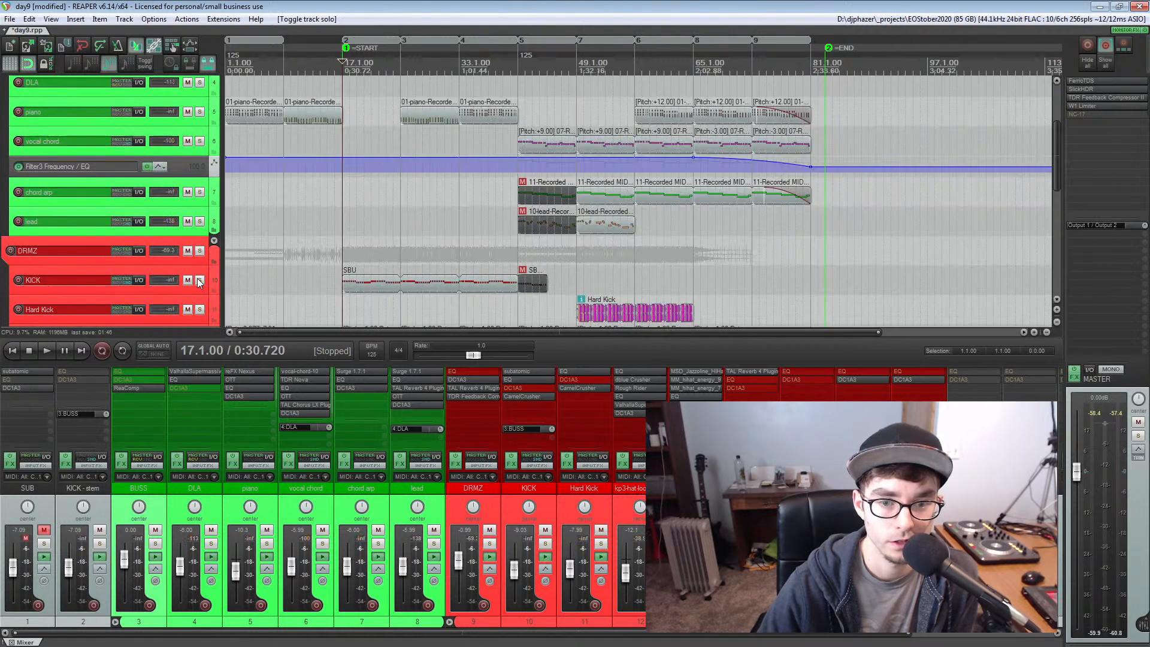
Solo the DRMZ folder track and play the drums from the start of the project
click(350, 247)
scroll(351, 250, down, 4)
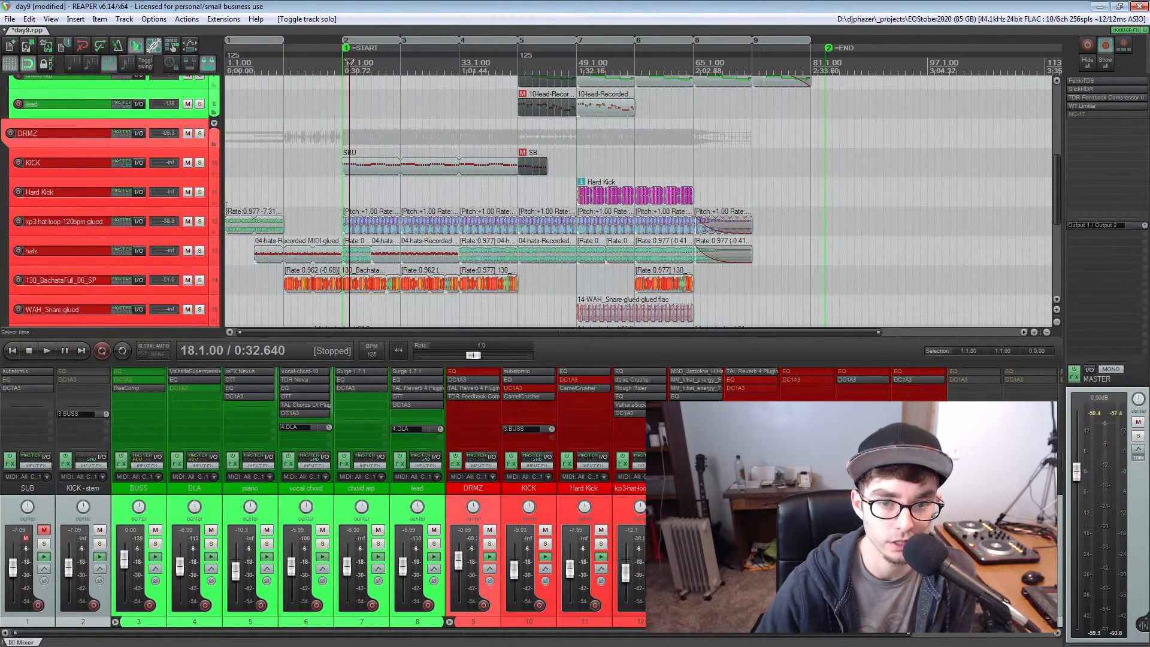
click(199, 133)
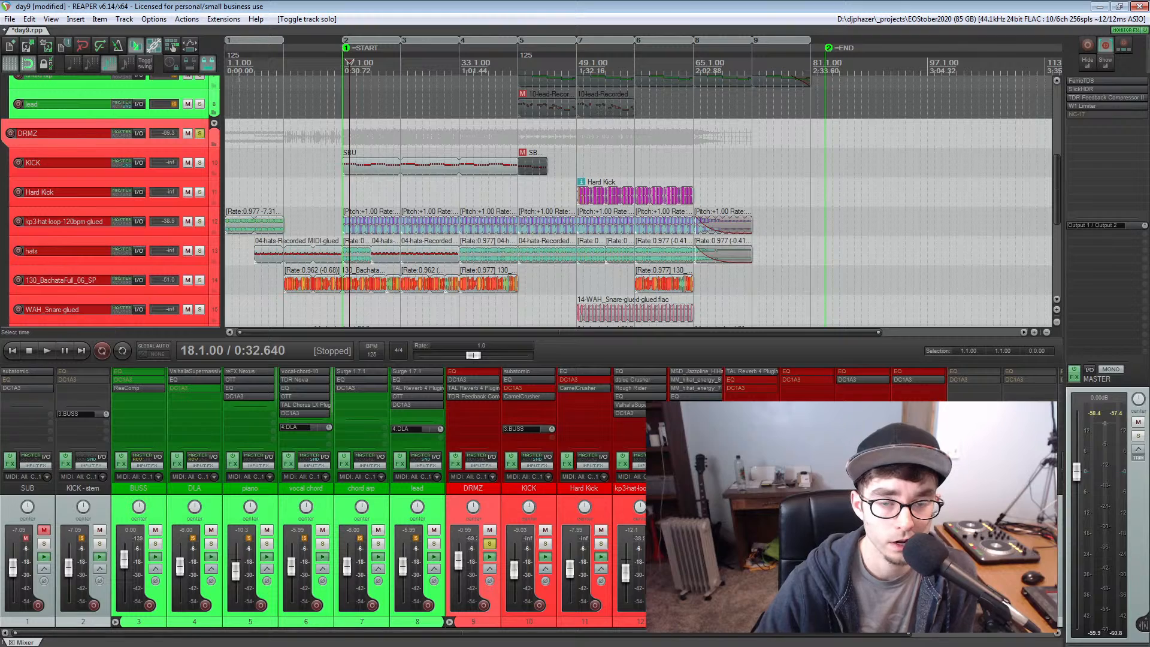
click(223, 66)
key(space)
scroll(329, 167, up, 4)
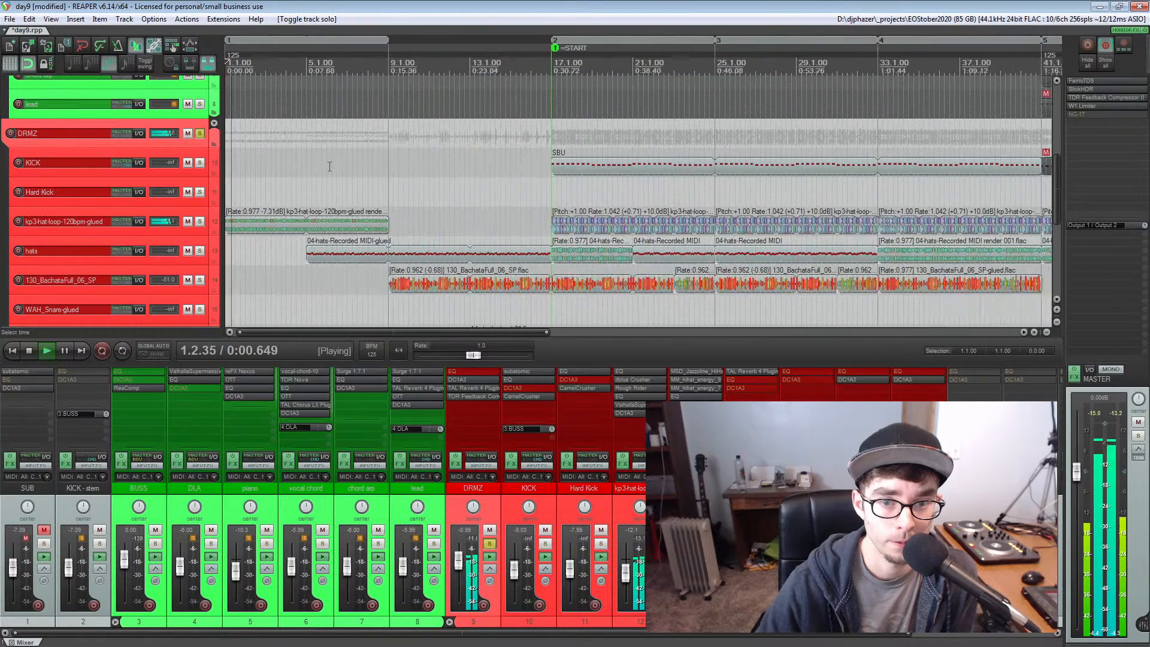
scroll(330, 167, down, 4)
key(space)
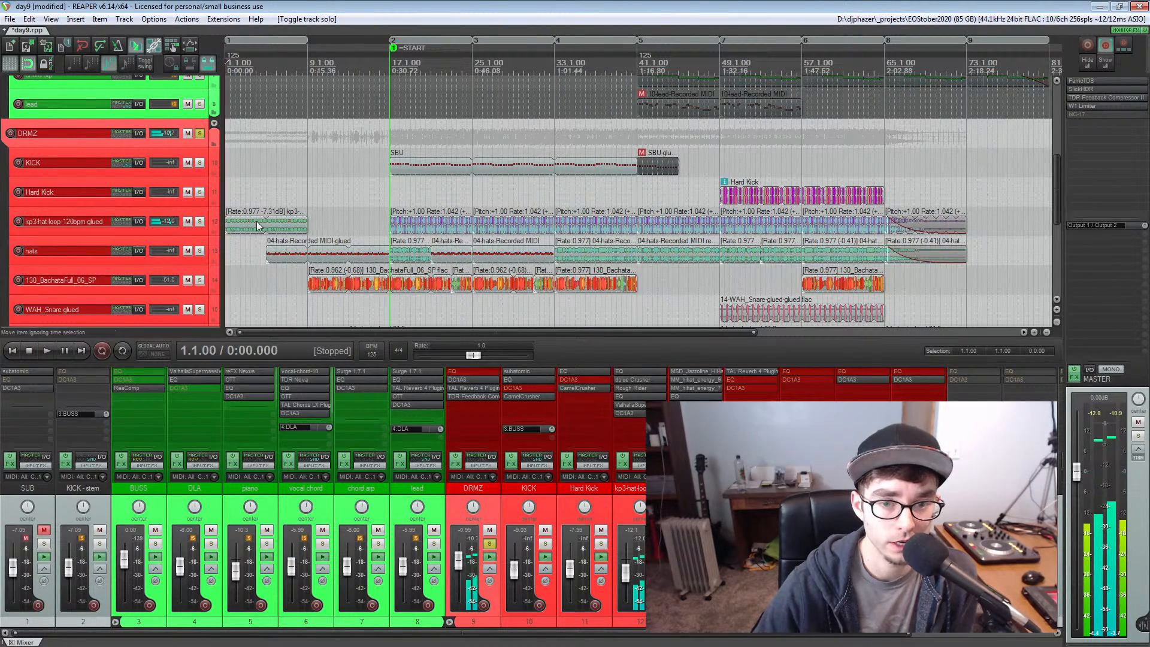
Select the first item on the kp3-hat-loop-120bpm-glued track and solo that track within the DRMZ folder
click(283, 228)
scroll(282, 229, up, 4)
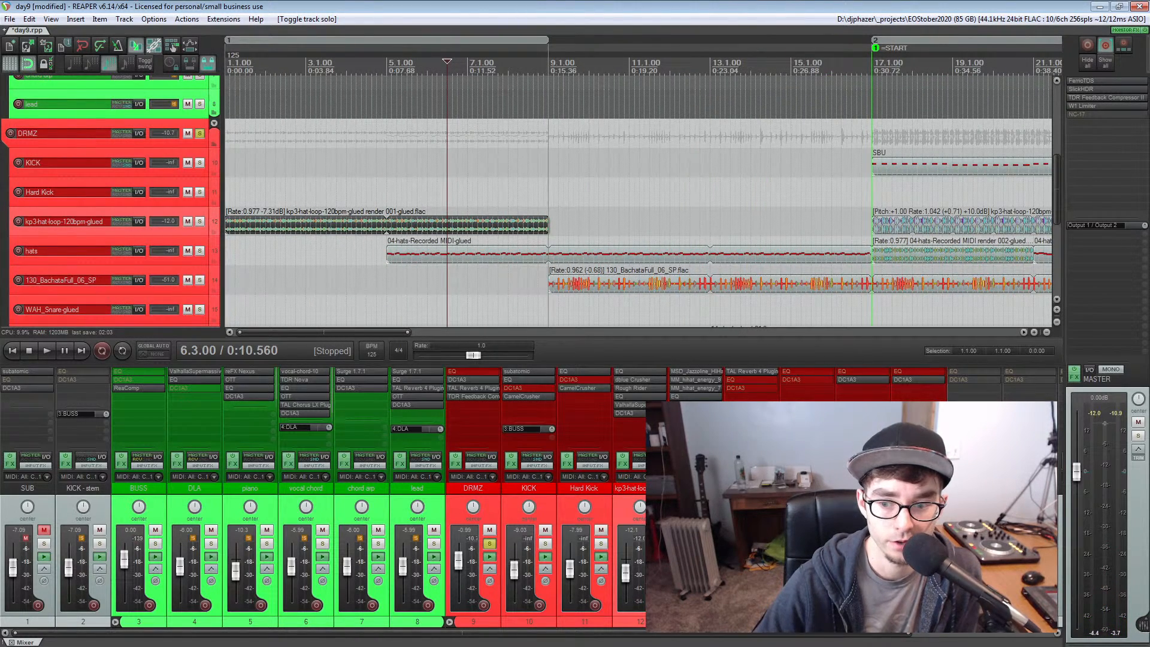
click(656, 544)
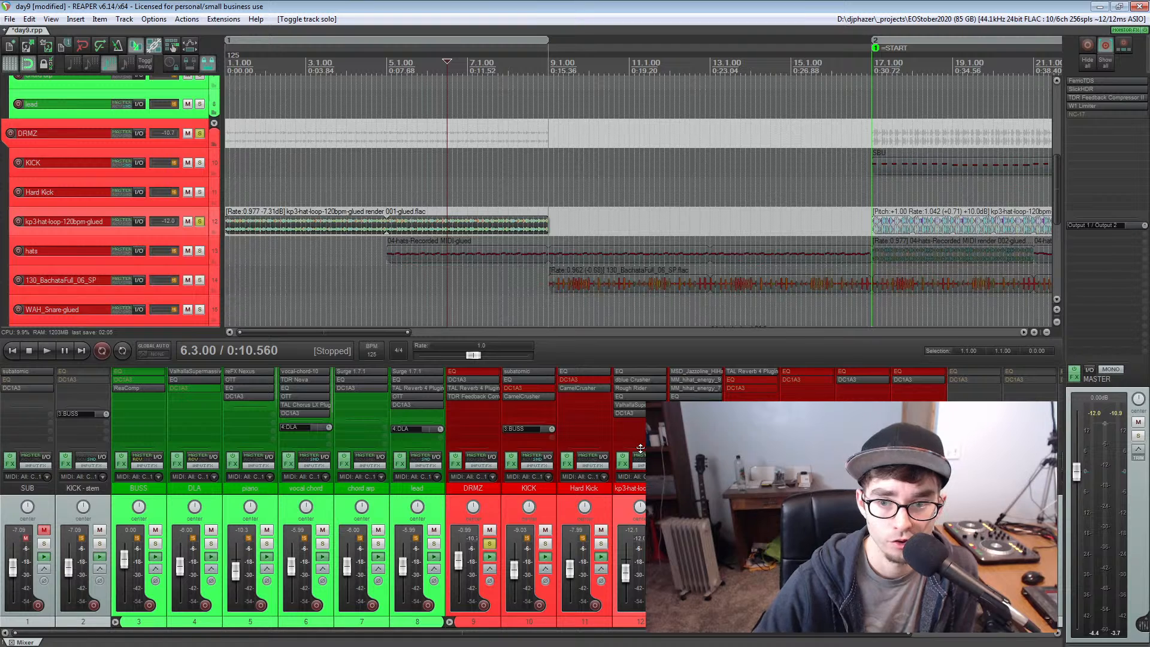
Inspect the dblue Crusher and Rough Rider settings on the kp3-hat-loop-120bpm-glued track
click(633, 379)
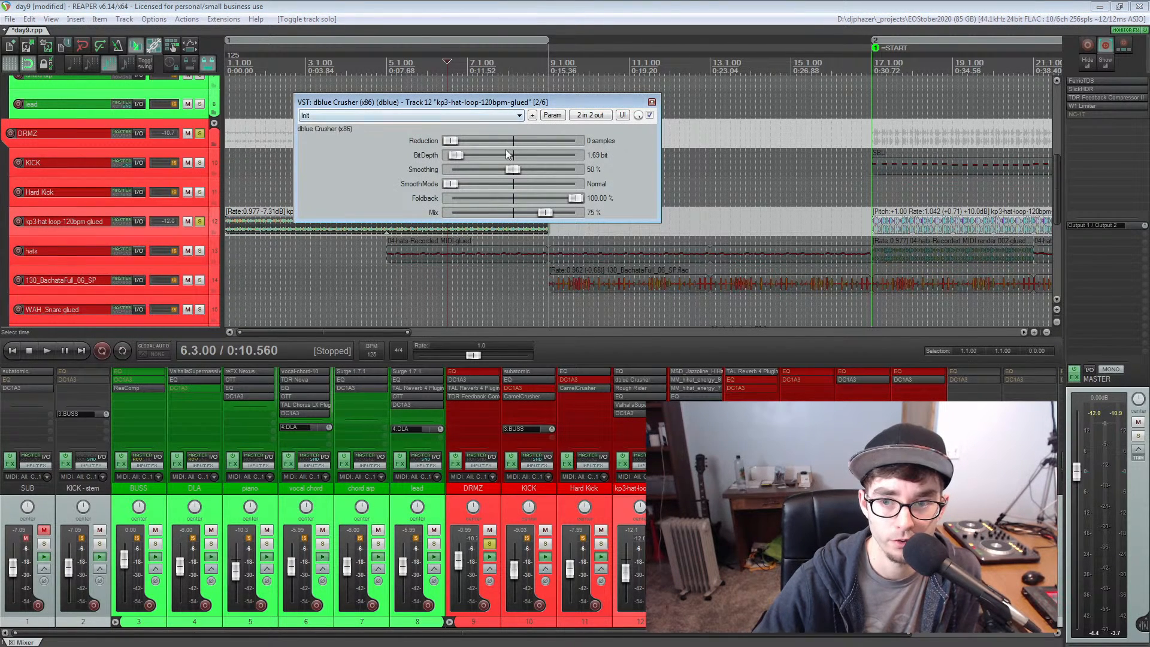
click(627, 377)
click(627, 388)
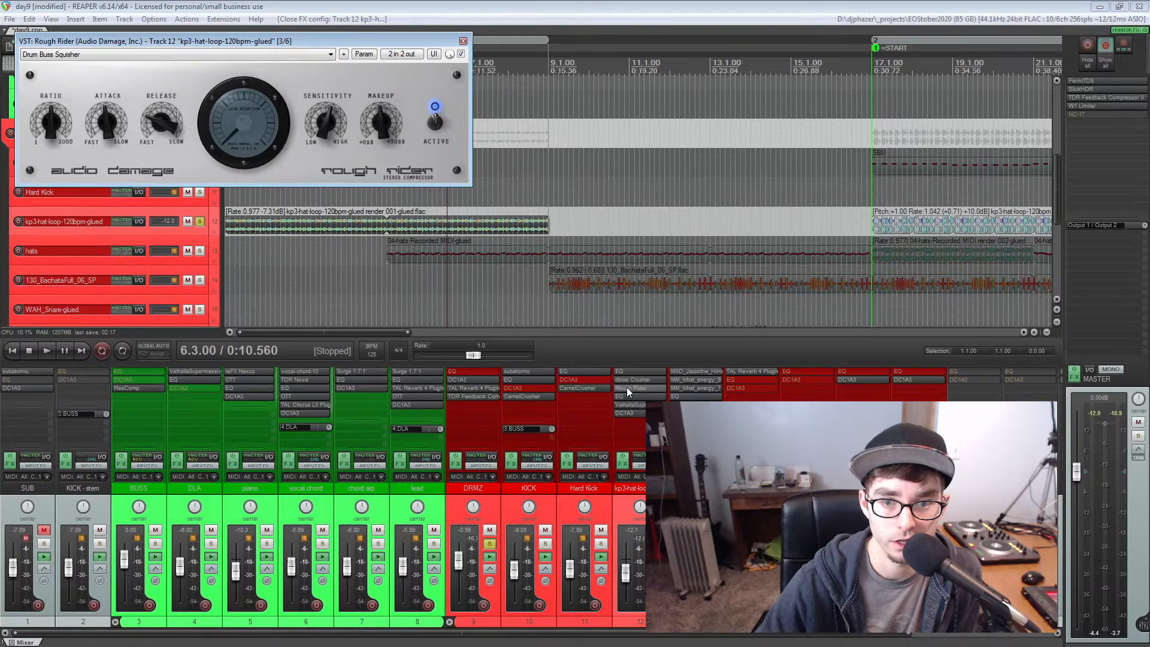
click(628, 391)
Open the hat loop track's ValhallaSupermassive and play the soloed loop from measure 5 with its settings in view
click(626, 403)
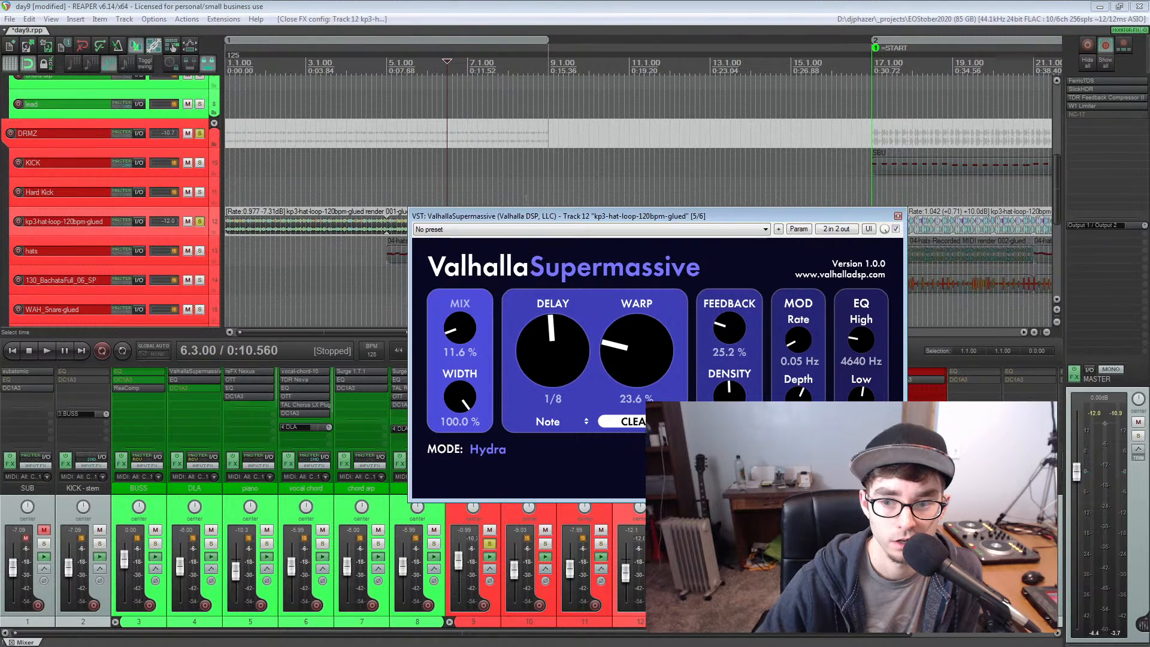
drag(523, 217, 509, 100)
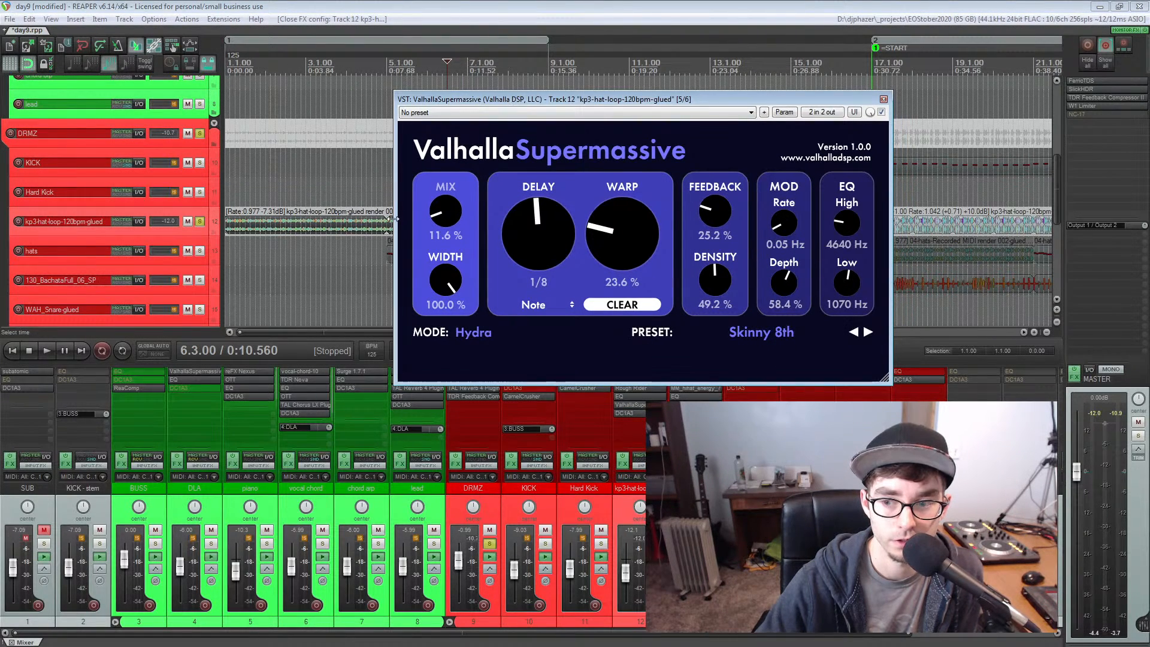
click(386, 60)
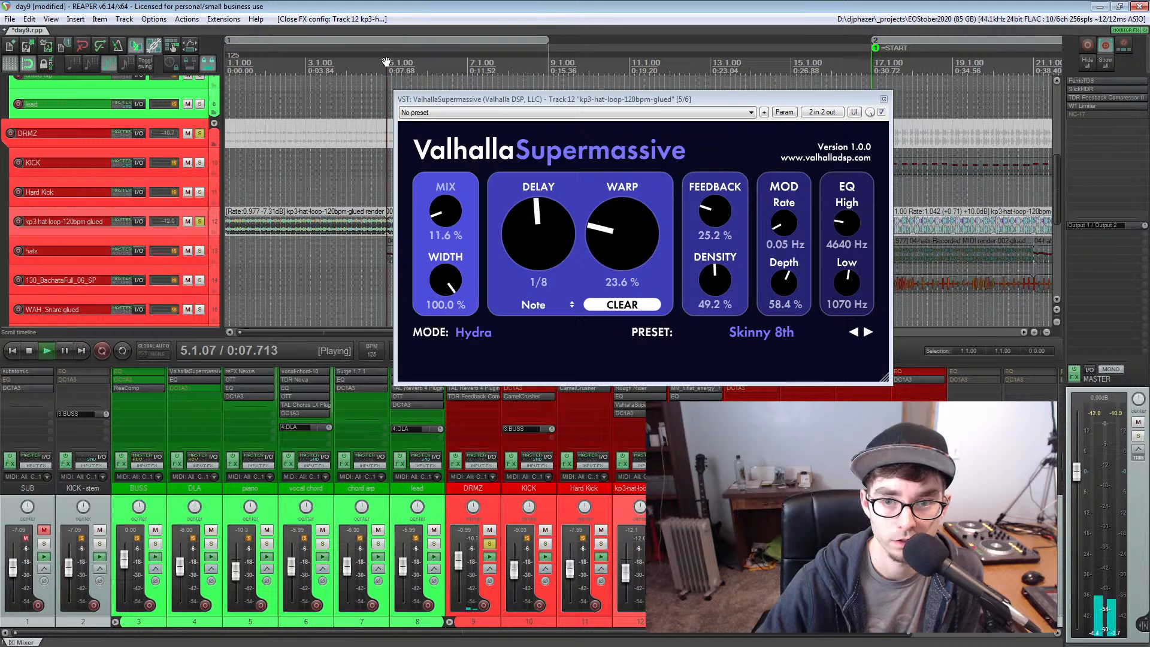
click(635, 406)
click(633, 397)
click(633, 398)
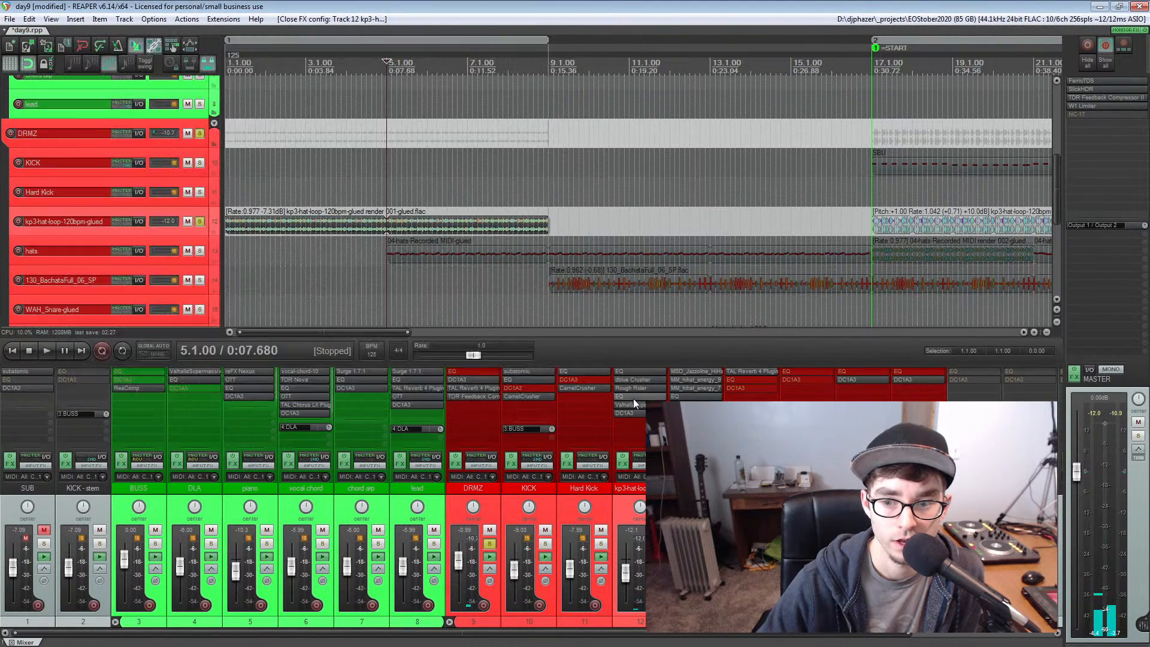
Play the soloed hat loop from measure 17 and bypass its plug-ins, including dblue Crusher and Rough Rider, to hear it unprocessed
click(688, 62)
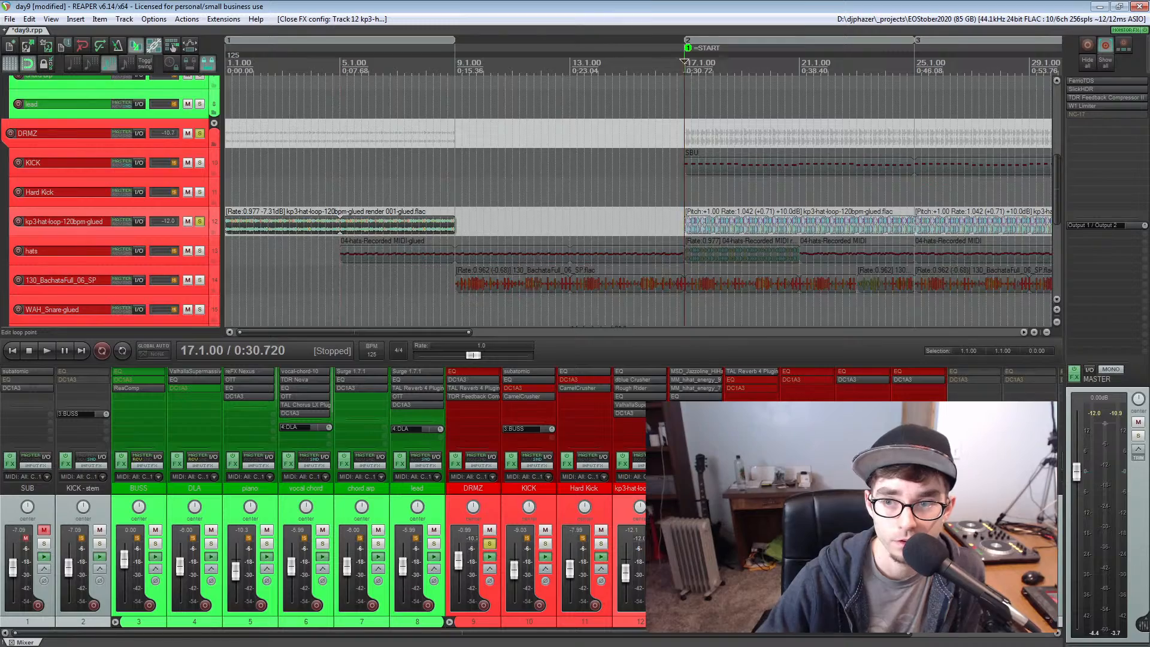
scroll(699, 125, up, 5)
key(space)
scroll(692, 225, down, 3)
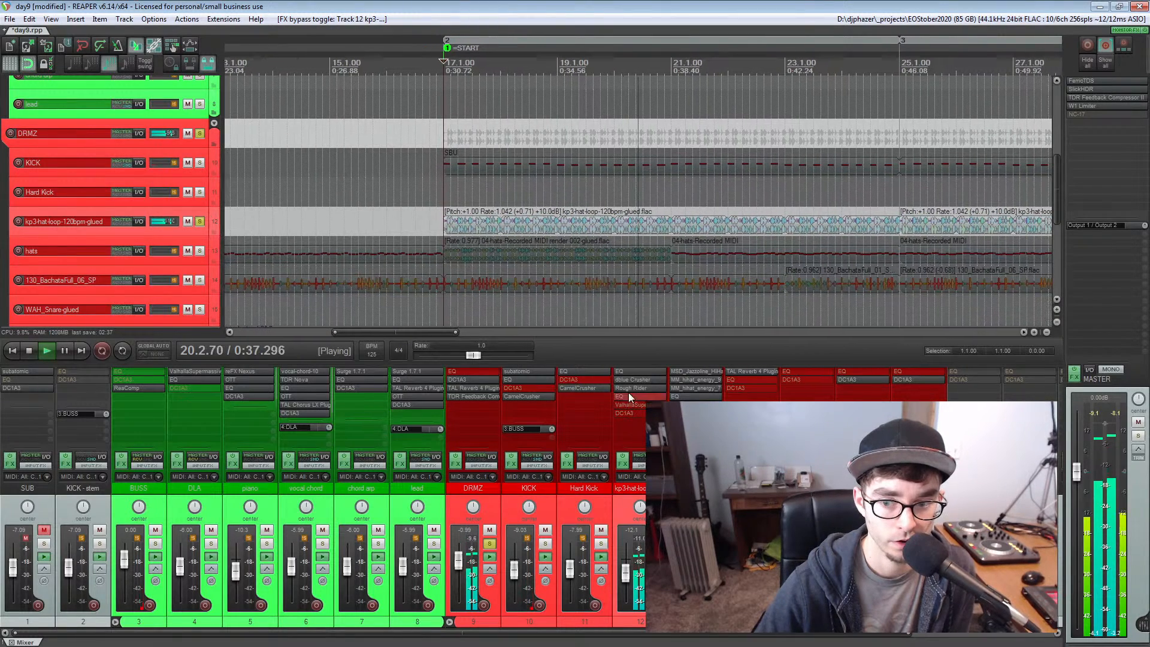
shift+click(627, 383)
shift+click(626, 383)
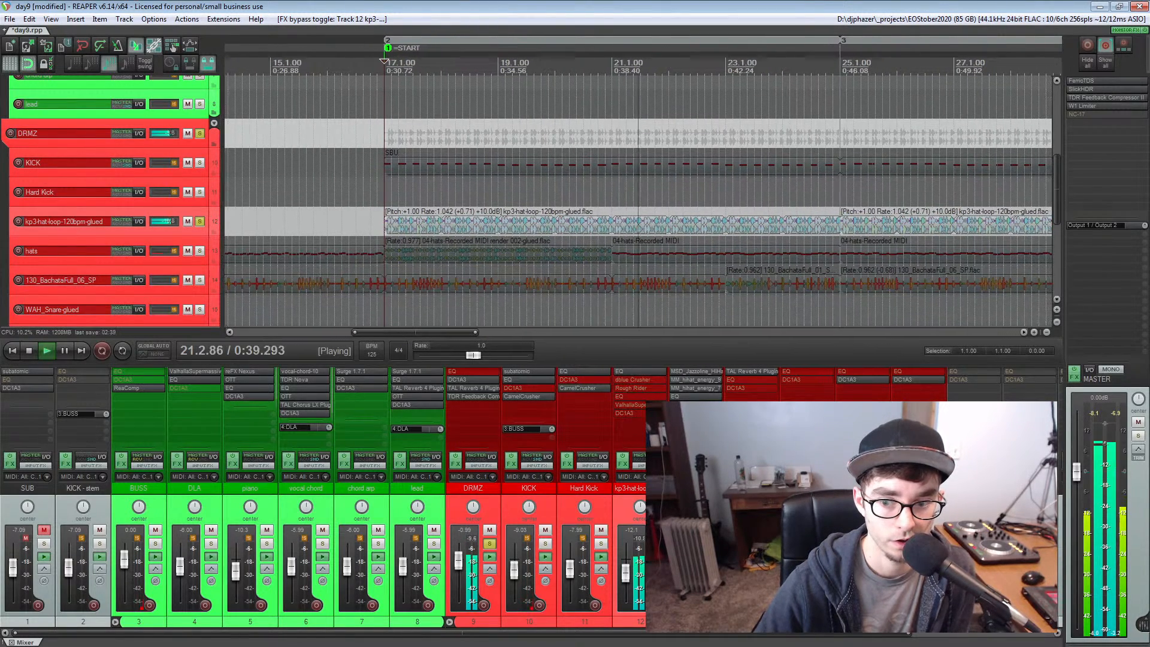
Bypass the DRMZ folder's whole effect chain and replay the unprocessed hat loop from measure 17
click(458, 456)
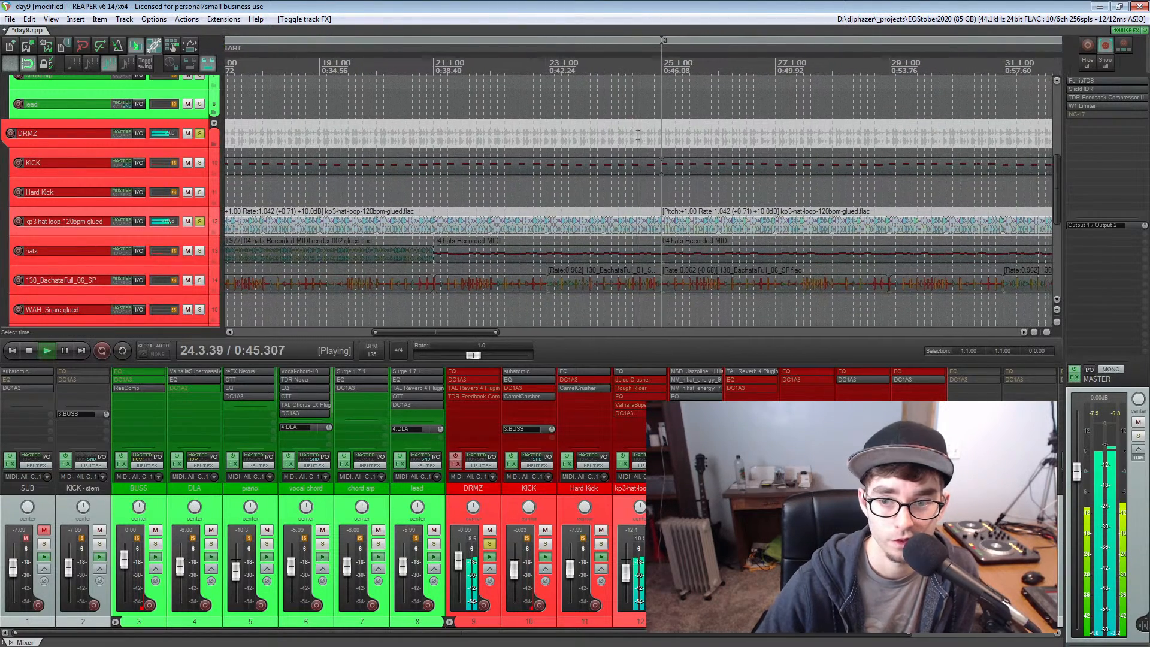
key(space)
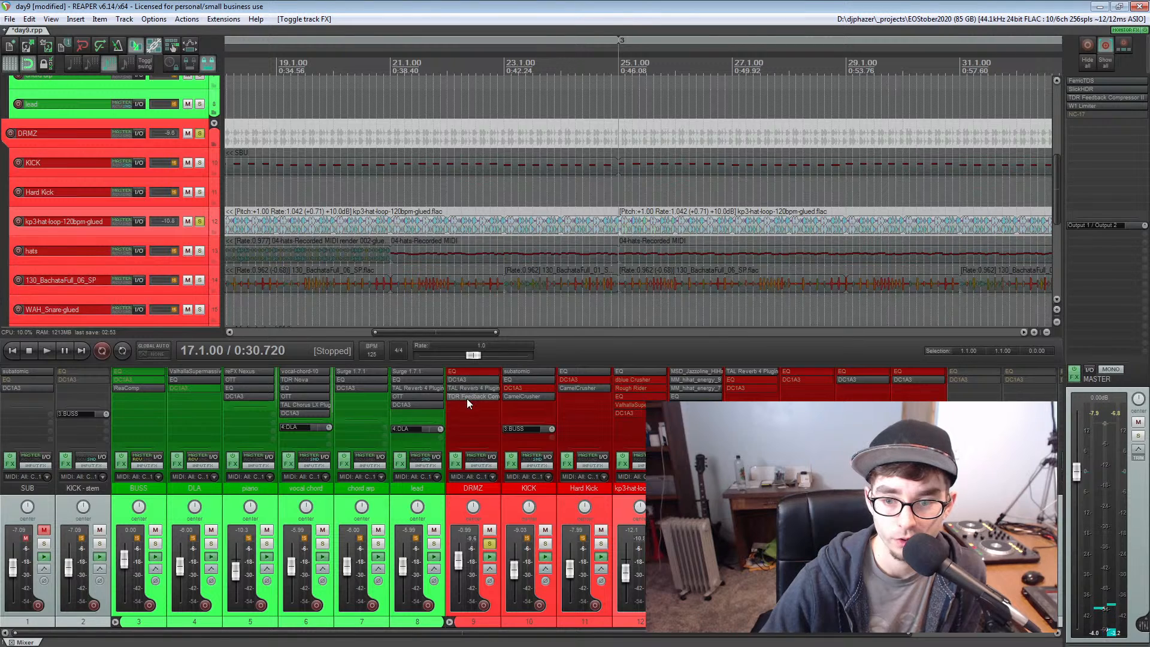
click(456, 460)
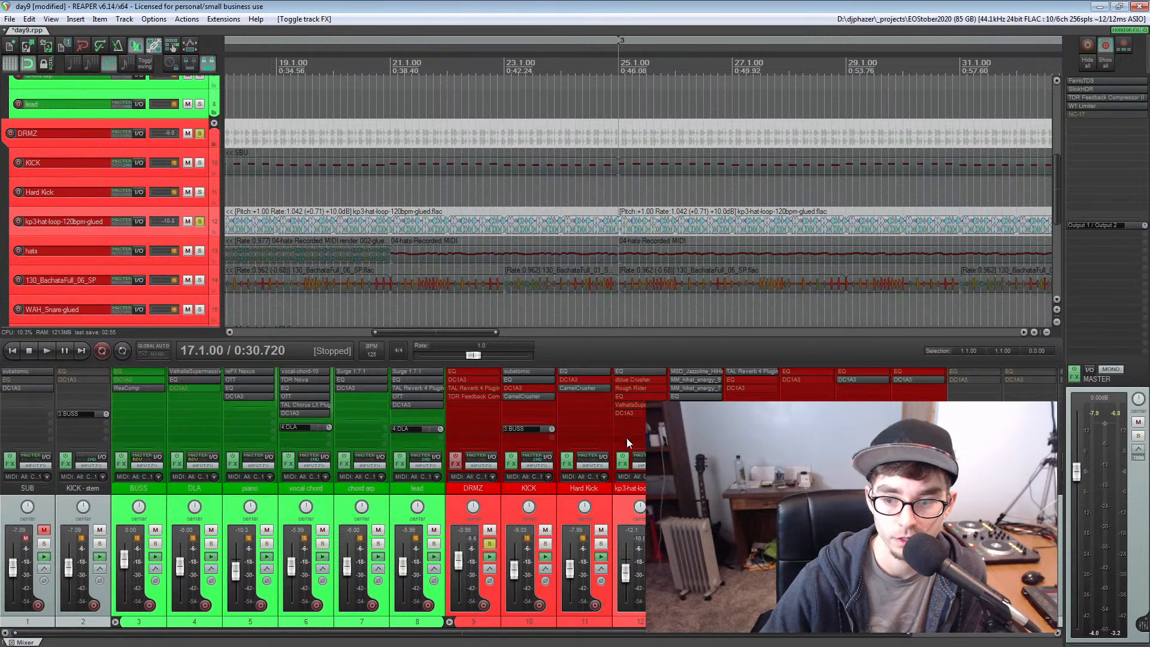
key(space)
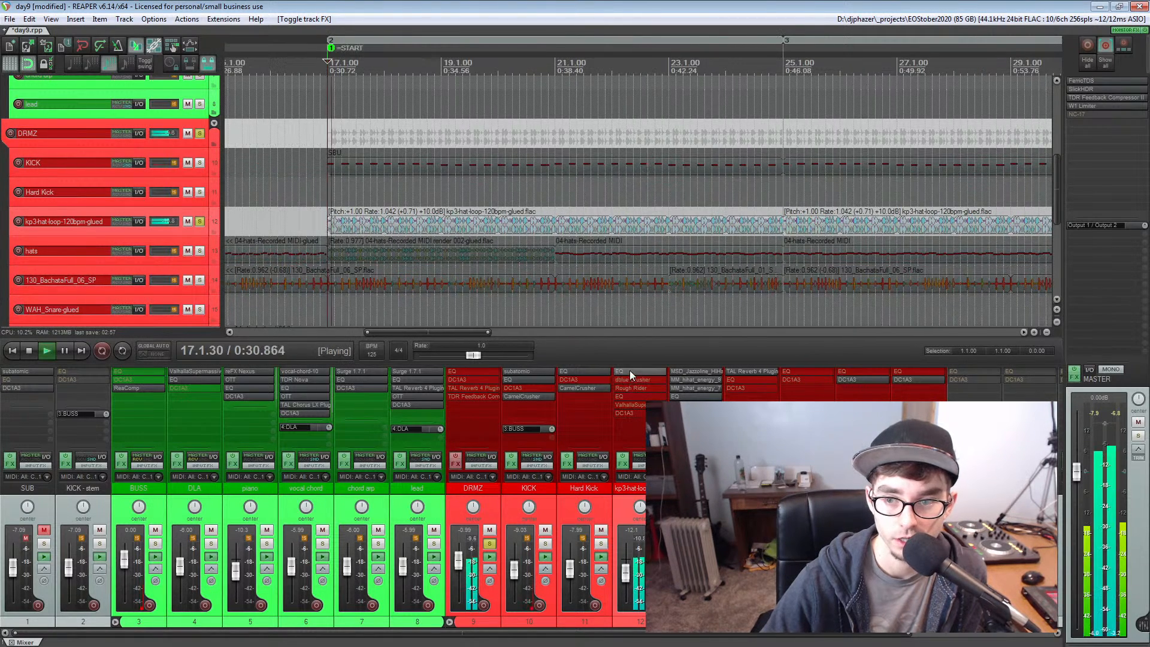
Re-enable the hat loop track's bypassed plug-ins during playback, check the ValhallaSupermassive settings and stop playback
shift+click(627, 381)
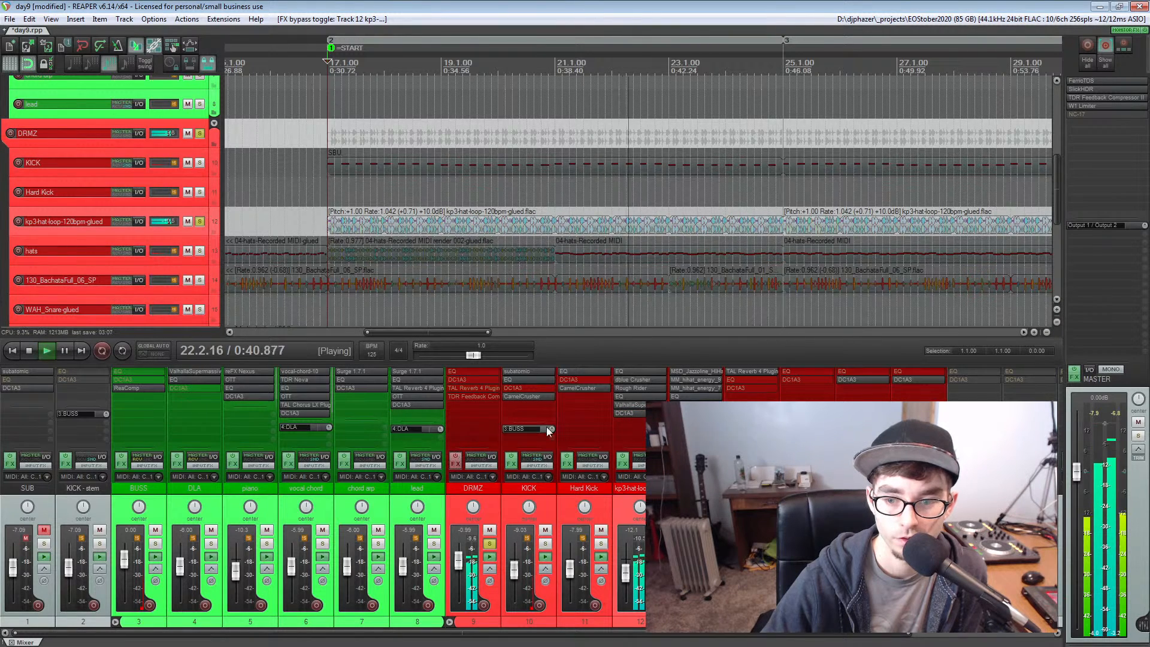
click(635, 404)
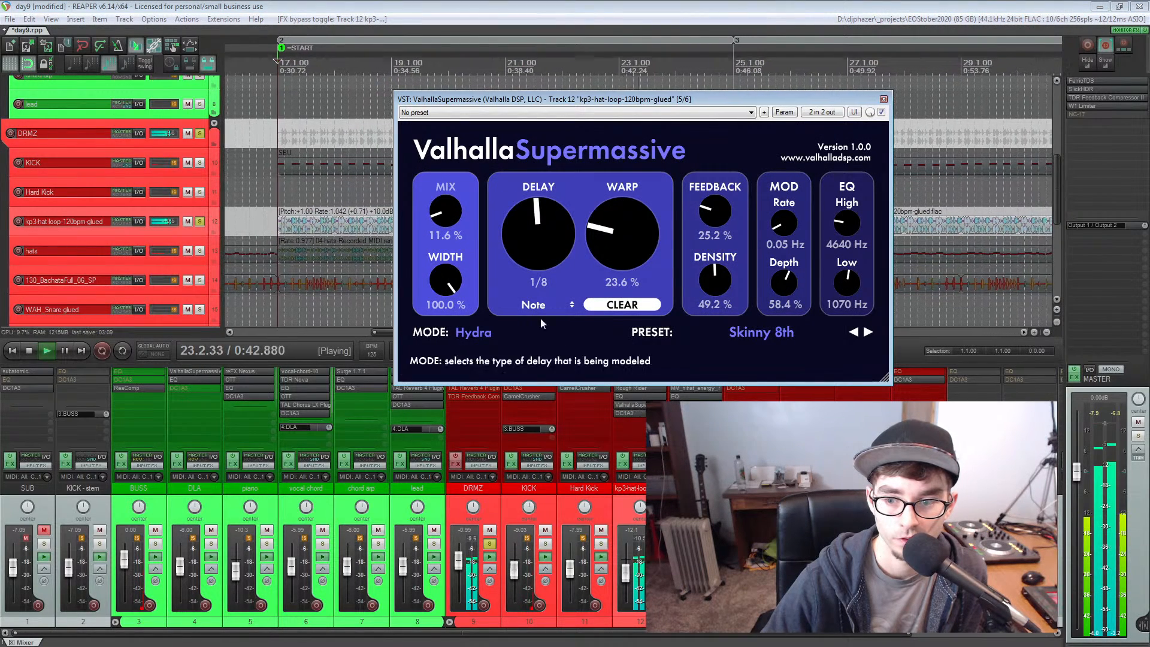
click(623, 404)
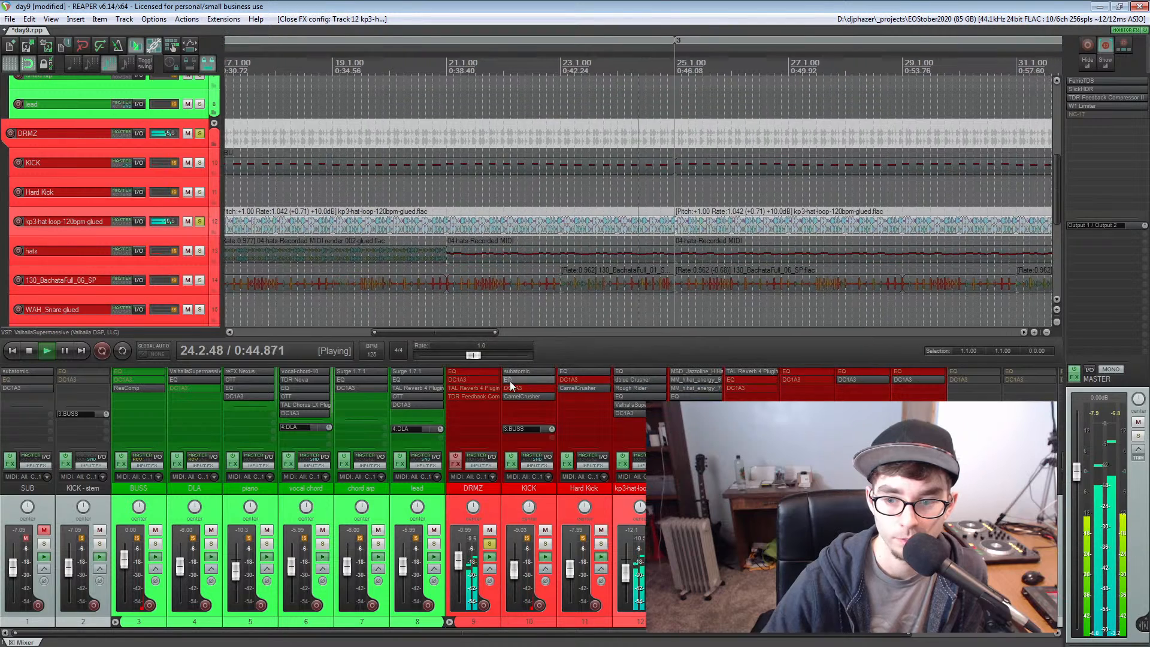
key(space)
Turn the DRMZ folder's effect chain back on, leaving its EQ bypassed
ctrl+click(467, 369)
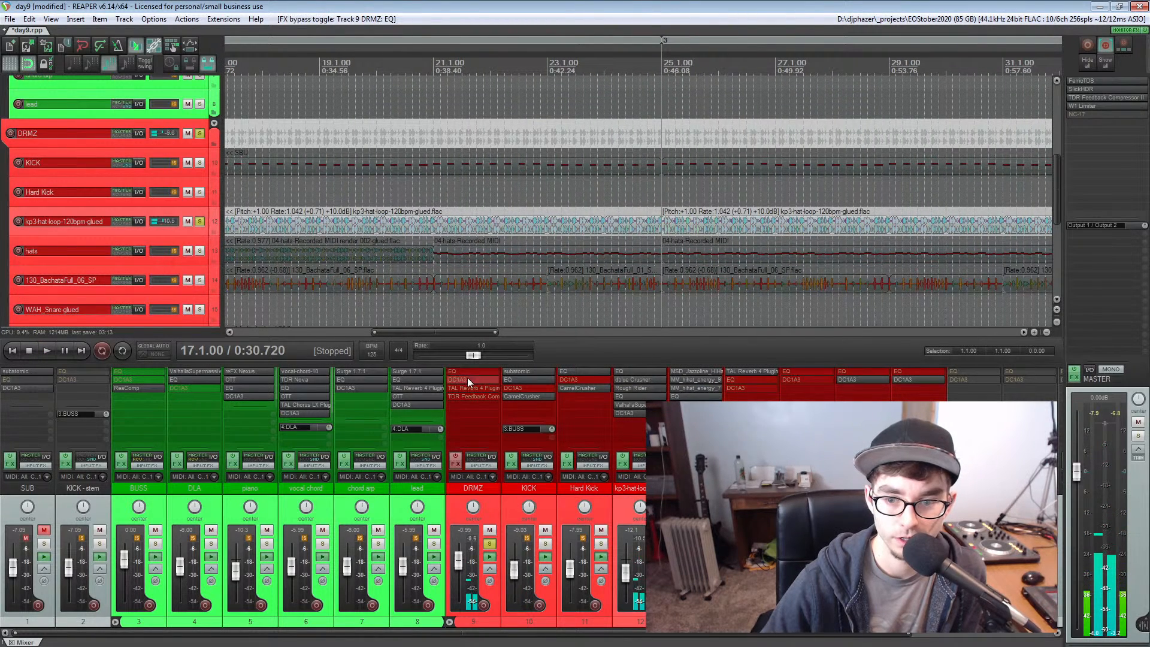
click(455, 457)
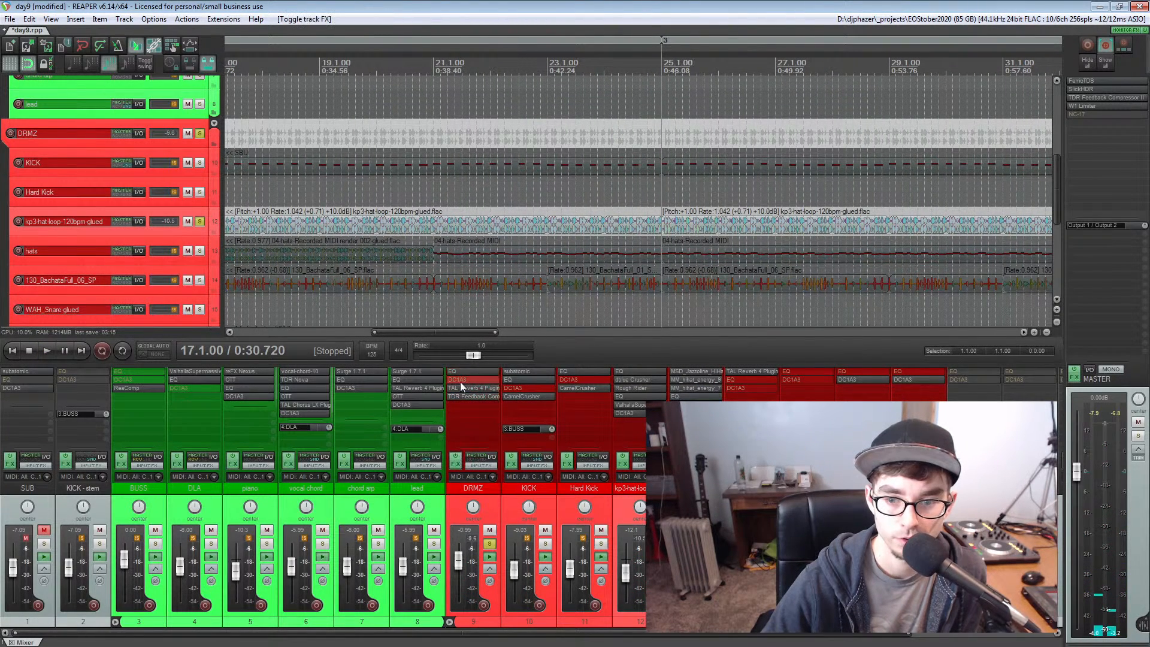
shift+click(461, 372)
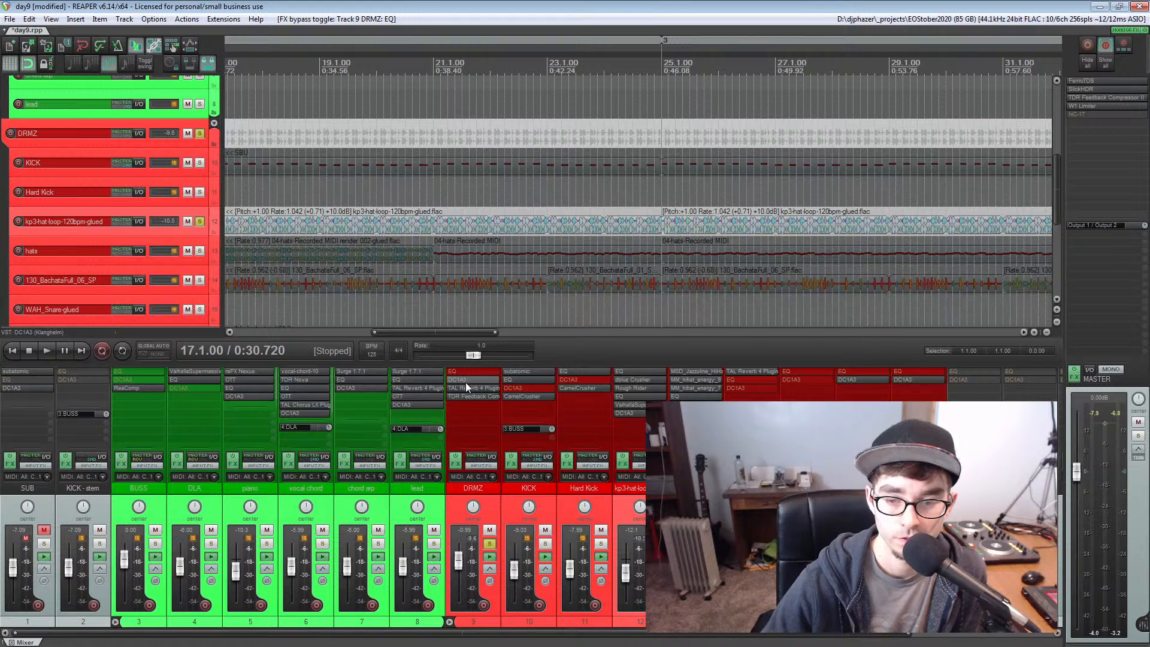
Solo the hats track instead of the hat loop and play it from measure 17
scroll(534, 217, down, 3)
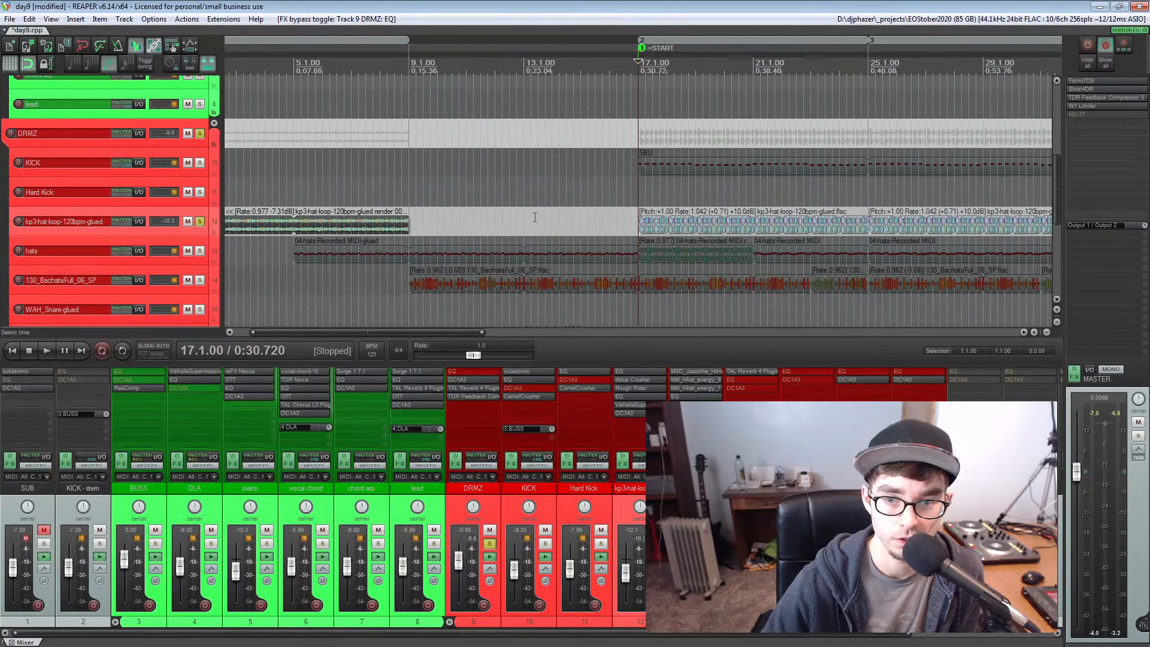
click(200, 251)
click(200, 222)
key(space)
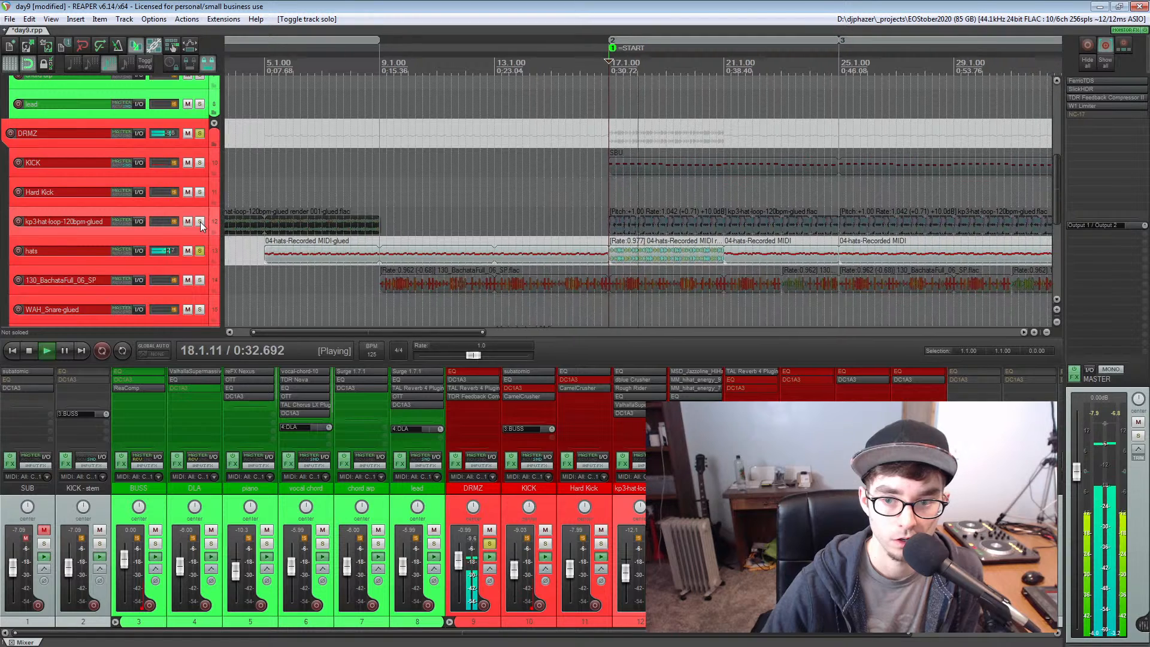
key(space)
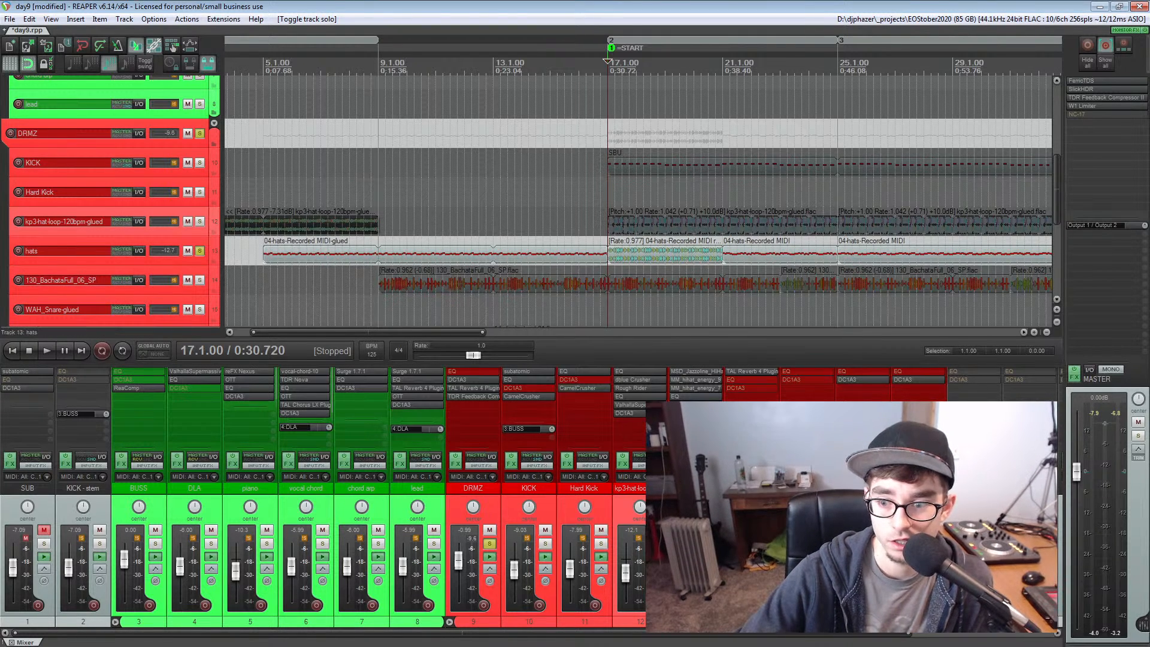
Examine the hats track's ReaSamplOmatic5000 instances for the MSD_Jazzoline_HiHat and MM_hihat_energy_7 samples
scroll(695, 509, down, 3)
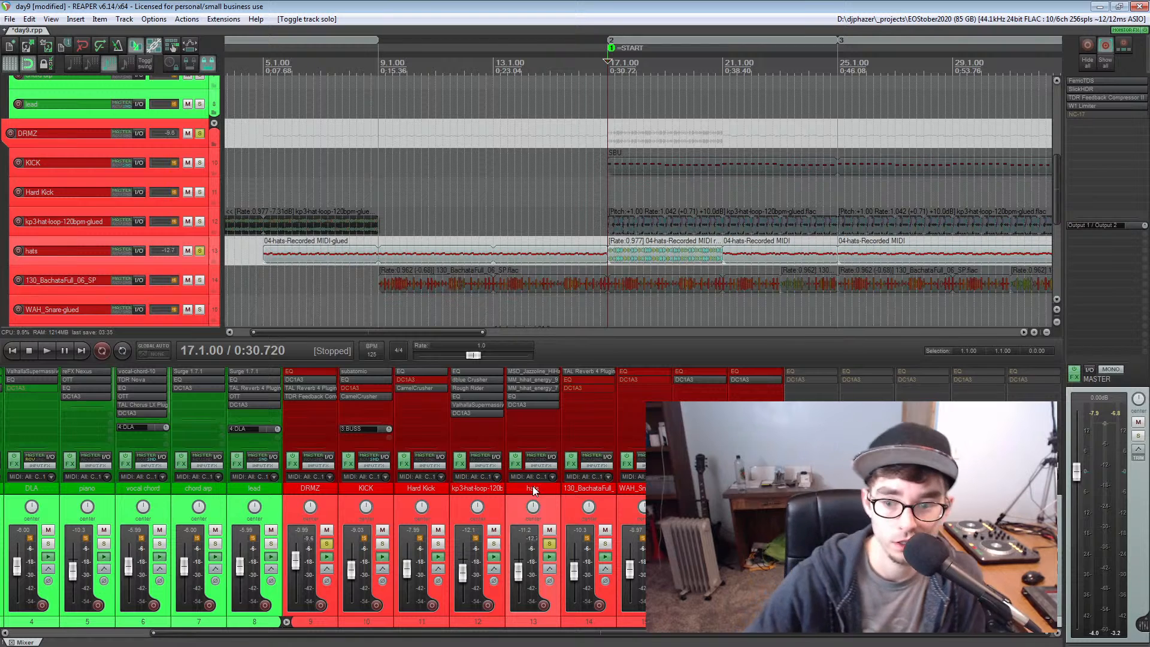
click(527, 373)
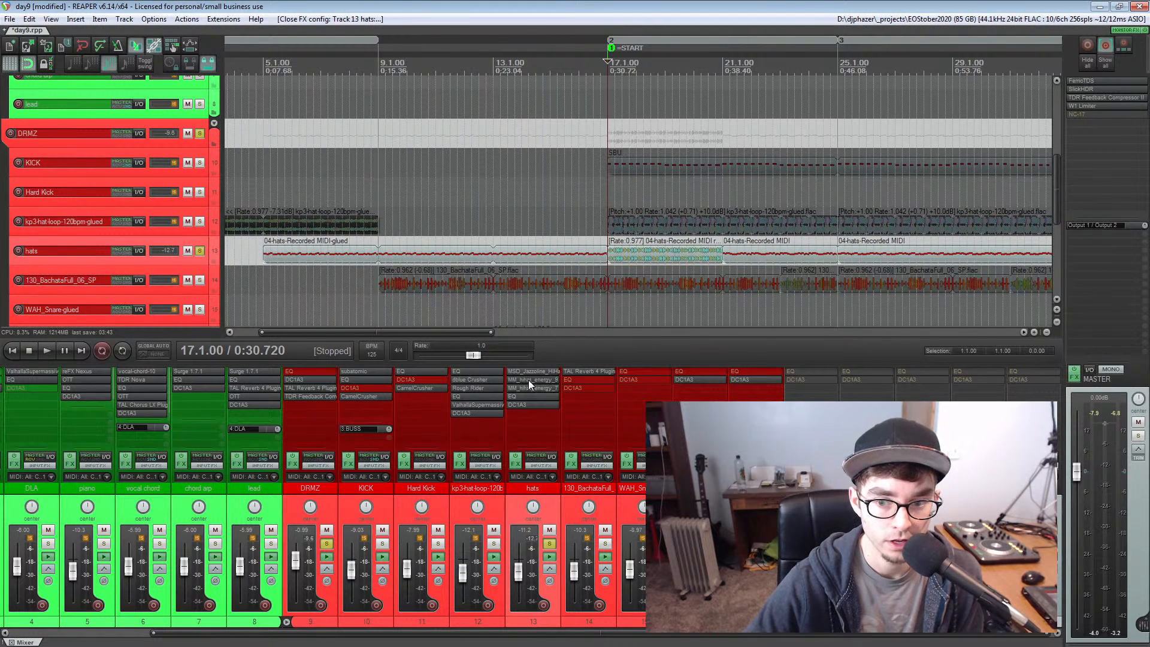
click(529, 388)
click(579, 75)
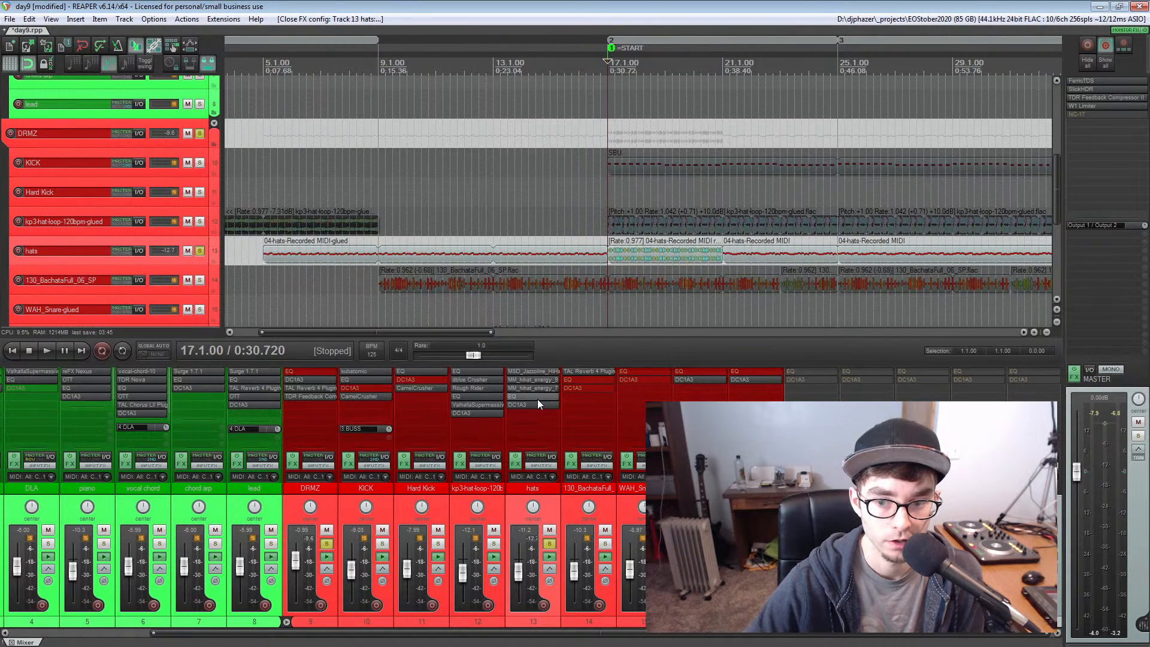
click(525, 388)
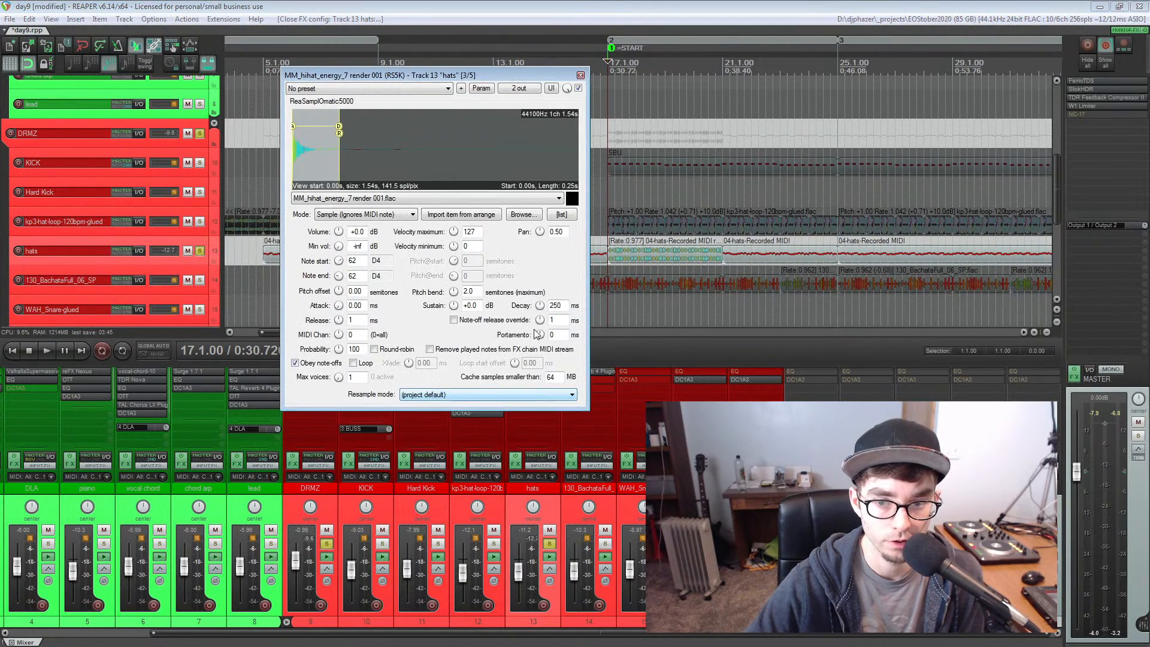
click(580, 75)
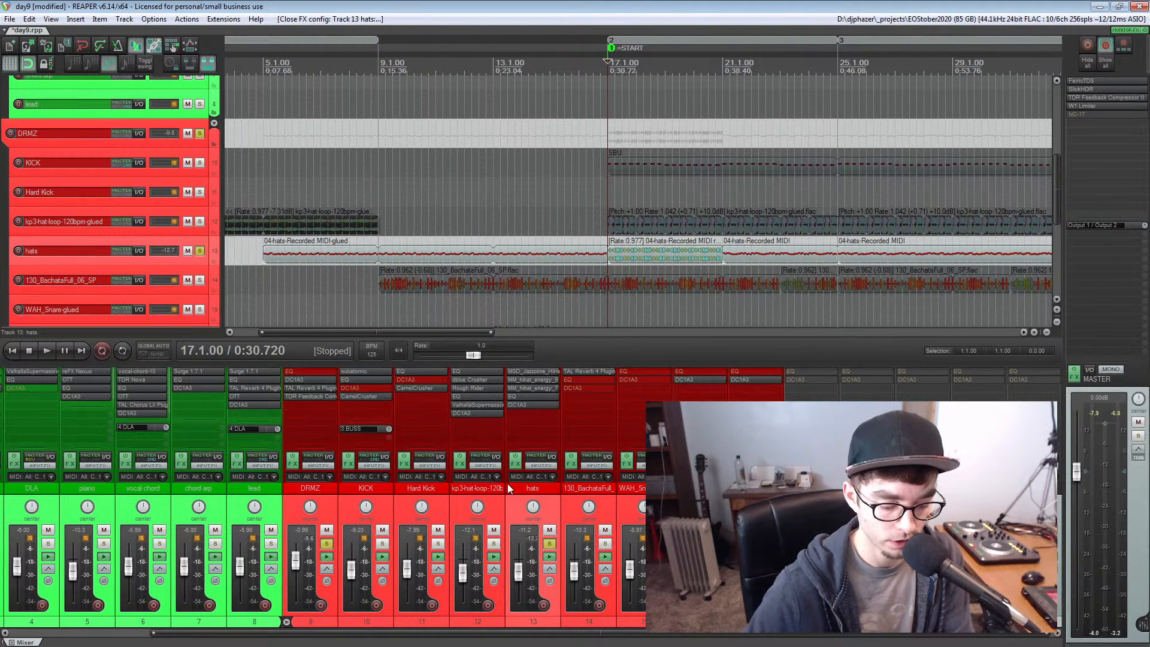
Arm the hats track for recording and examine its MIDI item around measure 9 at a larger track height
click(18, 251)
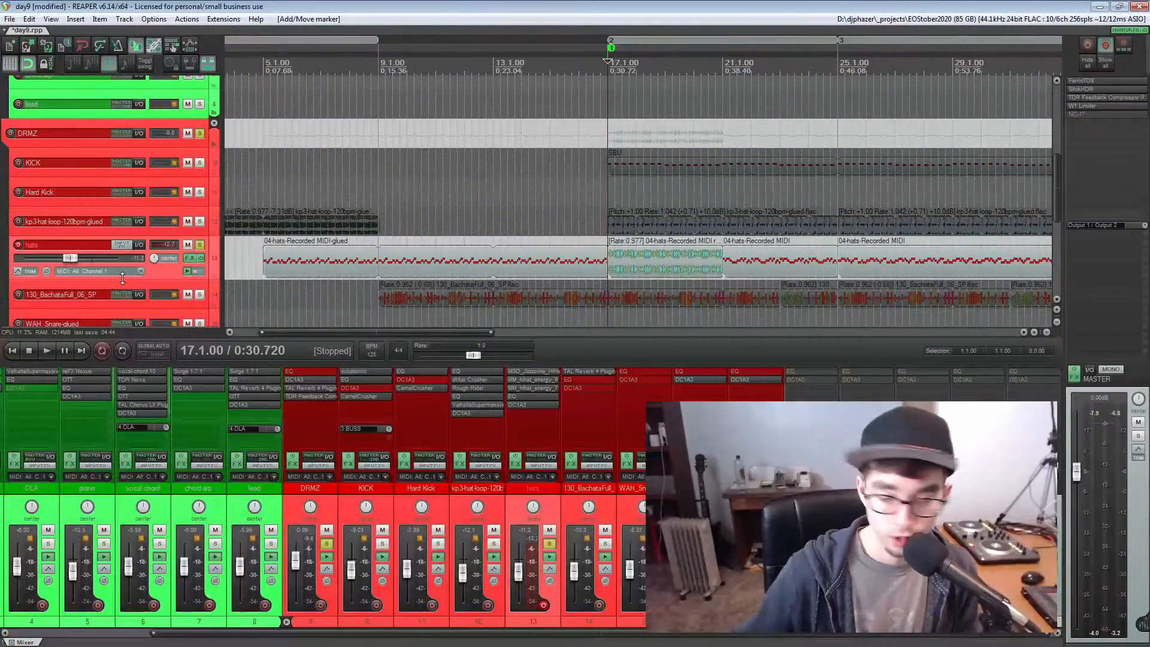
click(379, 261)
scroll(415, 272, up, 3)
scroll(415, 273, up, 2)
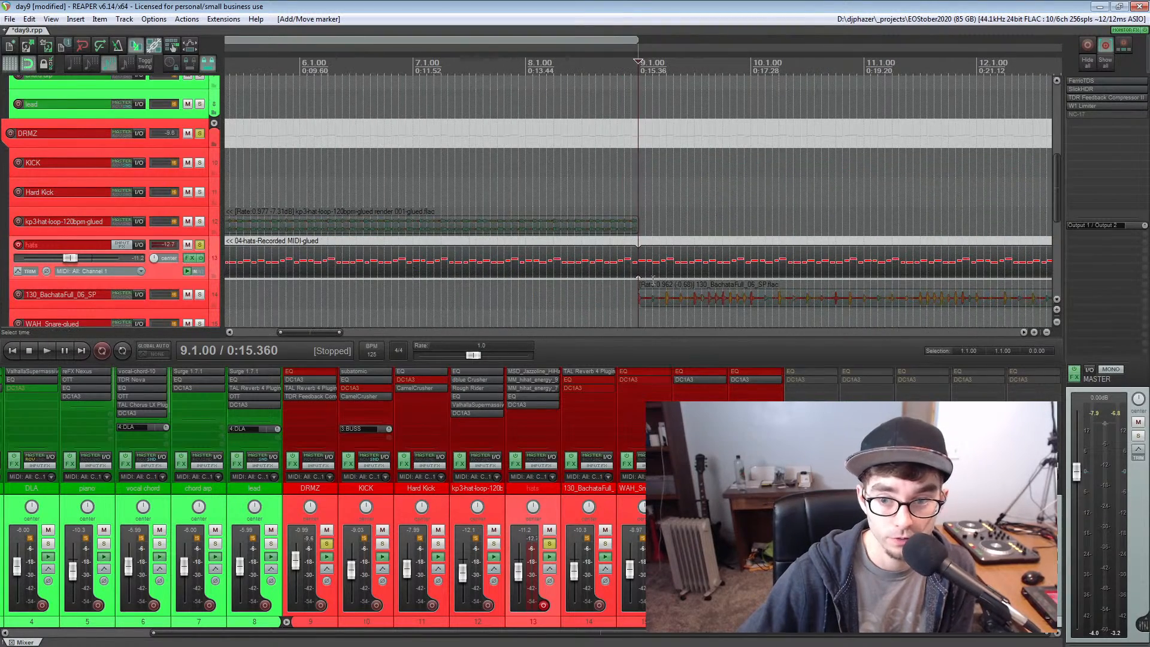
scroll(654, 269, up, 3)
scroll(654, 269, down, 3)
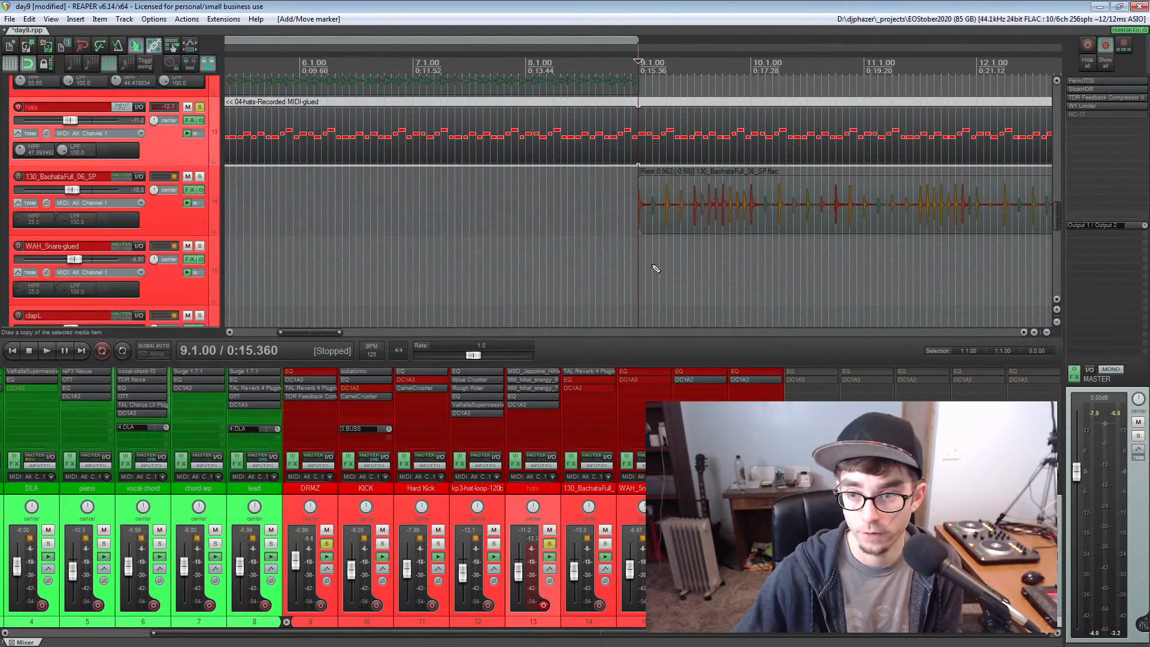
Place the edit cursor at the start of the hats MIDI item on measure 5 and examine its opening notes
click(554, 141)
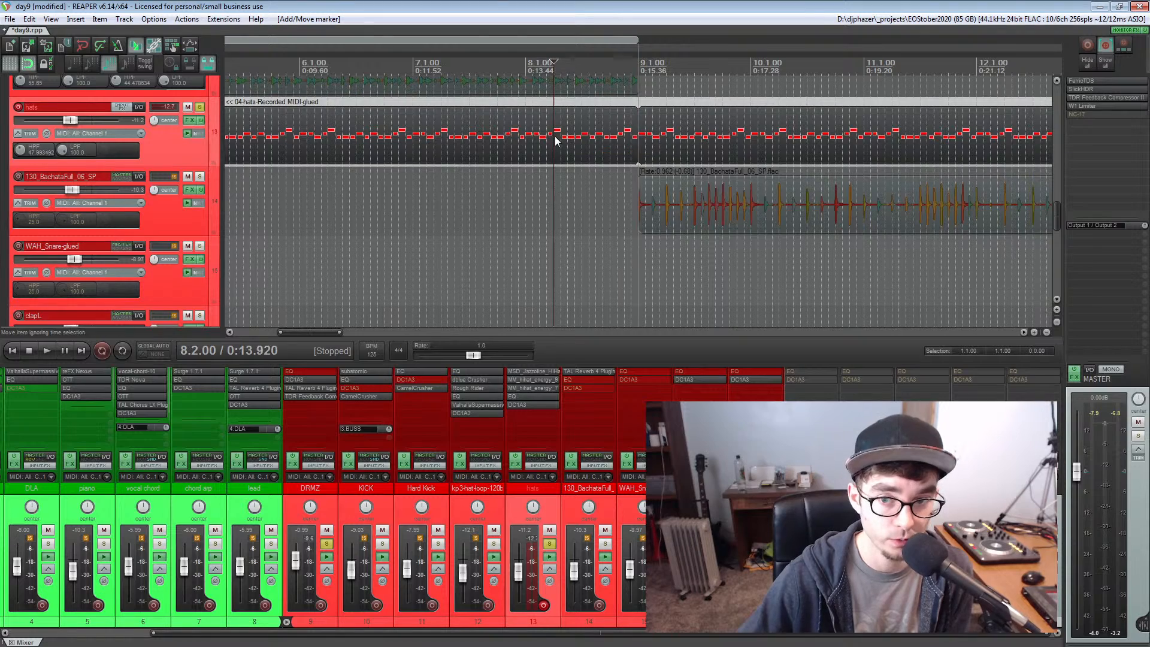
click(524, 139)
scroll(527, 137, down, 2)
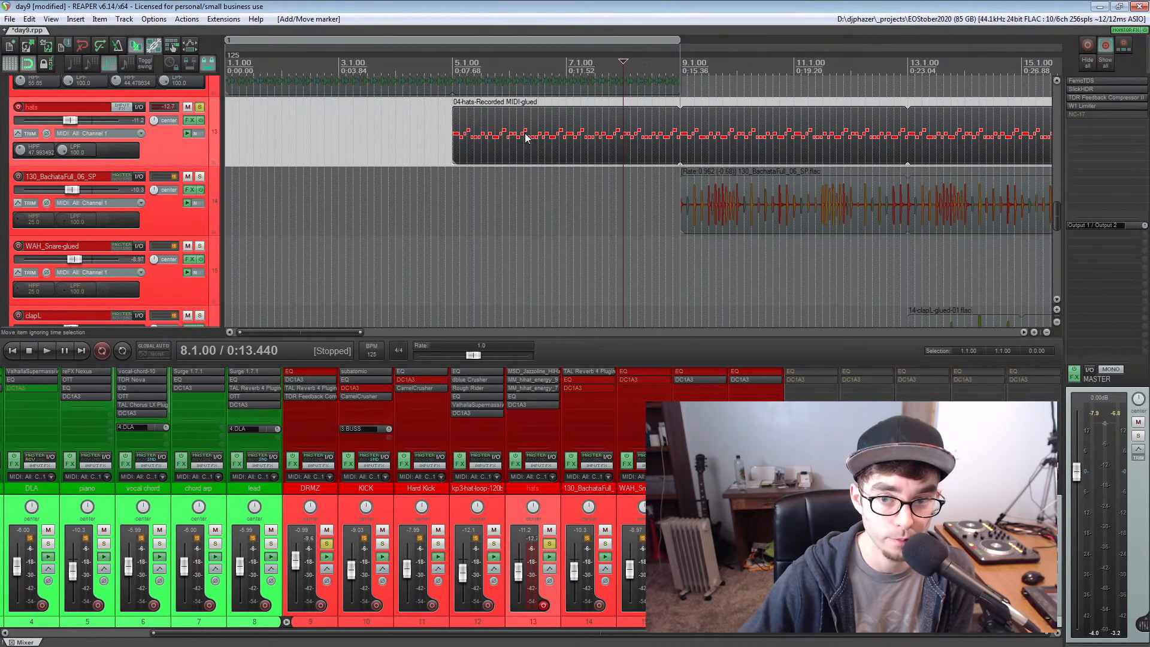
click(455, 141)
scroll(455, 141, up, 4)
scroll(454, 141, right, 3)
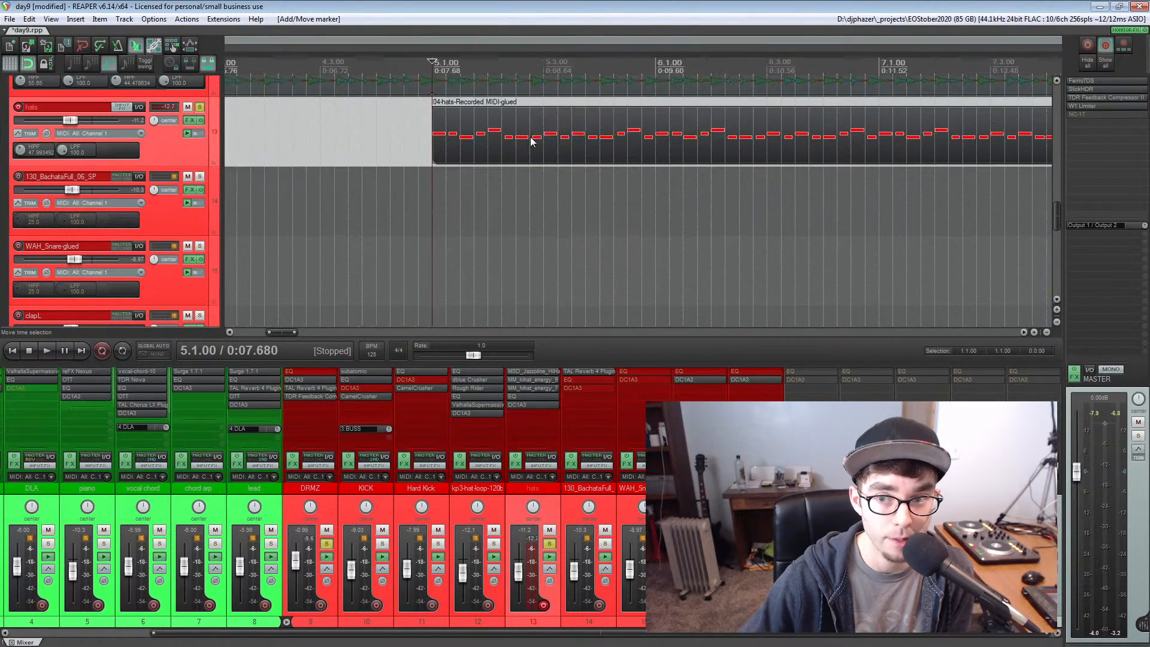
Play the soloed hats track from the start of its MIDI item at measure 5
scroll(530, 141, right, 3)
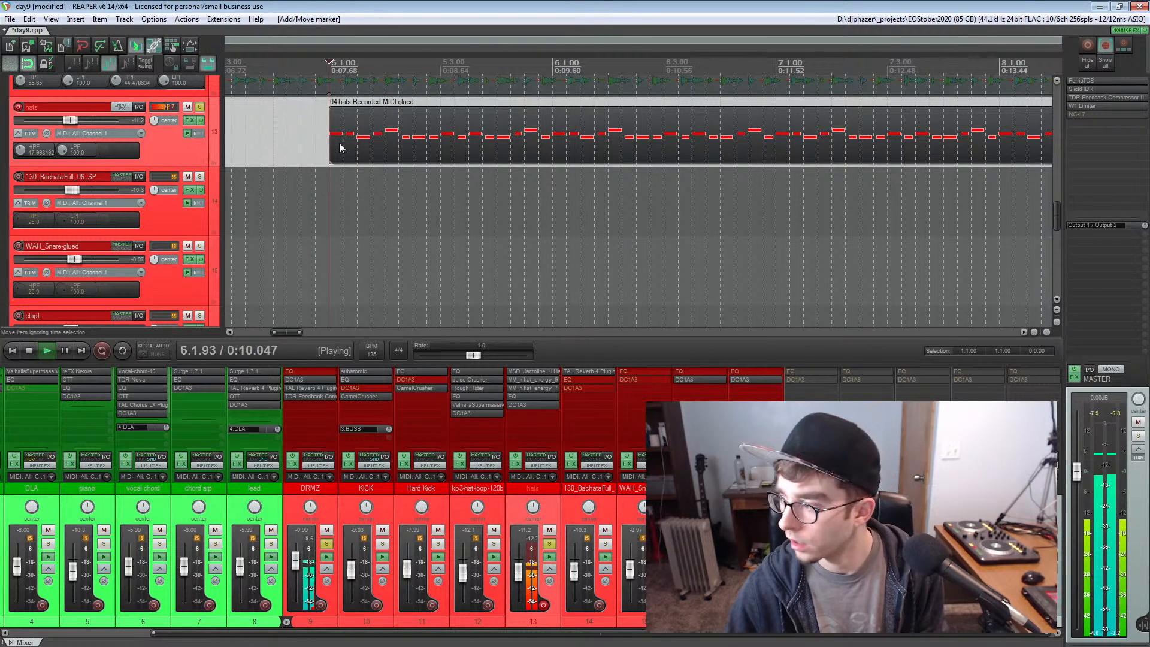
key(space)
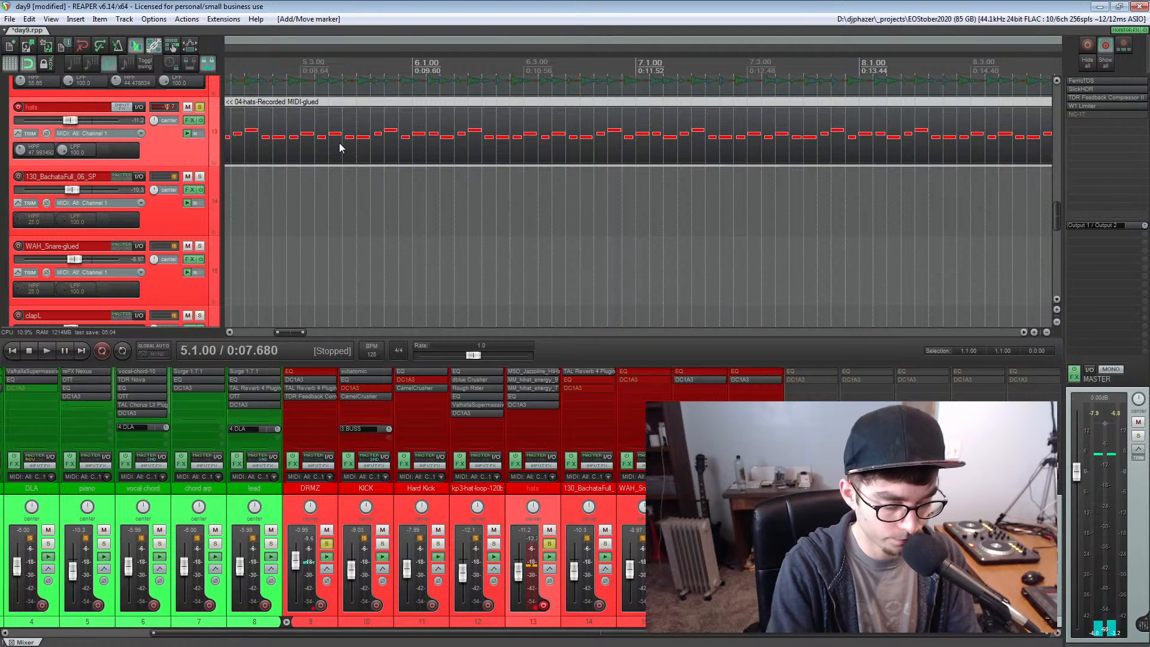
scroll(364, 127, down, 6)
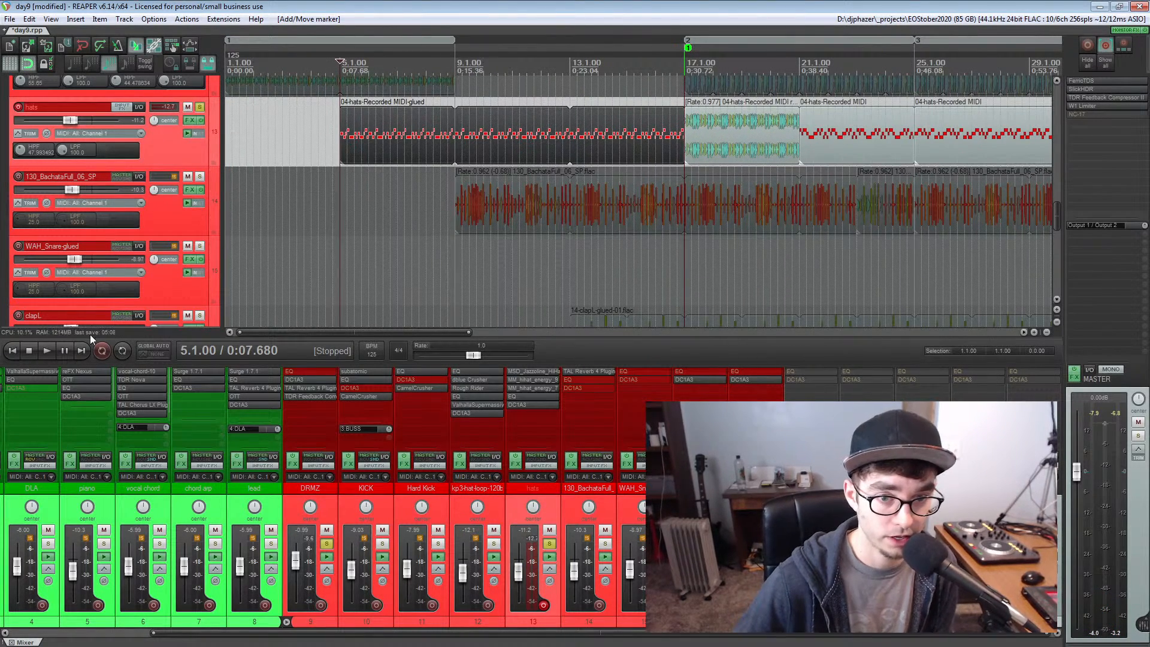
Set a time selection from the project start to measure 3 and play the soloed hats from the start with repeat enabled
click(8, 351)
scroll(255, 129, up, 2)
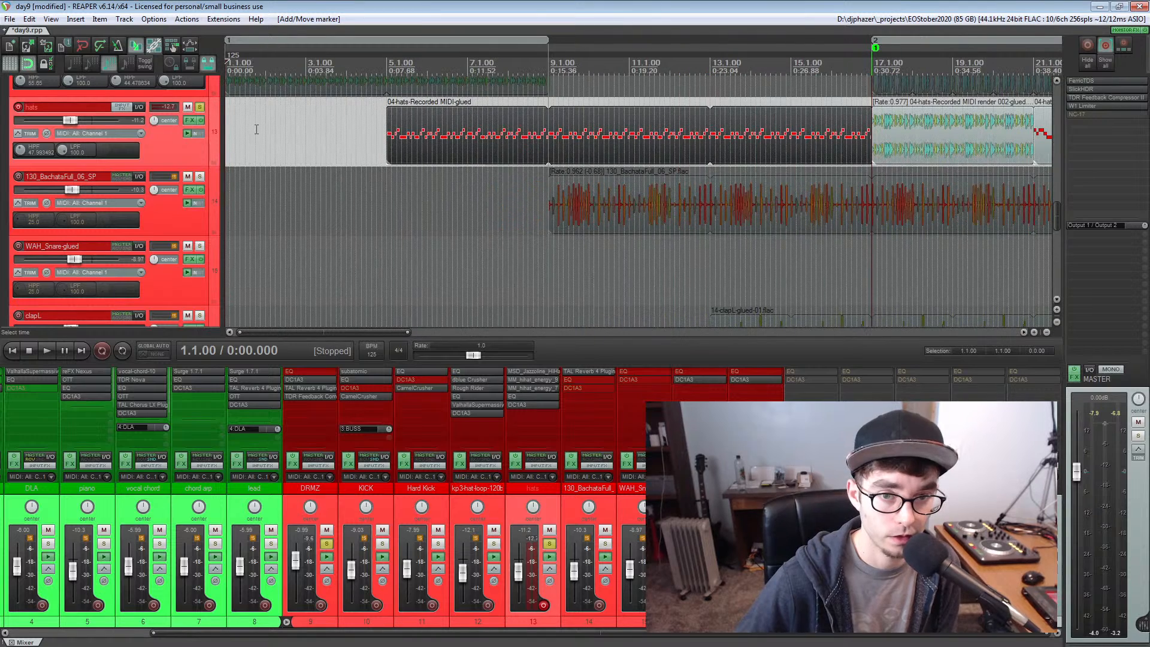
click(316, 66)
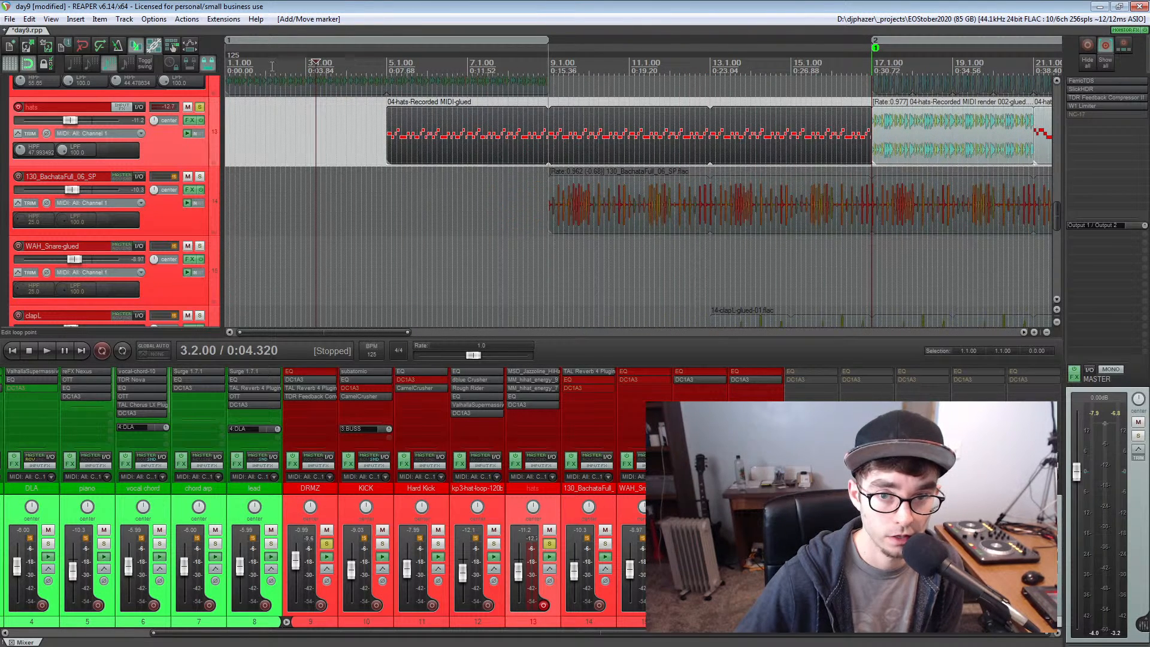
drag(313, 65, 200, 71)
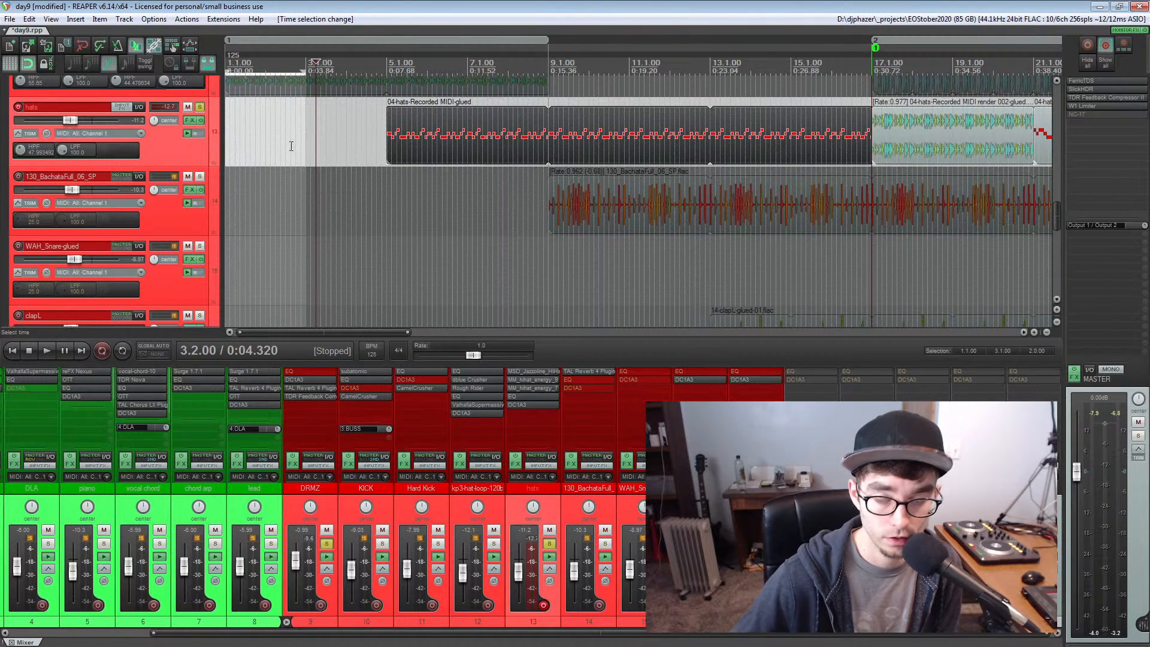
click(231, 138)
key(Home)
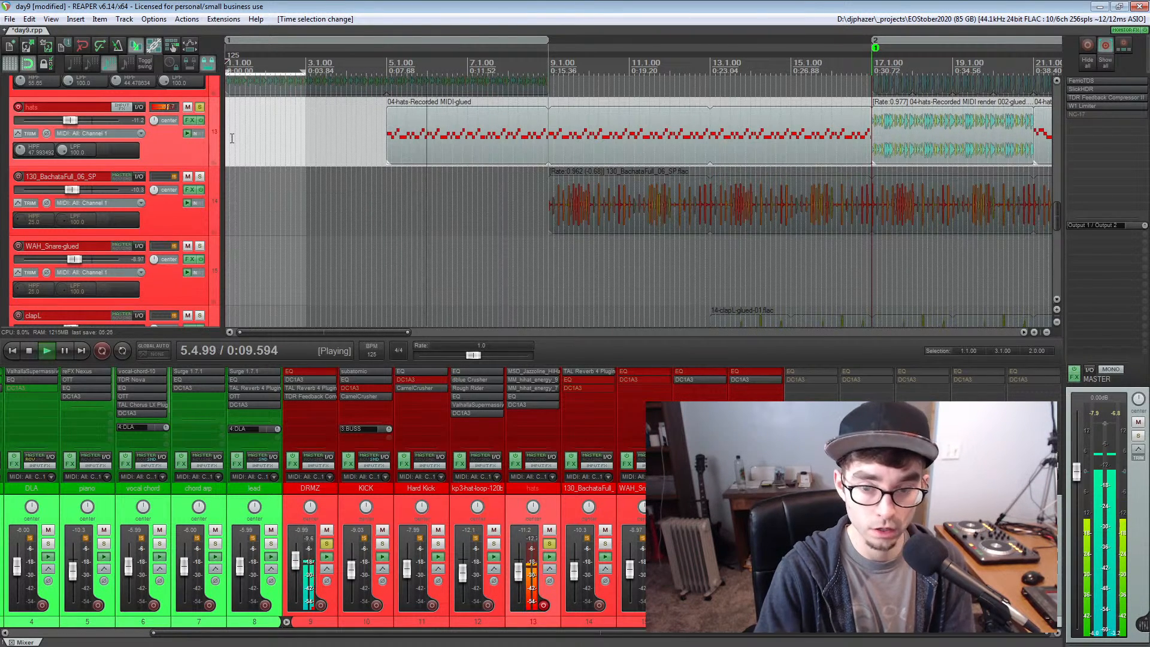
key(space)
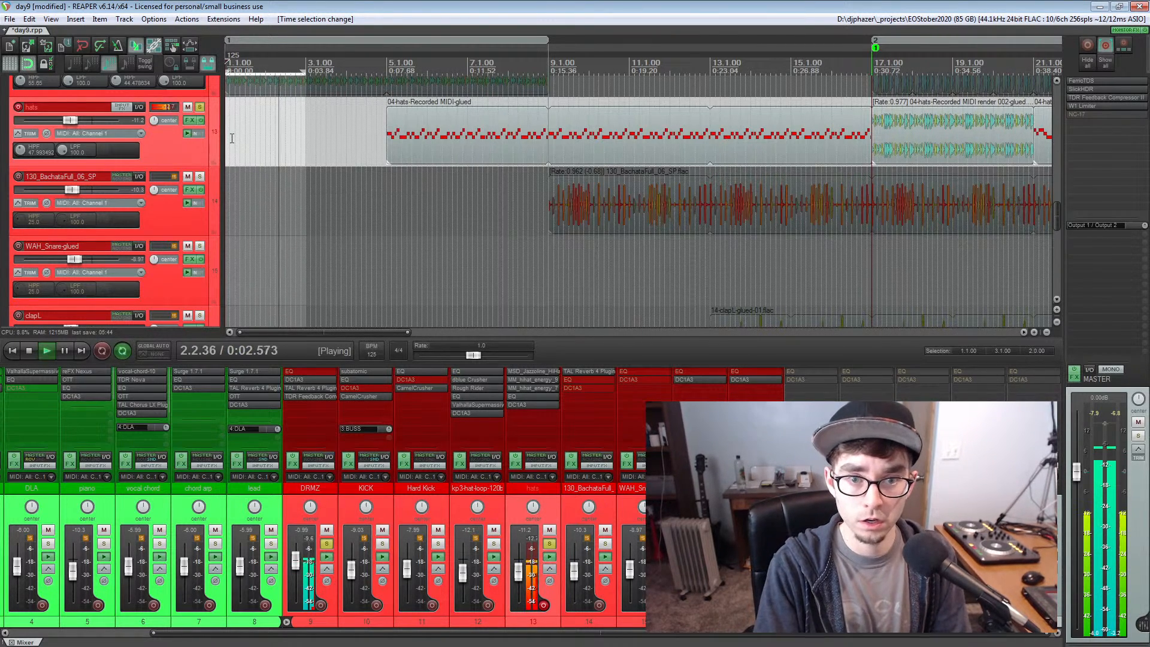
key(space)
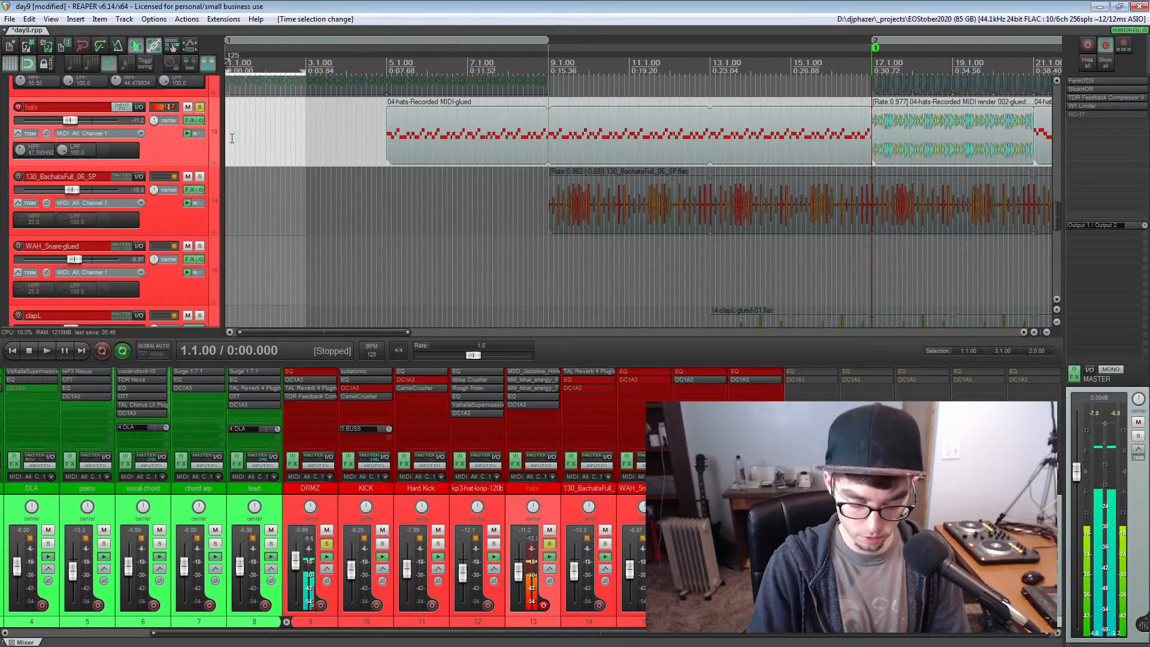
Unsolo the hats track and remove the time selection
click(200, 106)
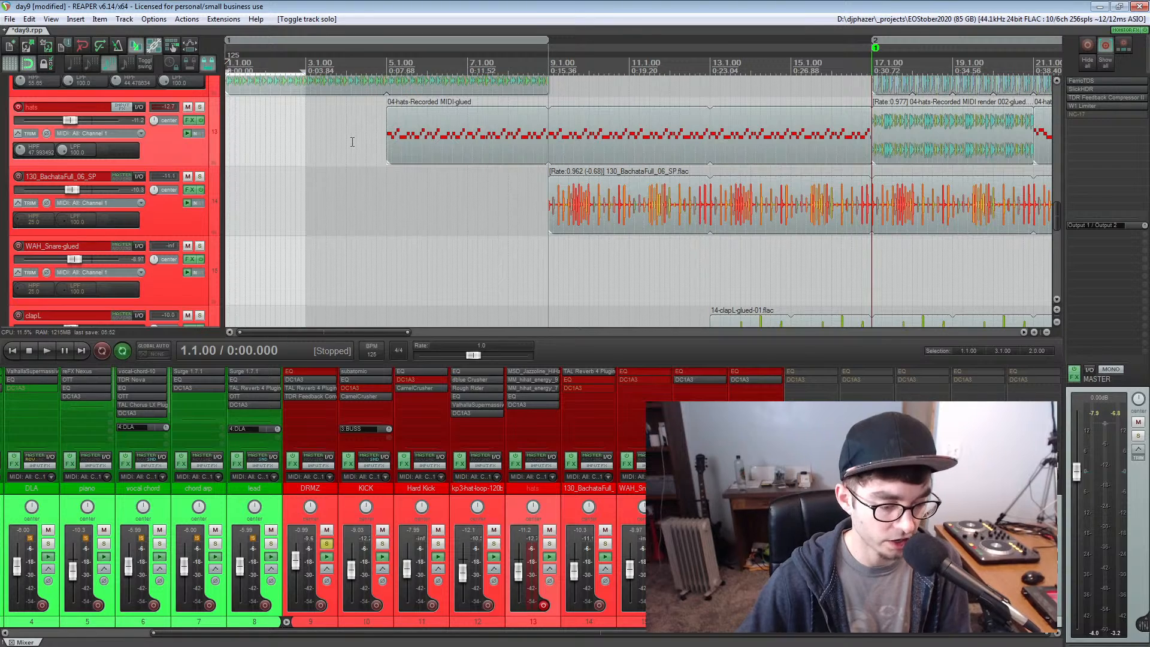
scroll(454, 120, down, 2)
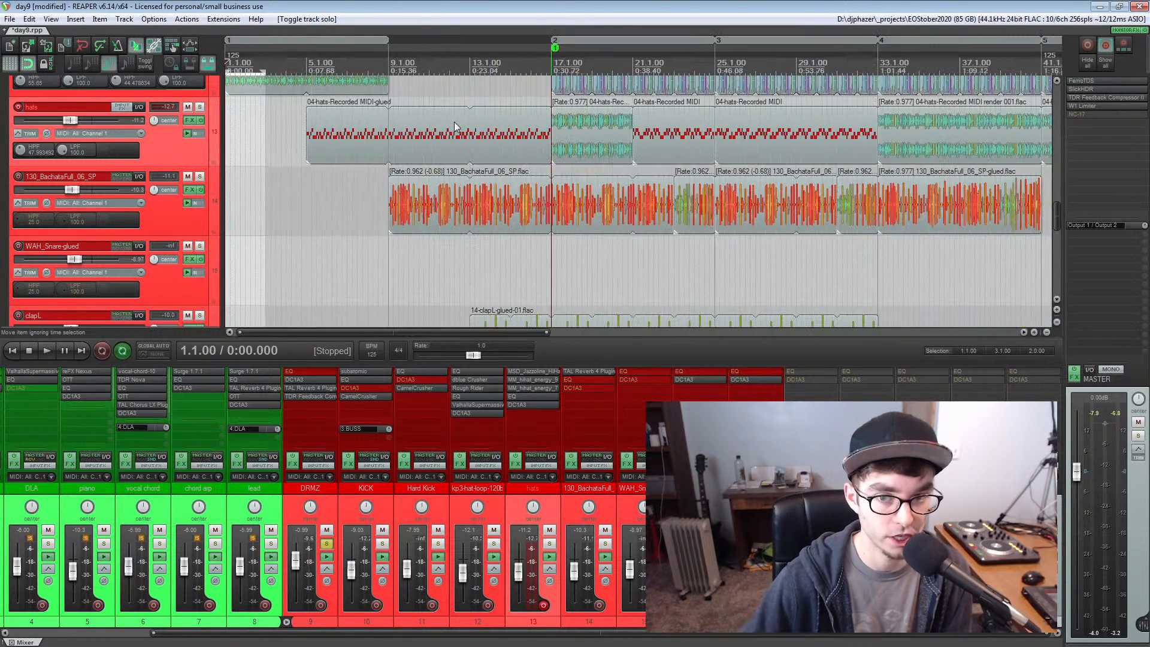
key(Escape)
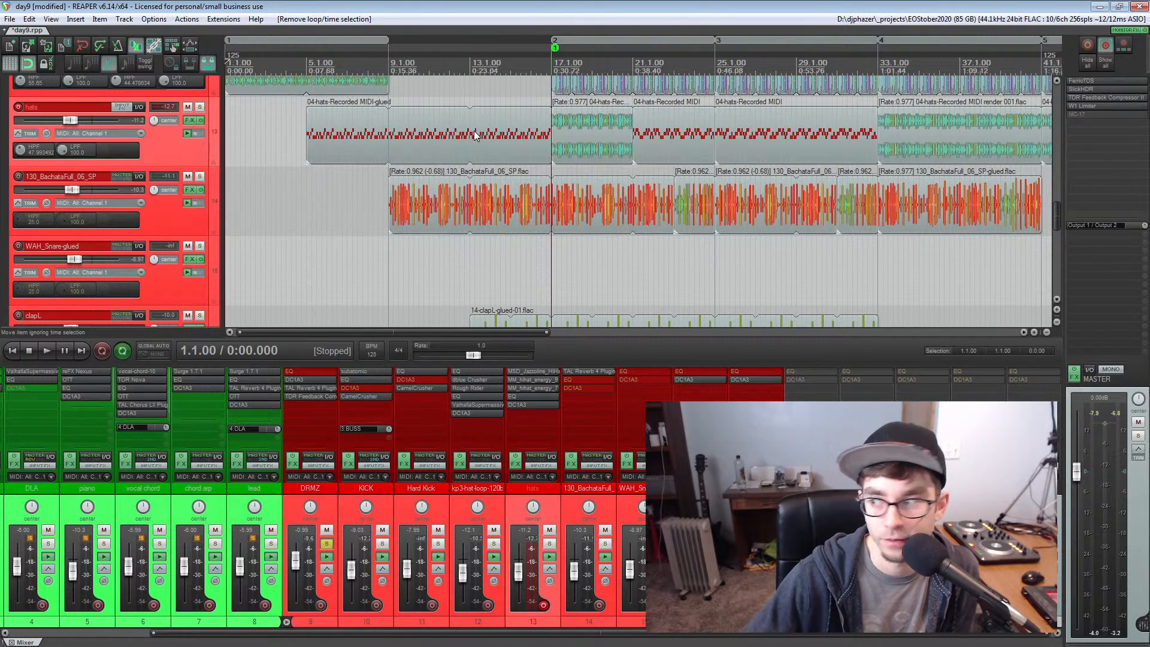
Examine the hats track's MIDI item at measure 21 and its rendered audio item at measure 17
click(641, 145)
scroll(641, 145, down, 1)
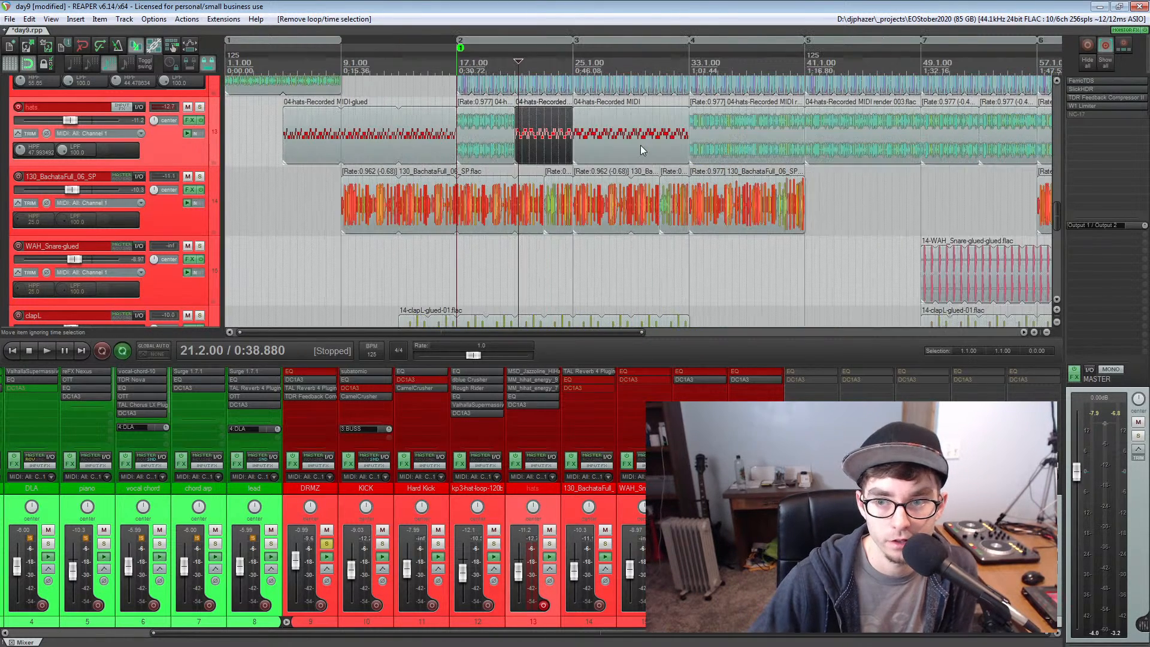
click(492, 128)
scroll(492, 128, up, 3)
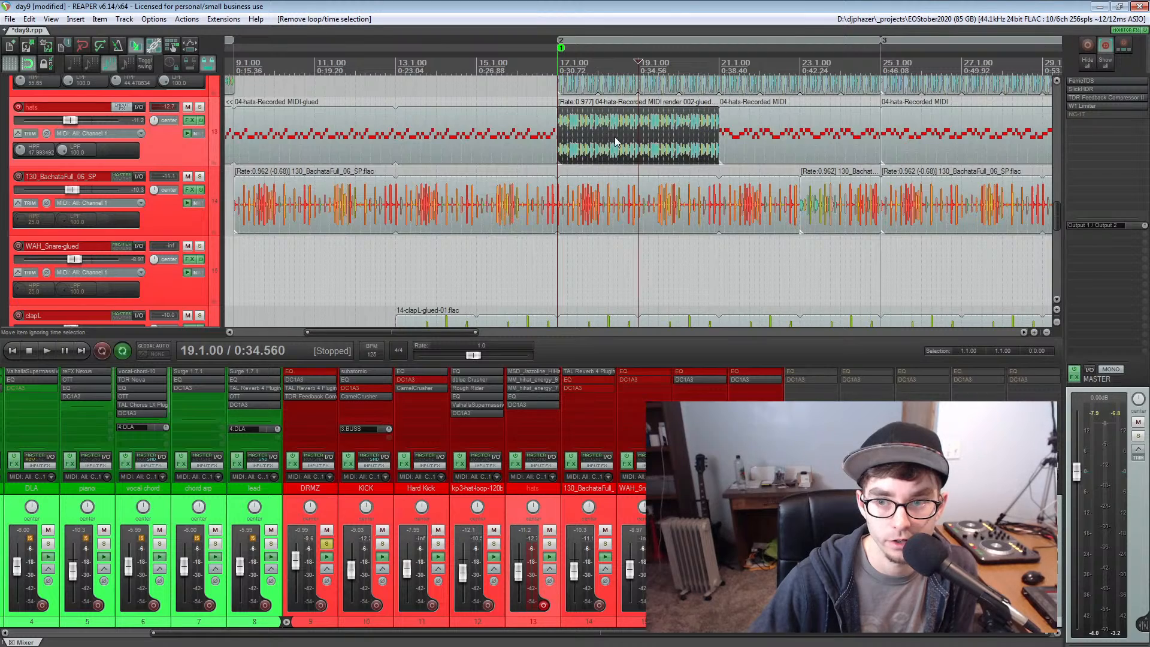
scroll(614, 141, down, 2)
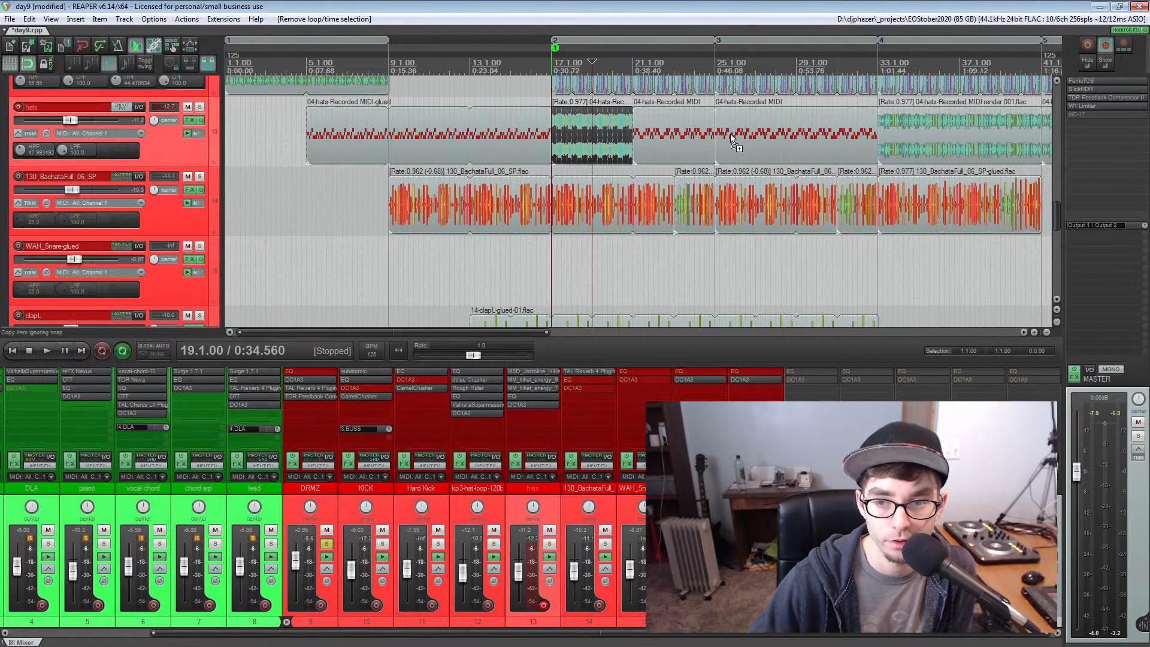
Solo the 130_BachataFull_06_SP track, play it from measure 19, and unsolo it
click(199, 176)
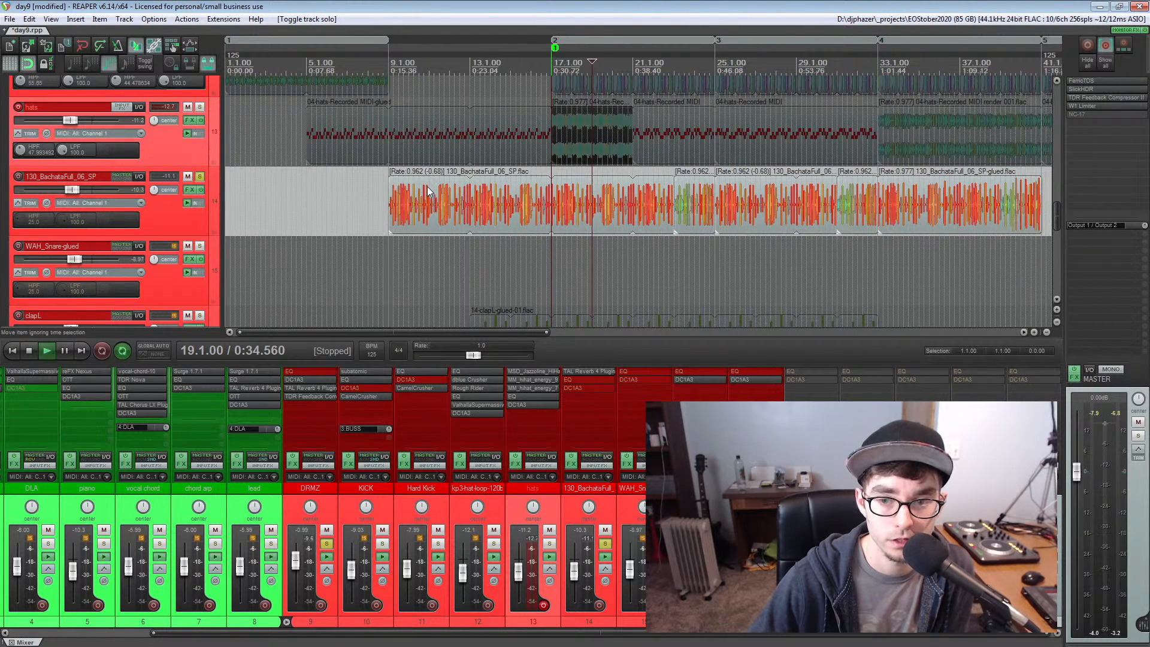
key(space)
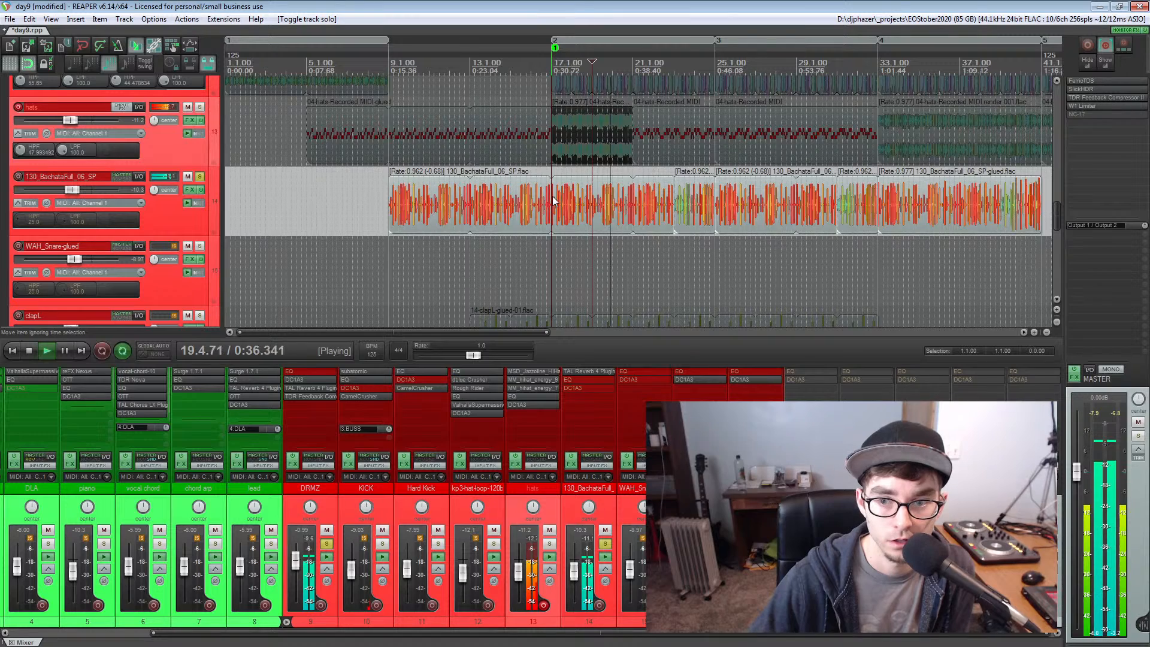
key(space)
click(200, 177)
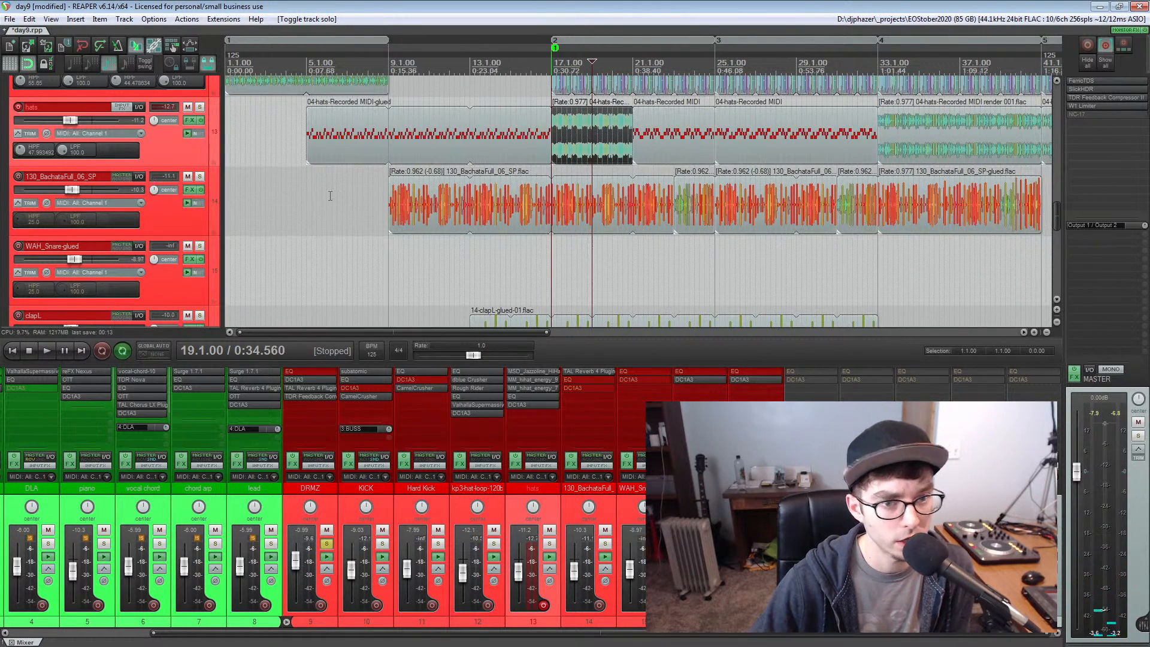
Solo the clapL and clapR tracks, play them from measure 17, and clear their solo
key(Page_Down)
key(Page_Down)
key(Page_Down)
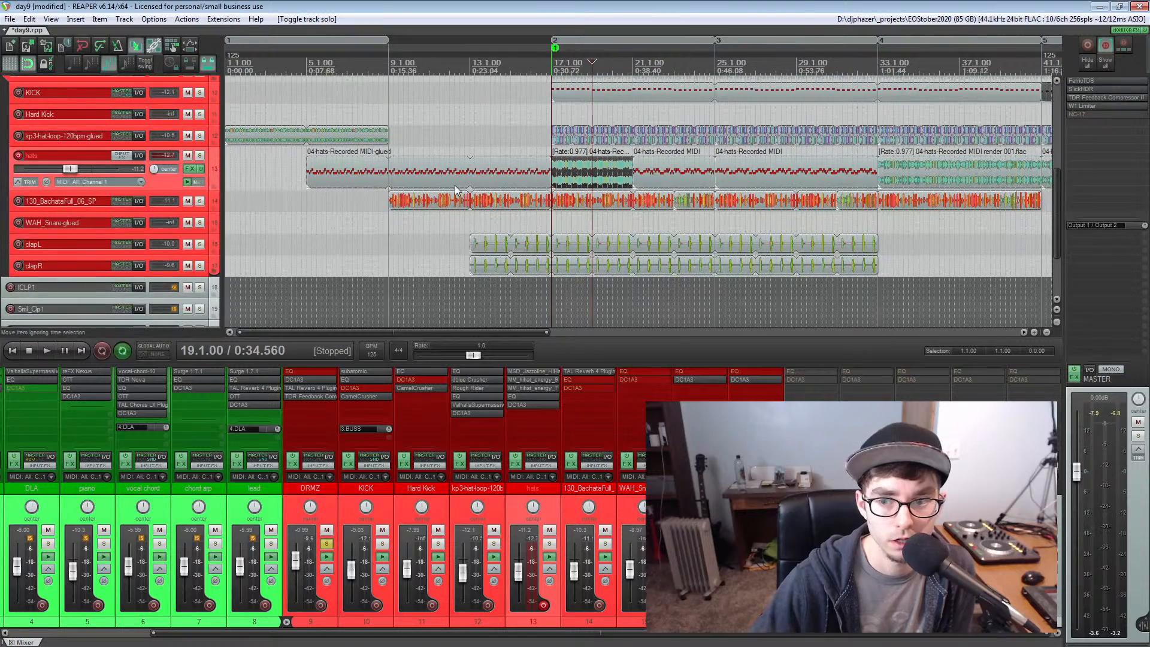
scroll(692, 182, down, 2)
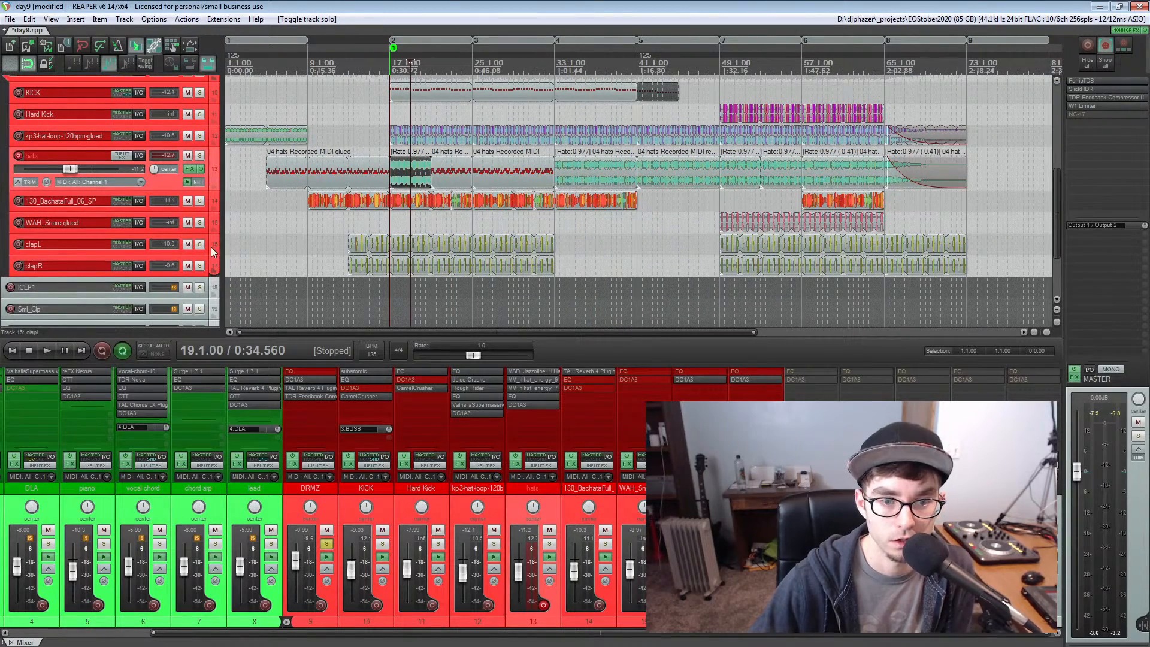
click(200, 244)
click(200, 265)
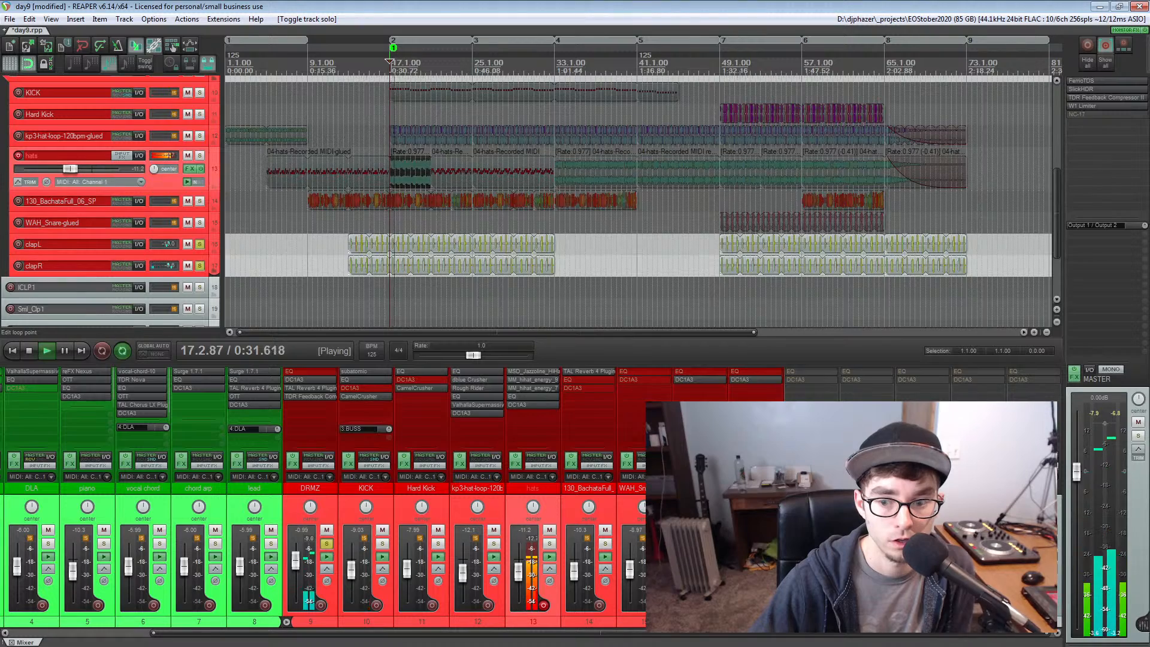
key(space)
ctrl+click(200, 245)
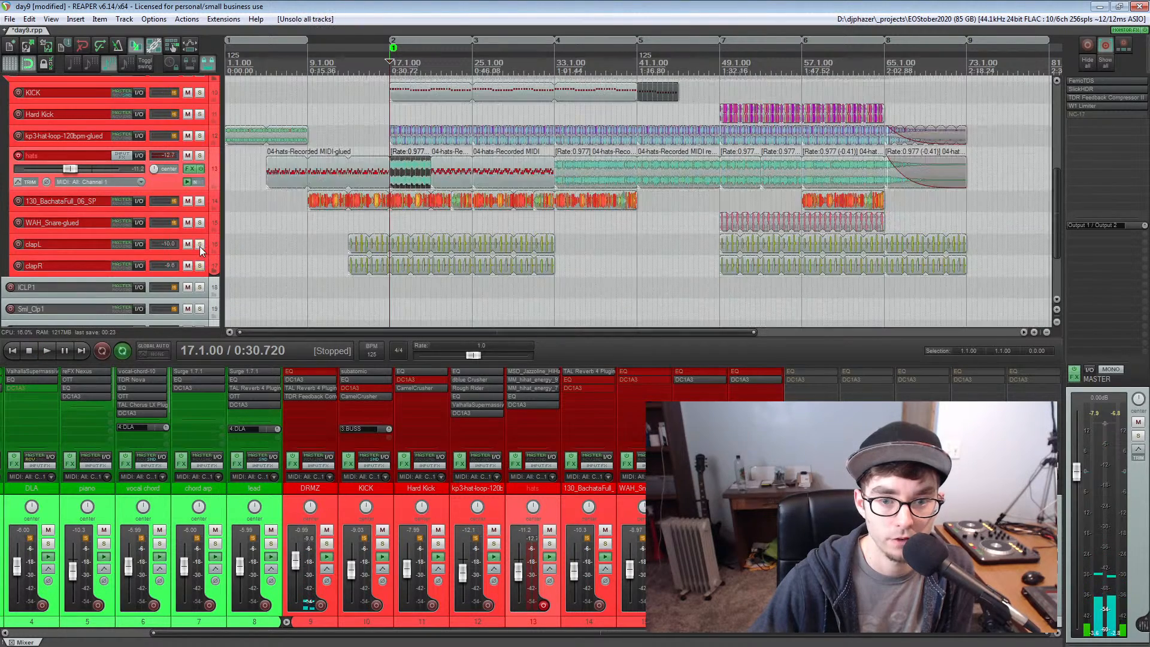
Solo the DRMZ folder track and play the combined drums from measure 17
scroll(291, 214, down, 2)
click(199, 100)
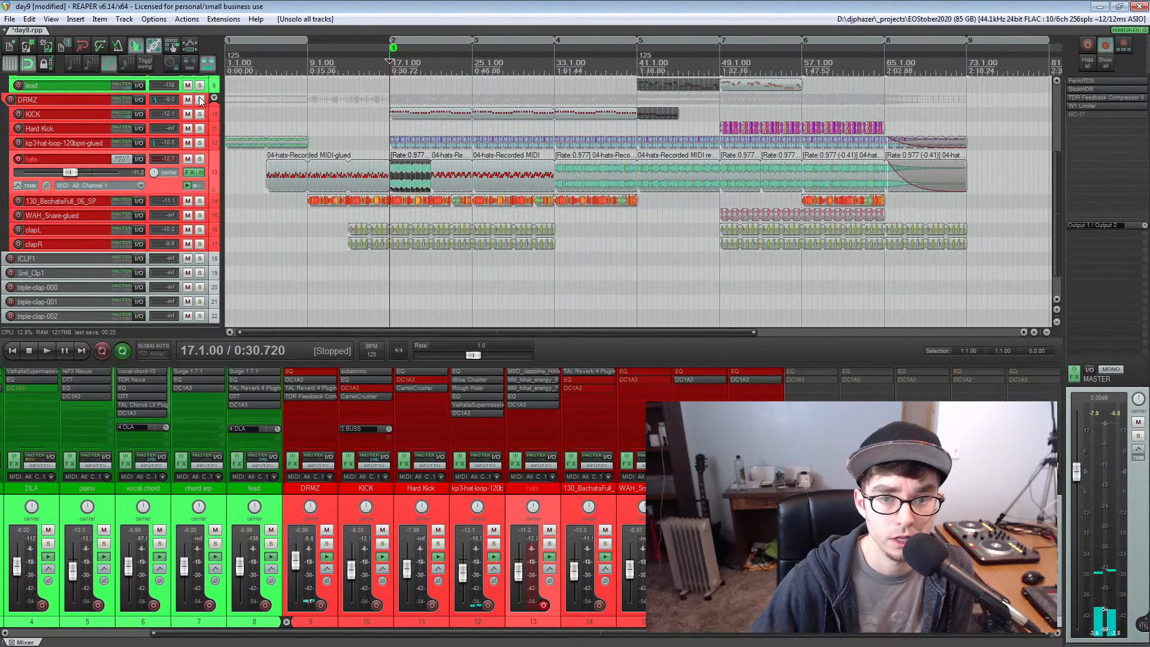
key(space)
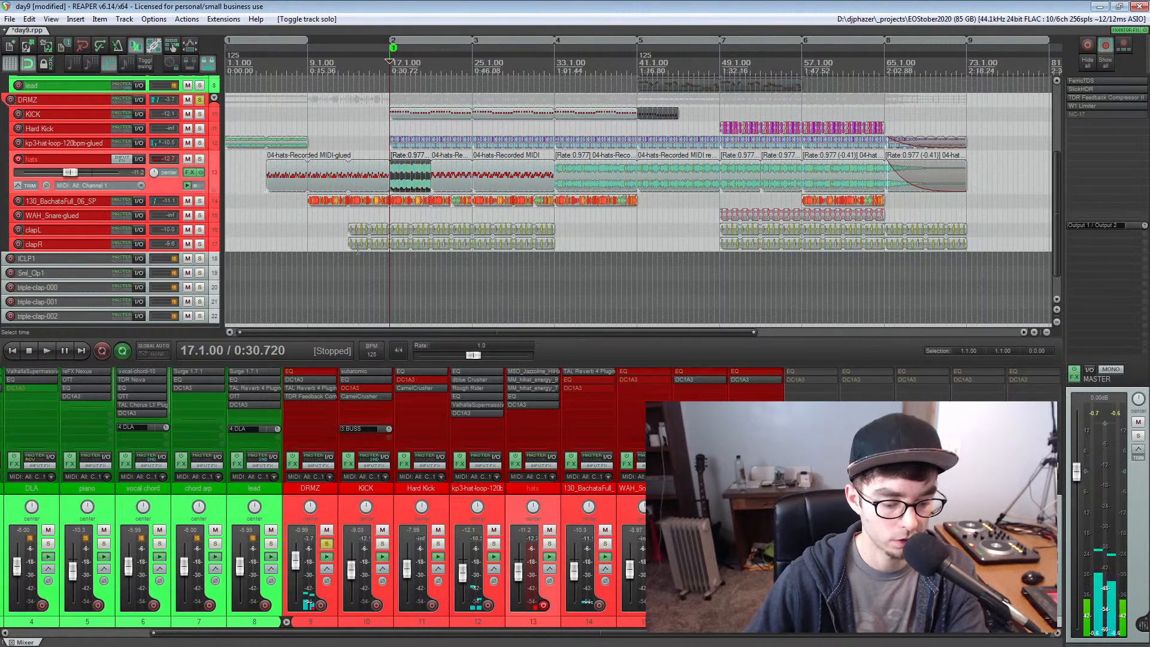
key(space)
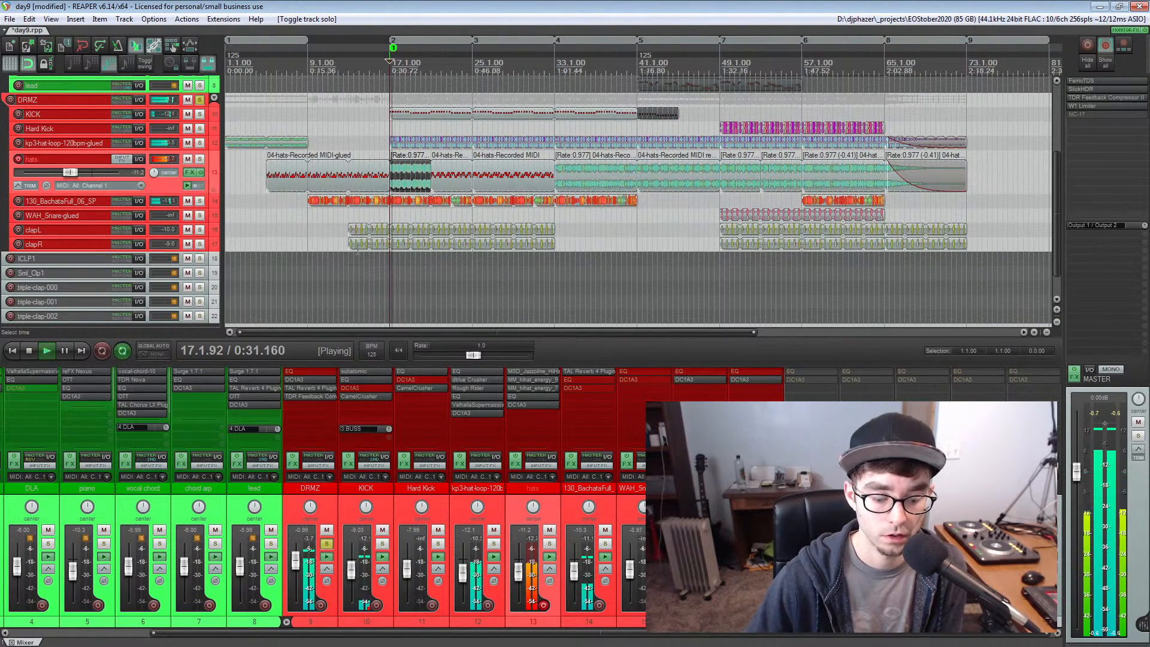
Disarm the hats track during playback, stop, and unsolo the DRMZ folder track
click(19, 159)
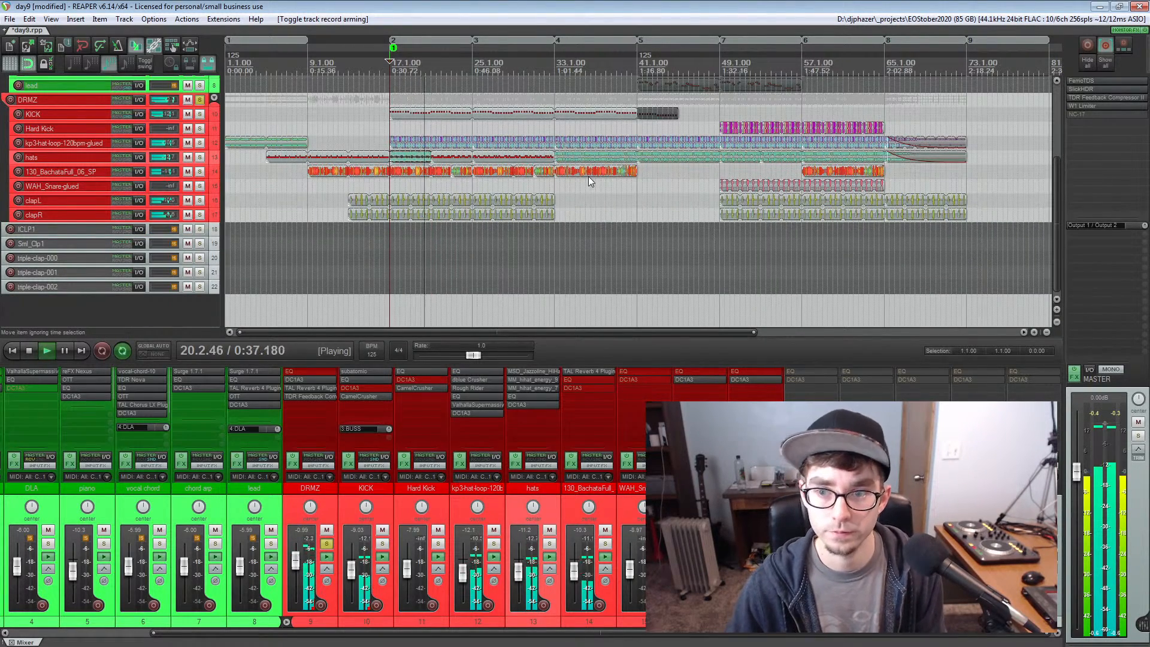
scroll(548, 187, up, 2)
scroll(548, 187, up, 1)
key(space)
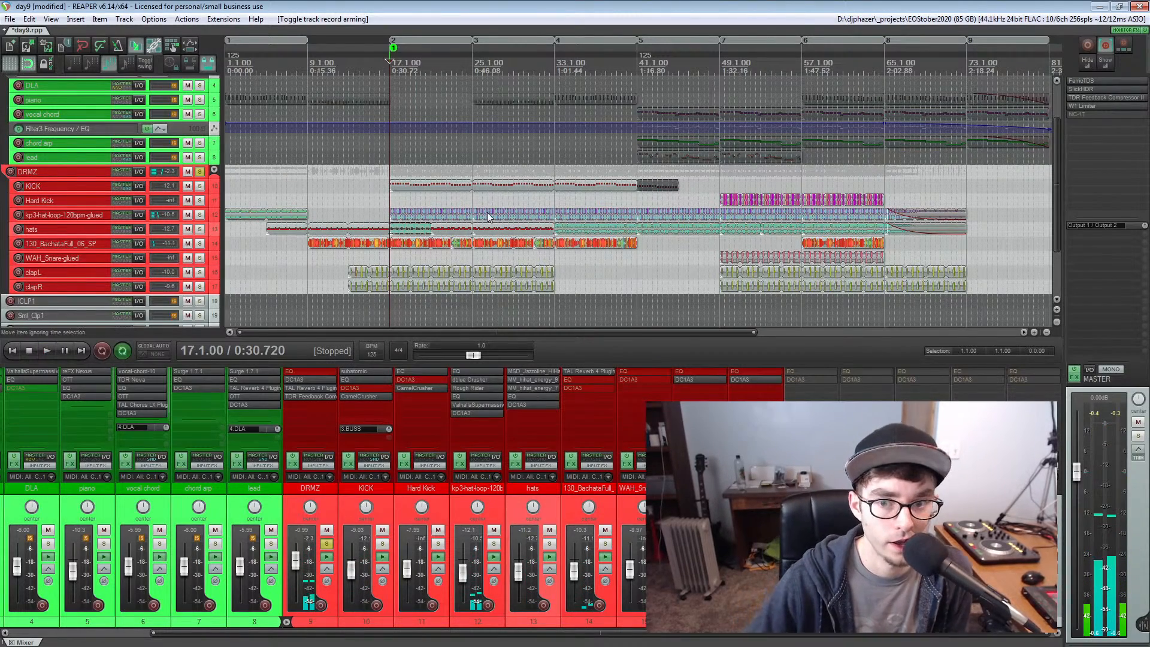
scroll(490, 199, up, 3)
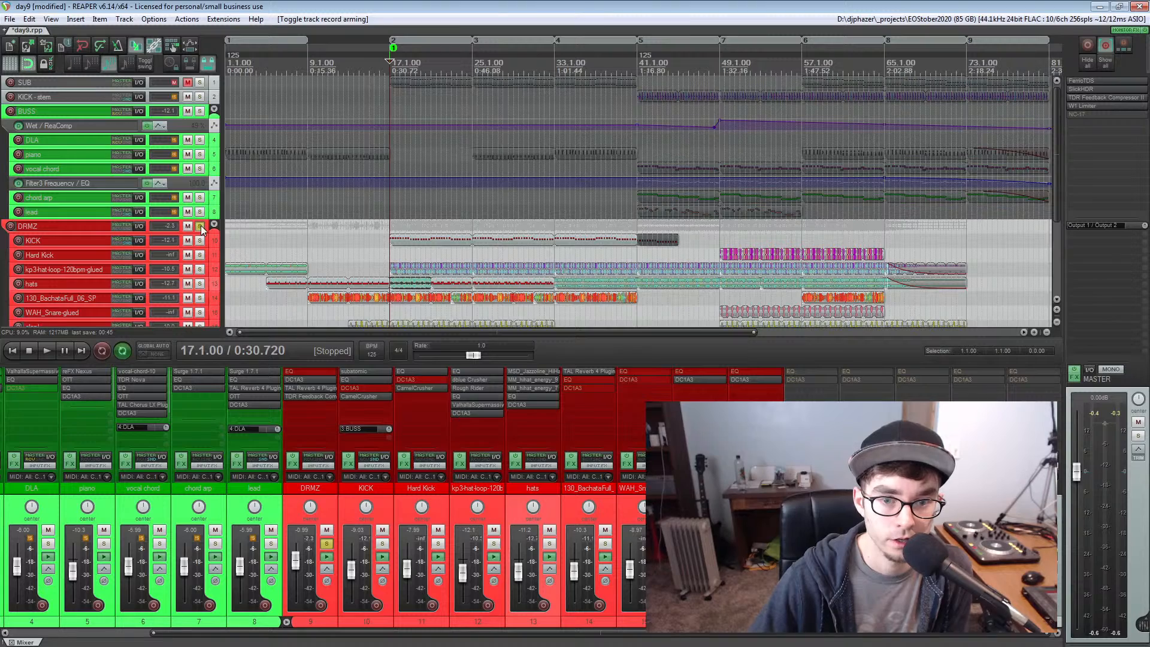
click(200, 226)
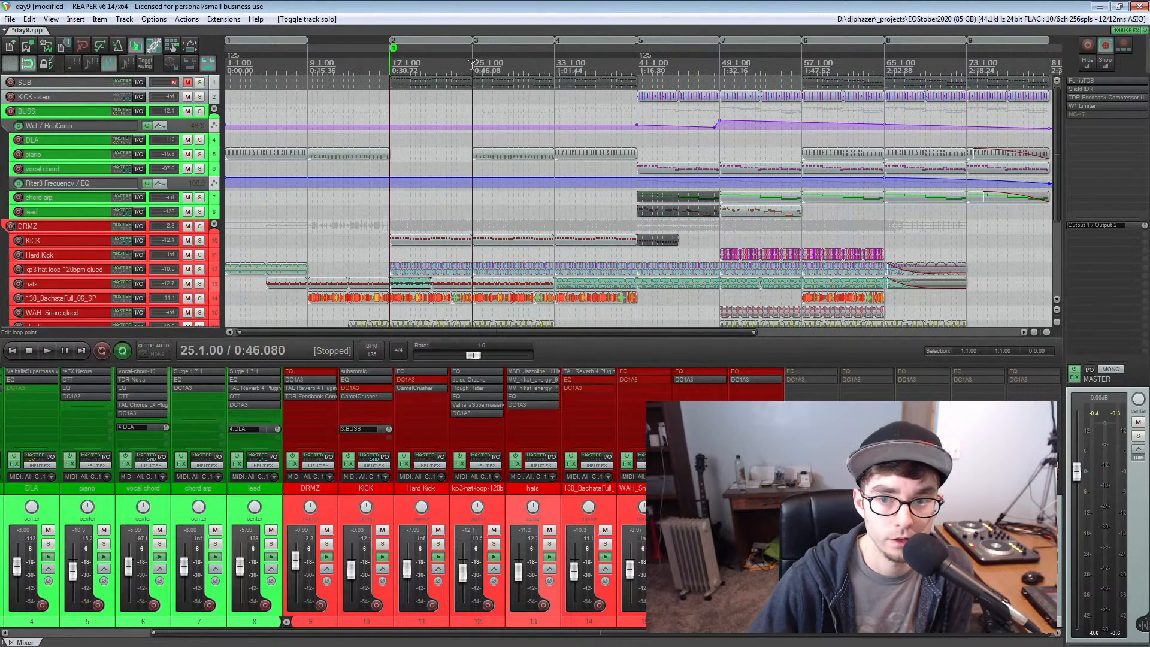
Play the full mix from around measure 37 and stop it near the end of that section
click(601, 71)
key(space)
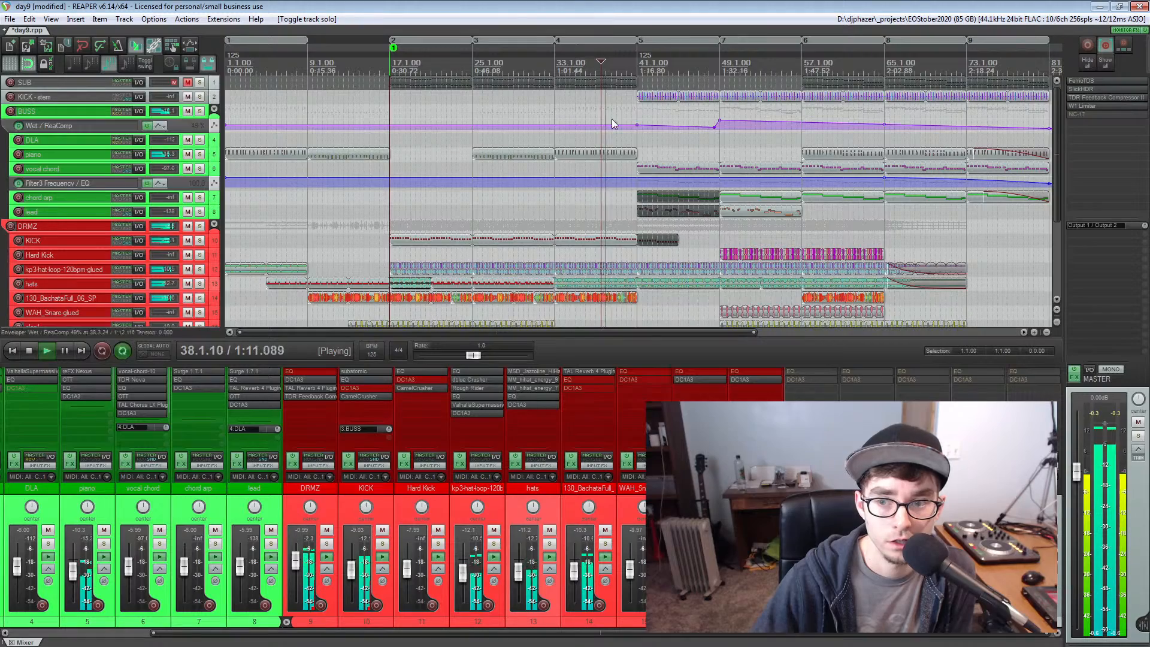
scroll(643, 213, down, 1)
scroll(643, 213, up, 1)
key(space)
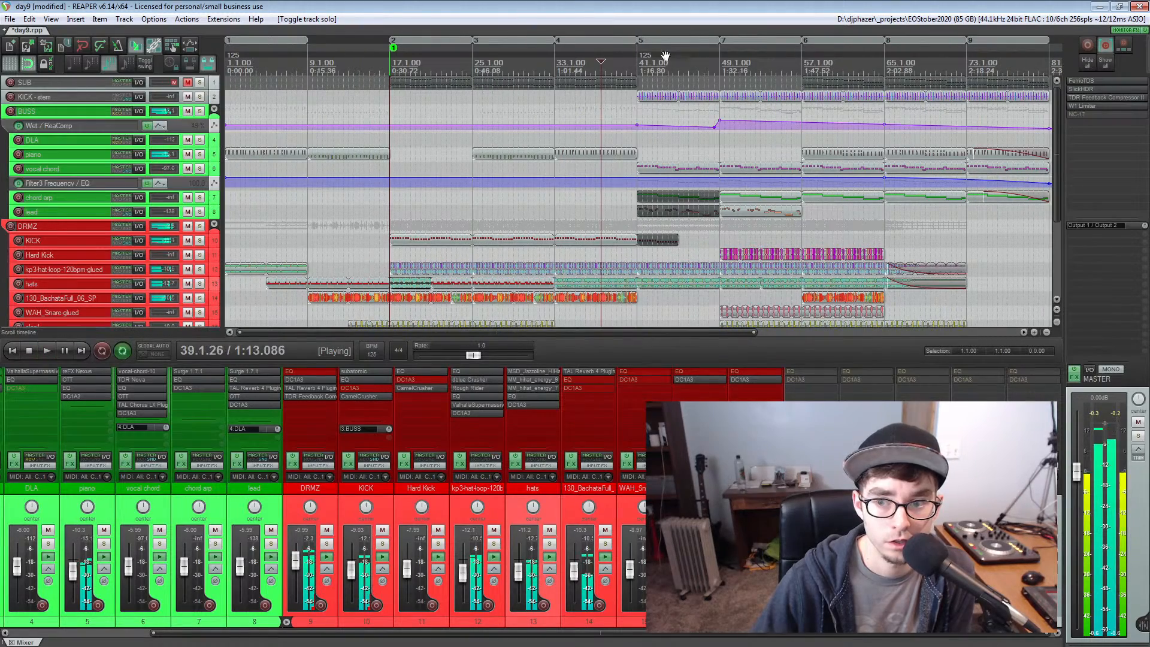
Place the edit cursor on measure 41 and open the vocal chord track's vocal-chord-10 ReaSamplOmatic5000 instance
click(638, 67)
scroll(630, 144, up, 4)
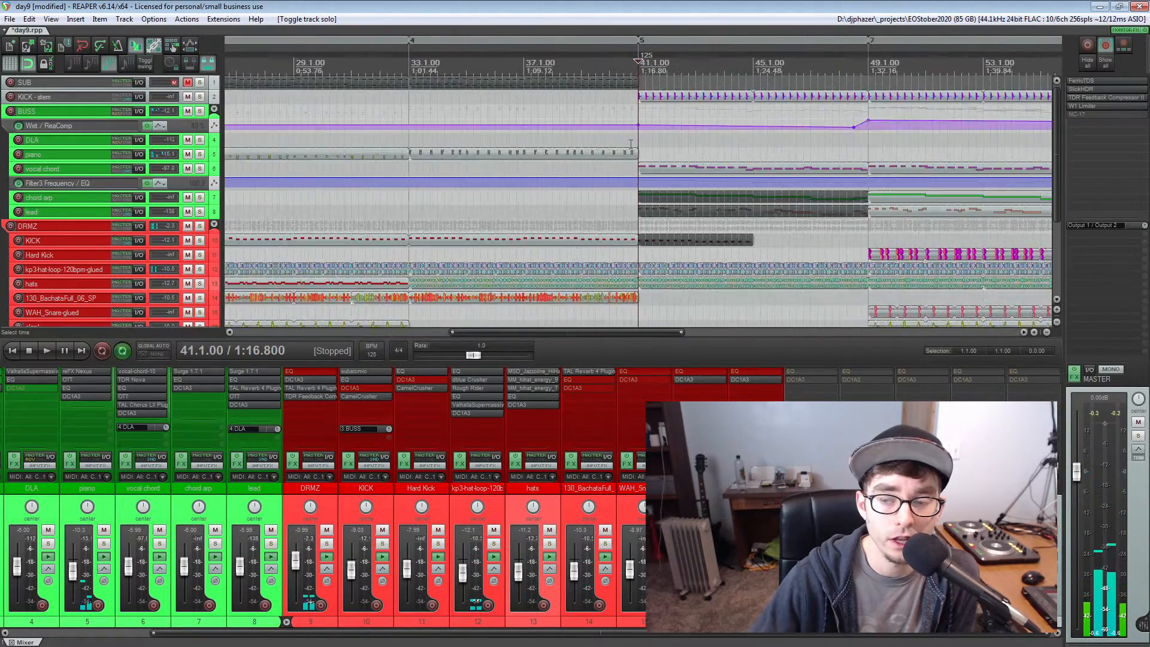
scroll(631, 144, down, 2)
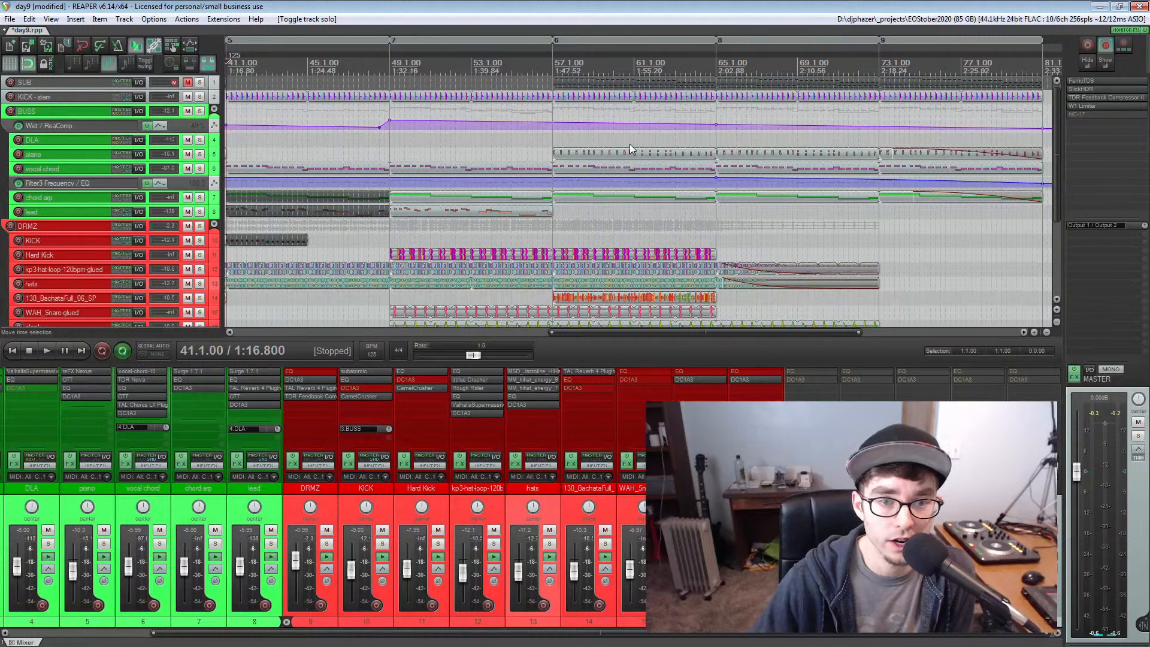
click(63, 170)
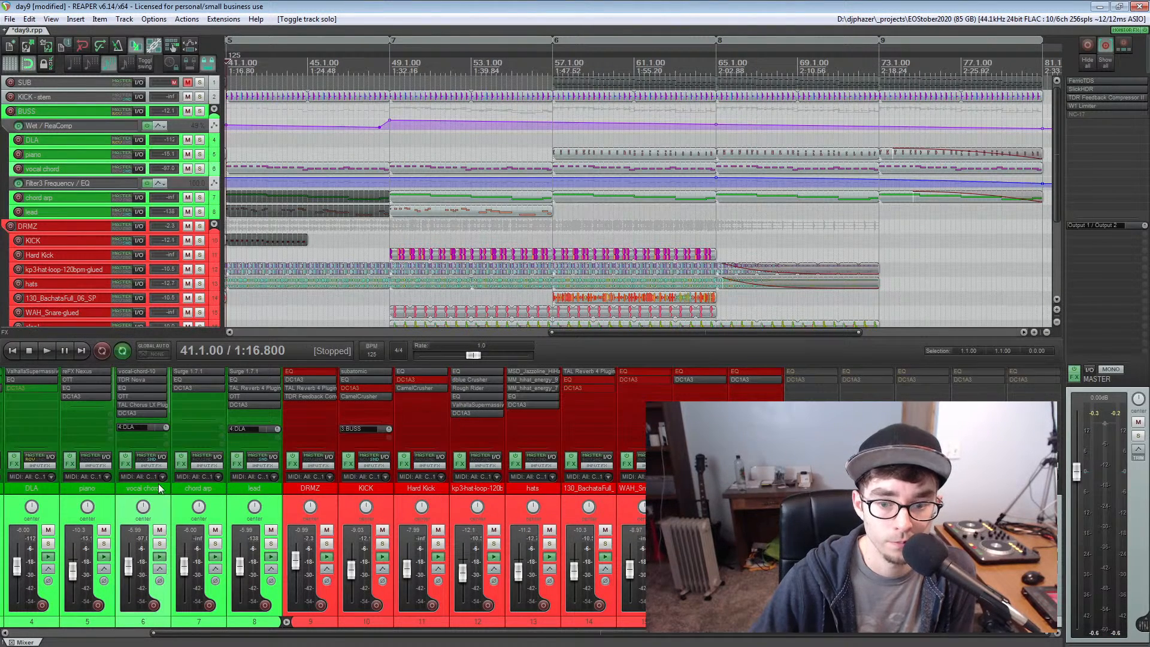
click(144, 371)
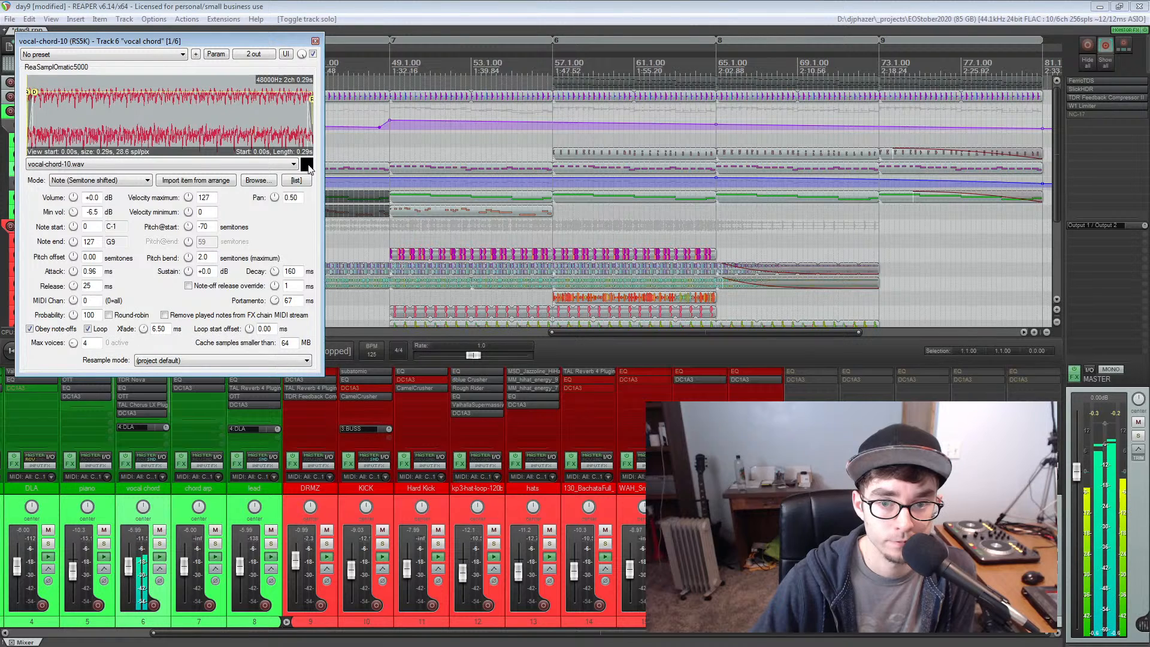
Close the vocal chord sampler and place the edit cursor at measure 41, where the vocal chord part begins
click(315, 41)
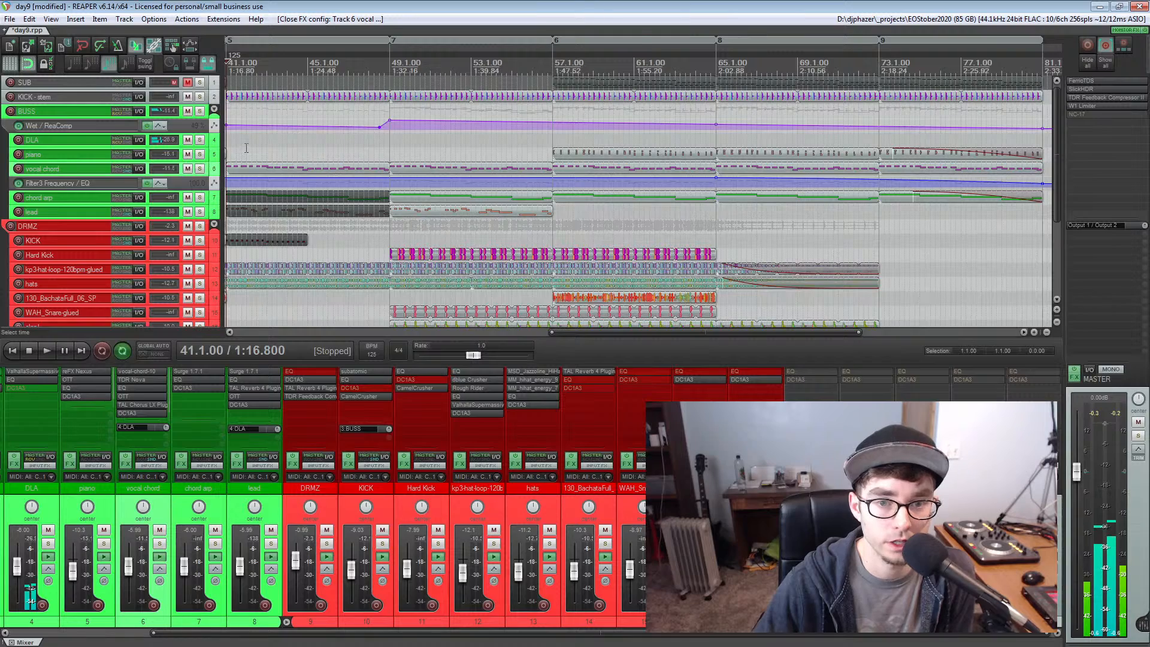
scroll(232, 158, up, 1)
click(657, 154)
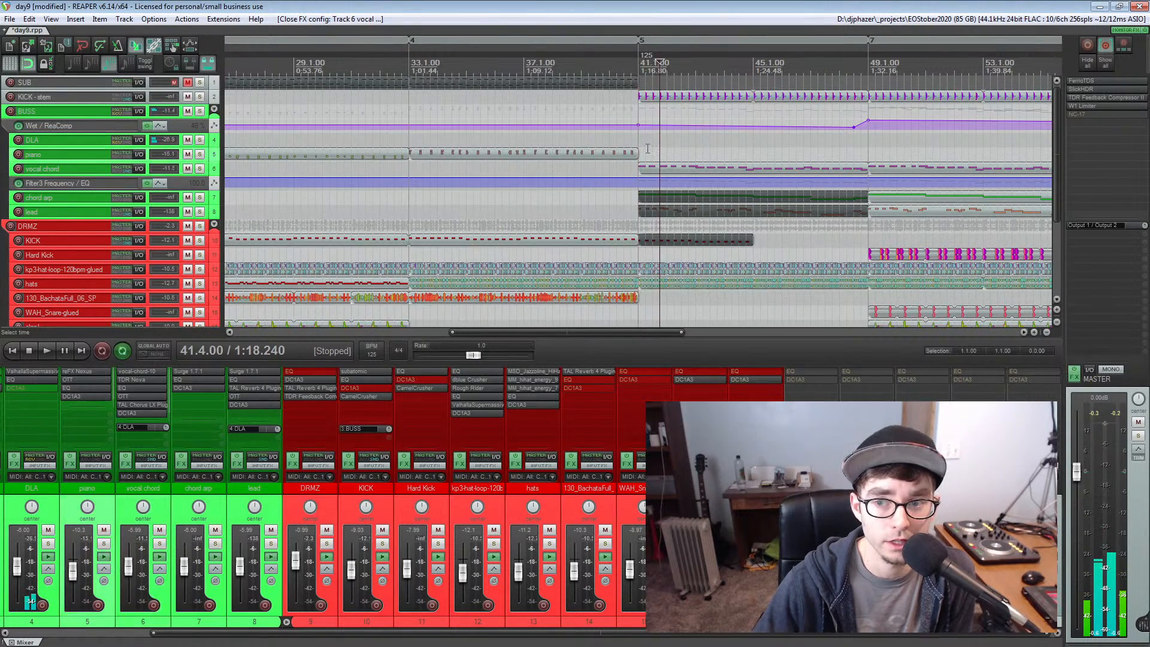
click(641, 142)
scroll(641, 142, up, 3)
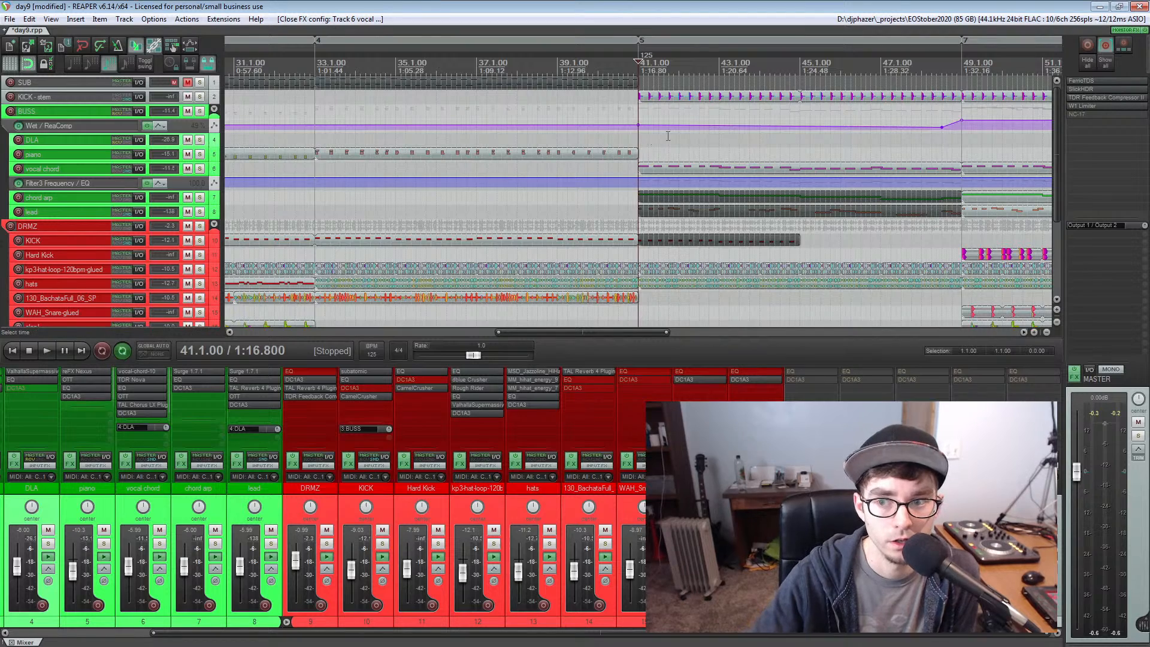
scroll(669, 137, right, 3)
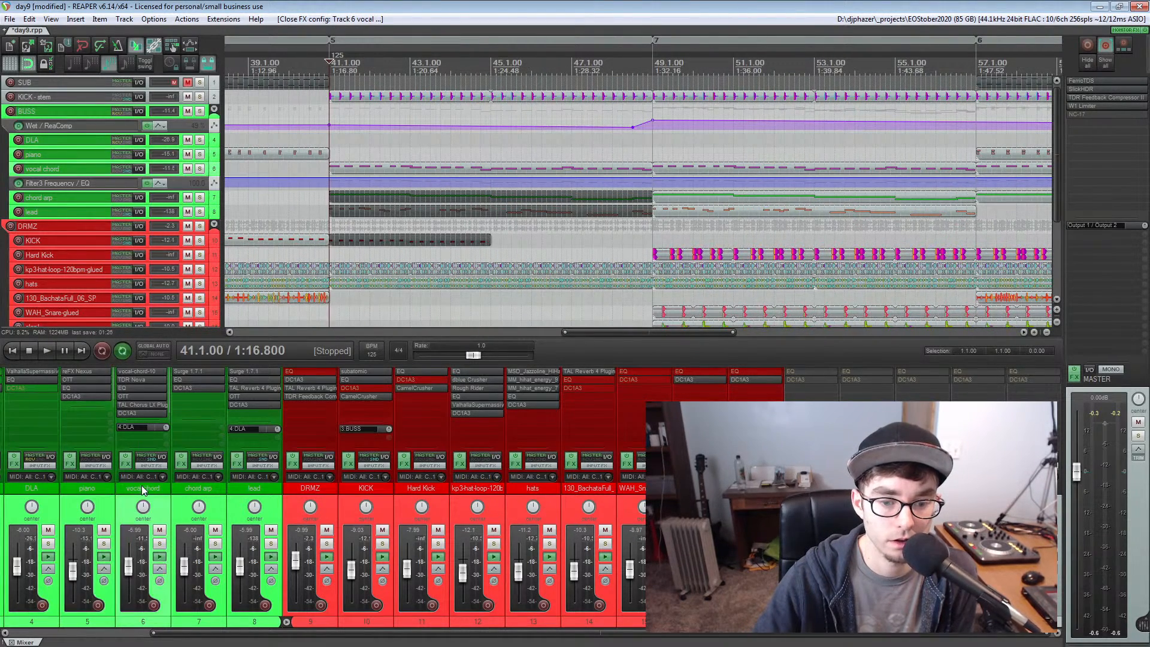
Review the vocal-chord-10 sampler settings on the vocal chord track once more and close the plugin
click(147, 371)
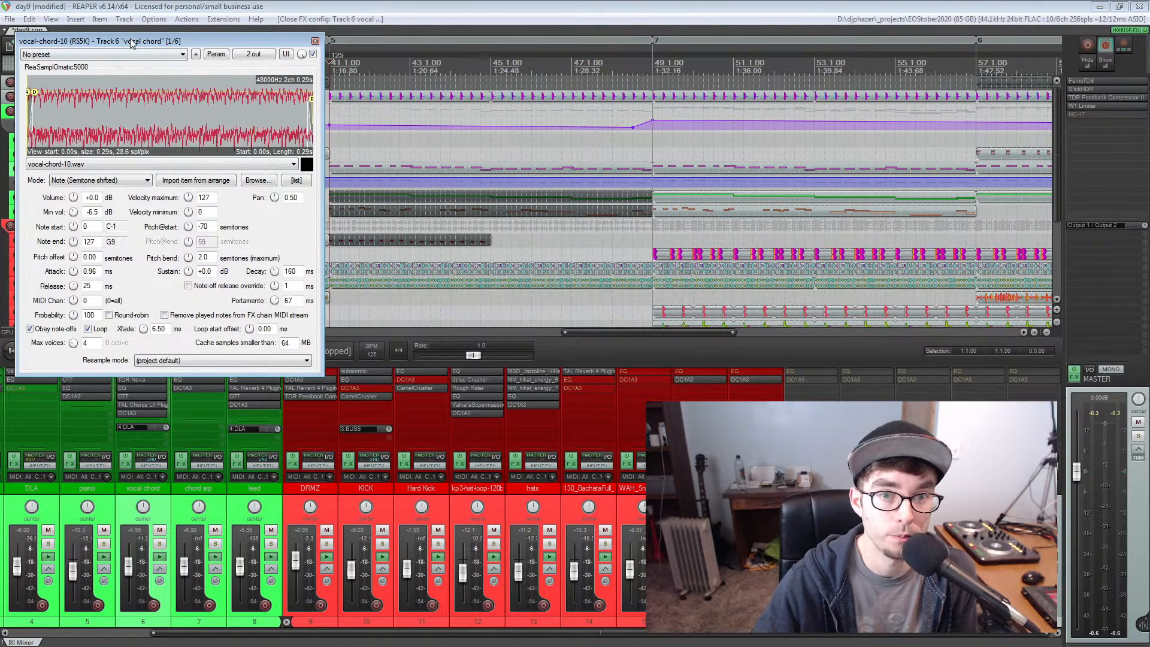
drag(130, 39, 131, 48)
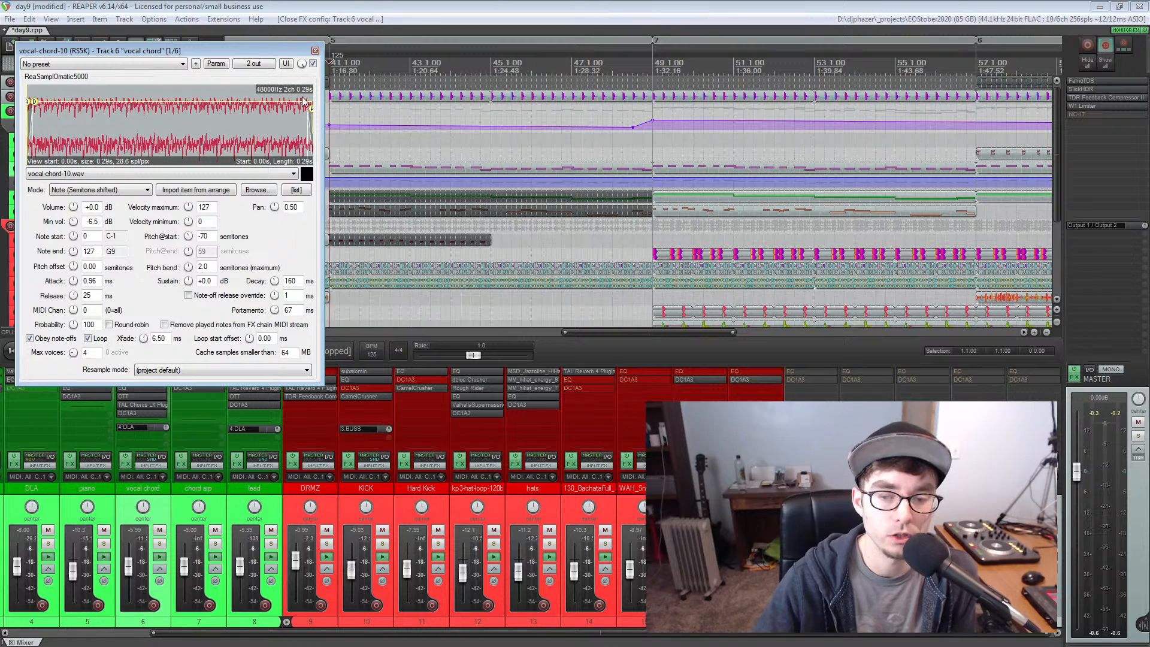
click(315, 51)
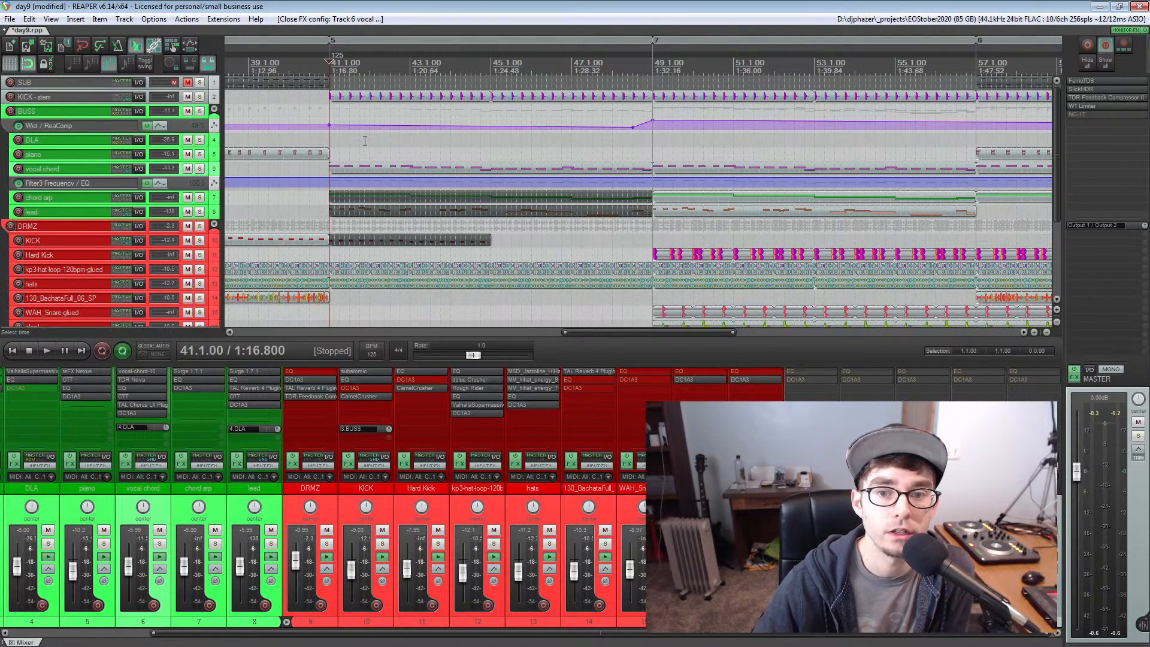
Play the mix from measure 41, solo the BUSS folder track during playback, and stop
key(space)
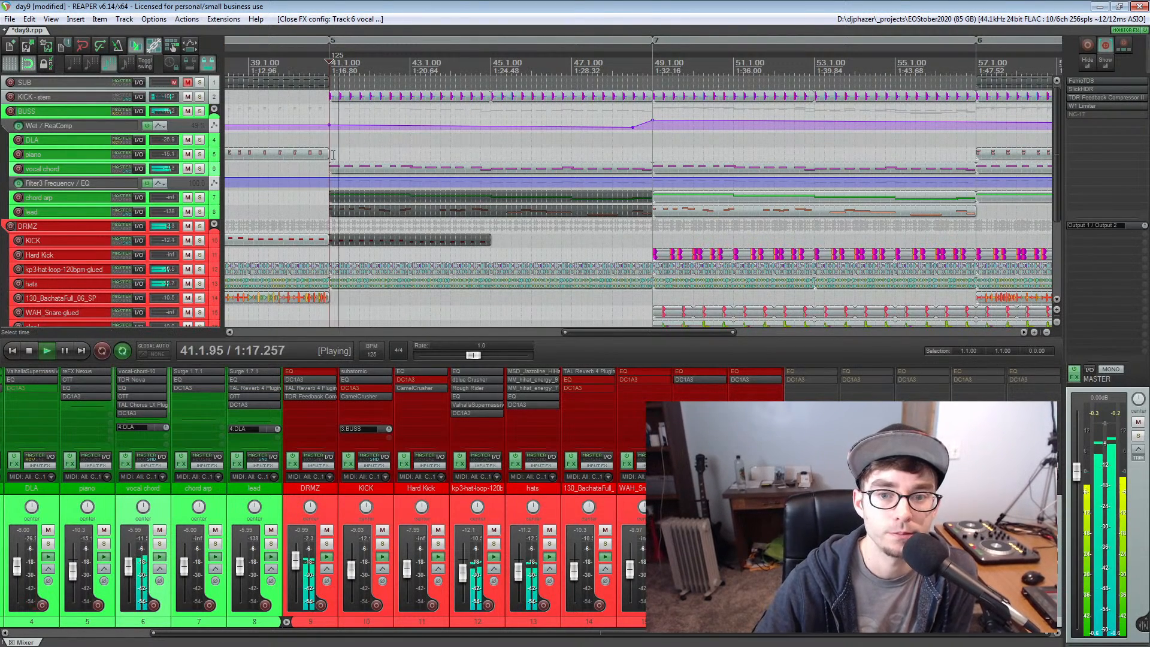
click(199, 111)
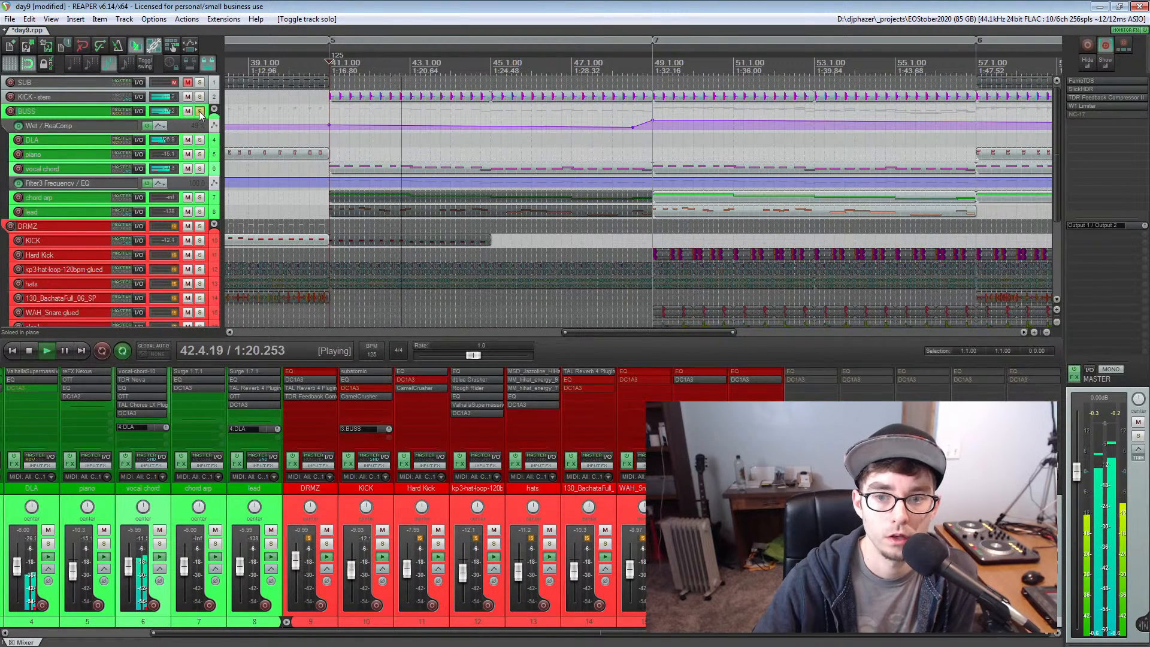
key(space)
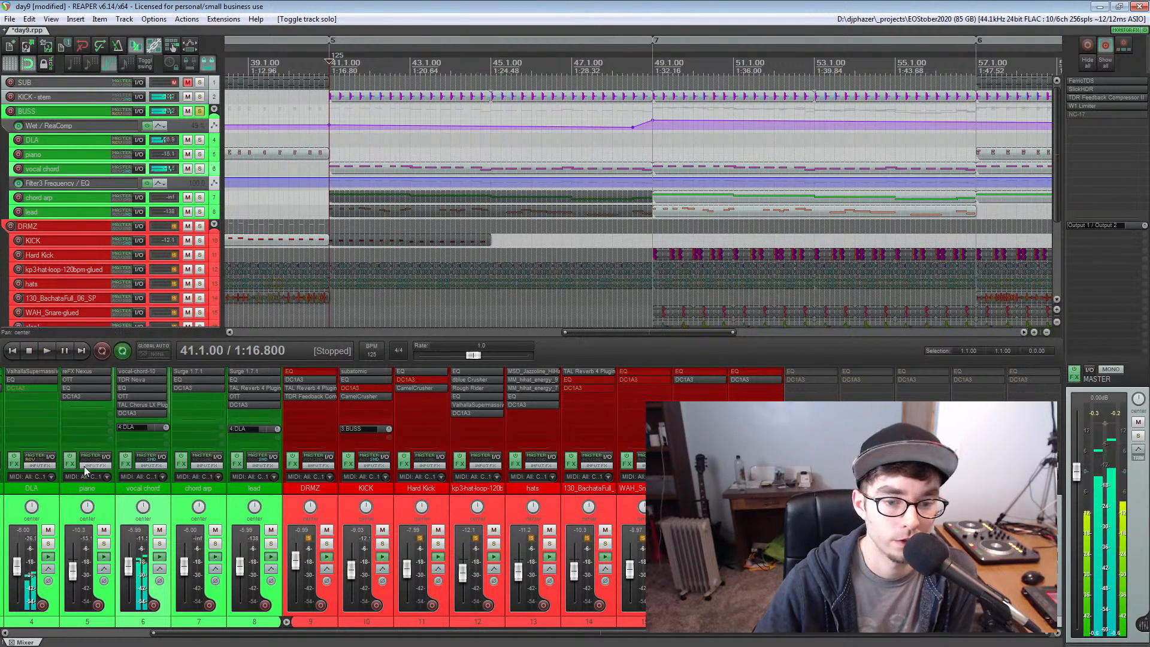
Bypass the ReaComp effect on the BUSS folder track
scroll(24, 490, up, 1)
click(24, 490)
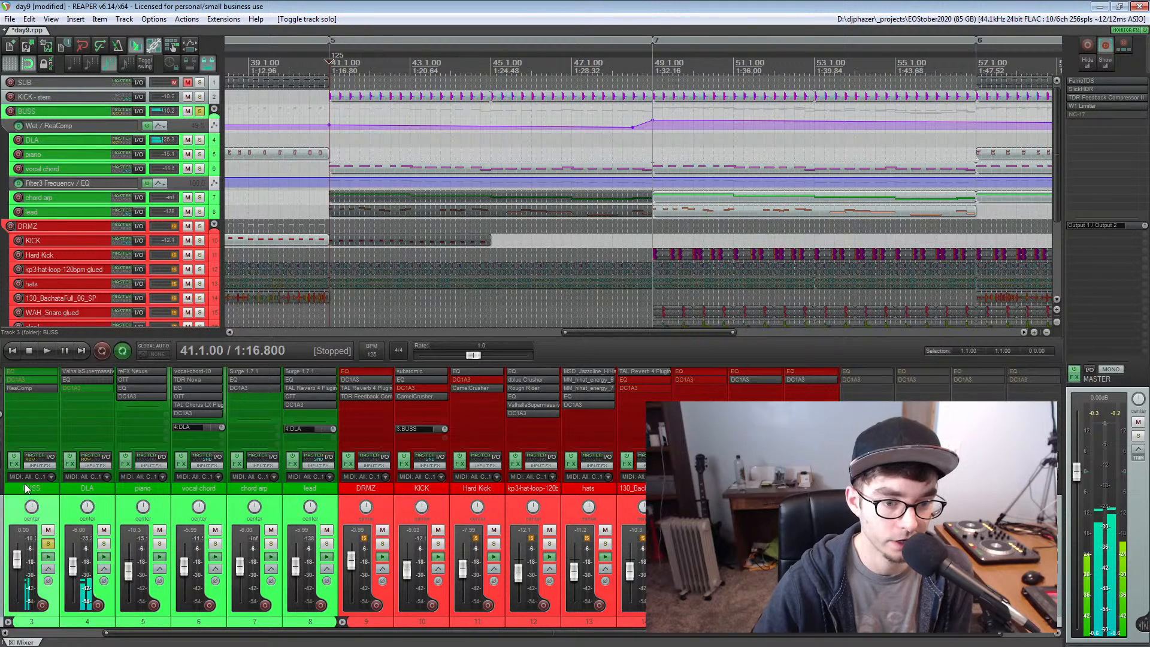
shift+click(30, 388)
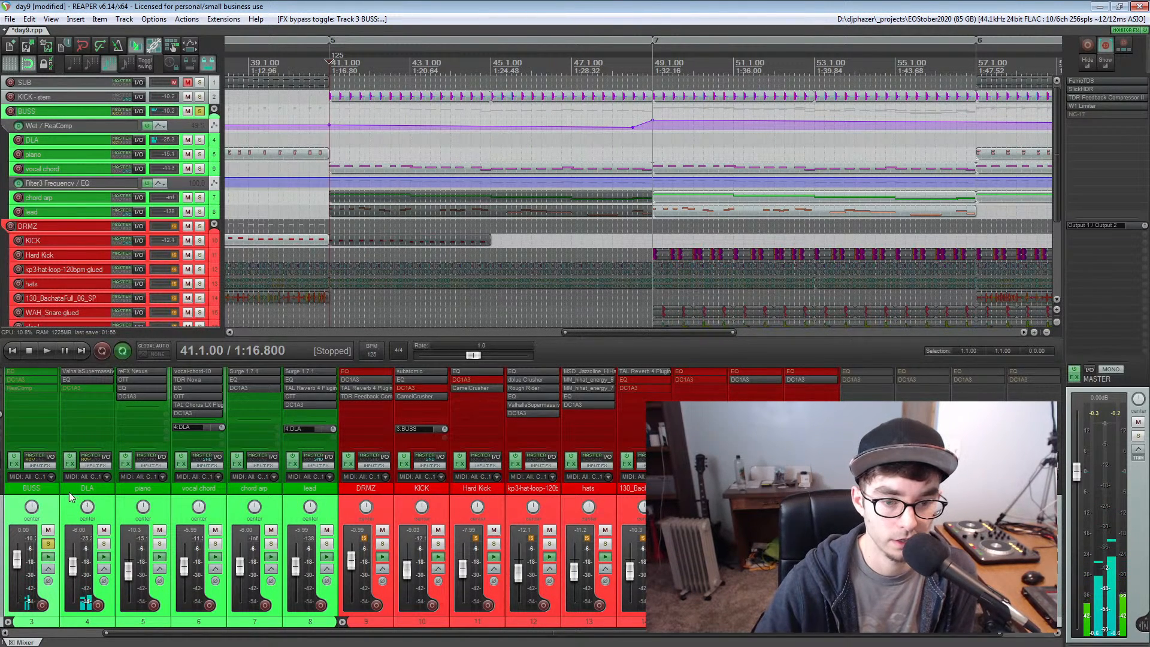
scroll(197, 397, down, 1)
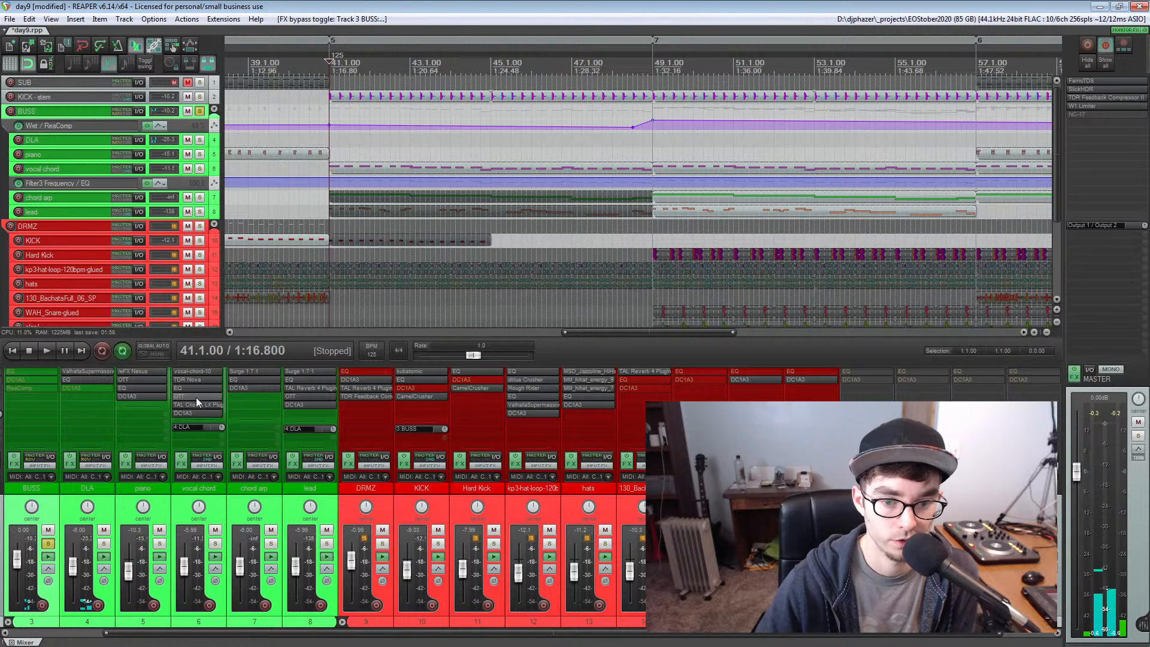
scroll(196, 397, up, 1)
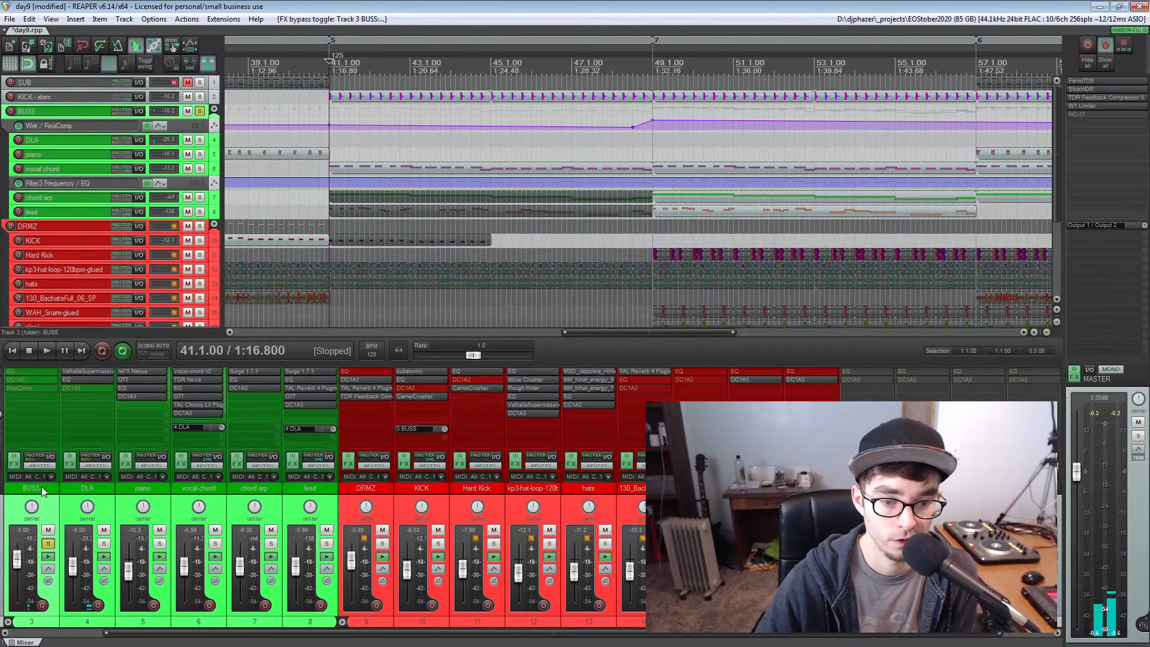
Play the soloed BUSS folder from measure 41 to just past measure 49, stop, and unsolo it
key(space)
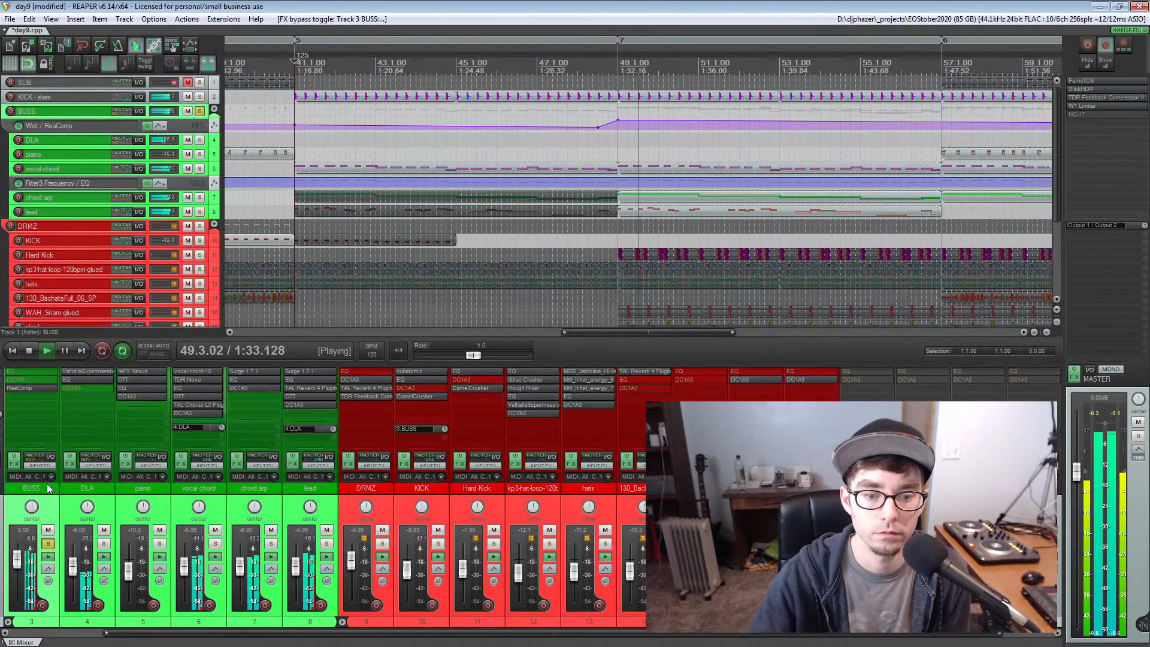
key(space)
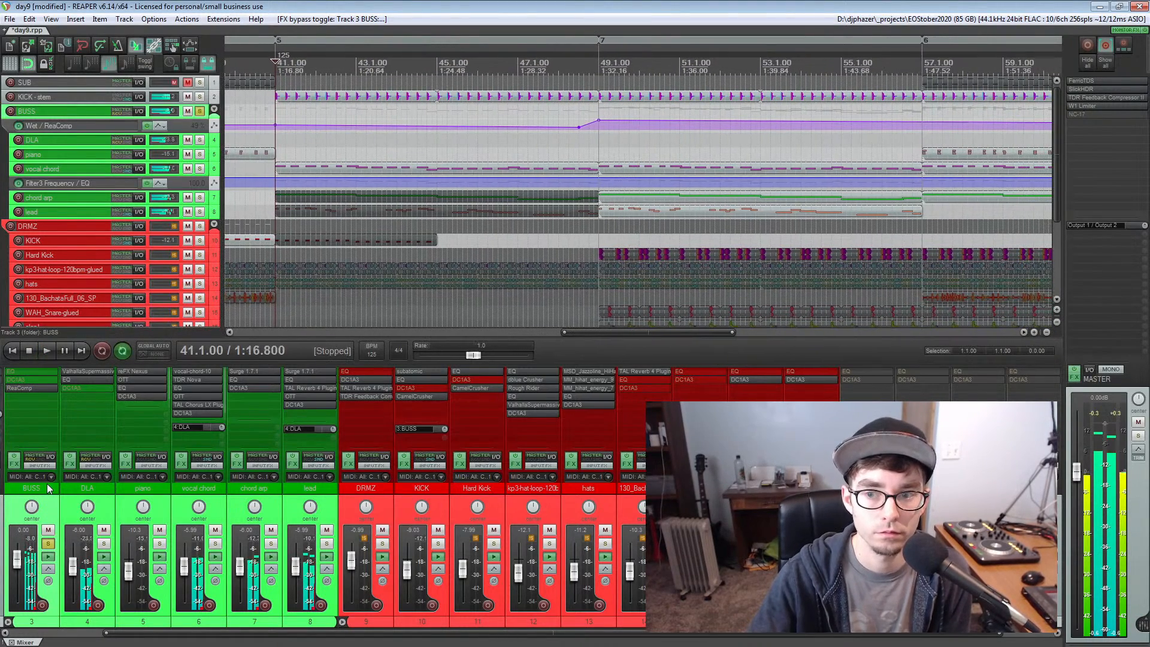
click(200, 111)
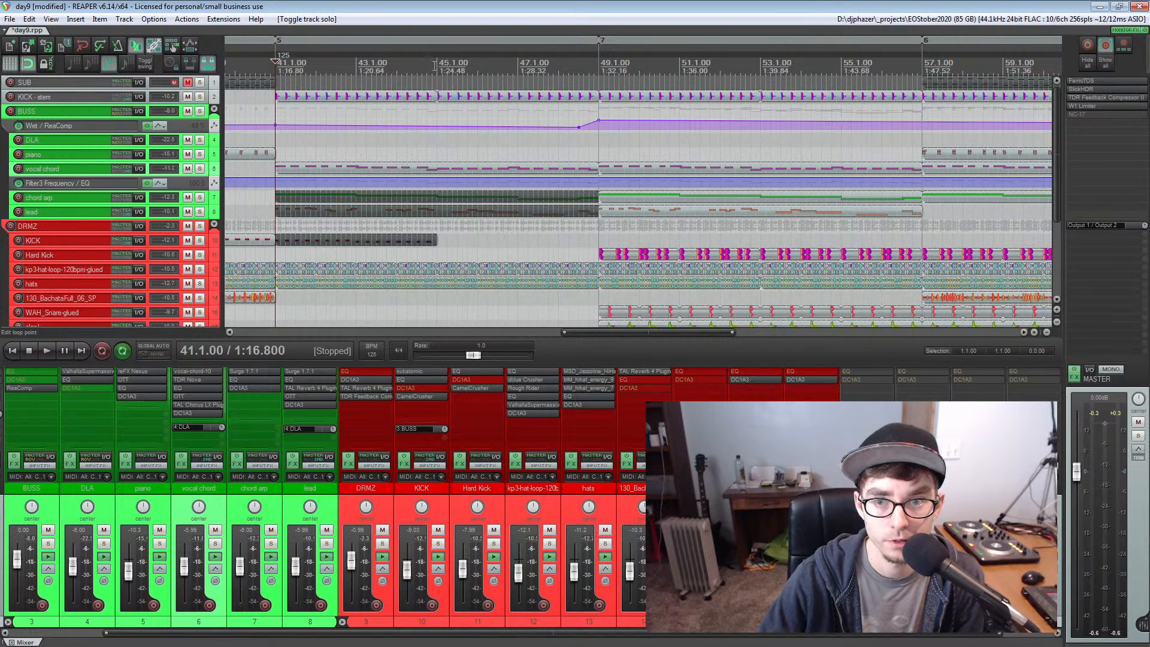
Play from measure 49, solo the chord arp track during playback, and stop
click(599, 63)
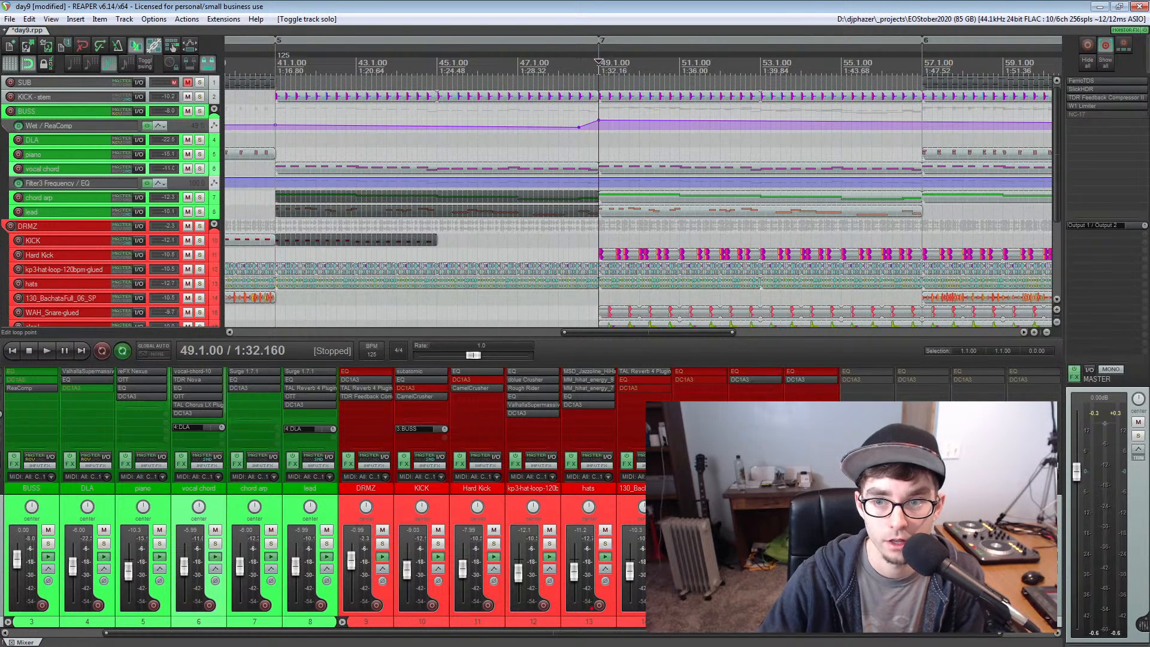
scroll(634, 178, up, 3)
key(space)
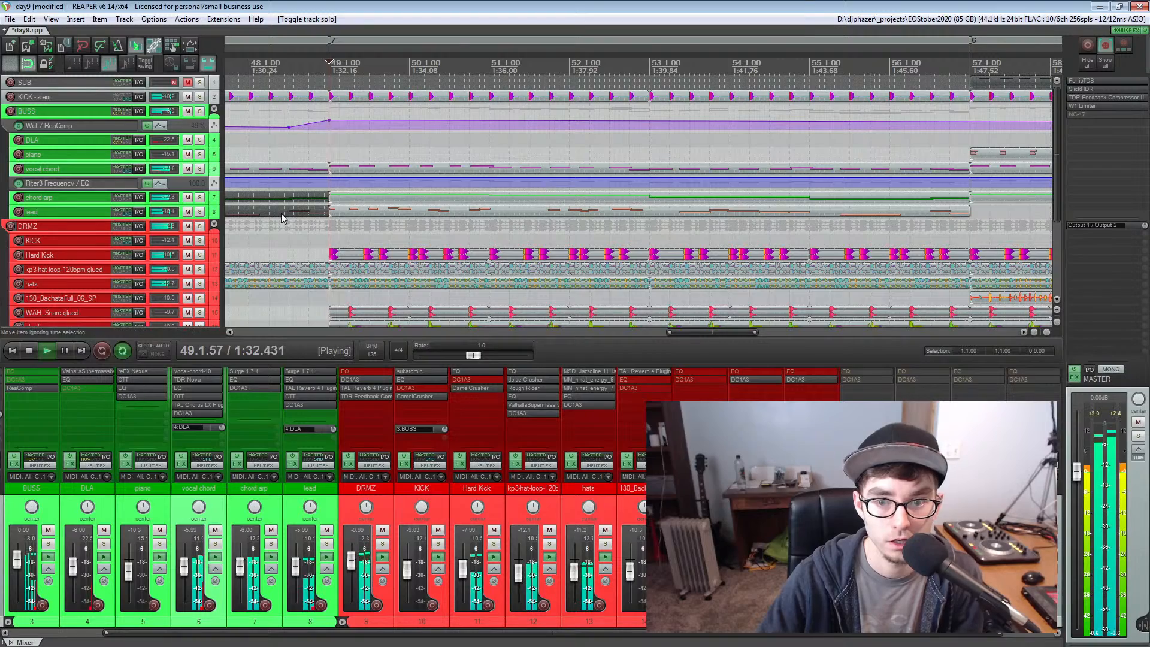
click(200, 198)
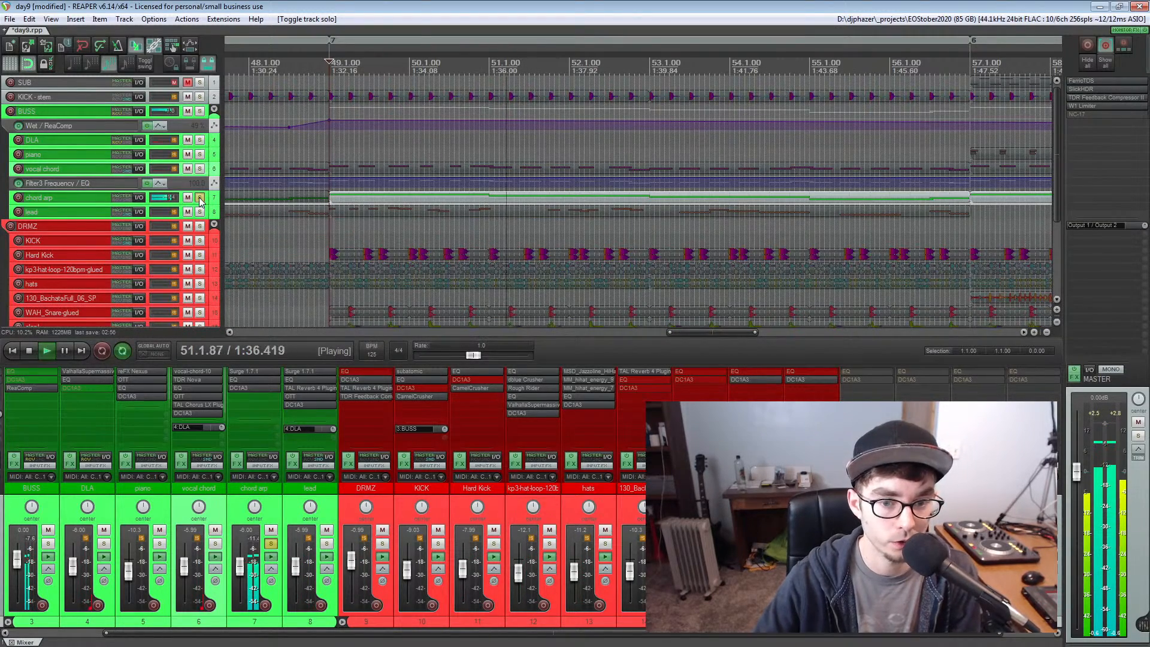
key(space)
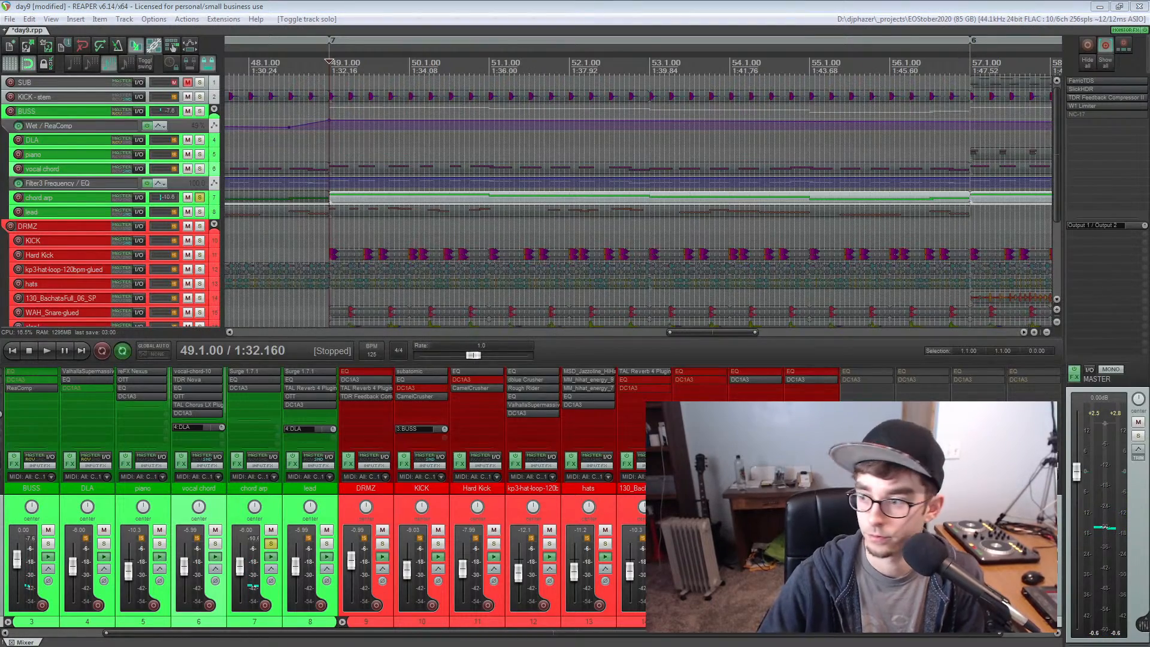
Examine the Surge synth on the chord arp track with its Chording patch, keeping its window clear of the track's clips
drag(683, 135, 169, 216)
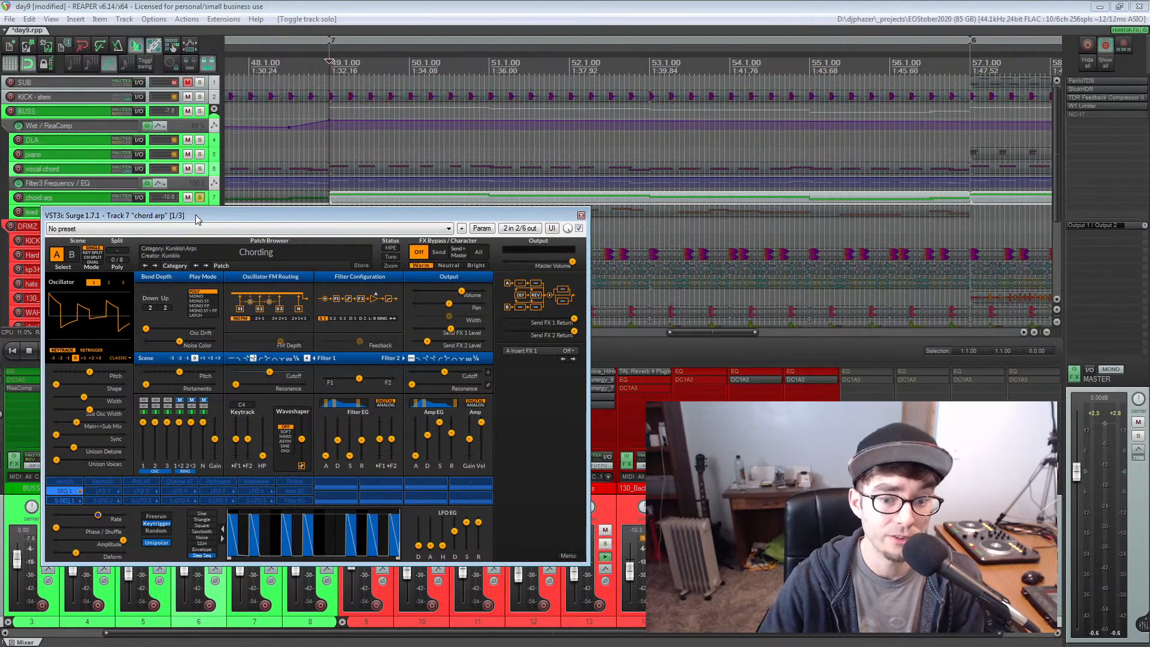
drag(195, 215, 192, 213)
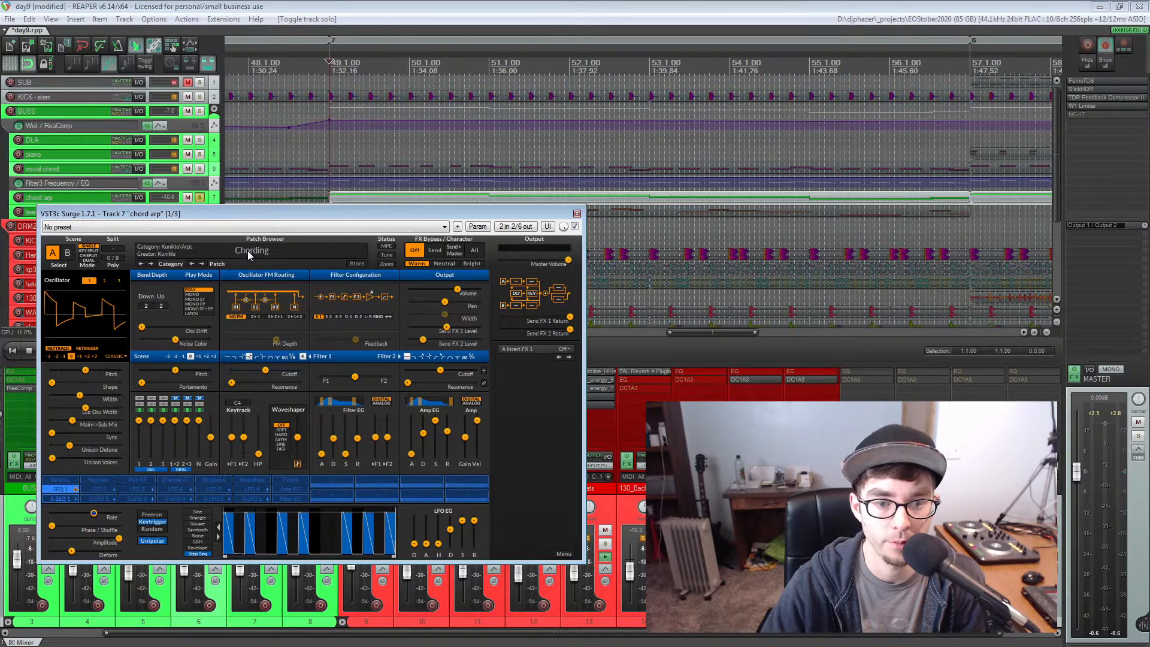
mouse_move(246, 212)
mouse_down()
mouse_move(246, 185)
mouse_move(235, 211)
mouse_up()
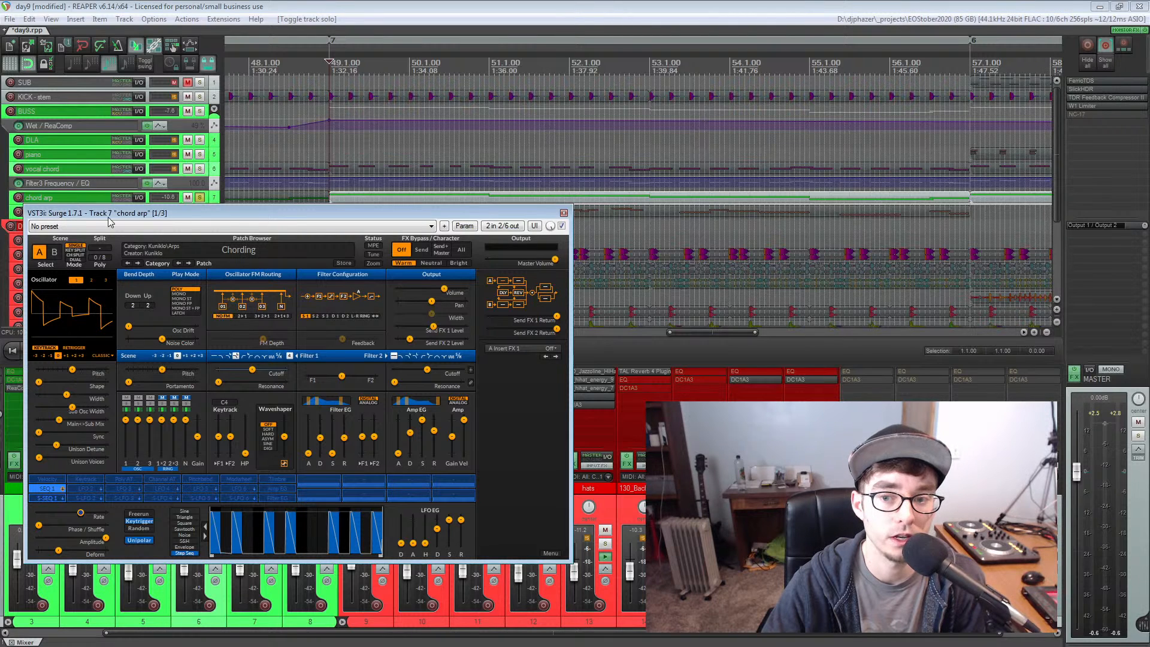
drag(112, 214, 108, 211)
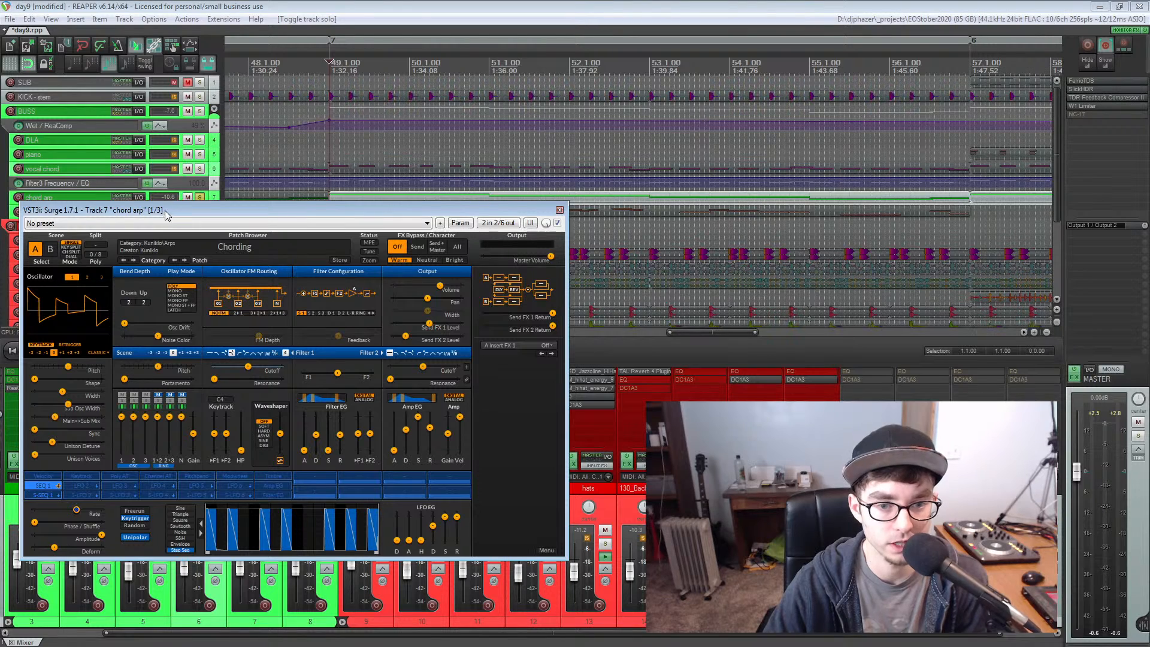
Browse Surge's third-party presets to Chording under Kuniklo's Arps category, keep the current patch, and close the synth
click(231, 249)
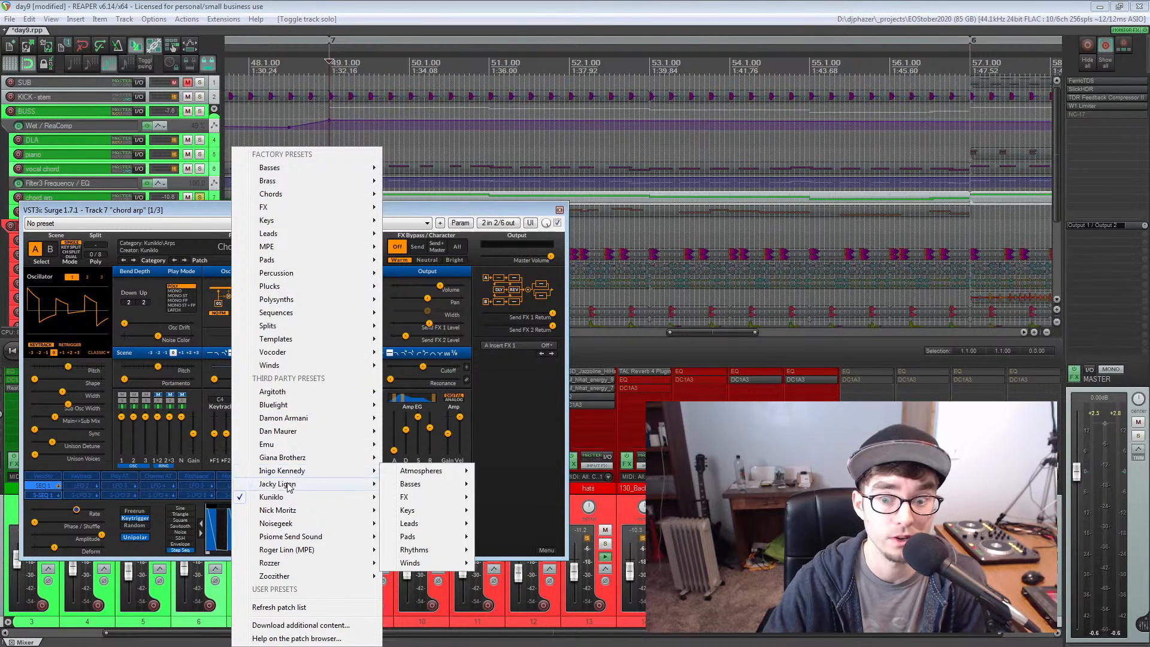
mouse_move(280, 551)
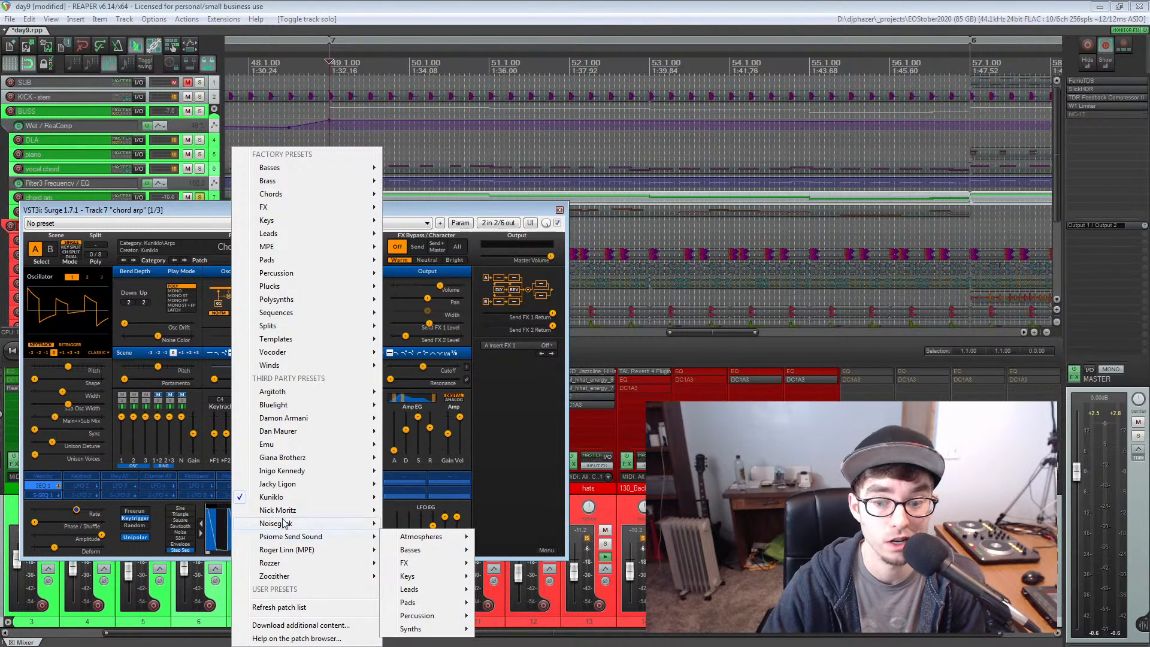
mouse_move(283, 501)
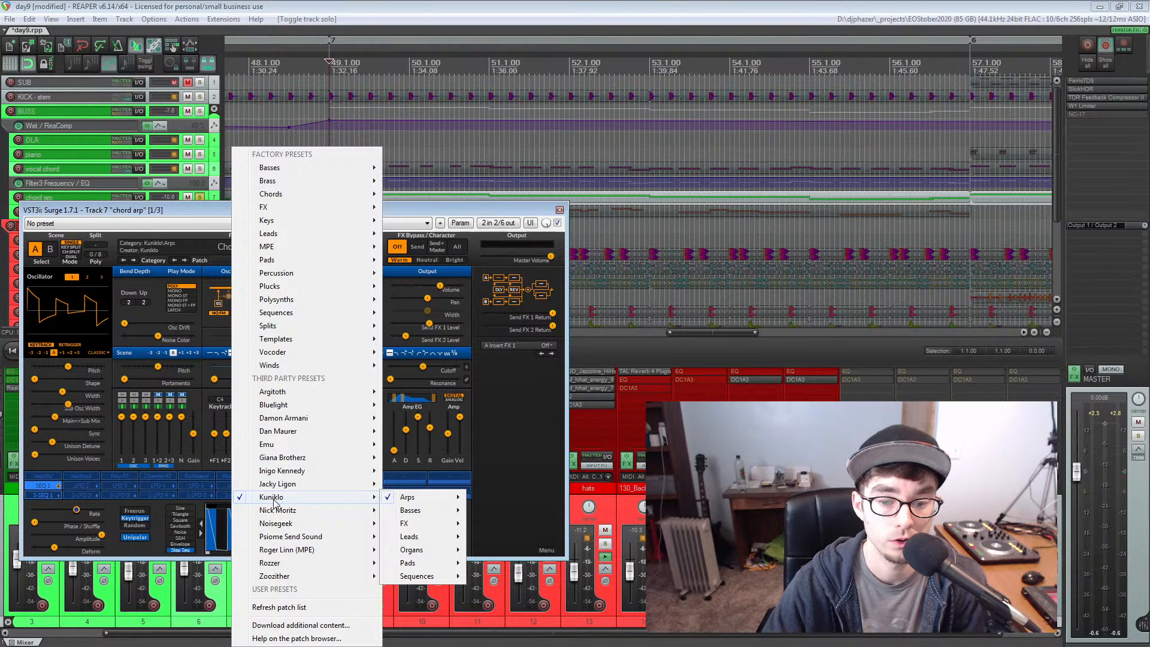
mouse_move(412, 497)
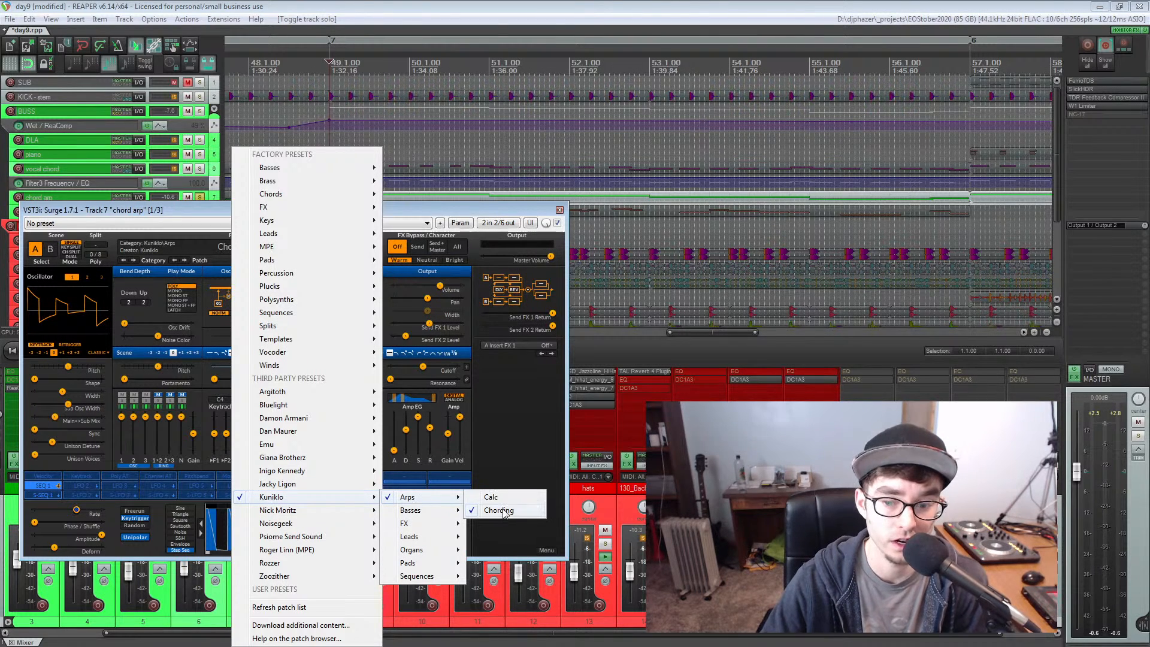
click(406, 212)
click(560, 210)
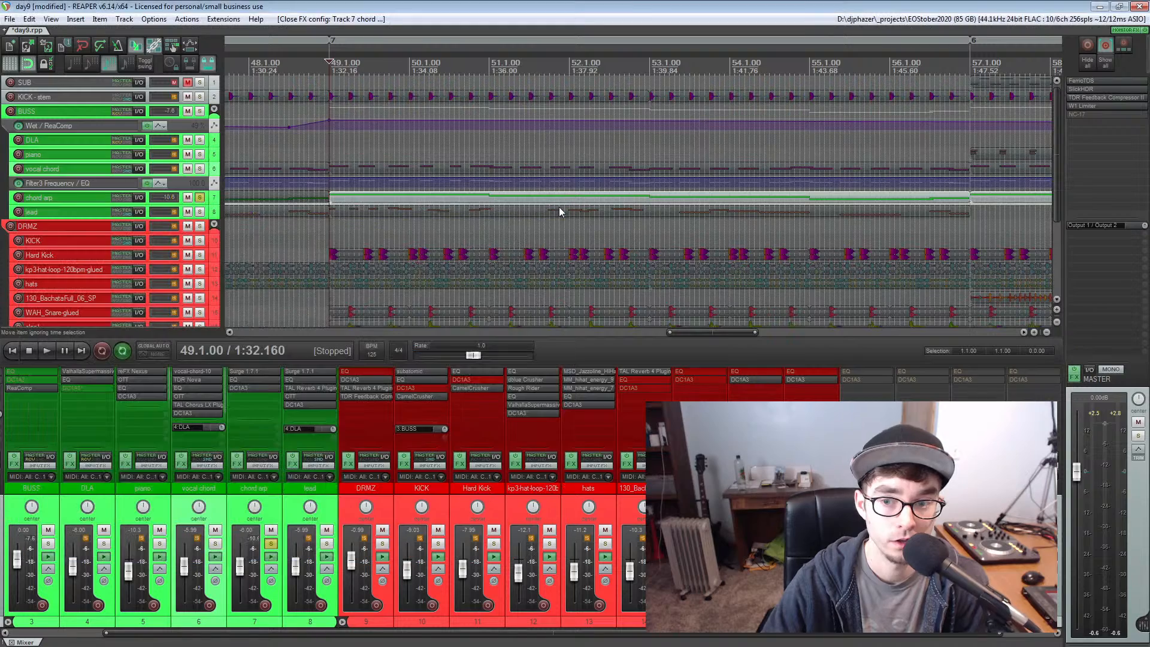
Play the soloed chord arp from measure 49, and reopen its Surge synth to examine the Send FX 1 Delay settings
key(space)
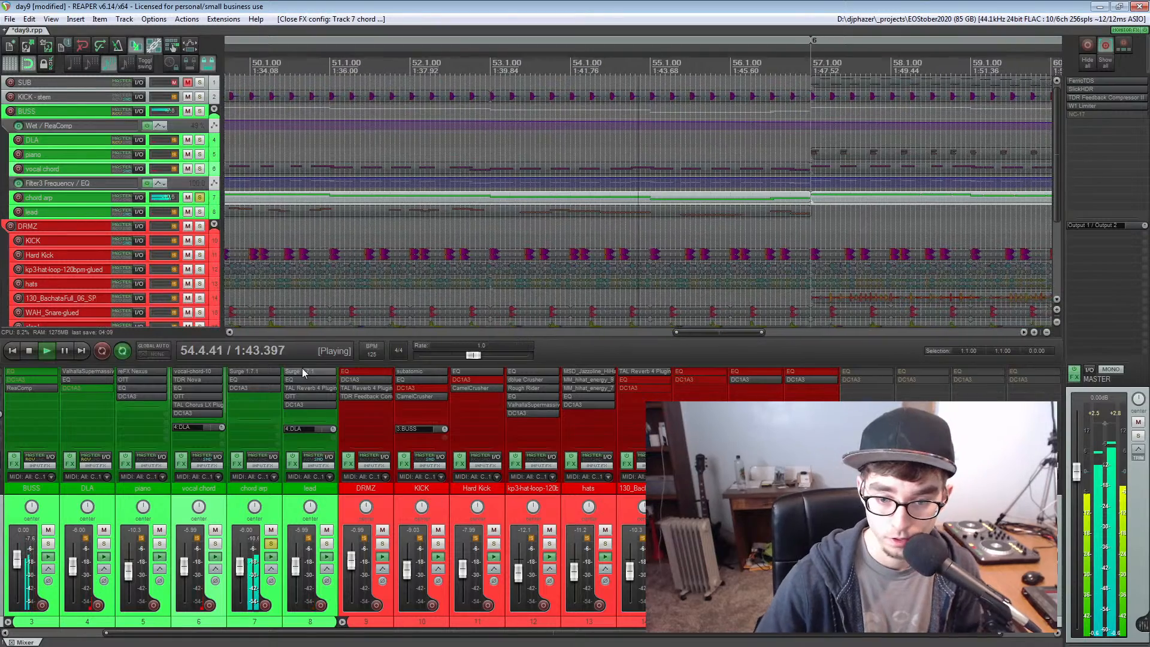
key(space)
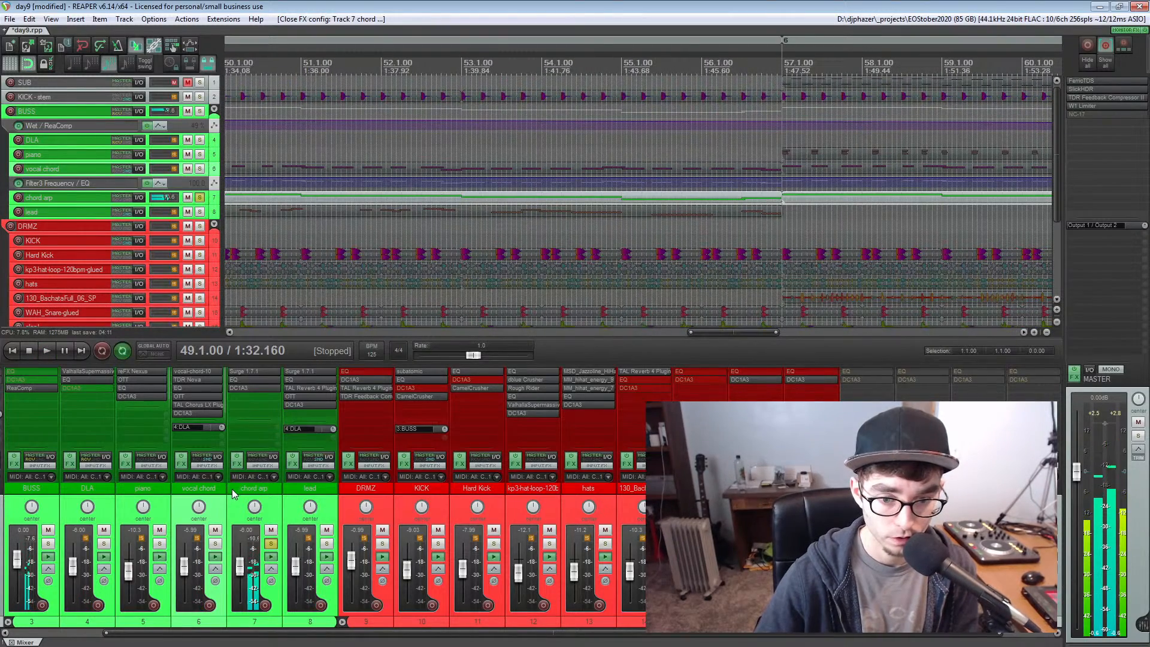
click(256, 375)
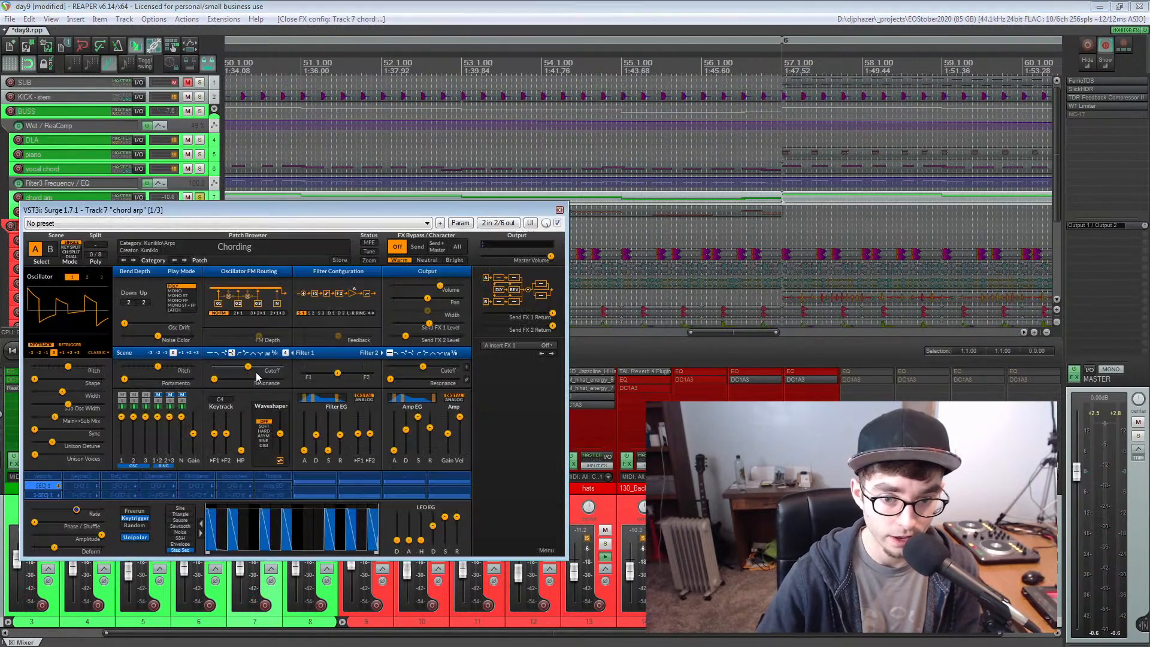
click(498, 293)
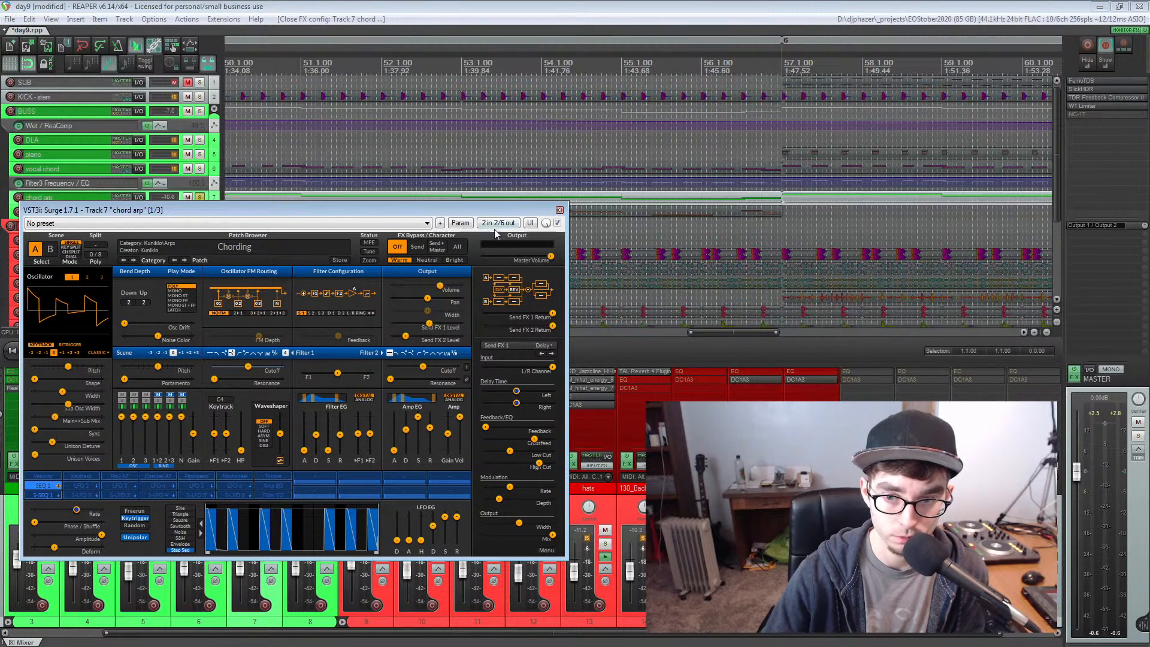
key(space)
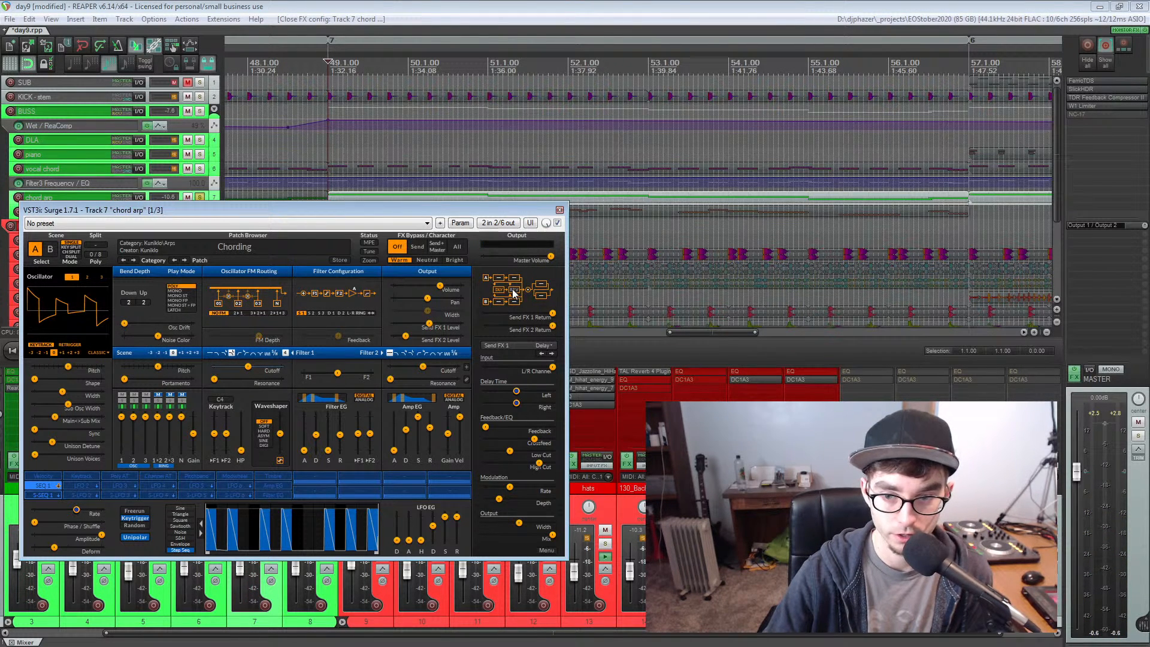
Close the chord arp's synth, solo the lead track, and examine its Surge synth with the Future Sax patch
click(559, 209)
click(199, 212)
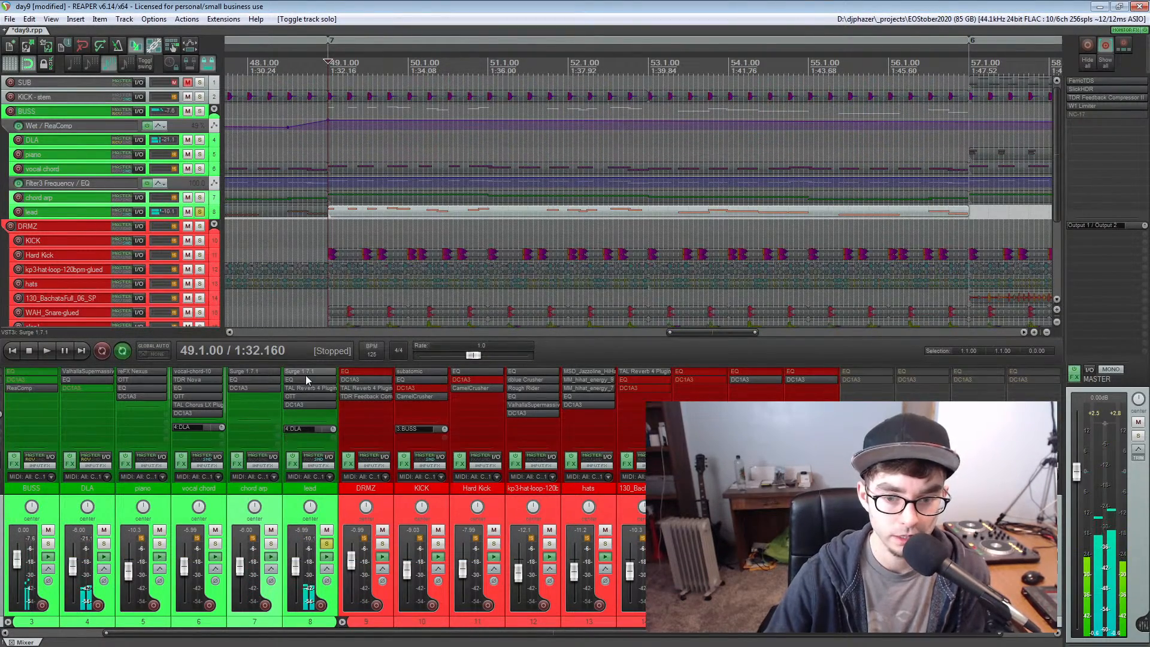
click(305, 374)
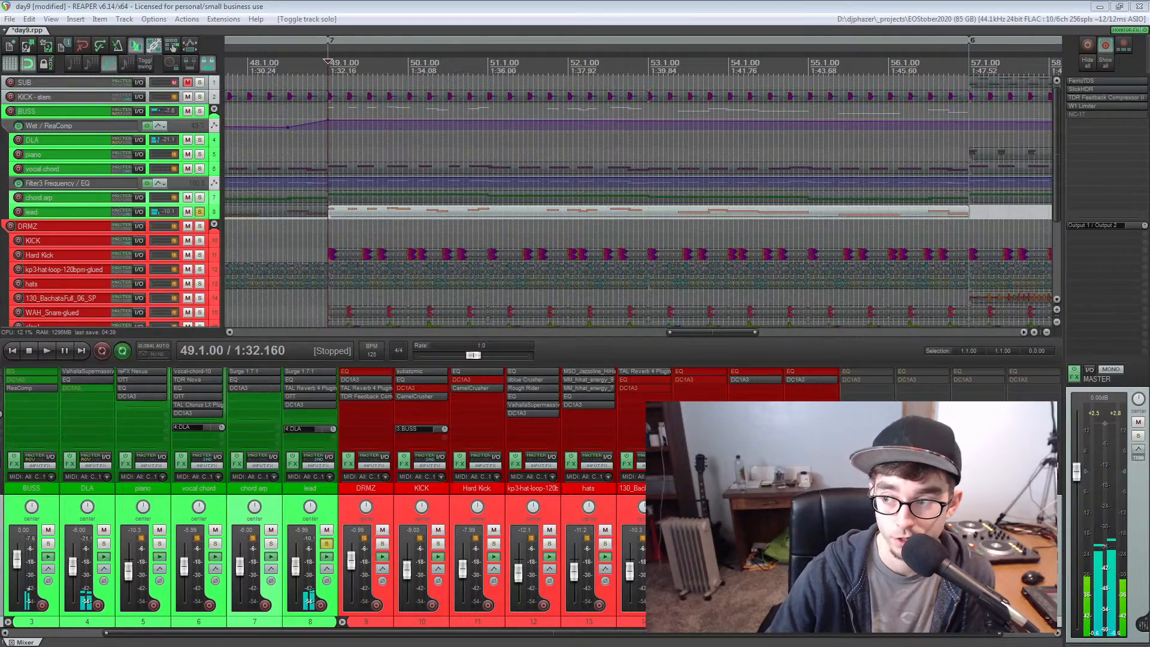
drag(177, 167, 129, 223)
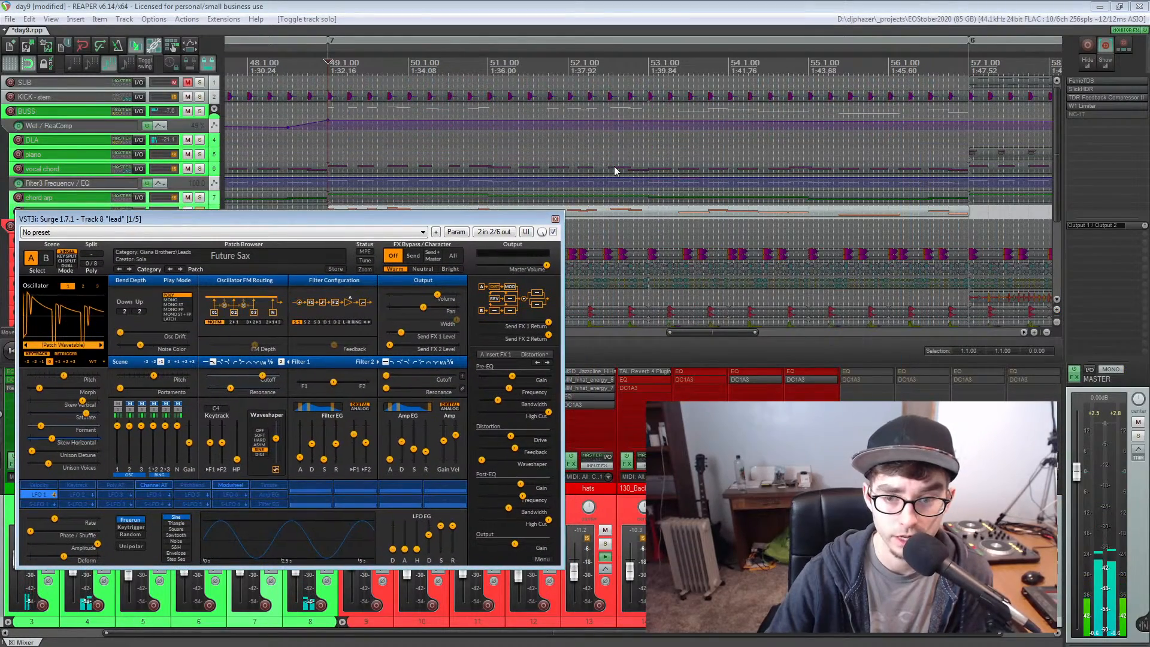
click(555, 219)
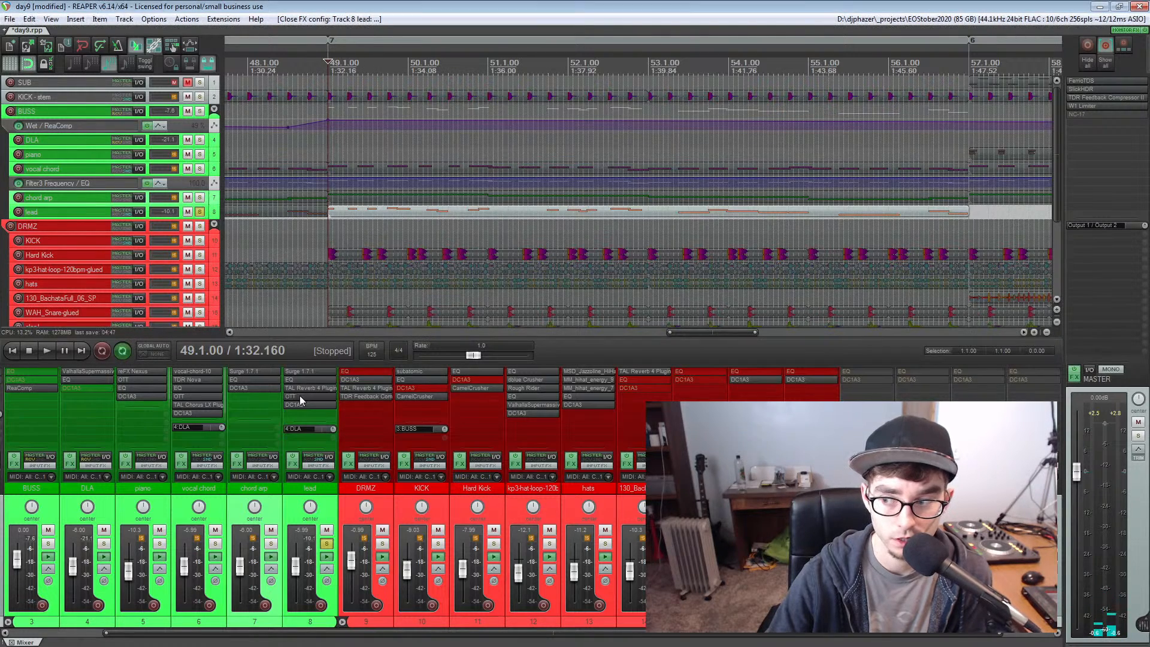
Play the soloed lead from measure 49, stop playback, and unsolo the track
key(space)
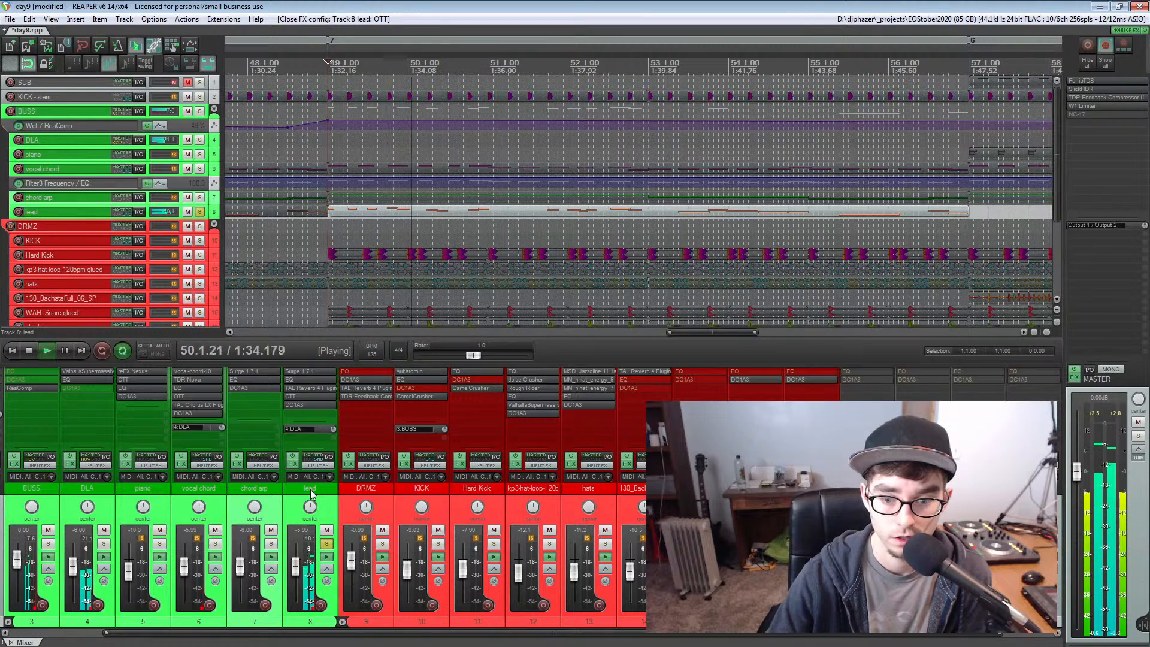
key(space)
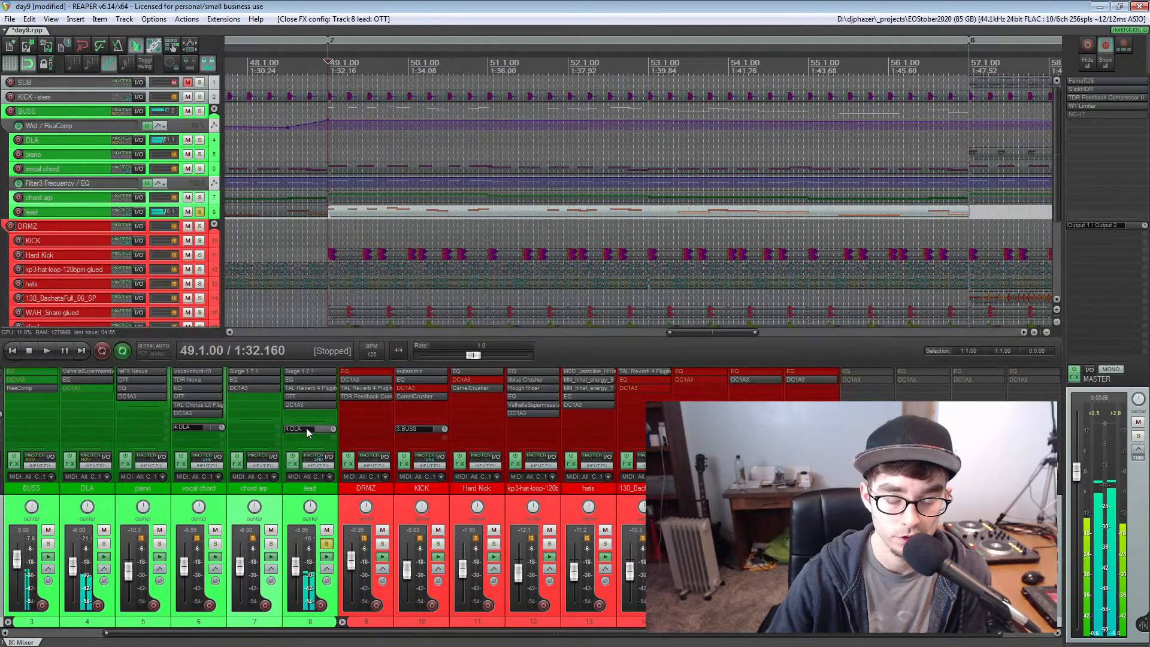
click(326, 543)
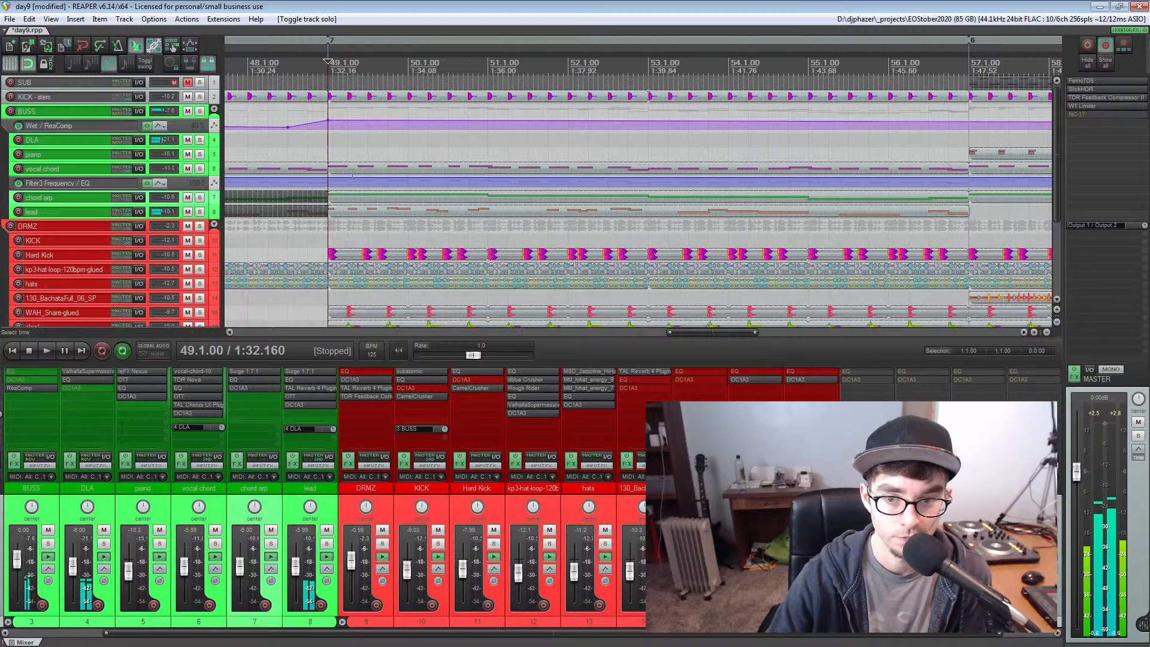
Review the arrangement around the BUSS track's ReaComp wet envelope rise, and play the full mix from just before measure 49
scroll(331, 197, down, 3)
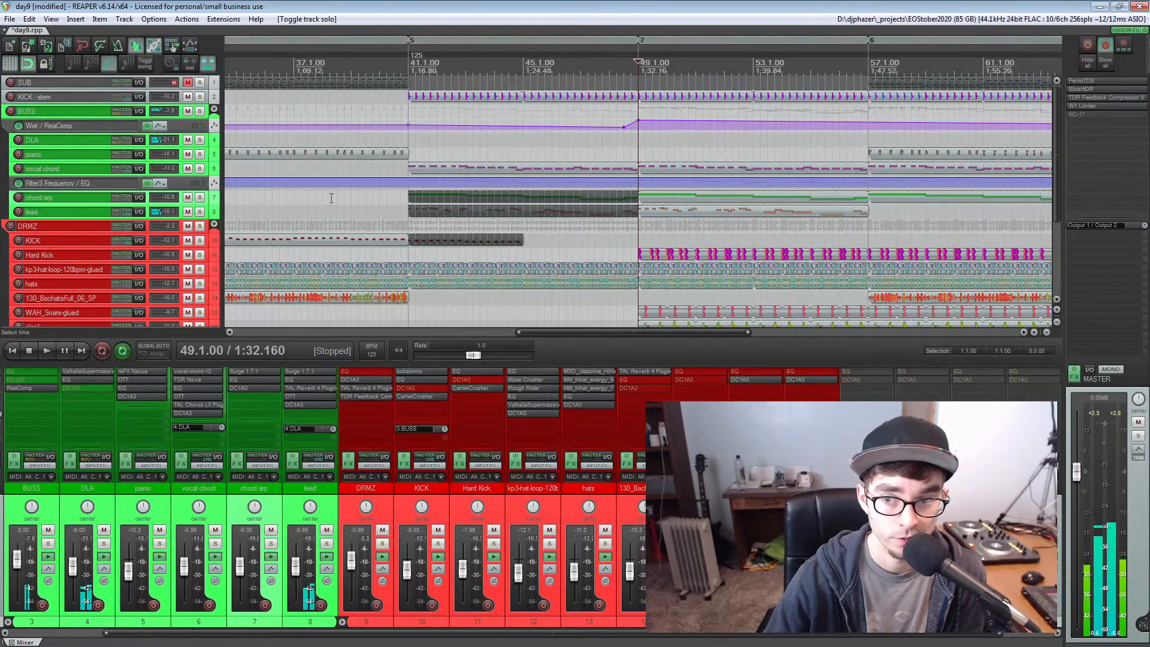
scroll(620, 192, right, 5)
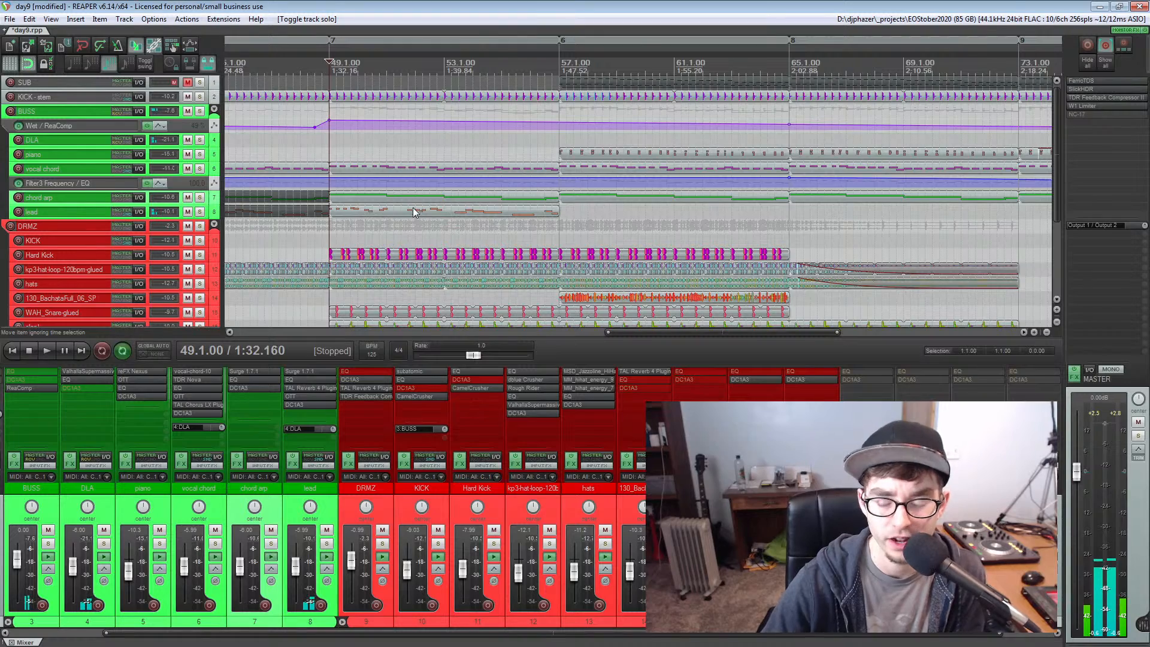
scroll(412, 207, down, 2)
click(760, 209)
scroll(760, 209, down, 2)
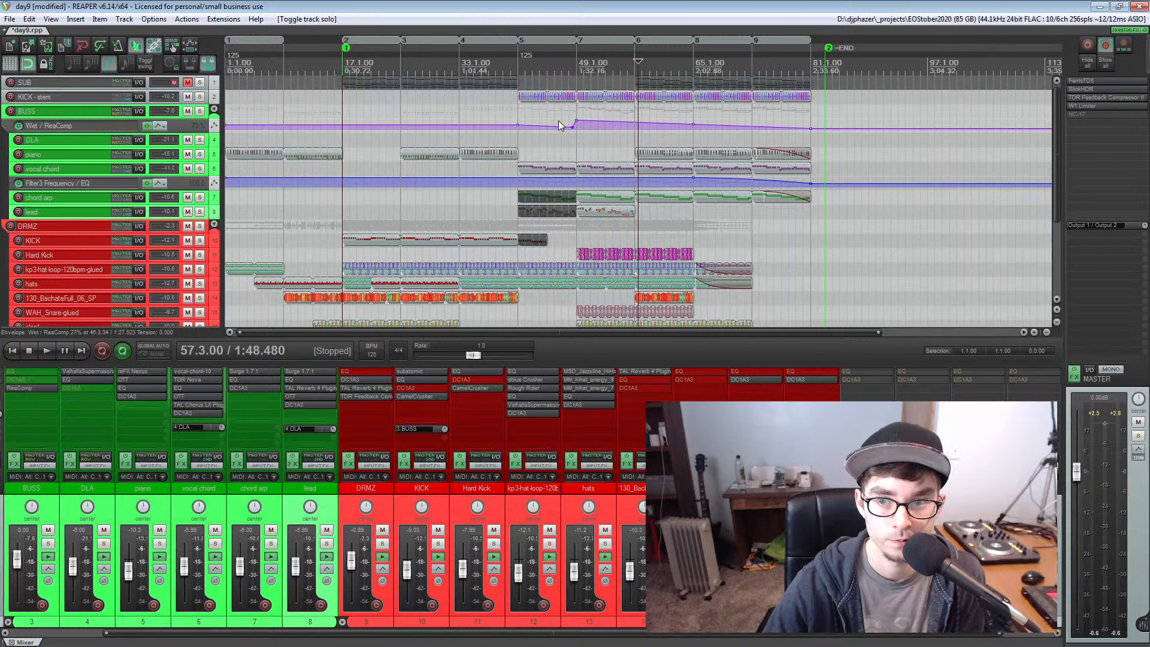
click(582, 114)
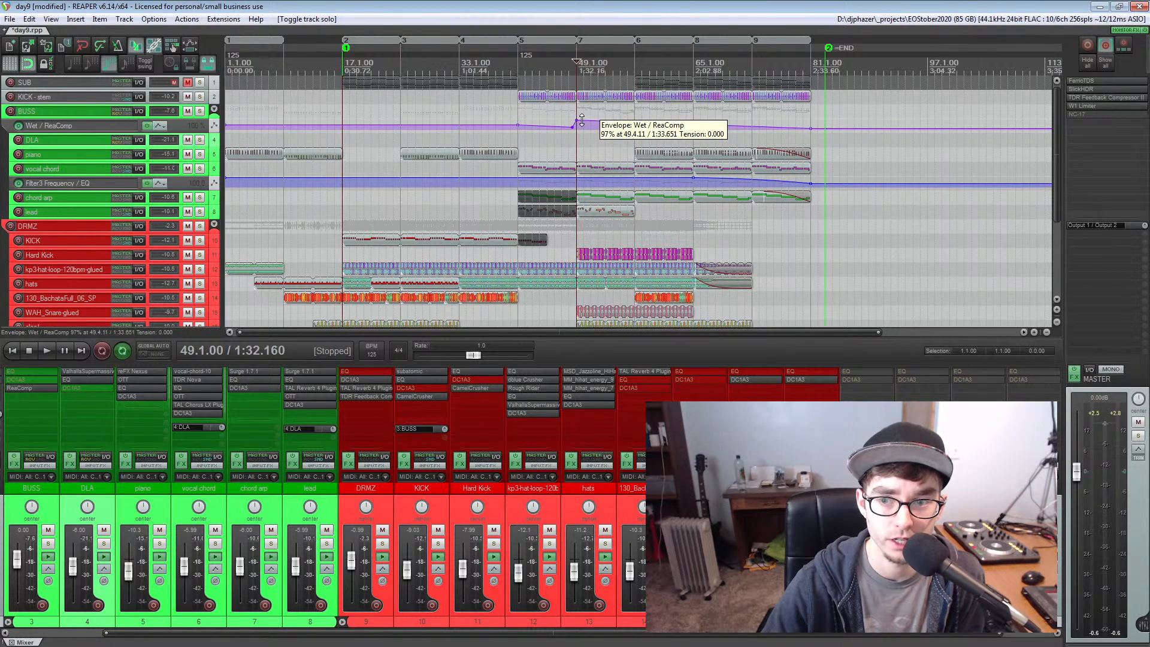
scroll(581, 120, up, 3)
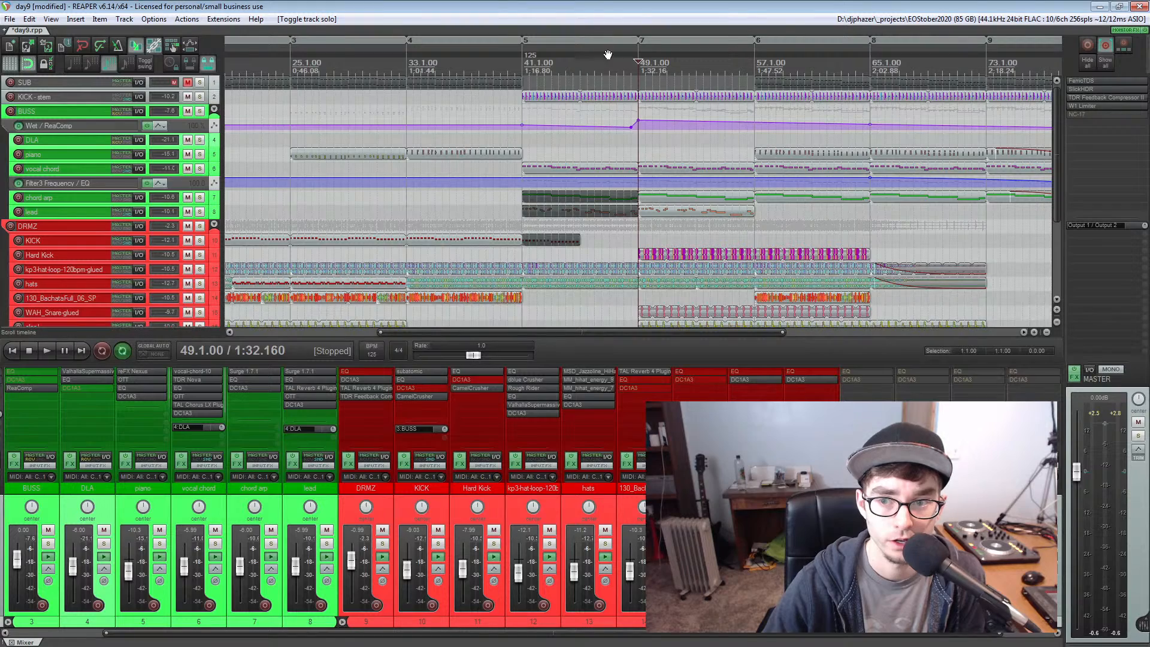
click(624, 66)
key(space)
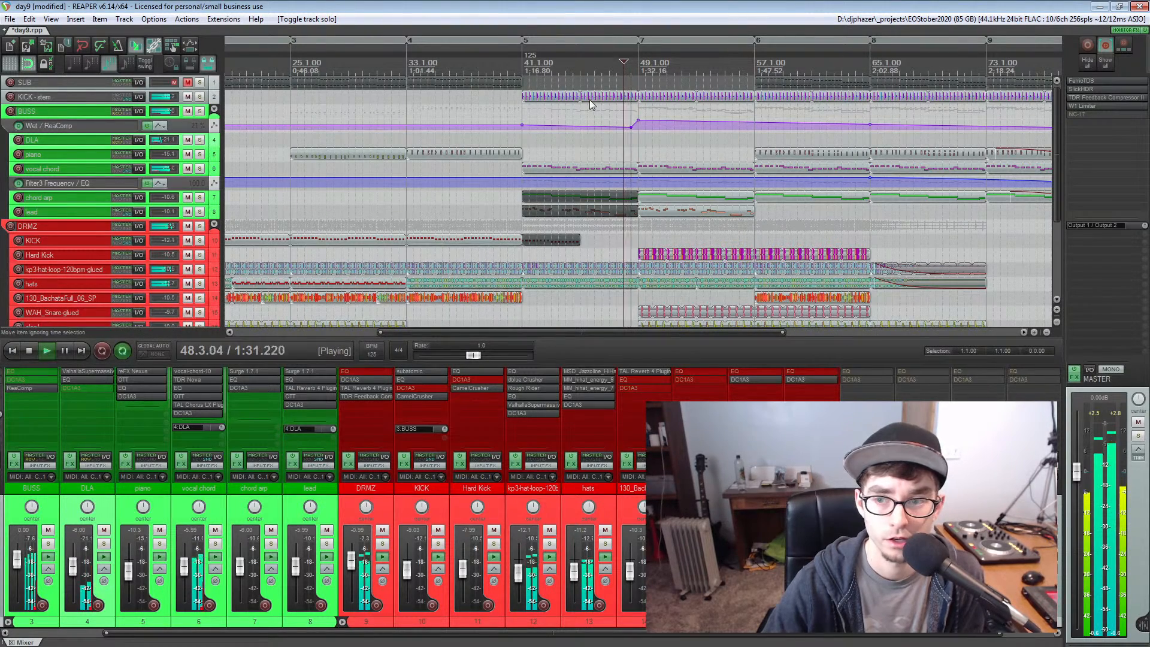
Examine the arrangement from measure 49 onward during playback, from the SUB track down to the clap tracks
scroll(652, 138, down, 2)
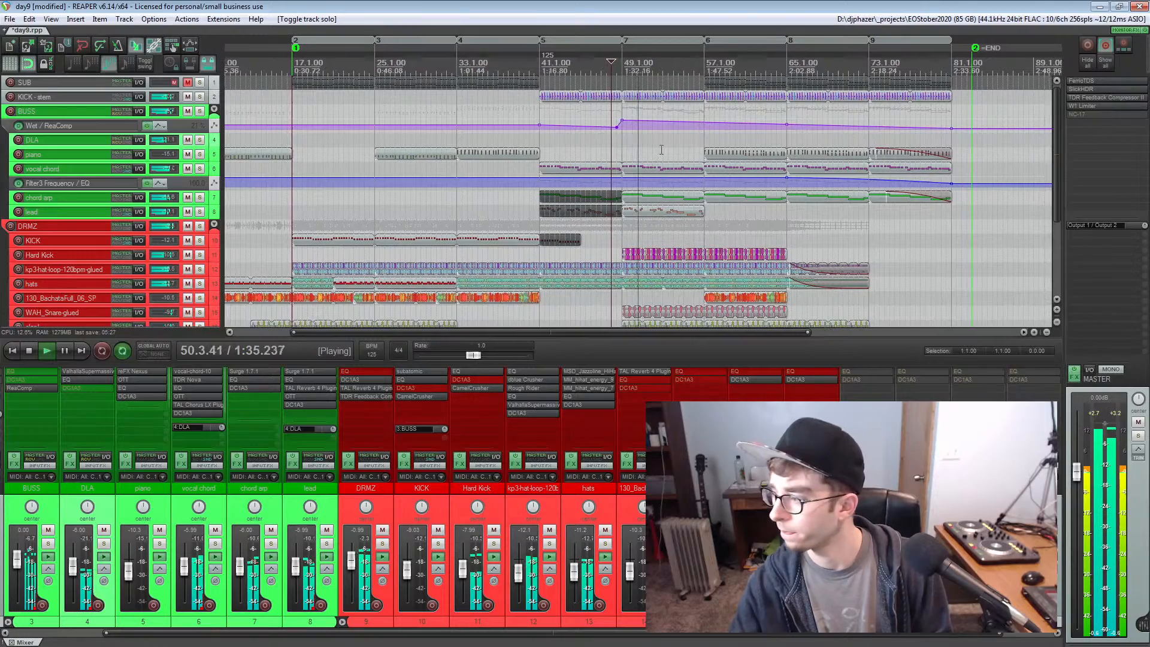
scroll(689, 159, down, 4)
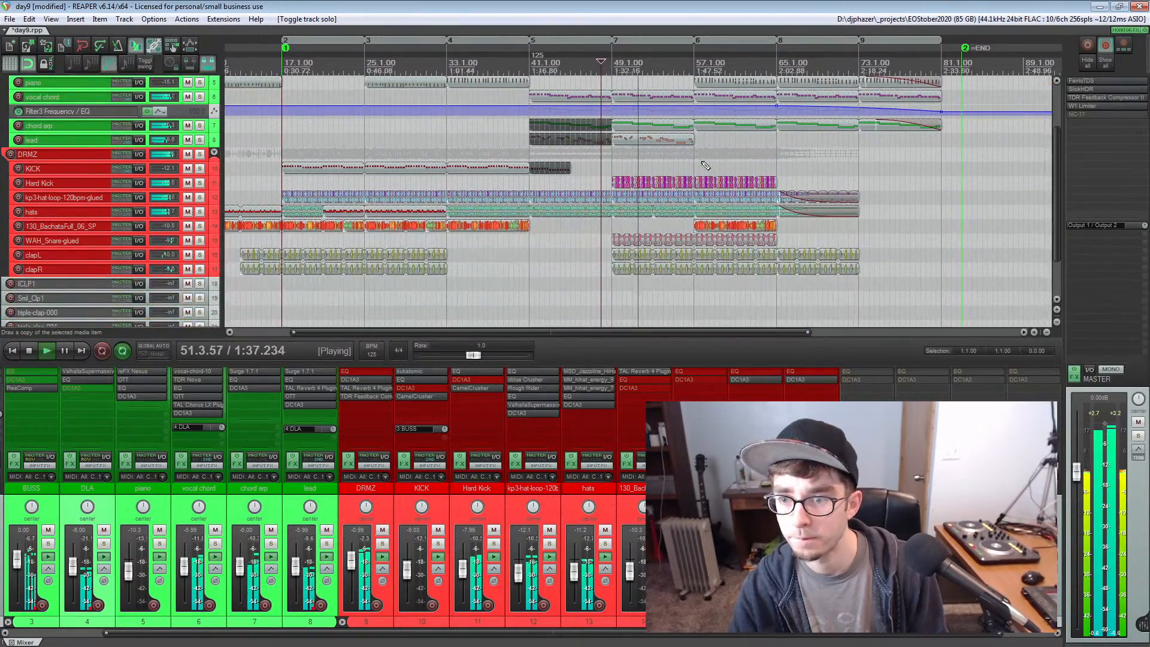
scroll(707, 163, up, 4)
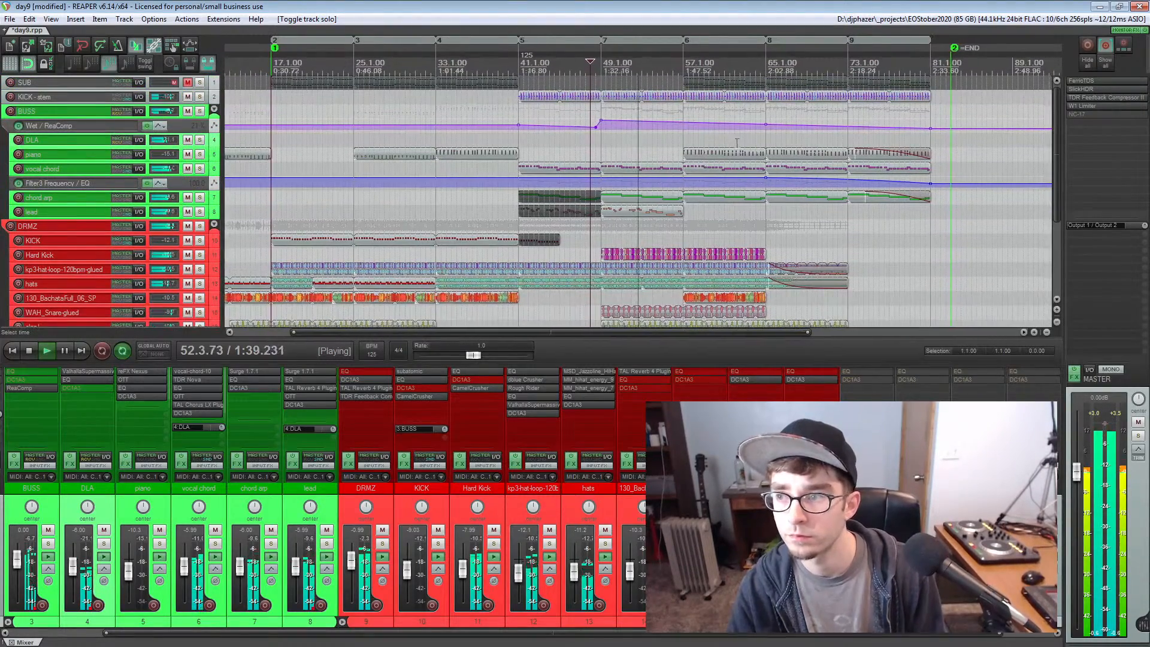
scroll(736, 143, up, 2)
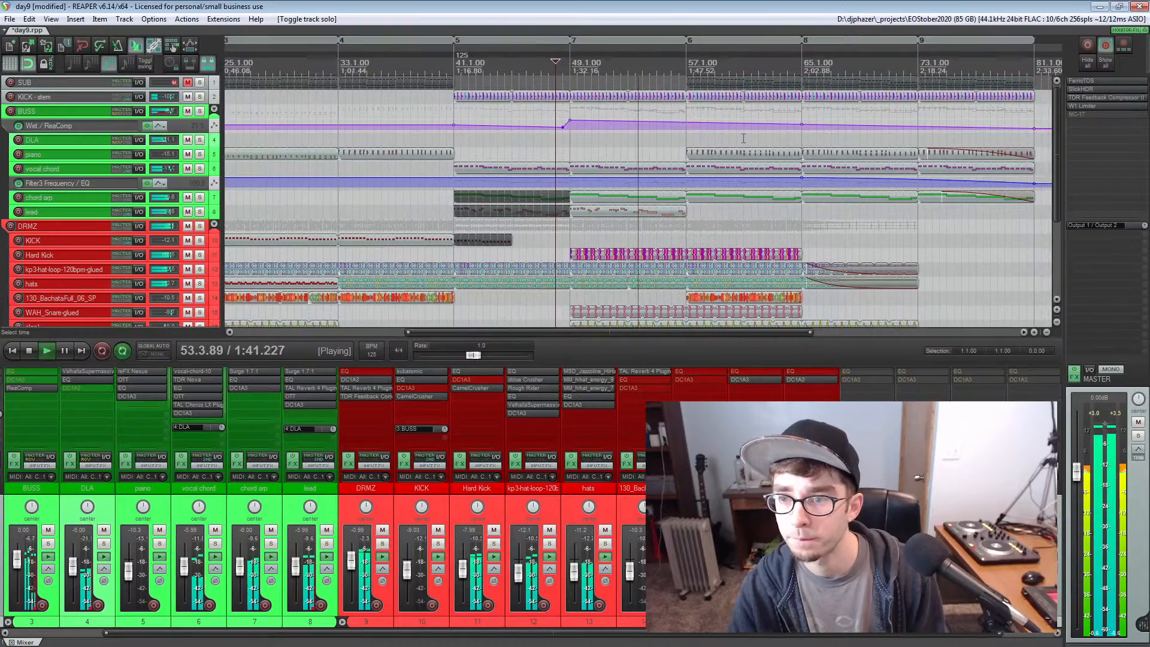
click(740, 140)
scroll(743, 139, up, 2)
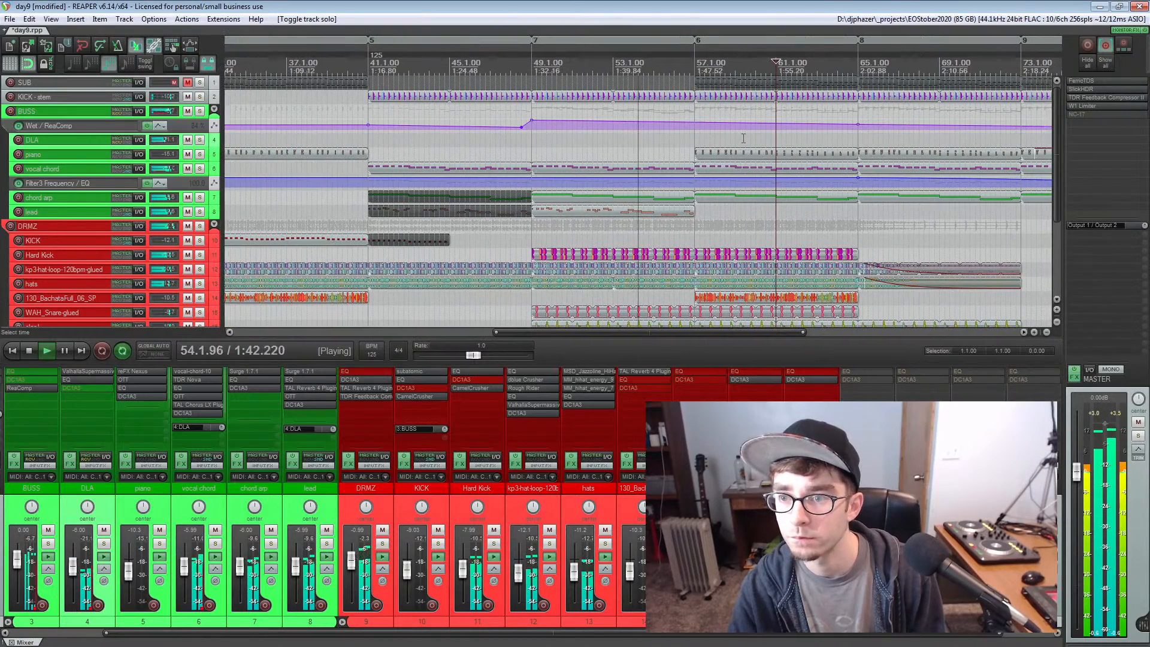
Solo and unsolo the BUSS group and the DRMZ group in turn during playback, and stop
click(199, 111)
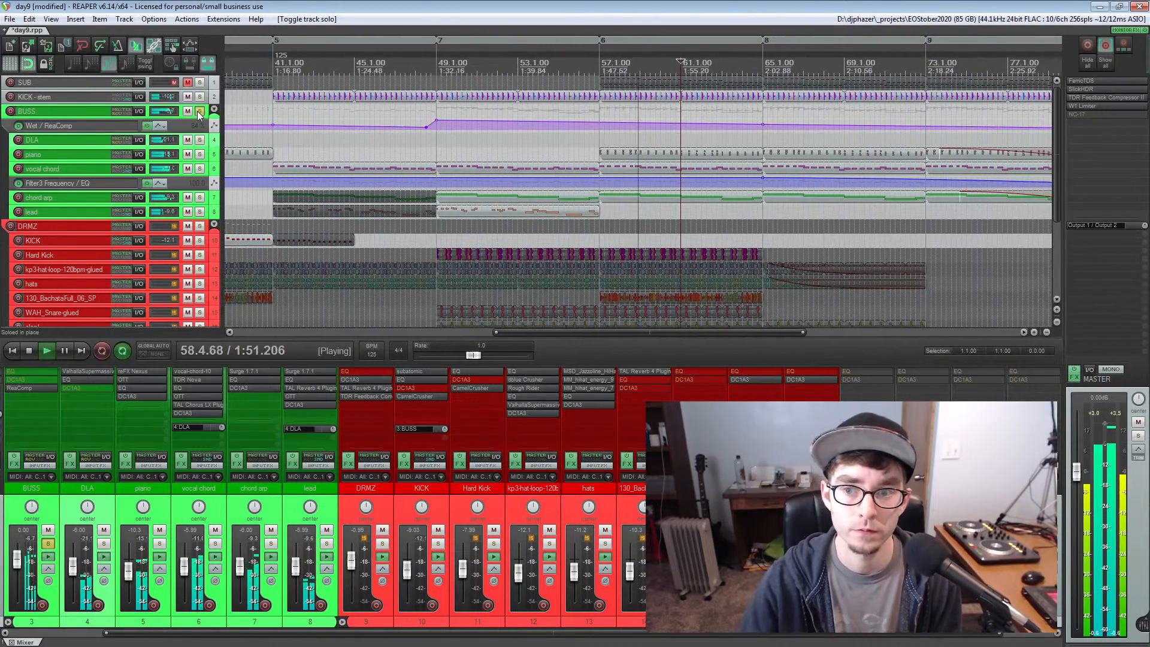
click(199, 111)
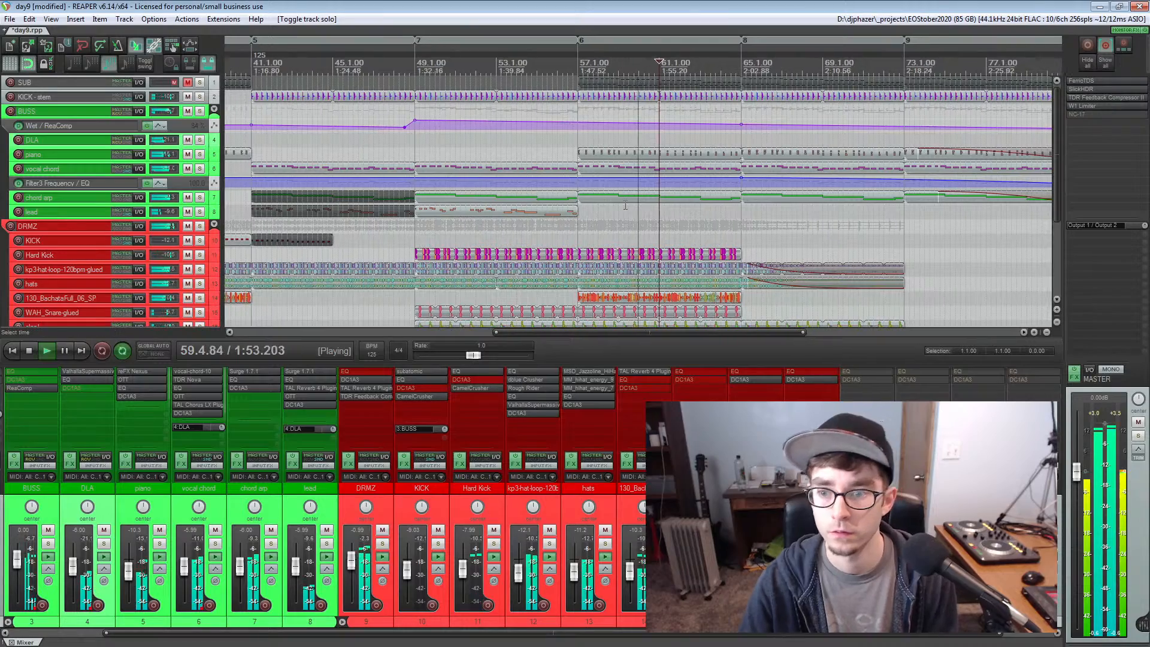
scroll(539, 216, down, 4)
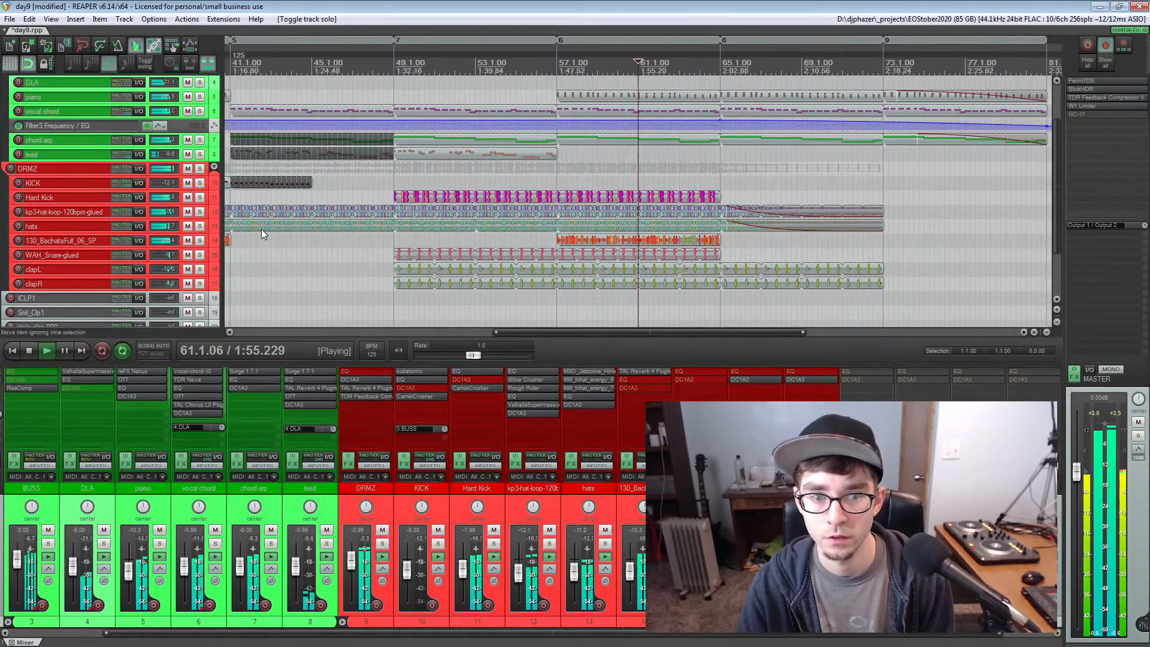
click(199, 169)
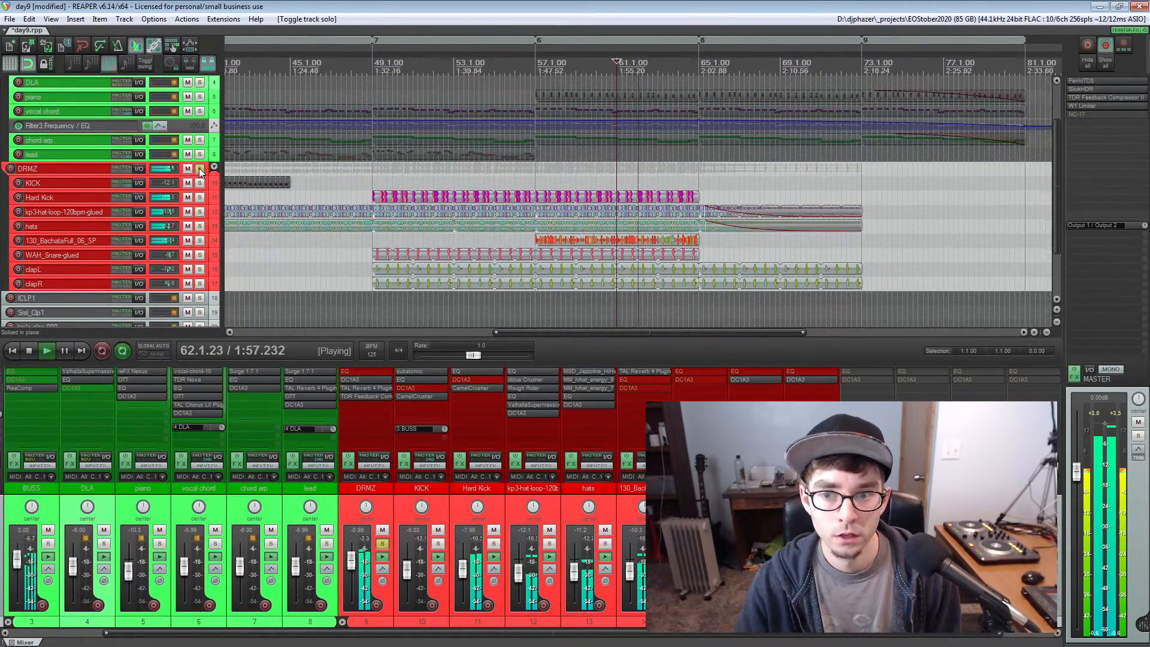
click(199, 169)
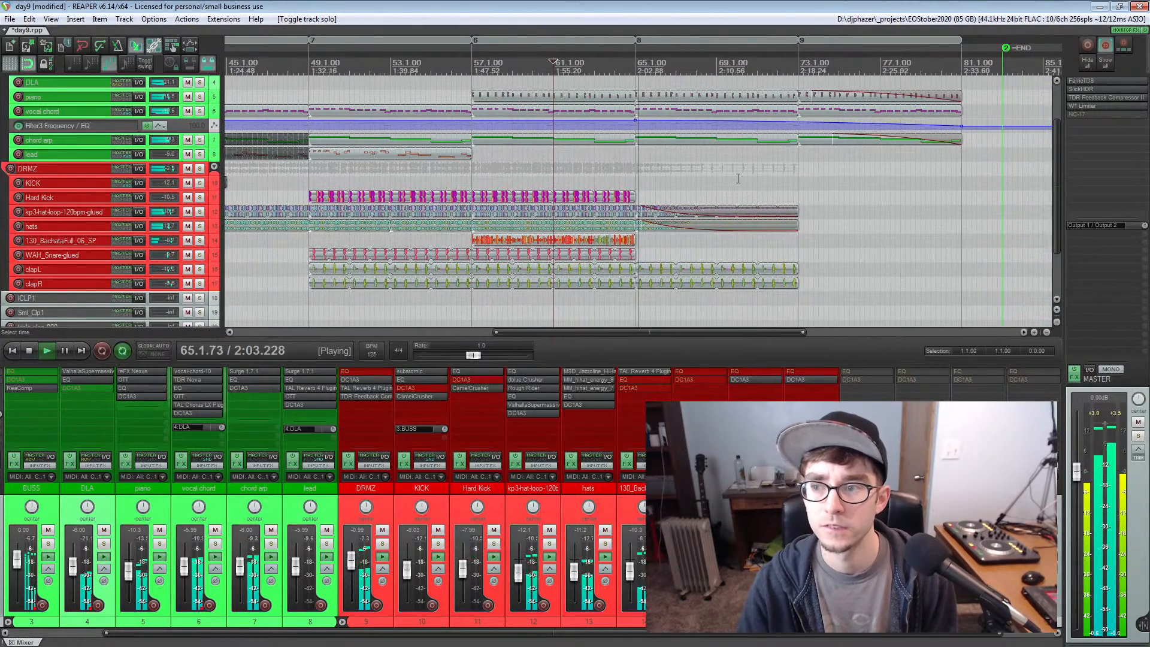
scroll(738, 179, up, 4)
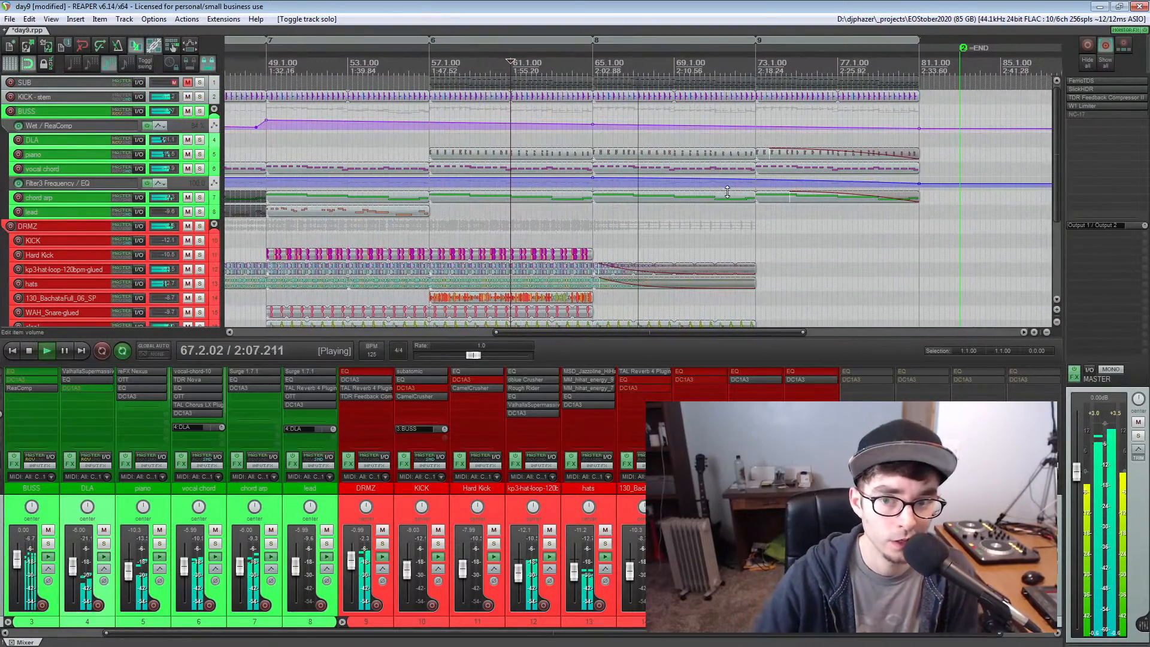
key(space)
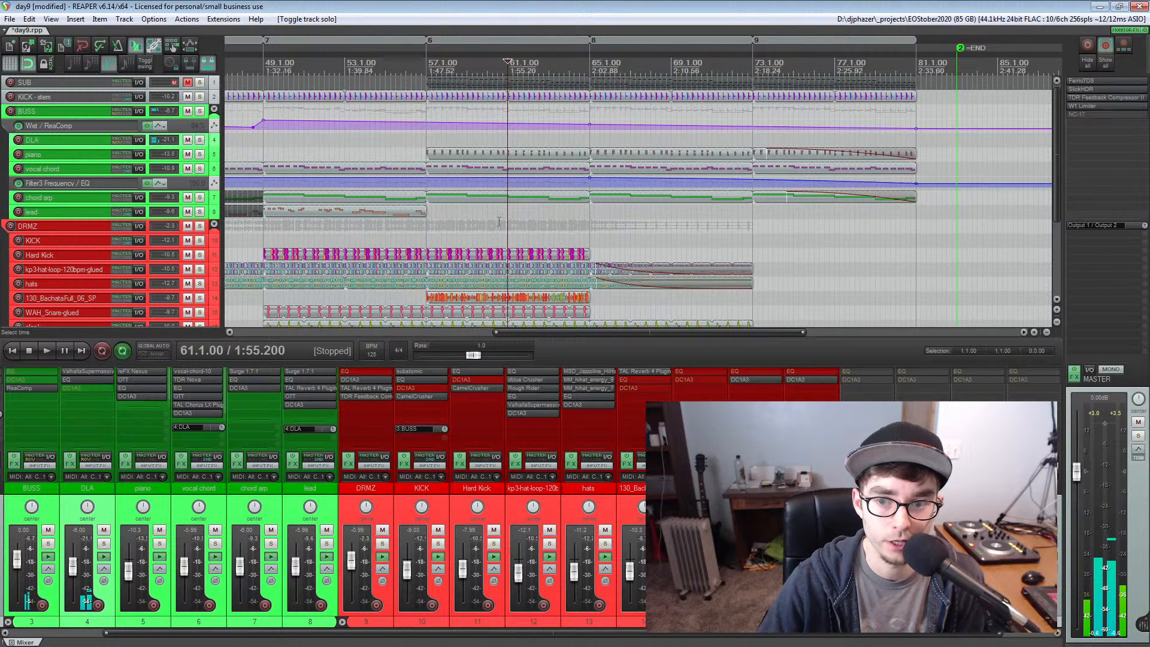
Play the soloed Hard Kick track from measure 49, stop playback, and unsolo the track
click(426, 228)
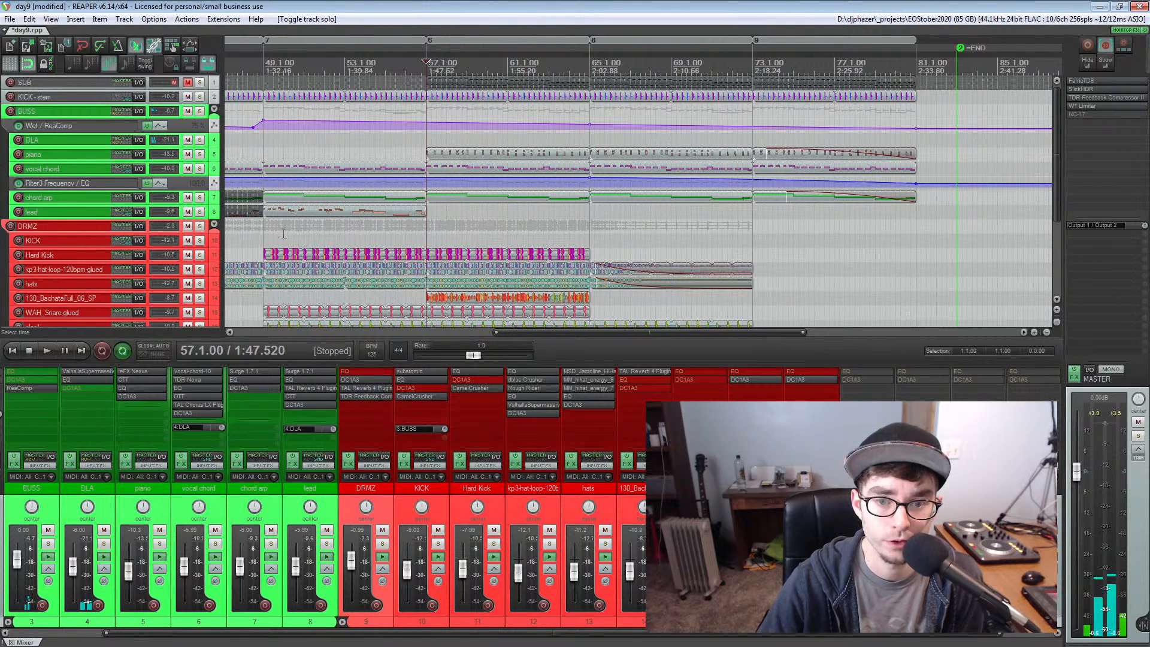
click(264, 236)
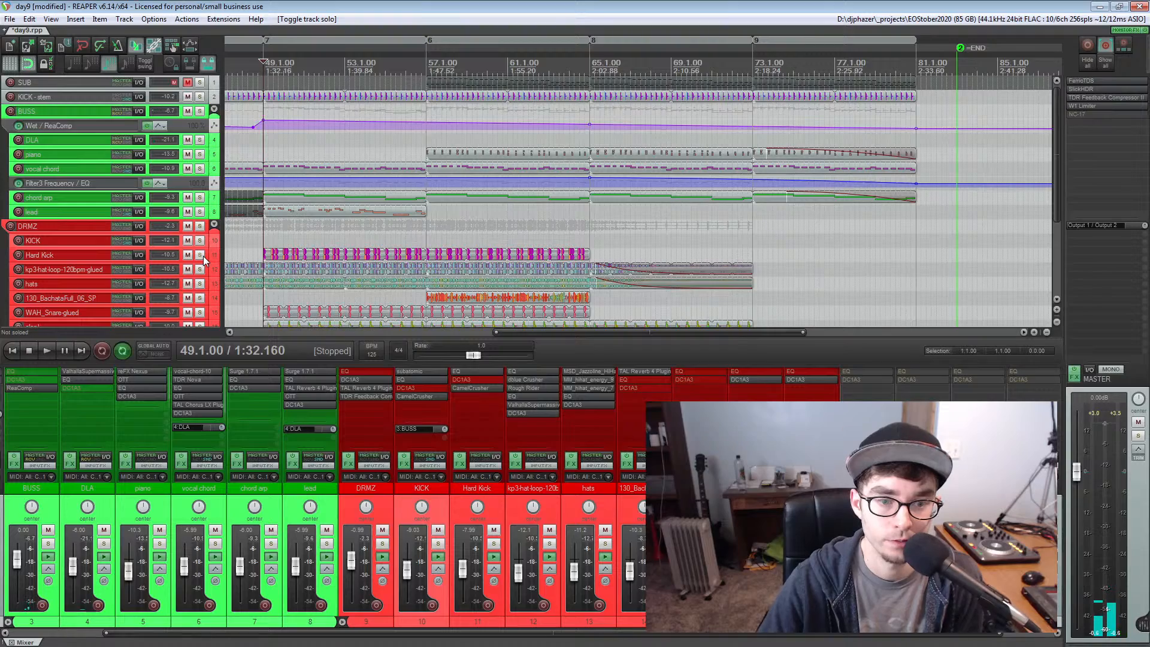
click(202, 255)
scroll(663, 257, up, 5)
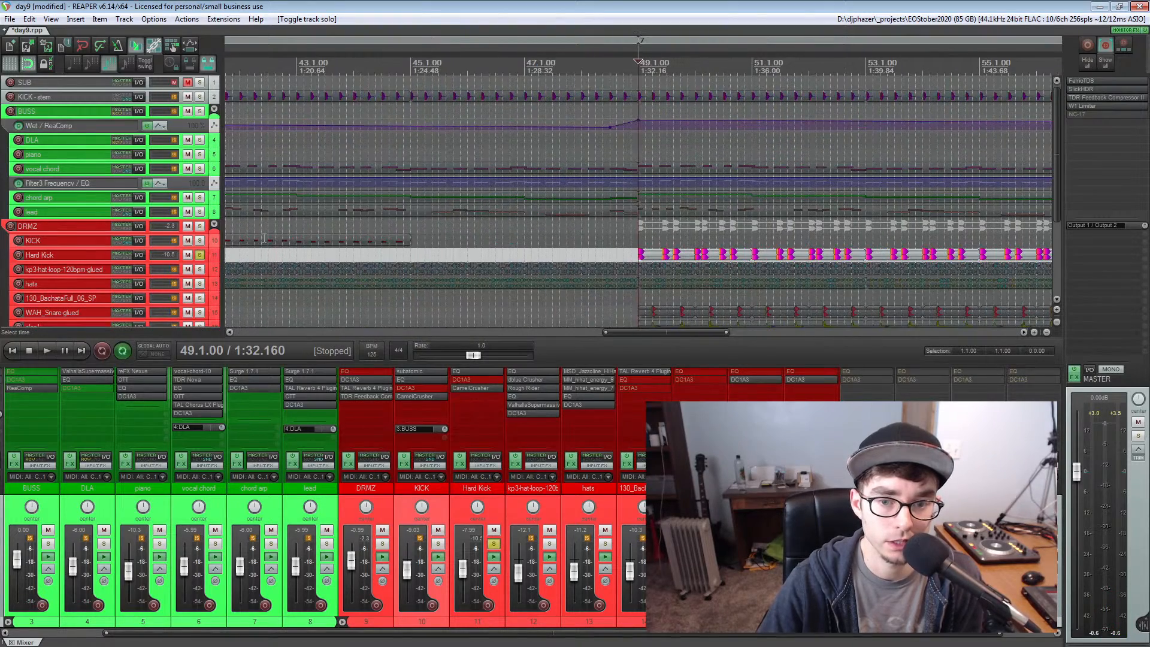
key(space)
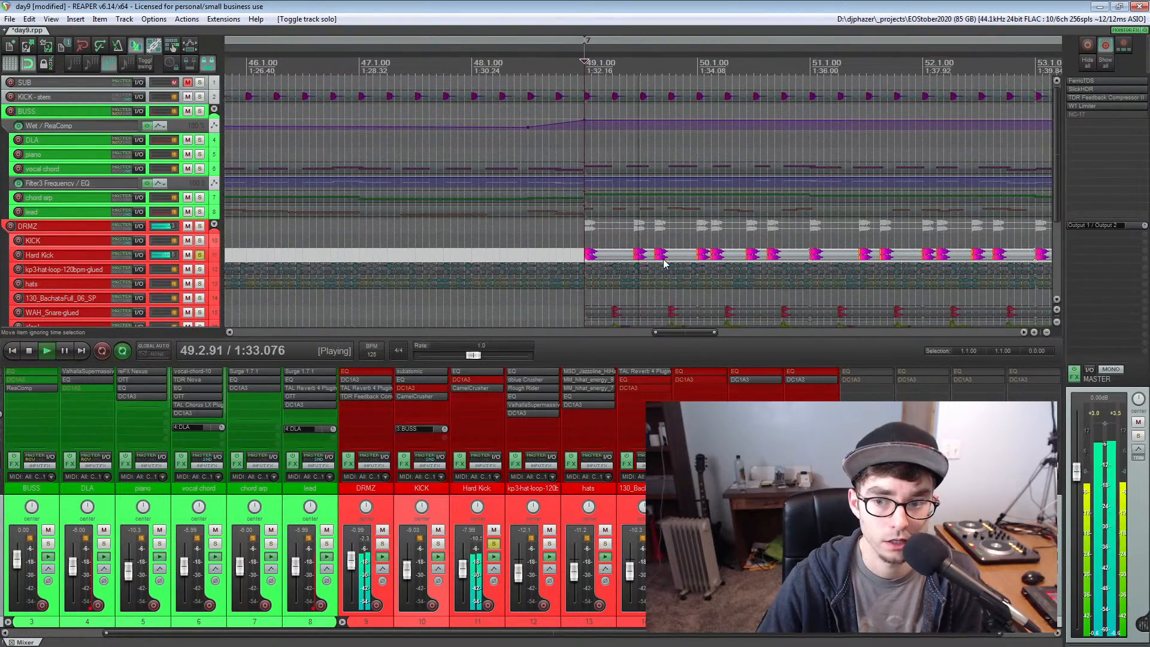
key(space)
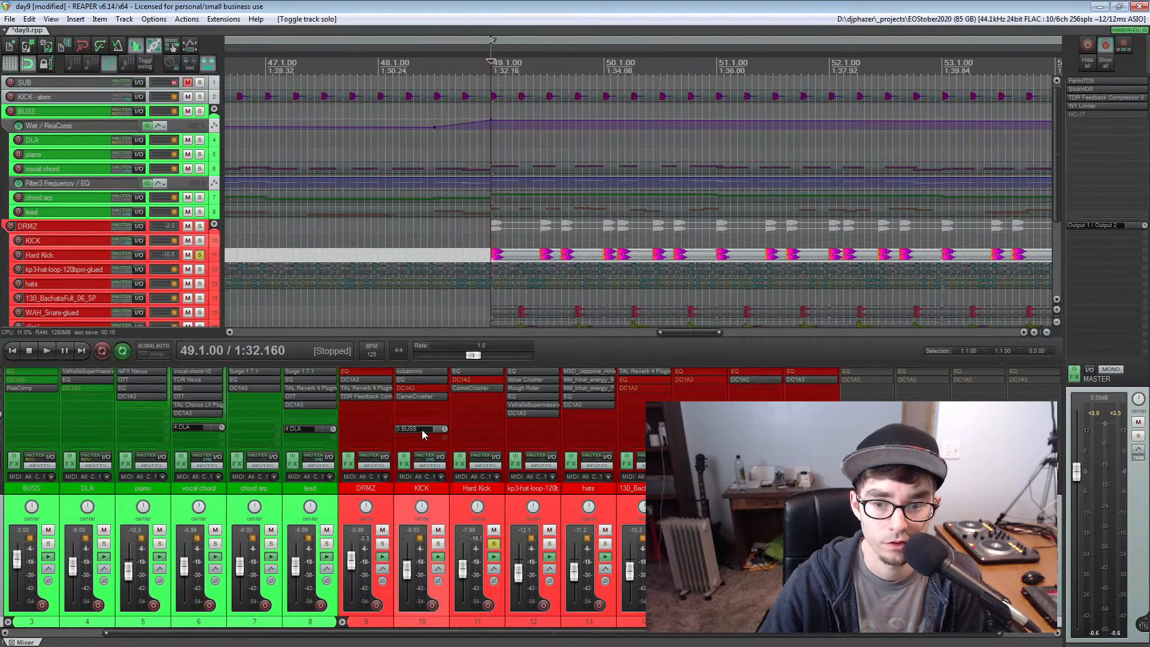
scroll(521, 237, down, 8)
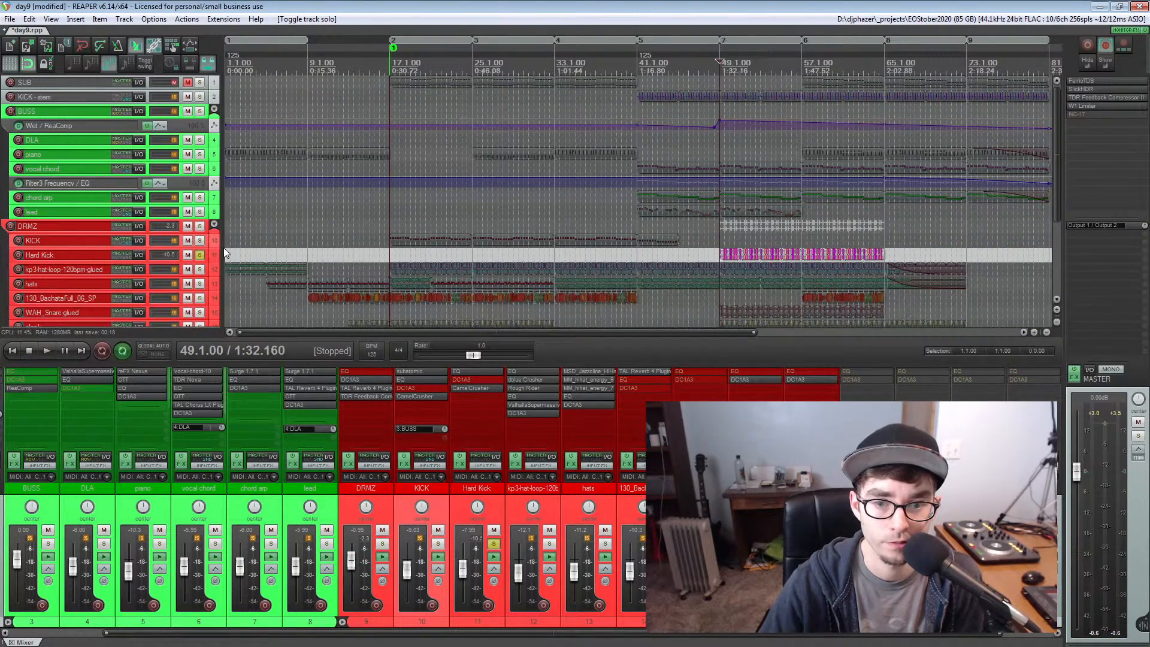
click(200, 255)
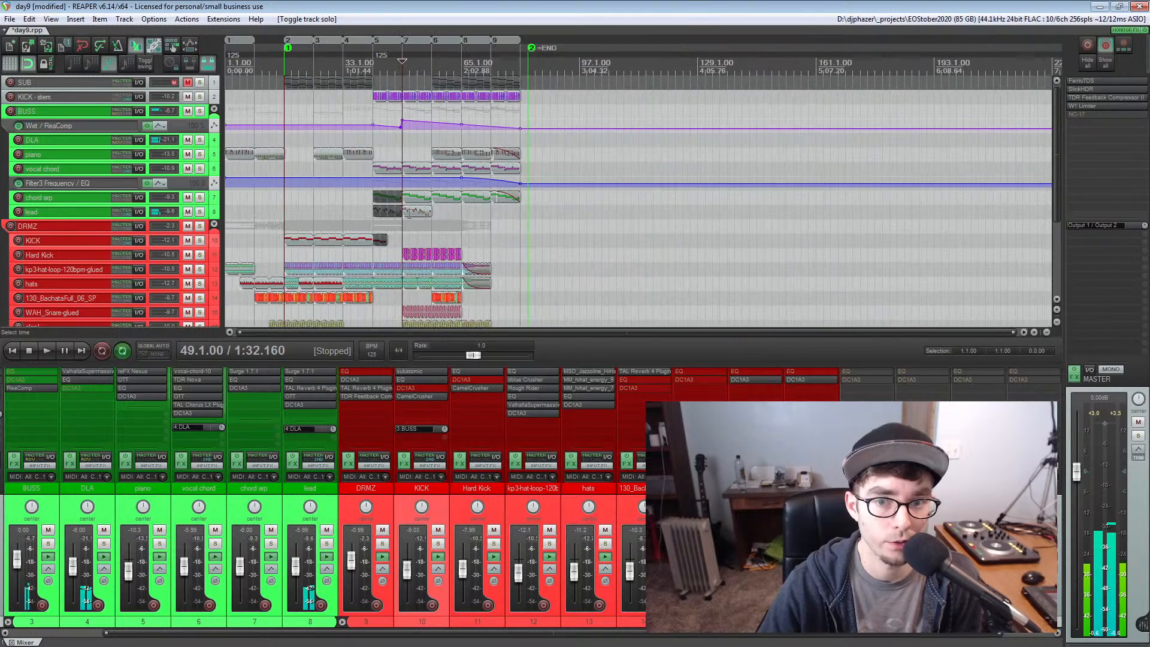
Start a new project, discarding the unsaved changes to day9.rpp
scroll(458, 177, down, 3)
click(9, 46)
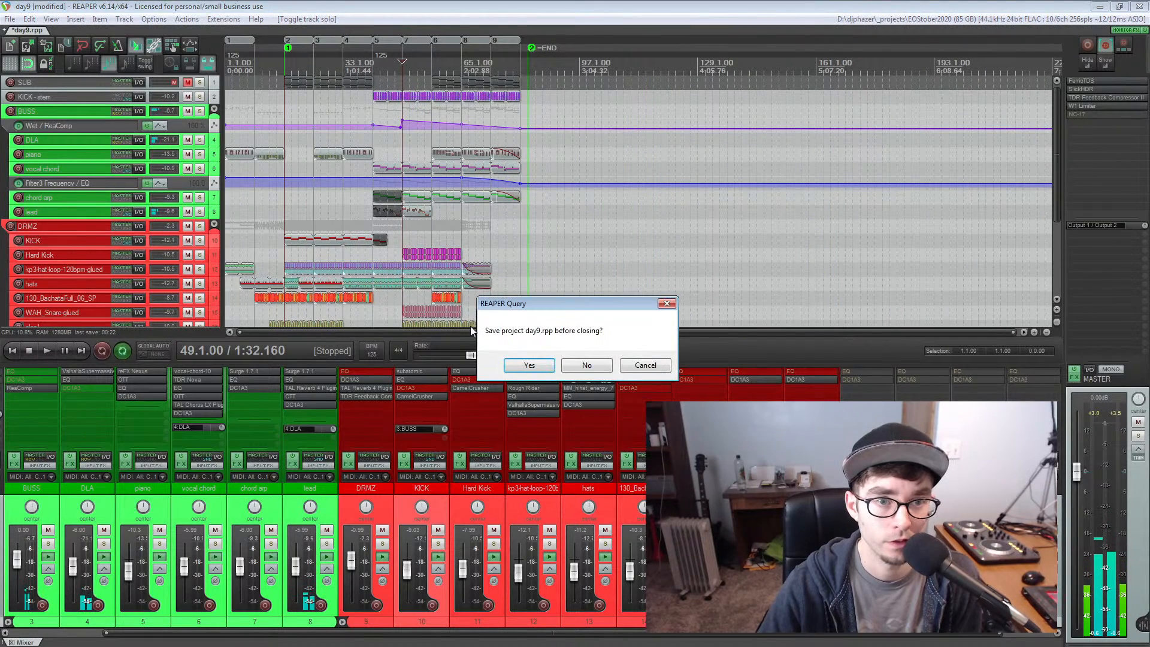
click(586, 366)
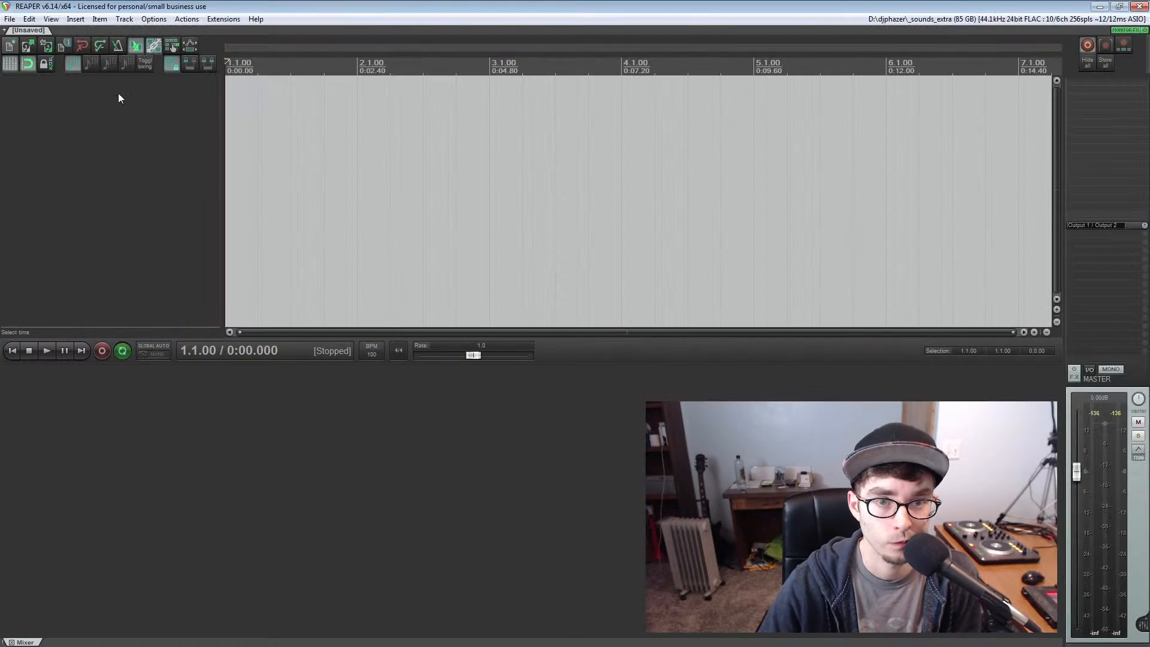
Browse the recent projects without opening one, and switch away from REAPER
click(7, 18)
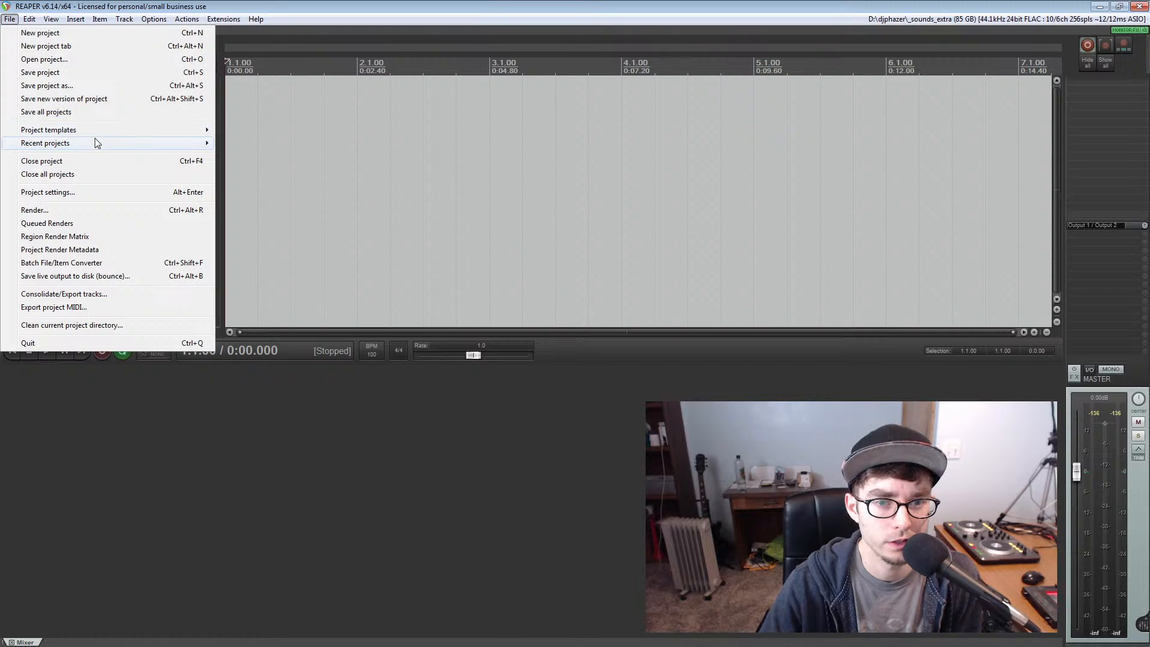
mouse_move(95, 139)
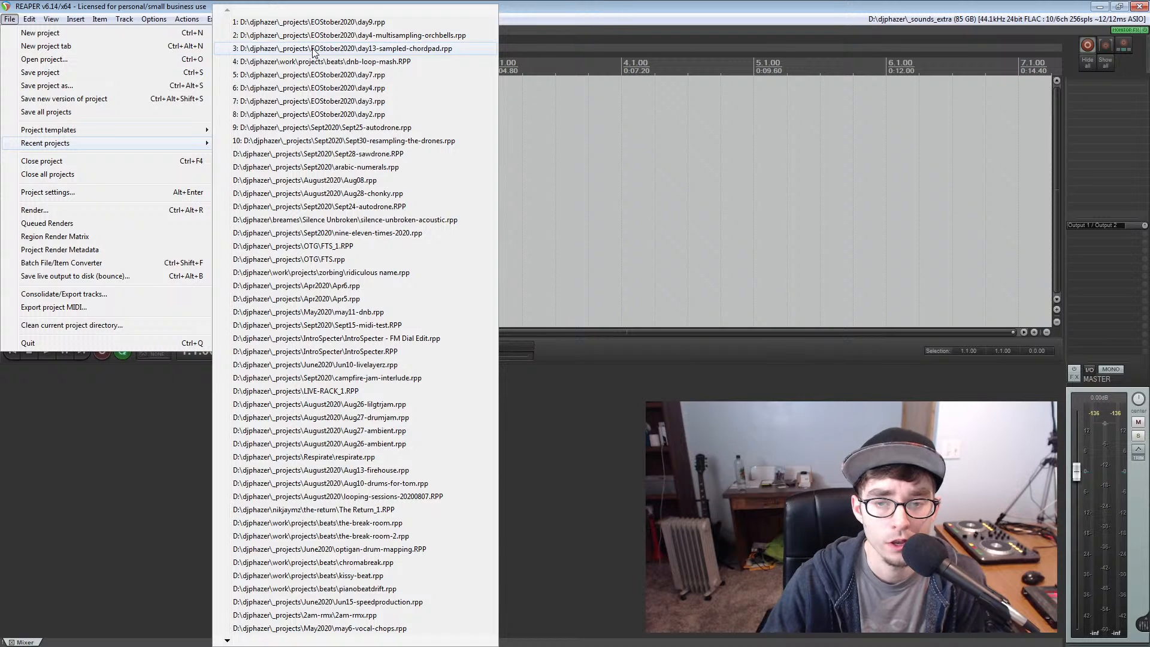
click(726, 391)
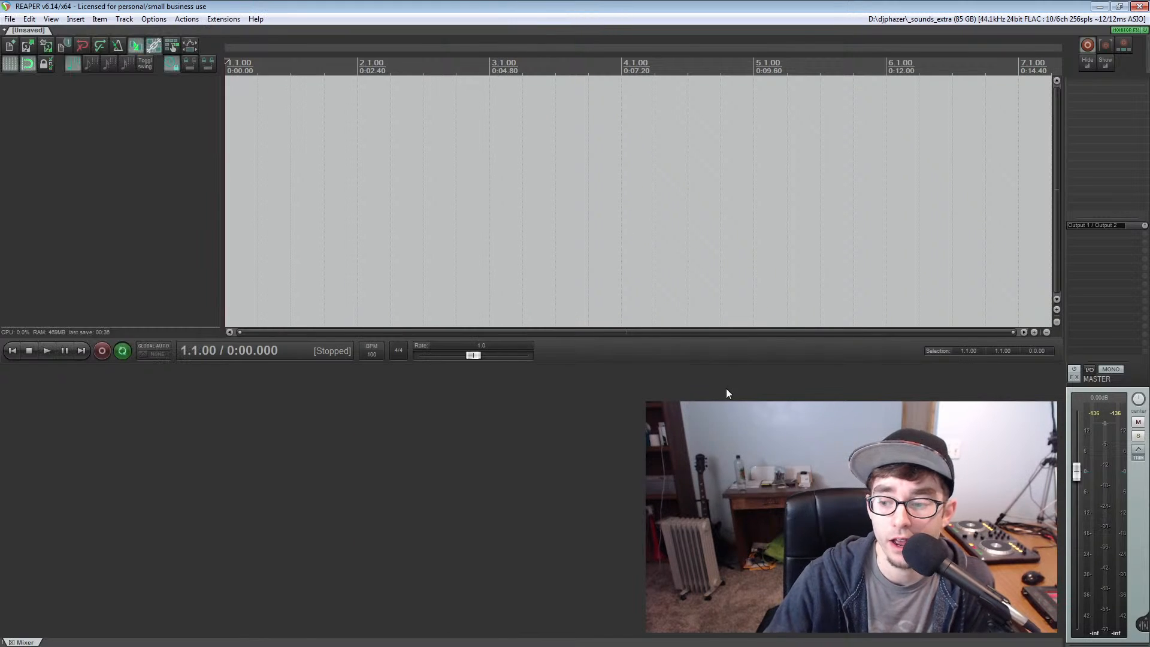
key(alt+Tab)
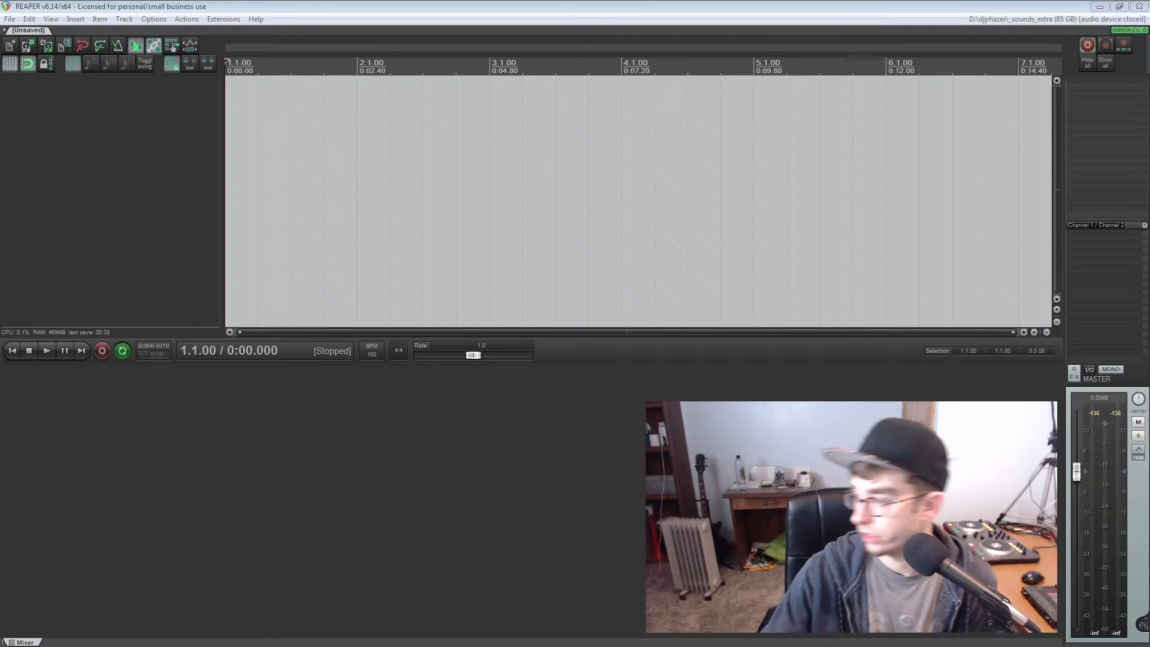
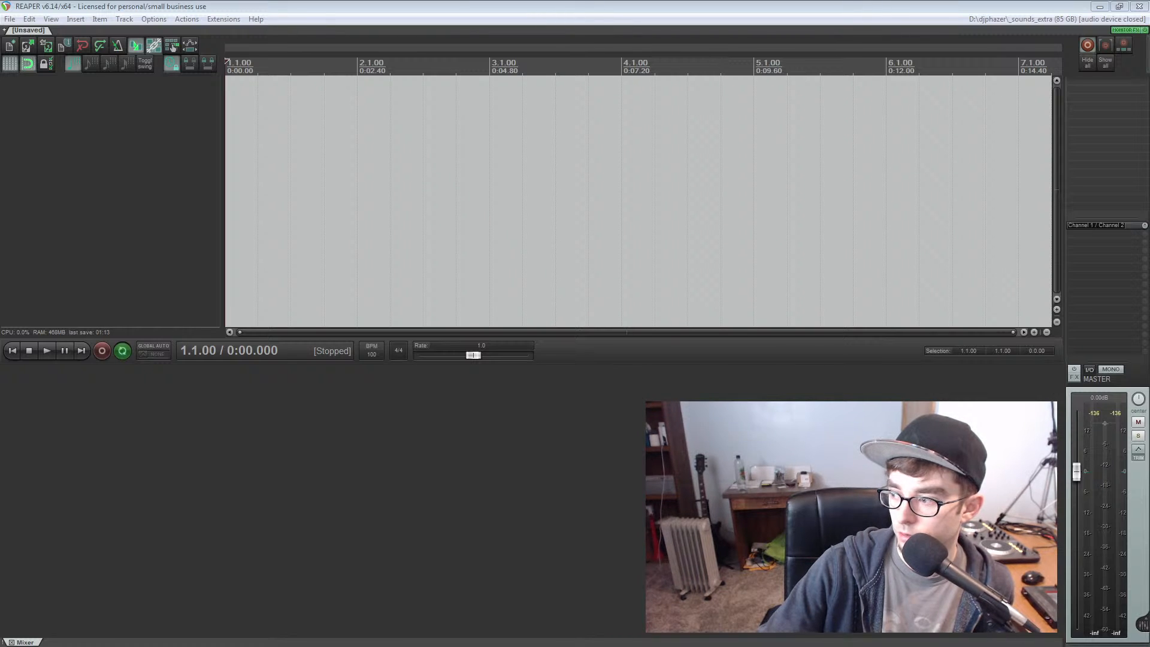
Open the day13-sampled-chordpad project from the recent projects
click(7, 19)
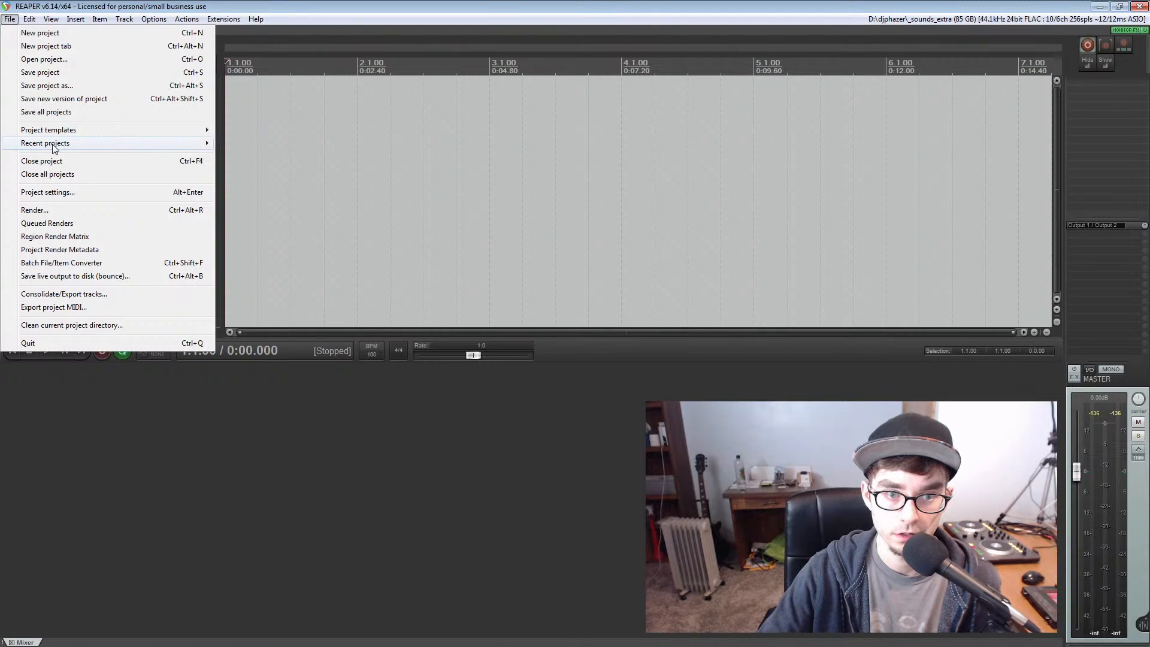
click(340, 49)
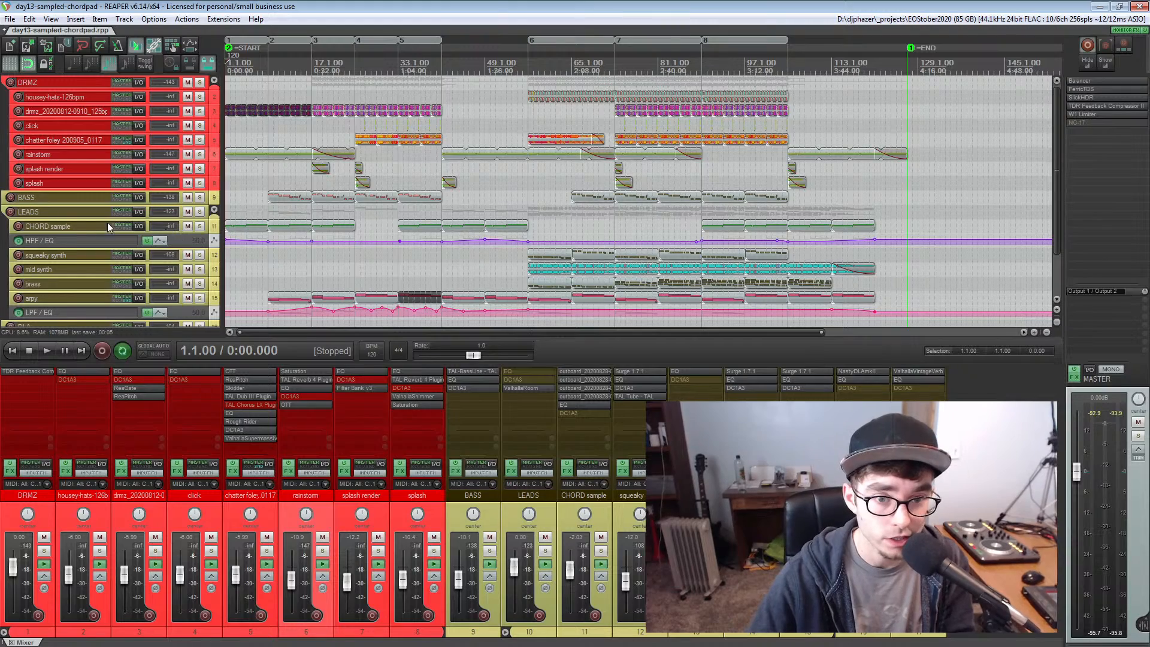
Solo the CHORD sample track, play it from the start of the project, and stop playback
click(63, 227)
click(200, 226)
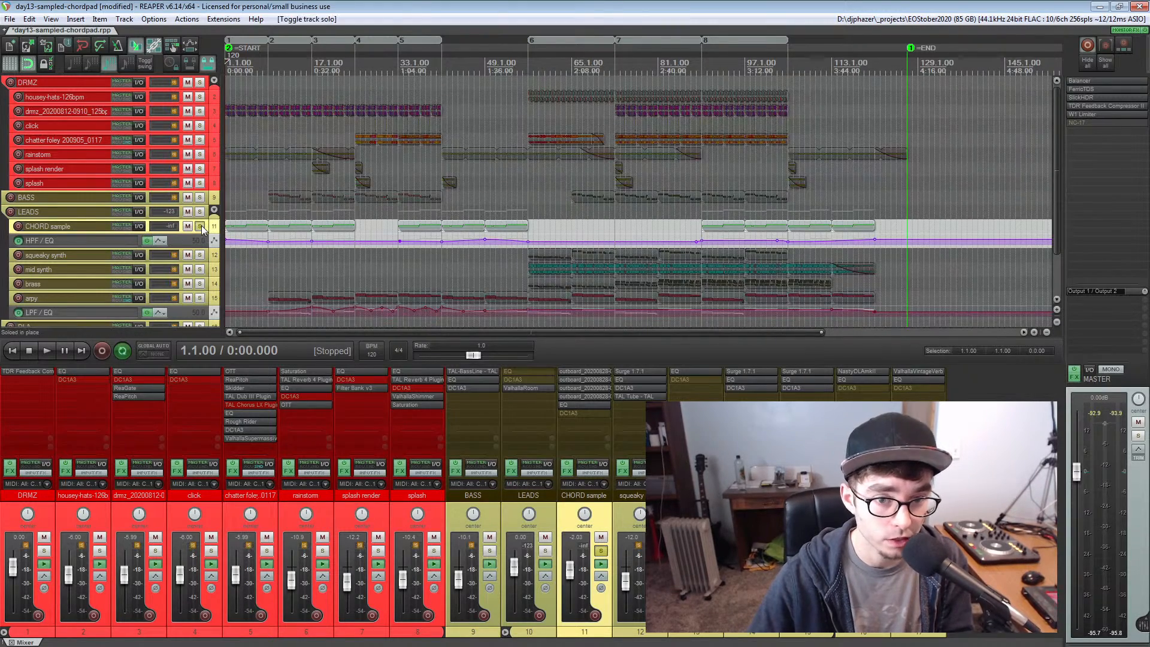
scroll(288, 217, up, 5)
key(space)
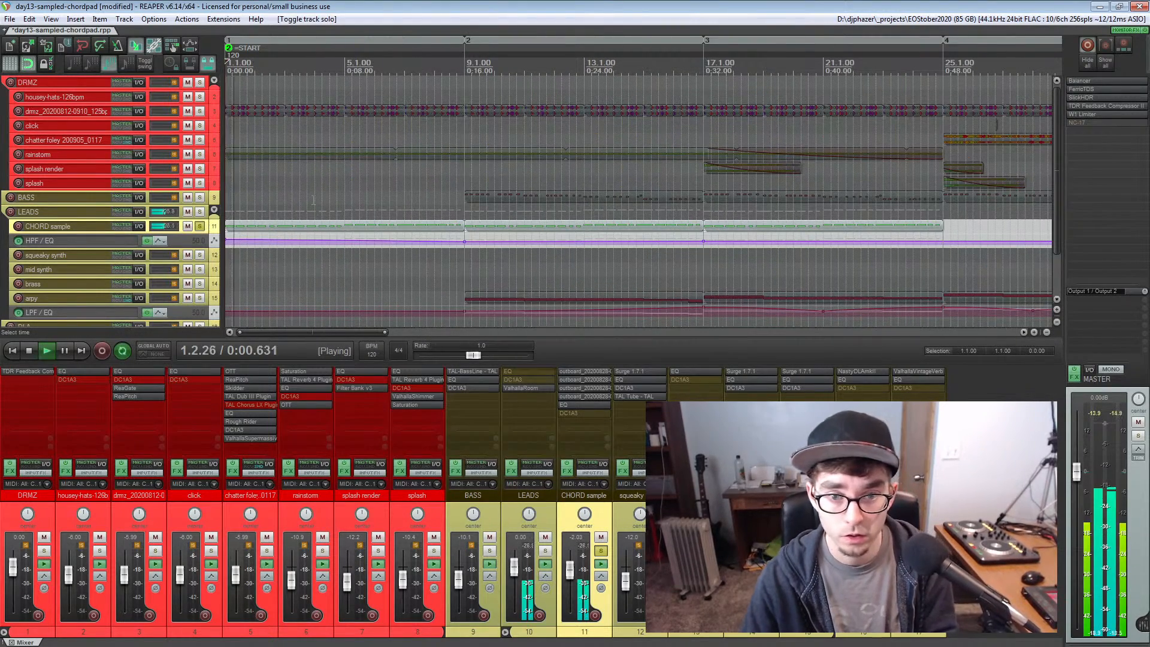
key(space)
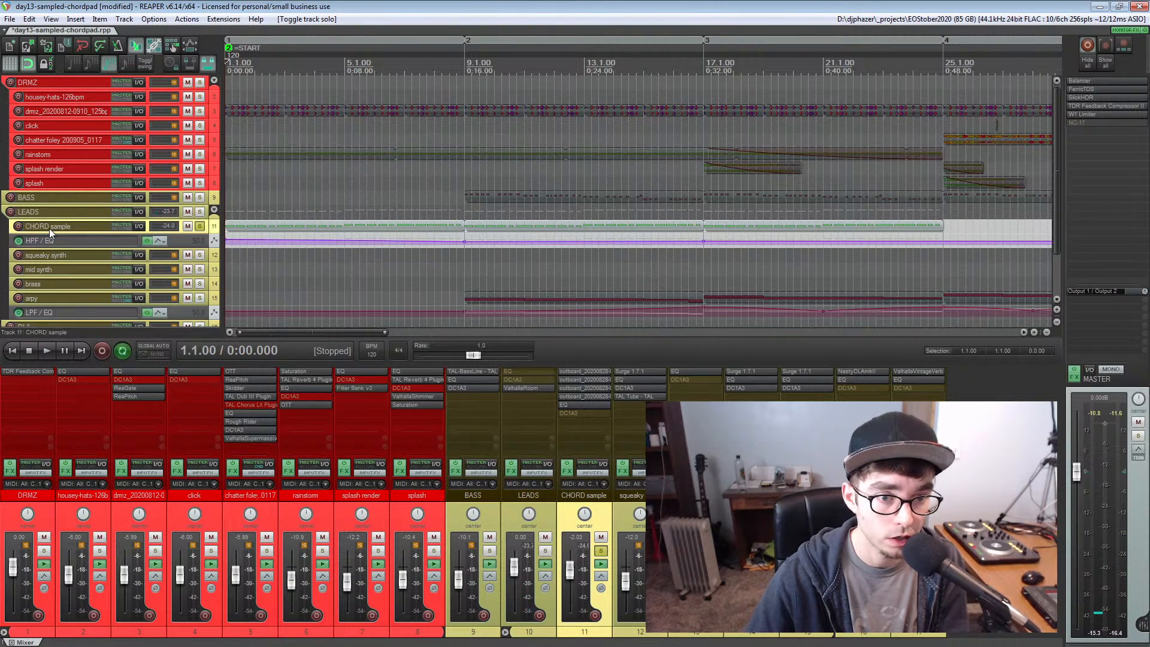
Open the CHORD sample track's EQ, watch its high-pass filter while playing and after moving to measure 7, then stop and close it
scroll(306, 204, up, 3)
scroll(306, 204, down, 1)
scroll(305, 204, down, 1)
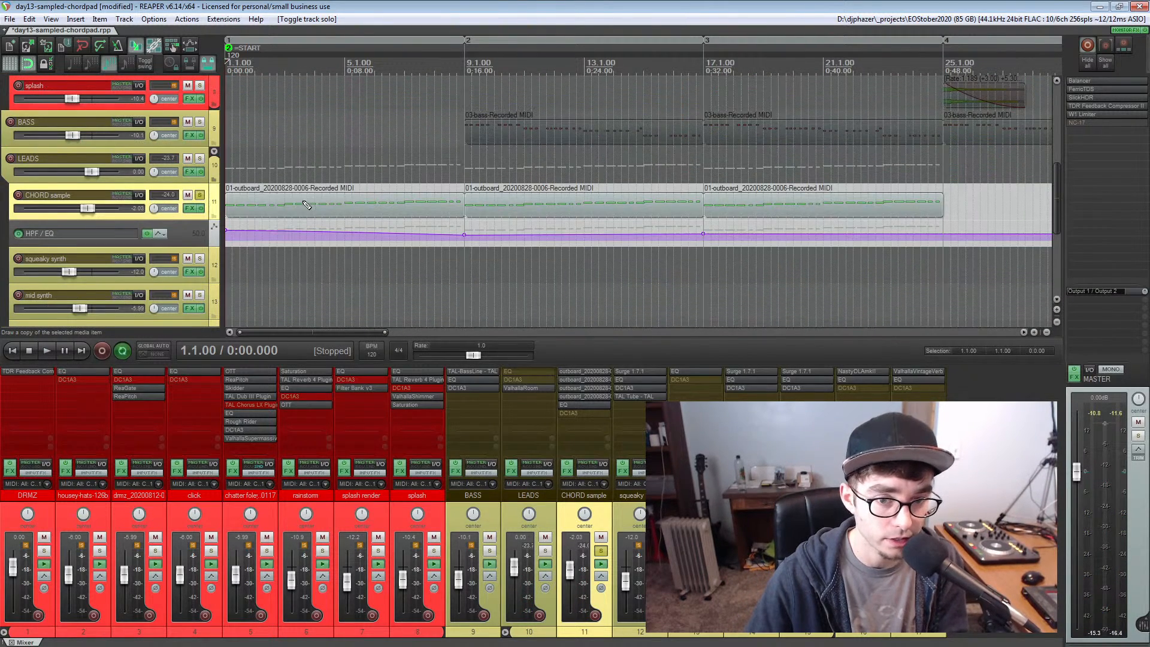
click(583, 405)
drag(292, 124, 196, 250)
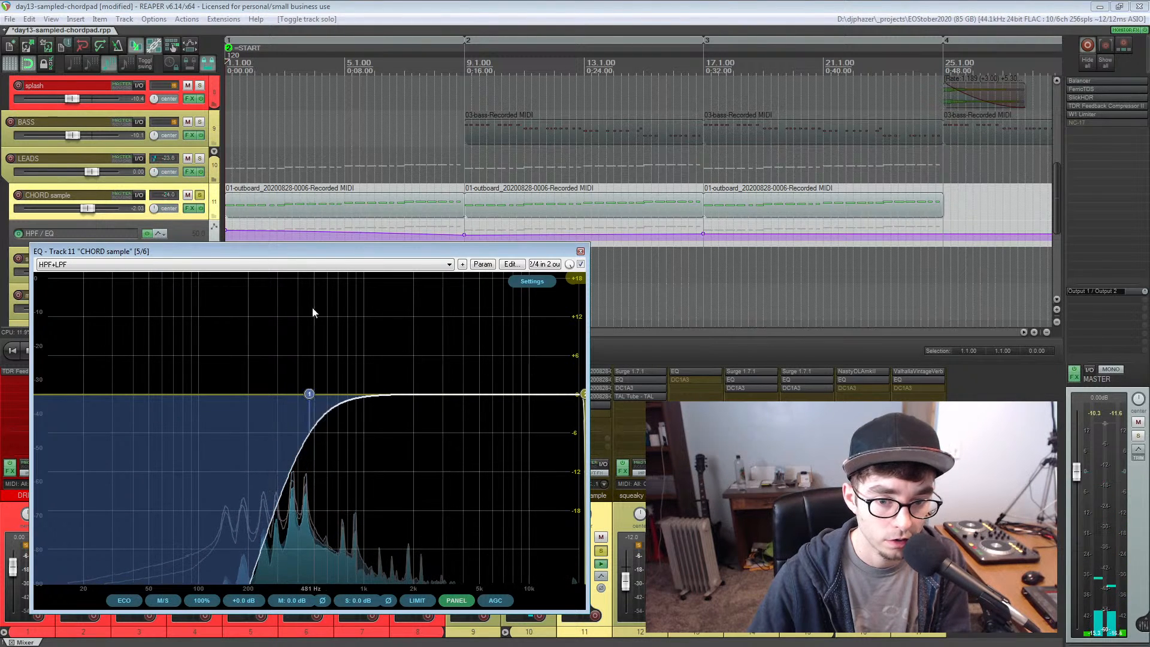
click(406, 64)
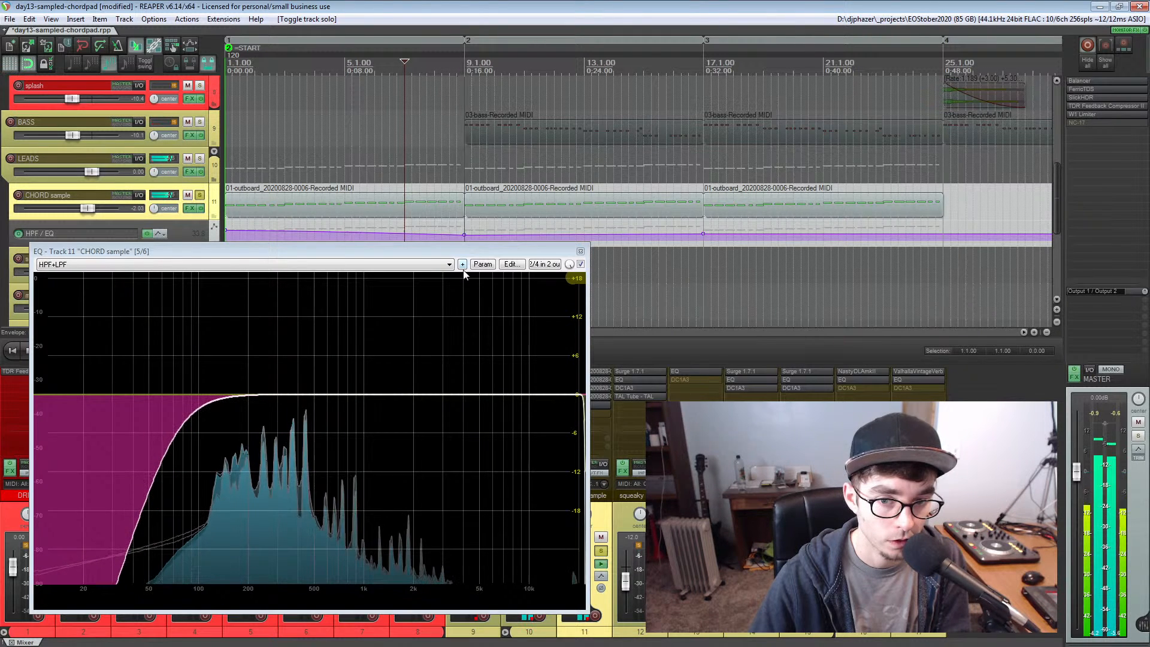
key(space)
click(580, 251)
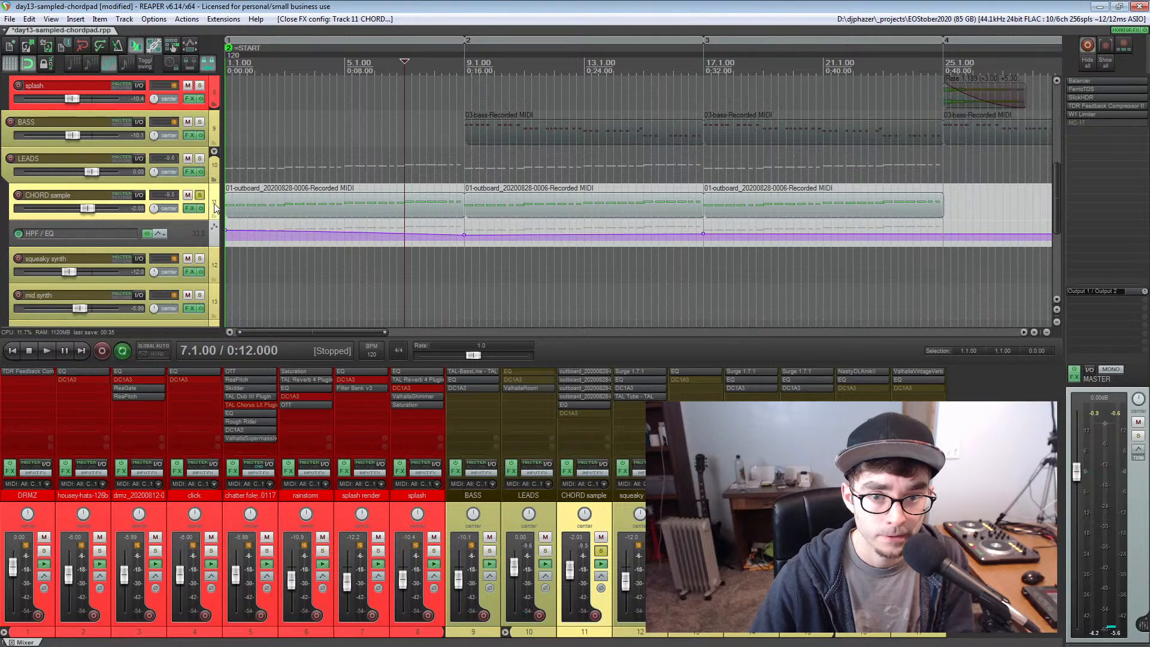
Inspect the settings of the first ReaSamplOmatic5000 instance on the CHORD sample track, then close it
click(583, 374)
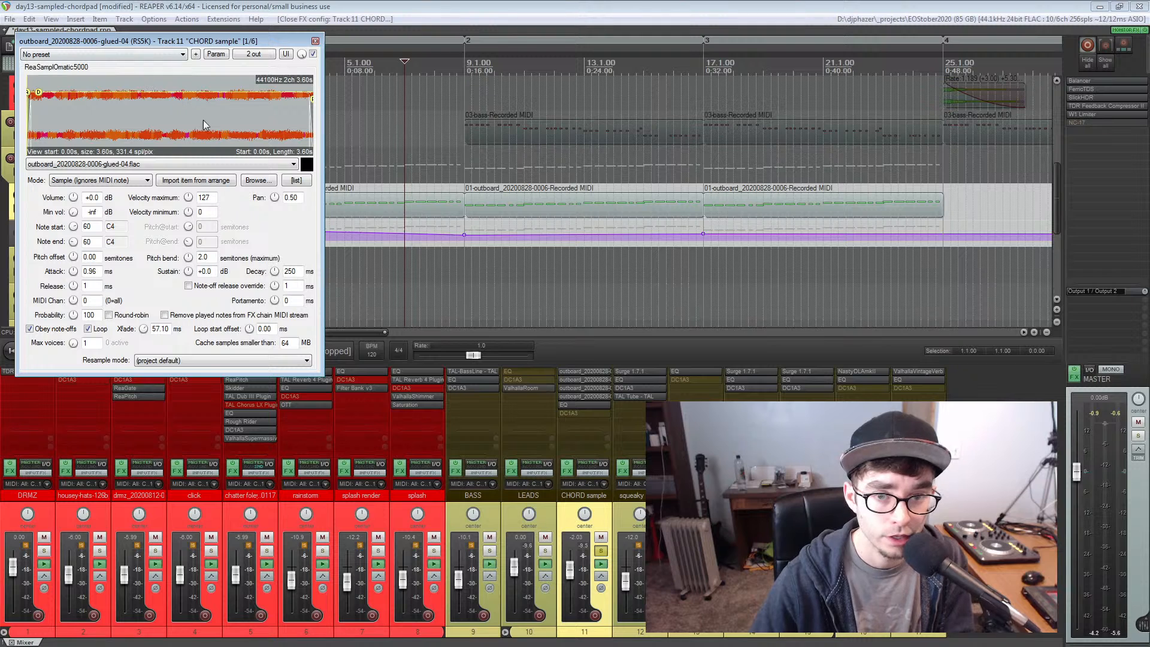
click(314, 41)
Open the Media Explorer, show the PROJECTS database, and sort its files by date with the newest first
key(ctrl+alt+x)
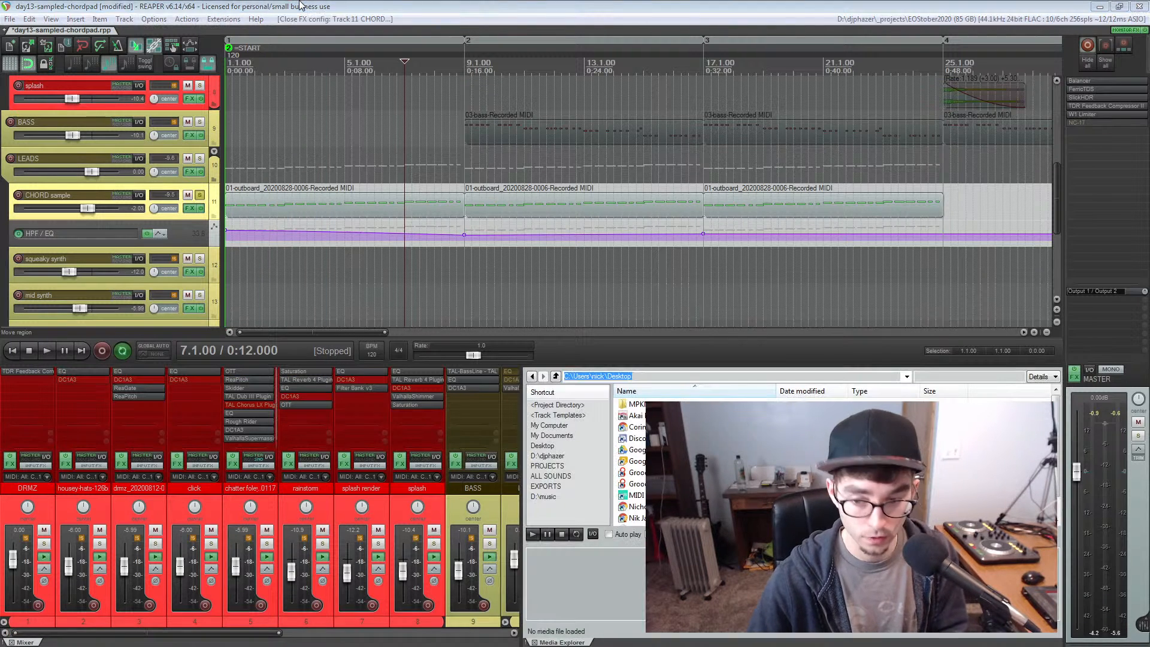
click(556, 476)
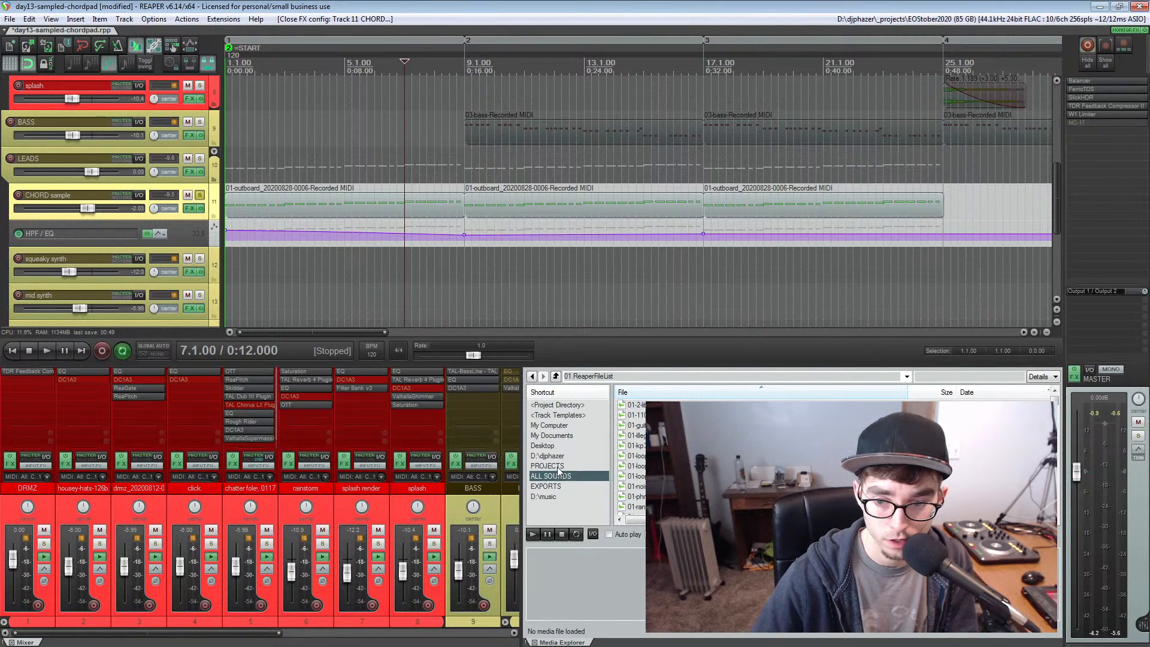
click(556, 466)
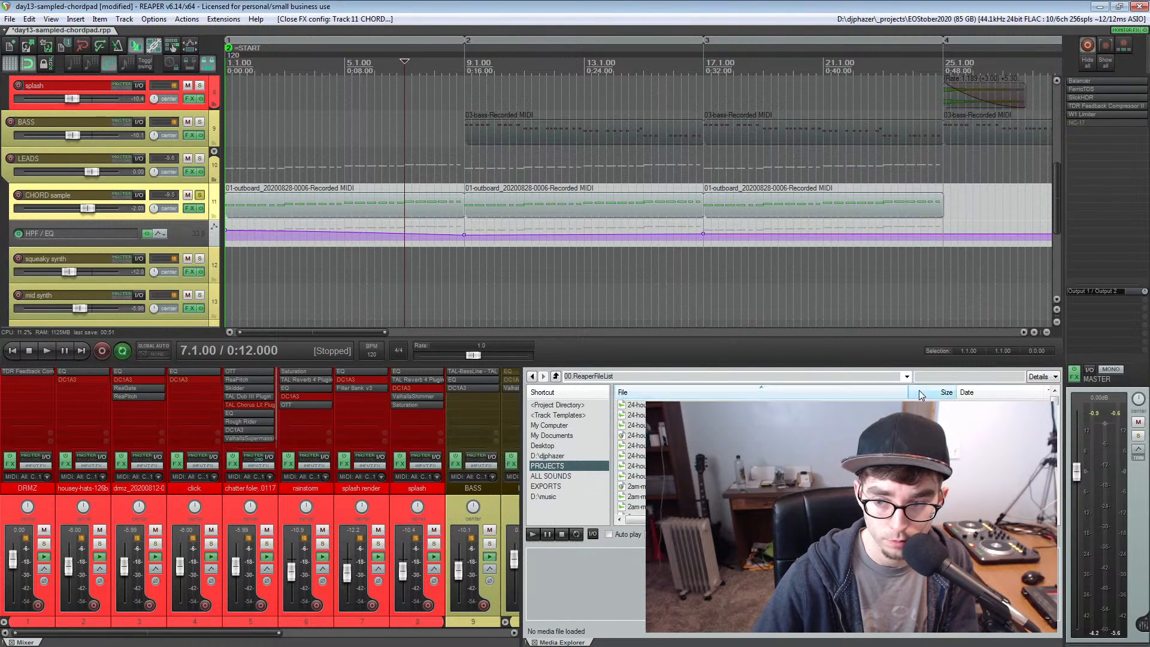
click(987, 392)
click(986, 392)
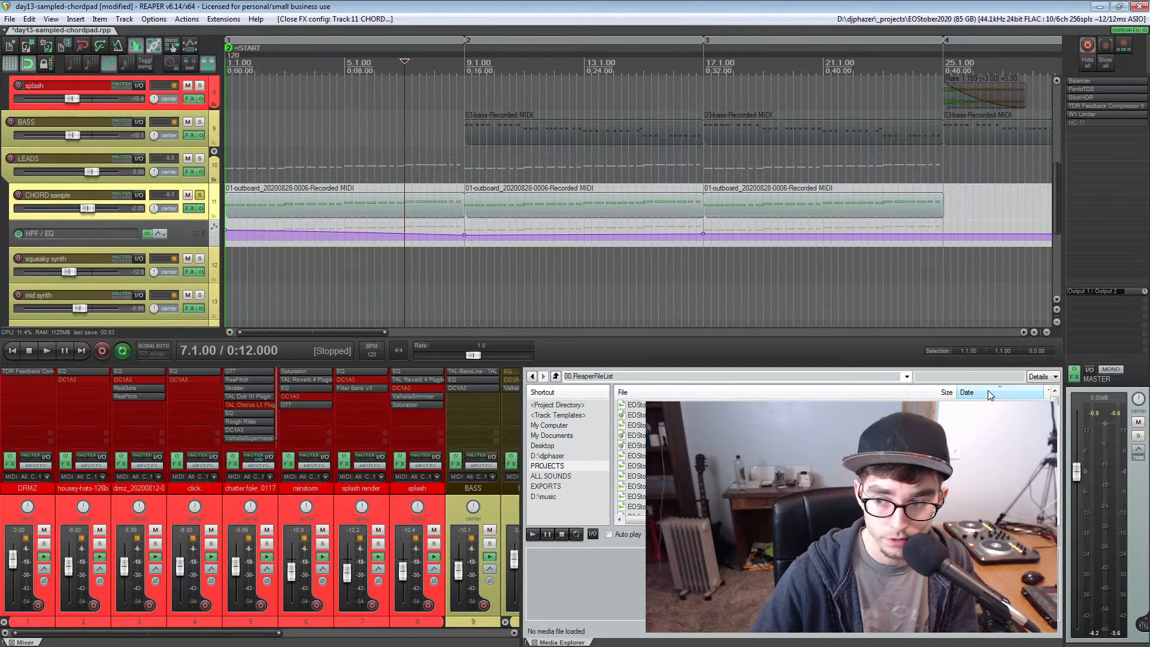
Undock the Media Explorer into a floating window and enlarge it to show the file details
right_click(558, 642)
click(581, 618)
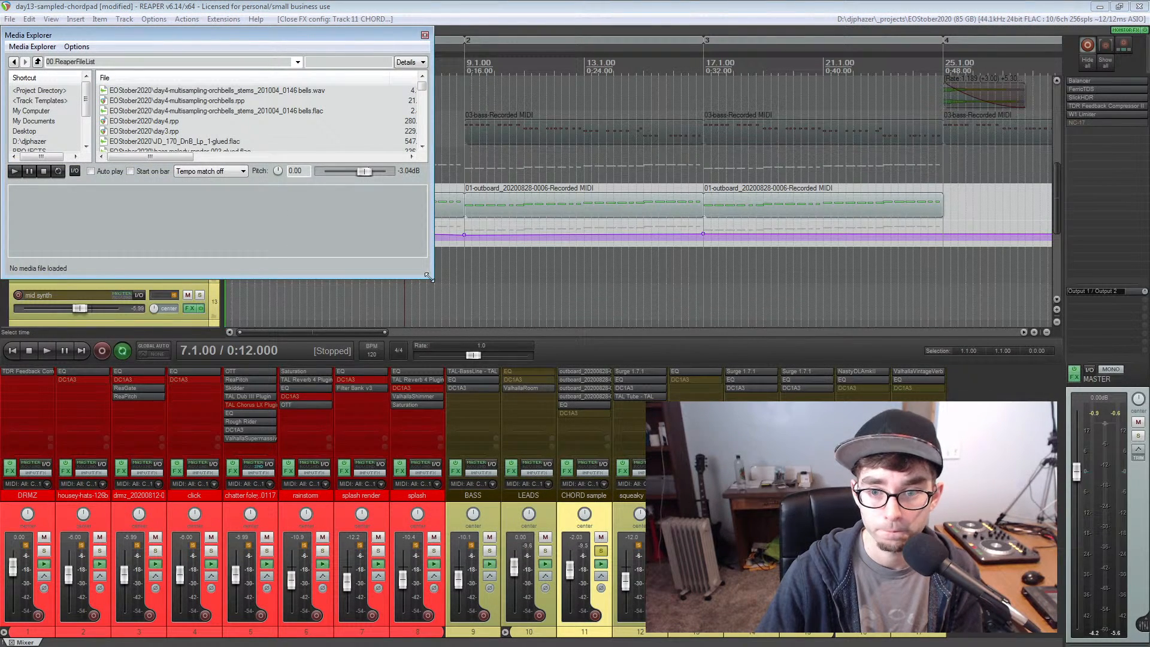
drag(427, 276, 582, 548)
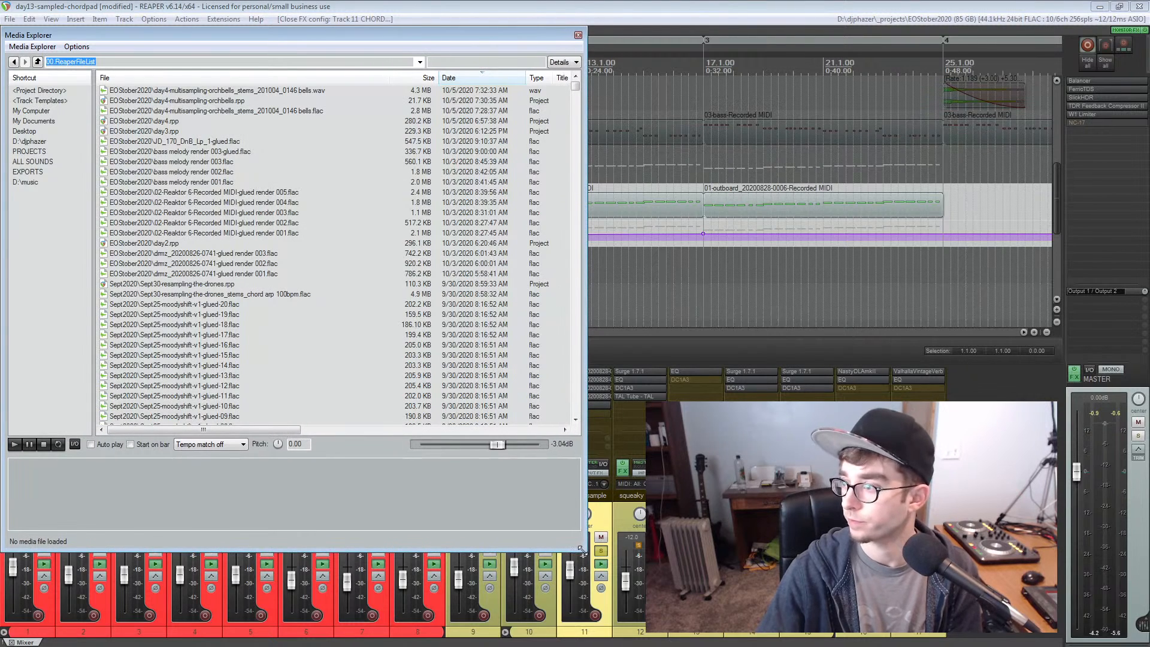
Compare the PROJECTS and ALL SOUNDS databases, return to PROJECTS, and widen the Media Explorer window
click(36, 151)
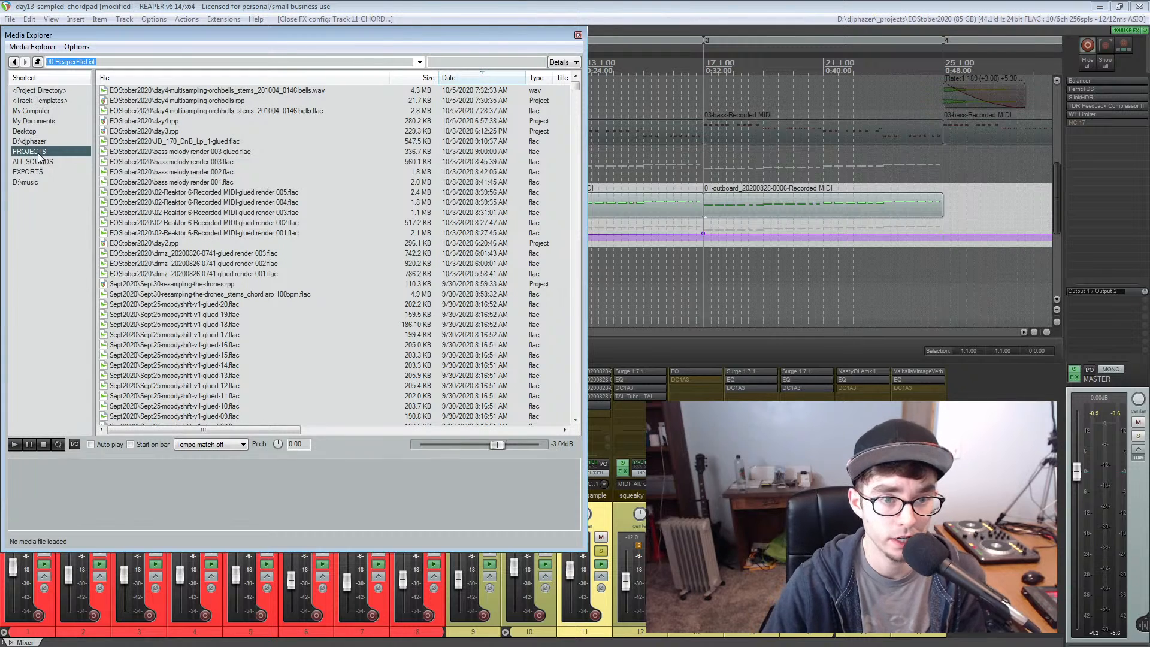
click(36, 162)
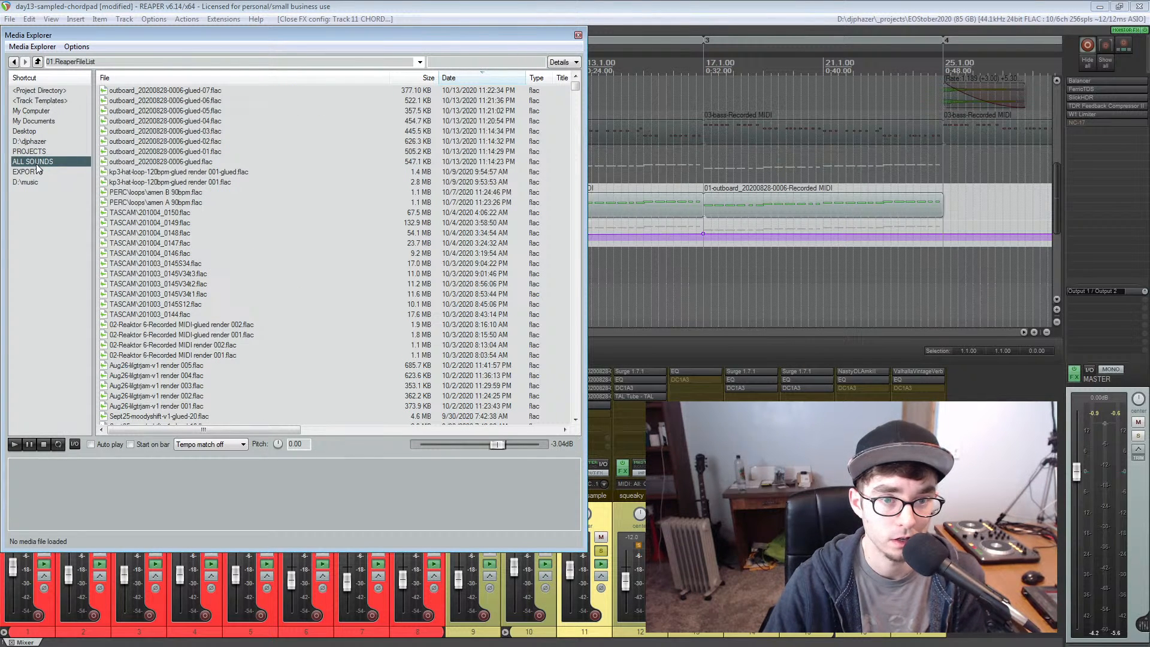
click(38, 151)
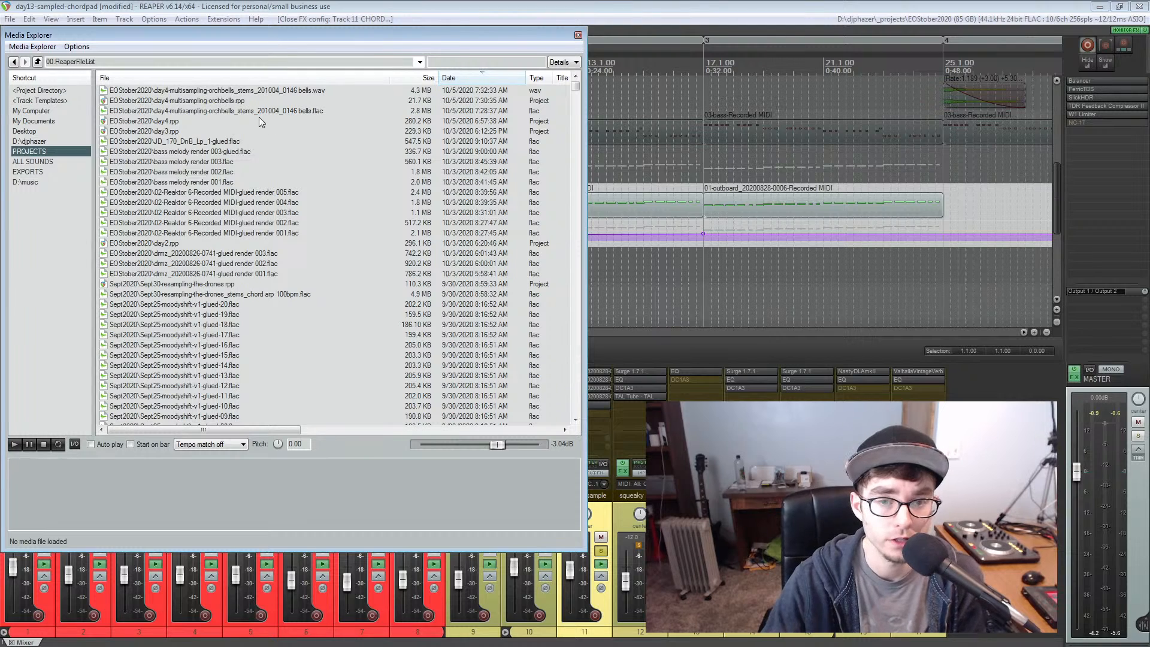
drag(584, 157, 677, 144)
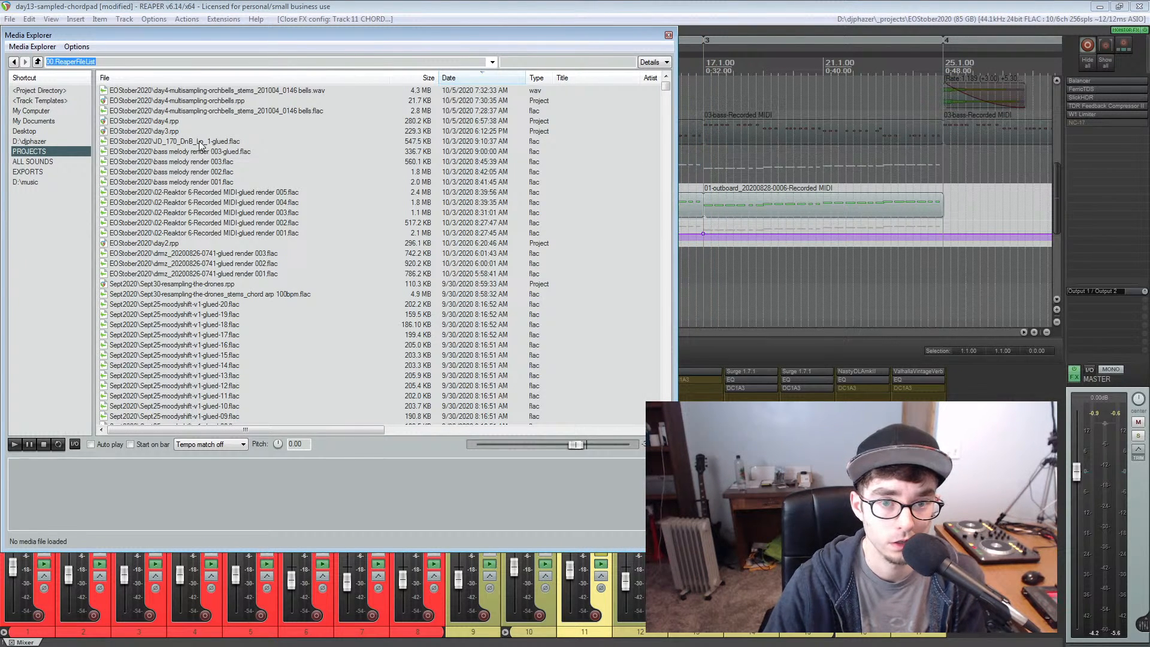
Enable auto play in the Media Explorer and preview the EOStober2020 bass melody, Reaktor 6 and JD_170_DnB_Lp_1-glued files
click(154, 154)
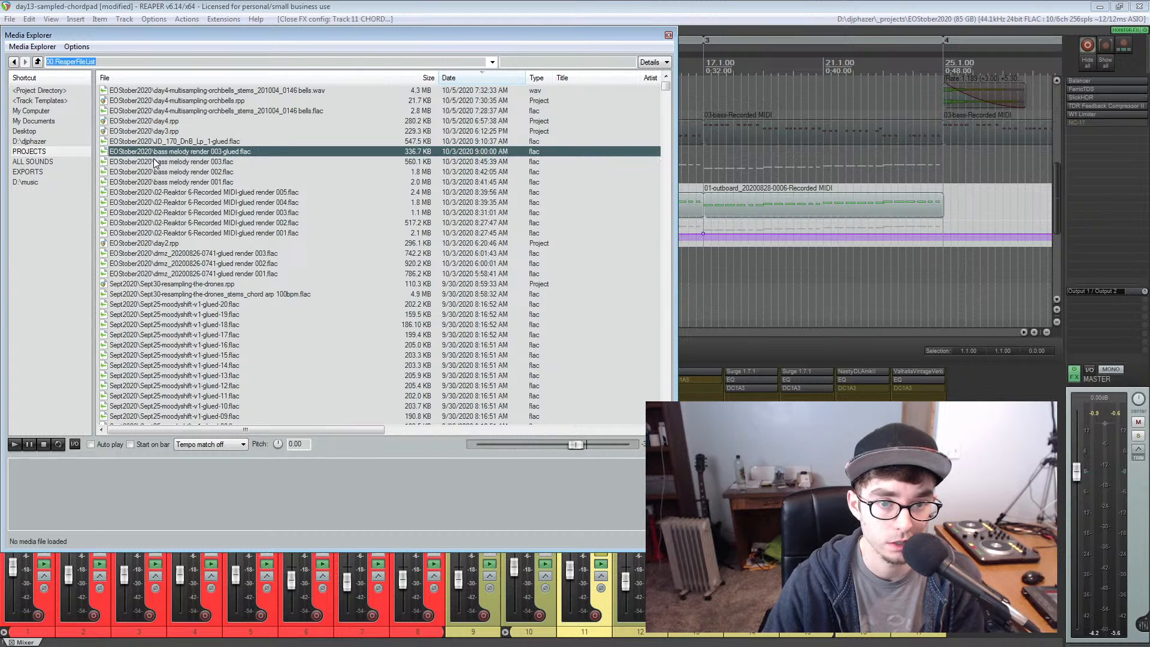
key(space)
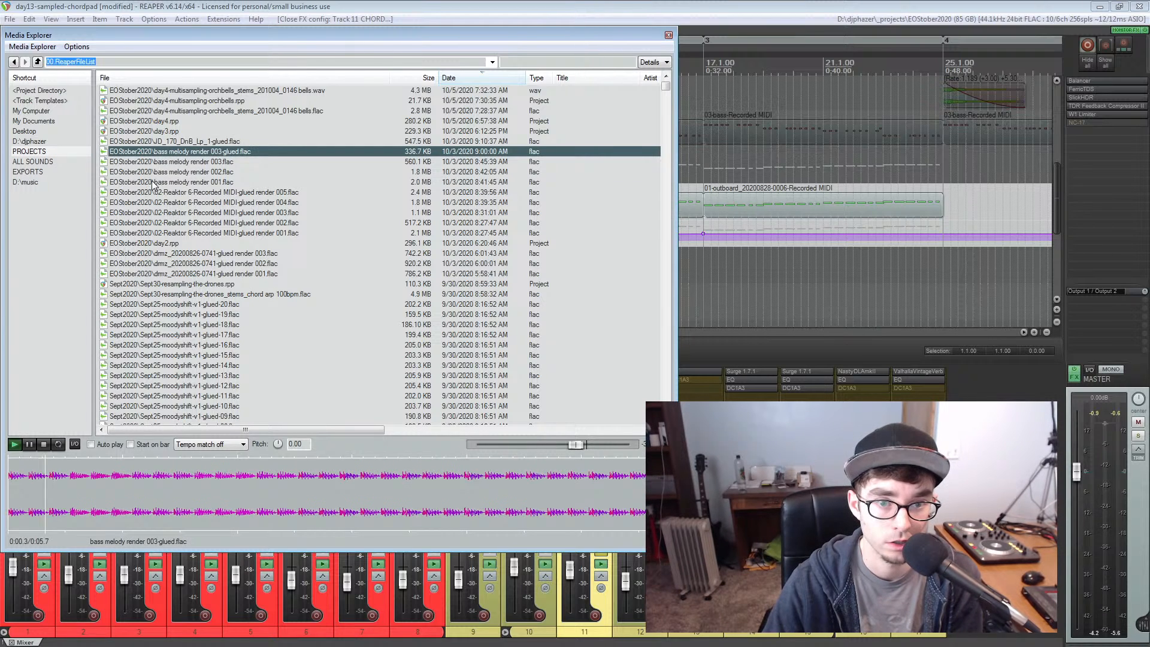
click(93, 445)
click(263, 193)
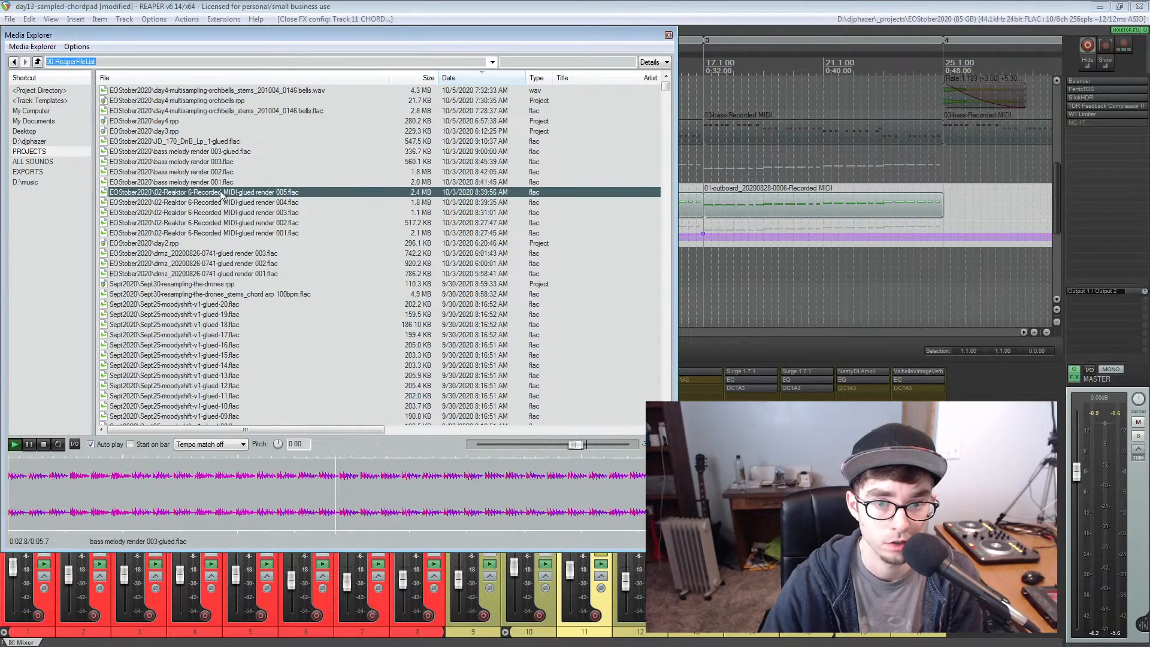
click(183, 213)
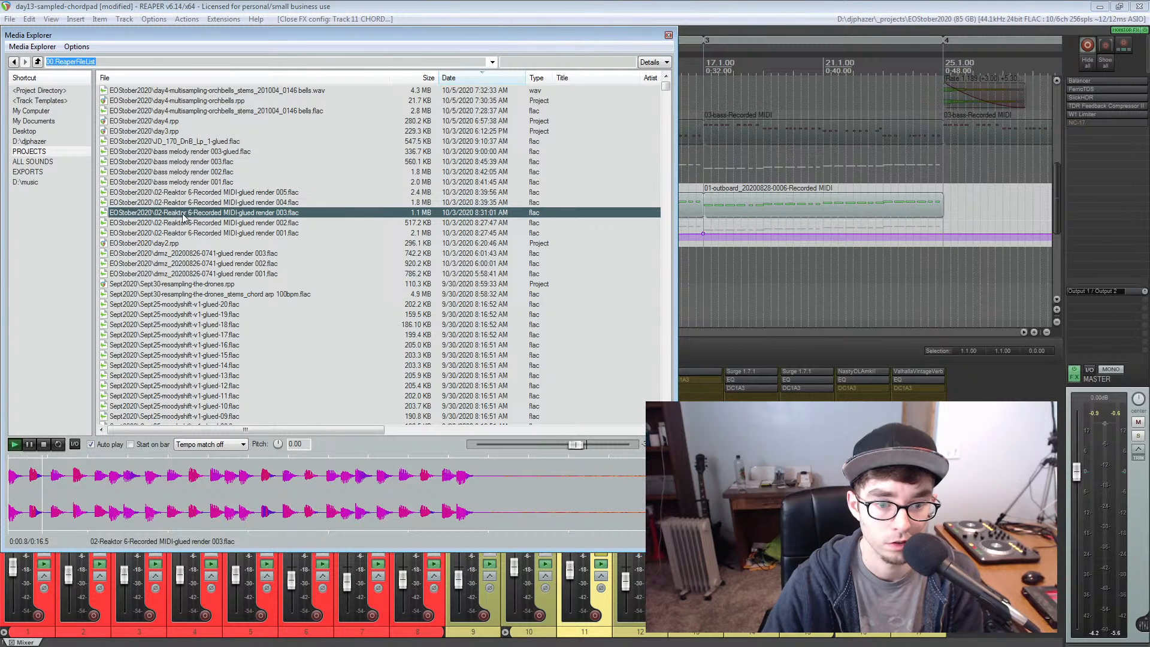
key(space)
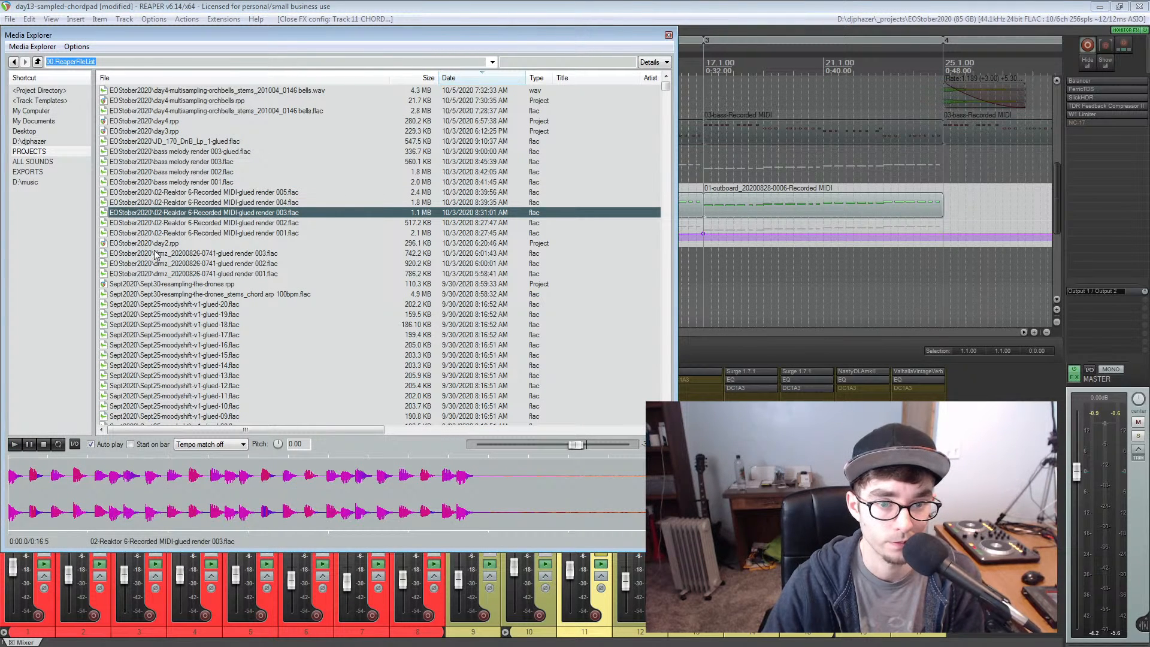
click(149, 142)
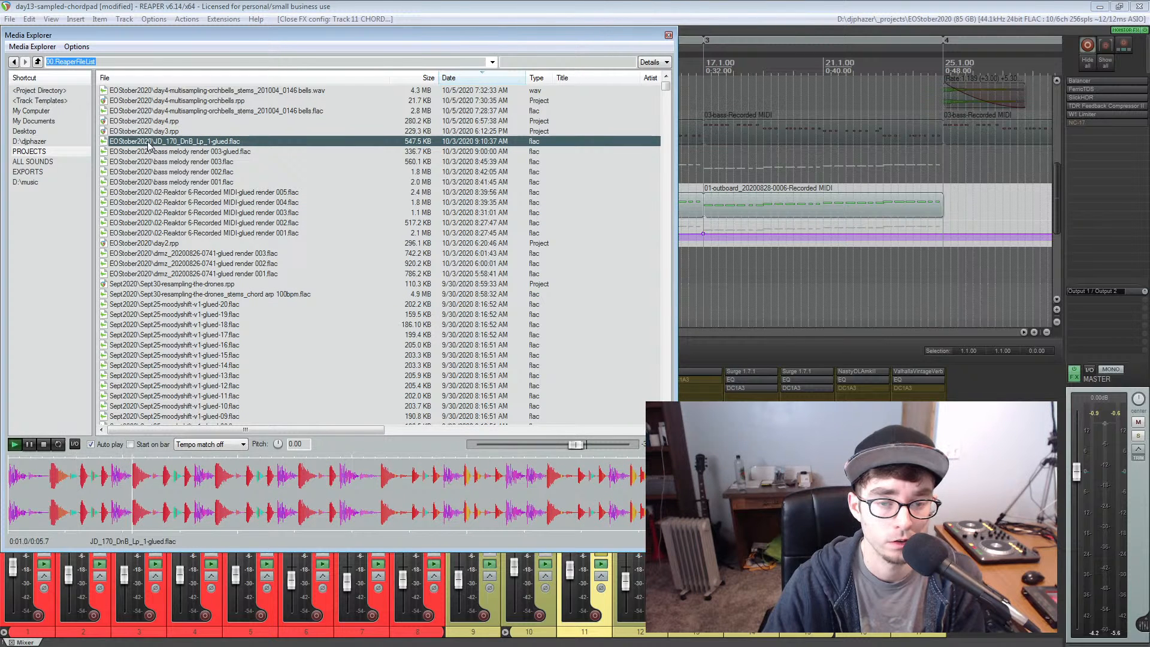
Preview several Sept25-moodyshift-v1-glued samples in the PROJECTS database, including 17, 14, 13 and 09
scroll(190, 211, down, 2)
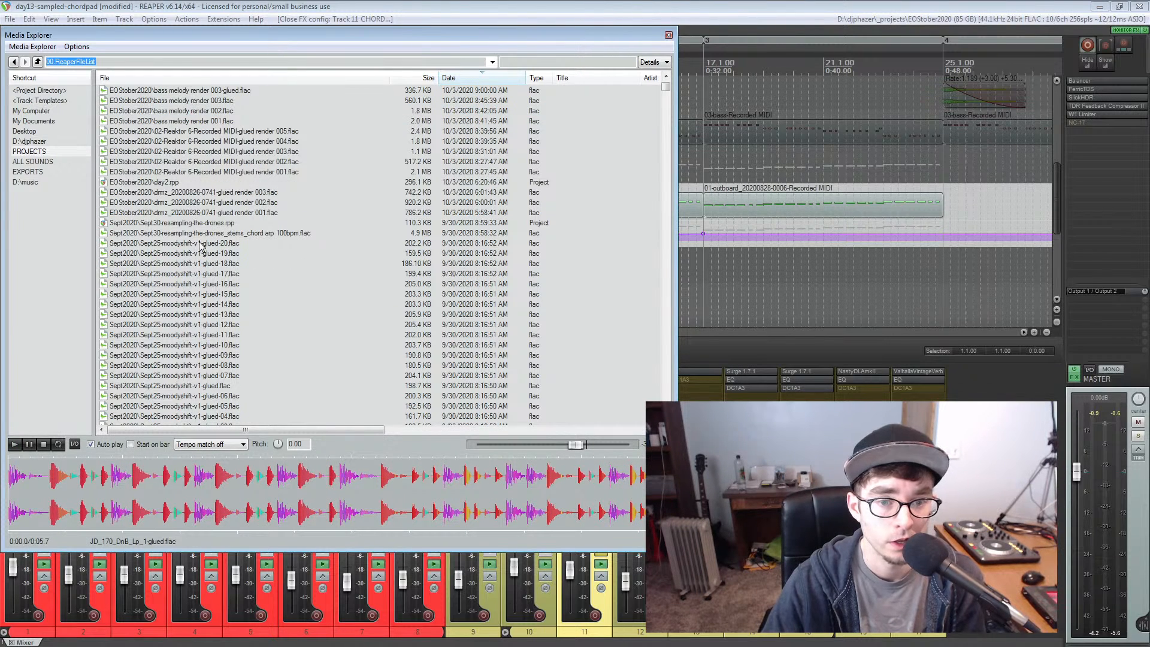
click(186, 275)
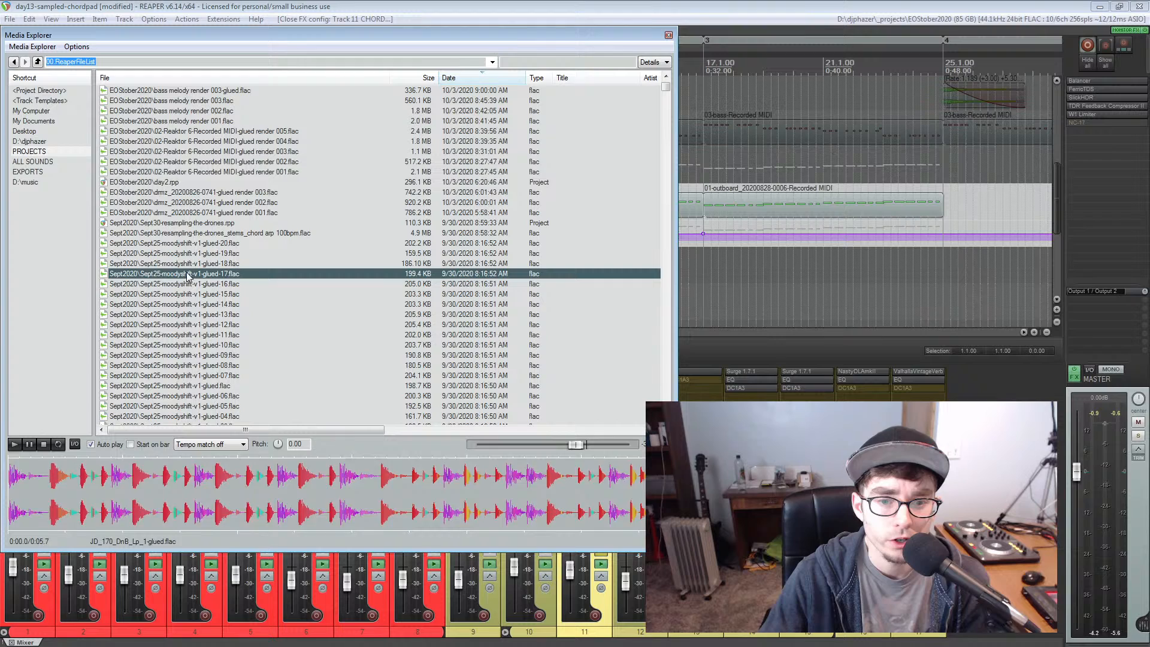
click(180, 304)
click(175, 335)
click(177, 314)
click(174, 355)
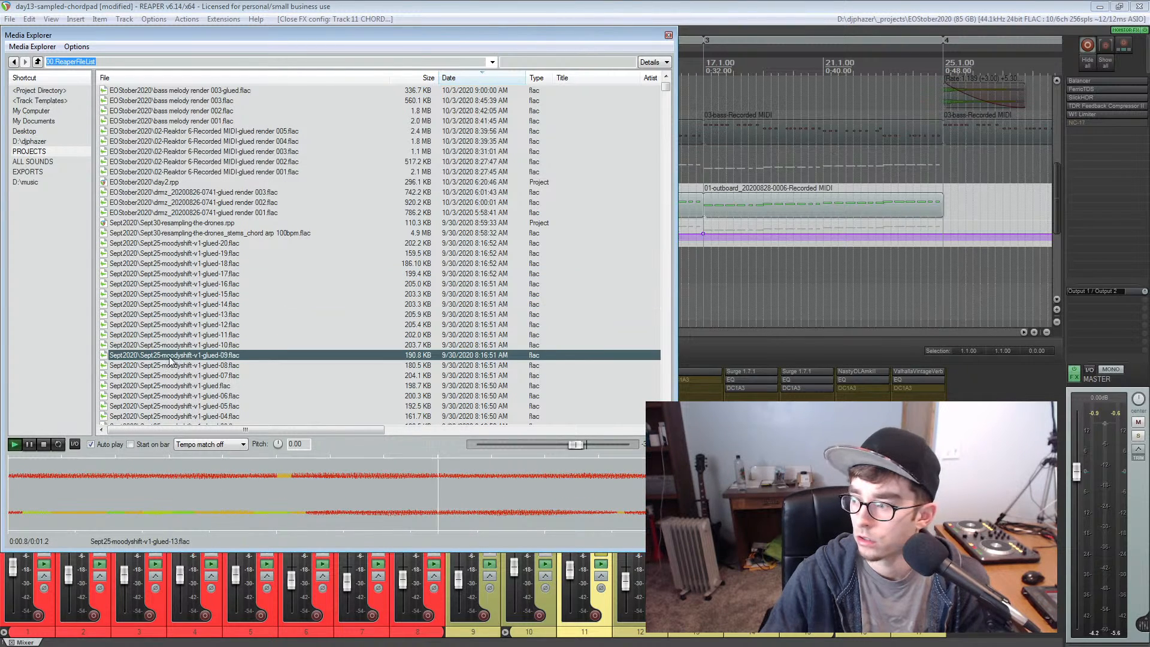
Look through the older entries of the PROJECTS database and the date-sorted files of the ALL SOUNDS database
scroll(171, 359, down, 3)
scroll(171, 359, down, 6)
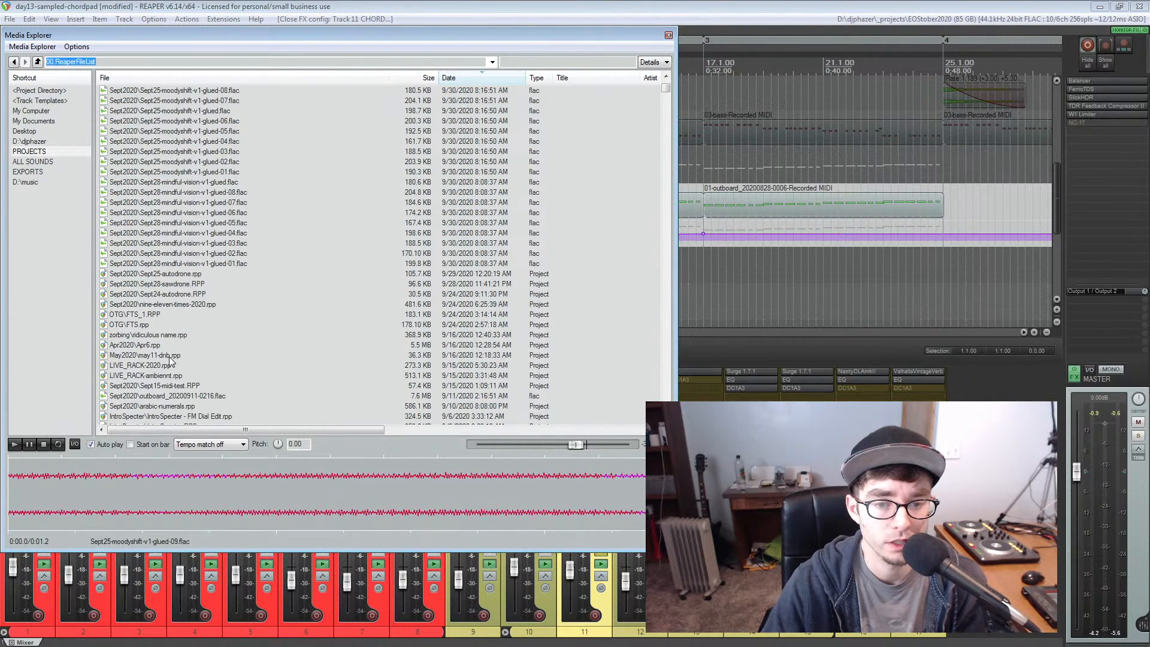
scroll(171, 280, down, 6)
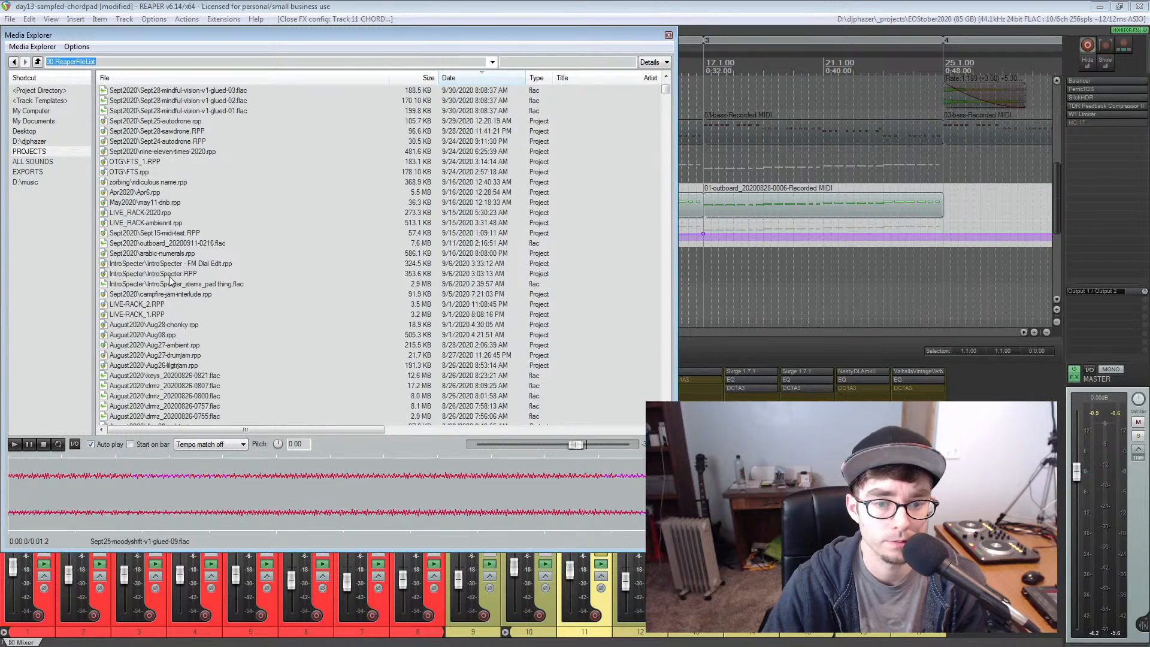
scroll(171, 280, up, 16)
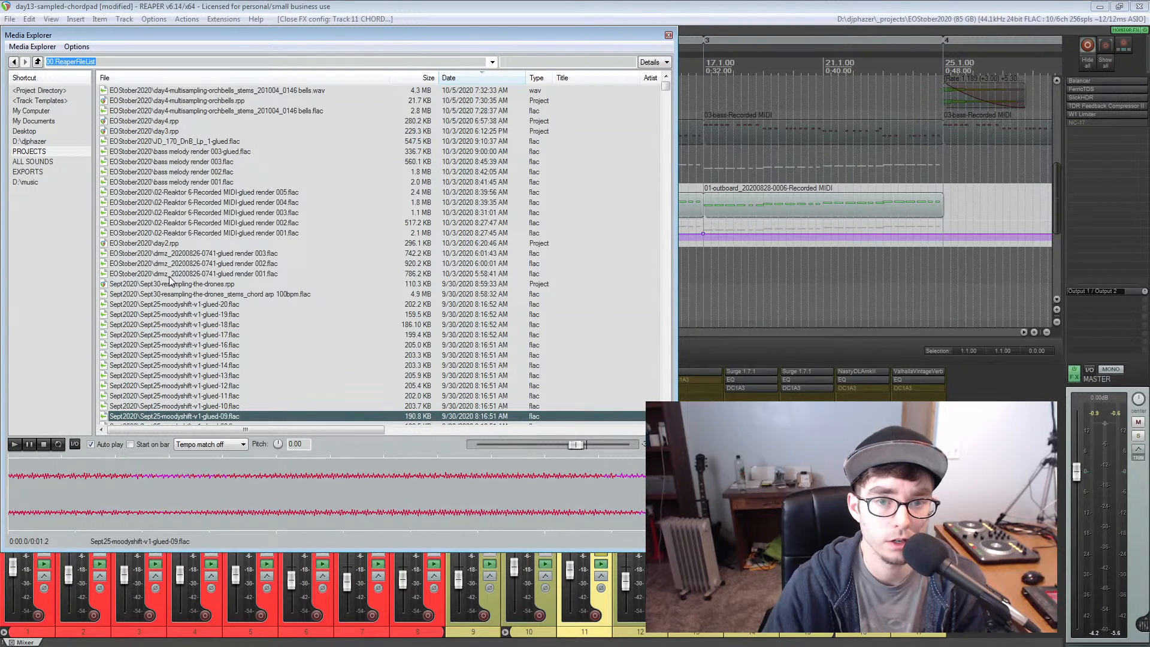
click(39, 162)
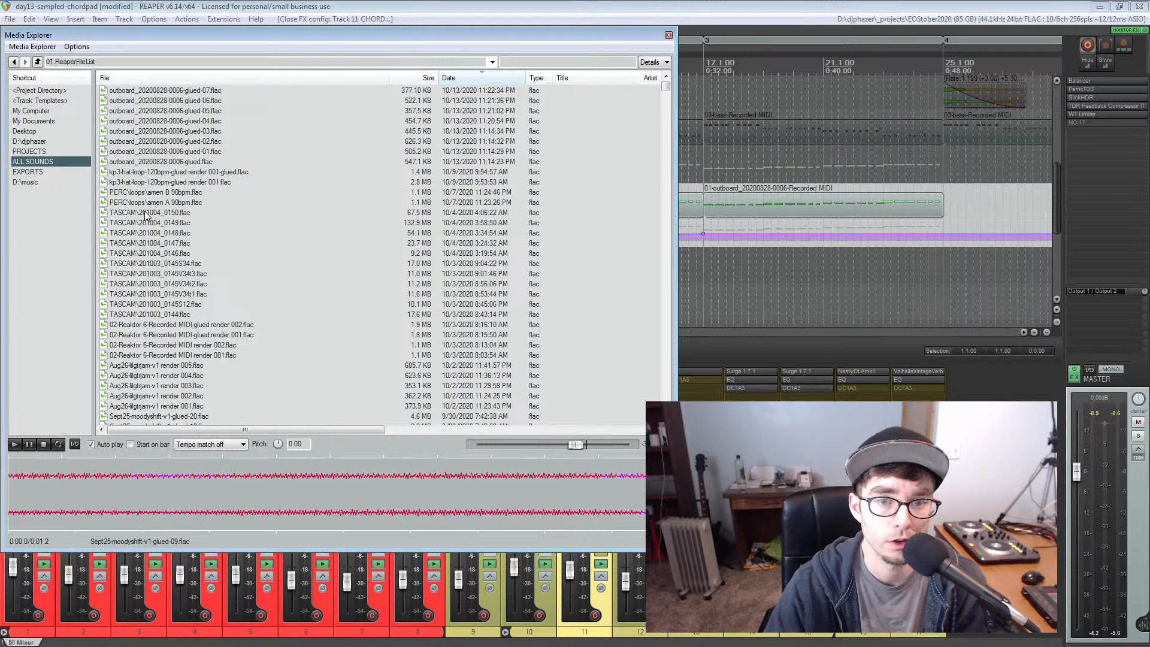
scroll(154, 335, down, 15)
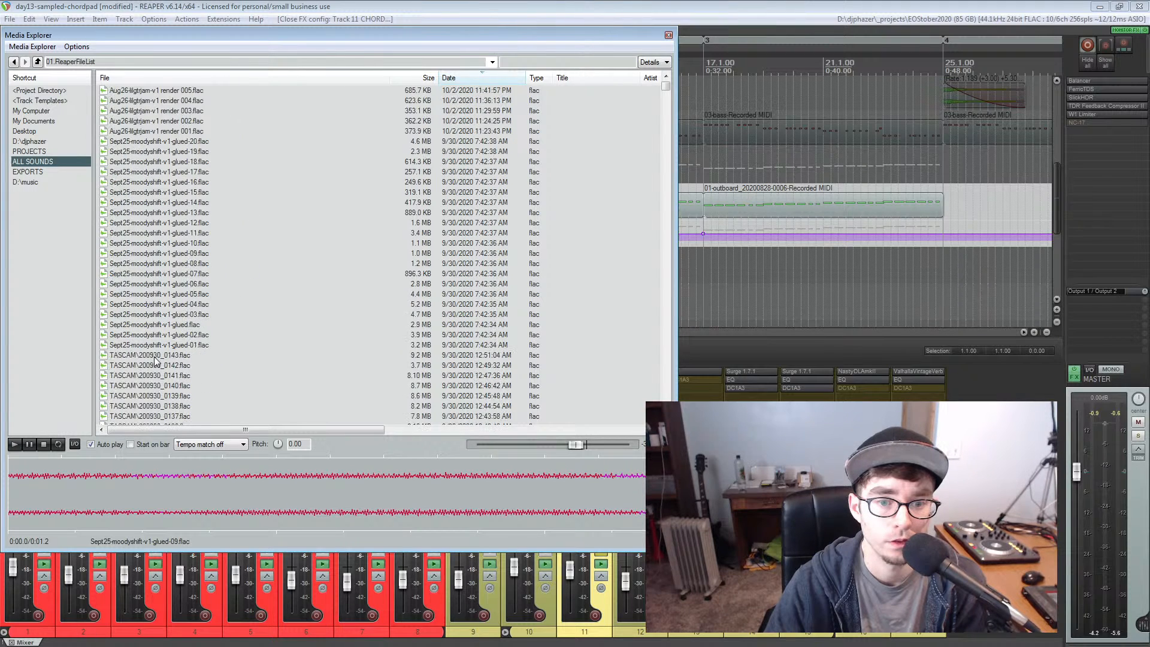
scroll(154, 360, down, 7)
scroll(154, 360, up, 9)
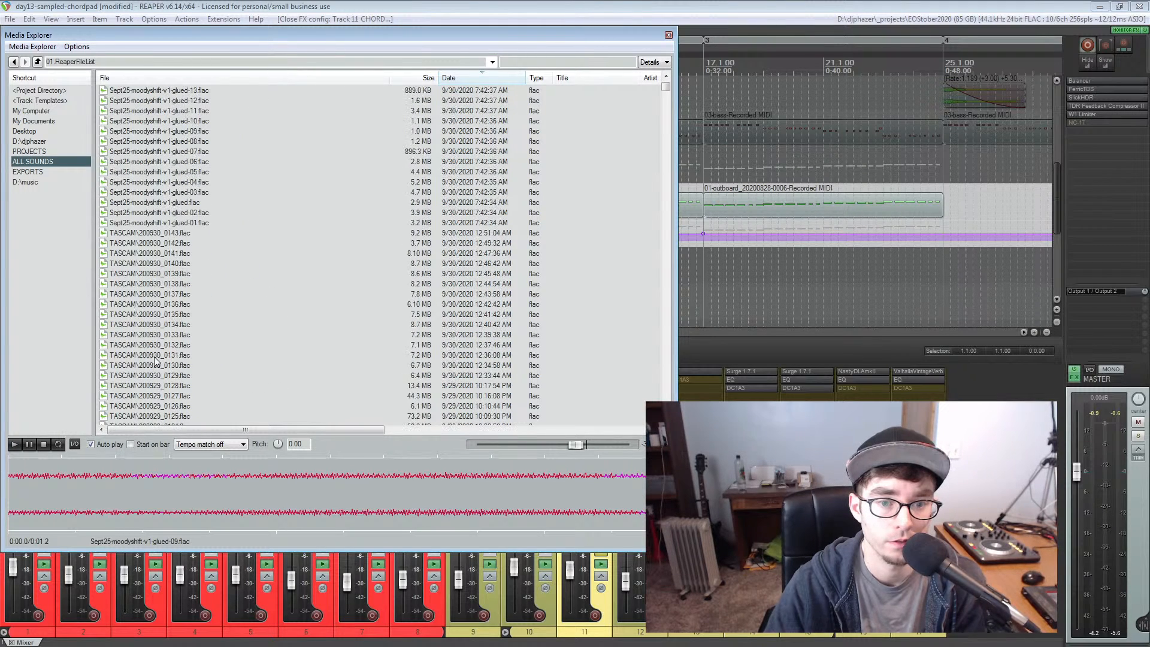
Filter the ALL SOUNDS database by "outboar", preview outboard_20200828-0006.flac and raise the preview volume
click(545, 62)
text(out)
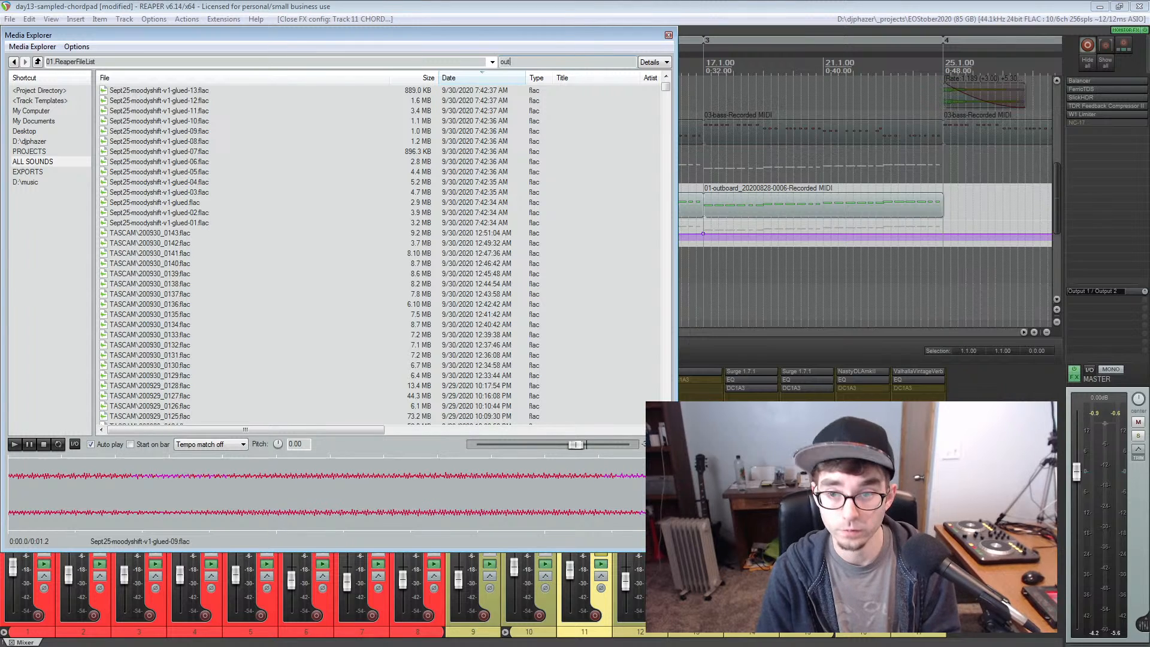
text(boar)
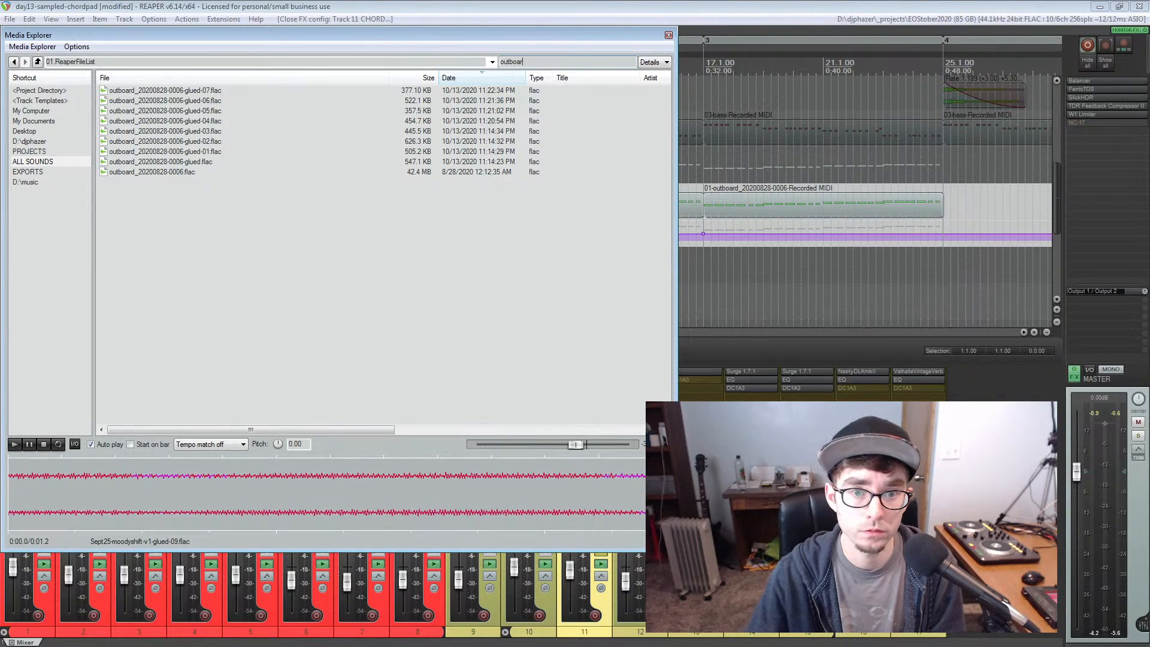
click(172, 174)
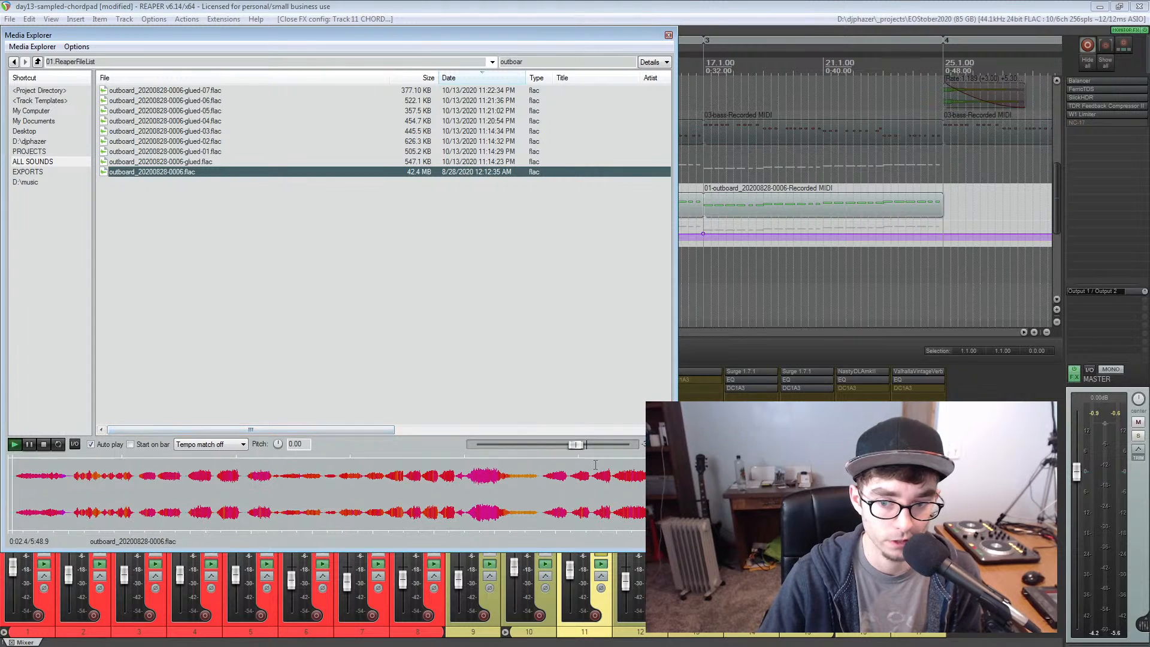
double_click(576, 445)
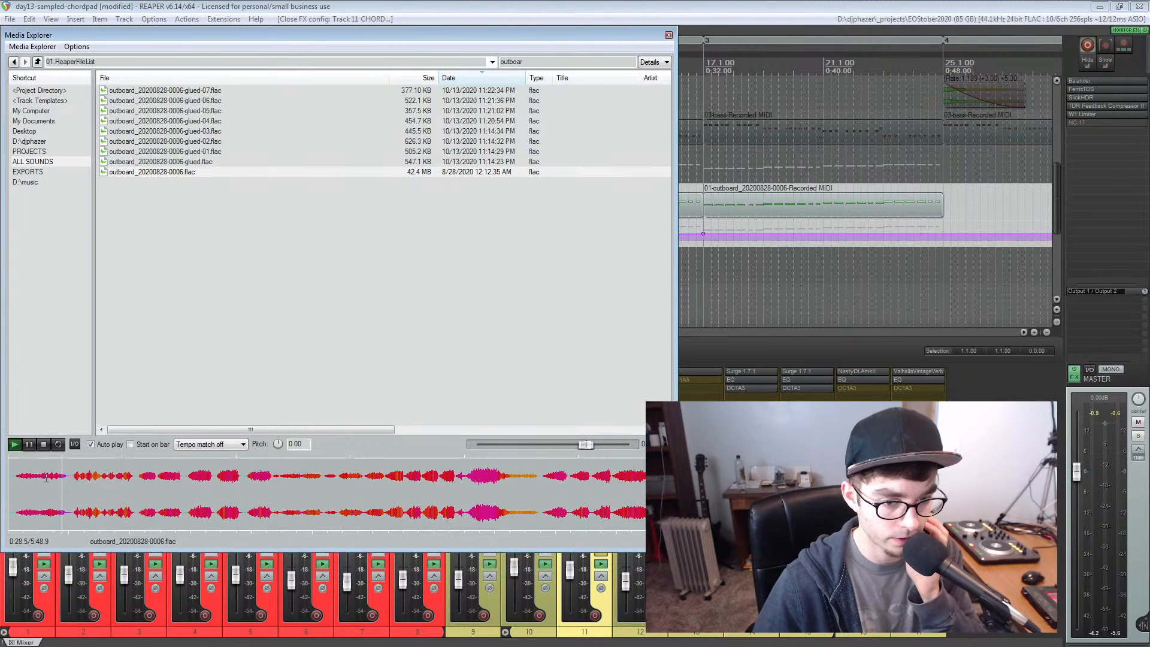
Audition successive passages in the first half of outboard_20200828-0006.flac by jumping through its preview waveform
click(89, 482)
click(97, 480)
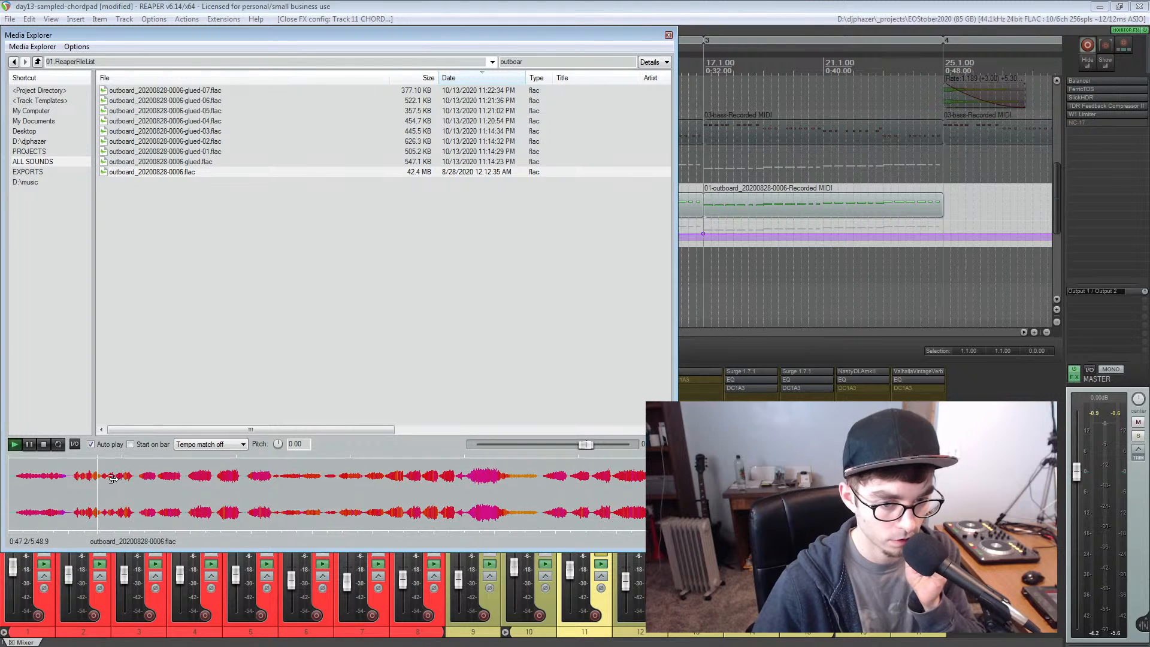
click(115, 479)
click(127, 478)
click(150, 478)
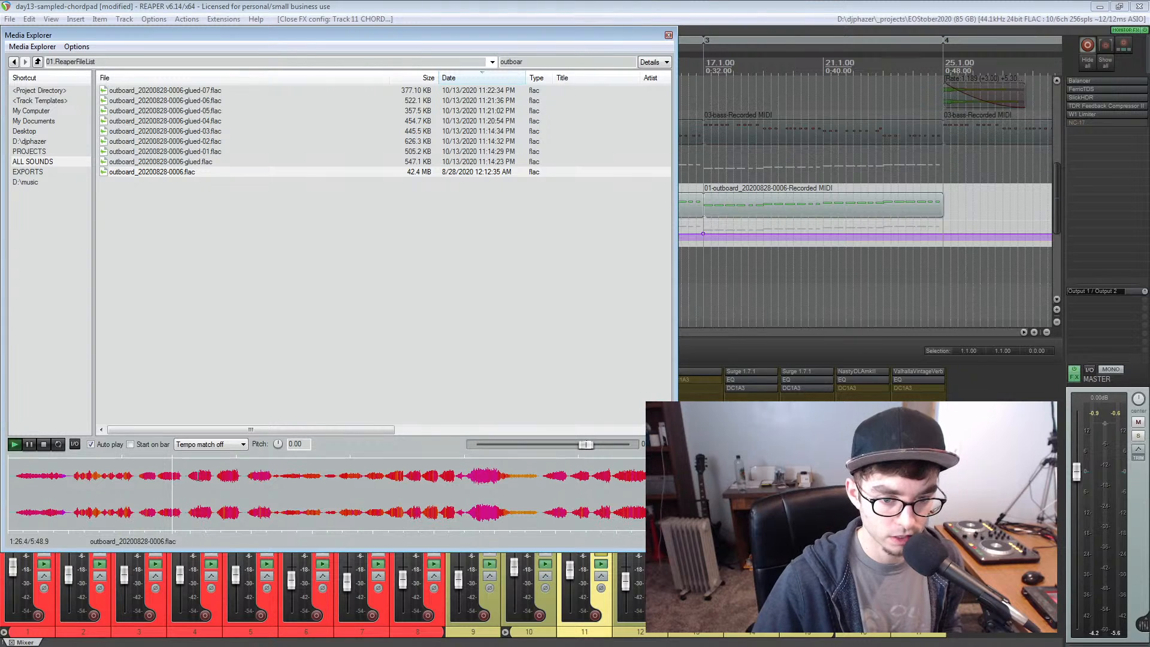
click(196, 477)
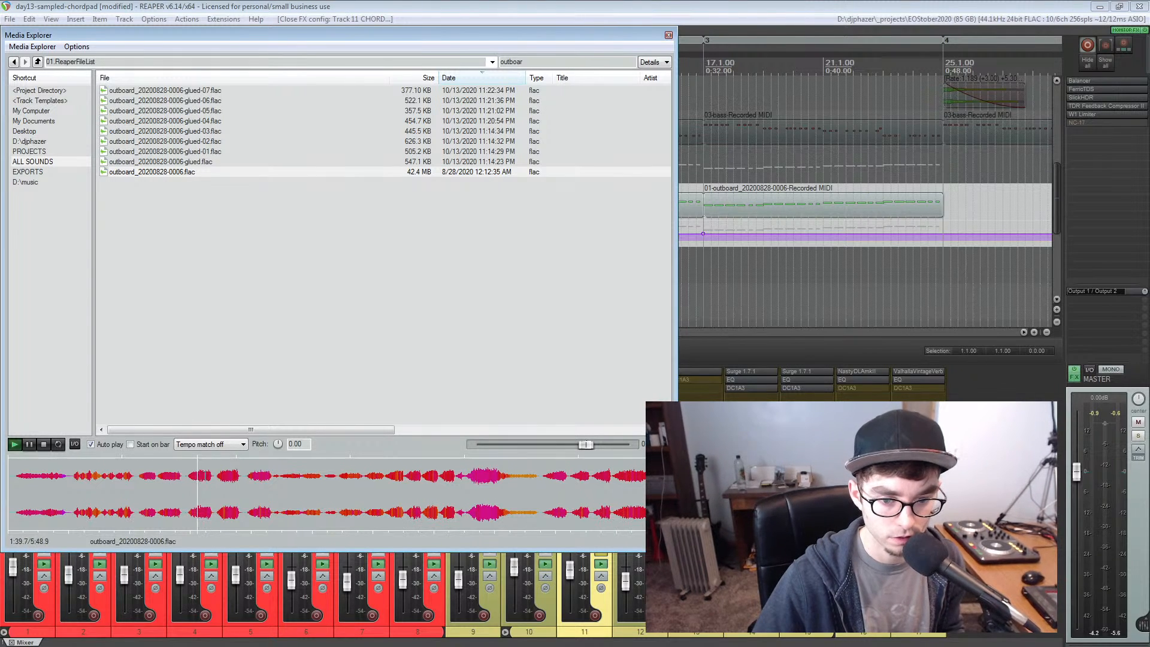
click(225, 477)
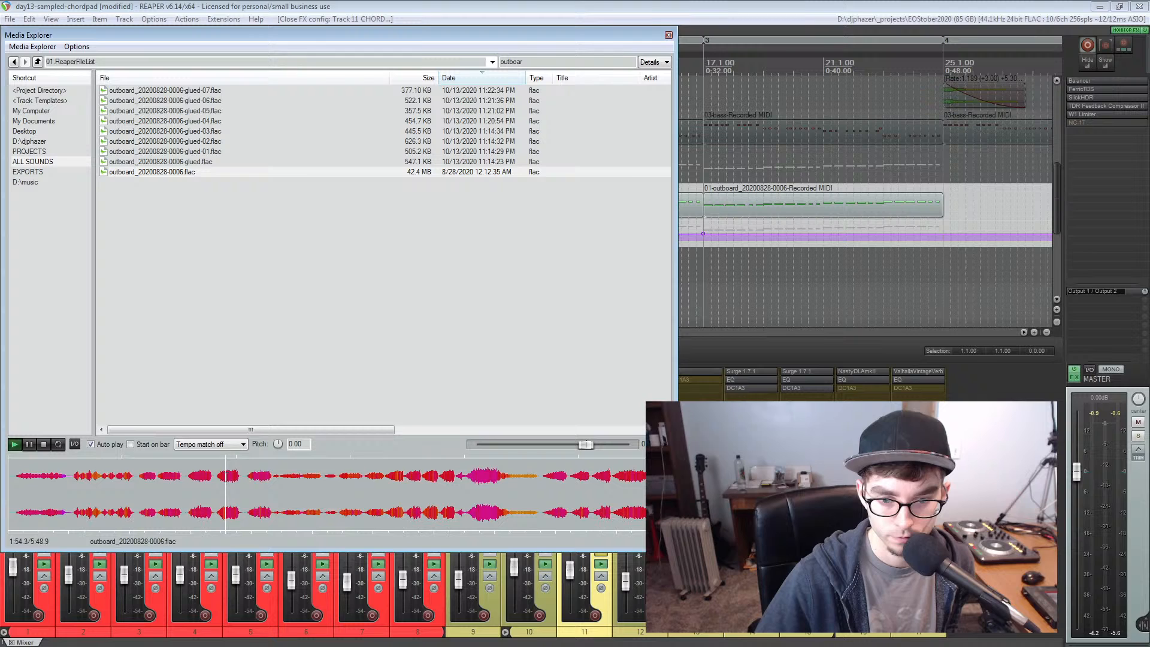
click(261, 471)
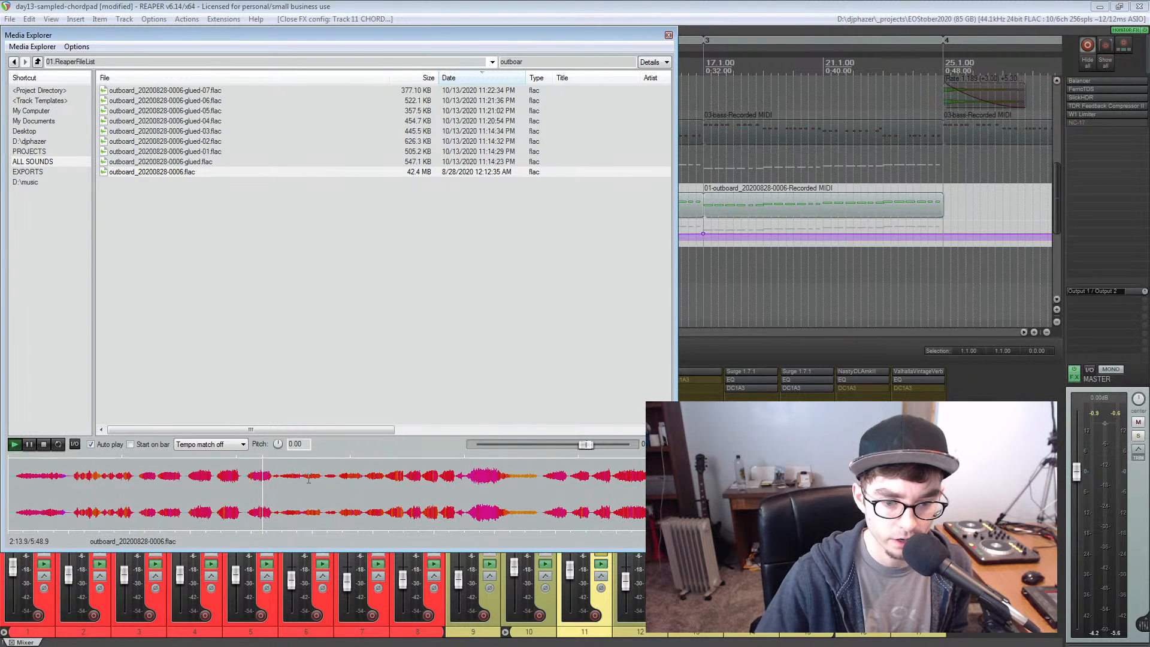
Audition the swells in the second half of outboard_20200828-0006.flac at closer waveform detail, and stop the preview
click(384, 475)
click(394, 476)
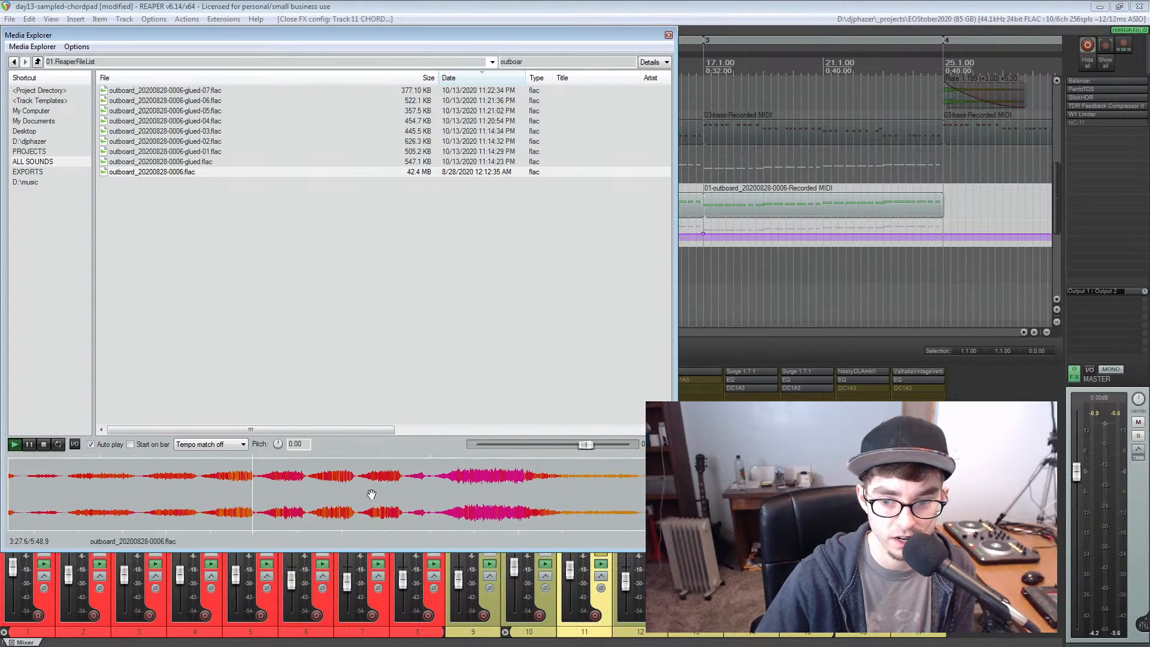
click(189, 477)
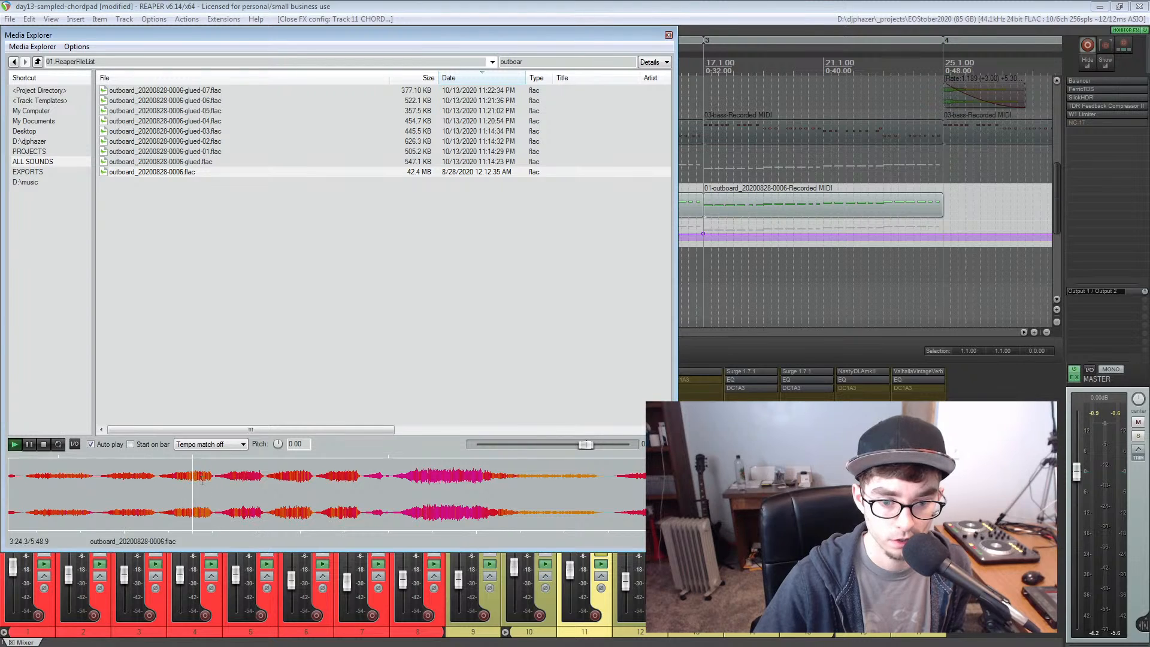
click(241, 479)
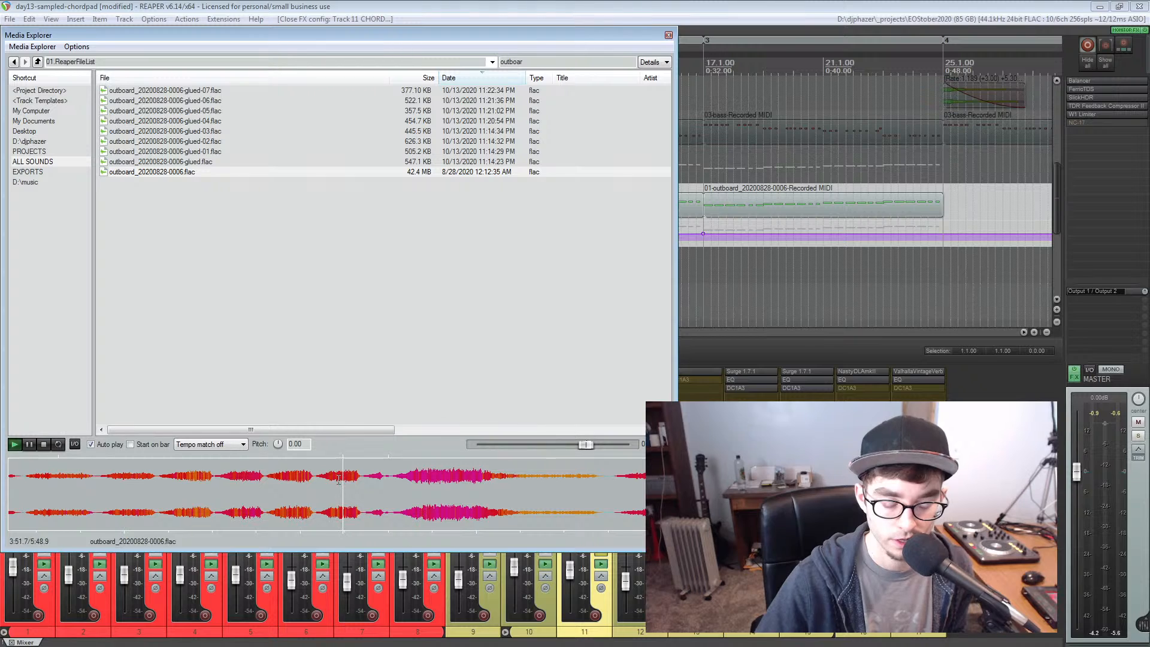
key(space)
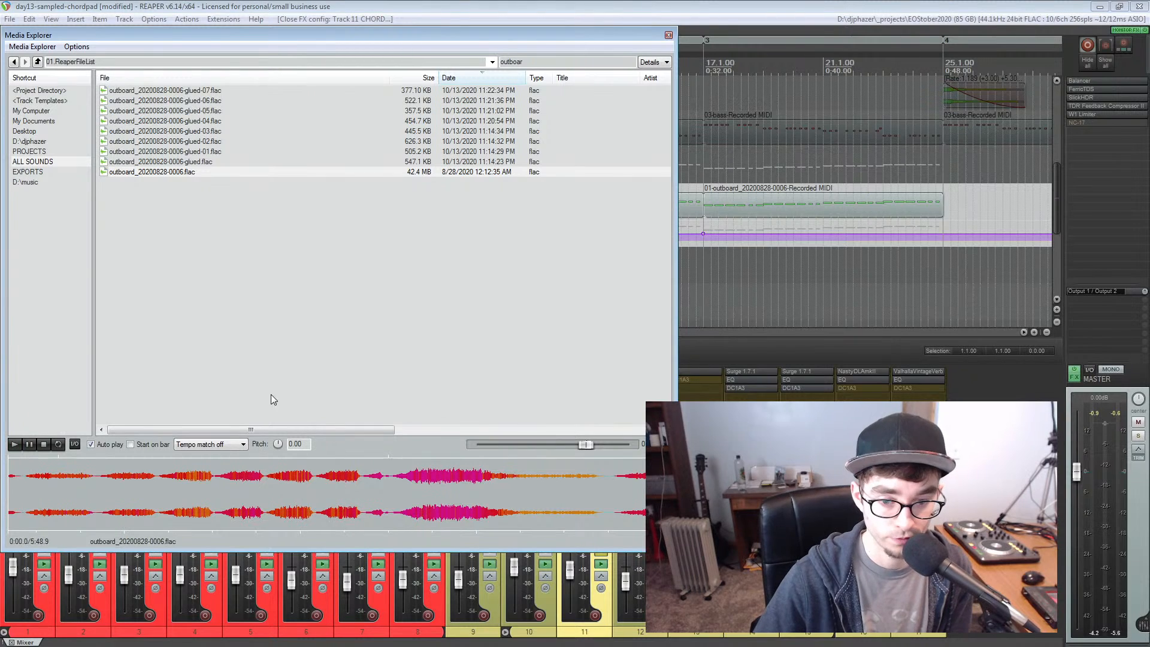
click(172, 159)
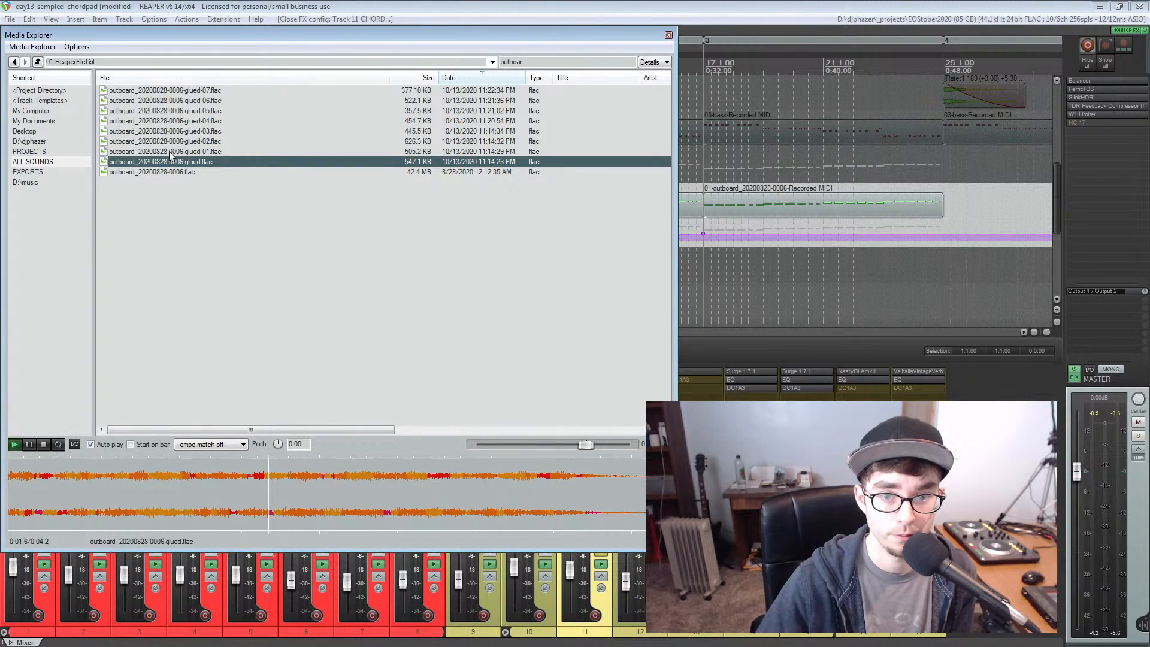
click(172, 149)
click(171, 138)
click(172, 132)
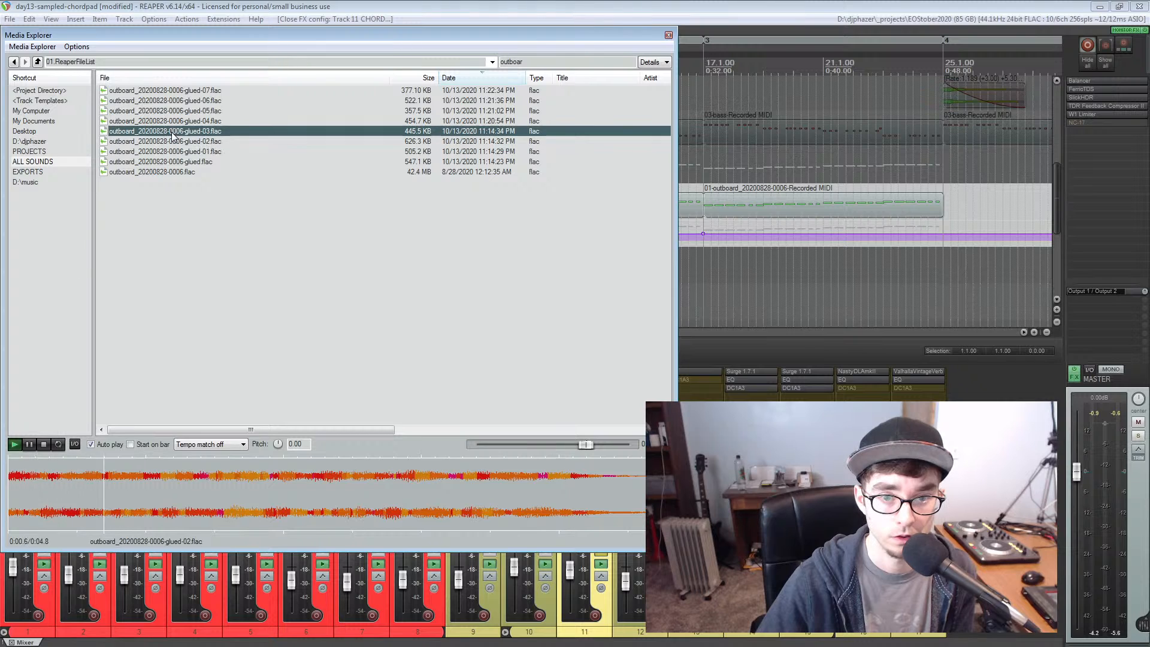
click(174, 121)
click(175, 111)
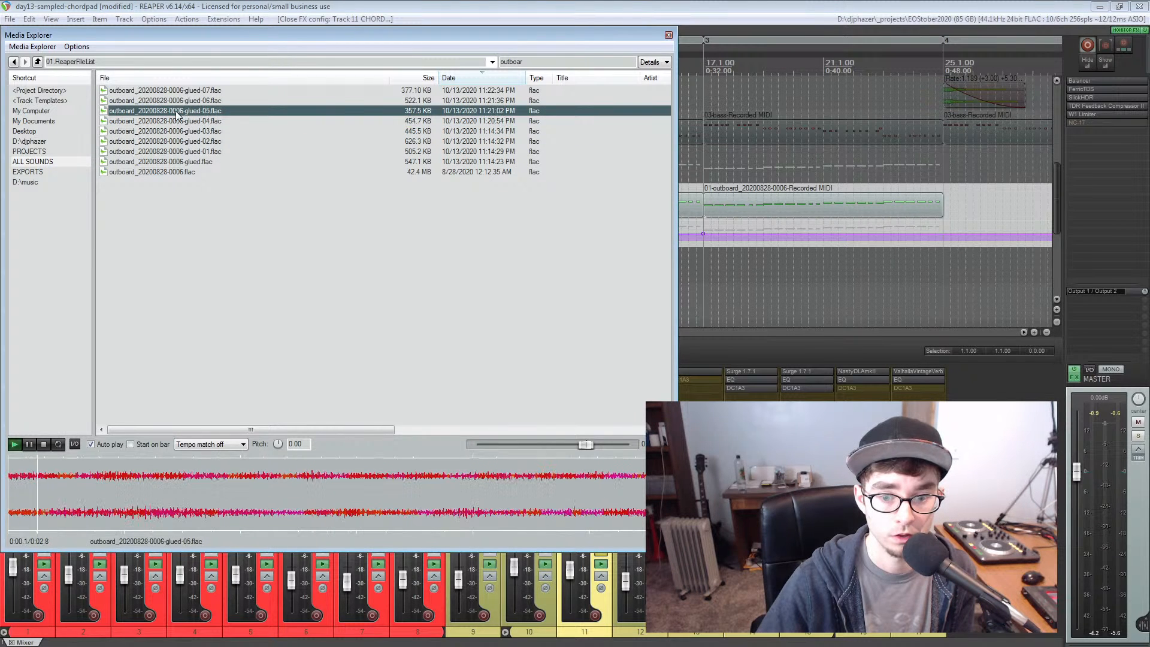
click(179, 100)
click(179, 91)
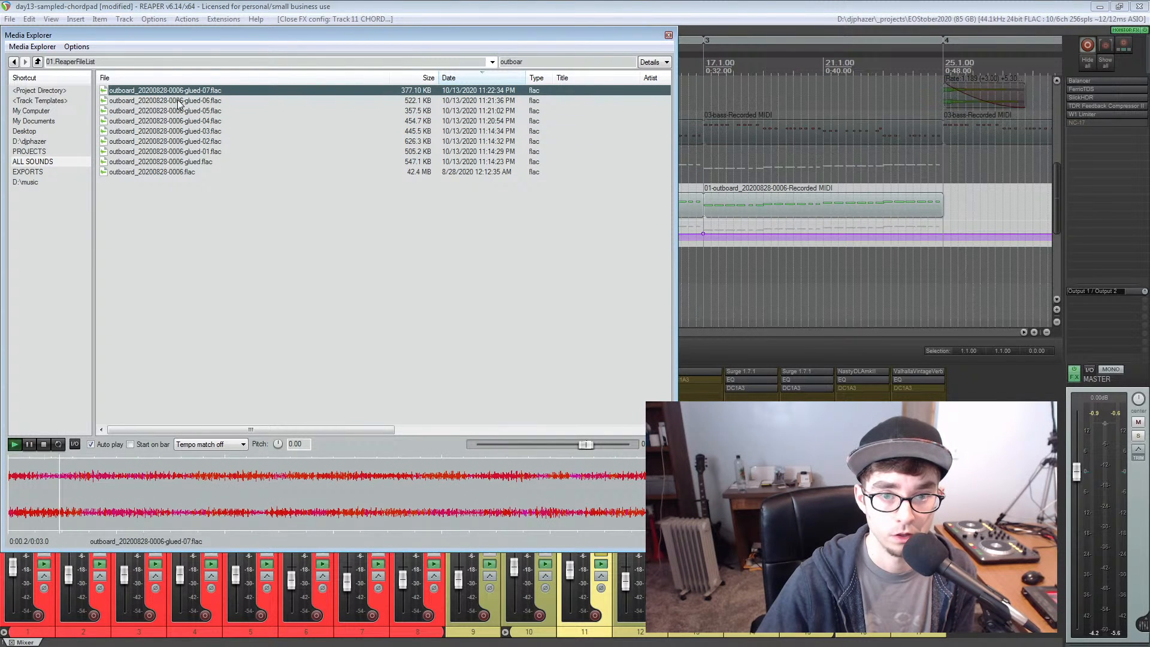
click(182, 142)
click(179, 149)
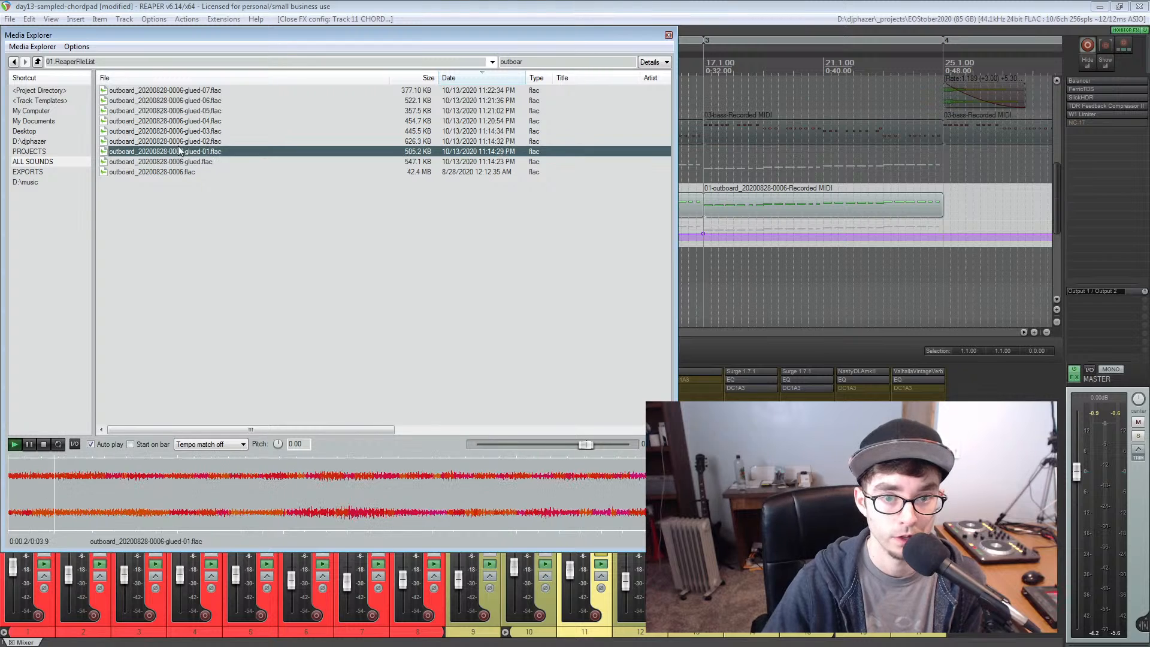
click(179, 141)
click(179, 133)
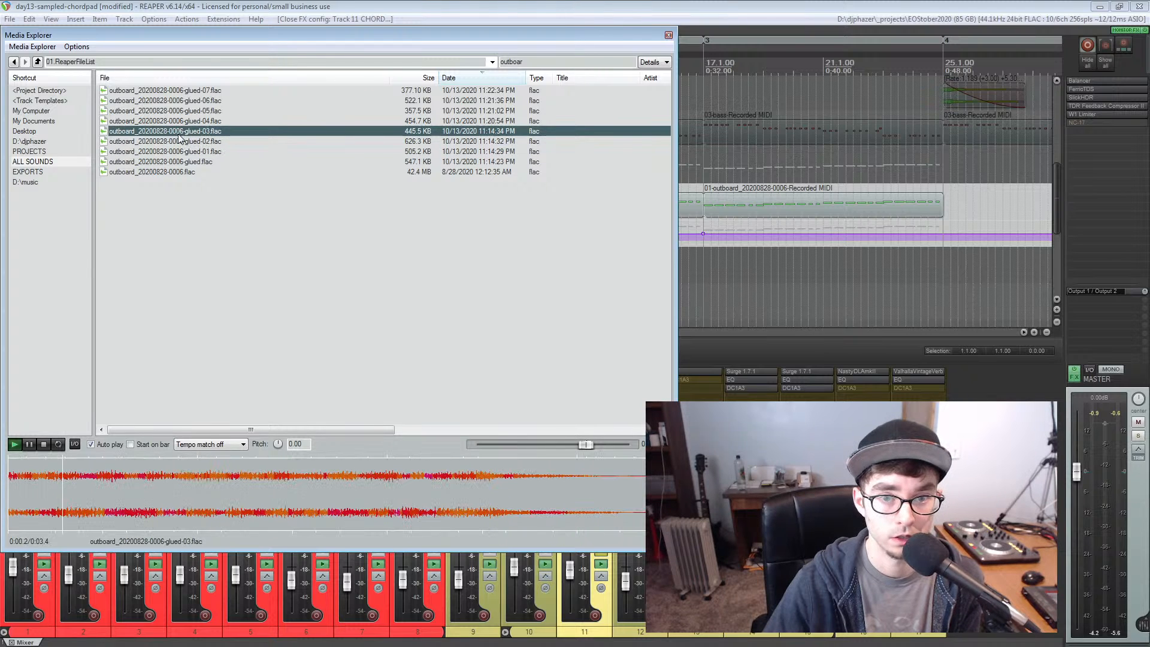
click(180, 123)
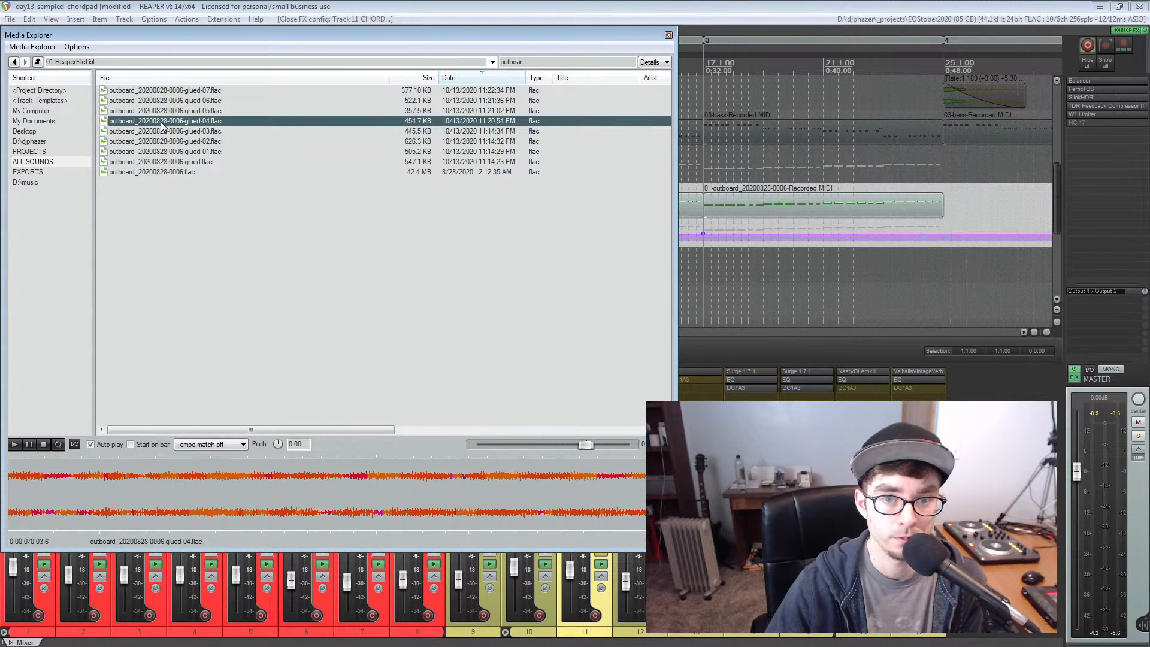
key(space)
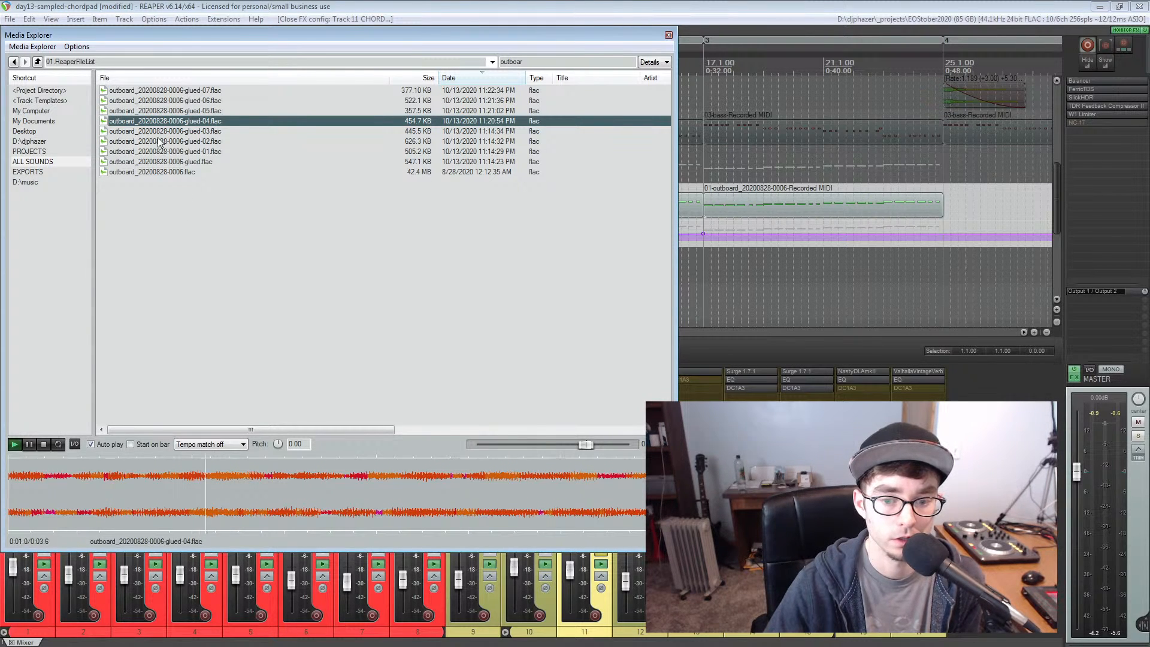
key(space)
click(167, 112)
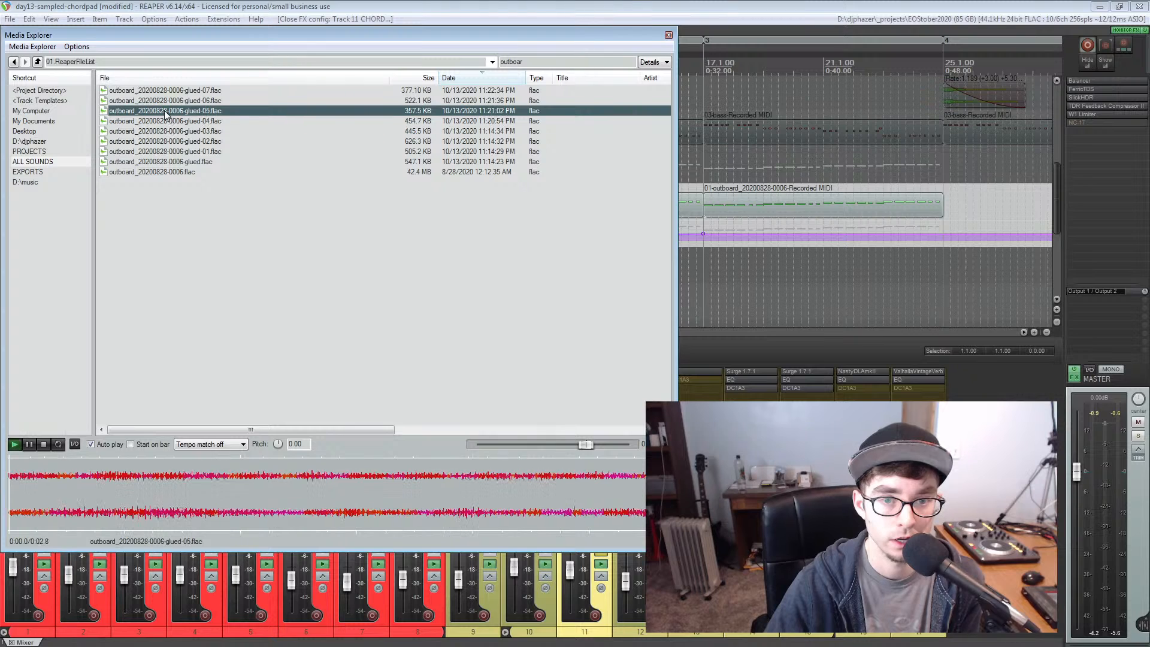
key(space)
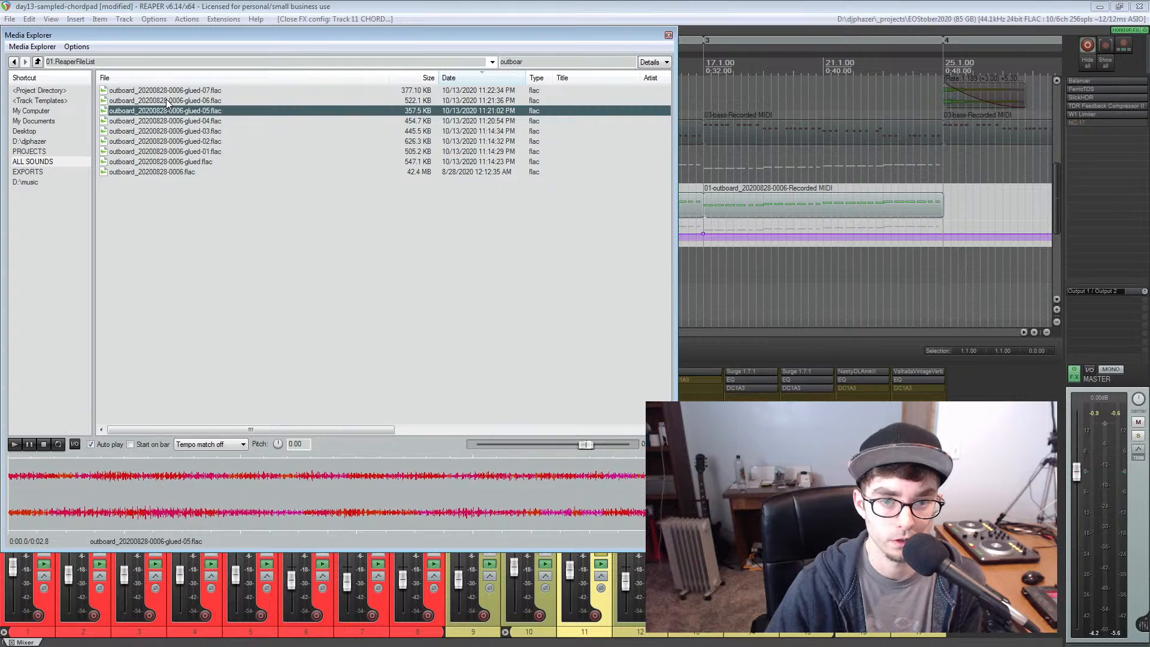
click(166, 100)
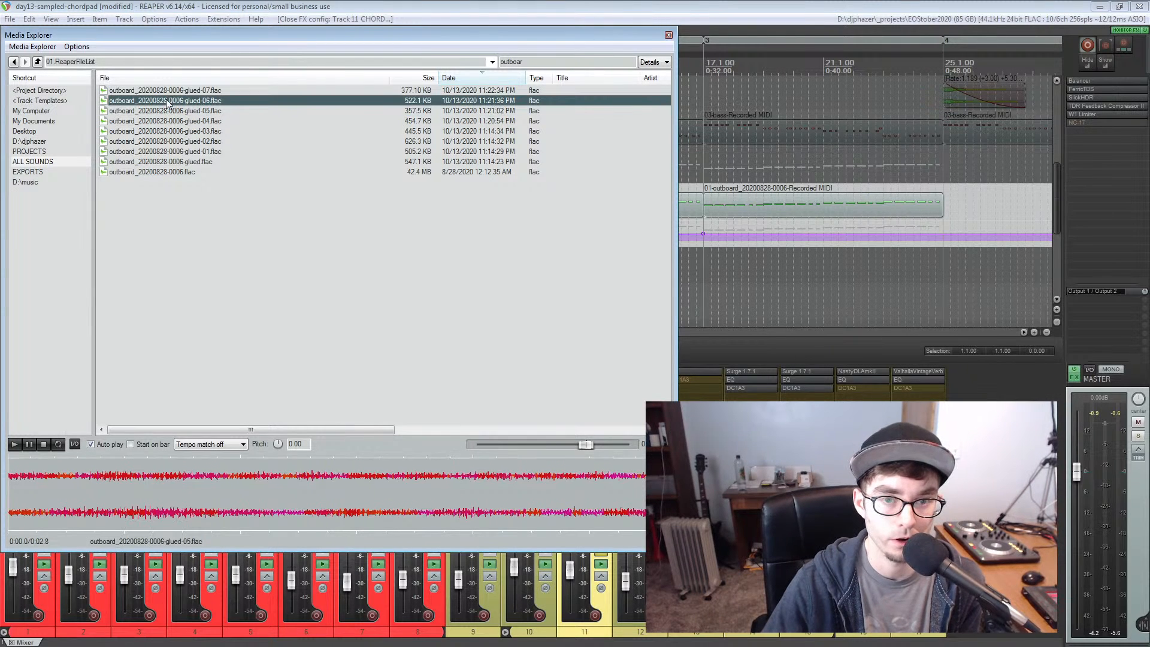
click(166, 91)
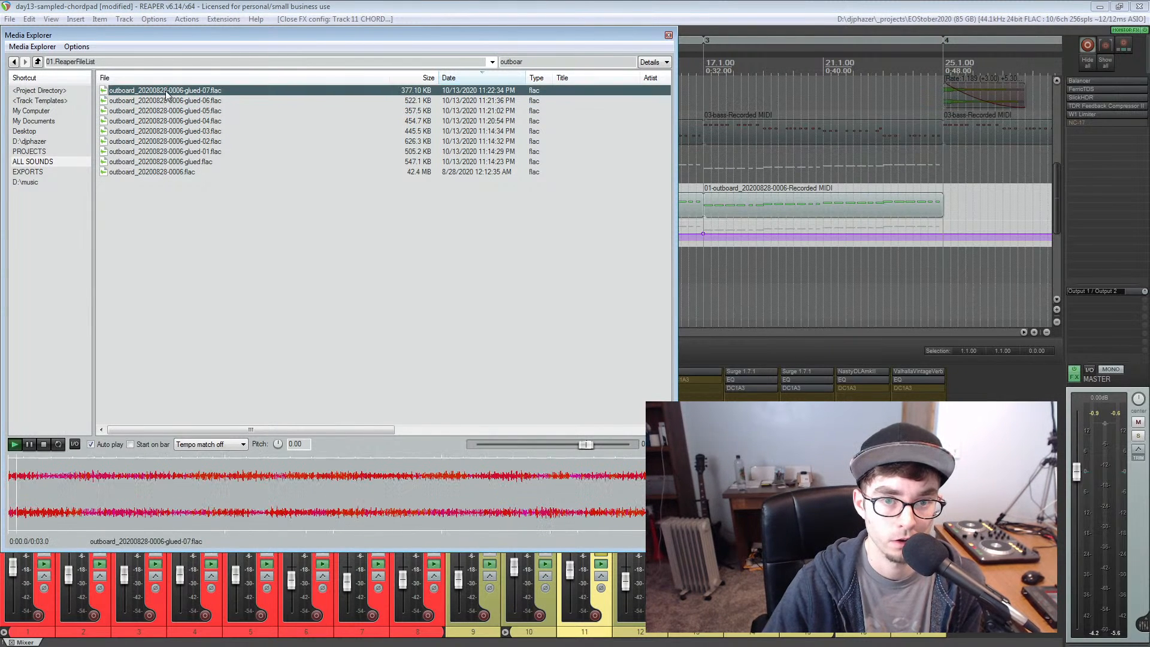
Close the Media Explorer and create an empty project in a new project tab
click(669, 35)
scroll(322, 173, down, 3)
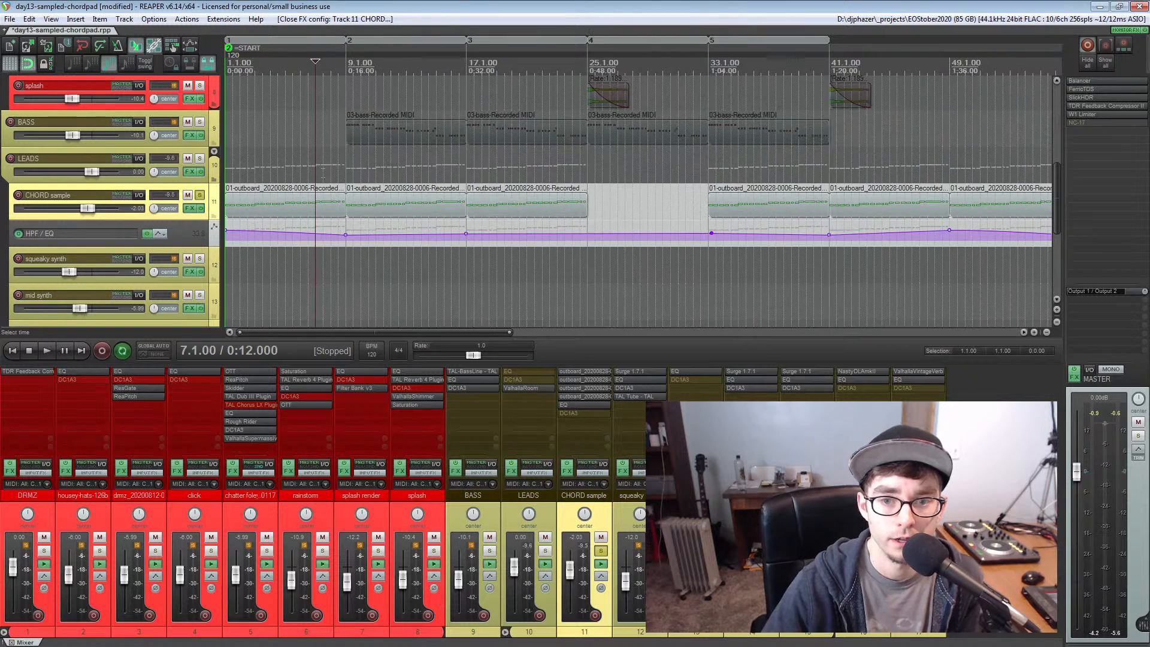
scroll(323, 173, down, 2)
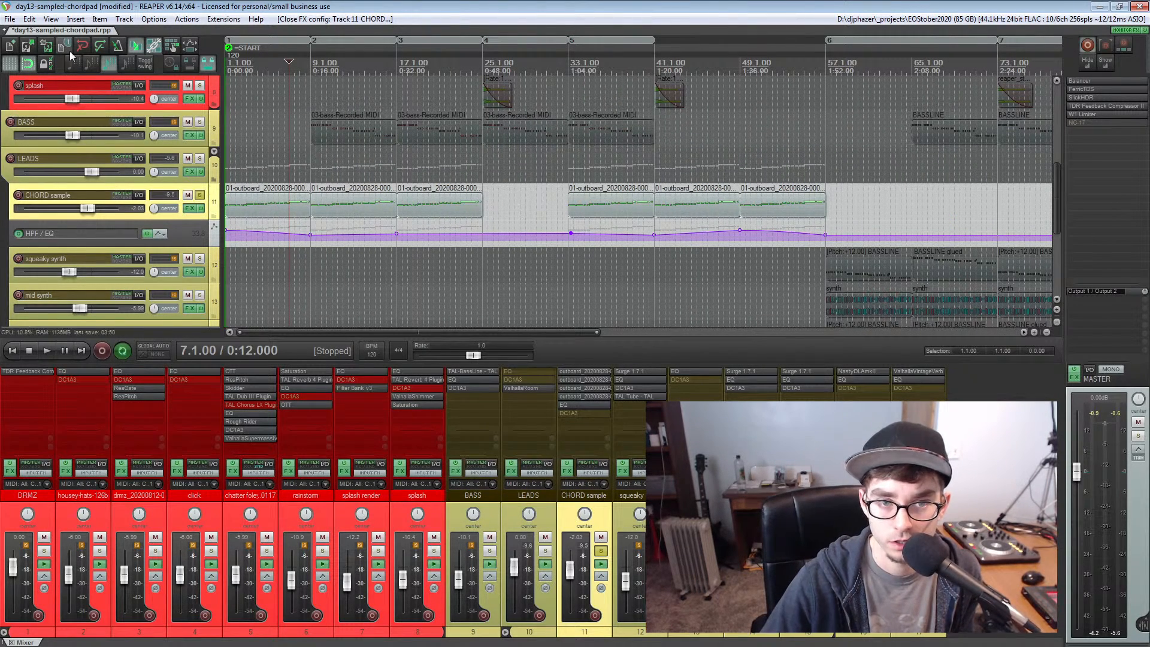
click(9, 19)
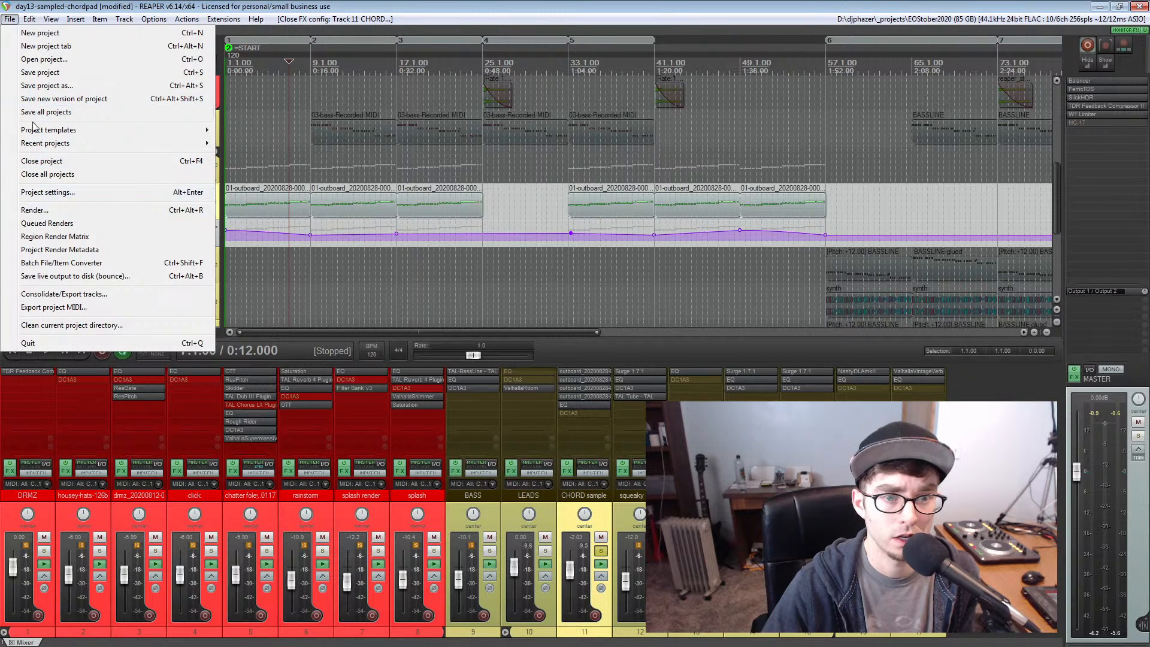
click(33, 45)
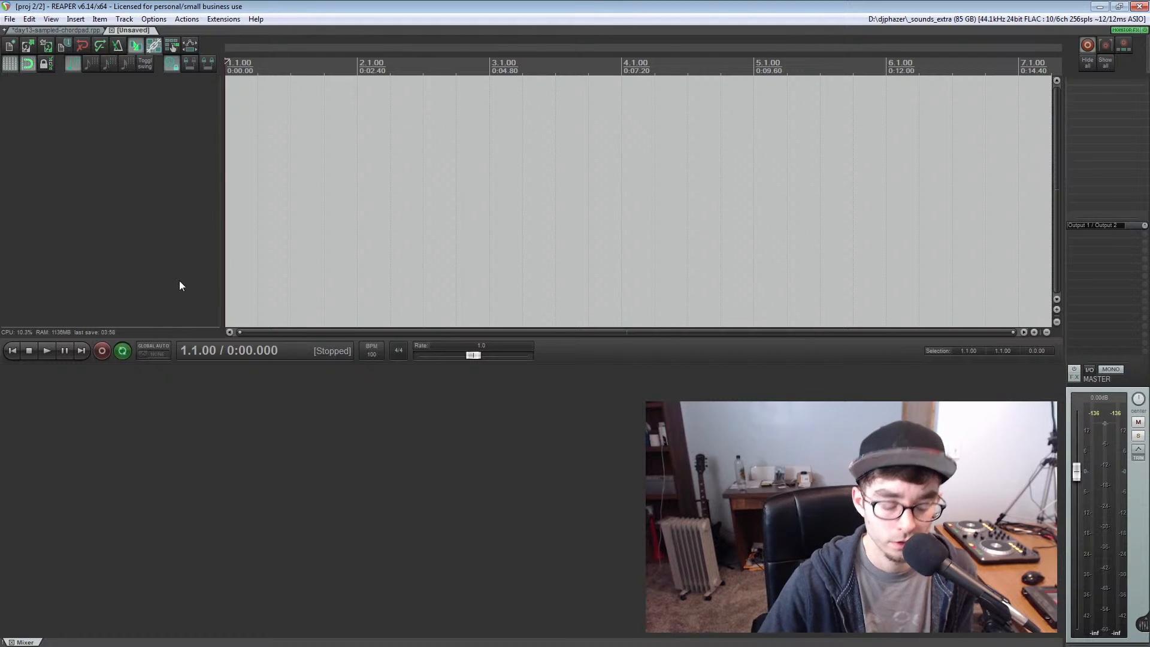
Insert outboard_20200828-0006.flac from the Media Explorer into the new project, and close the Media Explorer
key(ctrl+alt+x)
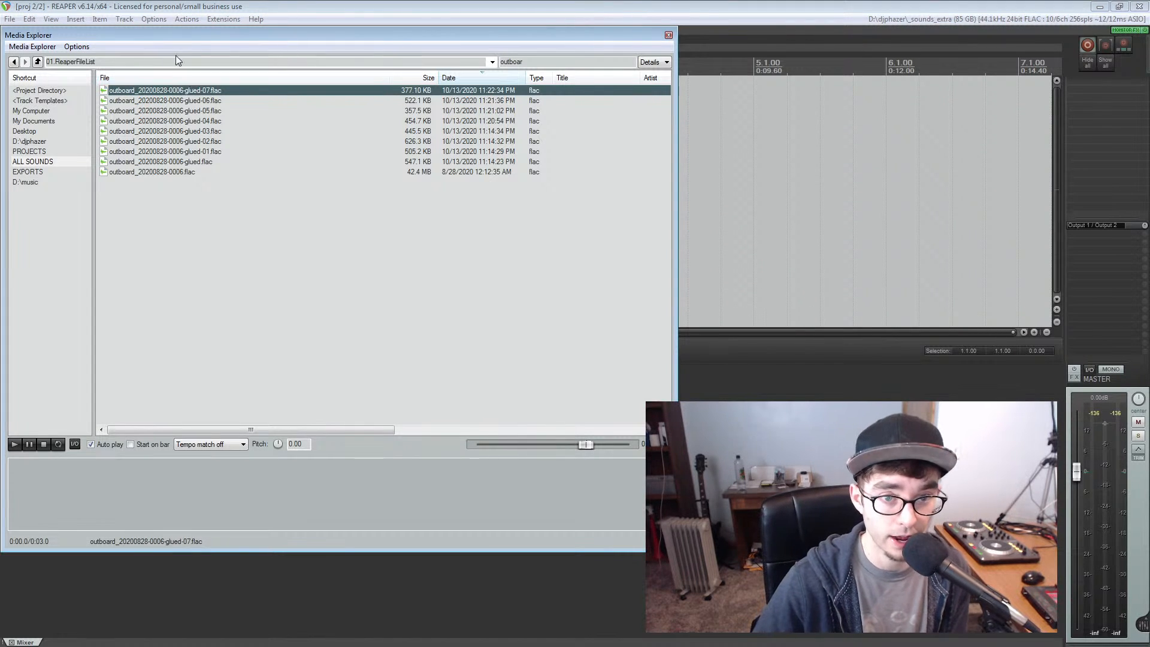
click(173, 173)
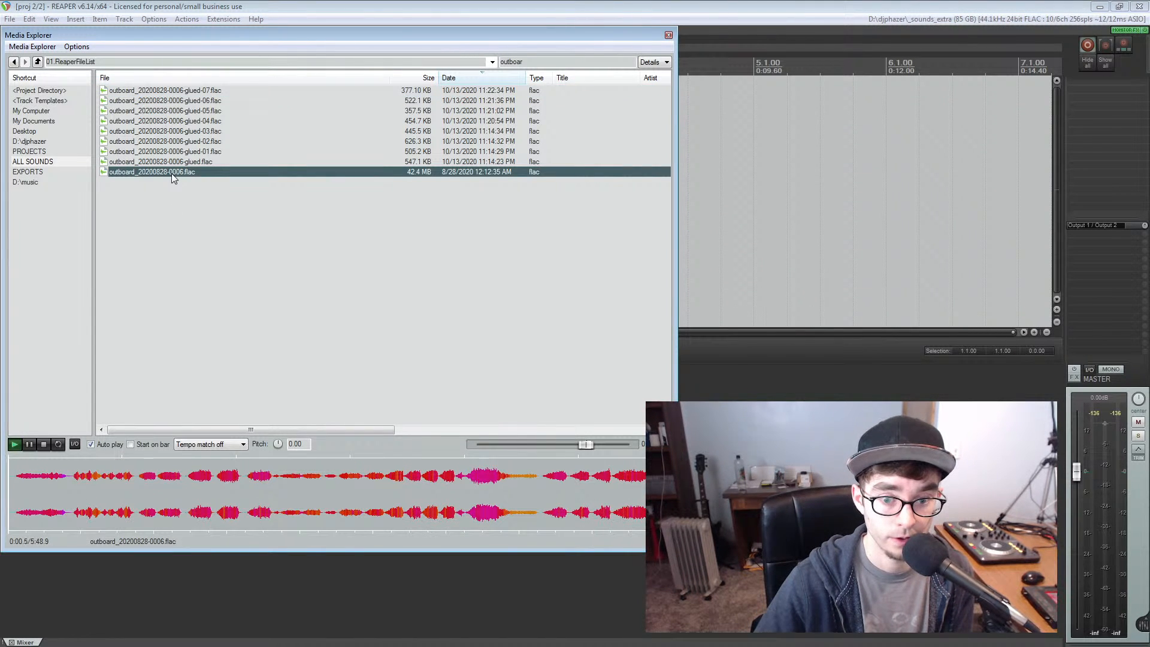
double_click(171, 174)
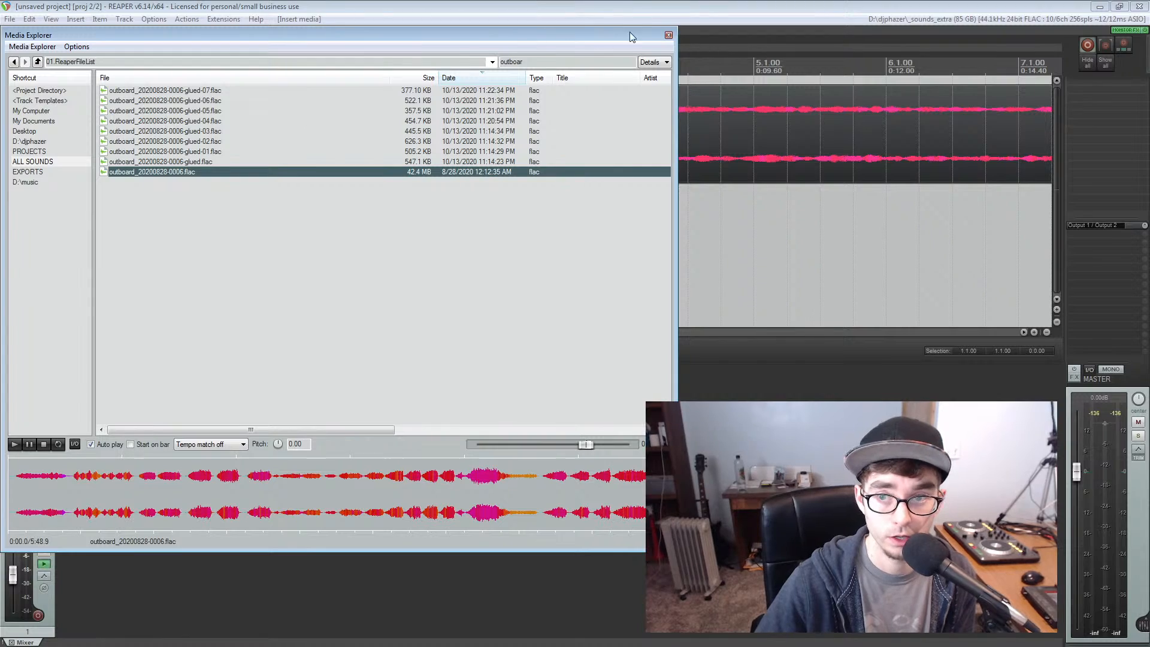
click(668, 35)
Examine the inserted outboard recording's waveform up close and at full length, with the edit cursor past its midpoint
click(365, 178)
scroll(364, 178, down, 10)
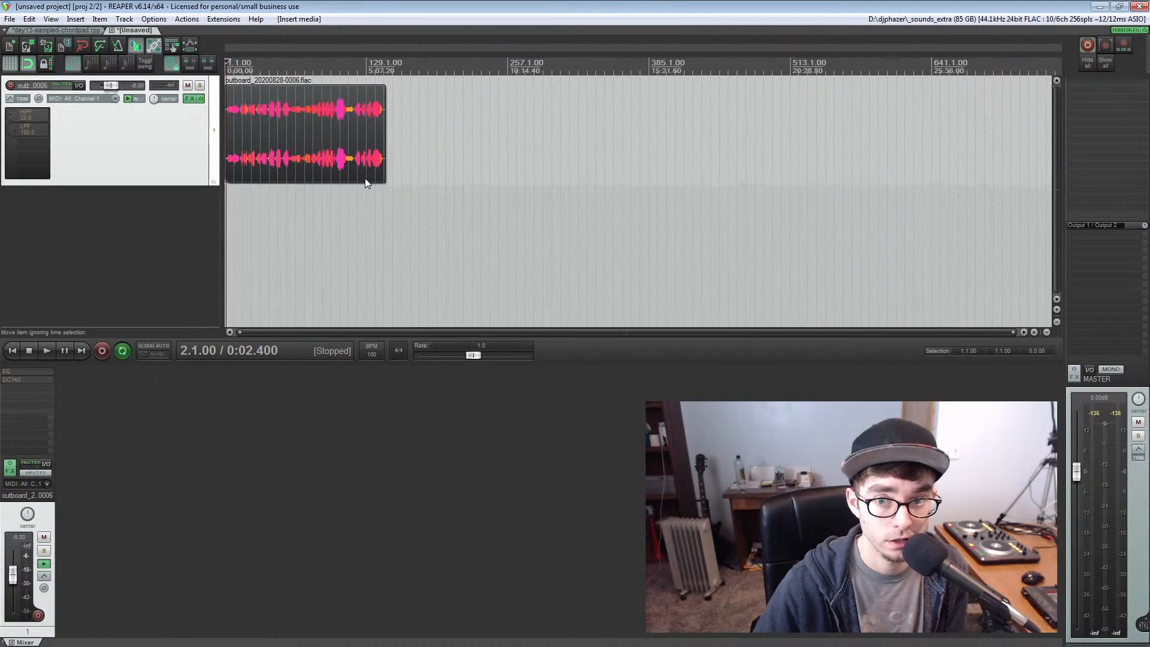
click(317, 126)
scroll(317, 124, up, 10)
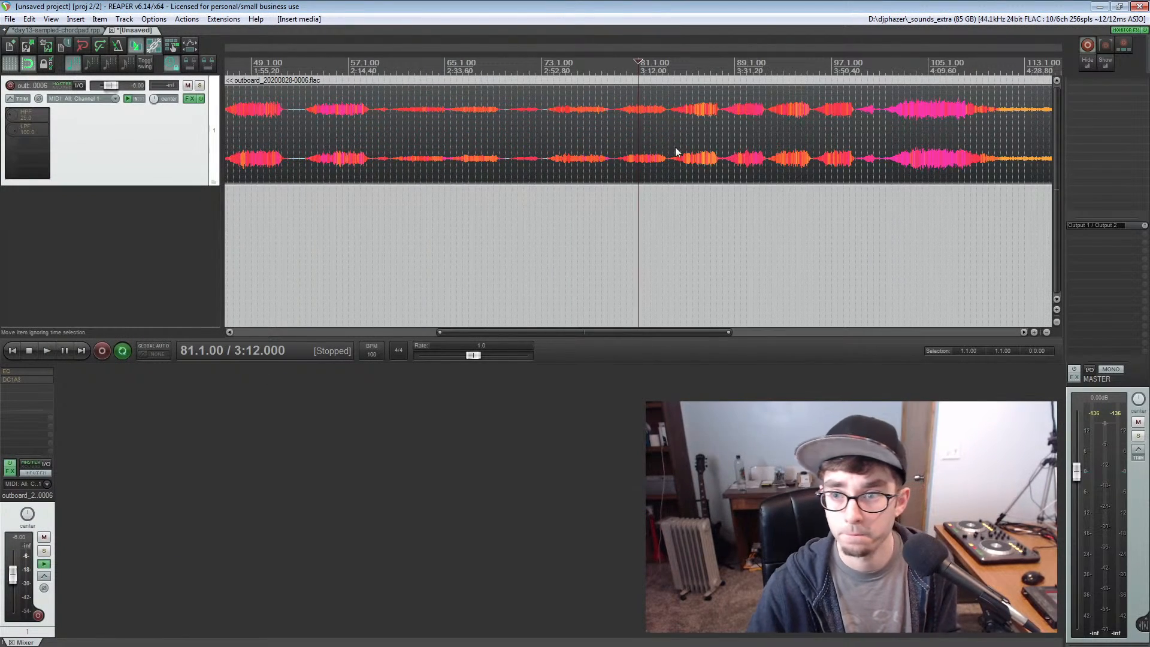
scroll(675, 148, down, 8)
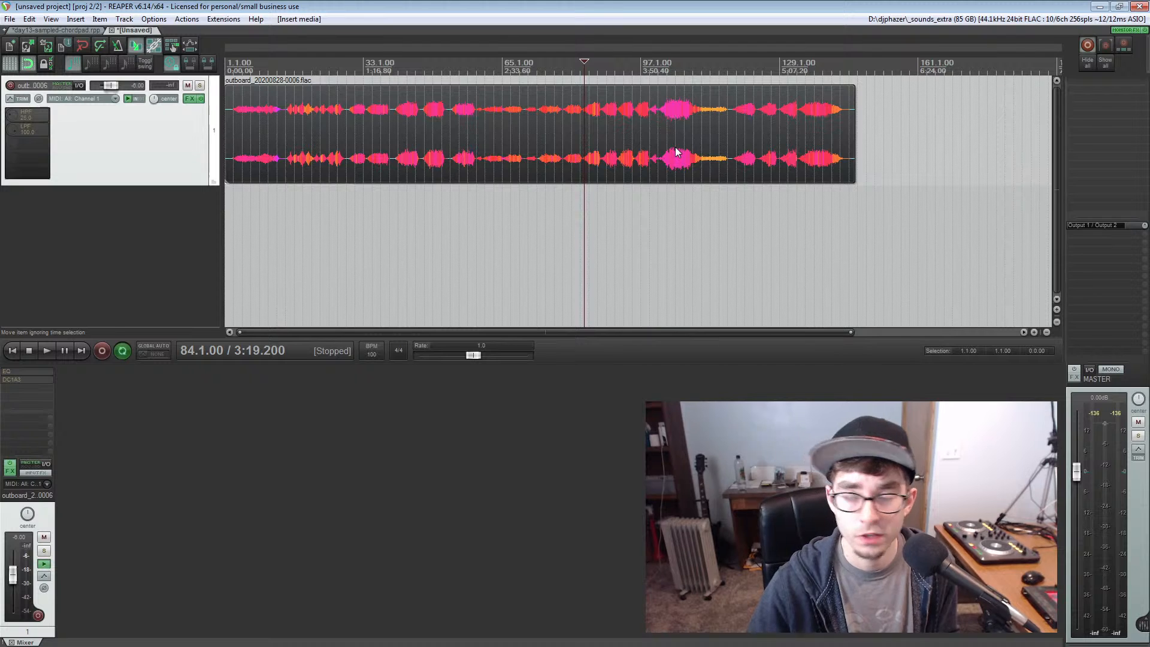
Delete the full-length outboard item from the track and preview outboard_20200828-0006.flac again in the Media Explorer
click(439, 137)
key(Delete)
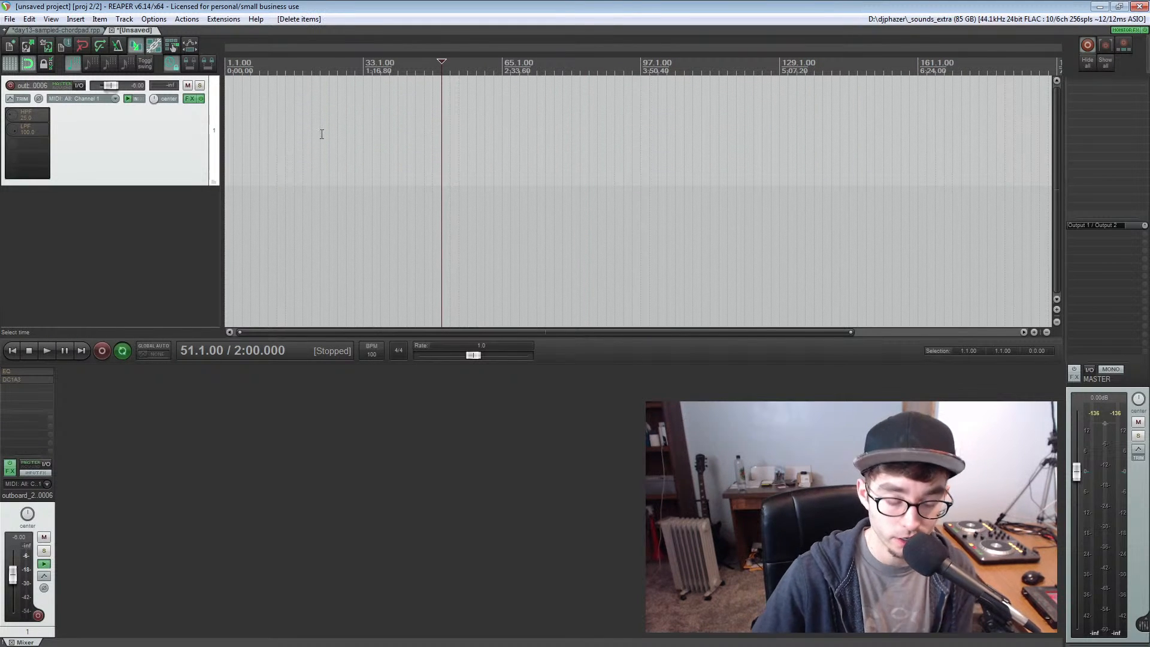
key(ctrl+alt+x)
drag(206, 37, 270, 223)
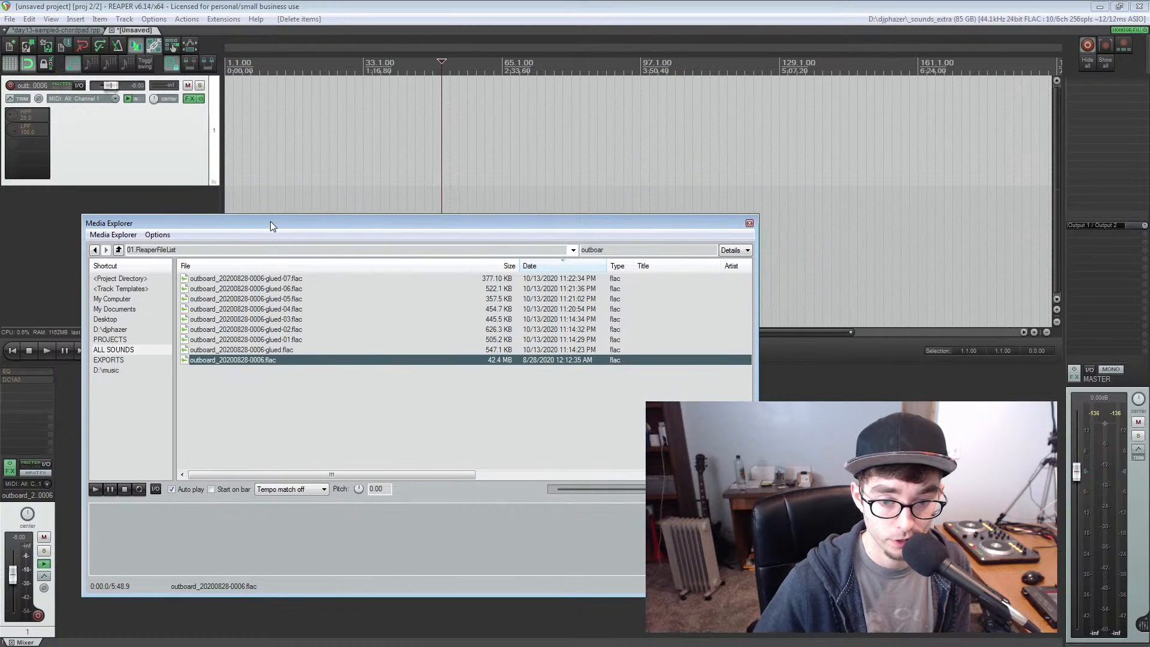
click(236, 350)
click(234, 359)
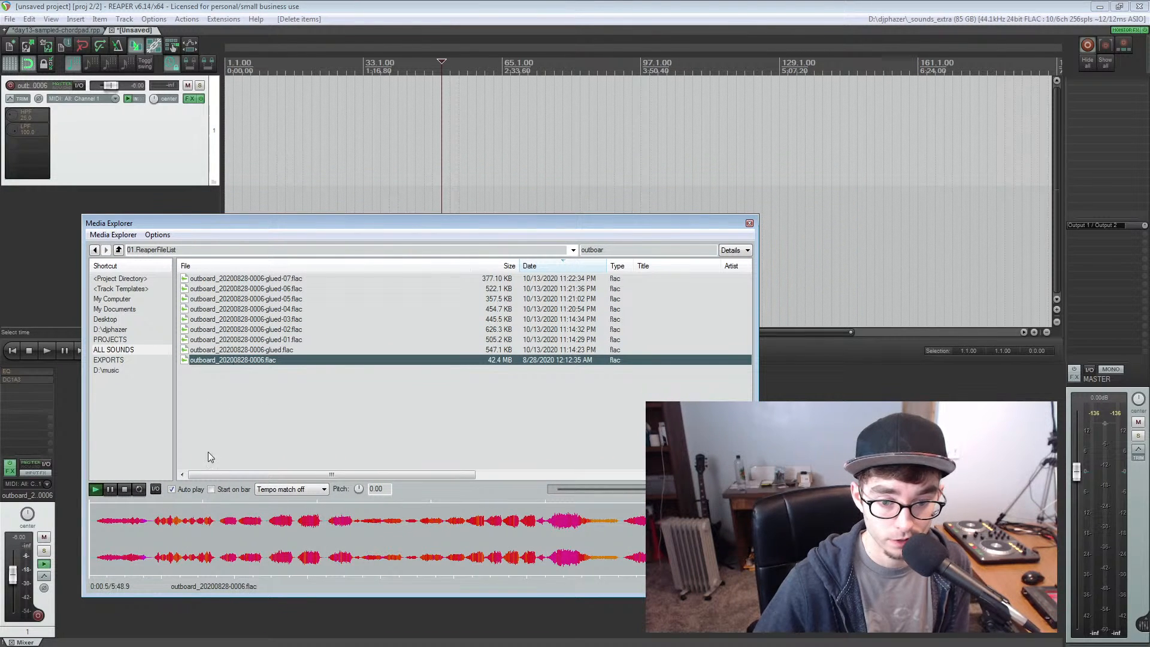
Insert four separate chord excerpts of outboard_20200828-0006.flac, taken between about 3:23 and 3:55, onto the track as spaced items
scroll(509, 524, up, 3)
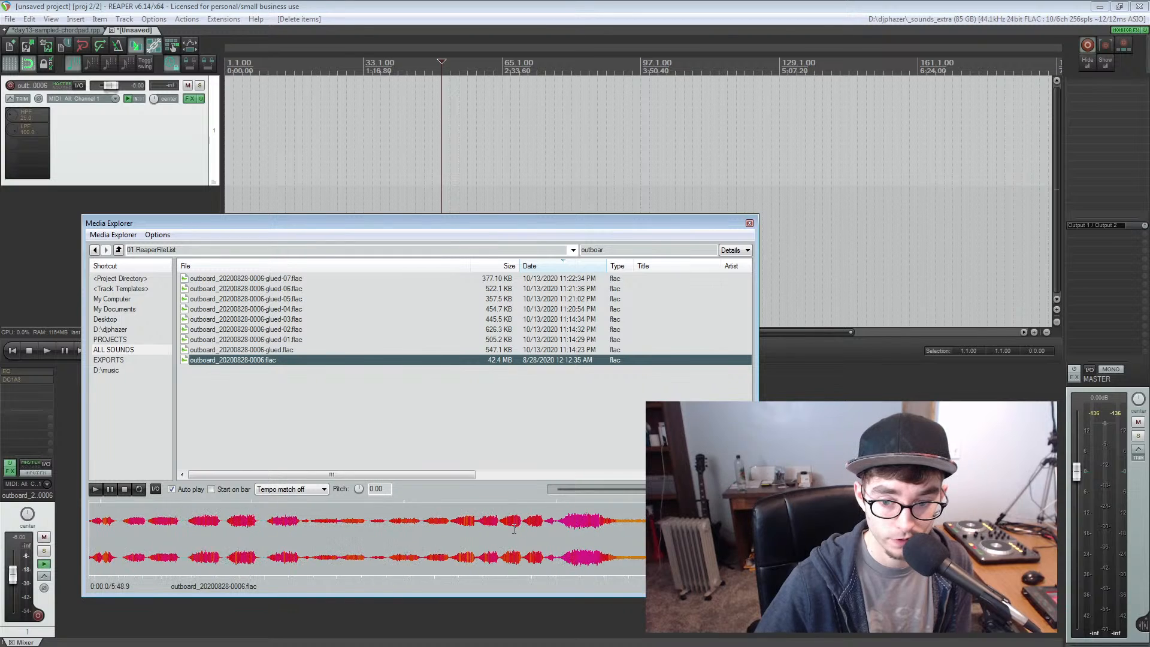
drag(561, 530, 401, 555)
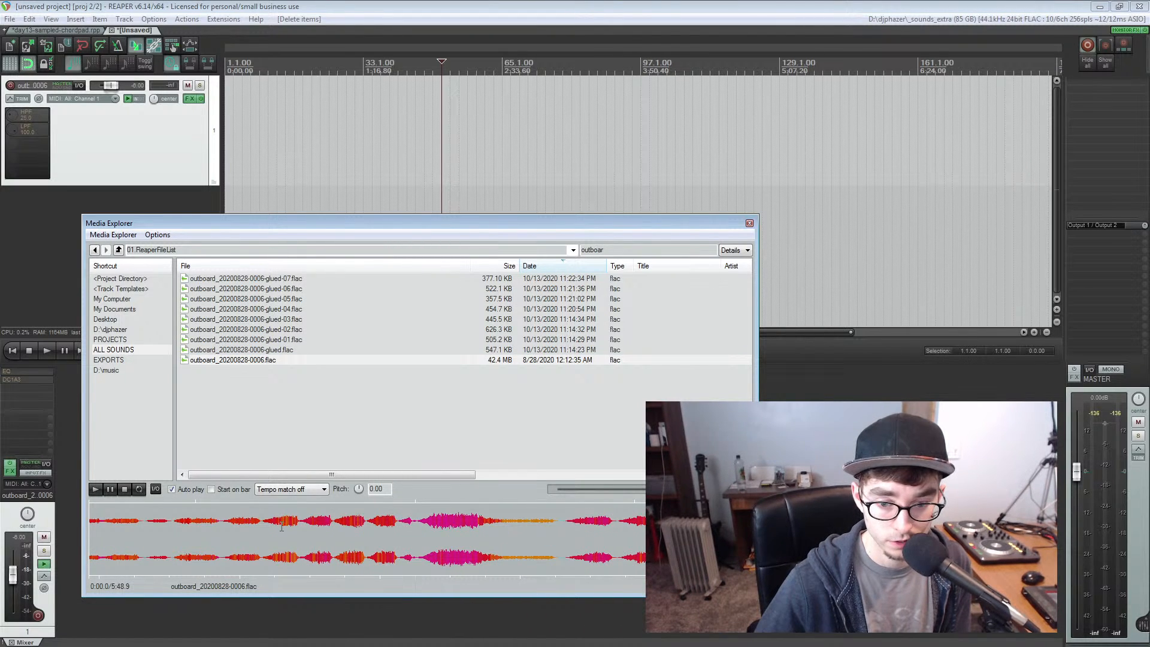
drag(281, 527, 236, 129)
scroll(285, 545, up, 2)
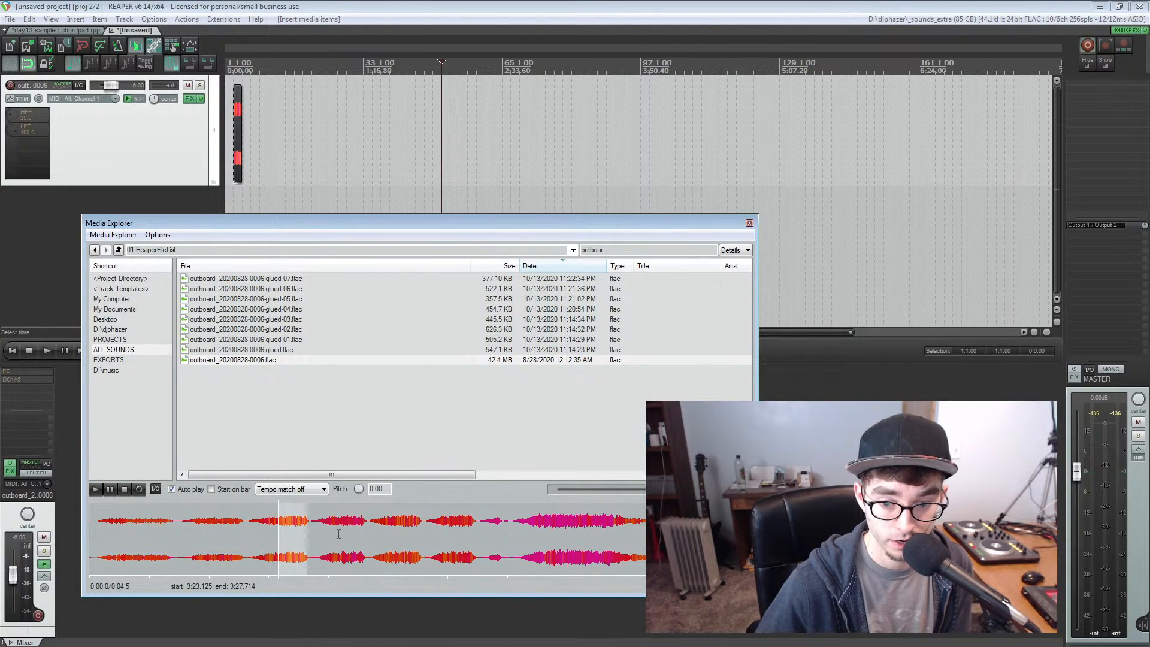
drag(339, 536, 265, 134)
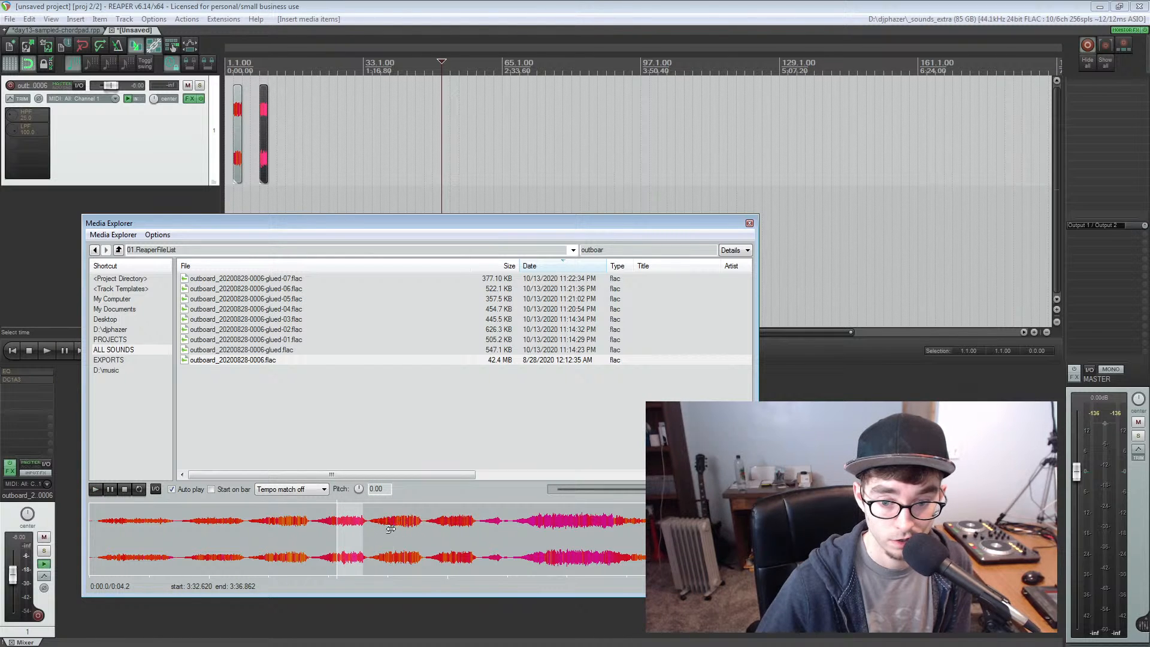
drag(391, 529, 288, 117)
drag(448, 532, 312, 137)
Close the Media Explorer and move the first chord chop to the project start
click(262, 136)
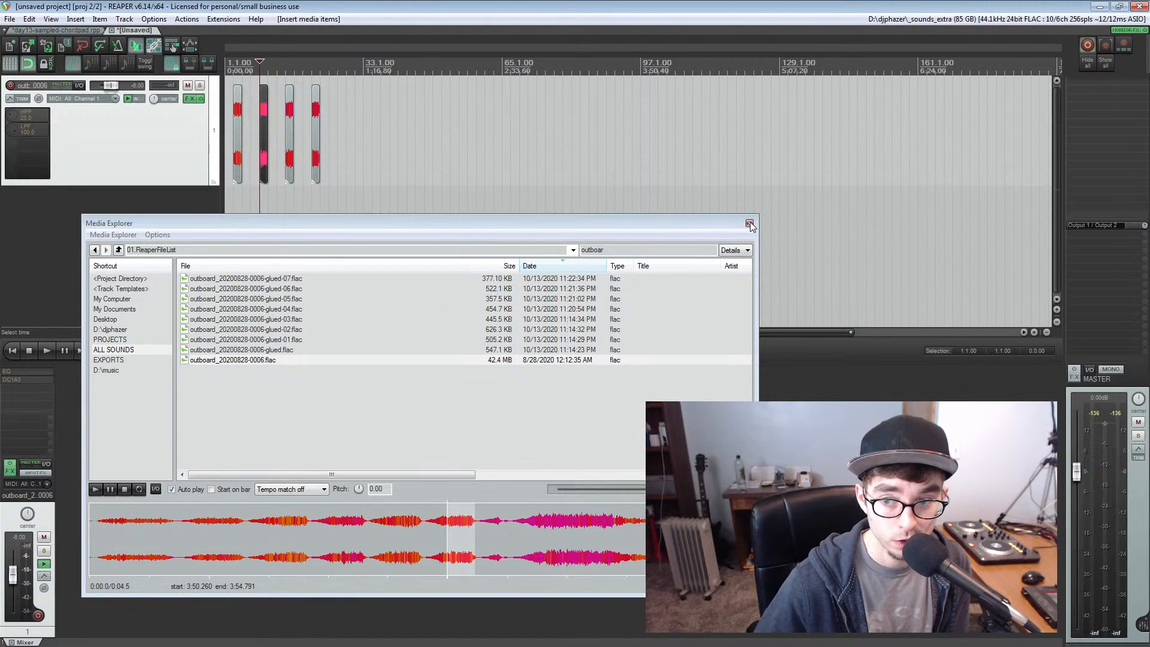
key(ctrl+alt+x)
click(235, 143)
scroll(232, 142, up, 8)
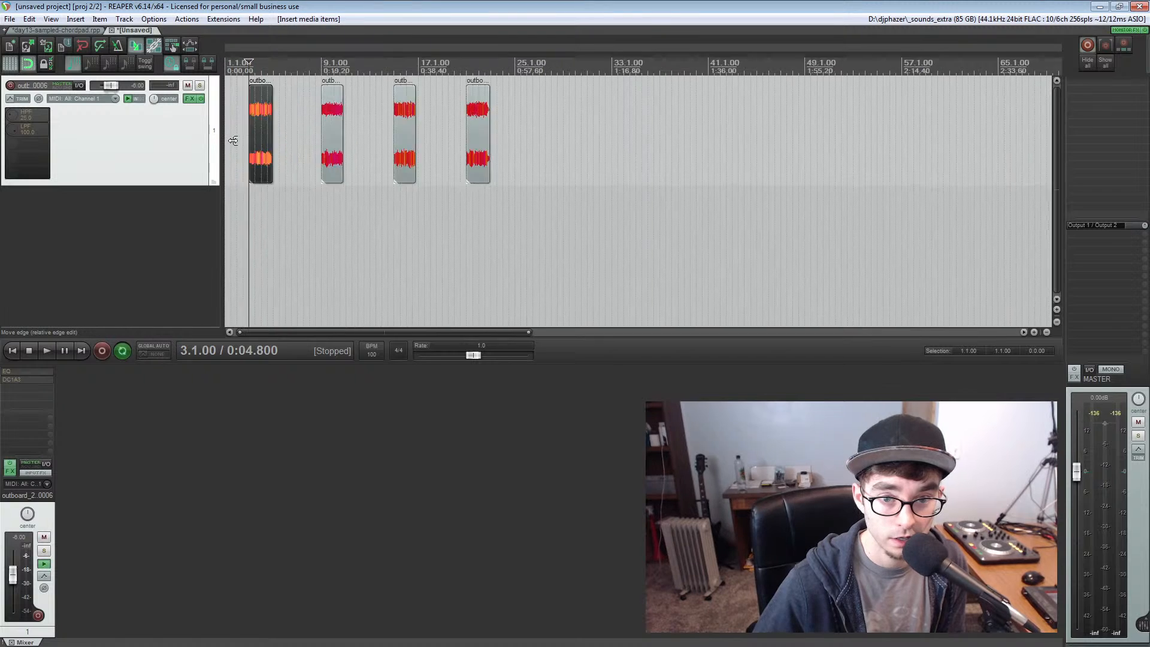
scroll(335, 164, down, 3)
drag(303, 127, 232, 126)
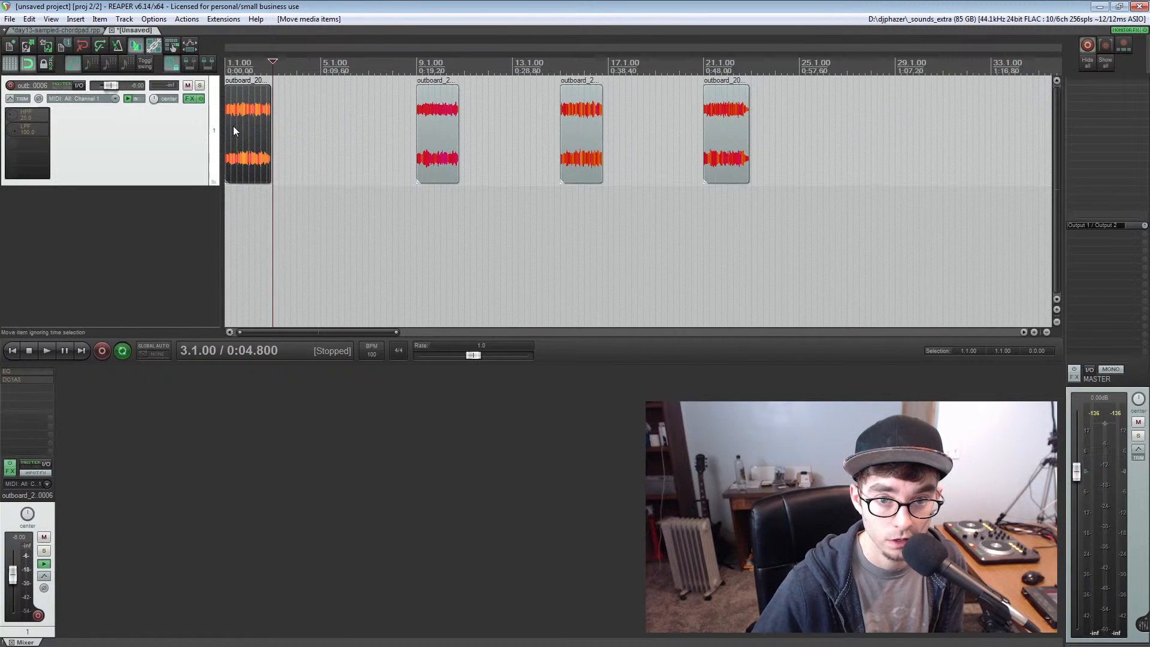
Audition the first chord chop over a matching time selection and reset the track volume to 0 dB
key(ctrl+space)
key(space)
scroll(232, 126, up, 5)
key(space)
double_click(106, 84)
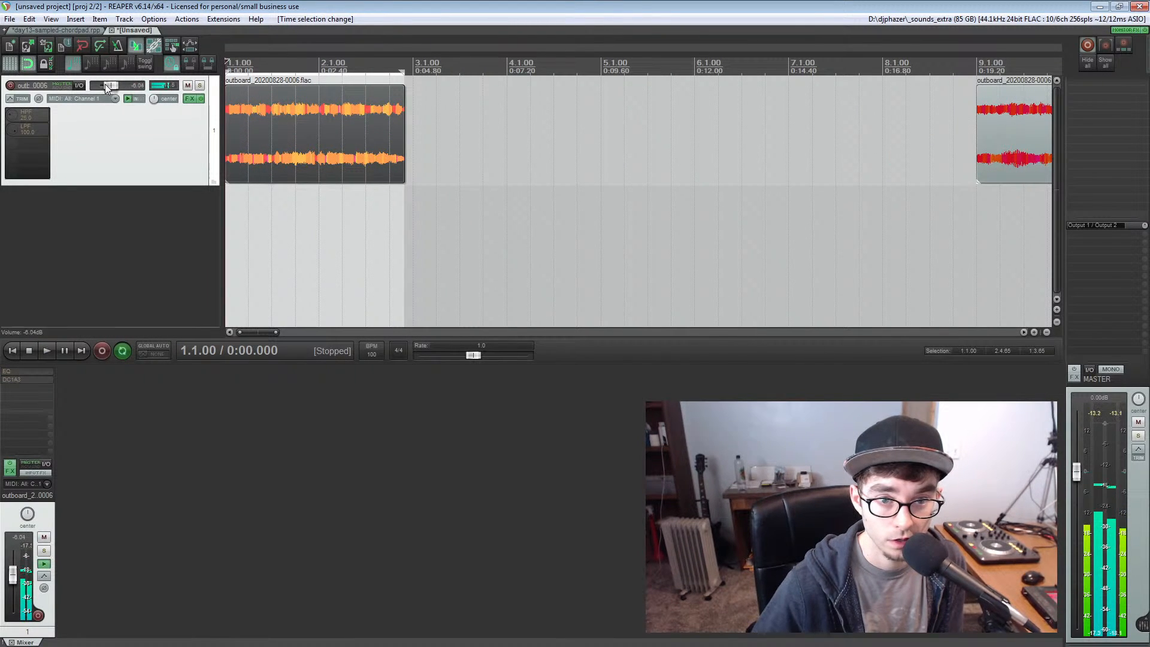
key(space)
scroll(357, 134, down, 4)
key(space)
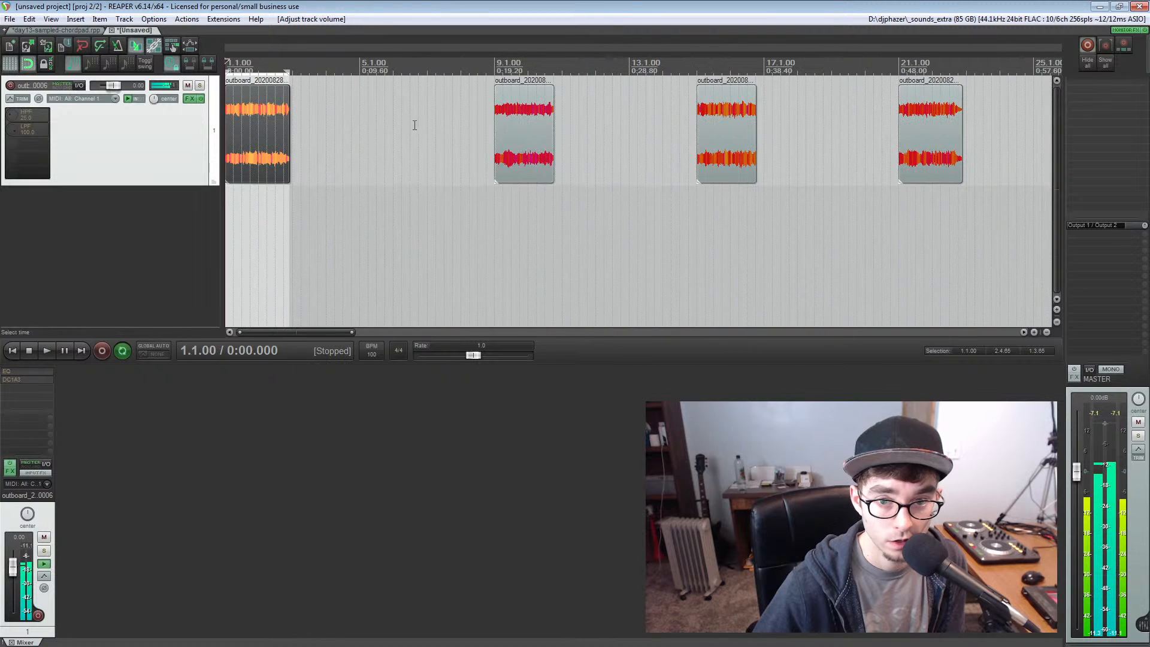
Set the time selection to the second chord chop and audition it
click(514, 128)
key(ctrl+space)
key(space)
key(space)
Move the second, third and fourth chops earlier so all four sit close together, and clear the time selection
drag(515, 135, 319, 118)
drag(727, 127, 406, 120)
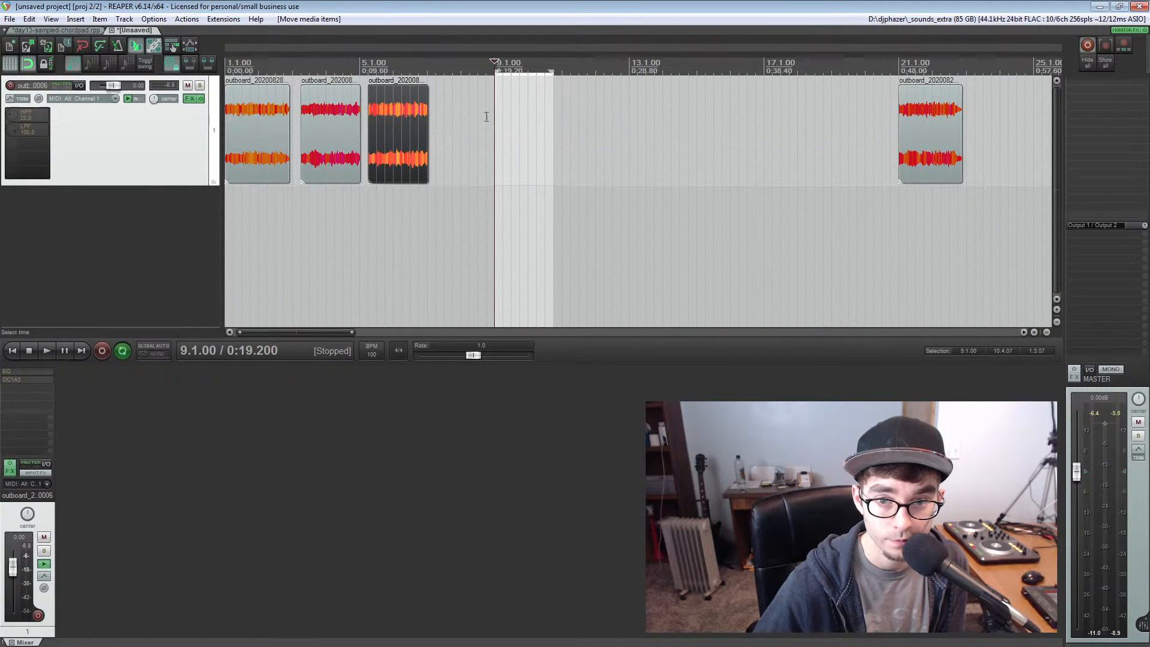
drag(936, 116, 475, 117)
key(Escape)
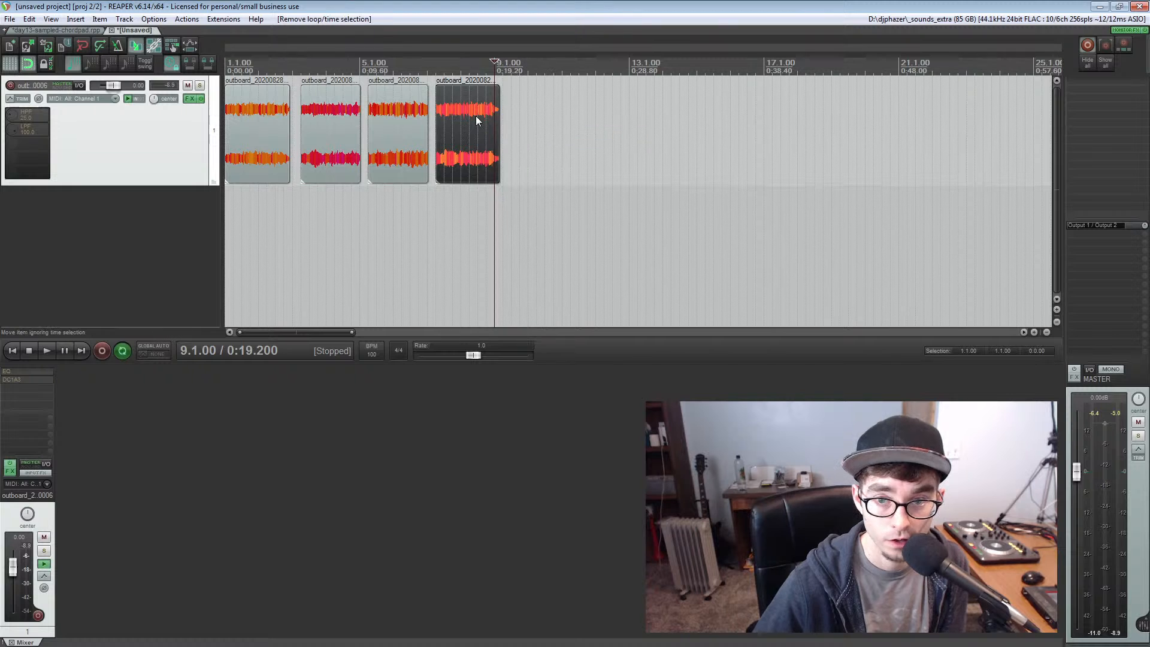
Examine the ReaPack extension's About information and close it
click(258, 132)
scroll(257, 132, up, 2)
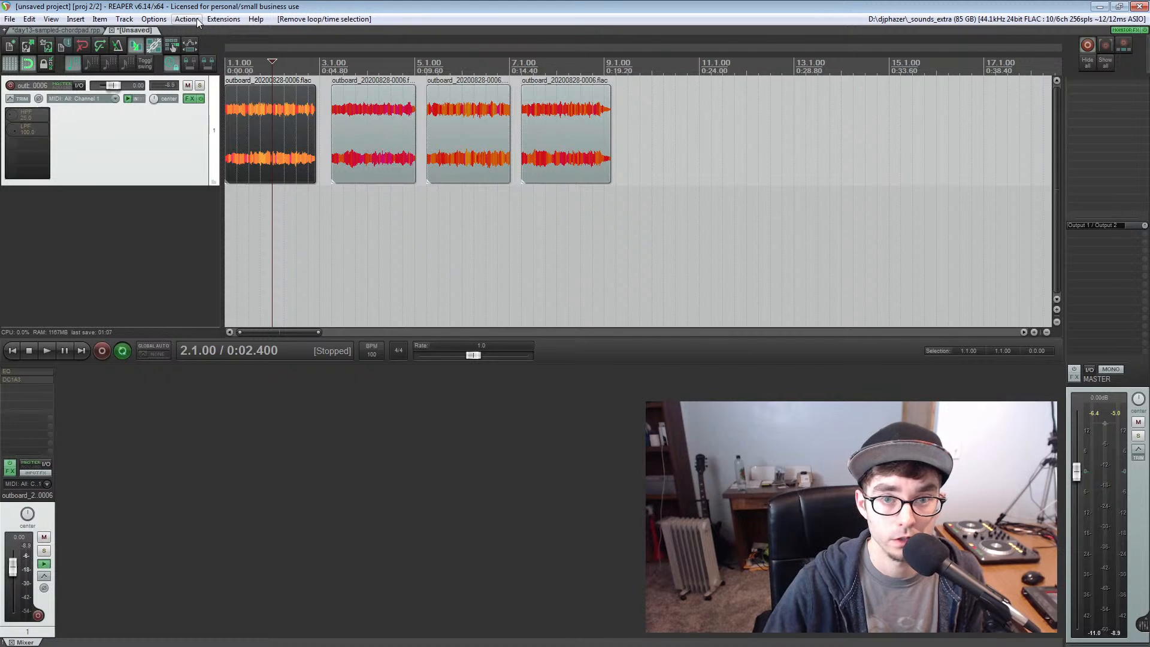
click(222, 19)
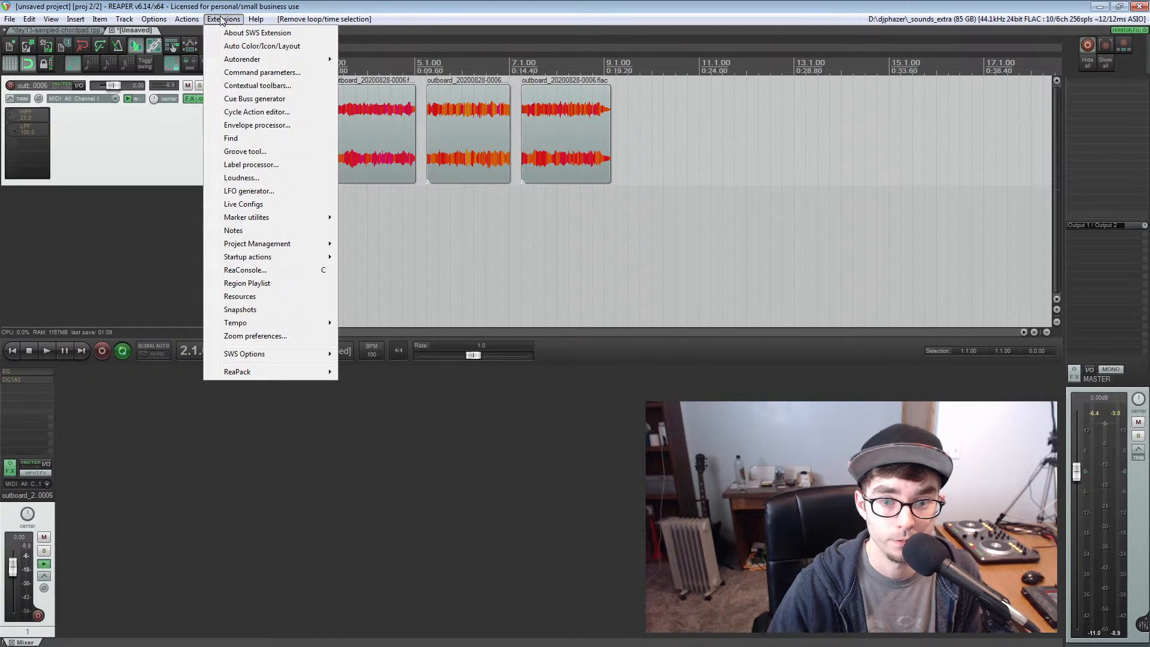
mouse_move(239, 375)
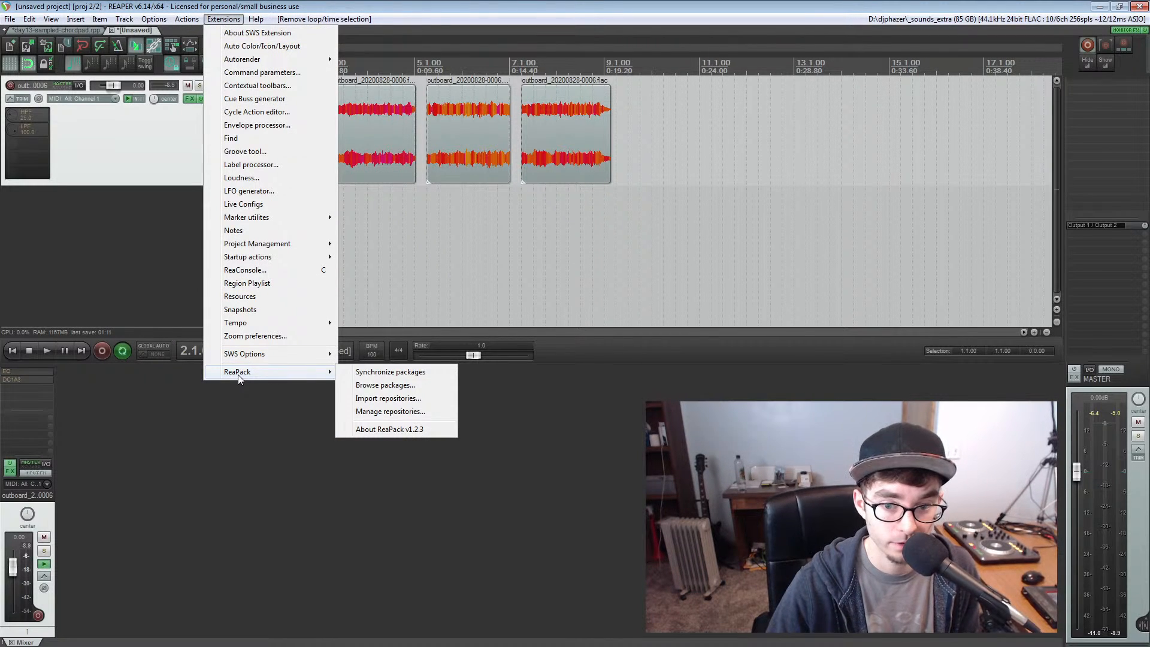
click(366, 430)
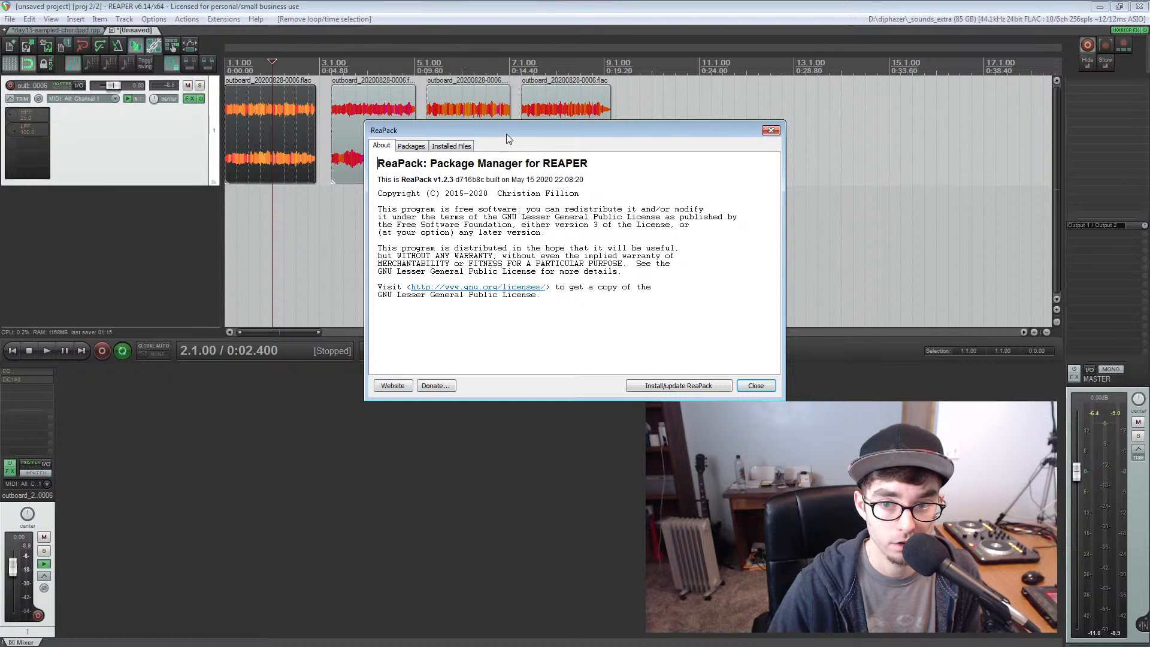
drag(506, 134, 234, 95)
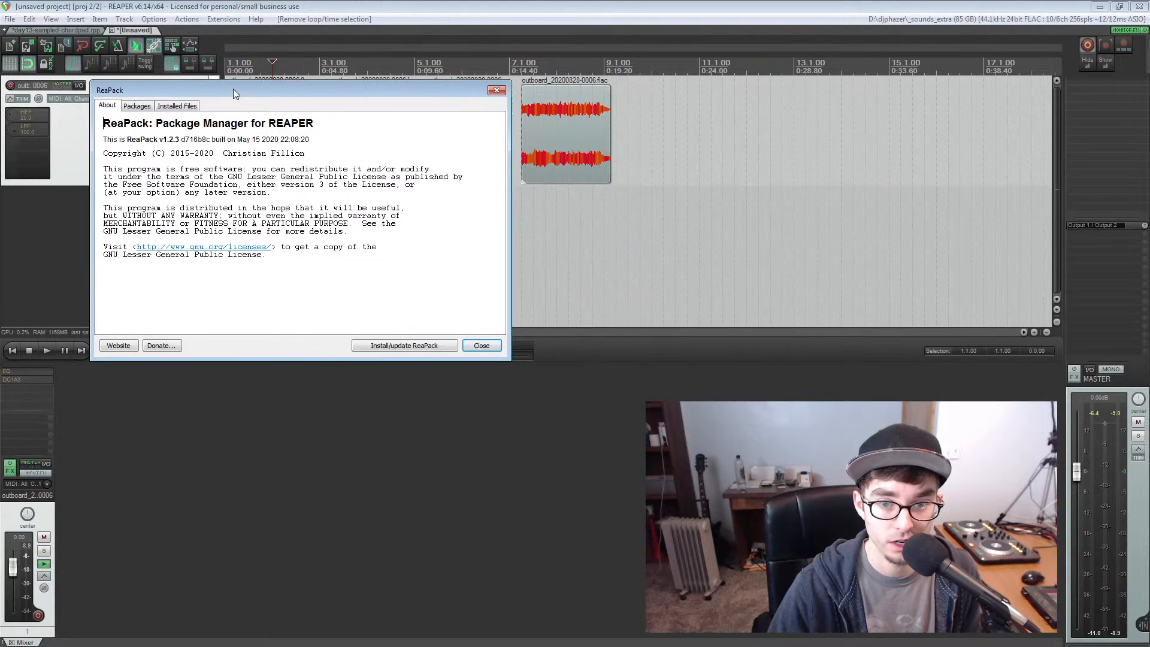
click(495, 352)
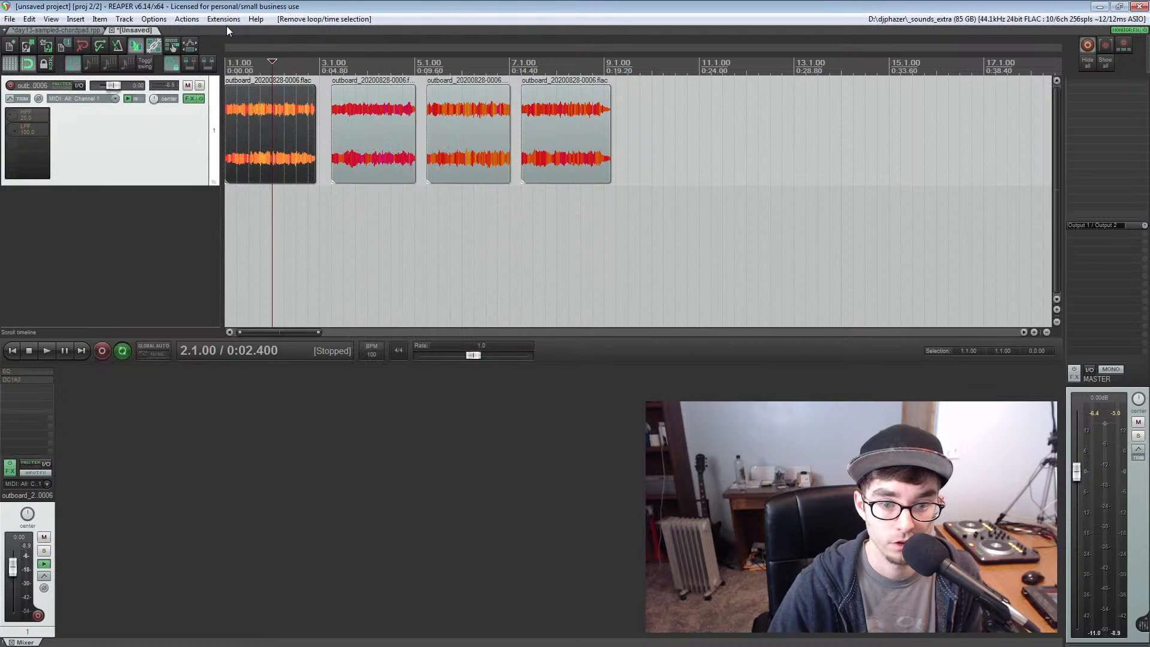
Browse the list of packages available through ReaPack and close it
click(223, 18)
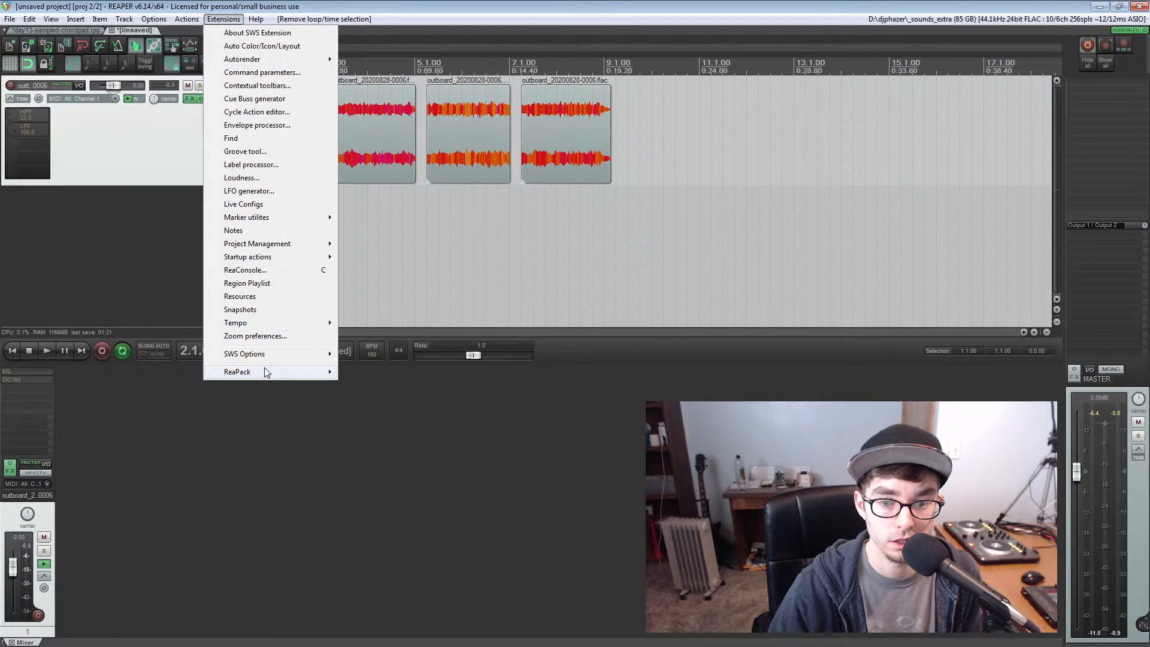
mouse_move(268, 372)
click(366, 386)
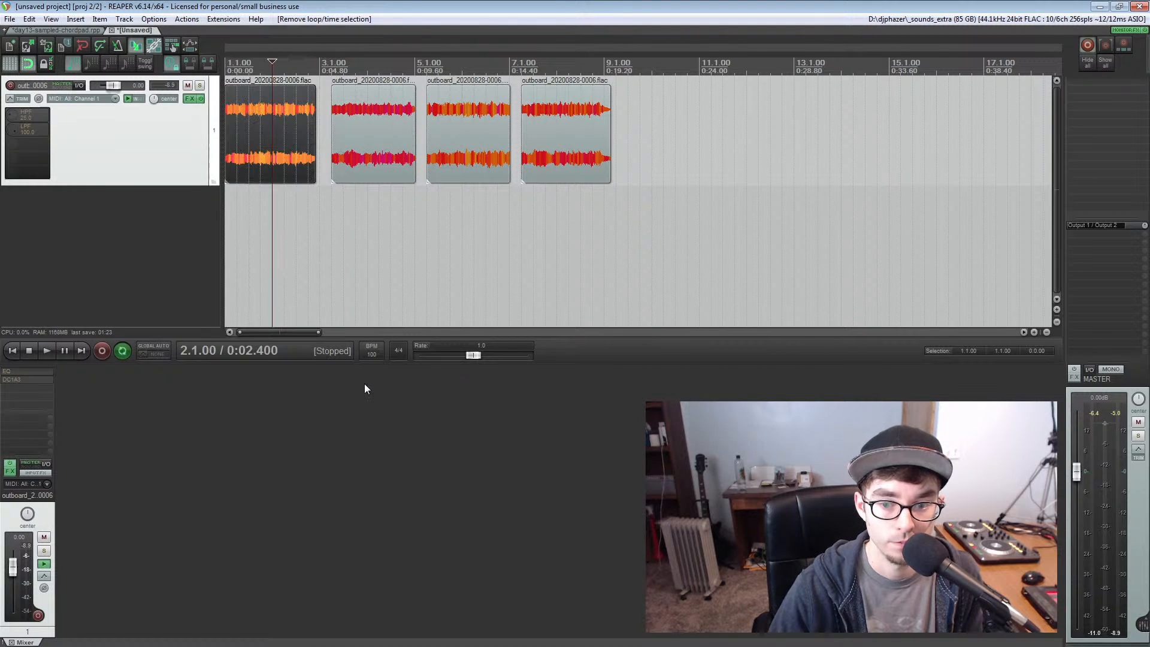
drag(414, 135, 162, 124)
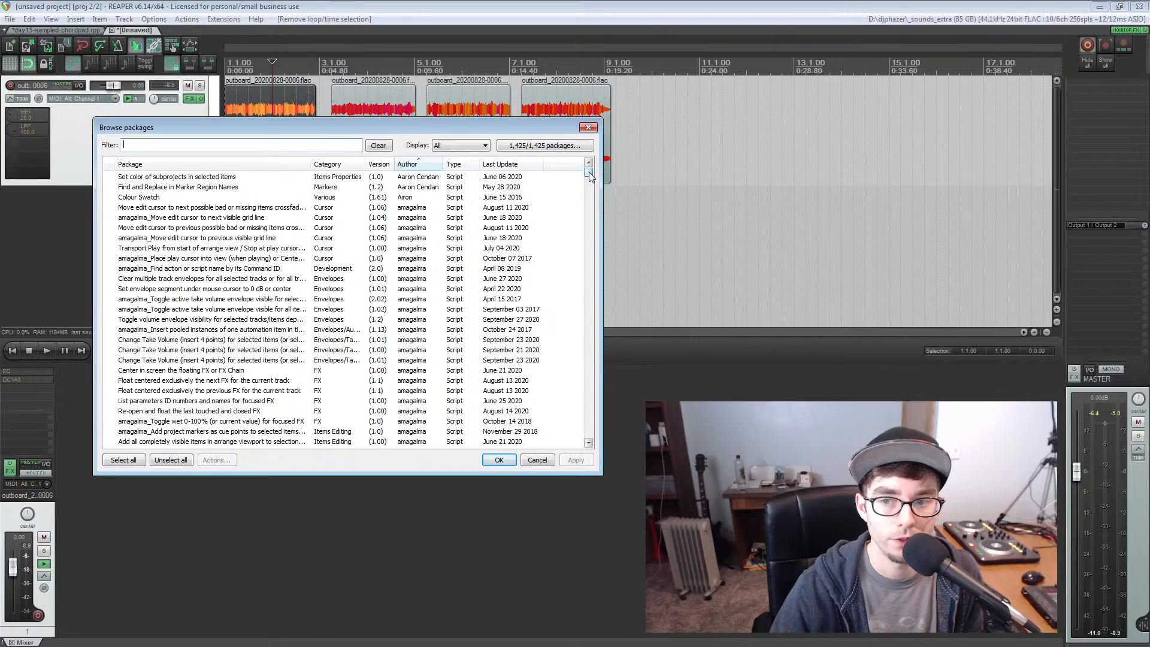
drag(588, 171, 595, 201)
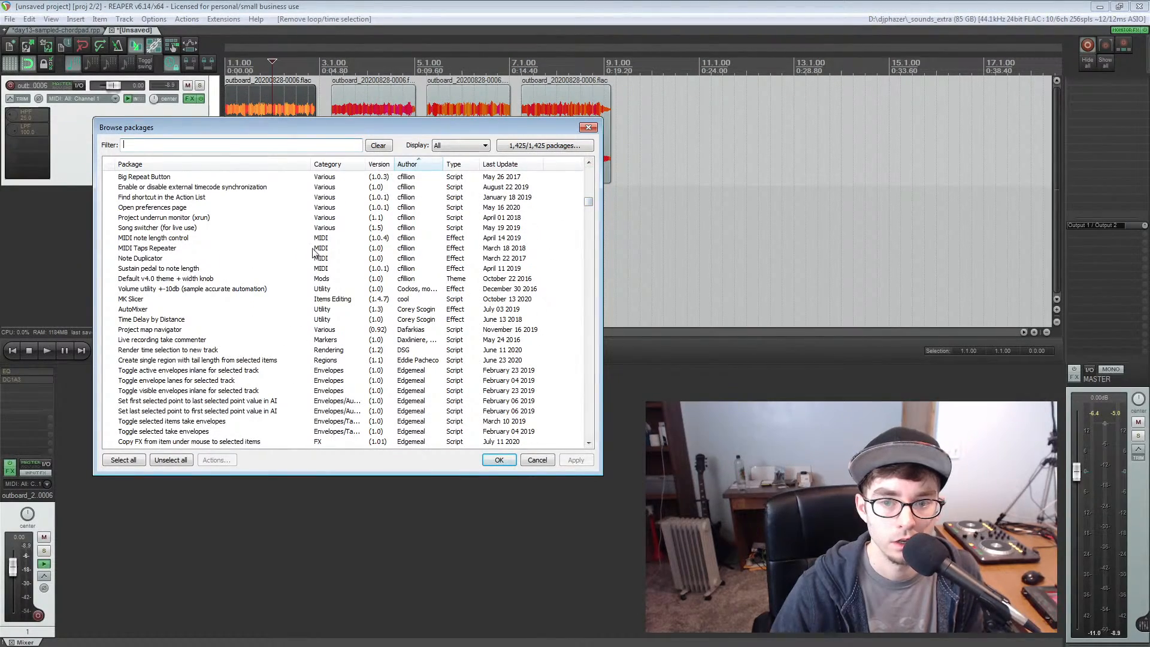
drag(590, 199, 557, 166)
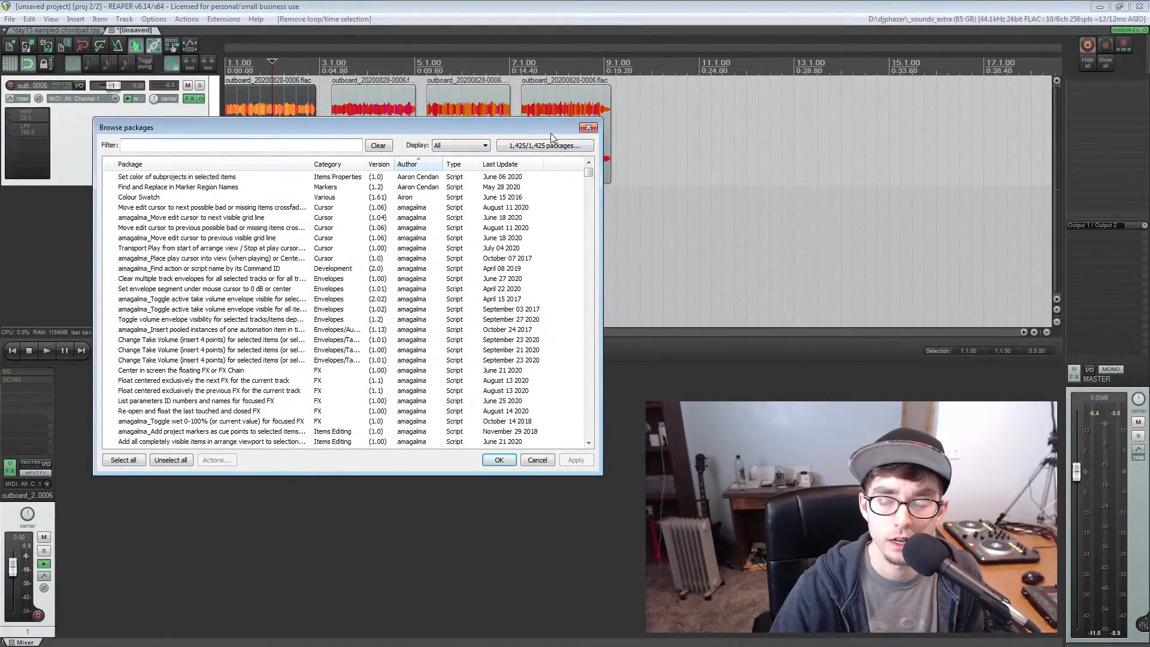
click(587, 127)
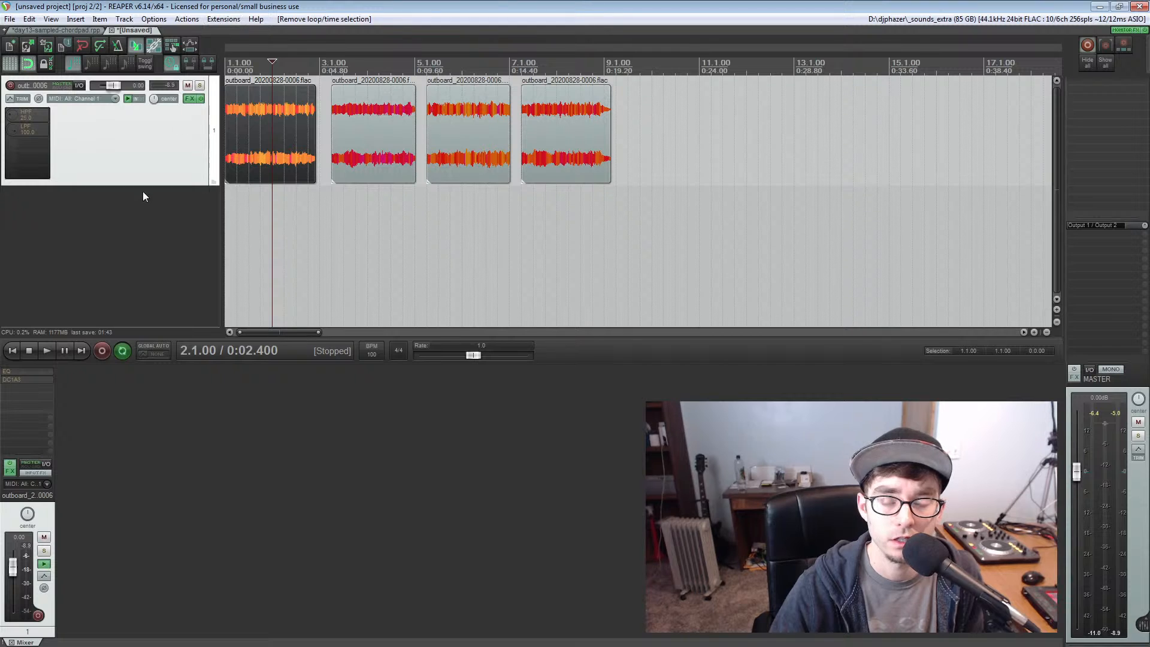
Select all four chord chops and open the action list filtered to rs5k scripts
drag(273, 127, 578, 126)
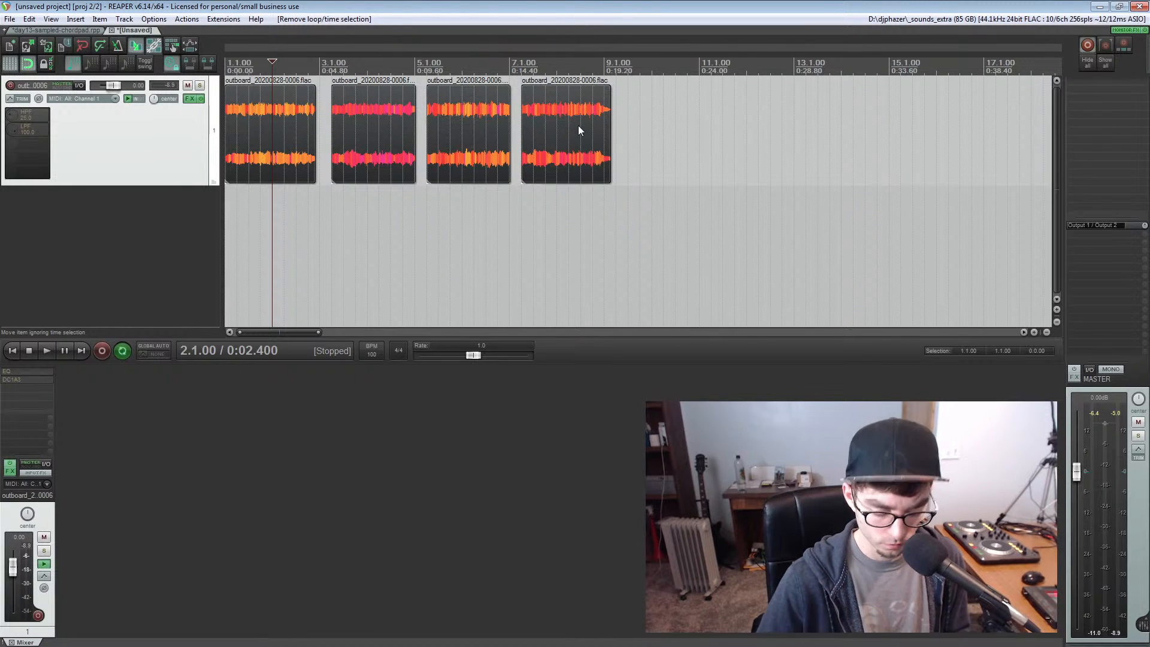
key(question)
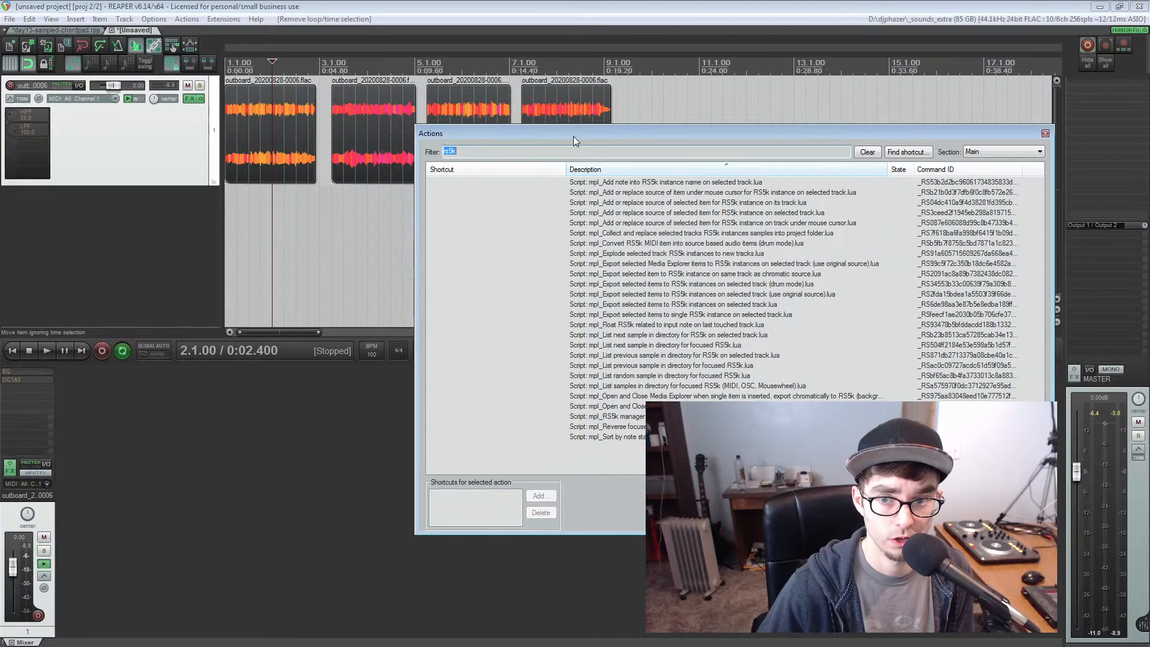
drag(574, 134, 217, 206)
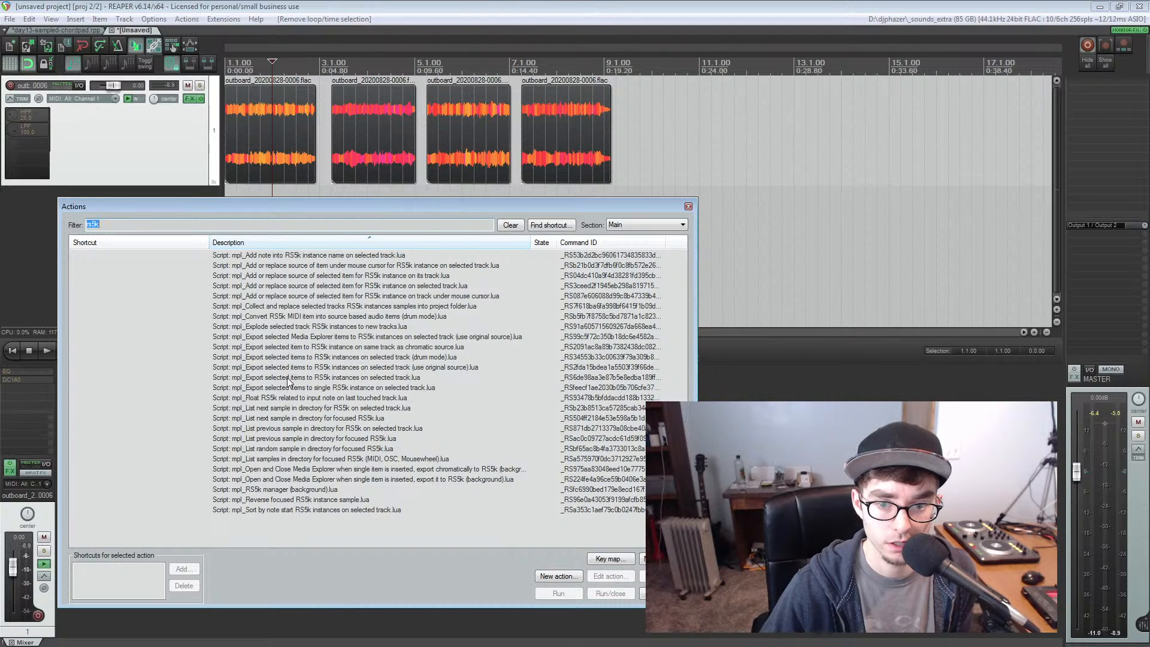
Run the mpl script that exports selected items to RS5k instances on the selected track (use original source), with base pitch 48
click(269, 347)
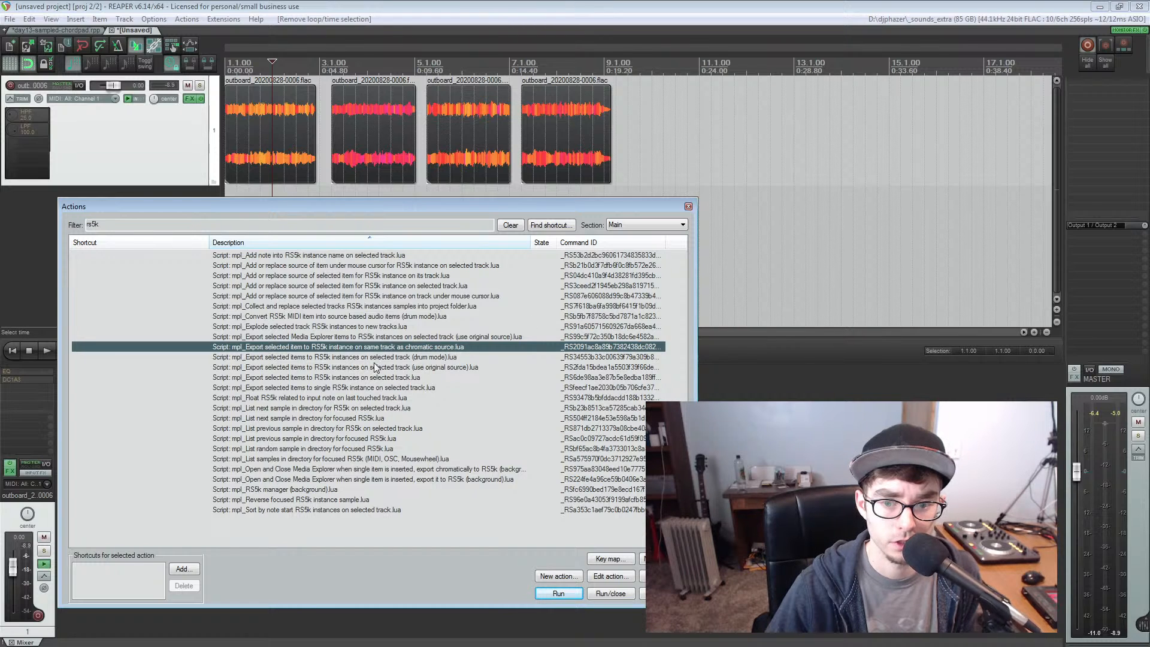
click(343, 360)
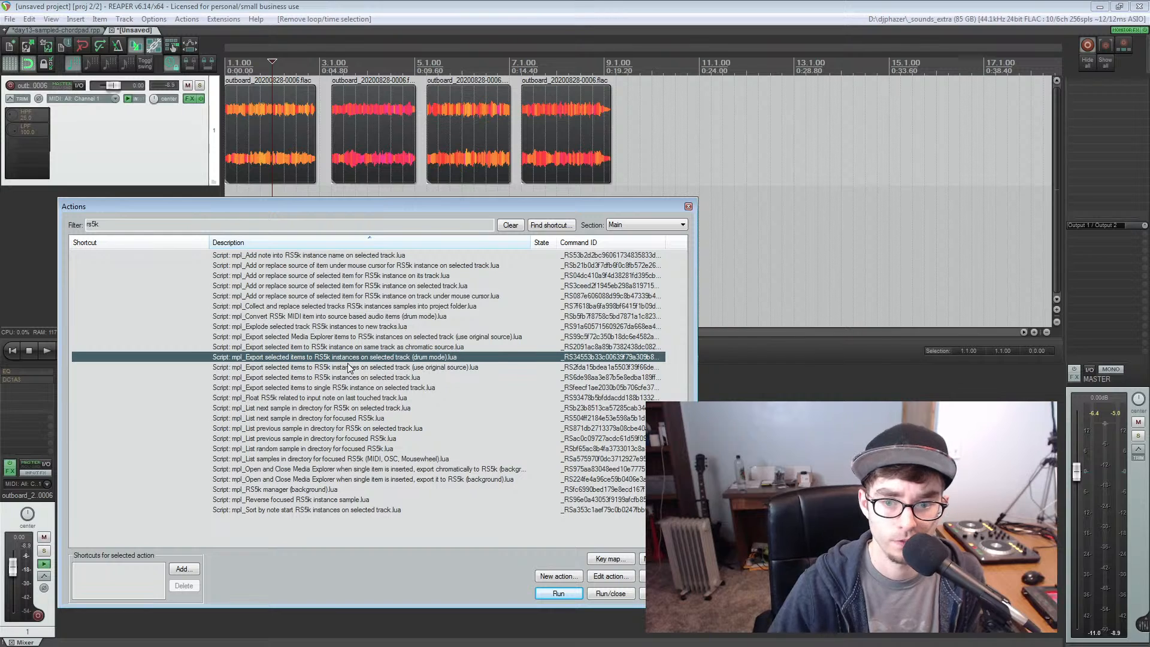
click(349, 367)
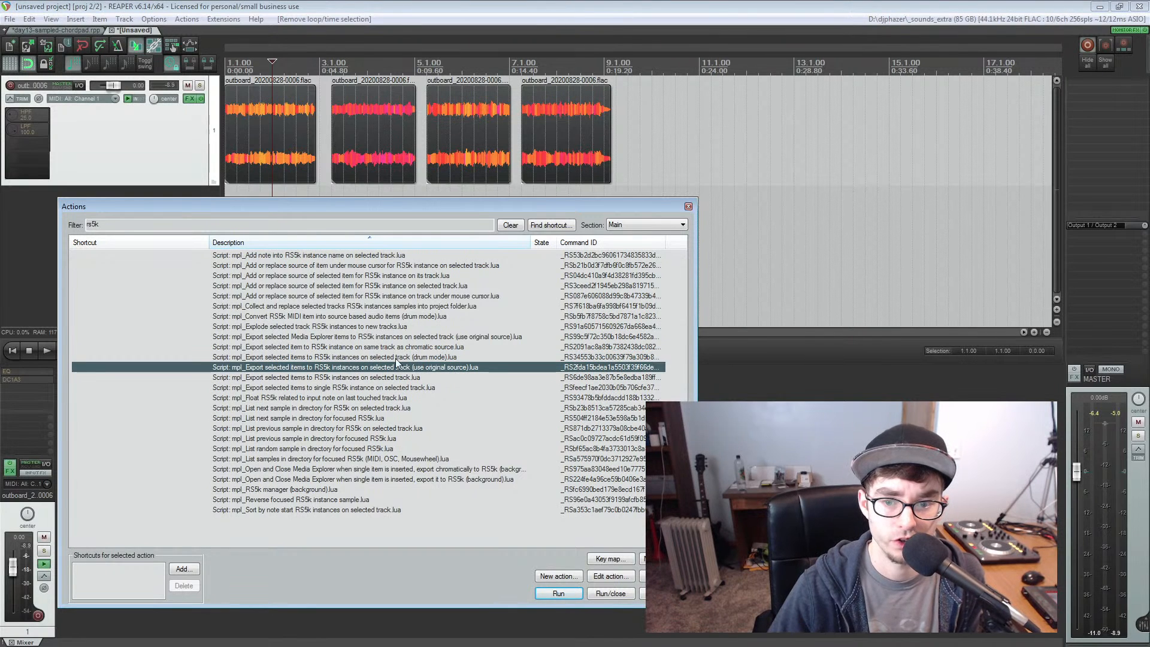
double_click(433, 368)
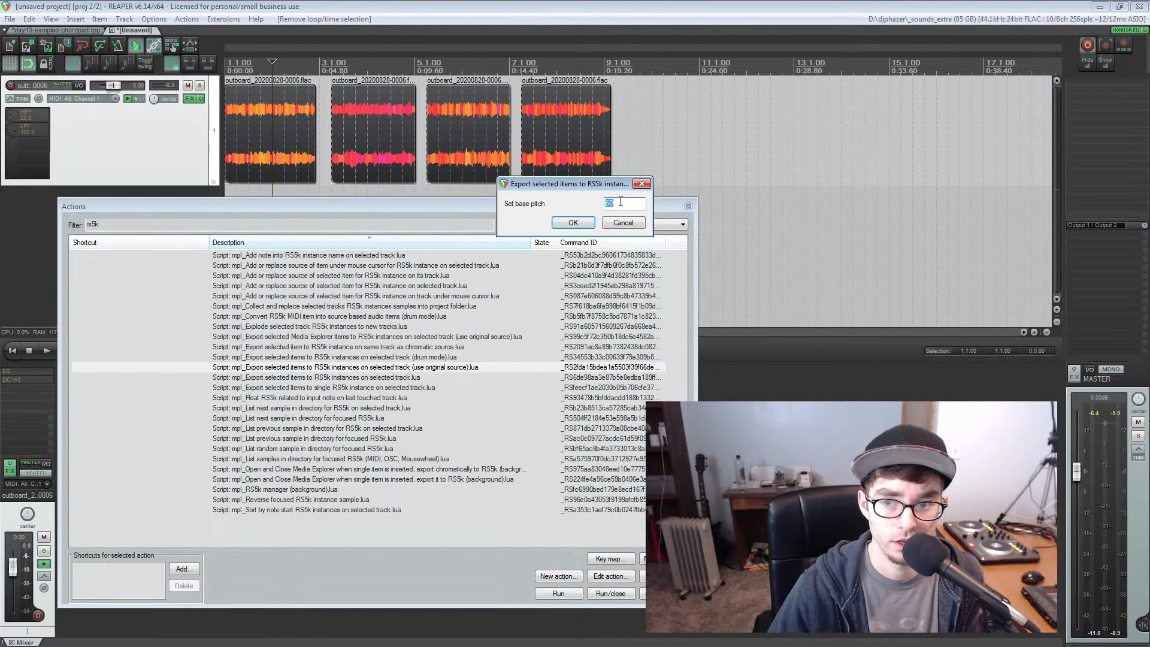
drag(598, 183, 325, 189)
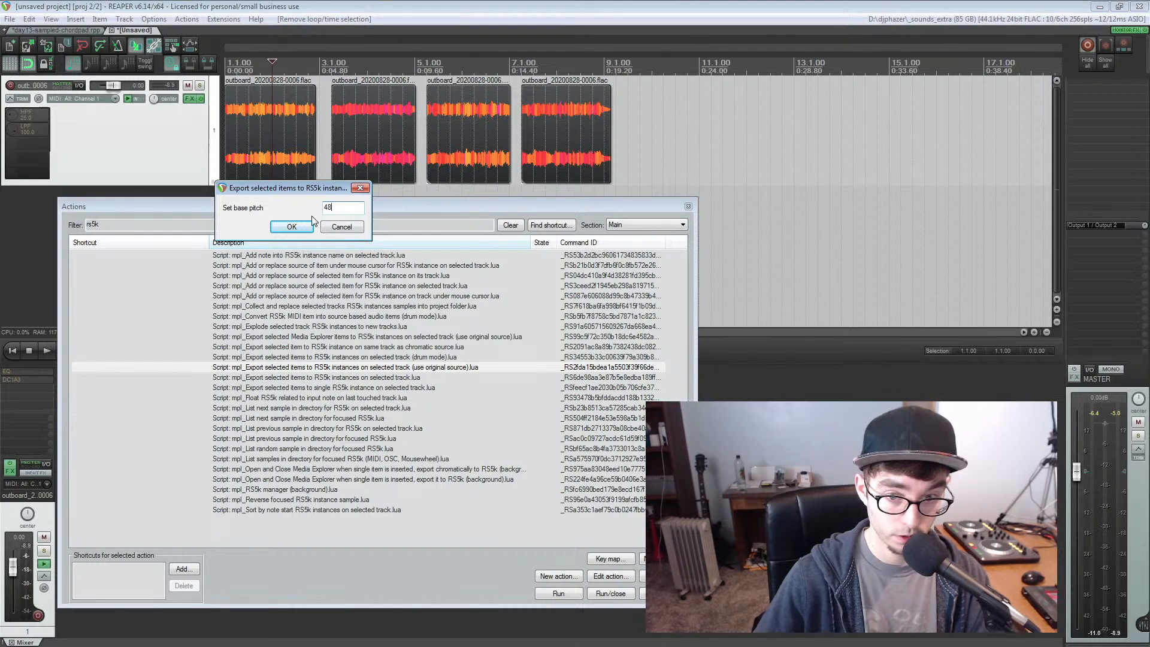
click(293, 226)
click(282, 131)
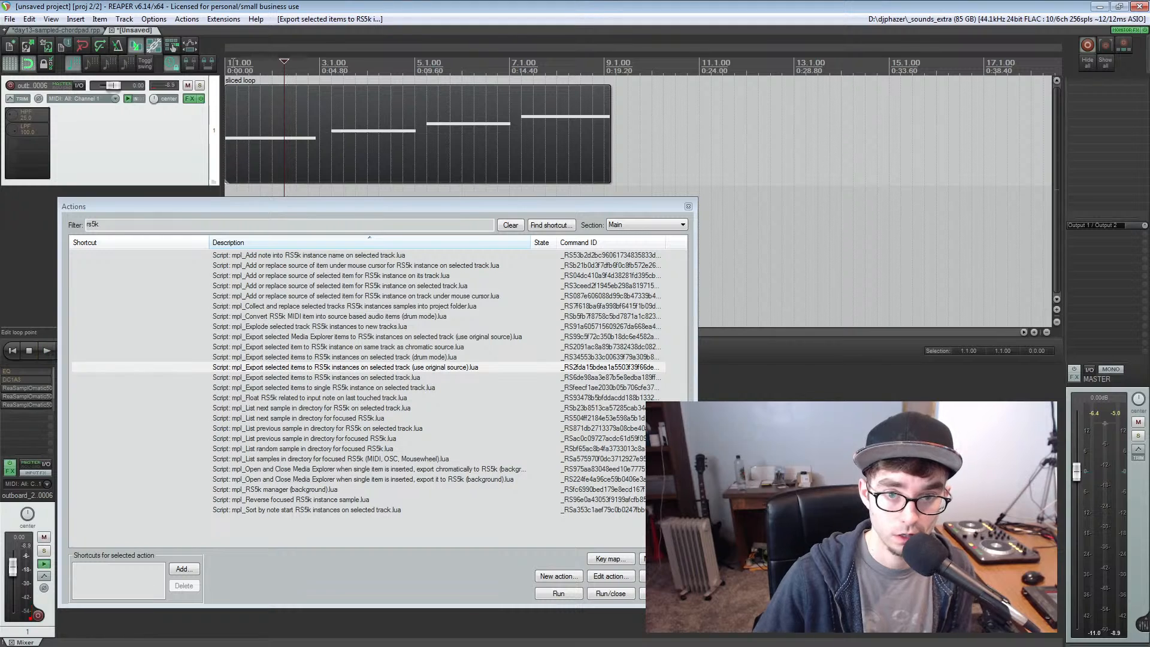
Play the sliced loop from the start and inspect the first two exported sampler instances, closing each window
click(227, 60)
key(space)
key(space)
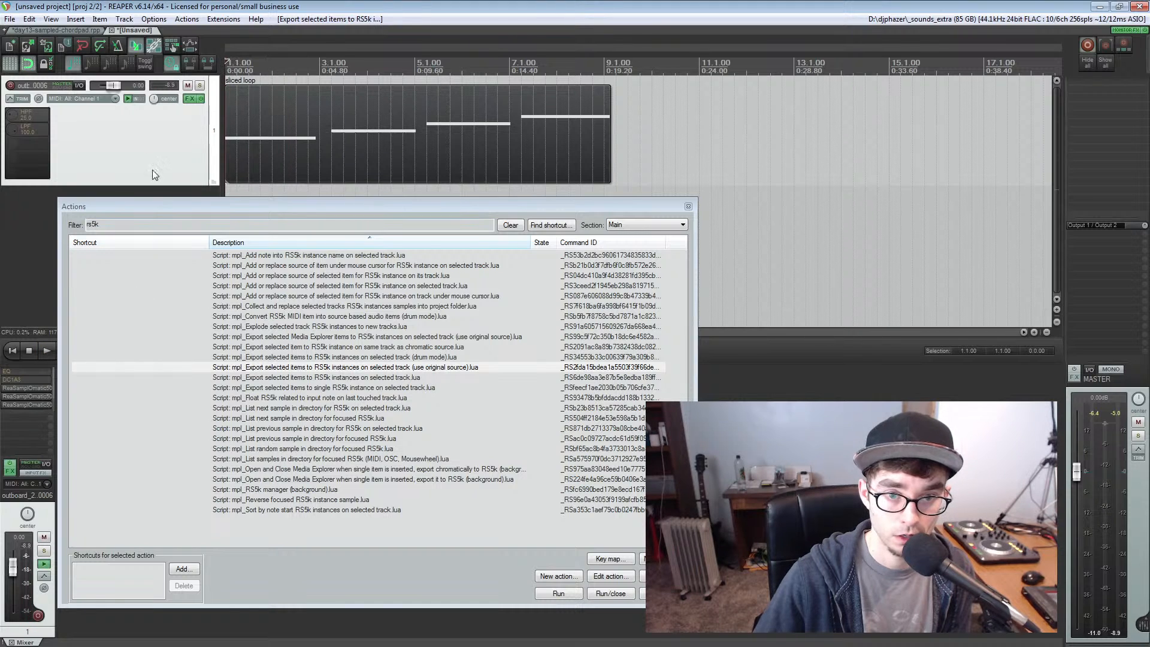
click(26, 388)
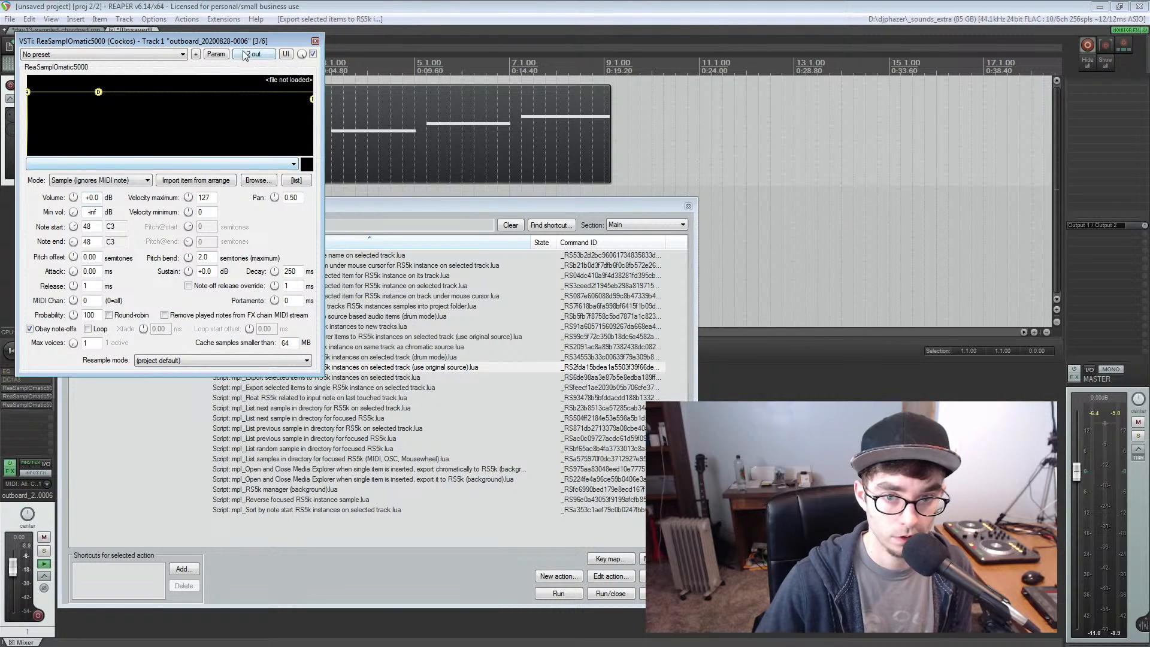
click(315, 39)
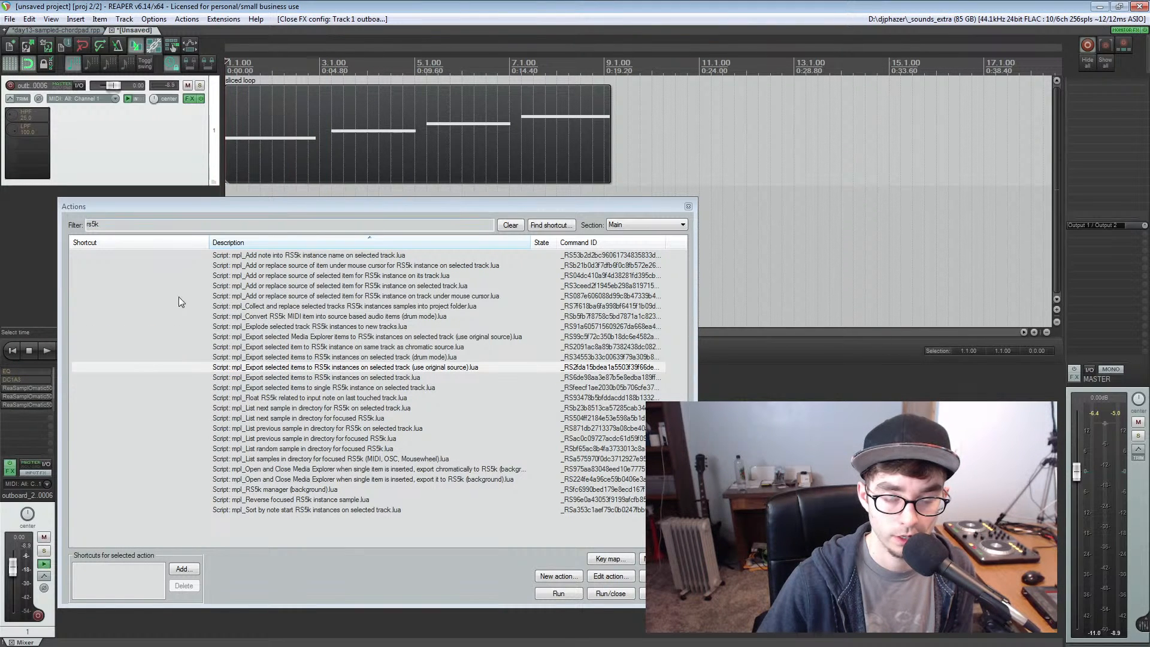
click(31, 397)
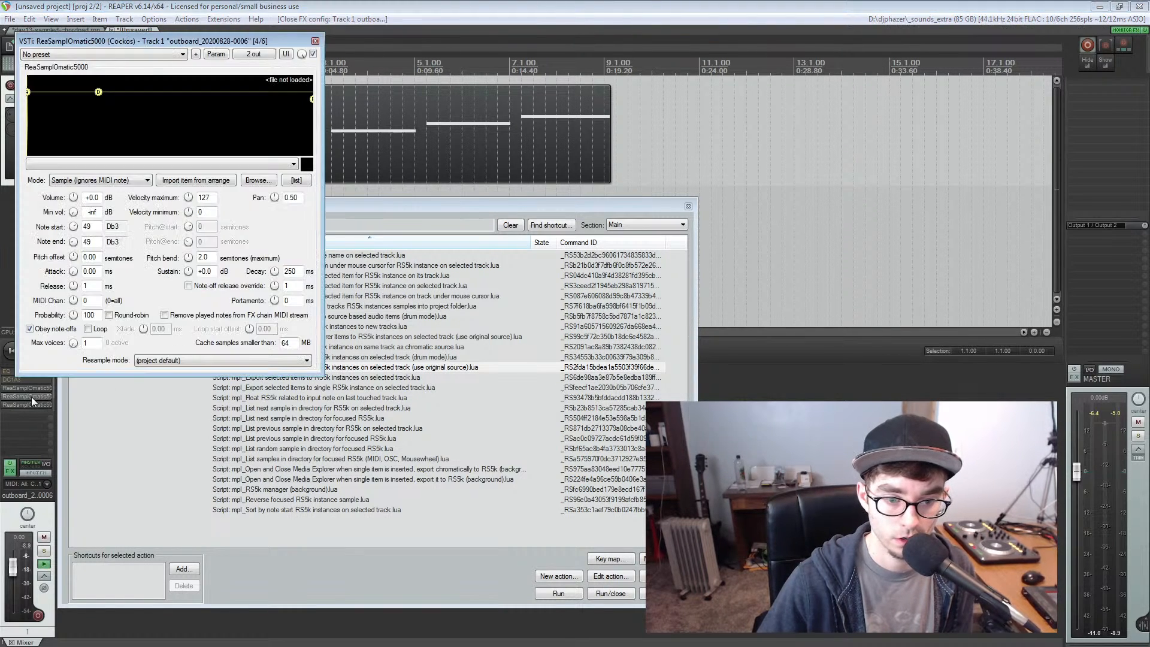
click(314, 40)
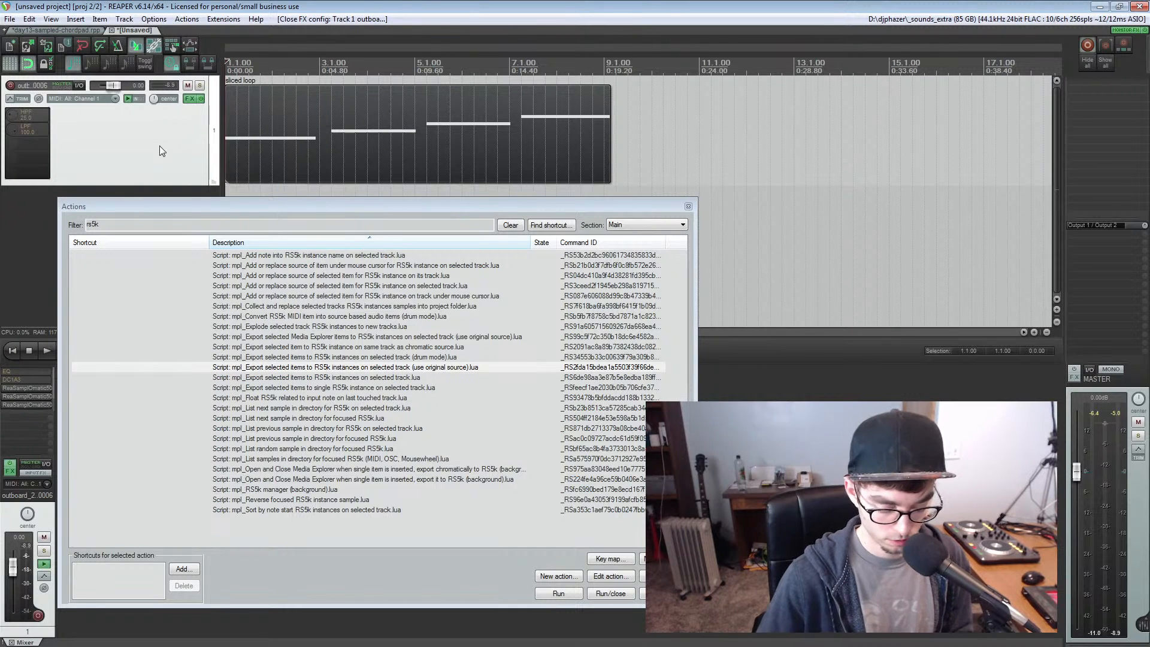
Undo the original-source export so the track holds the four audio chops again
key(ctrl+z)
key(ctrl+z)
key(ctrl+z)
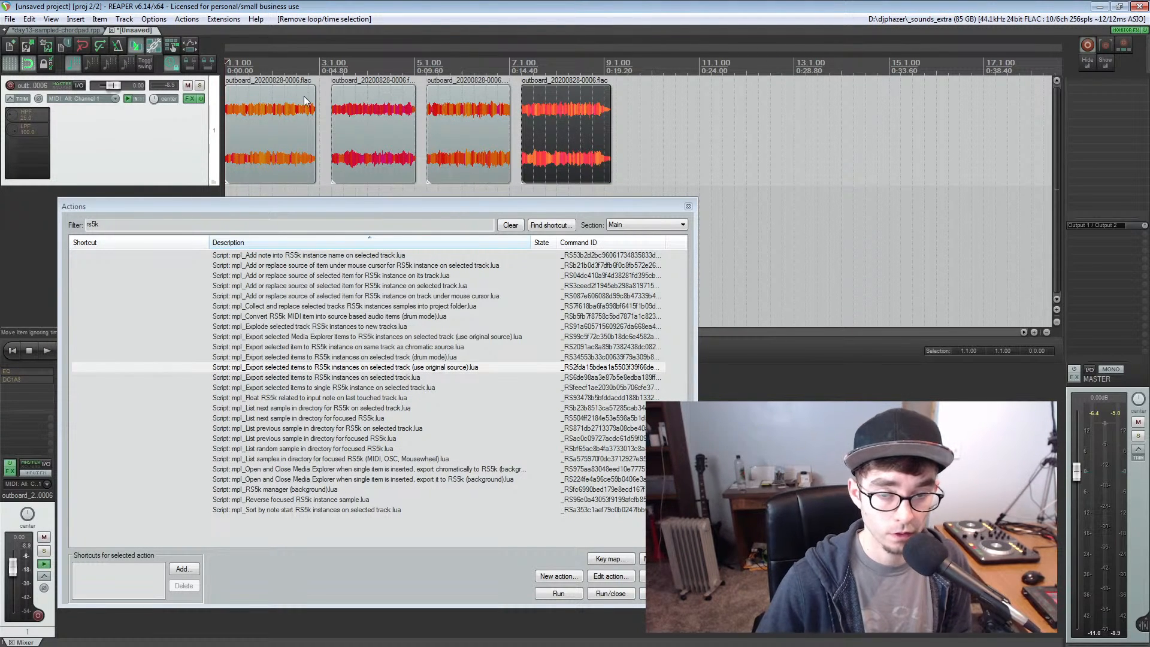
Export all four chops with the mpl script for RS5k instances on selected track (without original source), base pitch 48, and close the action list
click(261, 125)
drag(261, 125, 613, 118)
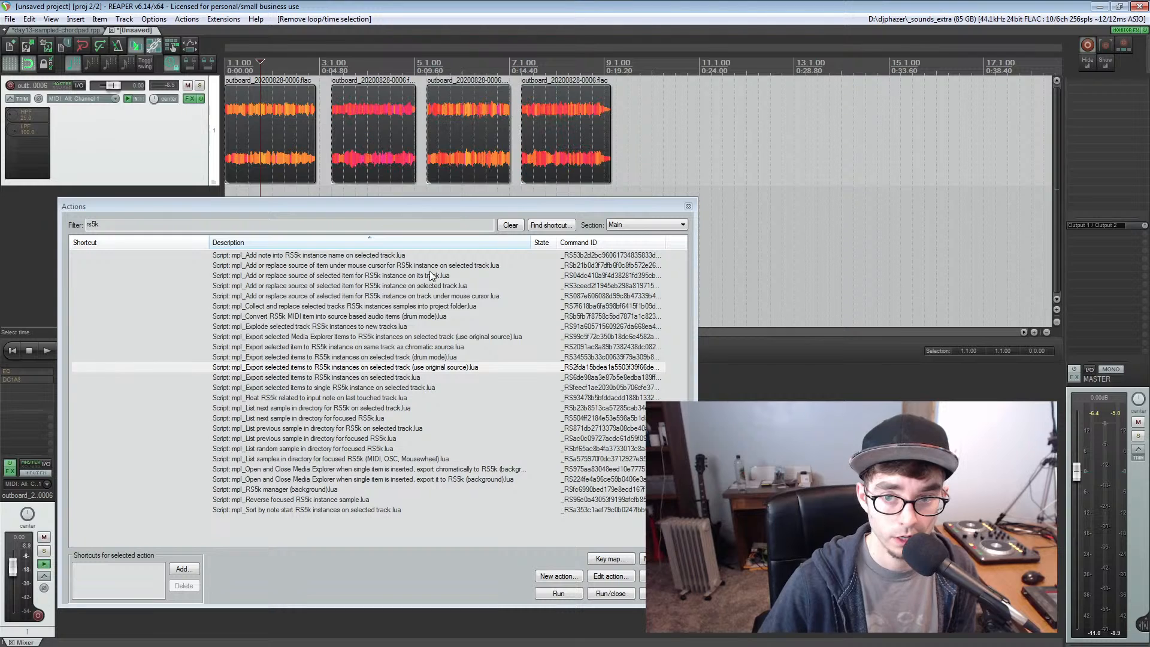
click(428, 370)
click(409, 379)
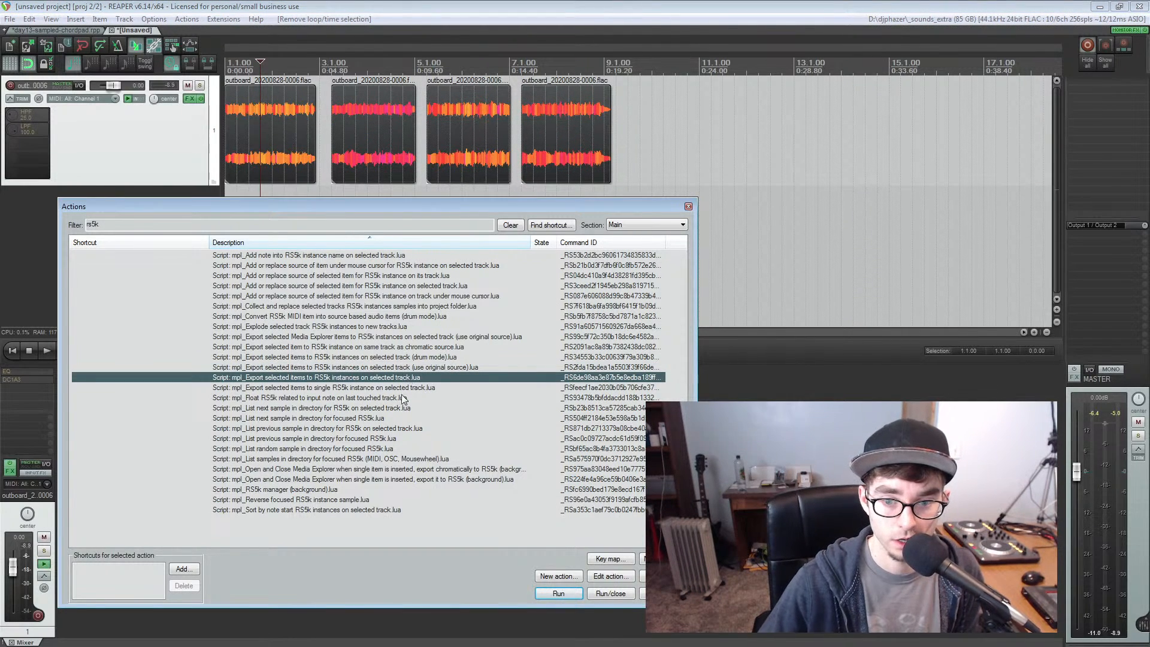
double_click(292, 378)
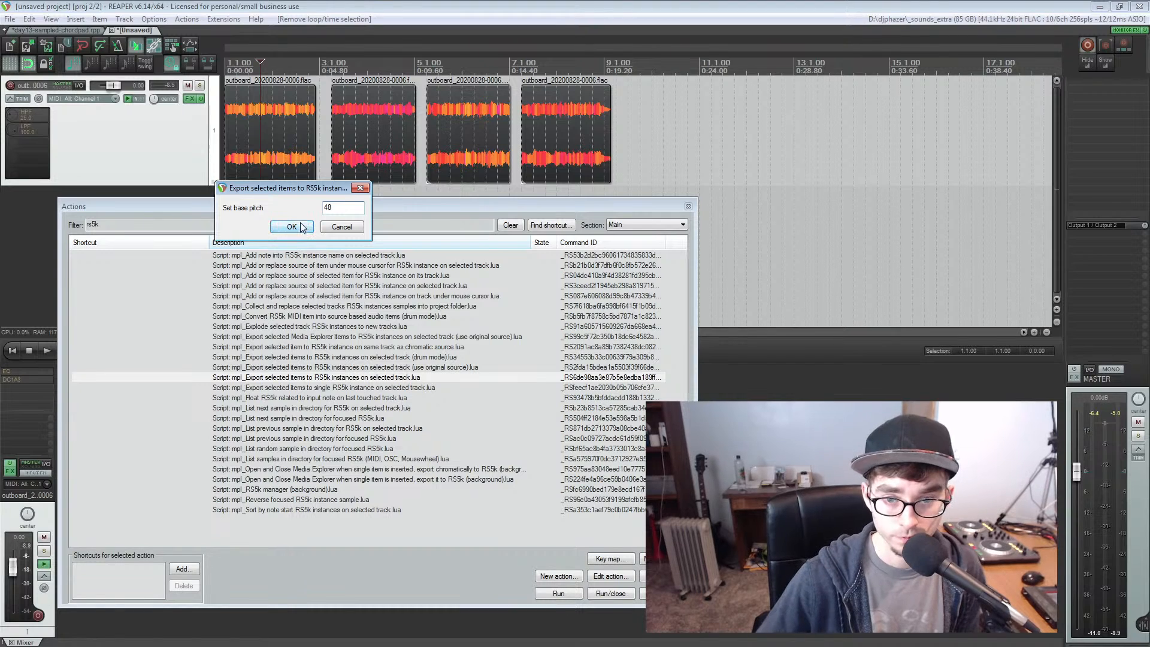
click(301, 223)
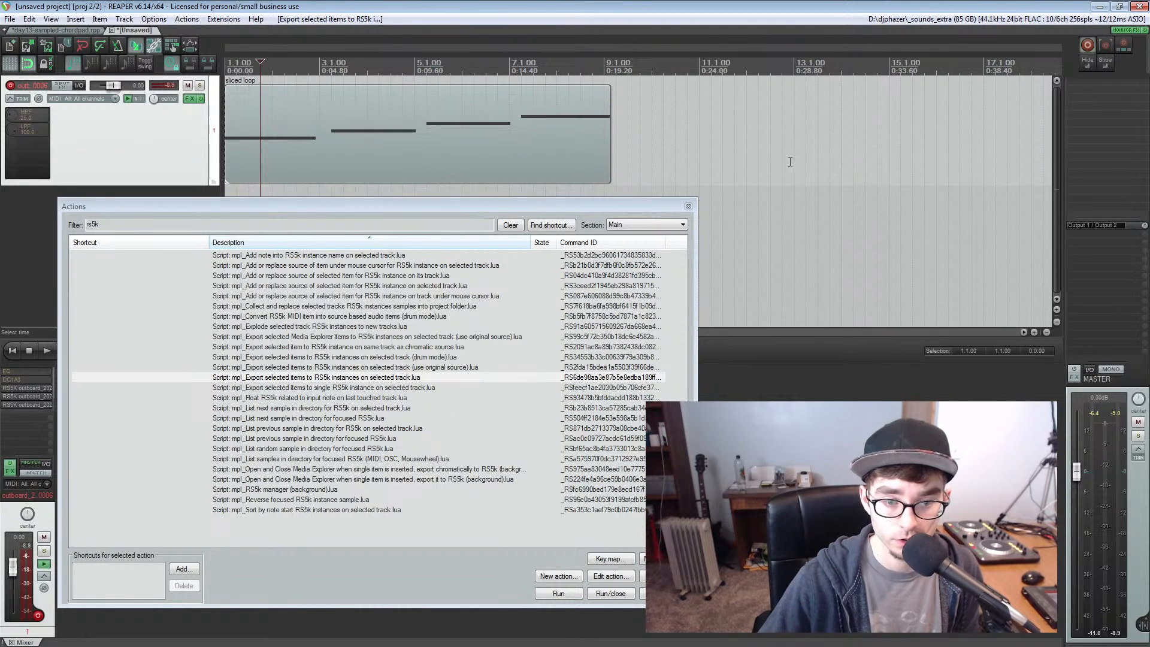
click(687, 206)
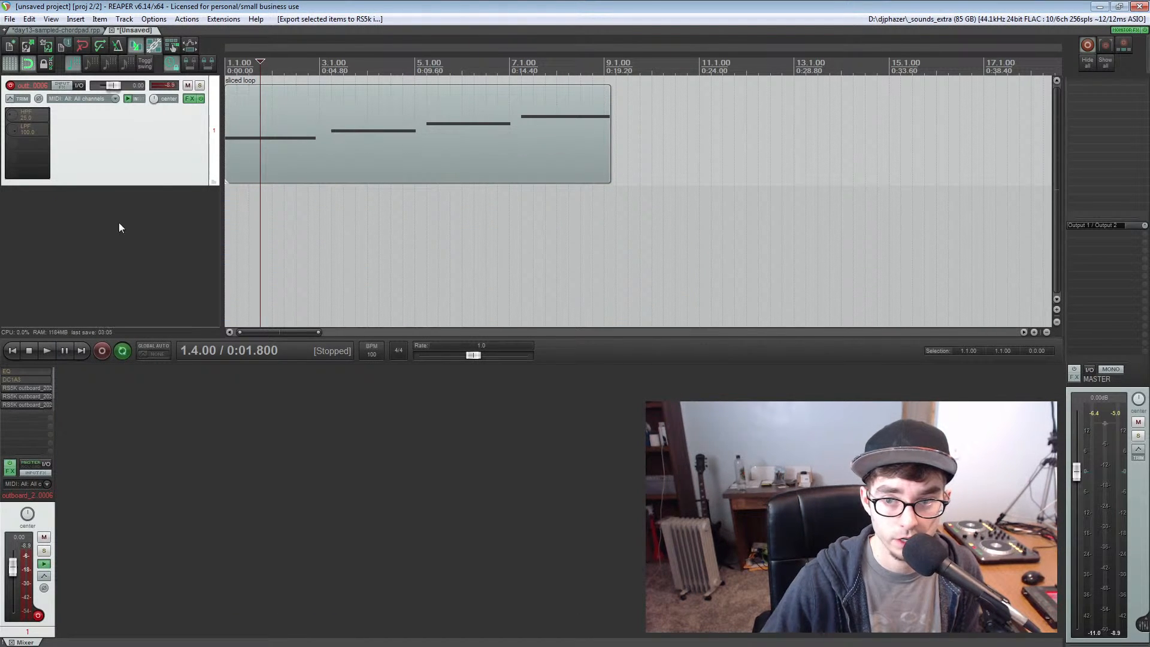
Inspect the loaded sample and note range of each of the four exported RS5K instances, and close their windows
click(33, 388)
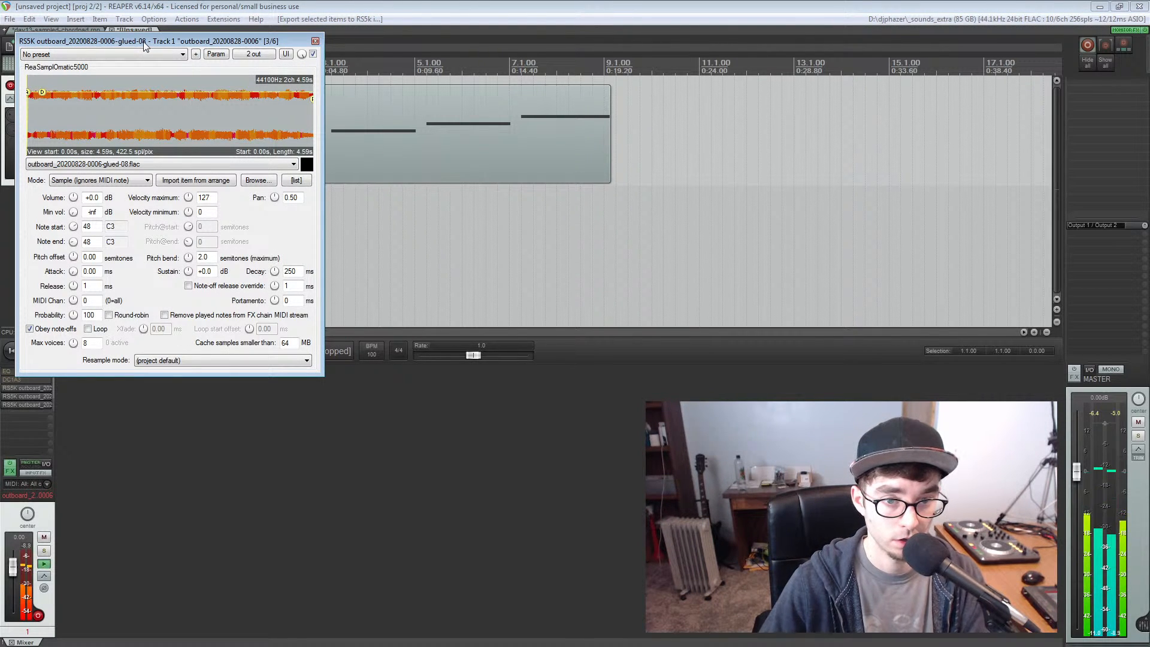
drag(144, 46, 225, 122)
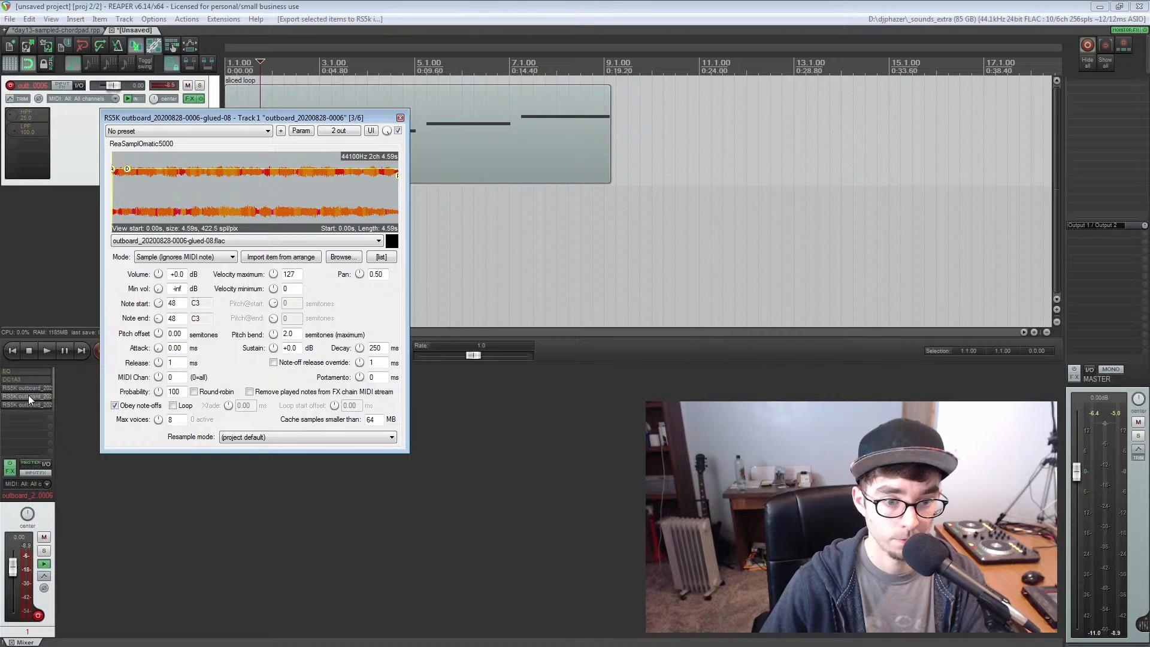
drag(25, 409, 15, 449)
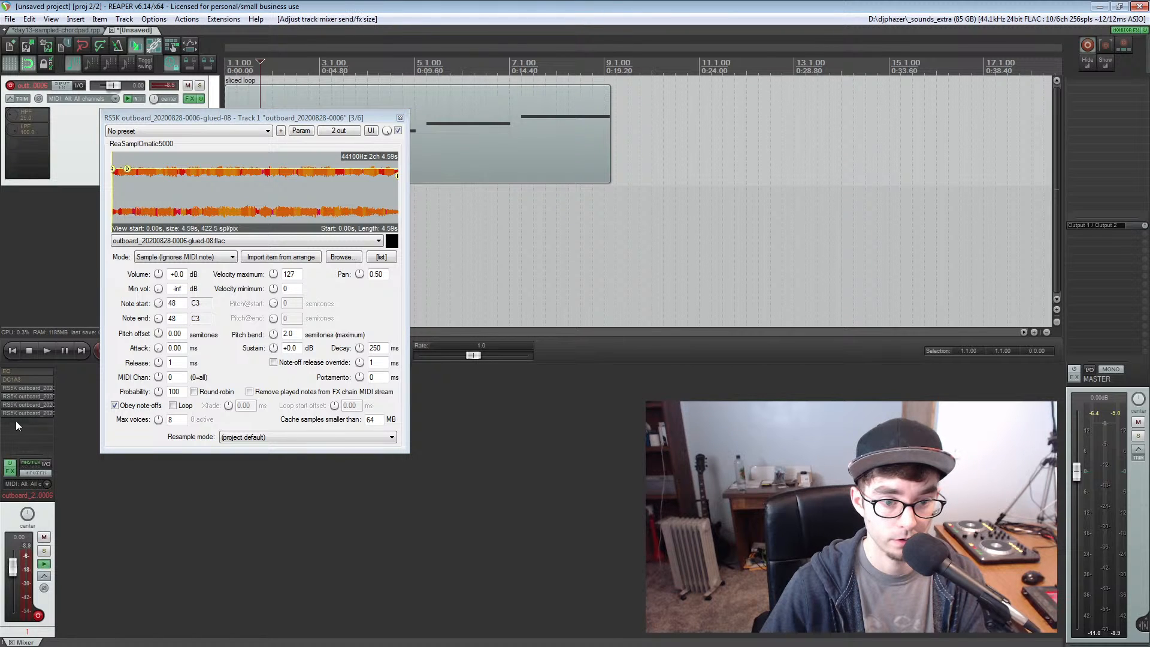
click(15, 397)
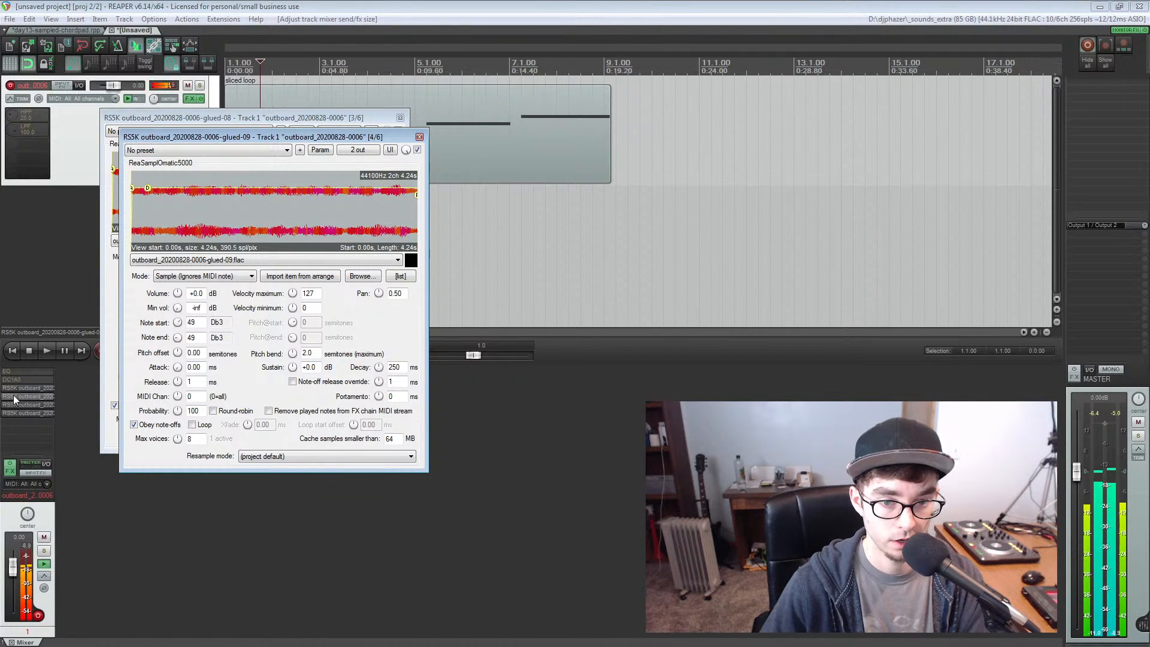
click(17, 406)
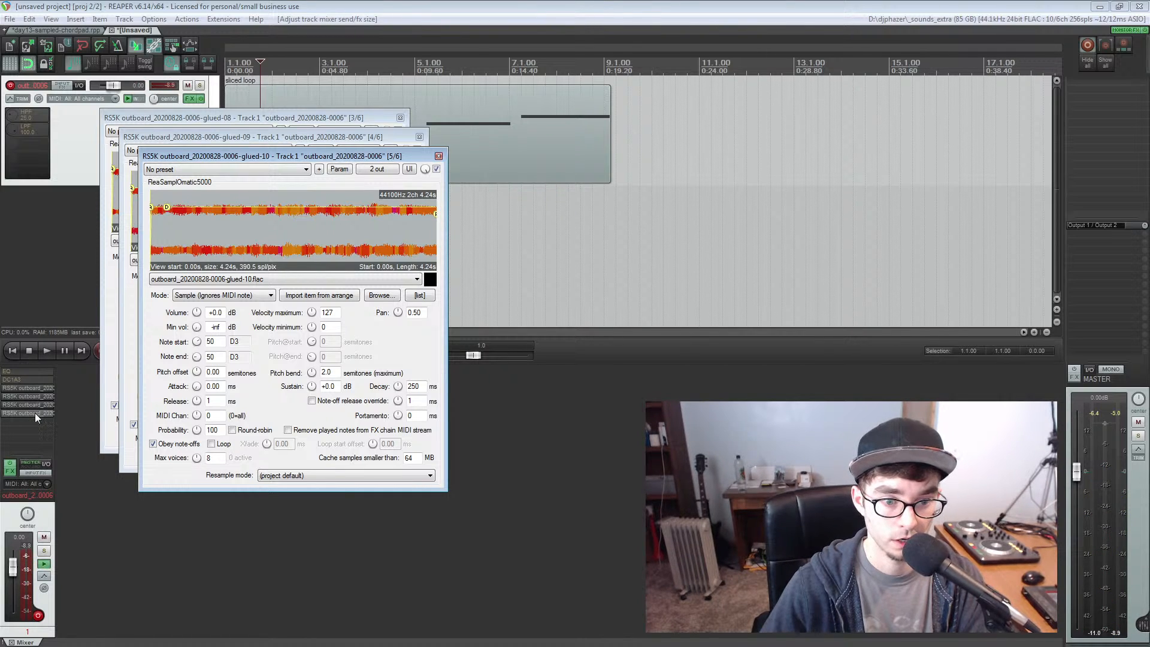
click(35, 413)
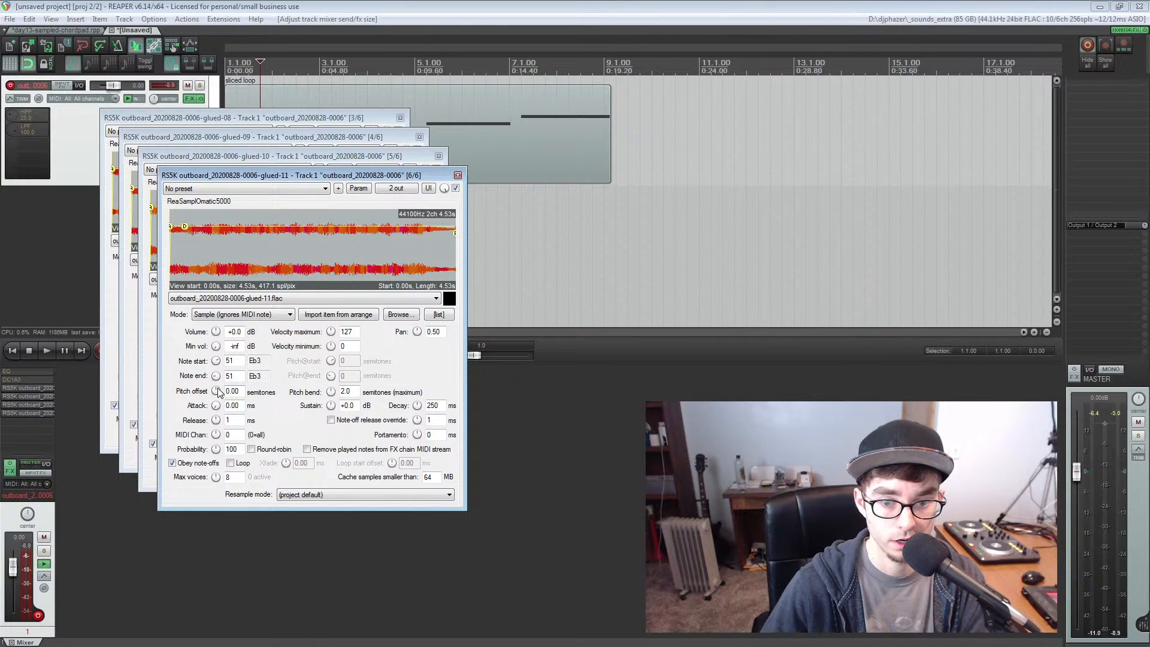
click(195, 158)
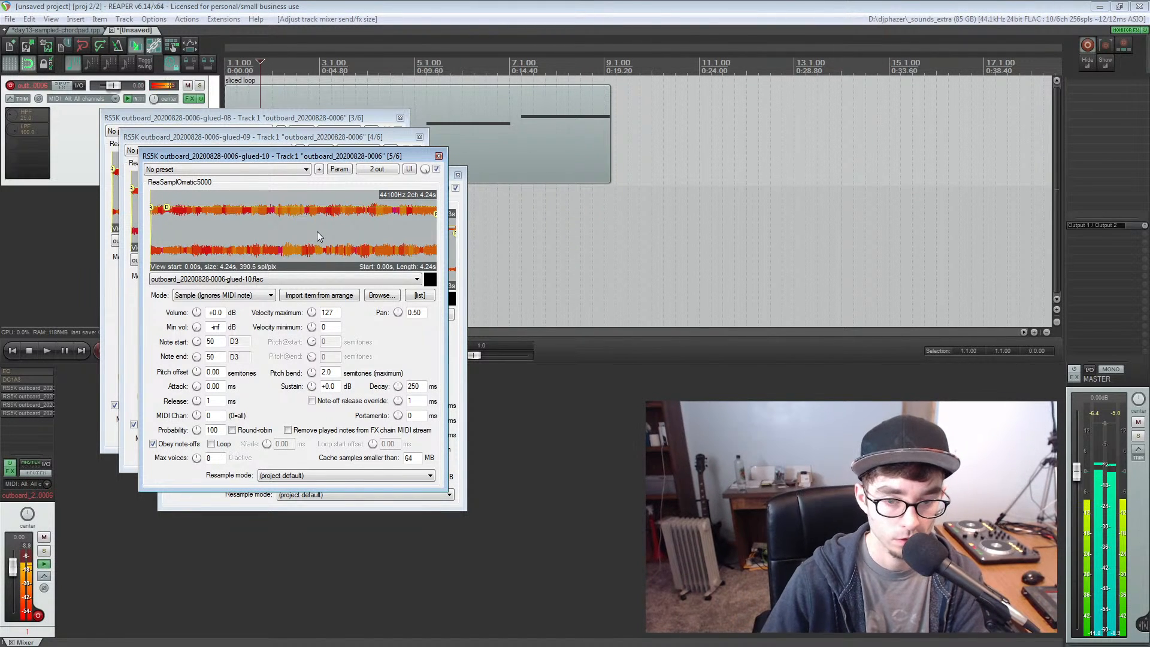
click(438, 155)
click(457, 175)
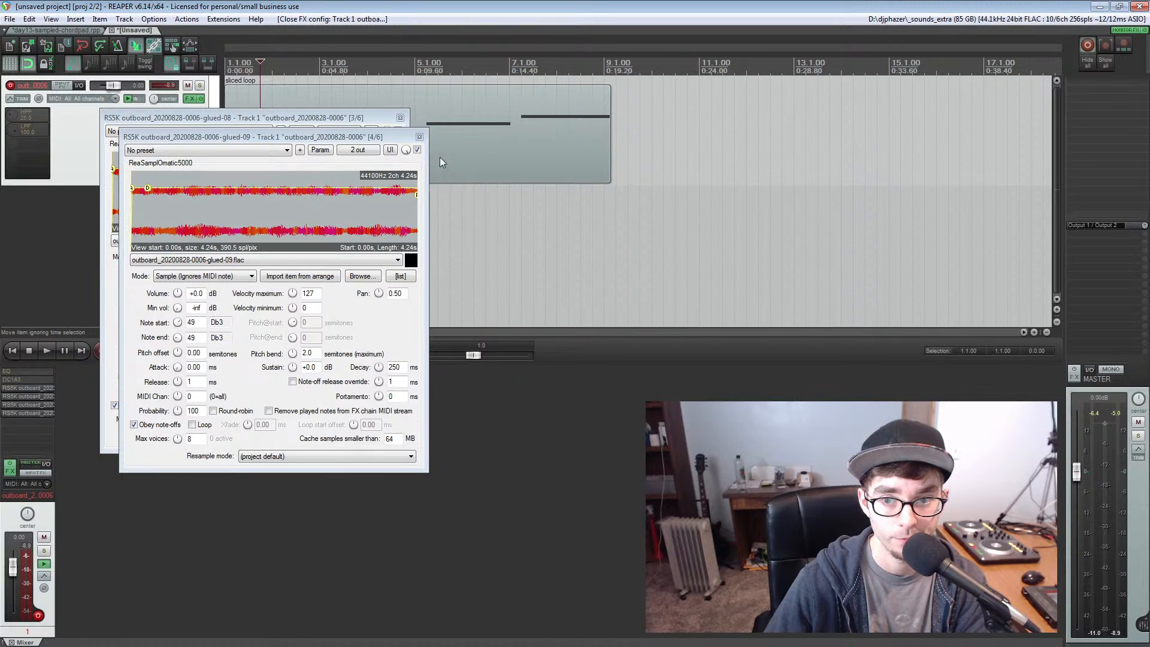
click(420, 137)
click(400, 117)
Undo the RS5k export, restoring the four separate audio chops on the track
click(336, 131)
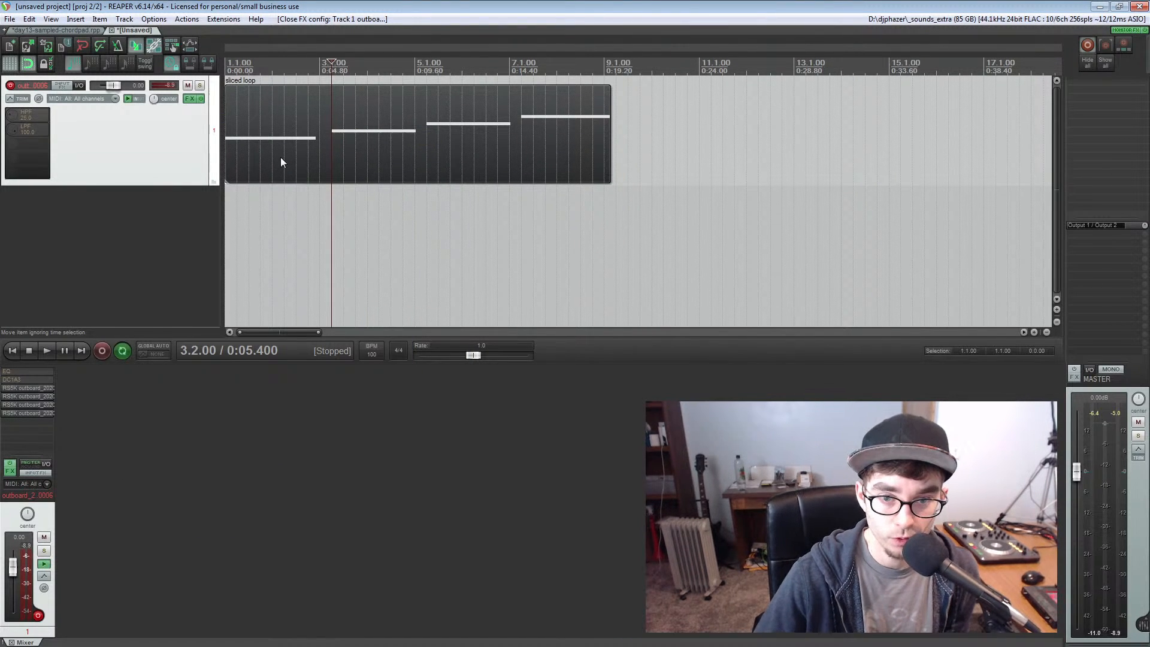
key(ctrl+z)
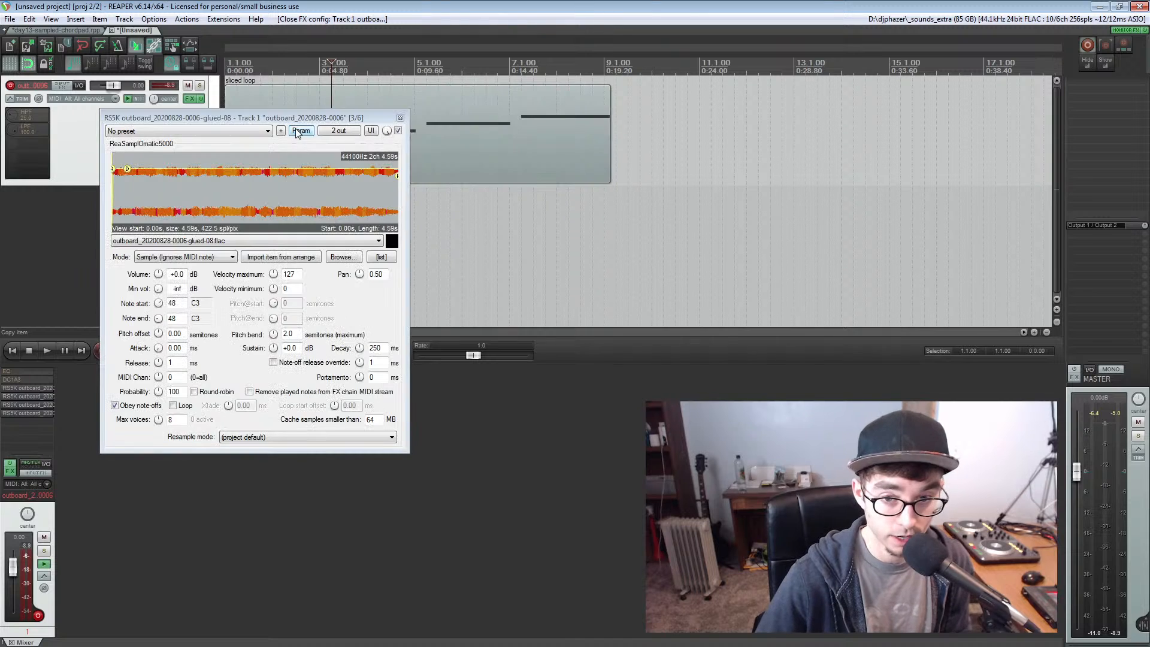
key(ctrl+z)
key(ctrl+z)
key(ctrl+z)
key(ctrl+z)
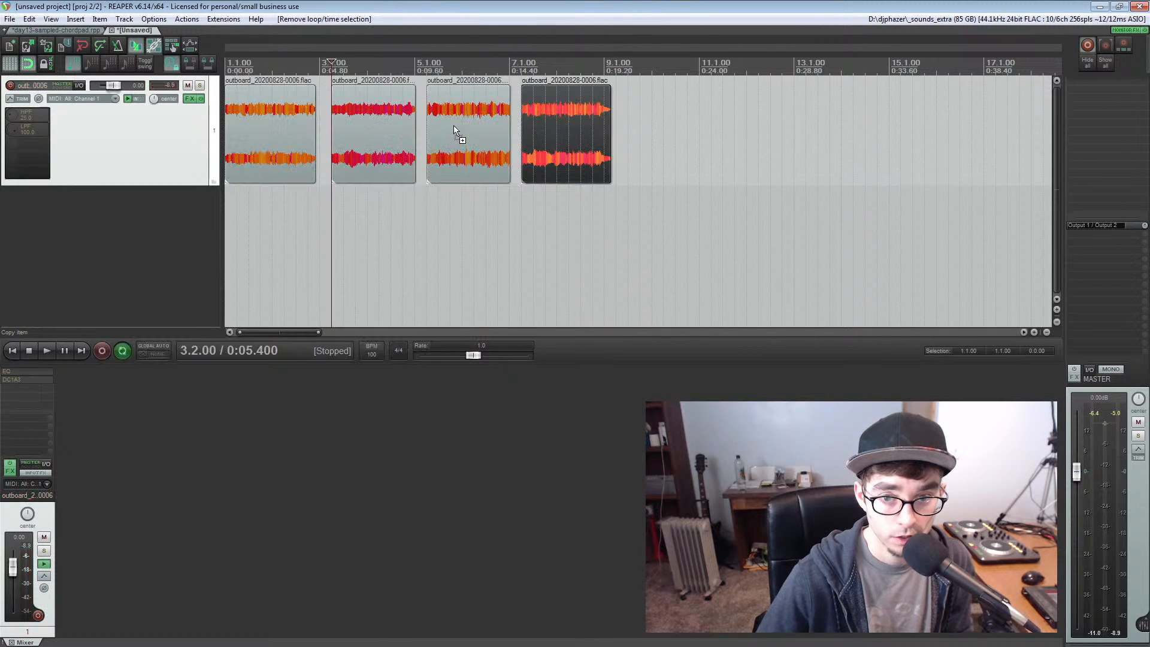
Clear the time selection, lower the rate of the first two chops by 3 semitones to 0.841, and audition the result
click(284, 101)
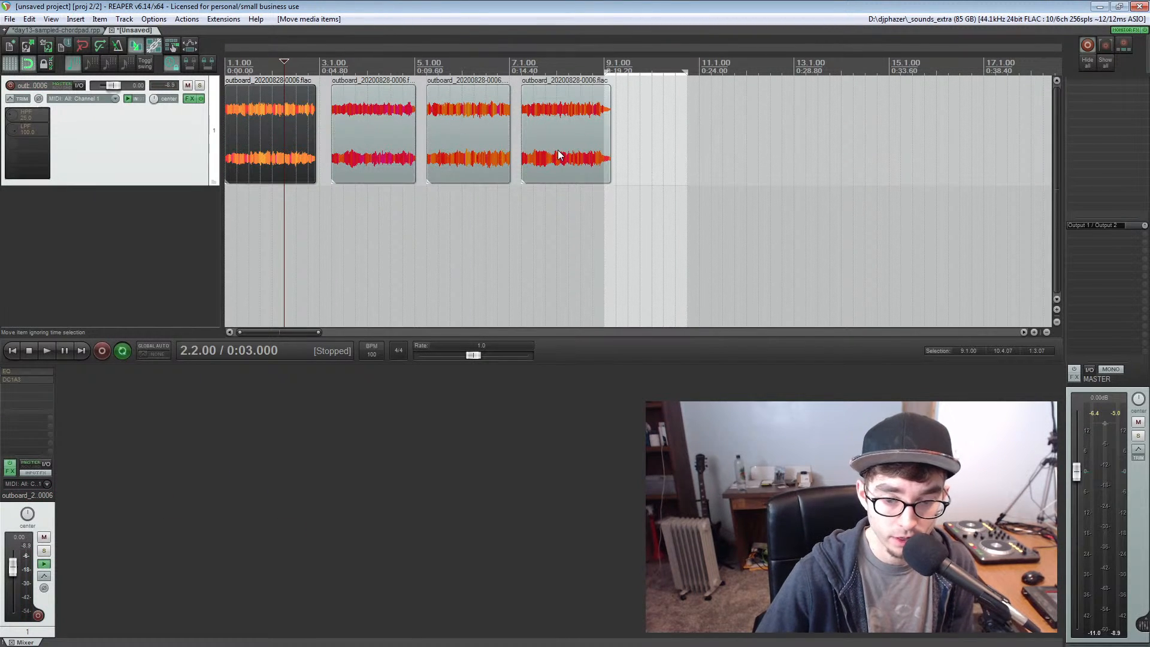
key(Escape)
ctrl+click(361, 131)
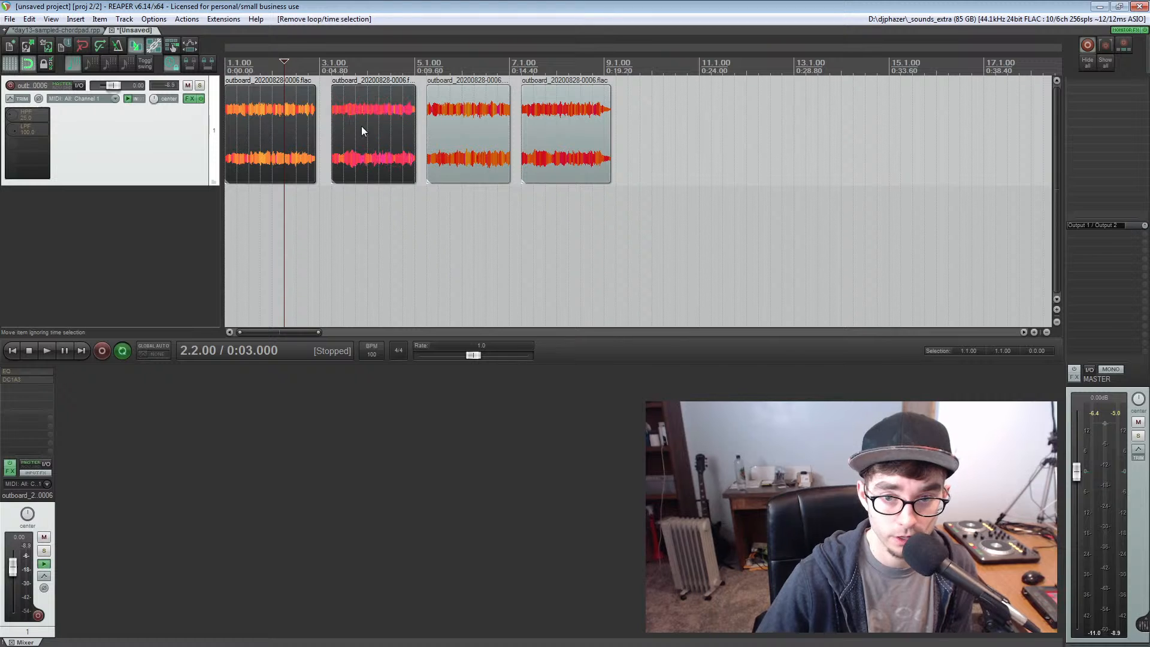
key(shift+9)
key(shift+9)
key(shift+9)
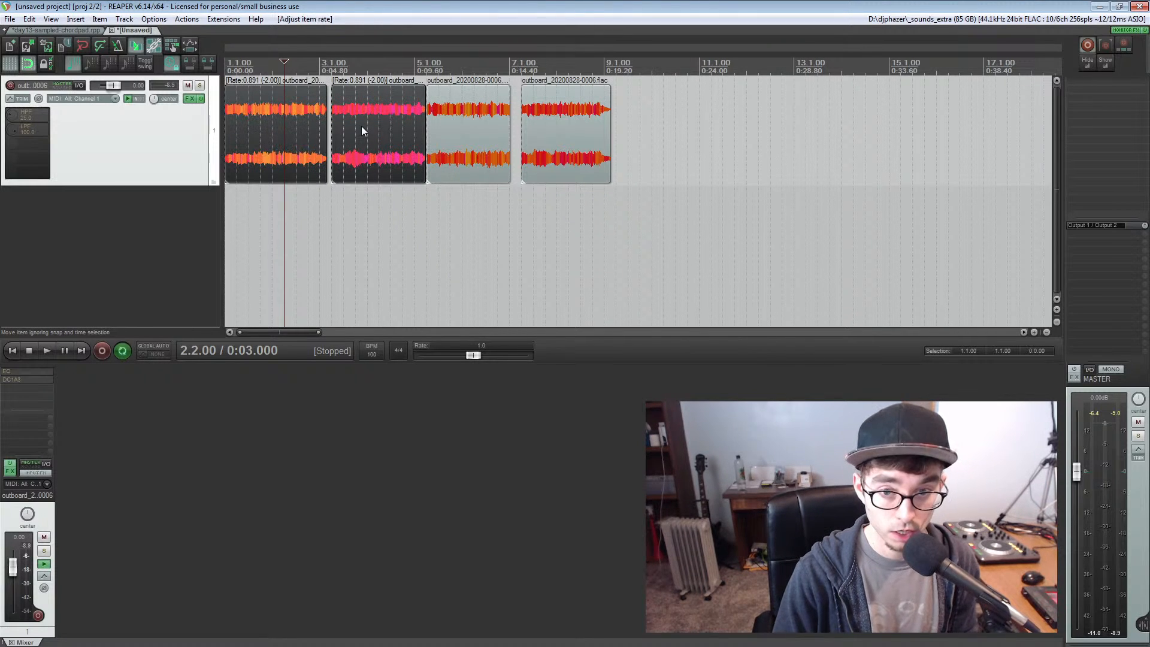
key(Home)
key(space)
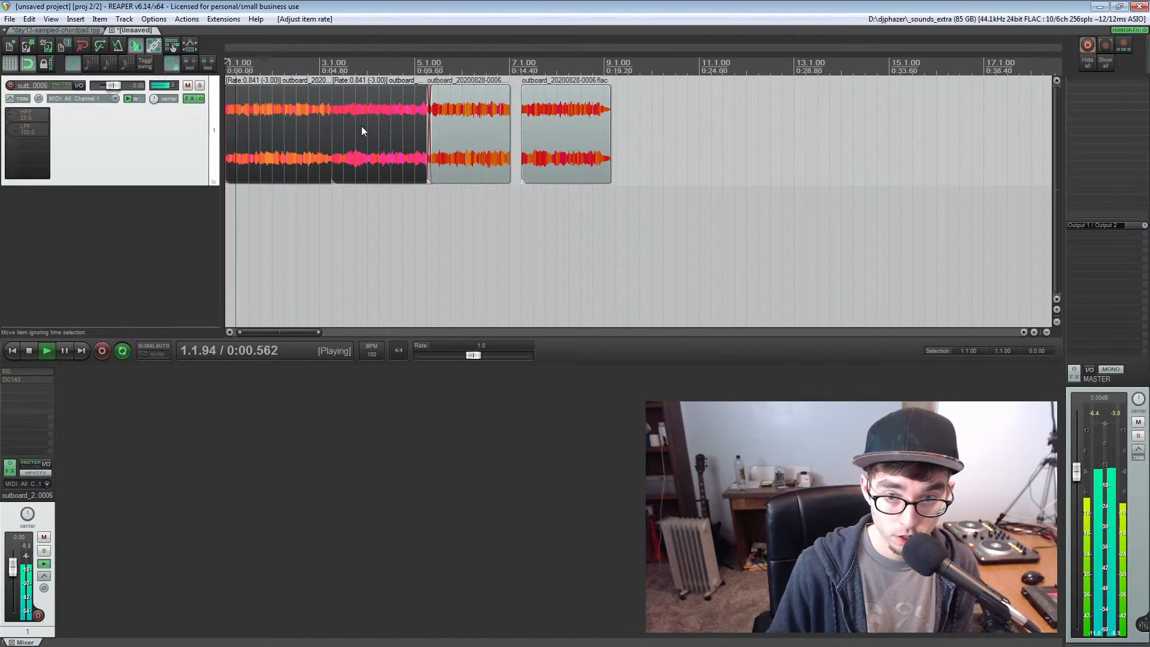
key(space)
click(364, 64)
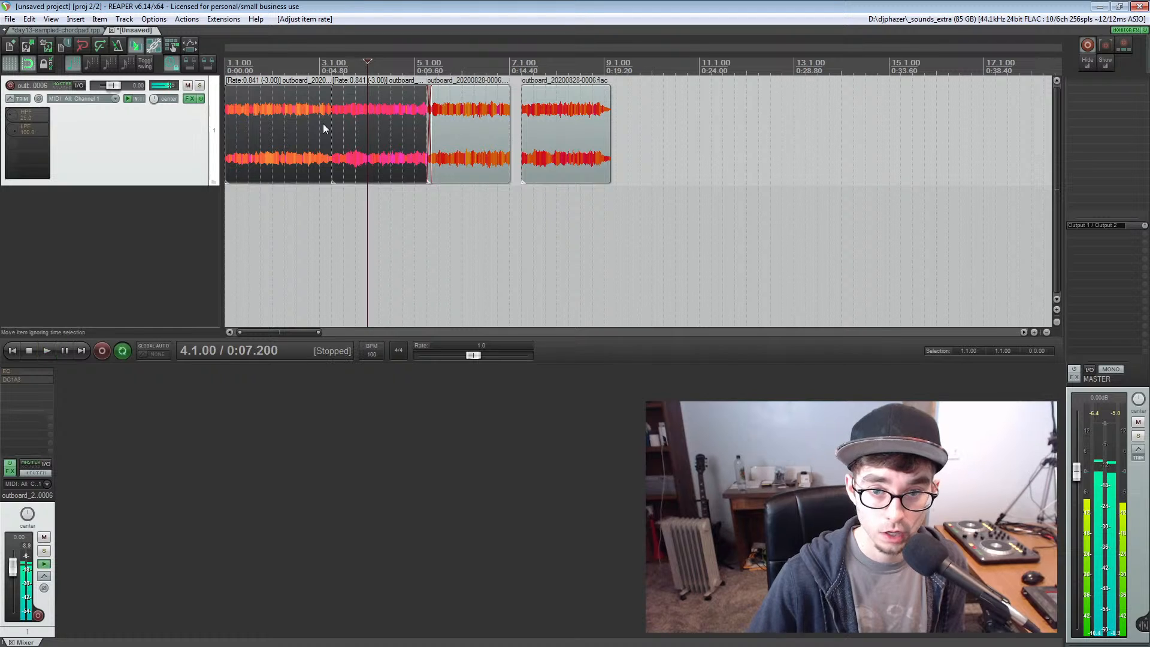
Shorten the chops and align the second, third and fourth to start at bars 3, 5 and 7
click(323, 139)
drag(330, 136, 486, 131)
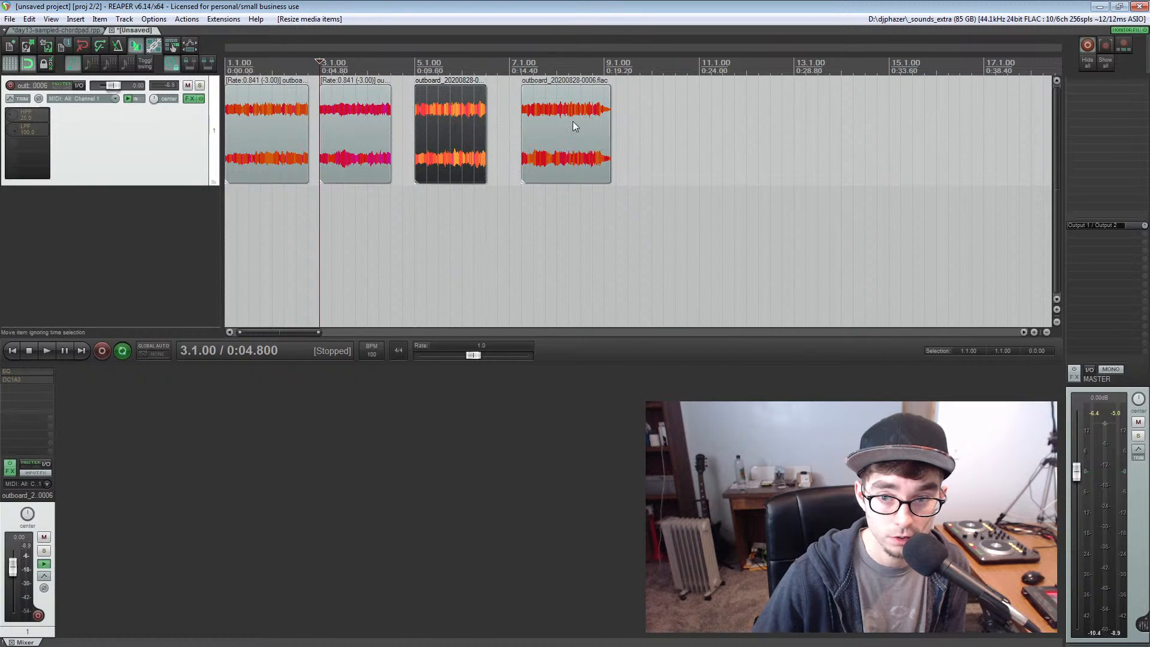
mouse_move(572, 121)
mouse_down()
mouse_move(551, 125)
mouse_move(598, 129)
mouse_move(570, 134)
mouse_up()
drag(454, 123, 552, 124)
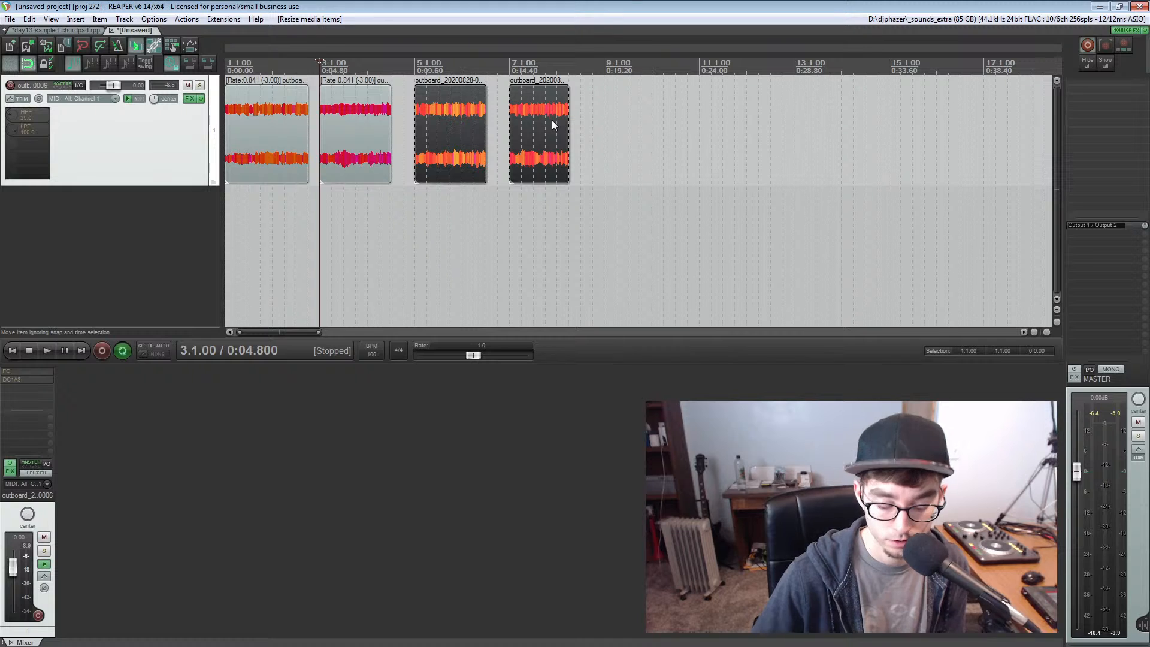
Lower the rate of the third and fourth chops by 5 semitones to 0.749 and trim their ends to leave a gap between them
key(shift+9)
key(shift+9)
key(shift+9)
key(shift+9)
key(shift+9)
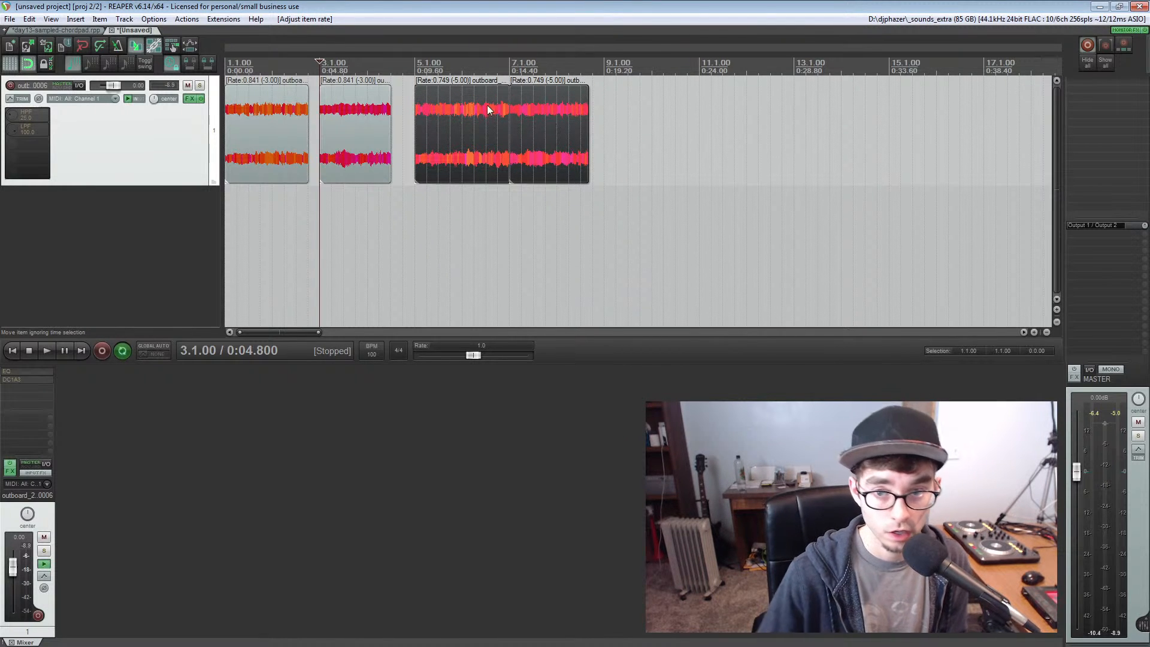
drag(508, 129, 496, 129)
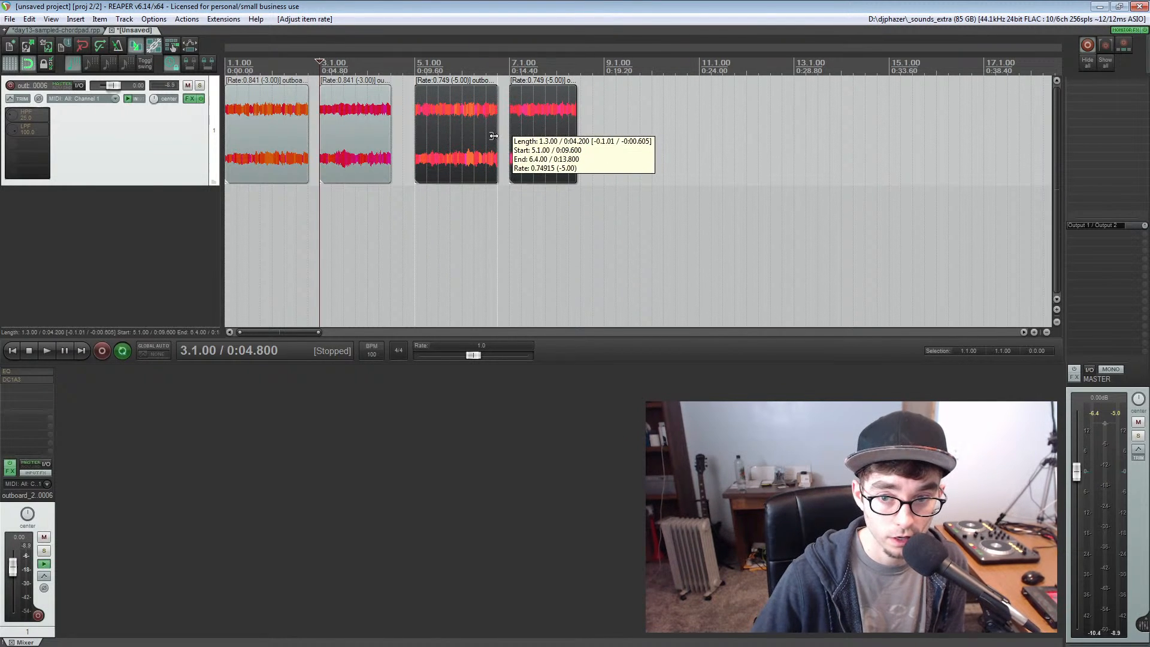
click(561, 125)
Audition the four repitched chops one after another and stop playback on the last one
click(267, 128)
key(space)
click(338, 124)
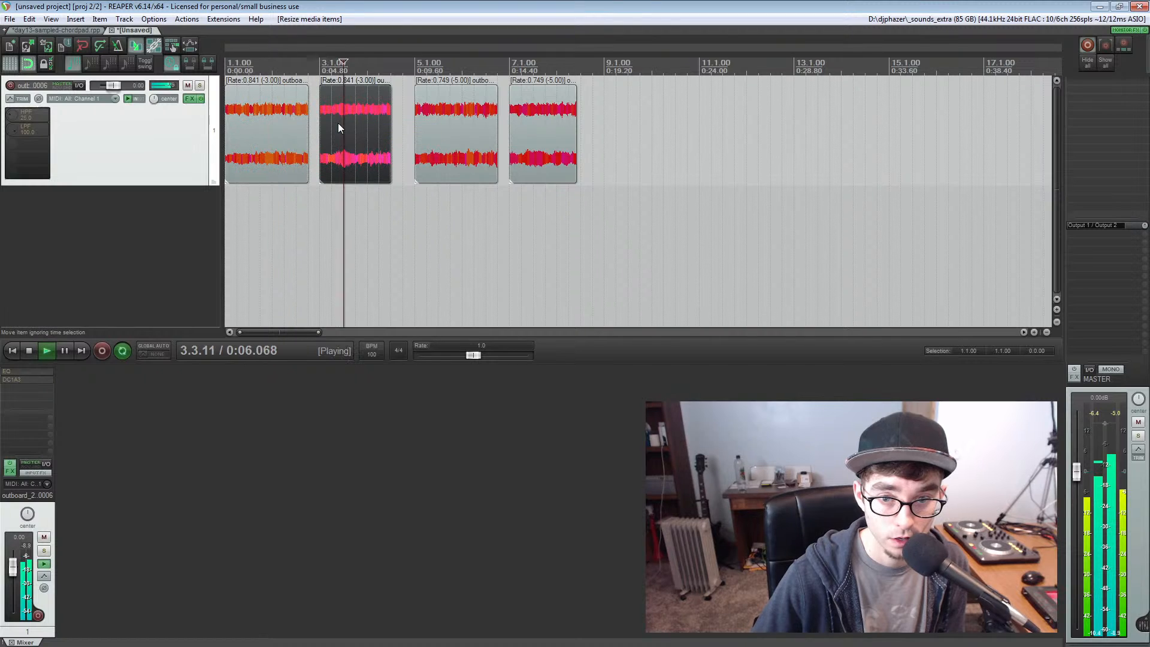
click(444, 116)
click(533, 117)
key(space)
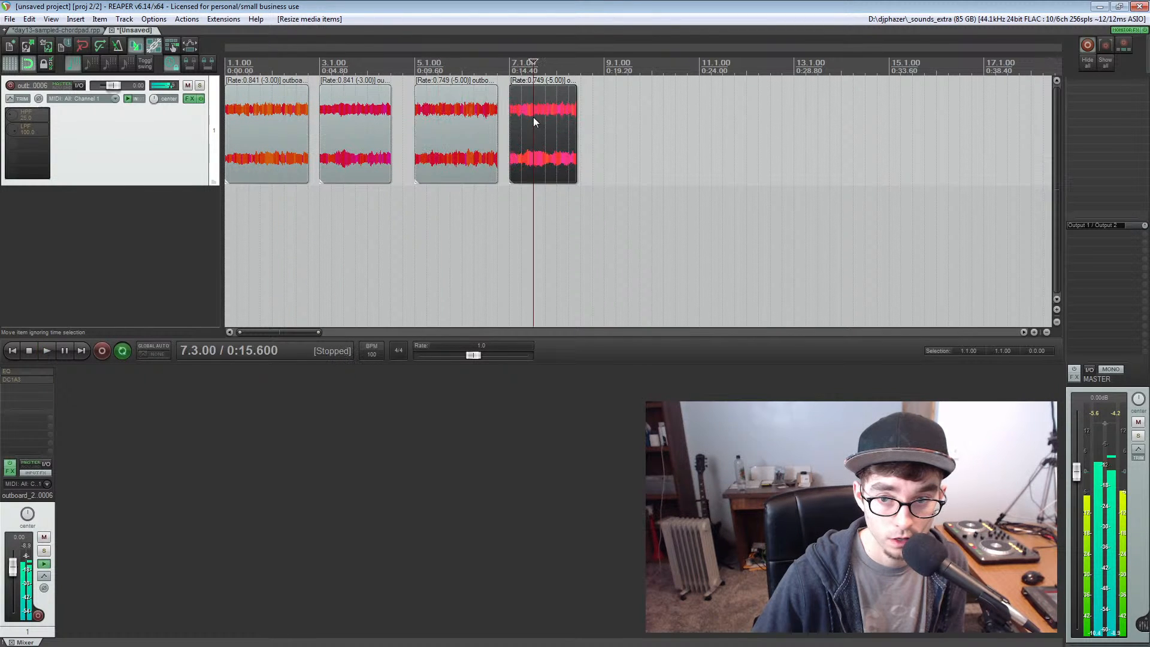
Play the fourth chop briefly and extend its end to match the third chop's length
key(space)
key(space)
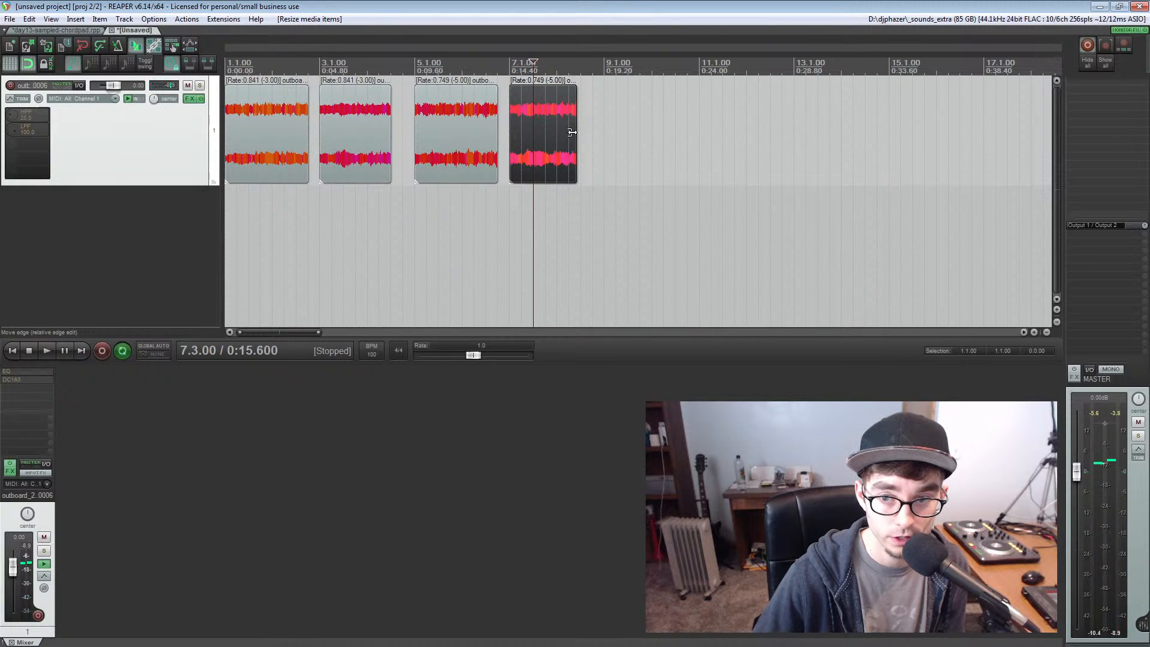
drag(572, 133, 593, 133)
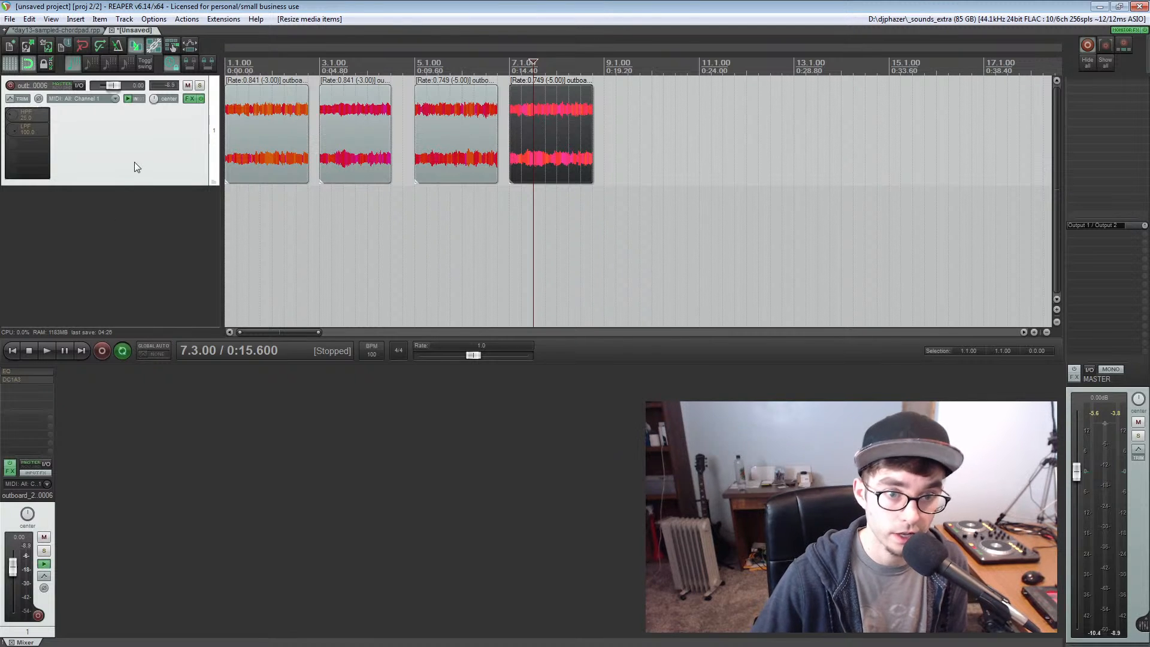
Switch to the day13-sampled-chordpad project and inspect the RS5k sampler instances on the CHORD sample track, closing their windows
click(69, 30)
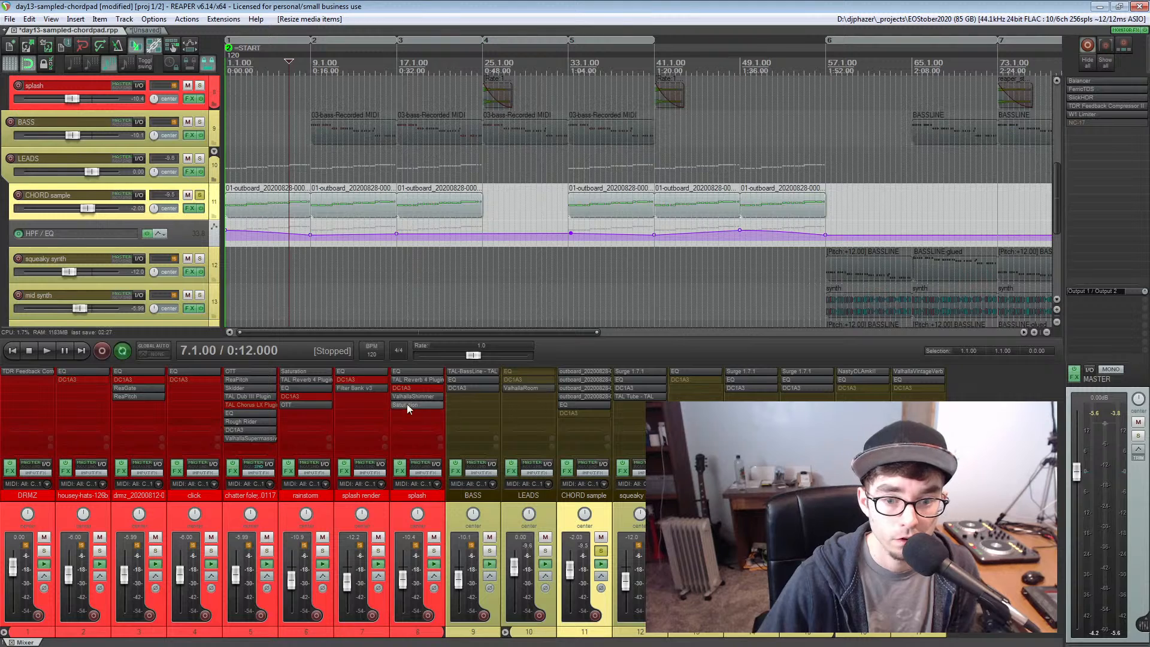
click(578, 371)
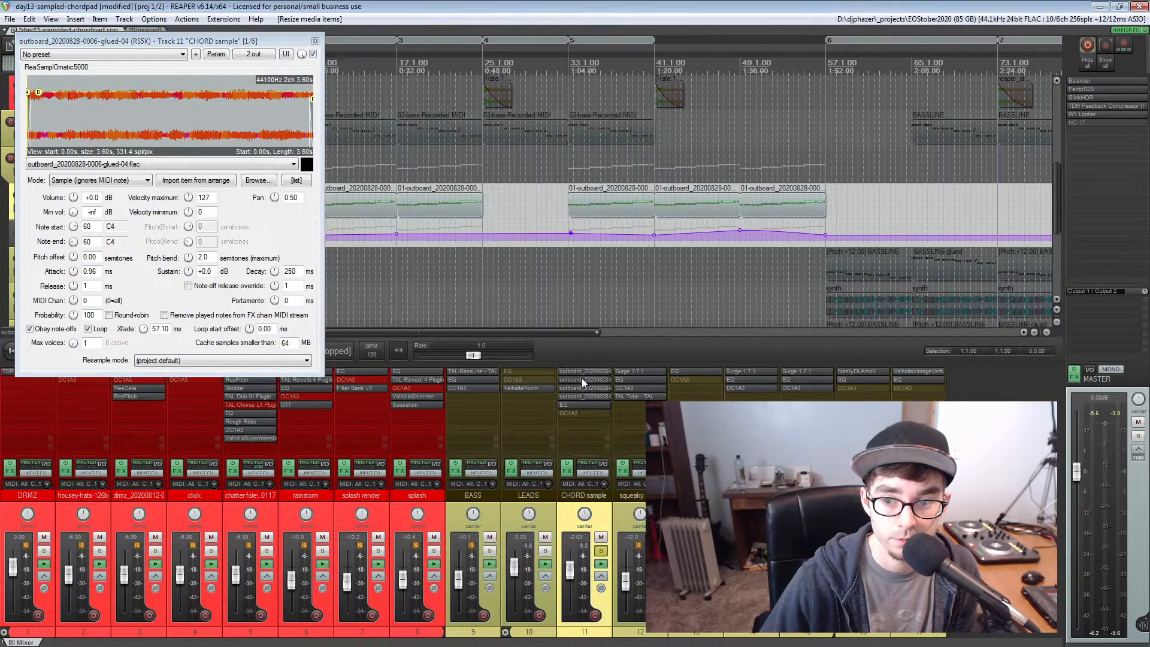
click(582, 379)
click(583, 379)
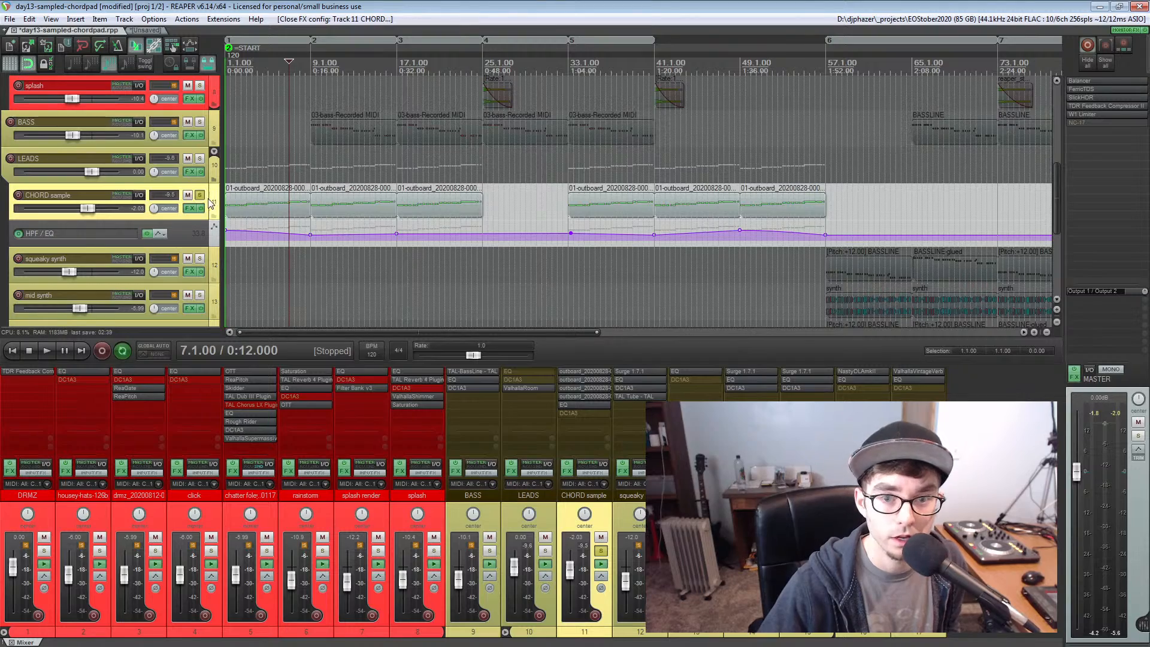
Solo the drmz_20200812 drum loop track and audition it briefly with the chord sample from bar 17
scroll(210, 197, down, 2)
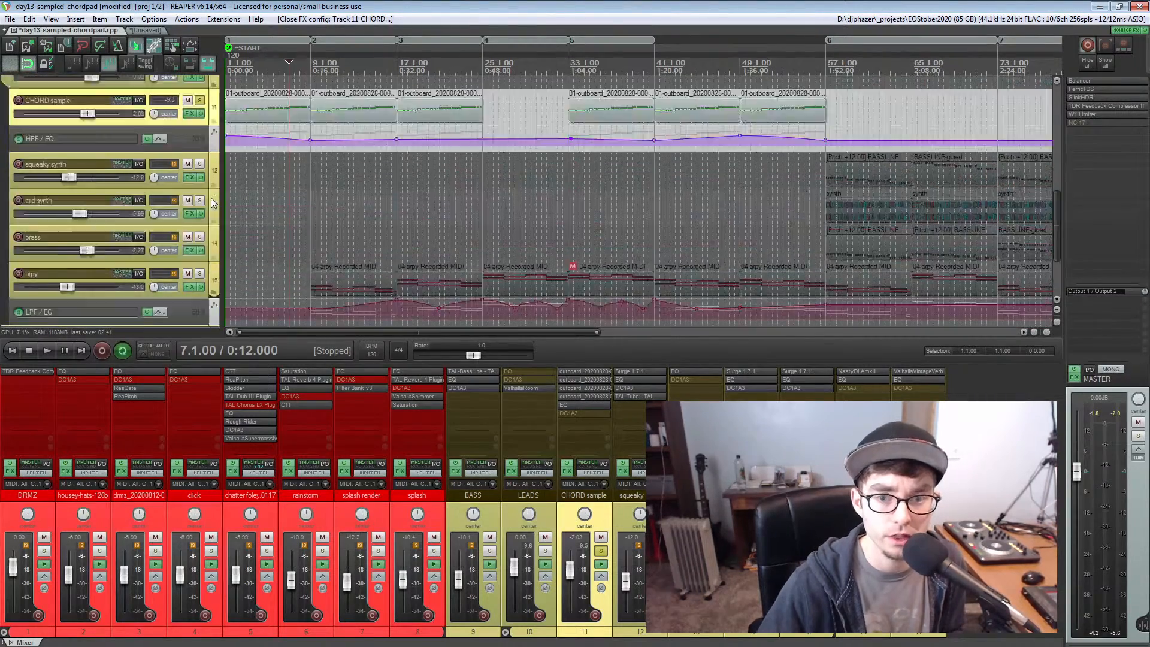
scroll(211, 197, up, 8)
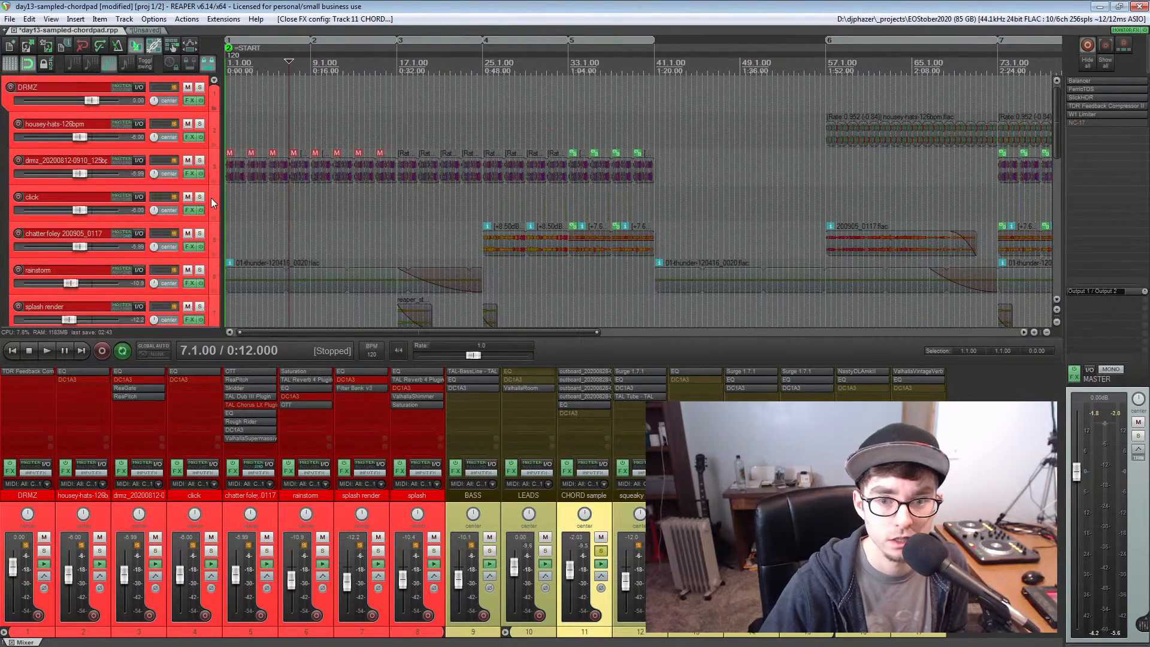
click(200, 161)
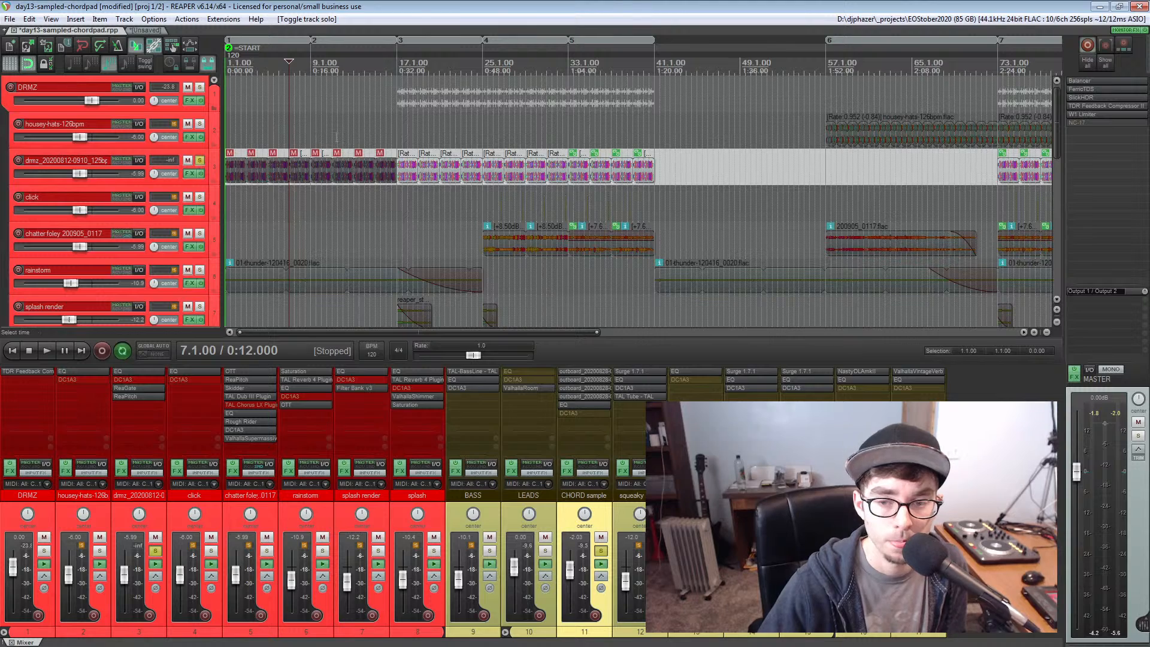
click(397, 62)
key(space)
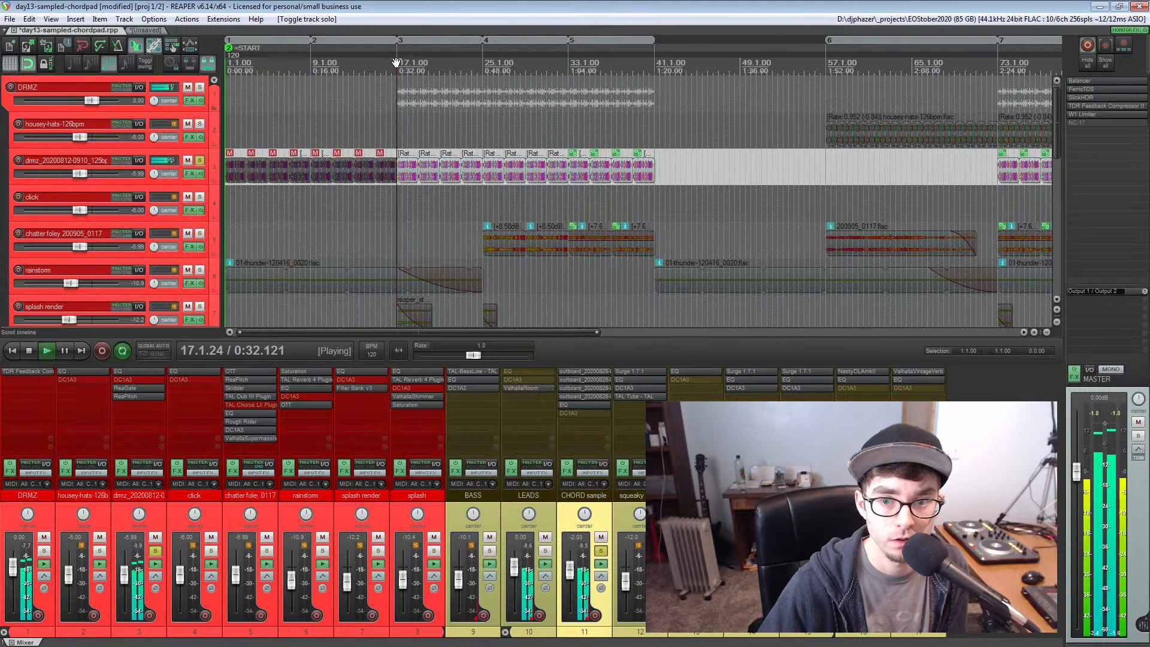
key(space)
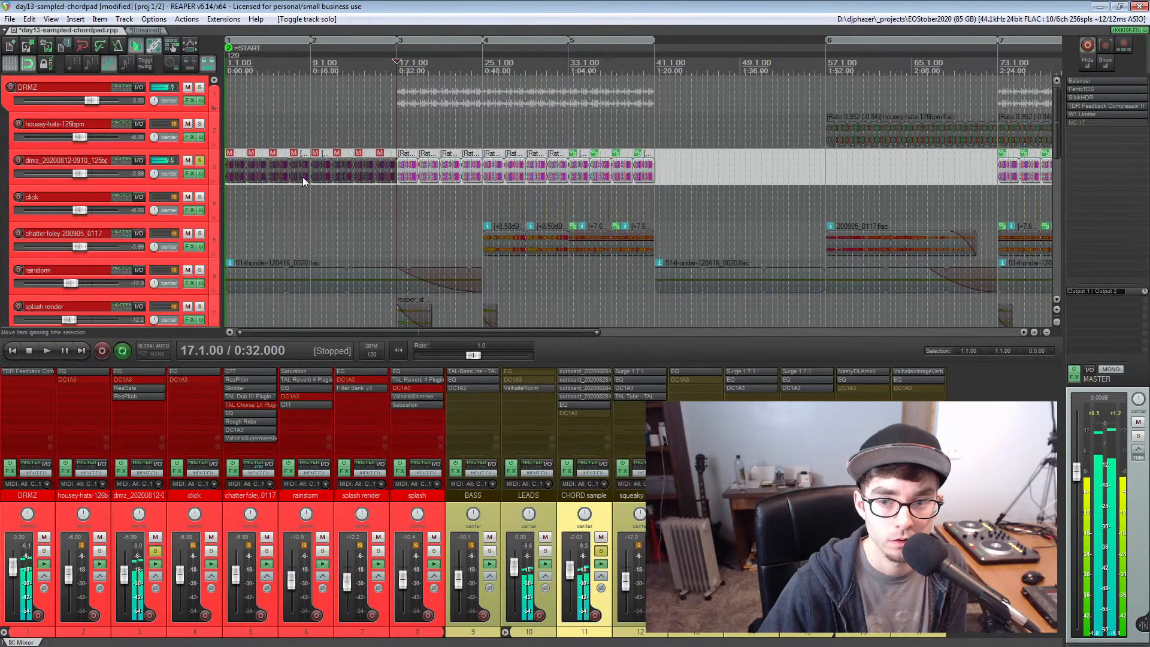
Examine the drum loop items around bar 17 closely and unsolo the drum loop track
scroll(671, 171, up, 4)
scroll(670, 170, up, 2)
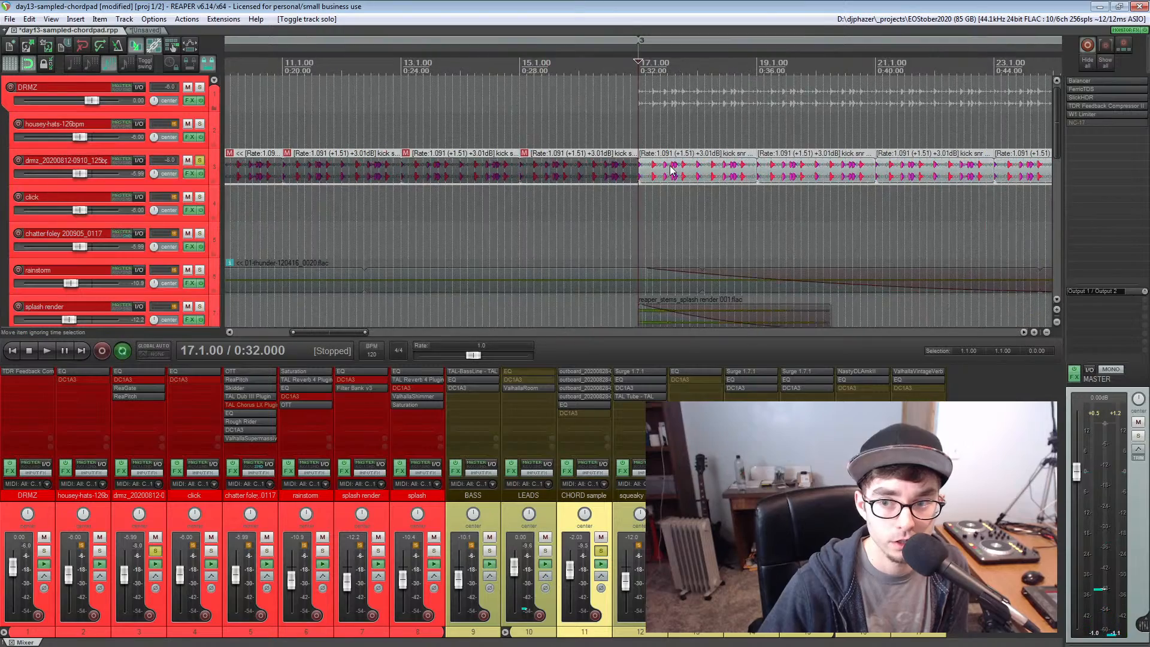
scroll(539, 170, down, 4)
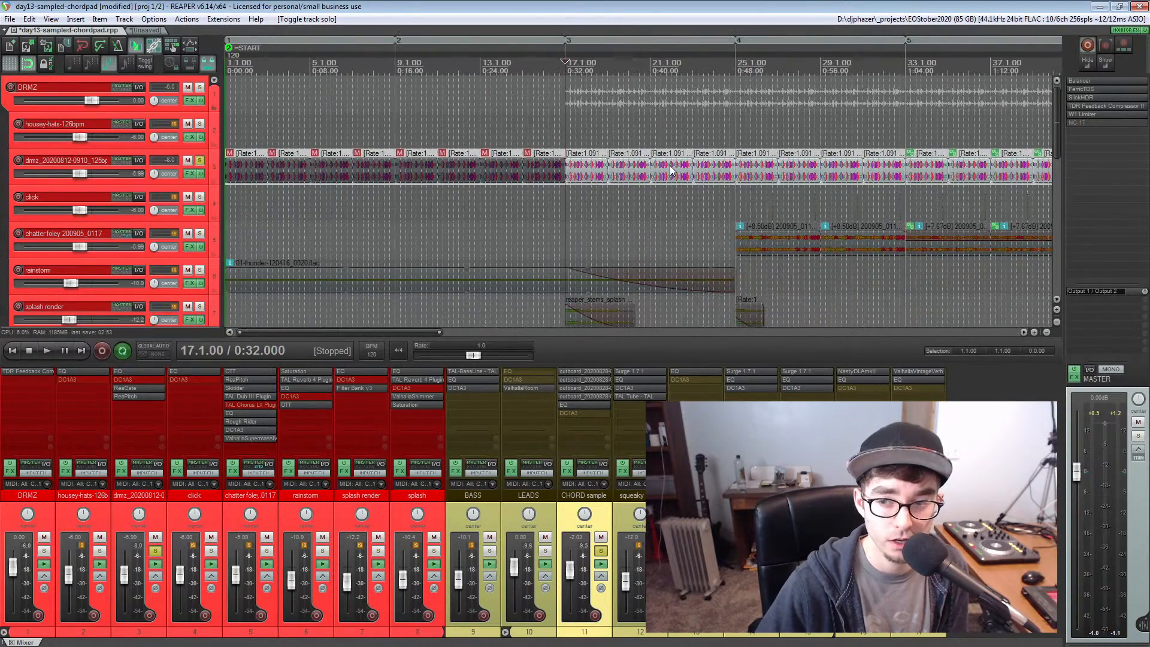
click(200, 160)
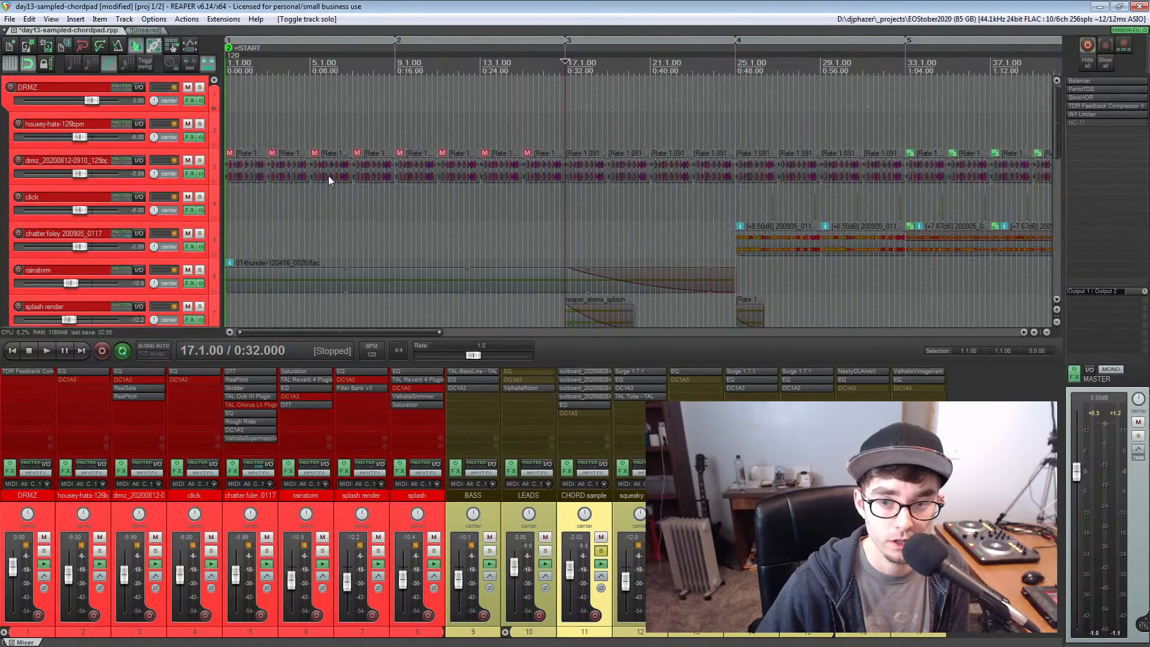
Play the soloed CHORD sample track from the project start, record-arm it during playback, and stop the transport
scroll(328, 175, down, 2)
scroll(287, 174, down, 2)
scroll(287, 174, down, 5)
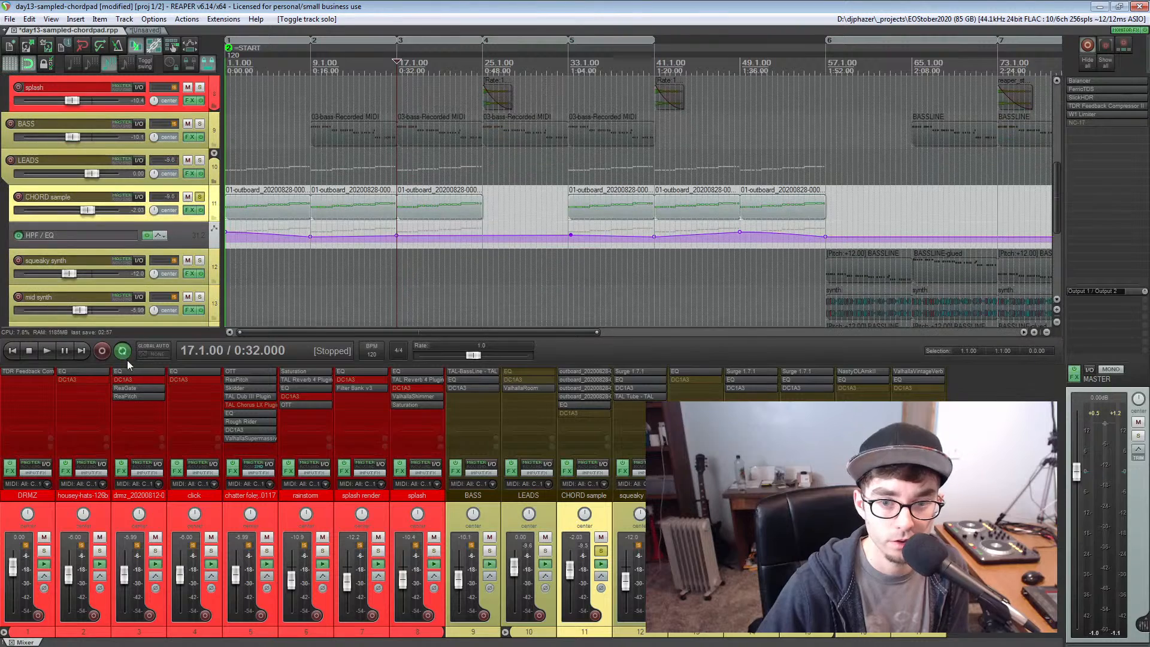
click(12, 352)
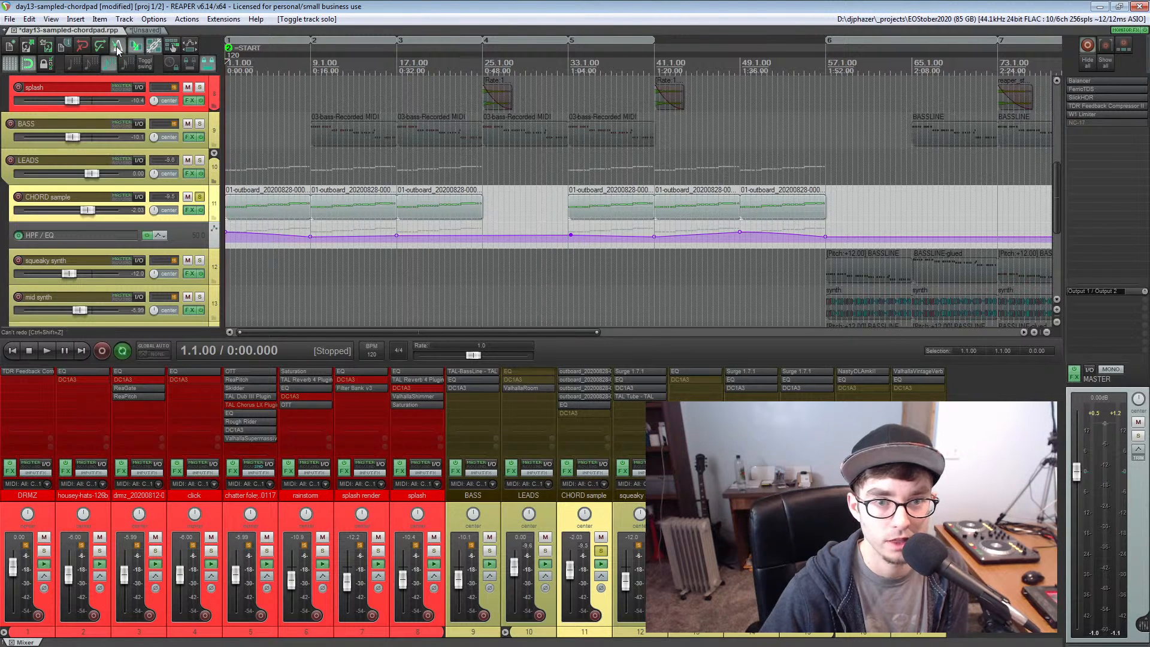
click(50, 350)
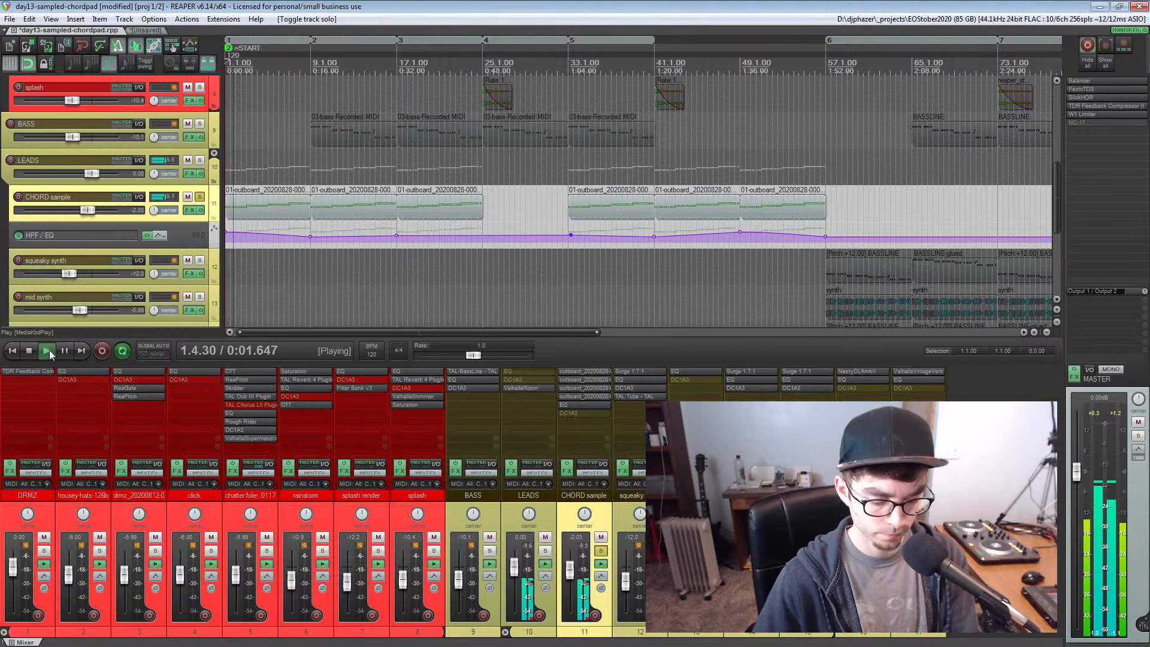
click(18, 197)
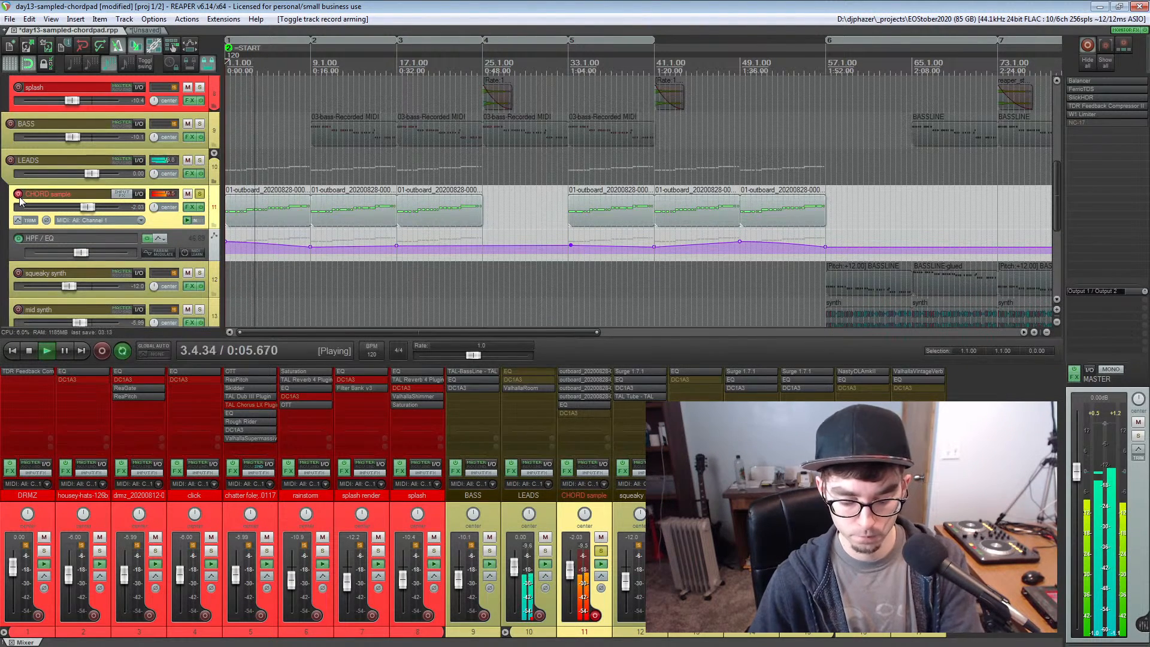
click(28, 352)
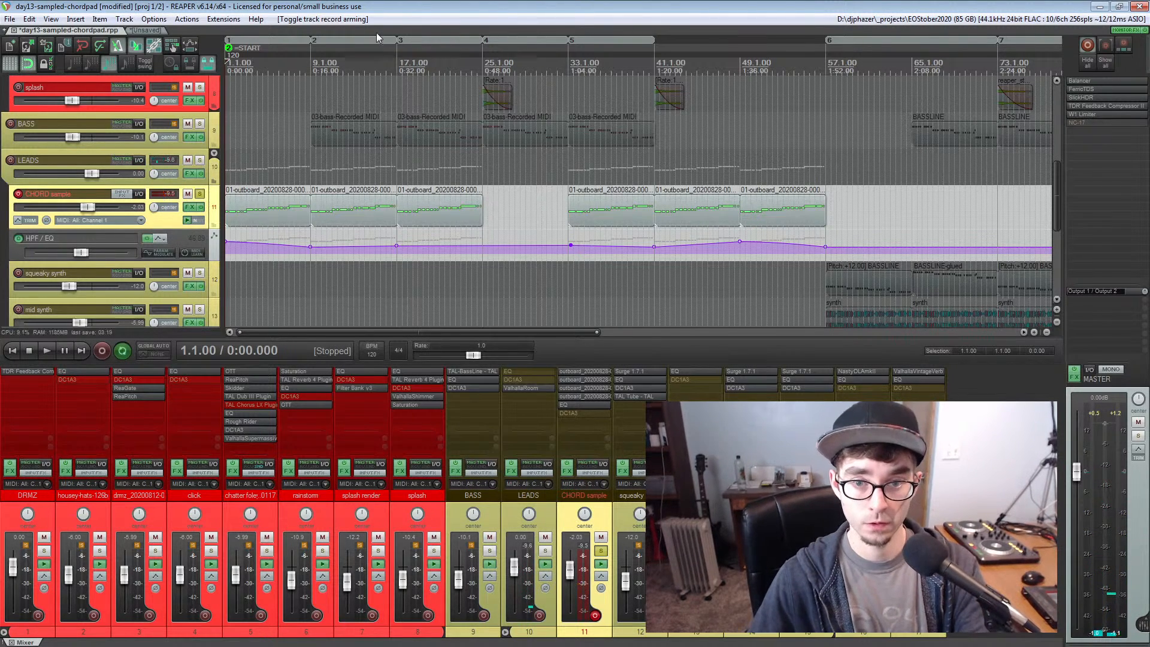
Return the edit cursor to the project start and clear the solo and record arm on the CHORD sample track
click(310, 62)
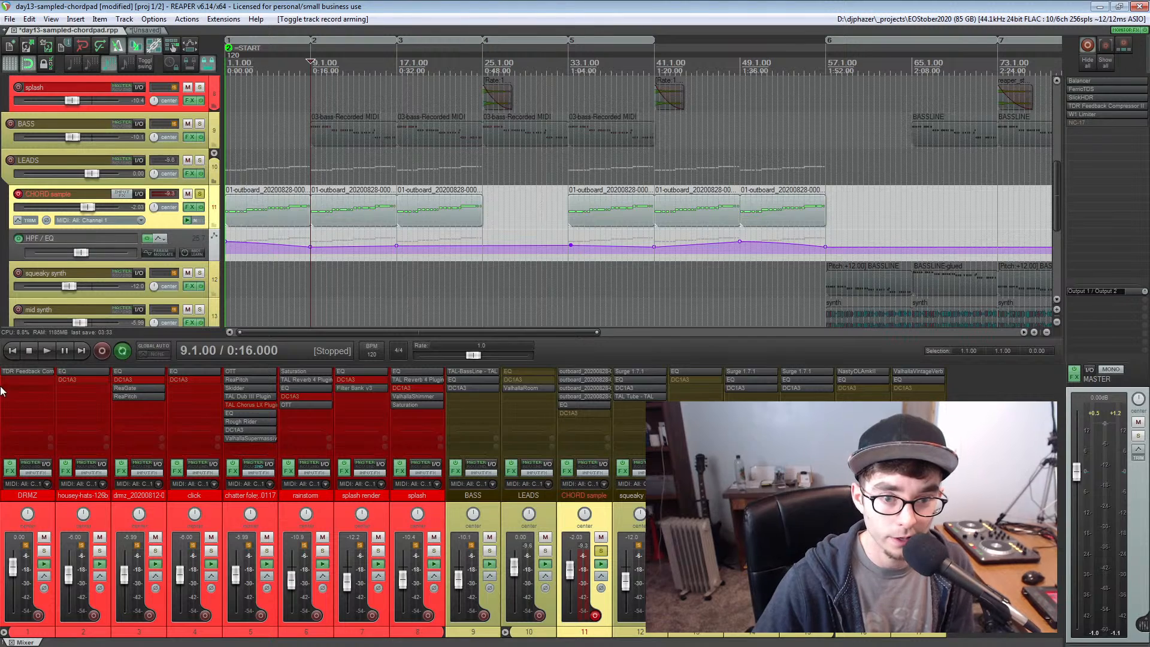
click(12, 351)
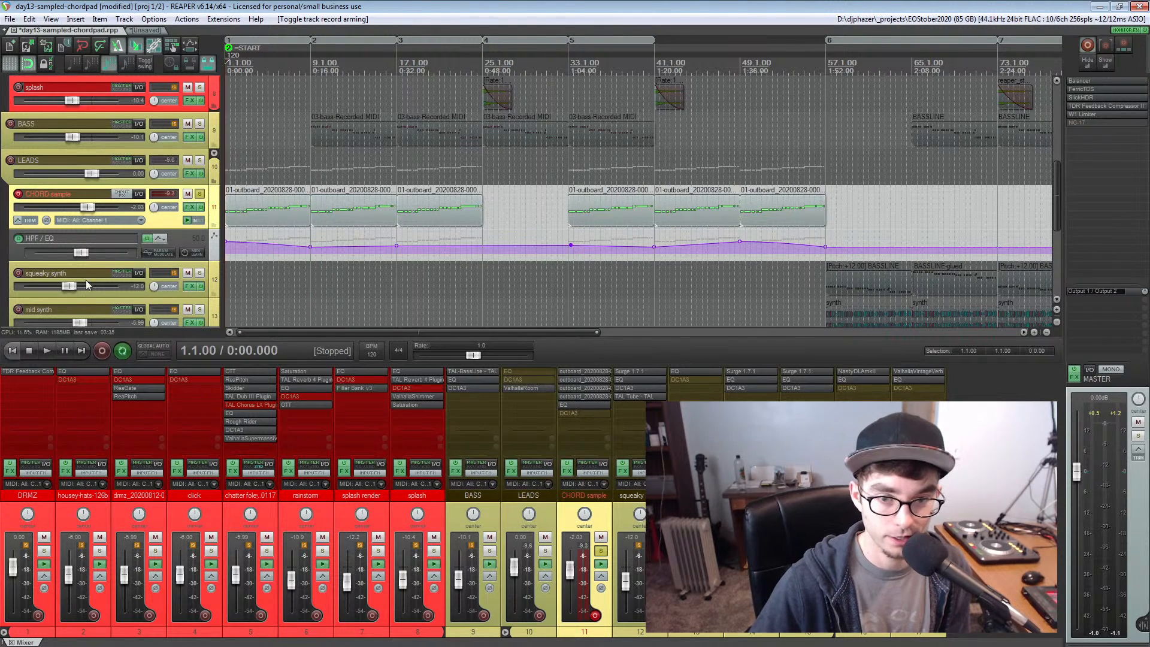
click(199, 193)
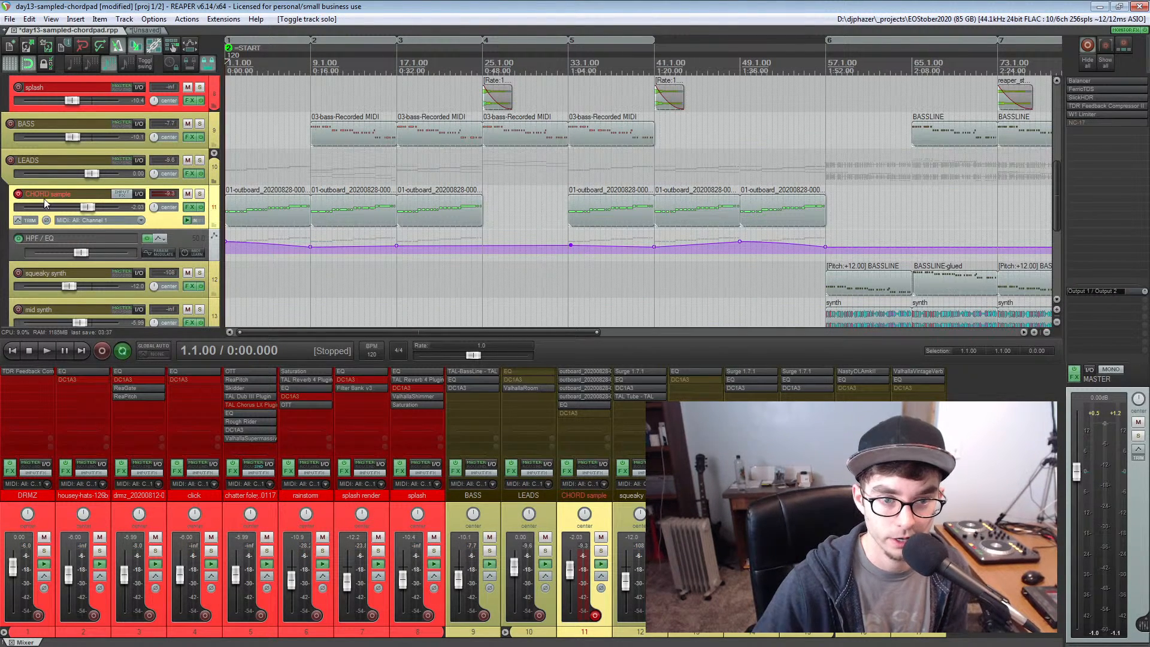
click(17, 194)
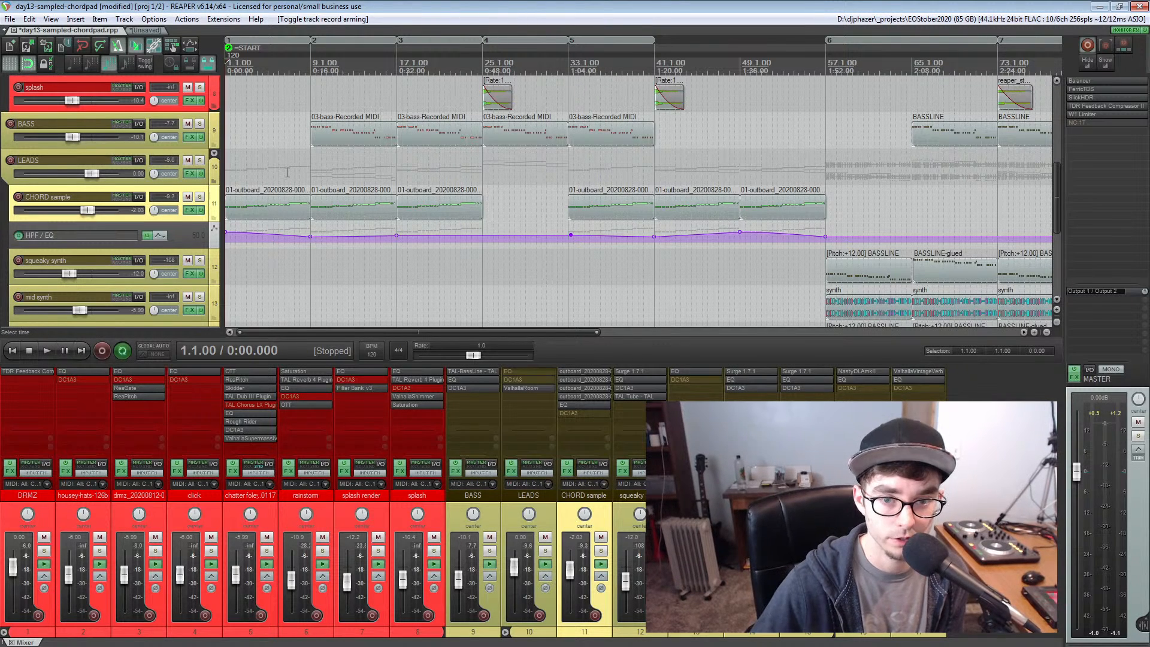
Place the edit cursor at bar 9 and look over the arrangement from the lead tracks up to the drum tracks
click(288, 172)
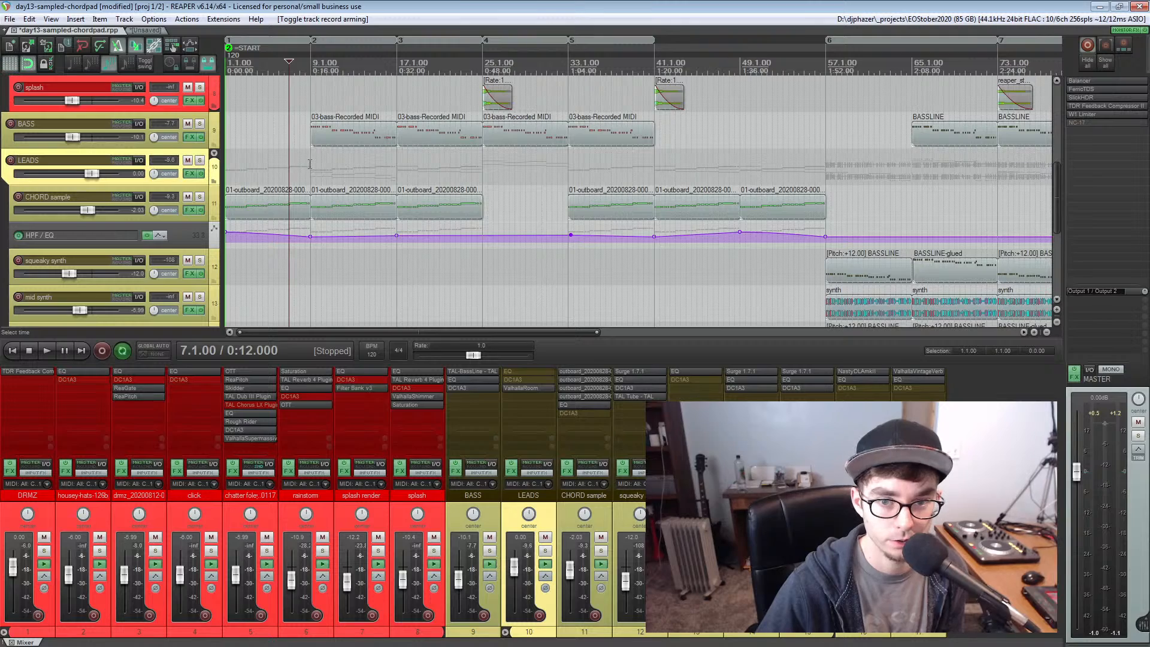
click(310, 164)
scroll(310, 164, down, 4)
scroll(310, 165, down, 4)
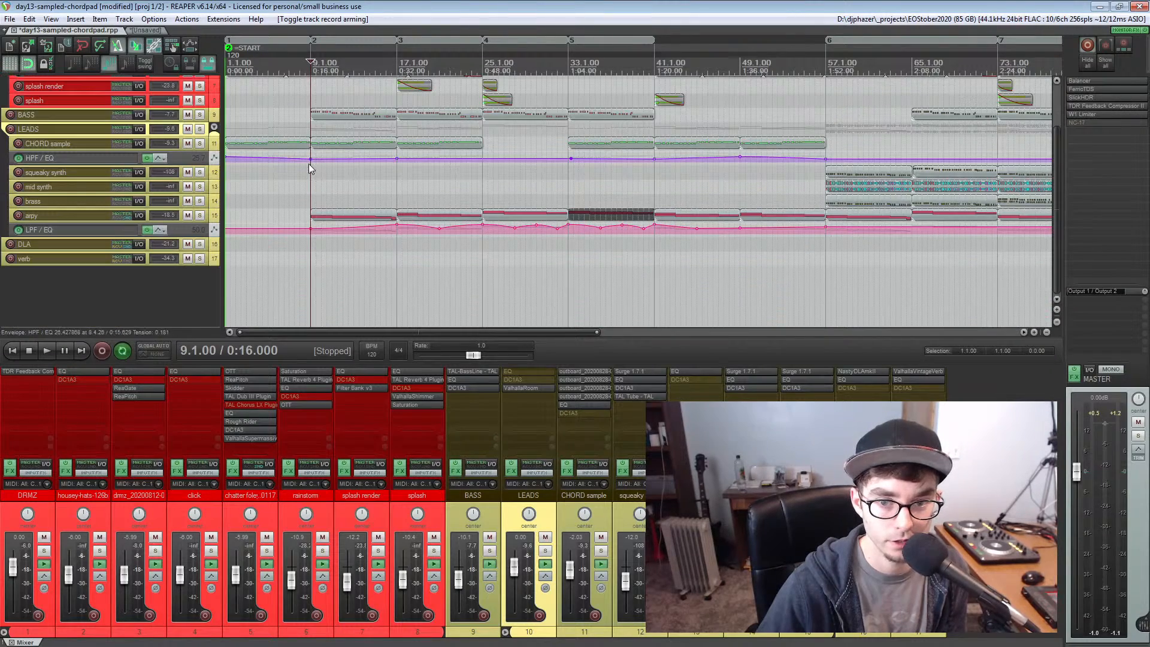
scroll(307, 163, up, 2)
scroll(321, 175, up, 4)
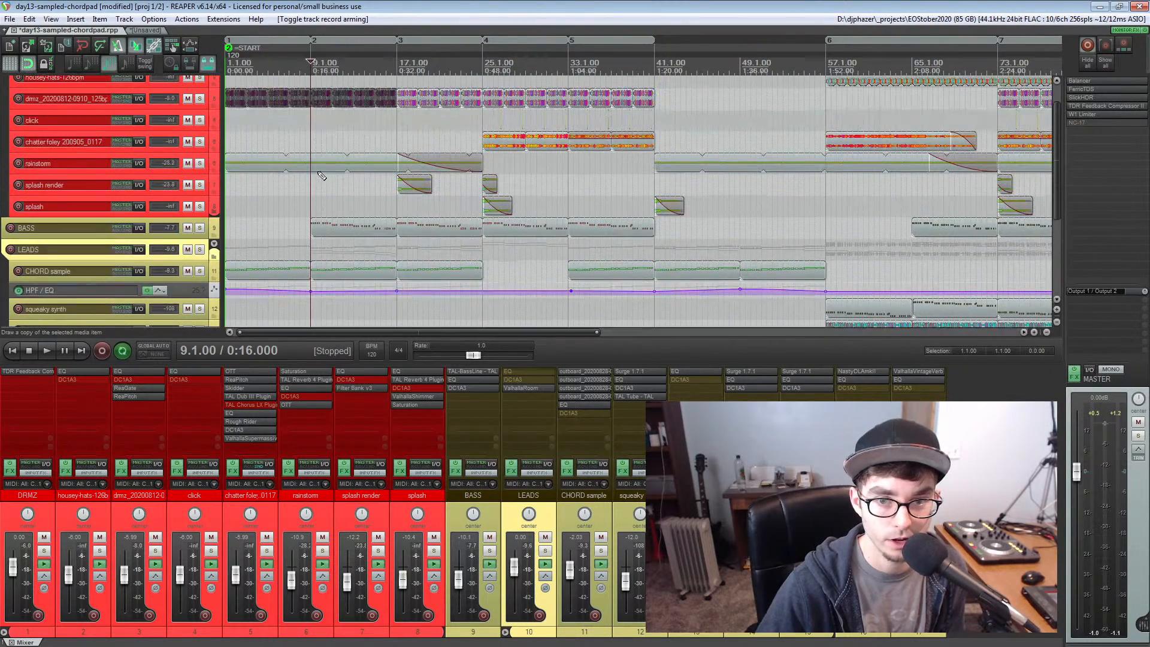
scroll(321, 175, up, 1)
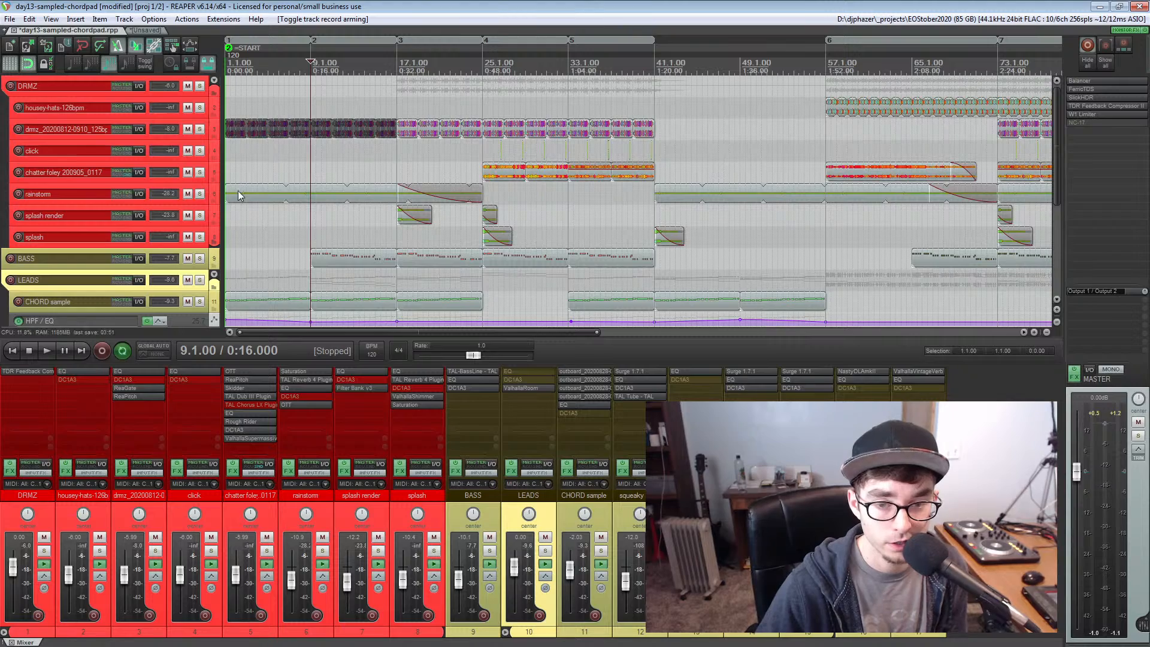
Solo the rainstorm track, audition its thunder recording from the project start, and unsolo it
click(200, 193)
scroll(283, 188, up, 2)
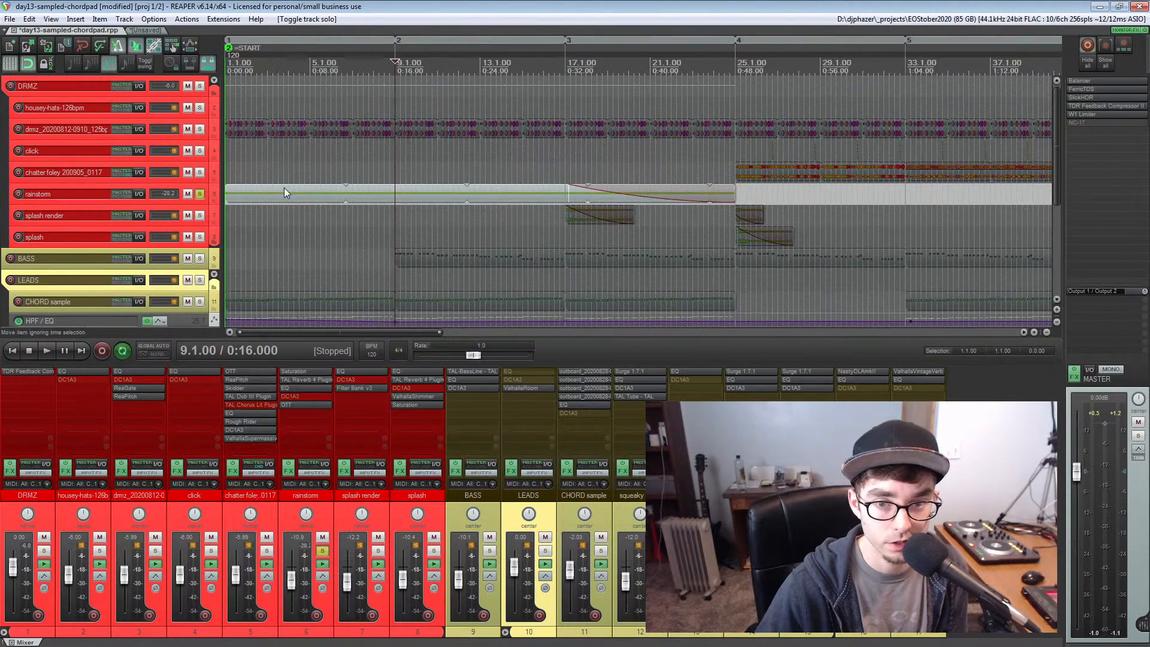
scroll(309, 197, up, 3)
scroll(309, 198, up, 1)
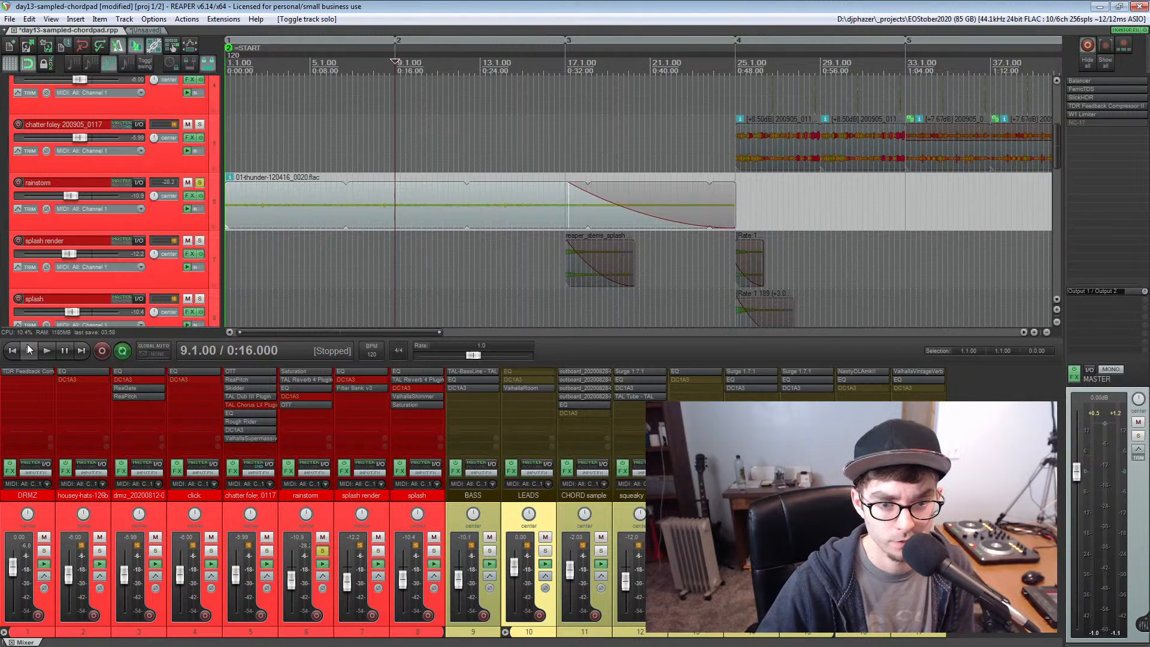
click(12, 350)
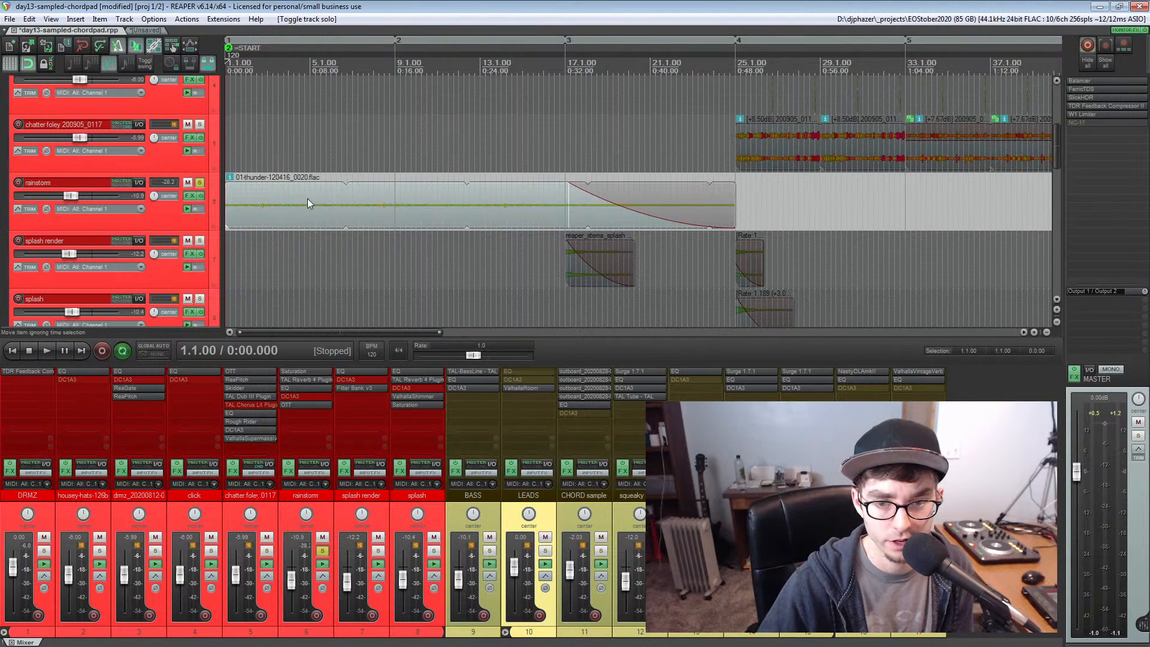
key(space)
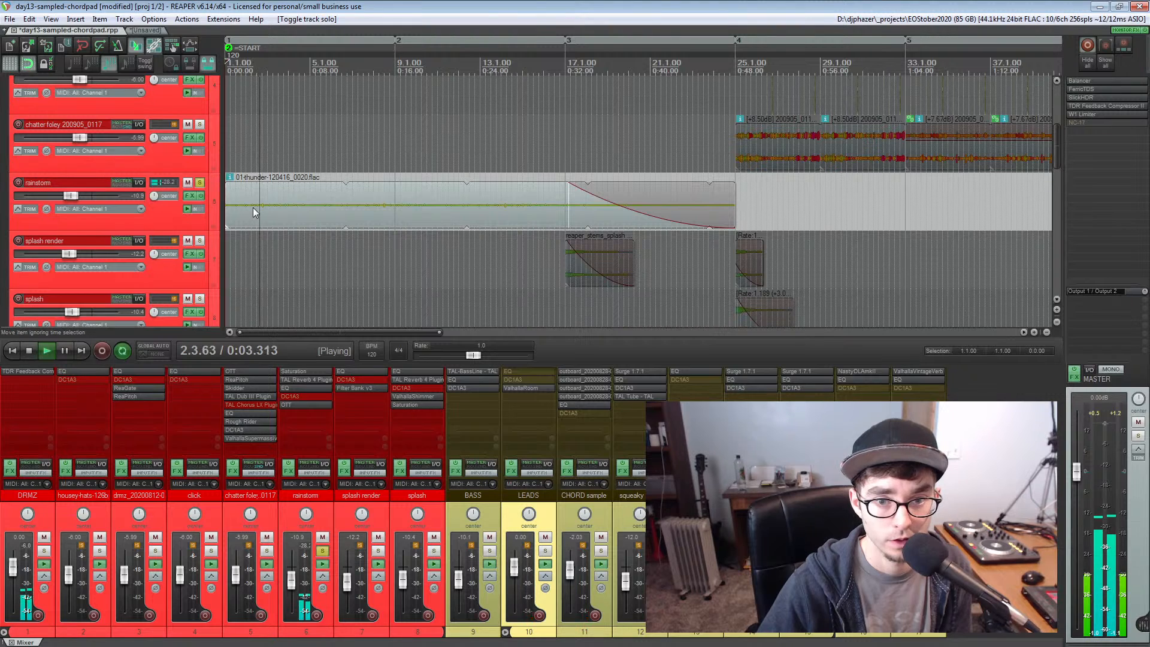
key(space)
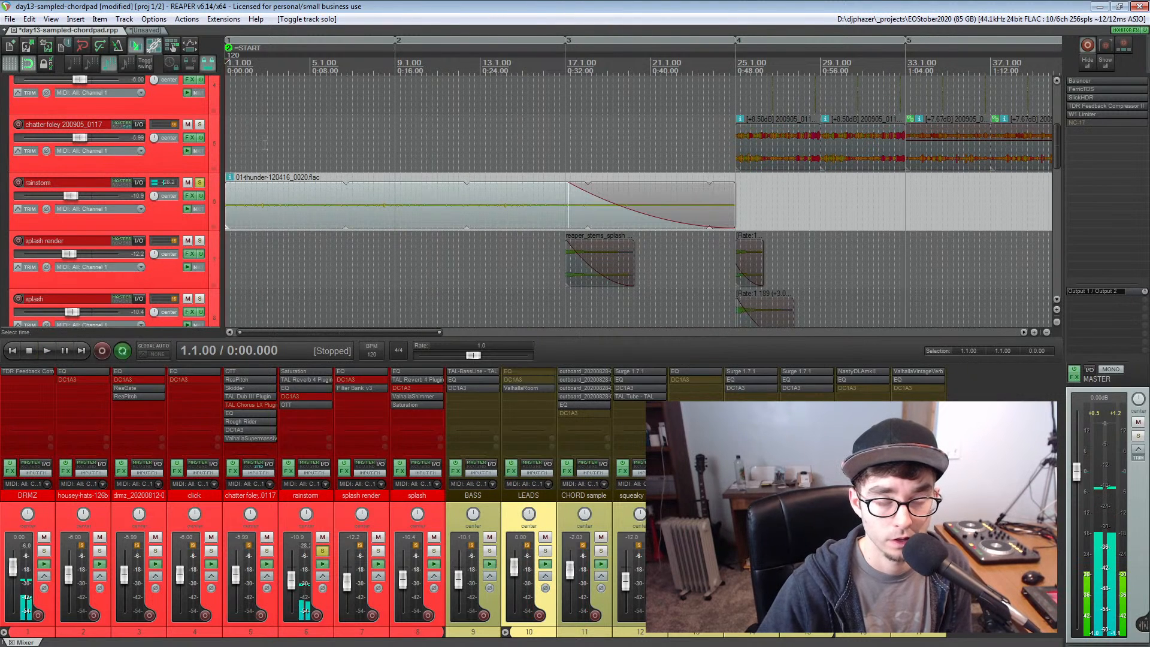
click(200, 184)
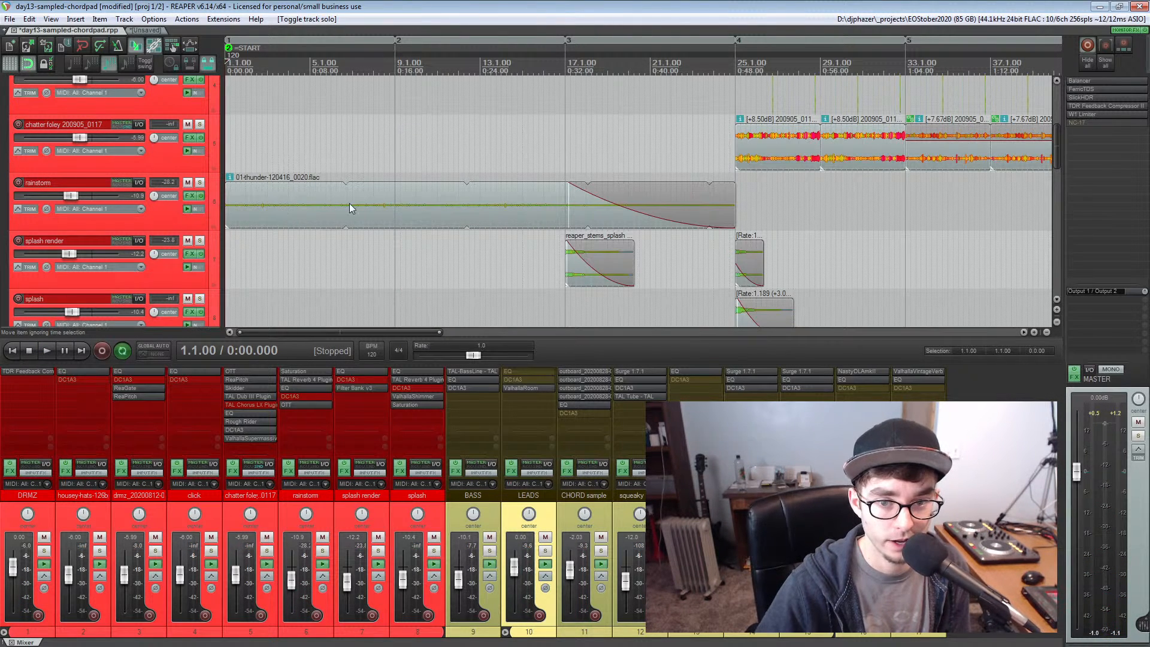
Solo the LEADS track, audition it briefly from bar 8 beat 2, and add the BASS track to the solo
scroll(359, 201, down, 2)
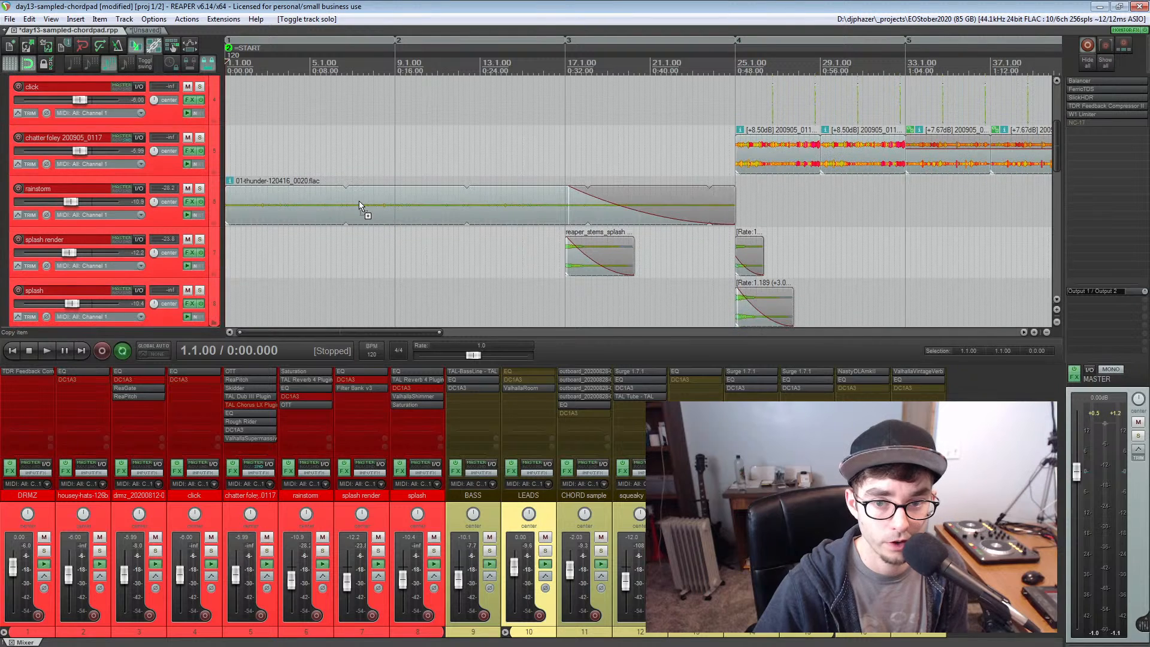
scroll(304, 194, up, 4)
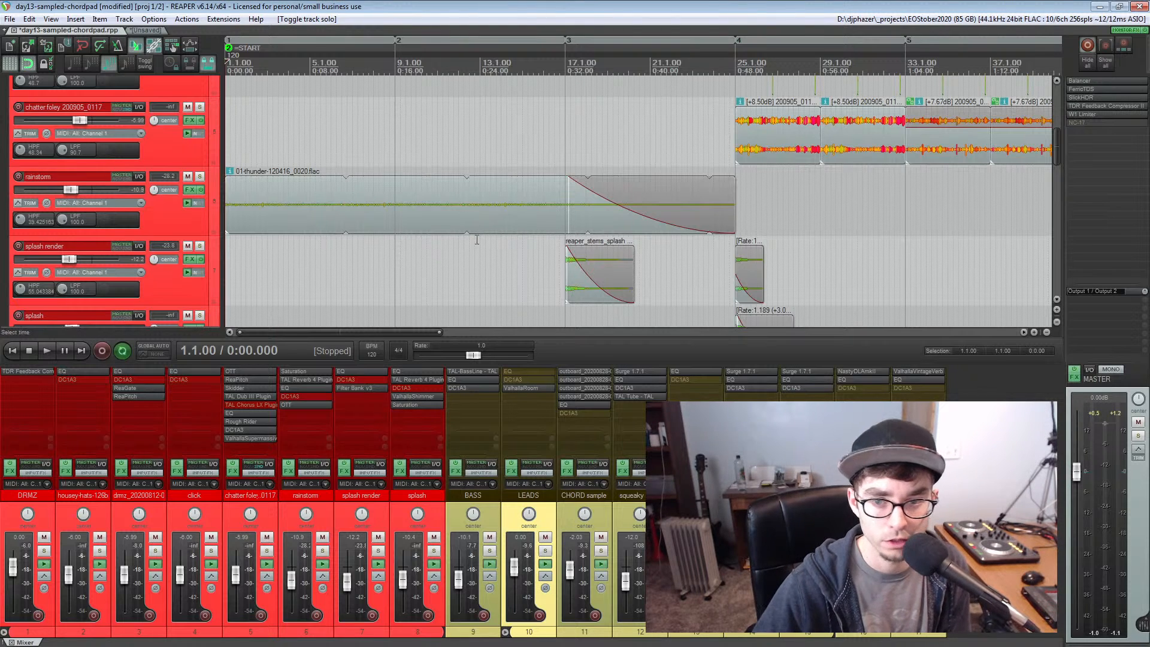
scroll(456, 238, down, 3)
scroll(456, 241, down, 4)
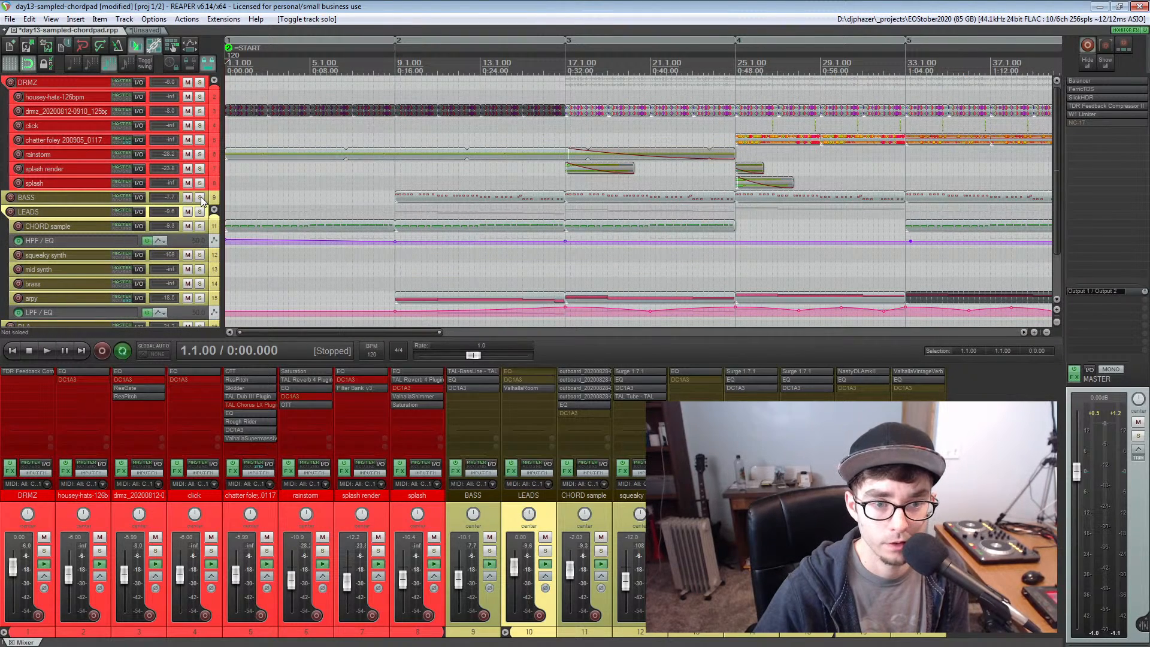
click(200, 212)
click(379, 67)
key(space)
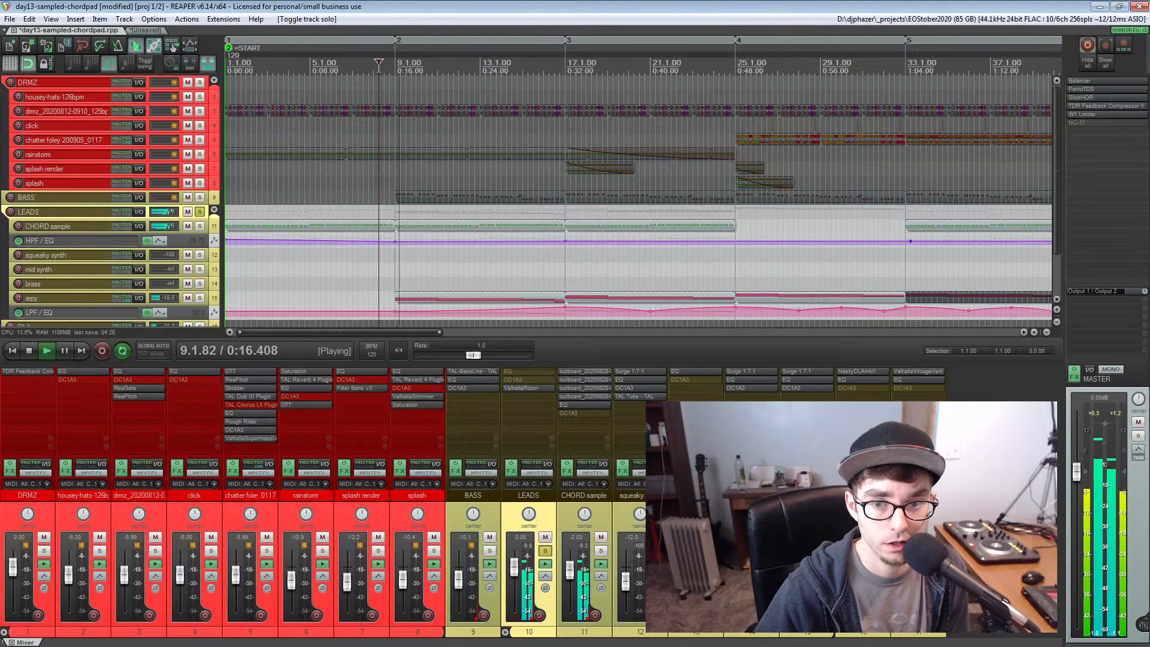
key(space)
click(200, 198)
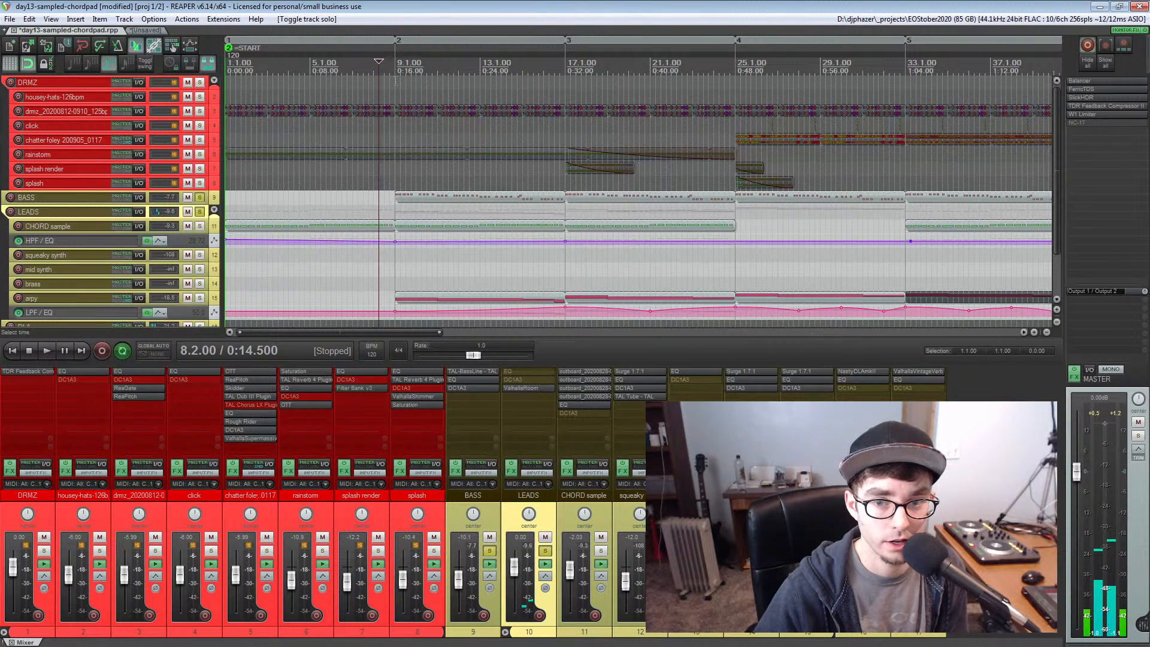
Audition the BASS and LEADS tracks together from bar 9, drop LEADS from the solo, and stop playback
key(space)
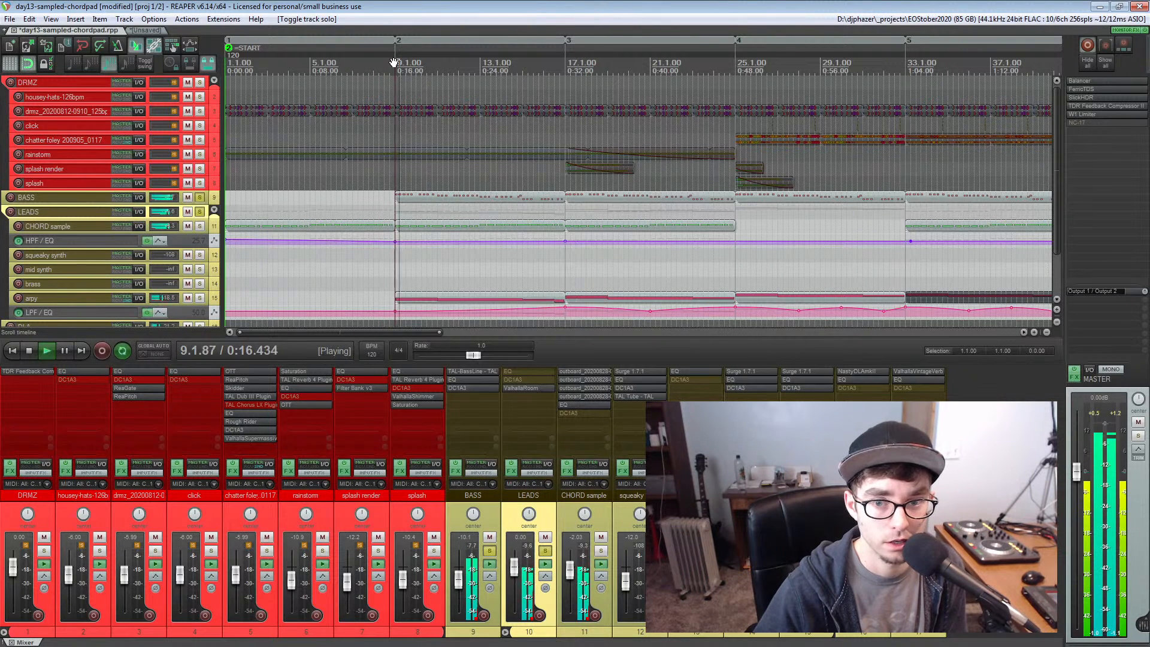
click(200, 212)
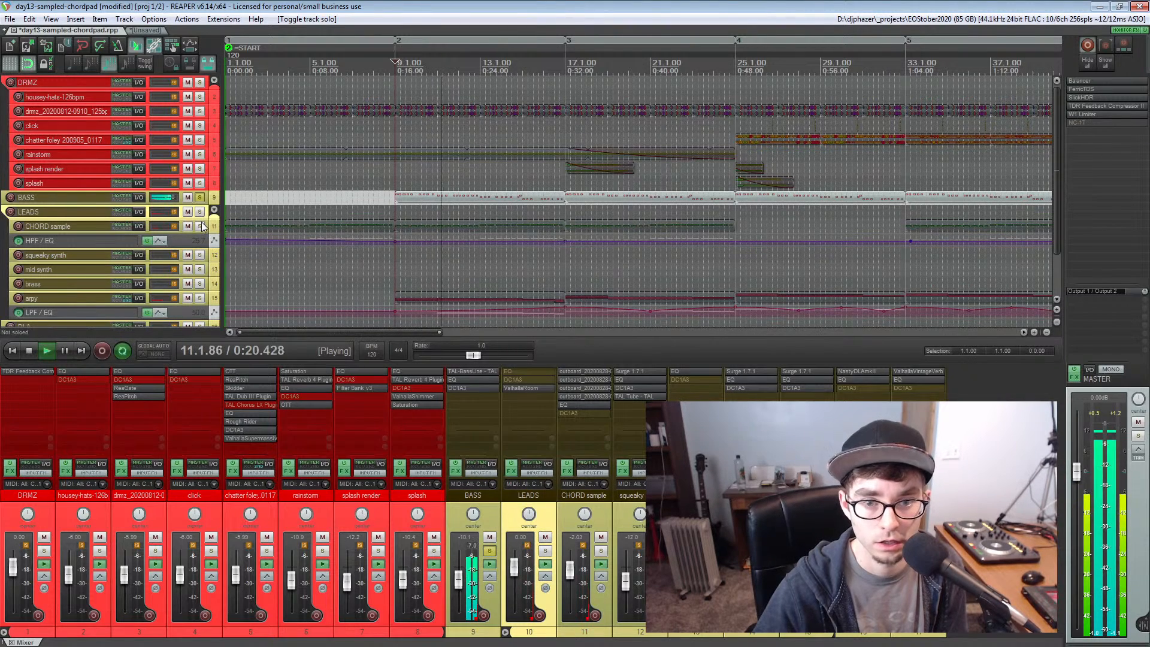
key(space)
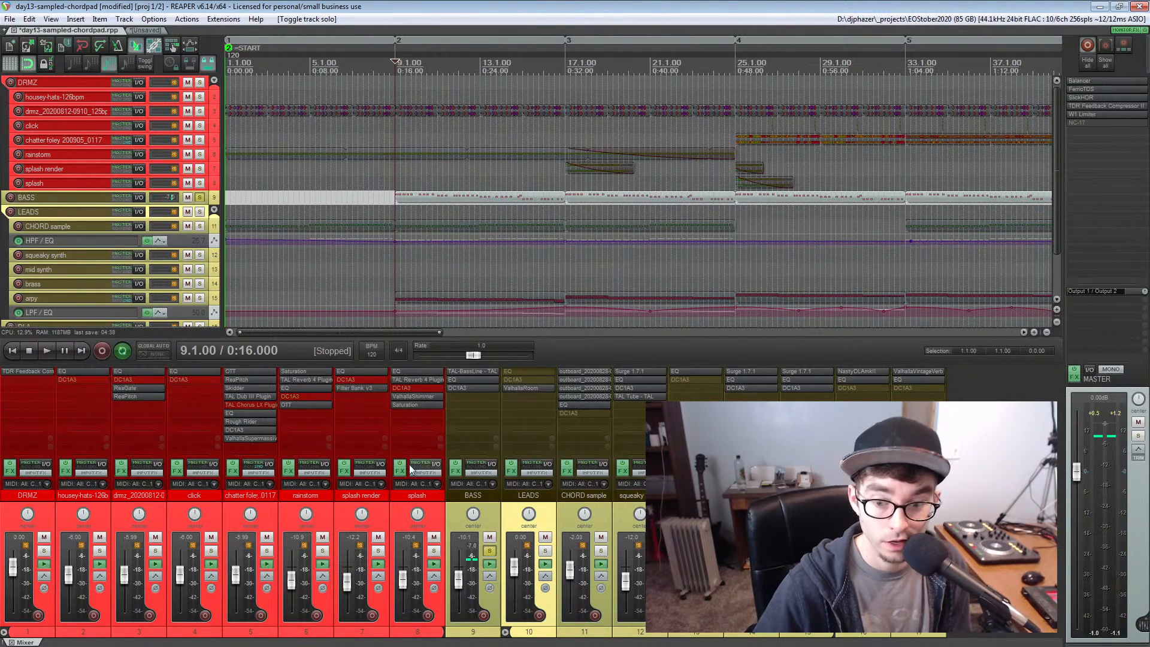
Open the TAL-BassLine synth on the BASS track, widen its wrapper window to read the preset name, and close both windows
click(461, 371)
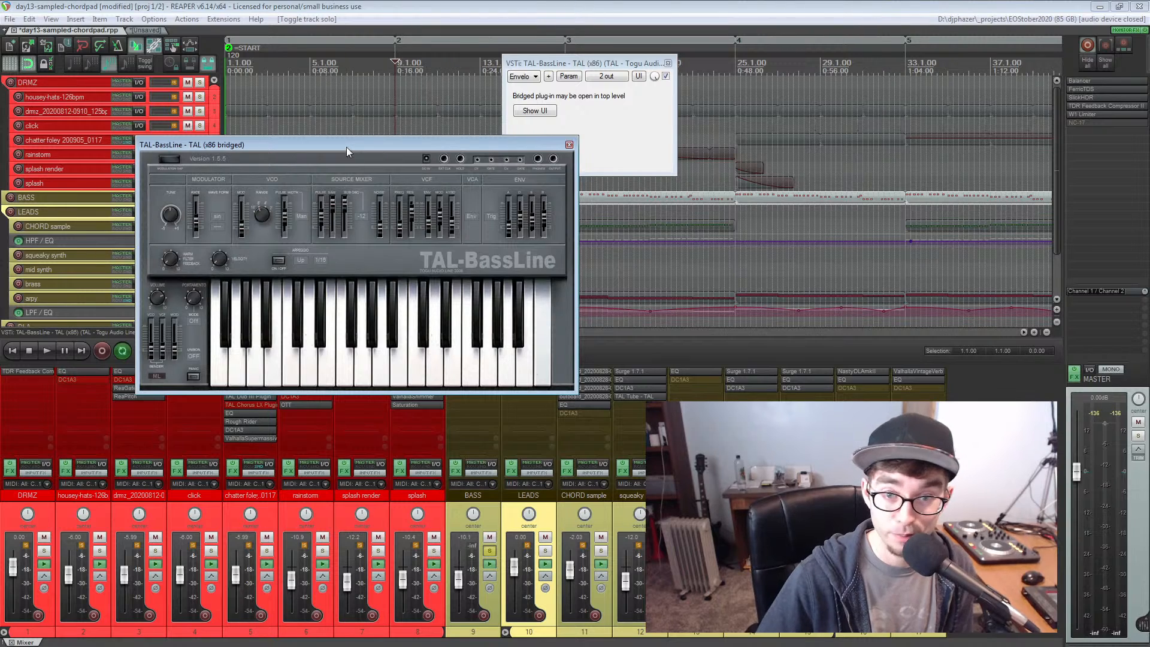
drag(346, 146, 249, 125)
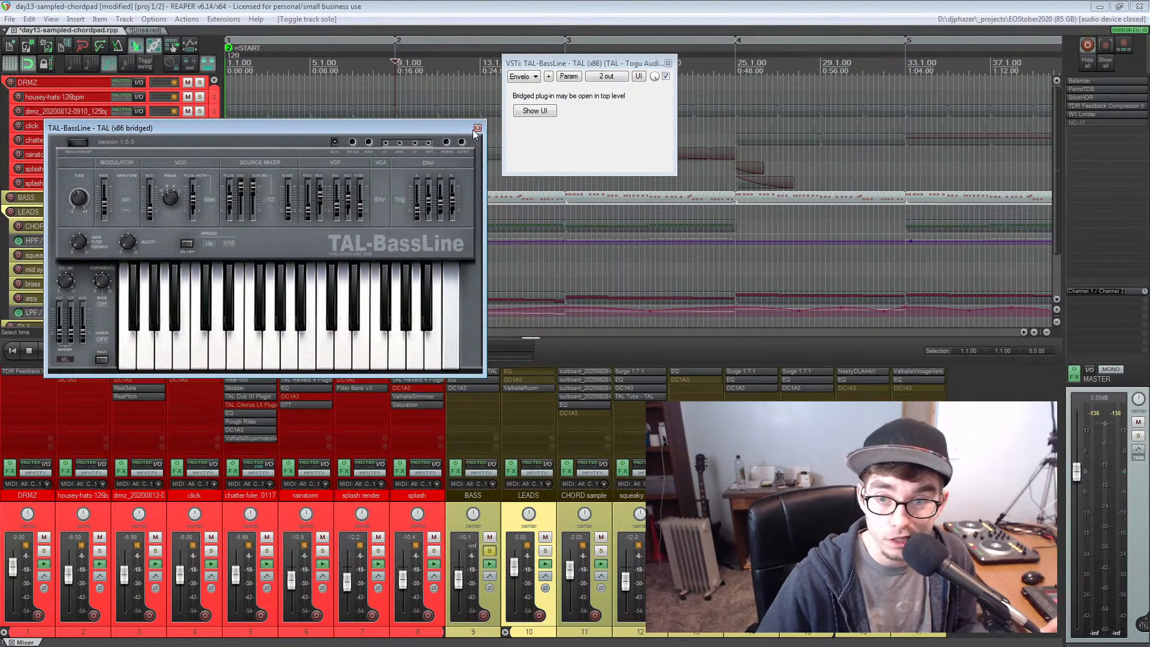
drag(529, 70, 182, 85)
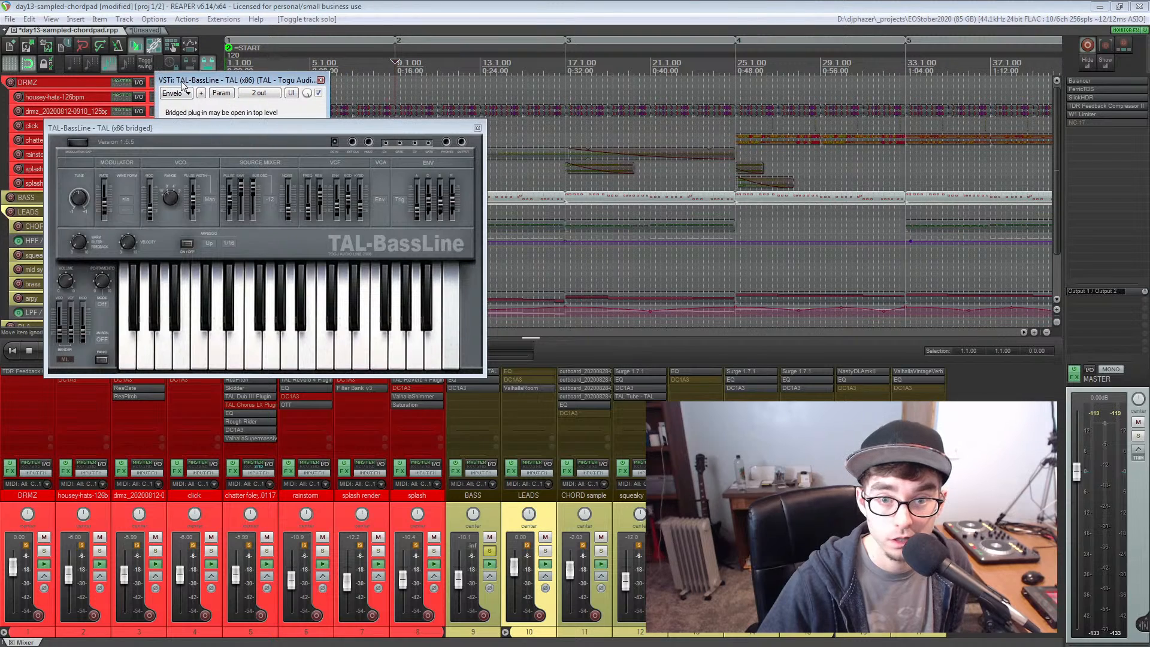
drag(328, 111, 403, 111)
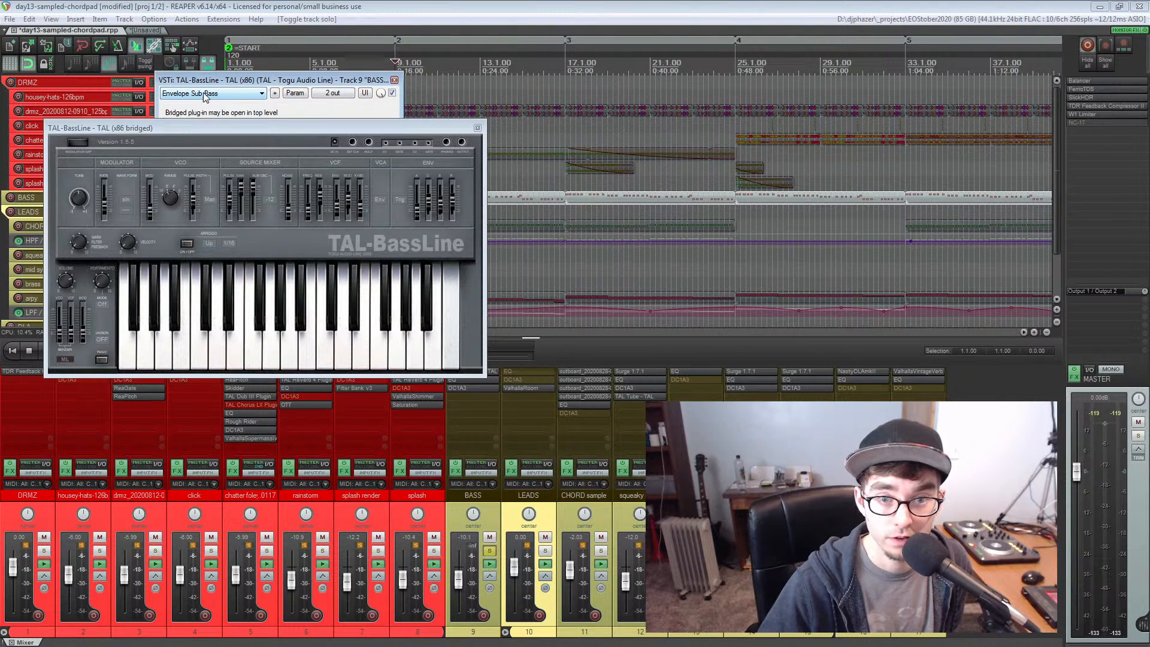
click(394, 81)
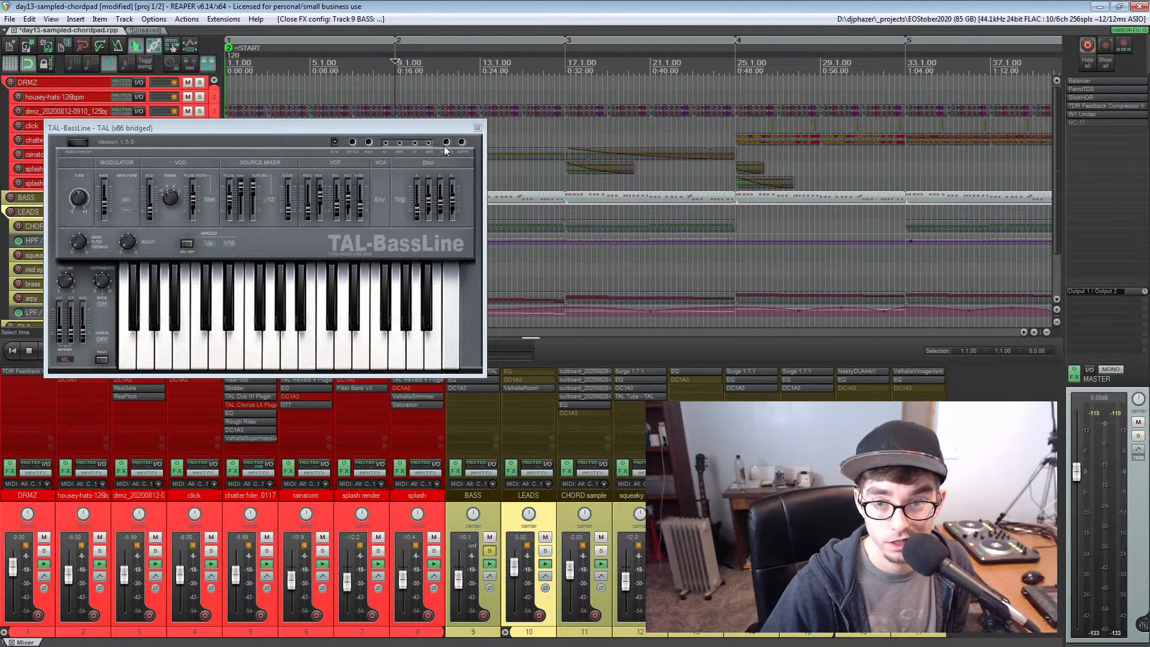
click(477, 128)
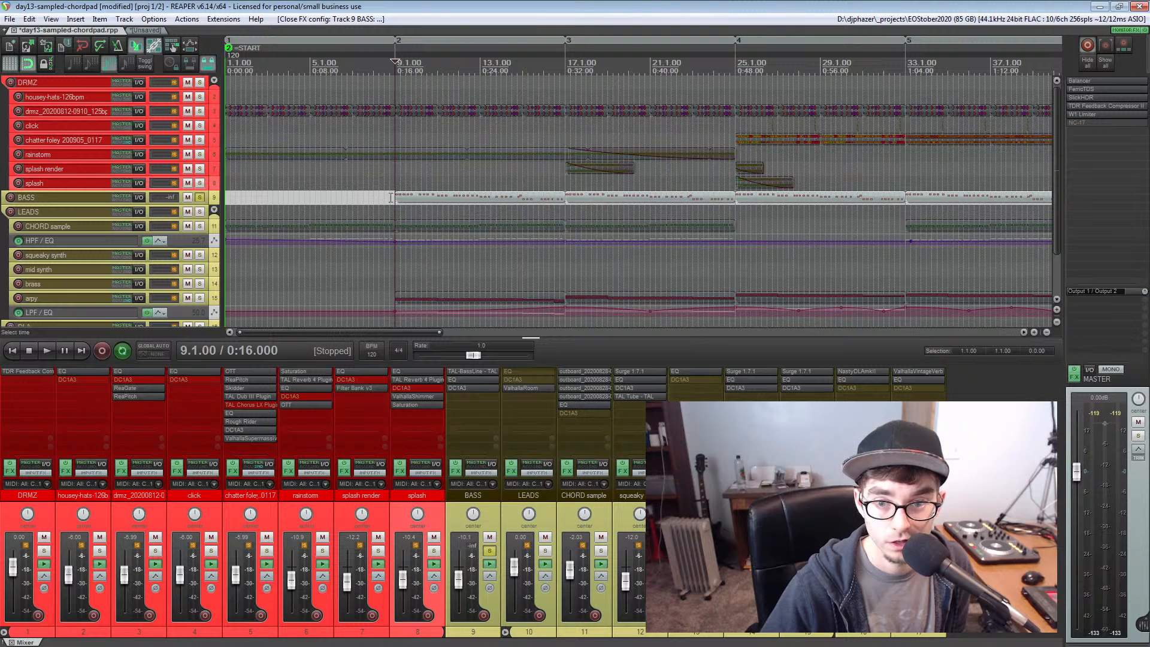
Select the first BASS item, add CHORD sample to the solo, and audition both tracks from bar 9 to about bar 17
click(391, 197)
click(392, 198)
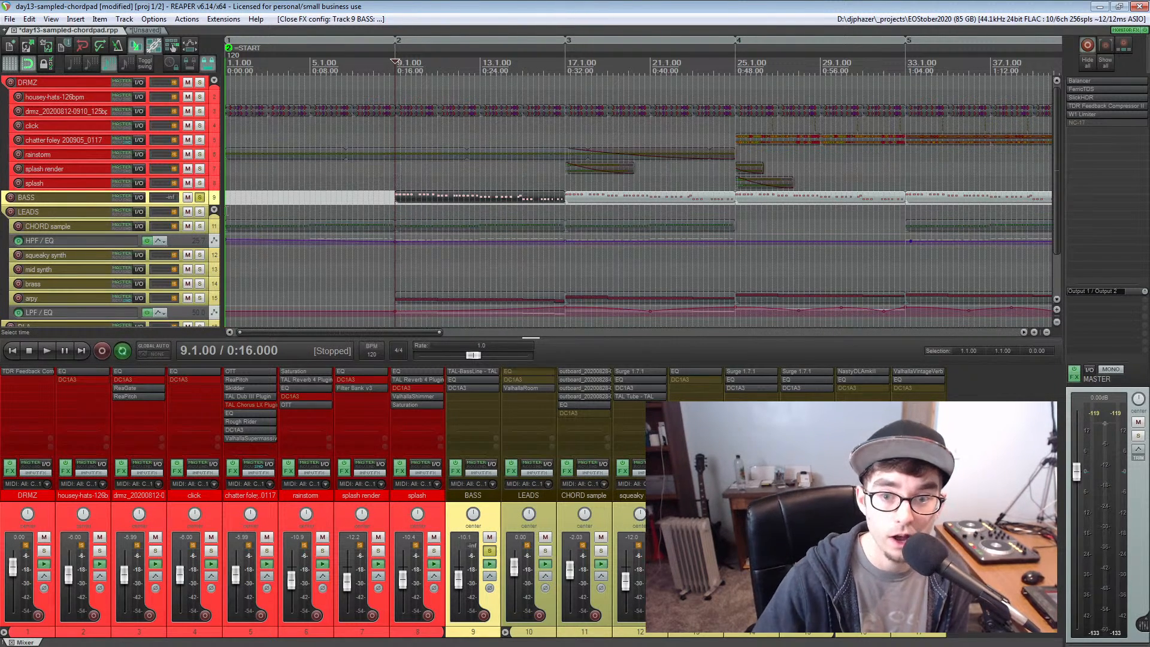
click(199, 226)
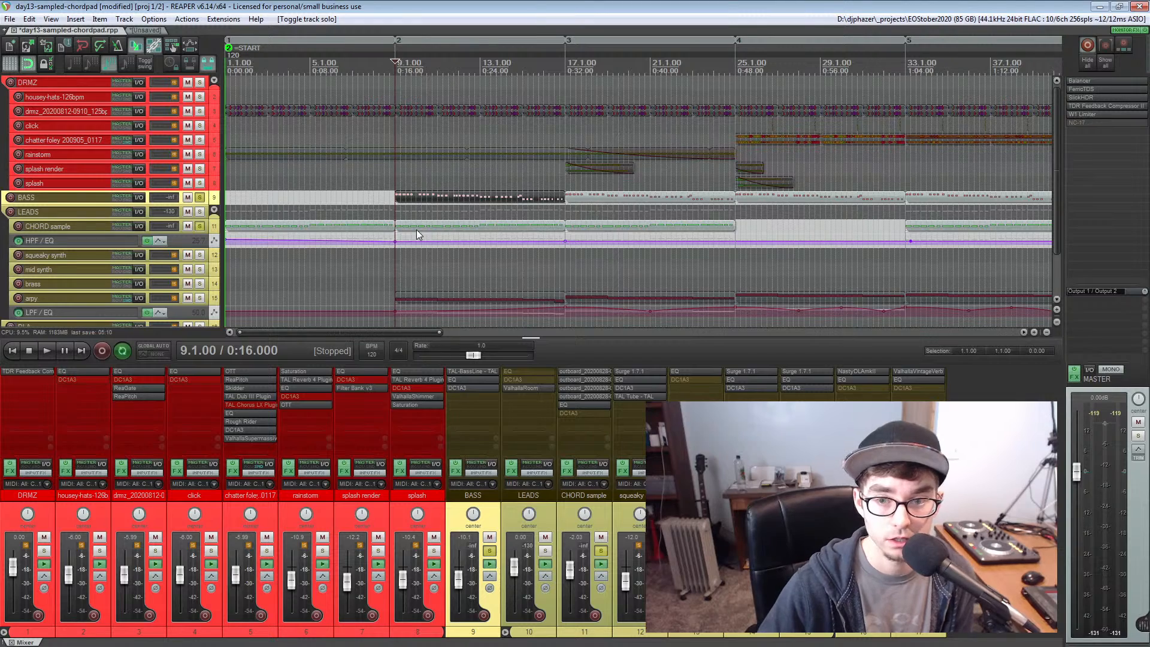
key(space)
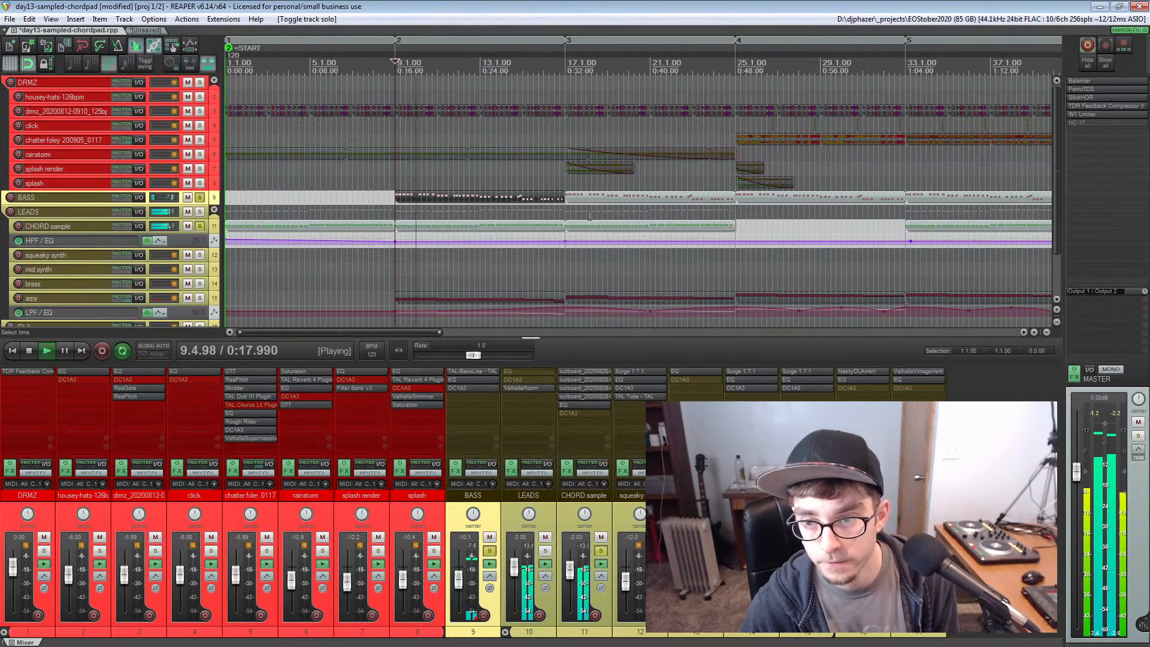
scroll(589, 215, down, 2)
scroll(589, 216, up, 1)
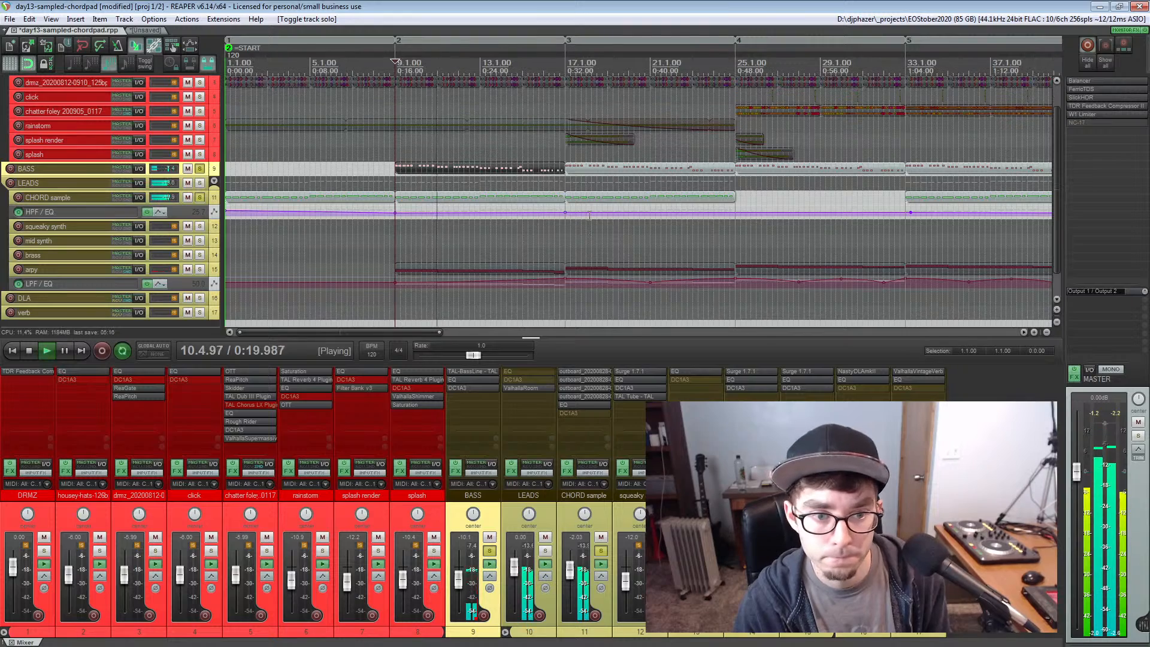
click(619, 497)
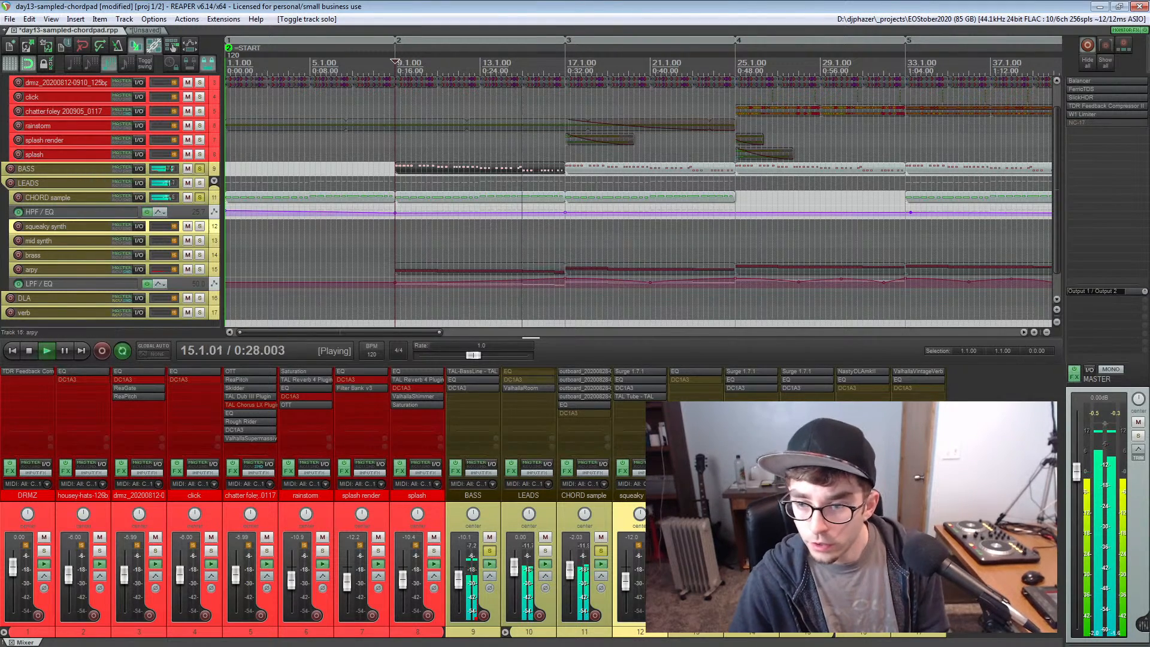
click(218, 267)
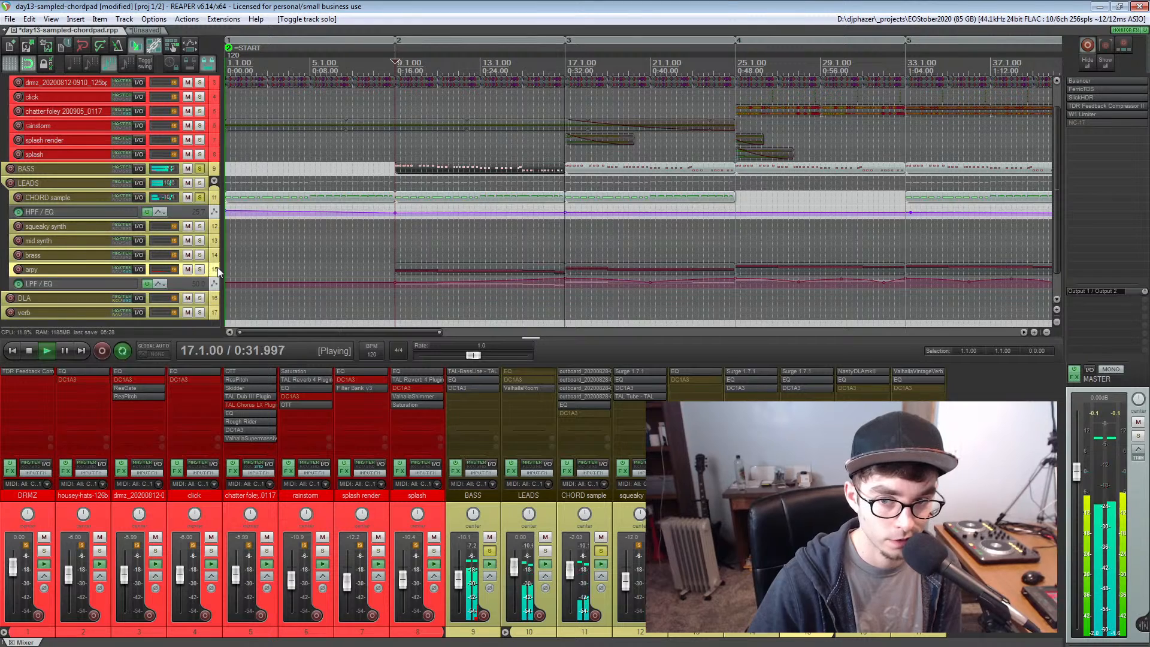
key(space)
Clear the solo on the CHORD sample and BASS tracks and solo the arpy track instead
click(201, 197)
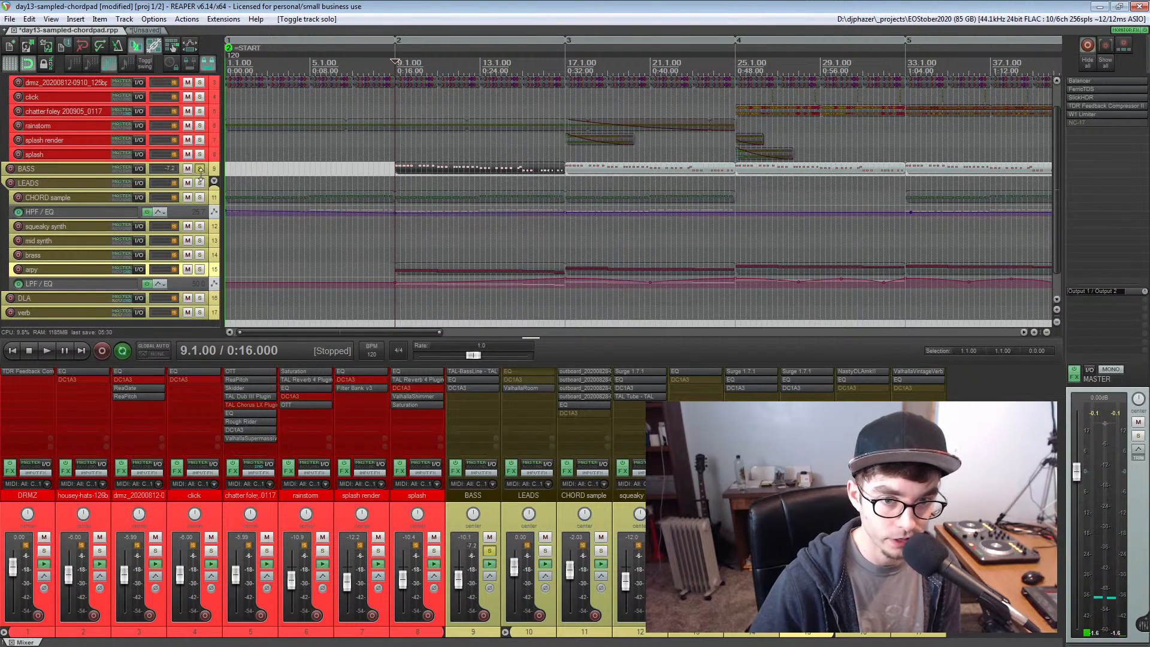
click(200, 168)
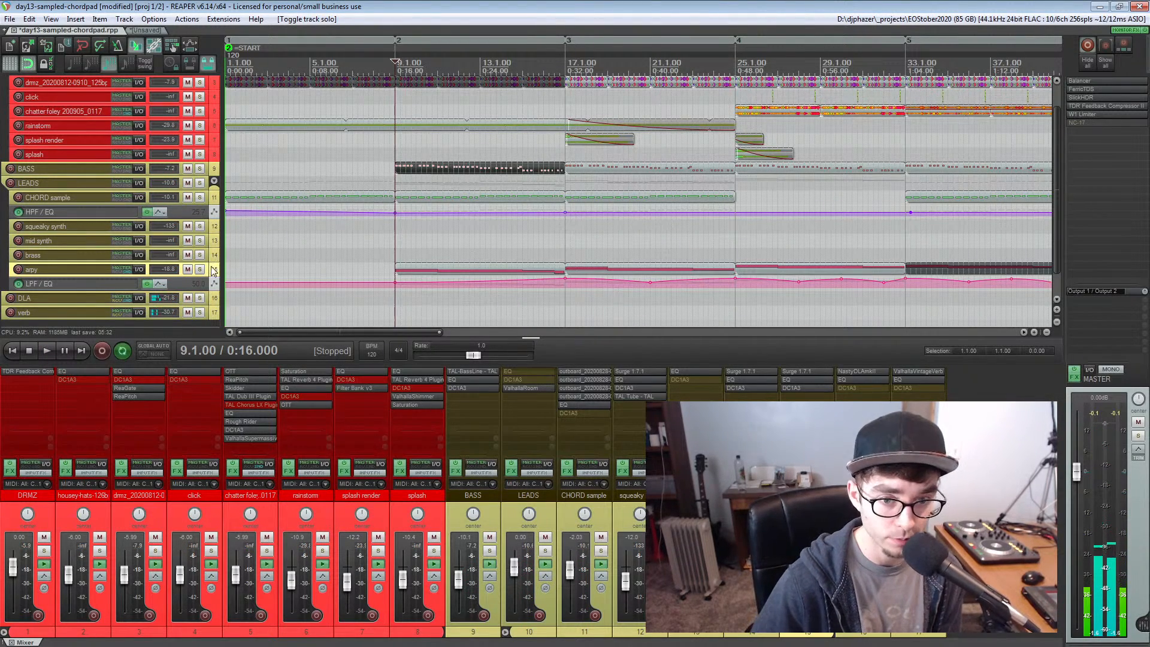
click(215, 257)
click(215, 271)
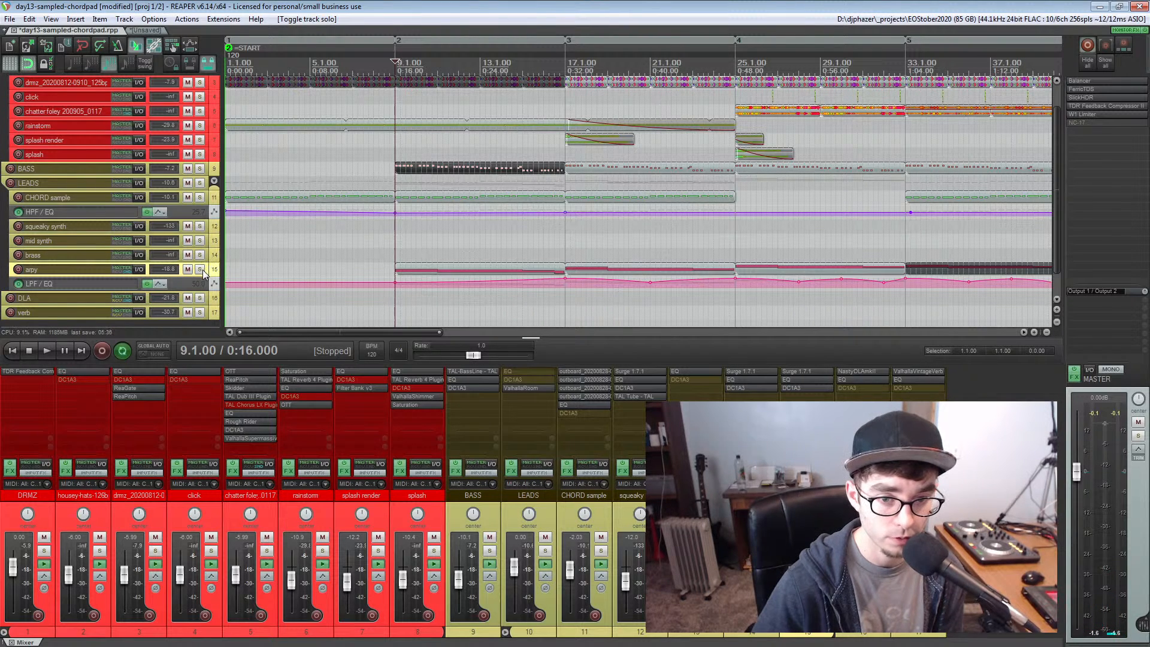
click(200, 270)
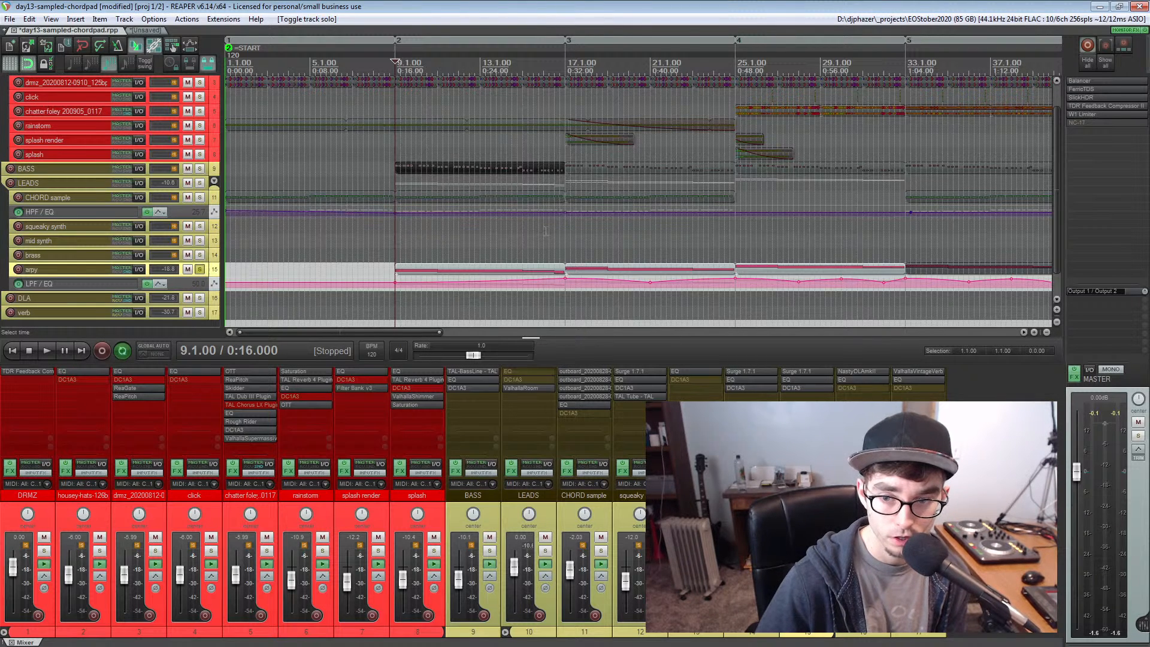
Open the Surge synth on the arpy track and look through the Plucks category of its factory presets
click(798, 370)
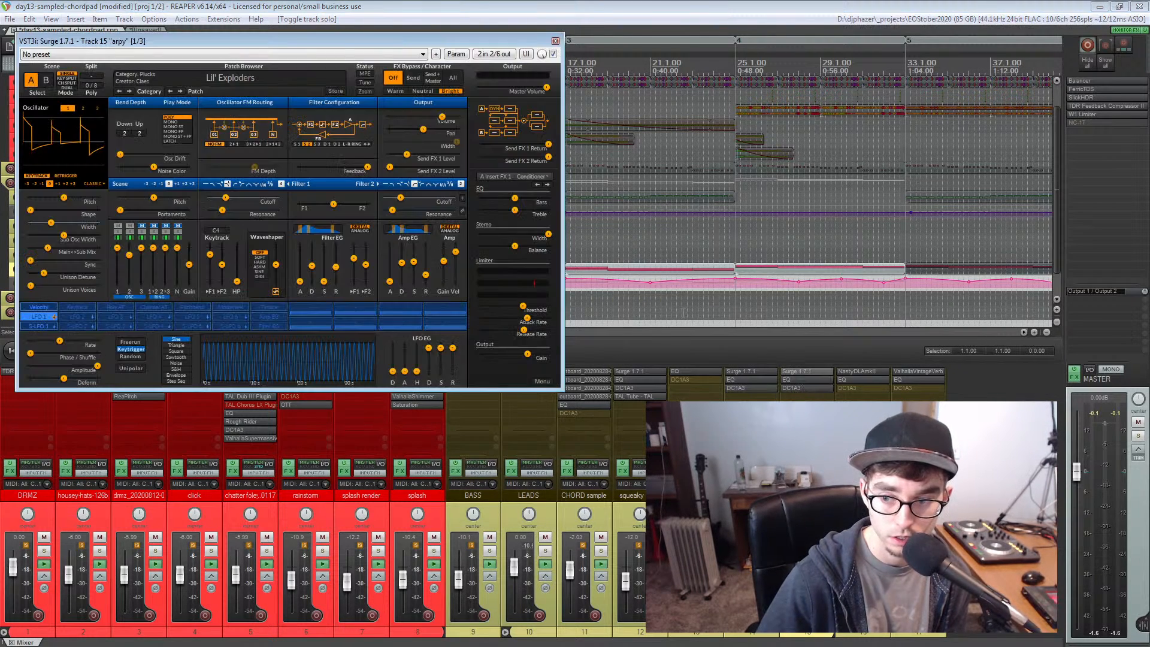
click(223, 78)
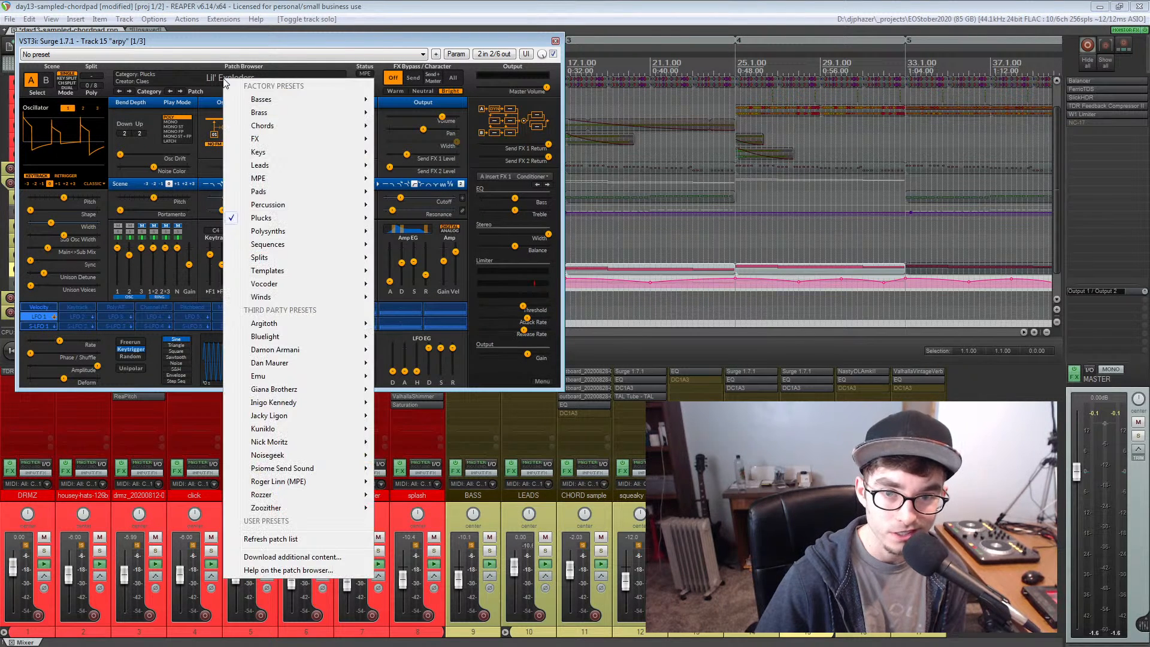
mouse_move(268, 221)
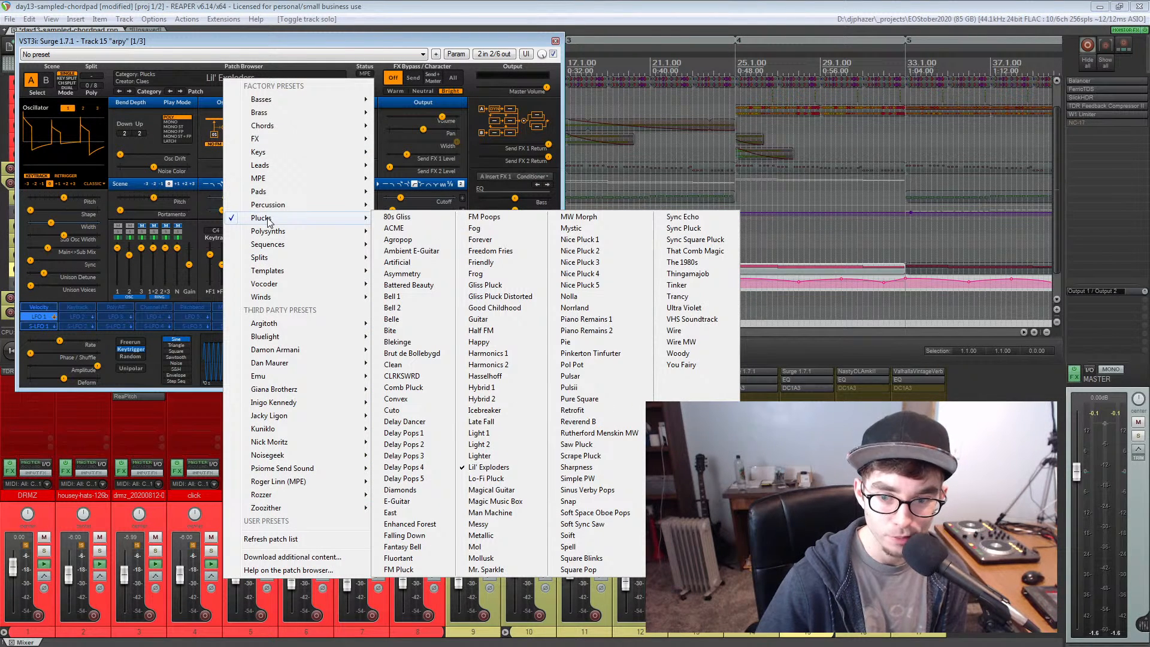
click(257, 38)
Move the Surge window below the arrangement and arm the arpy track for recording
drag(257, 38, 235, 328)
click(18, 270)
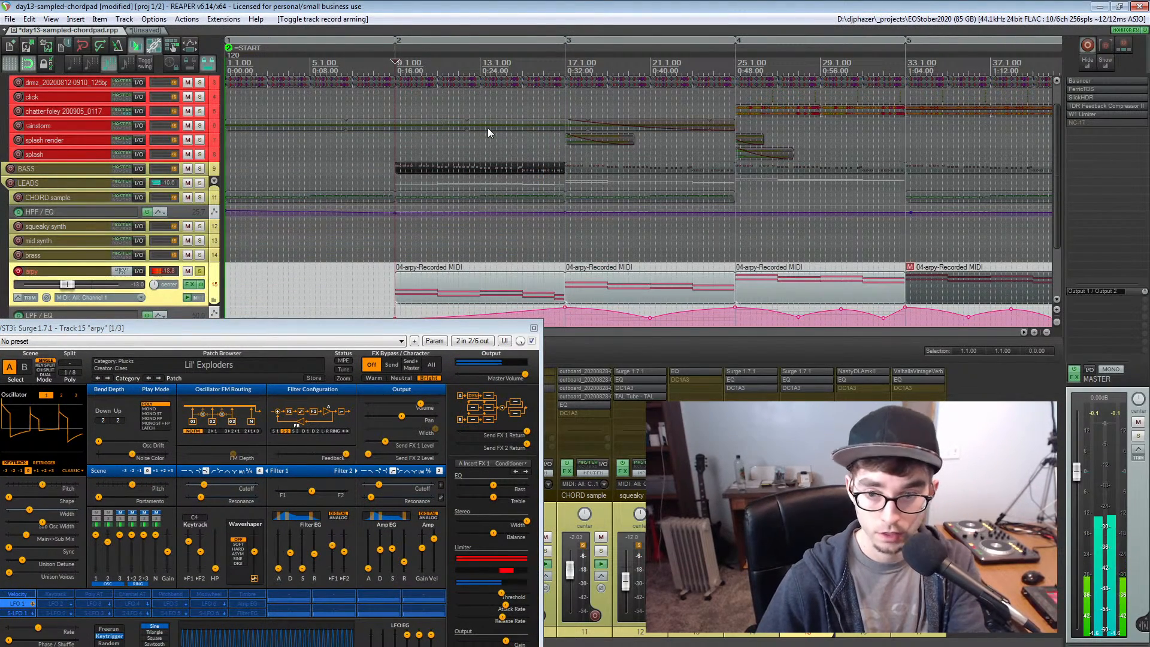
drag(340, 330, 333, 372)
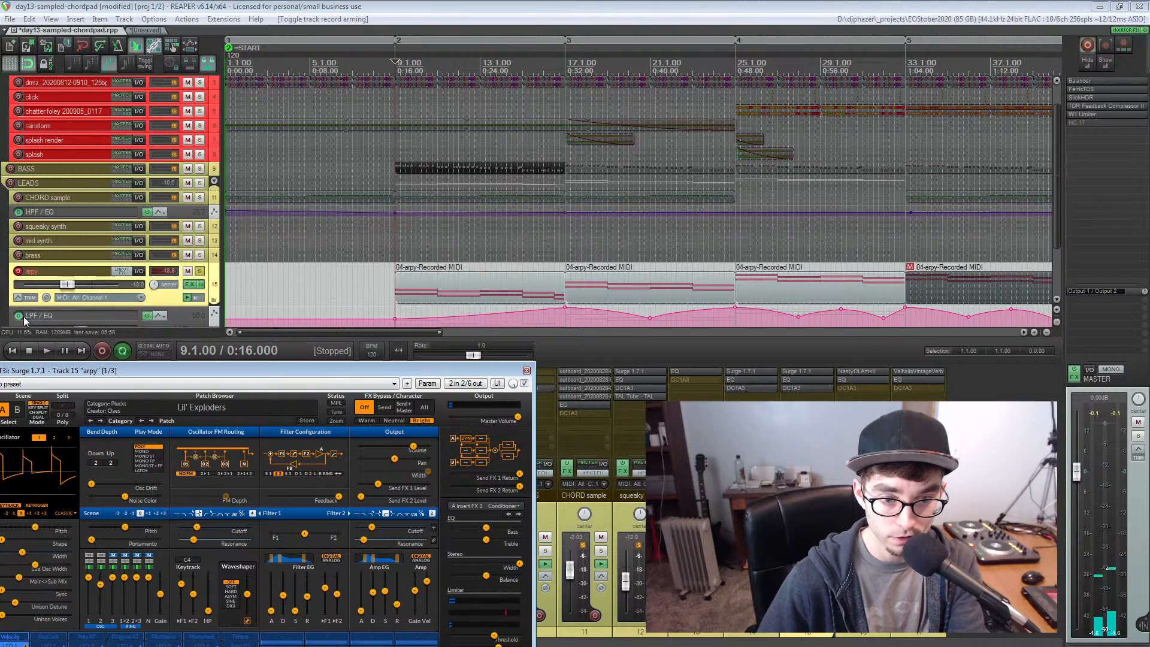
Open the arpy track's first MIDI item, starting at bar 9, in the MIDI editor and reposition the editor window
click(564, 62)
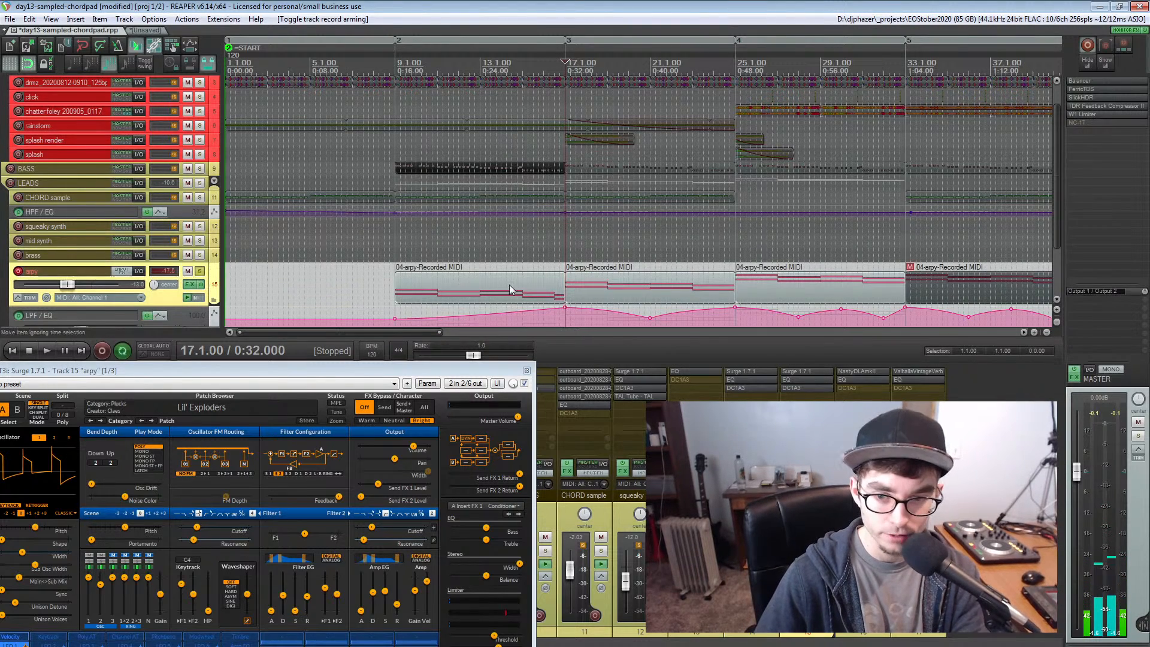
click(417, 290)
scroll(722, 283, up, 5)
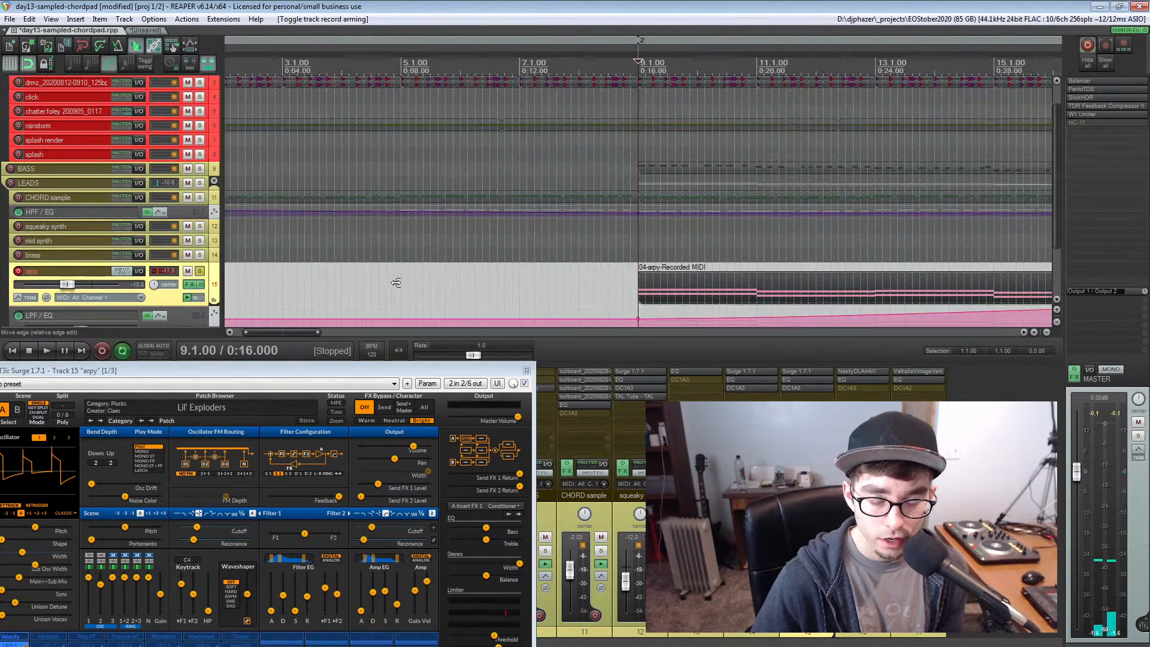
scroll(723, 283, up, 3)
click(704, 297)
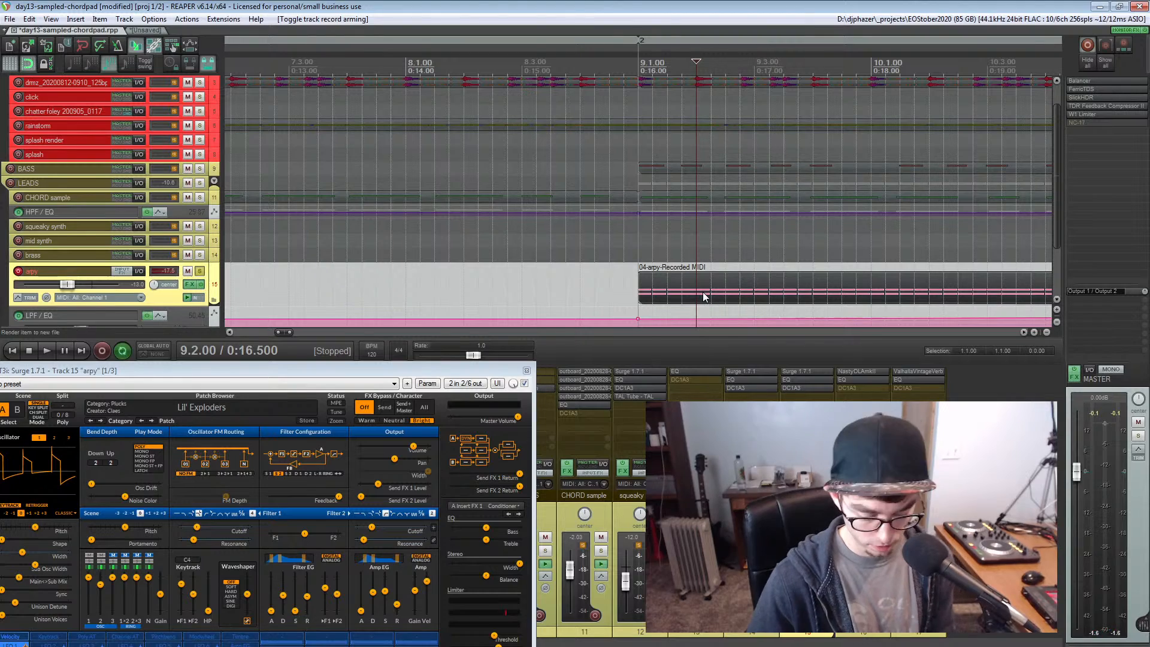
double_click(703, 297)
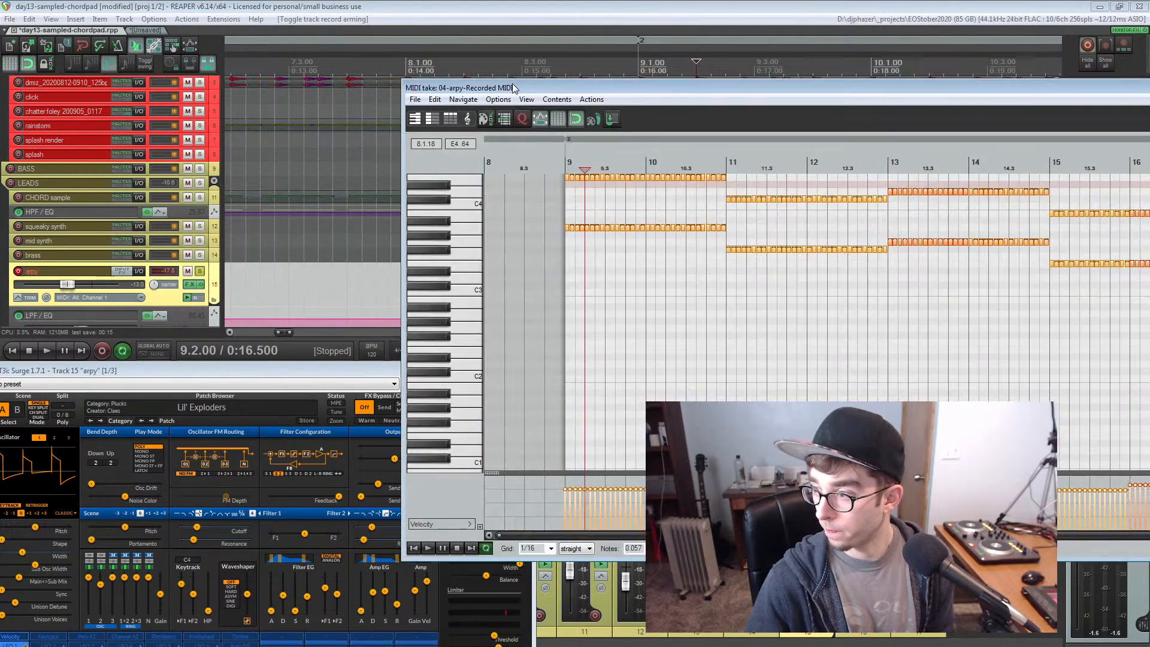
drag(514, 88, 126, 60)
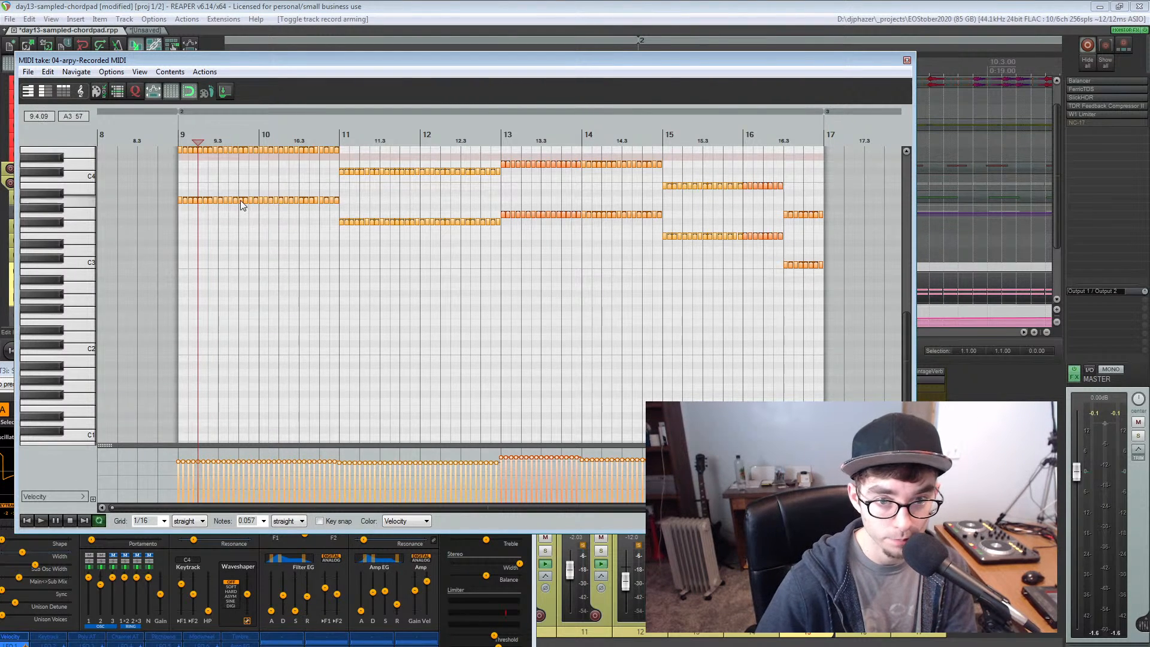
Play the arpy take from bar 9, follow its notes through to bar 17, and close the MIDI editor and stop playback
scroll(239, 200, up, 4)
scroll(240, 200, down, 1)
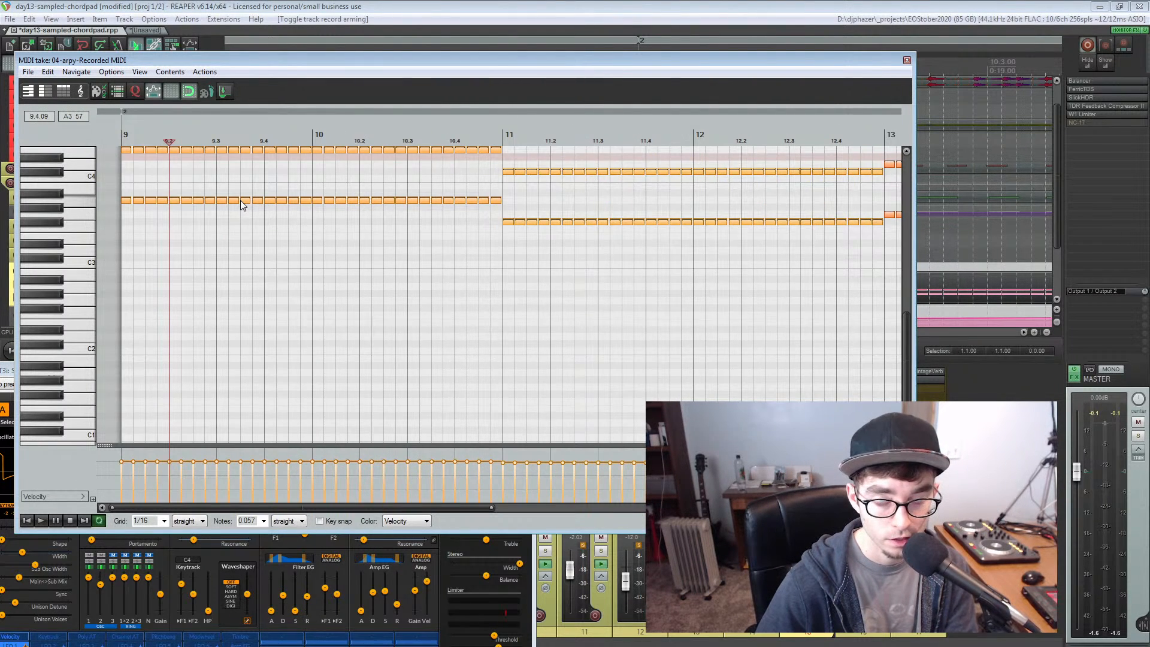
scroll(241, 204, down, 1)
scroll(241, 204, up, 1)
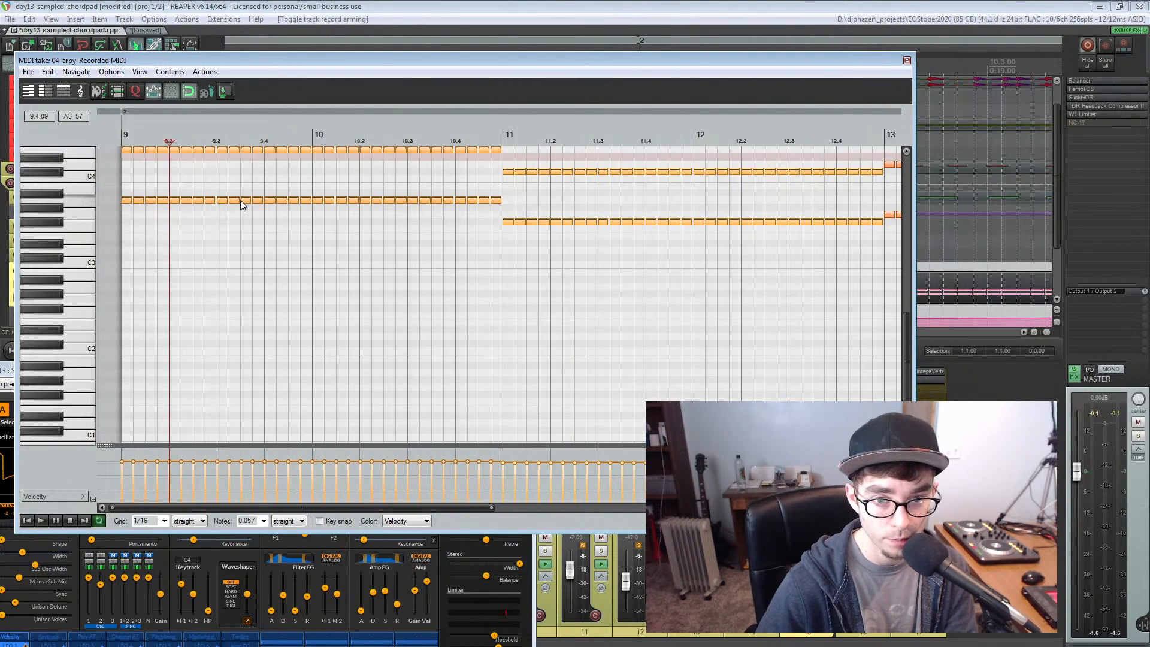
click(120, 135)
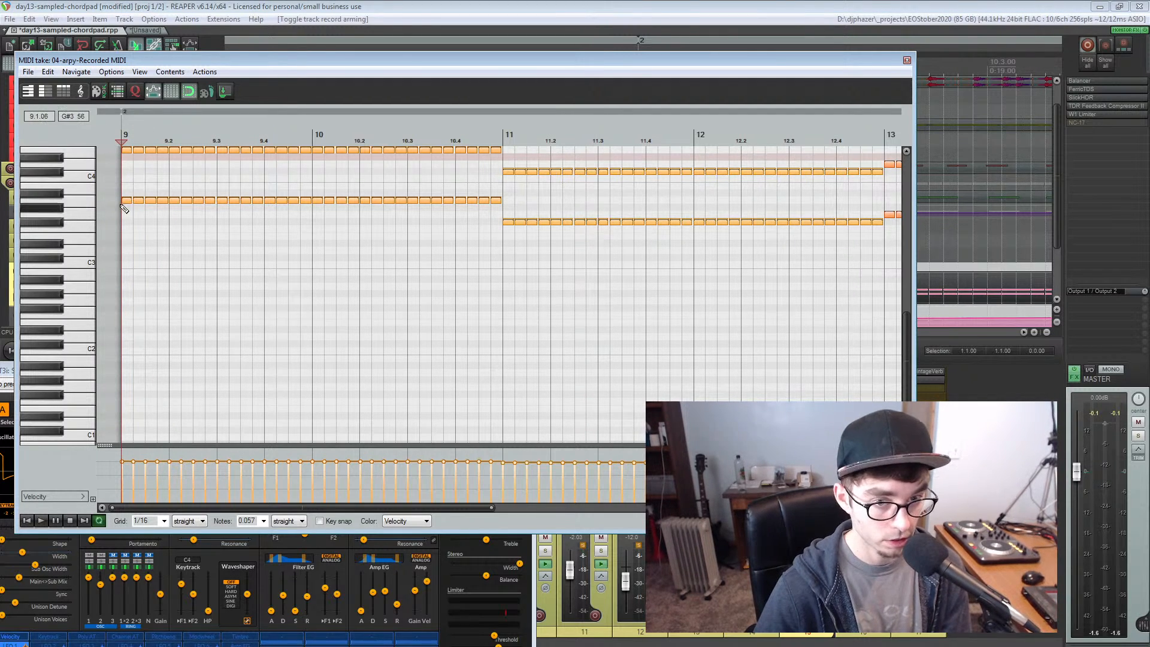
scroll(90, 207, up, 1)
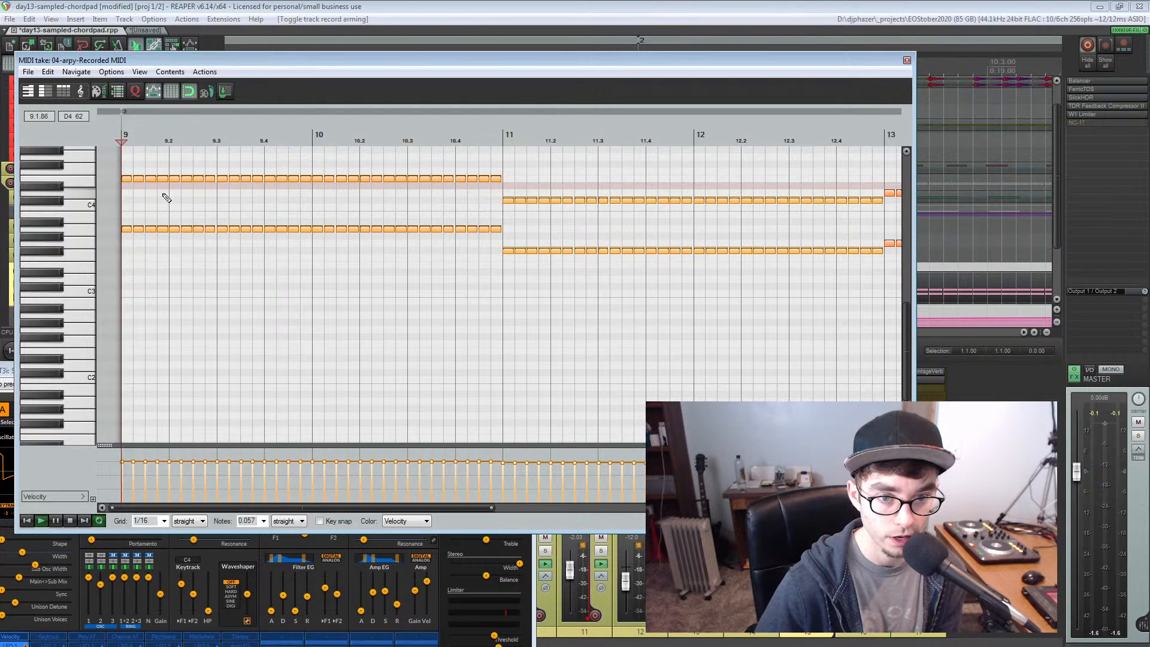
key(space)
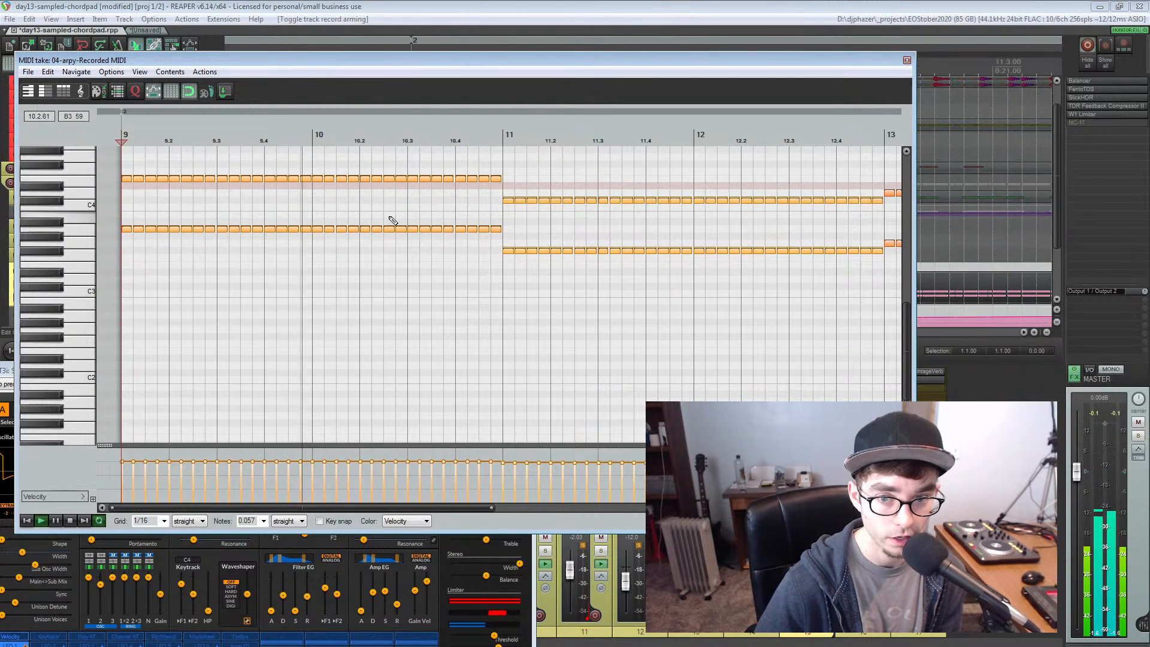
scroll(442, 207, down, 1)
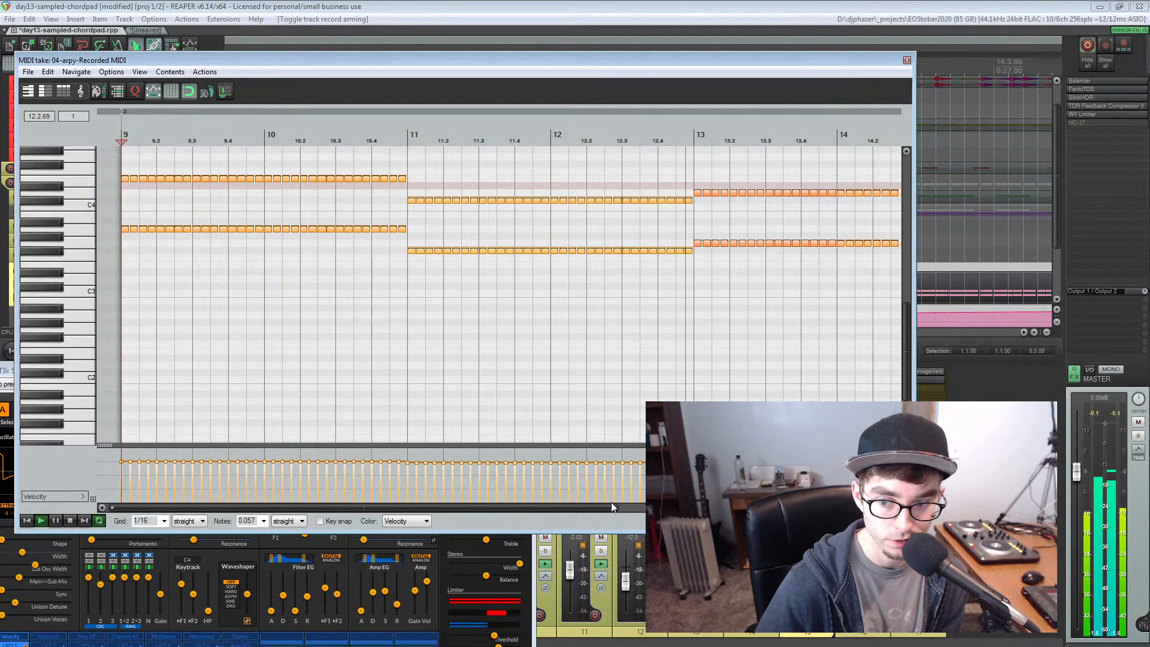
drag(591, 507, 841, 508)
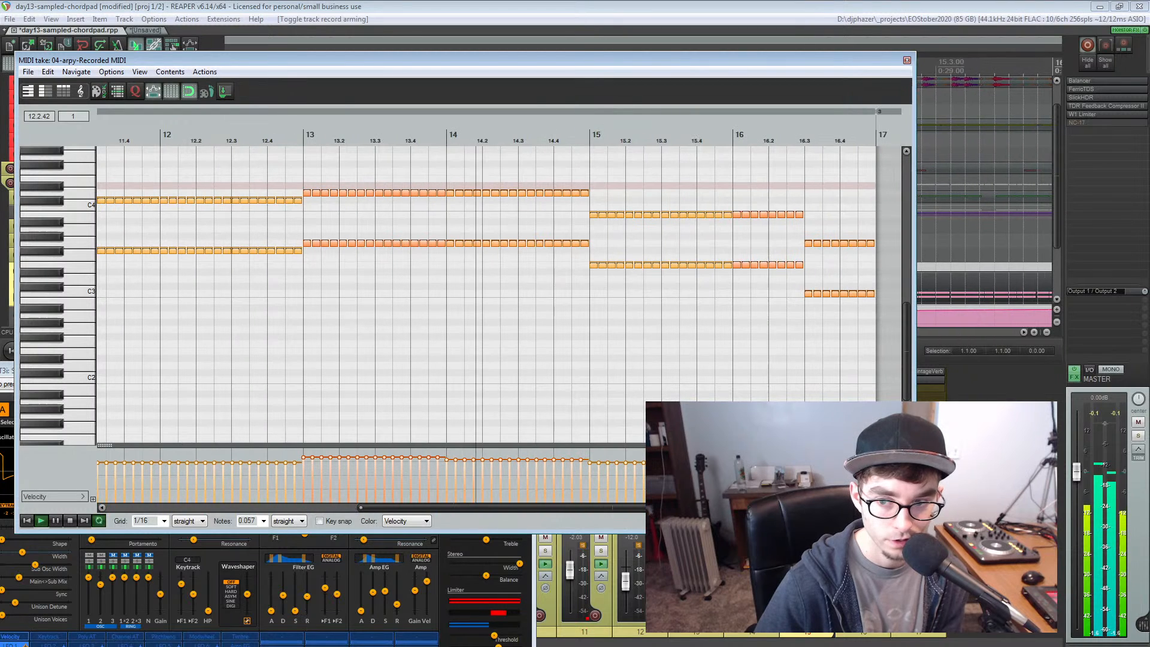
click(907, 60)
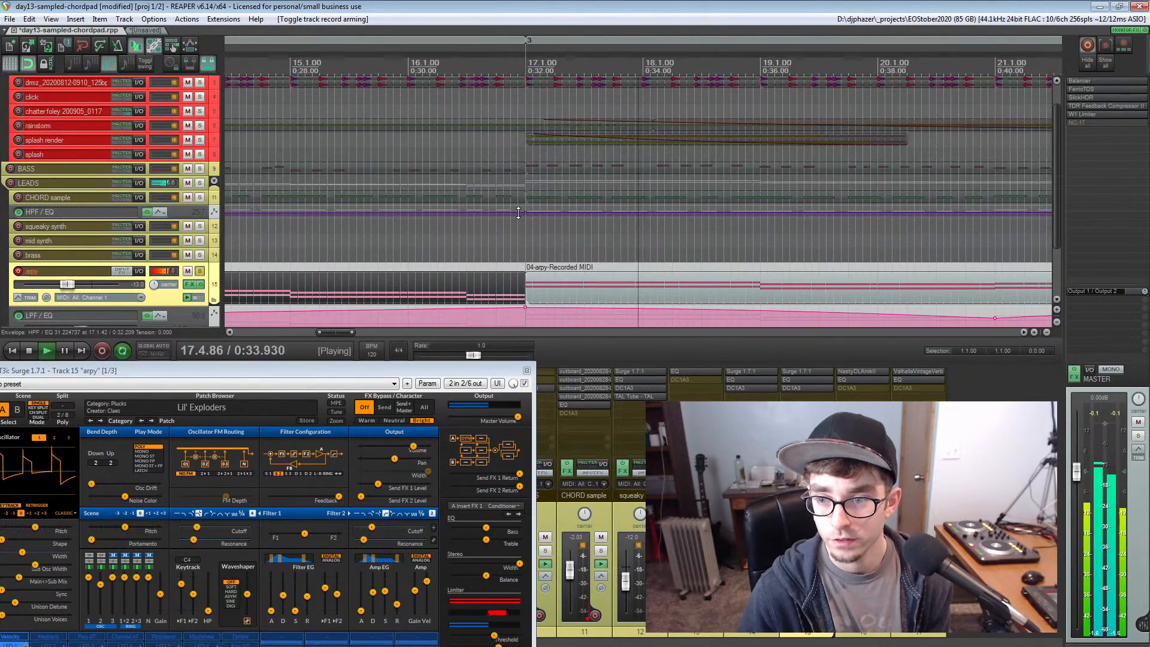
key(space)
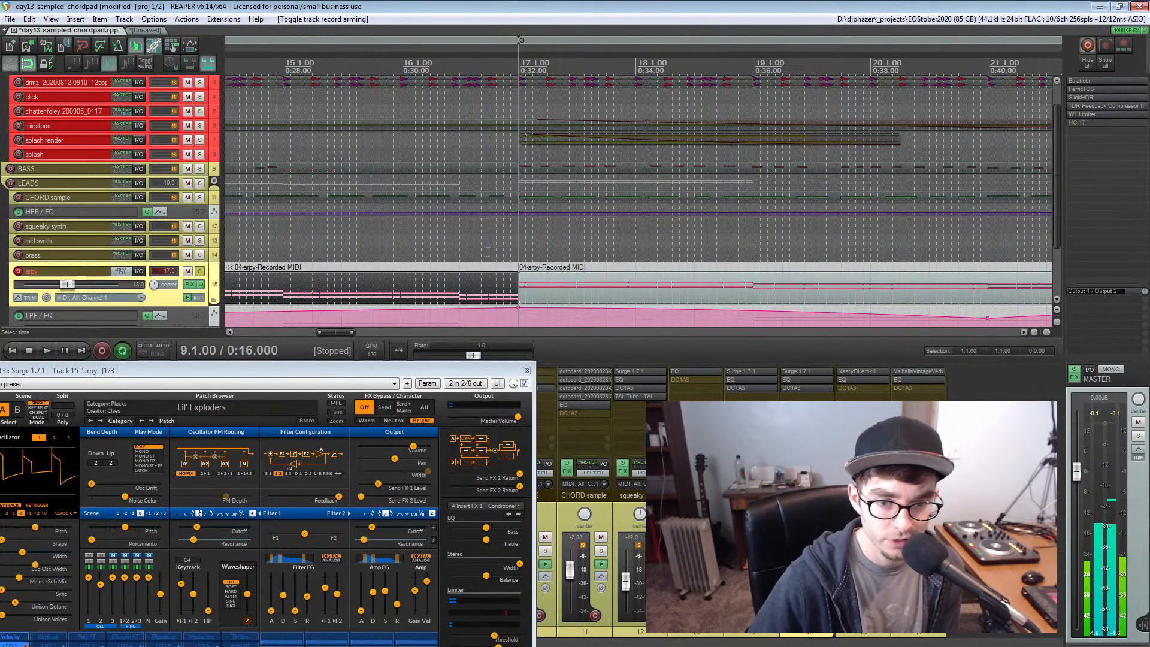
Clear the solo on the arpy track and close its Surge synth window
click(200, 271)
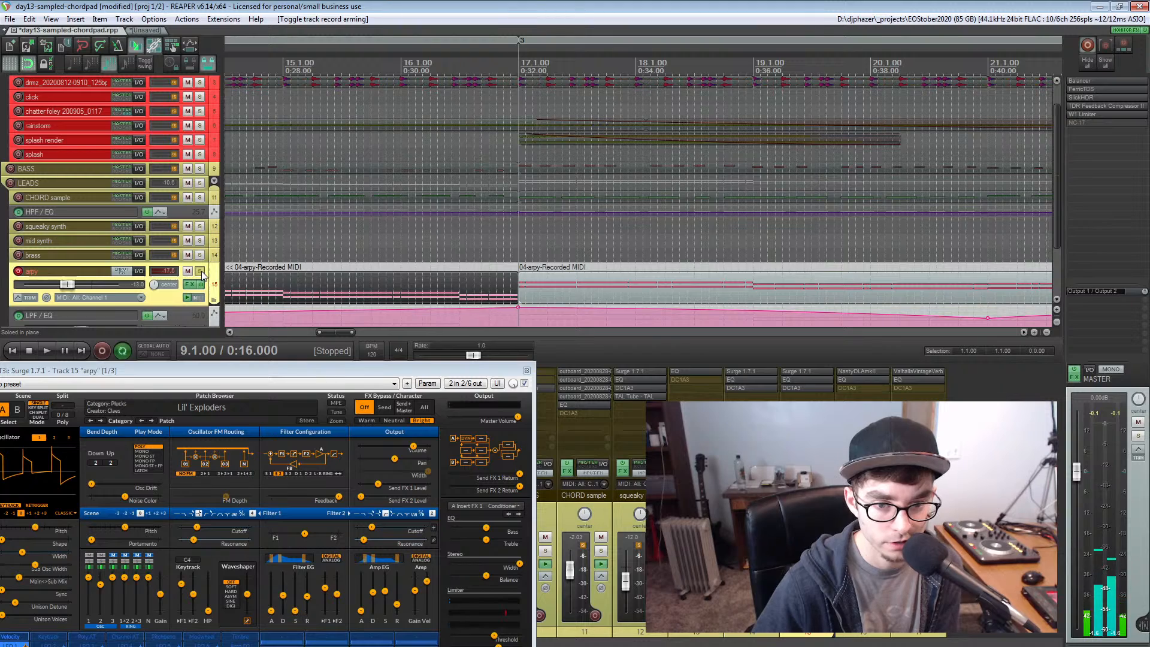
click(201, 271)
scroll(272, 277, down, 2)
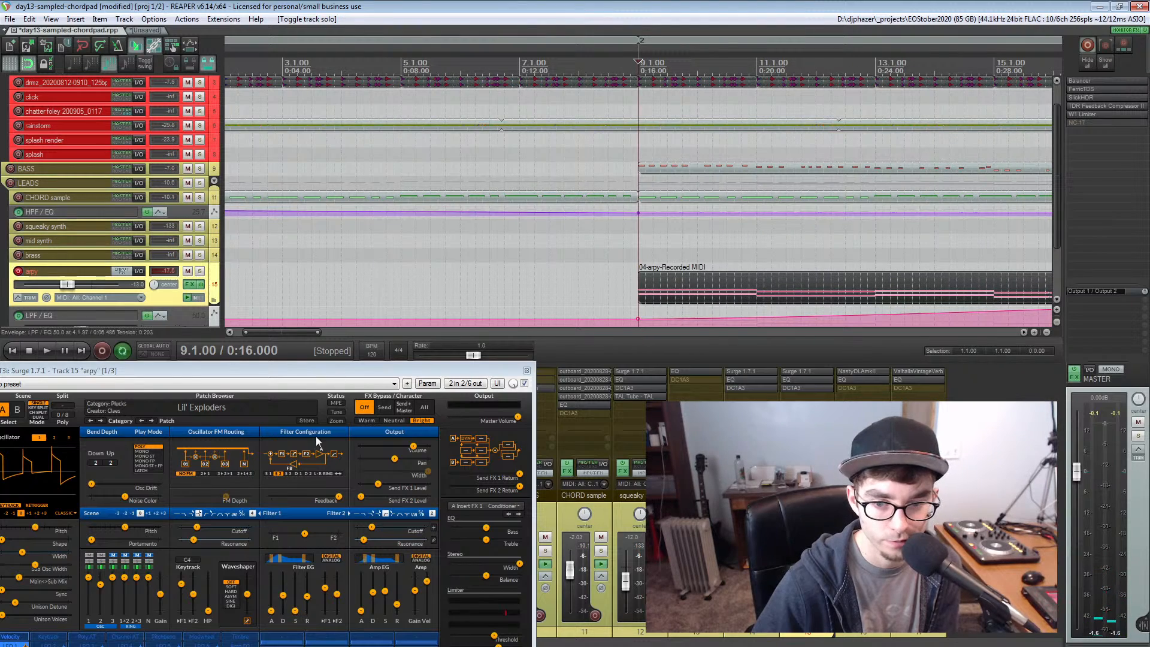
drag(298, 369, 328, 244)
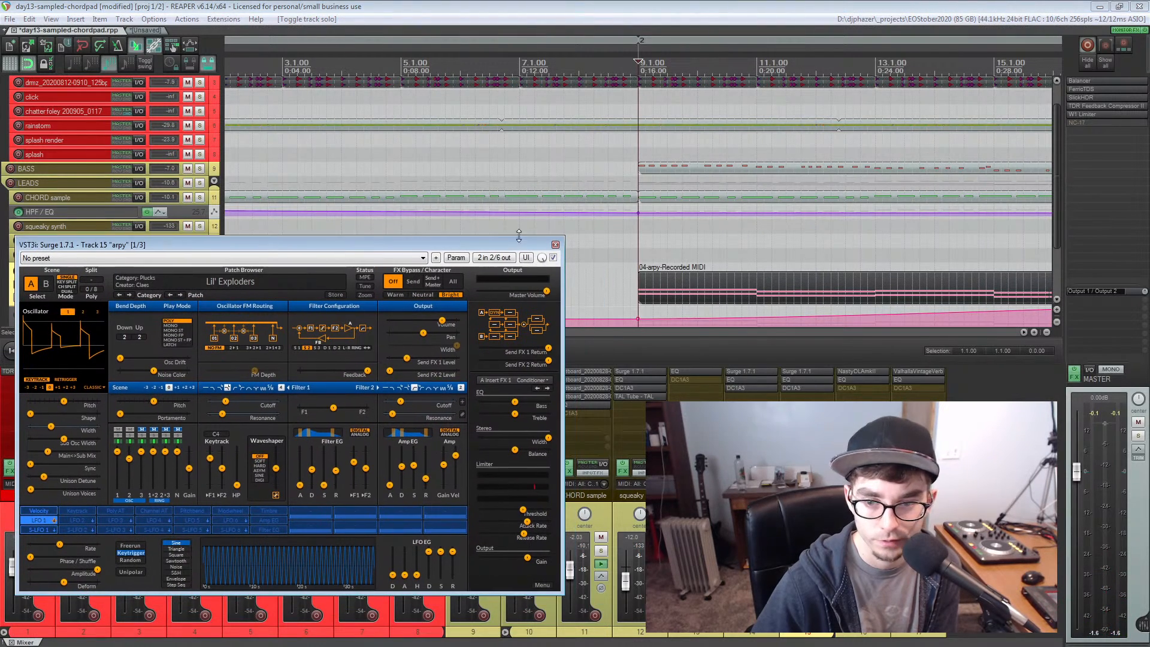
click(555, 245)
scroll(671, 233, down, 5)
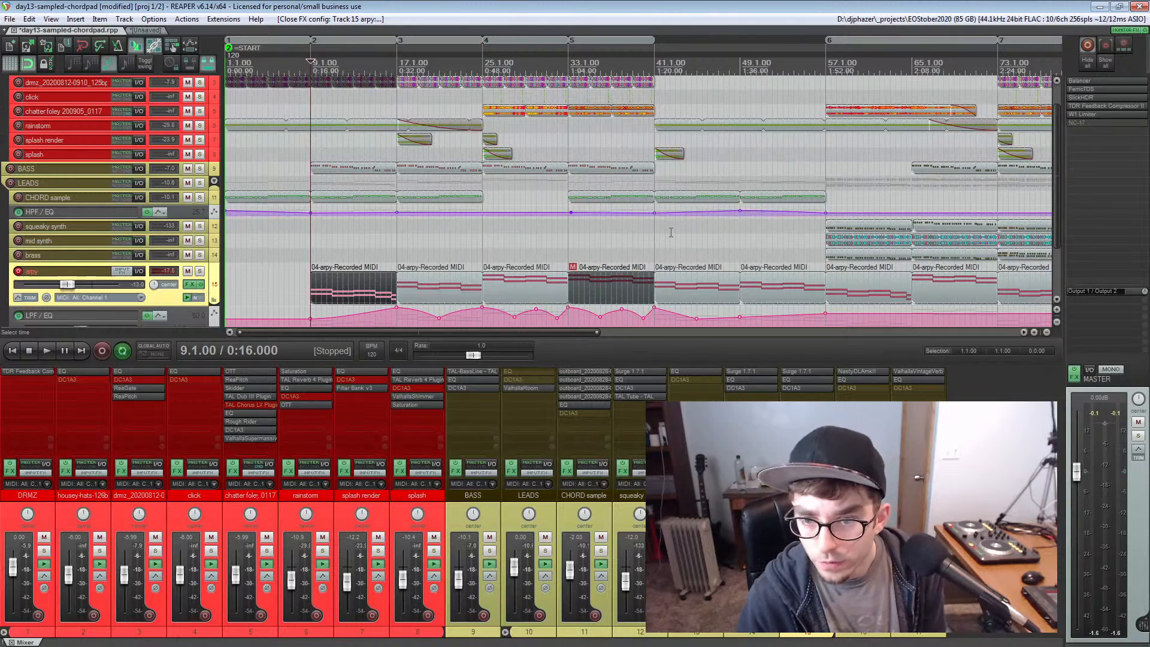
Solo the splash render track and audition its clip from bar 17
click(388, 239)
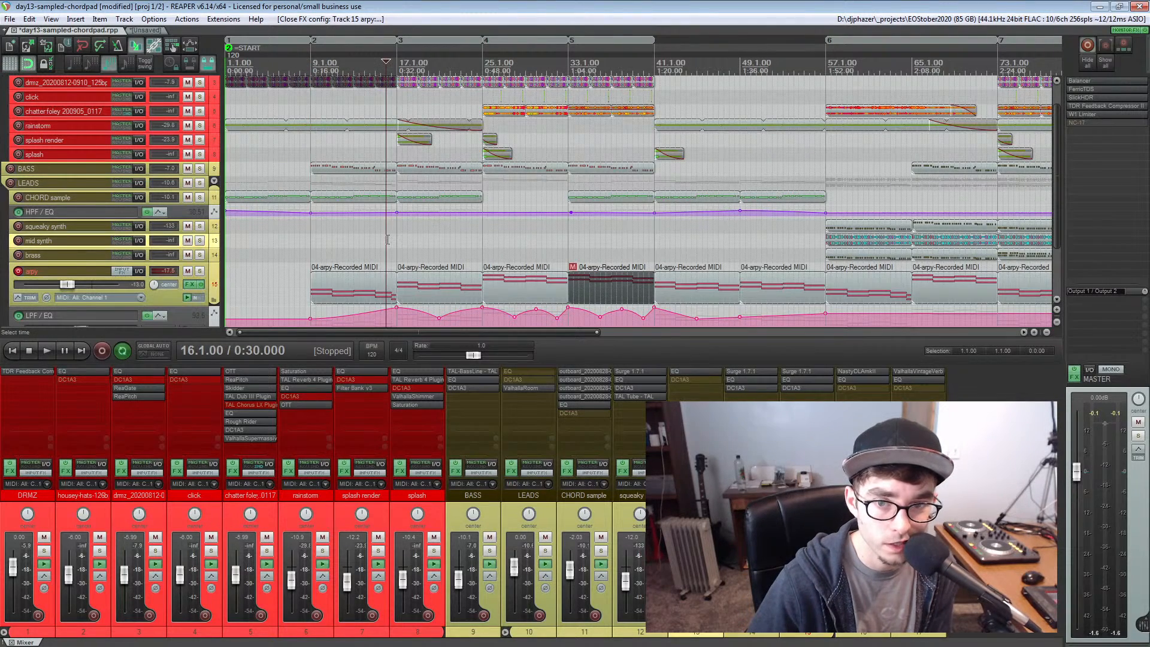
scroll(398, 153, up, 2)
scroll(508, 156, up, 2)
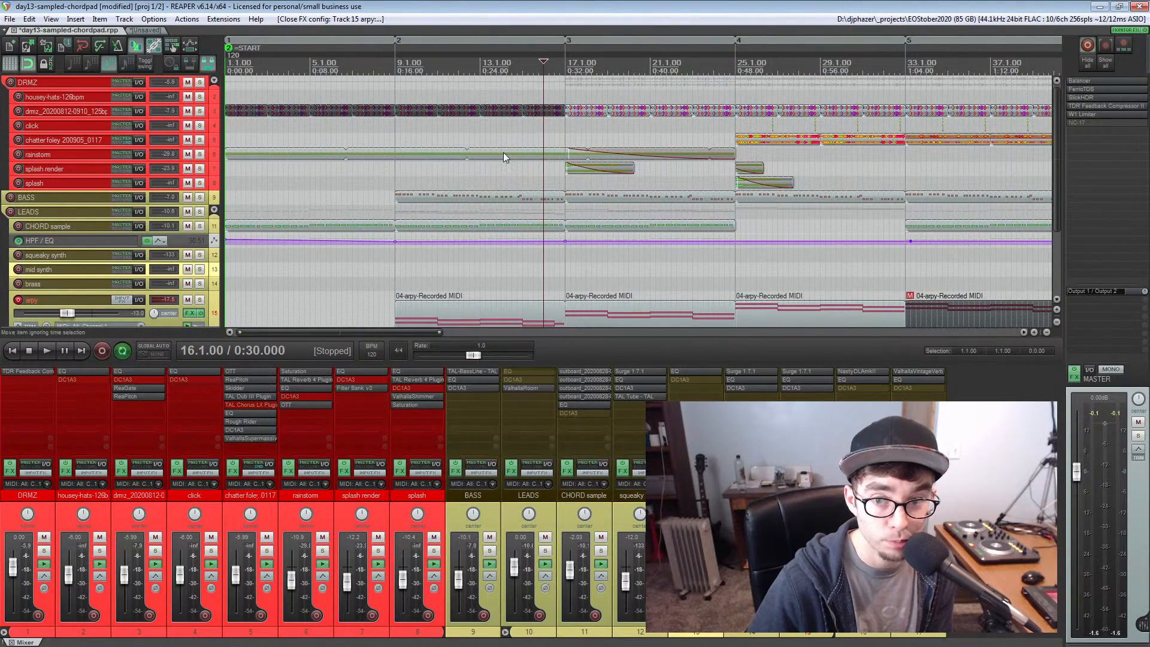
scroll(503, 152, right, 4)
scroll(501, 170, left, 2)
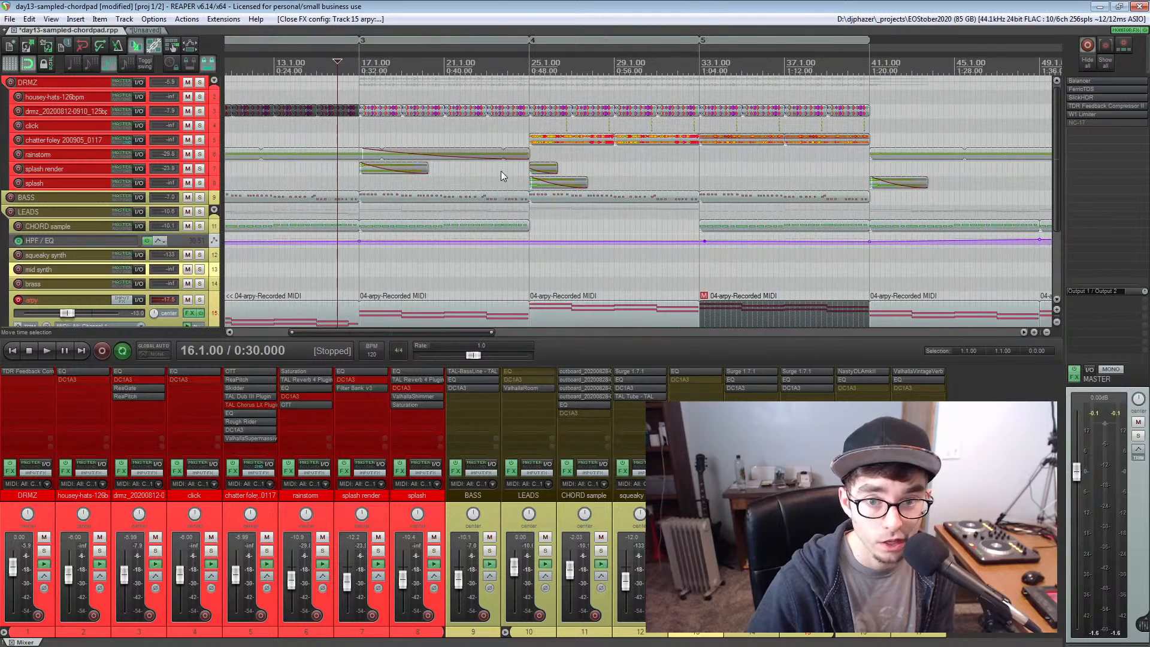
scroll(359, 180, up, 2)
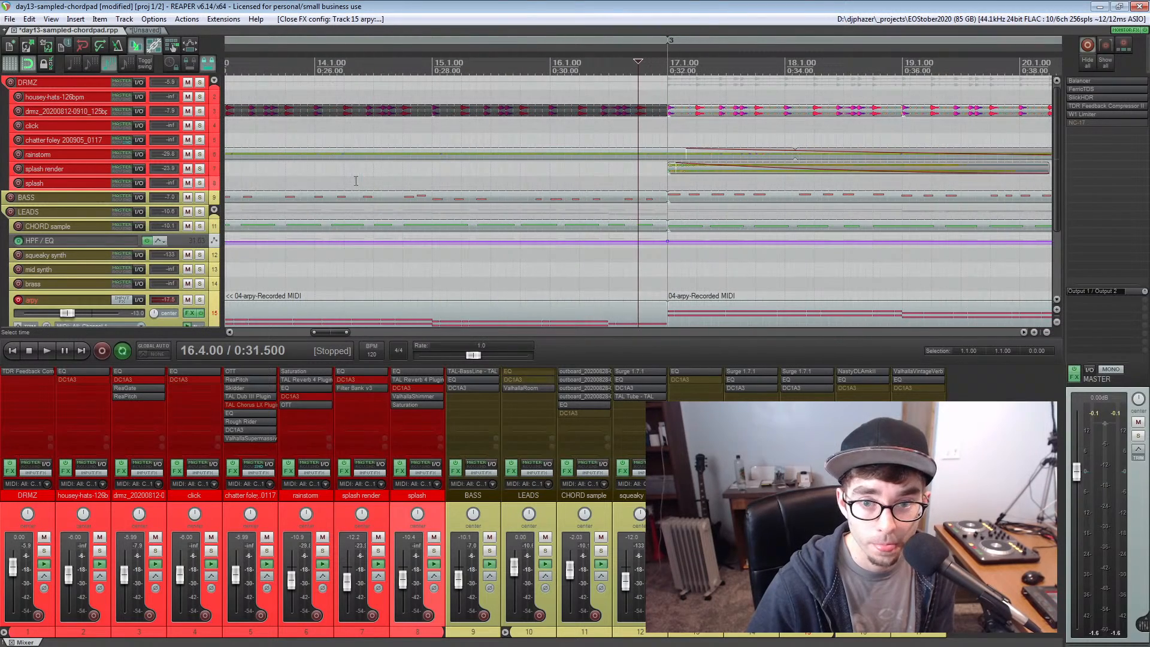
click(668, 183)
click(200, 168)
key(space)
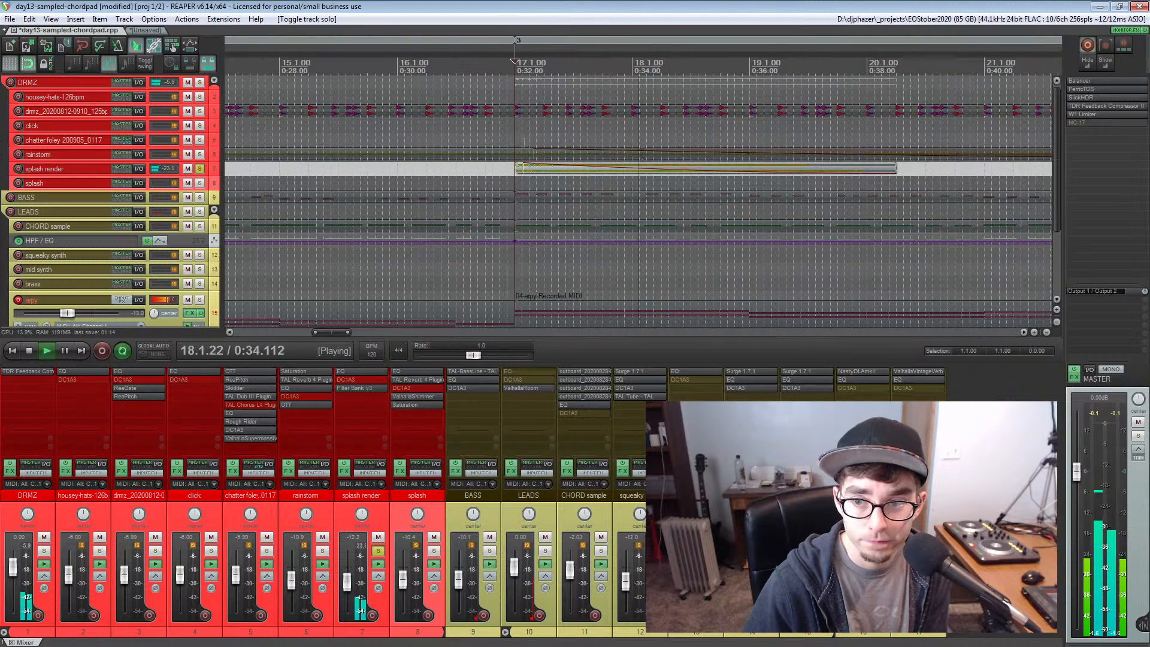
key(space)
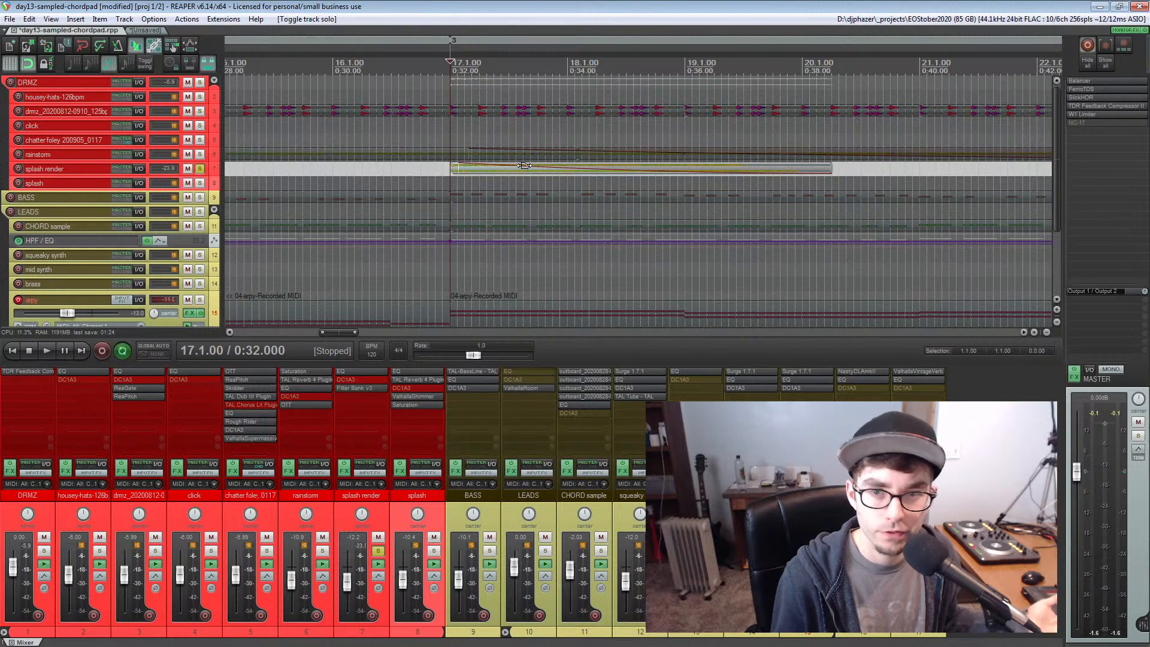
Enlarge the tracks, briefly replay the splash render clip, and clear that track's solo
scroll(463, 193, up, 4)
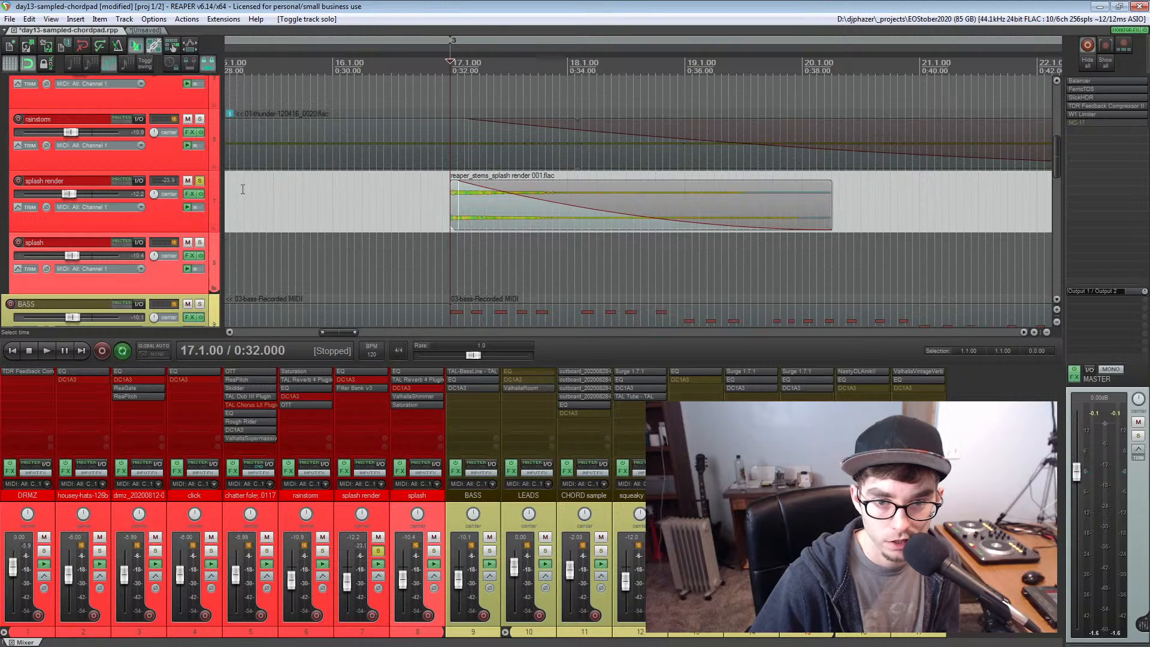
key(space)
key(space)
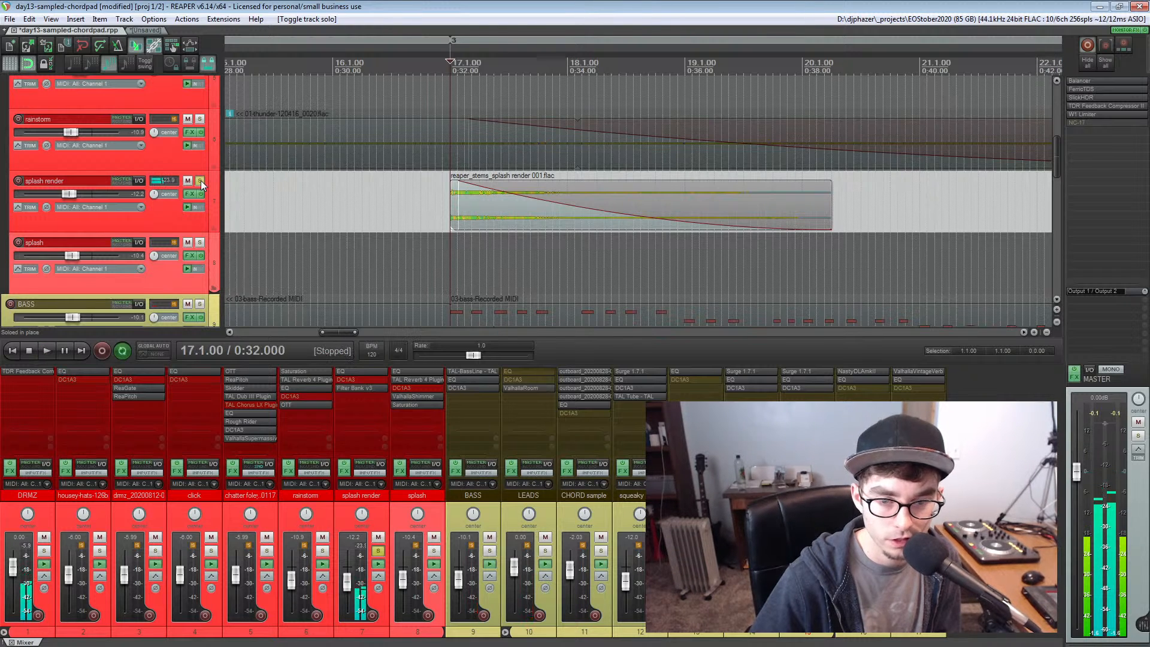
click(200, 181)
Solo the dmz_20200812 drum track, audition its kick-snare-hat loop from bar 17, and clear the solo
scroll(332, 180, up, 2)
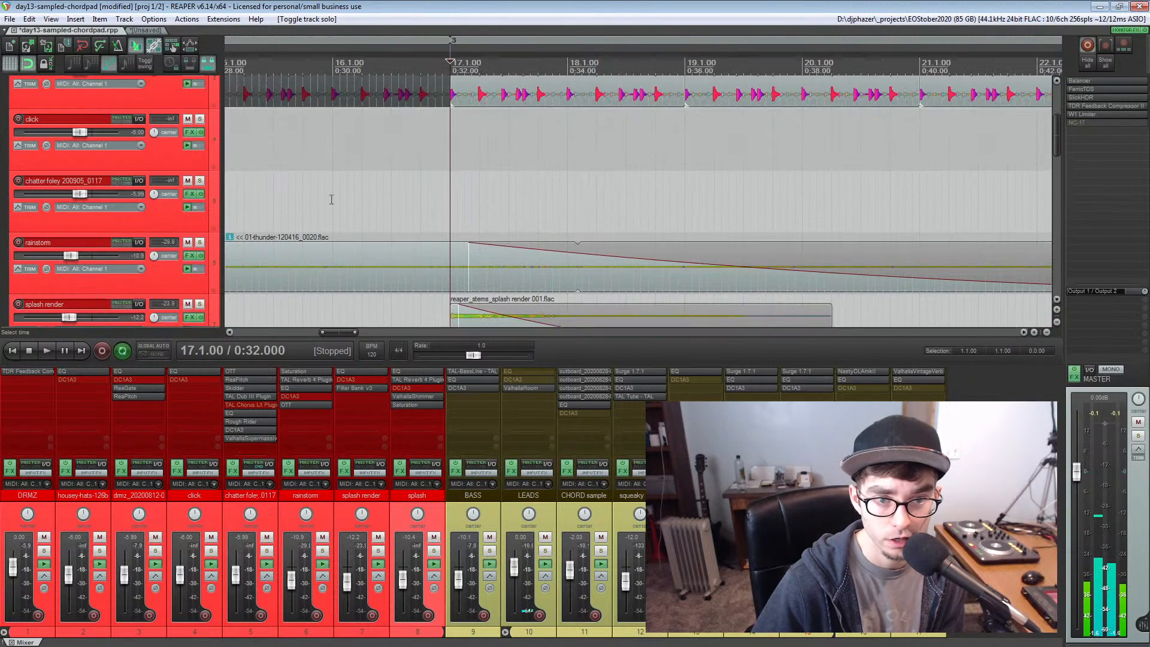
scroll(359, 198, down, 1)
scroll(375, 202, up, 2)
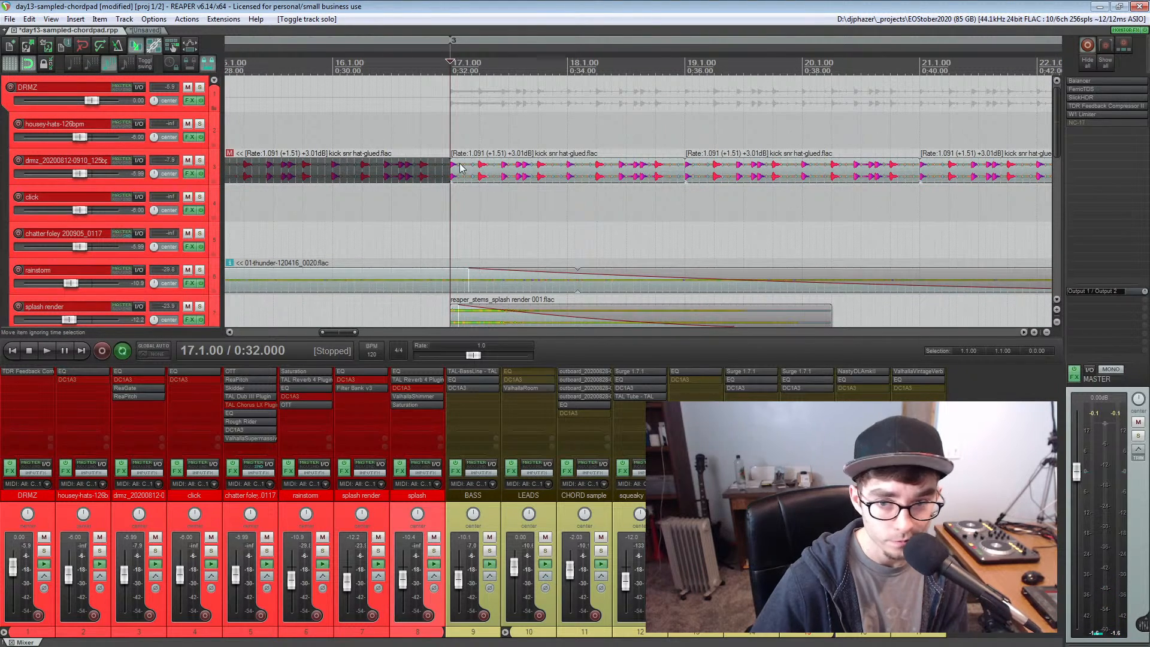
click(200, 161)
key(space)
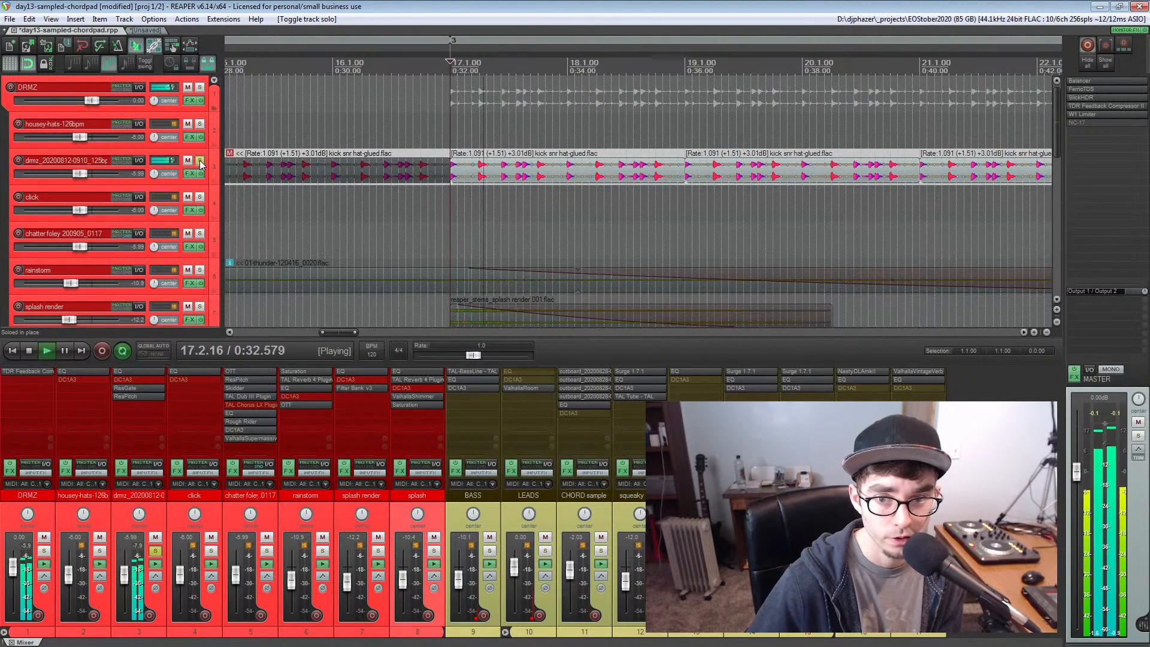
key(space)
scroll(376, 195, down, 4)
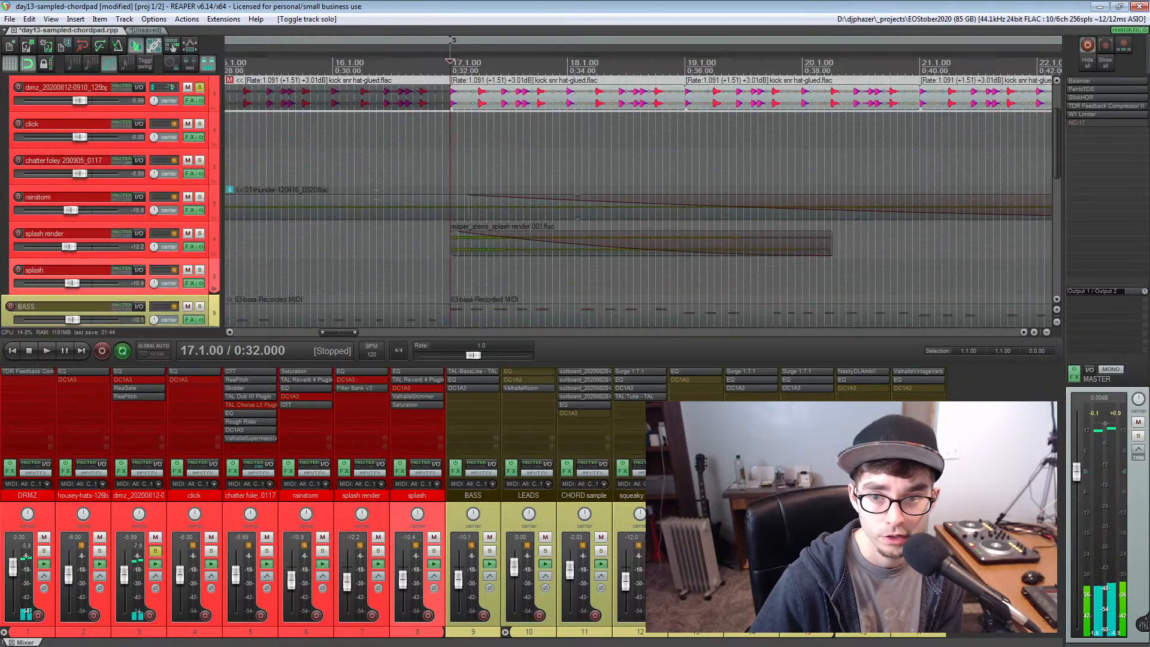
scroll(376, 195, up, 4)
click(200, 160)
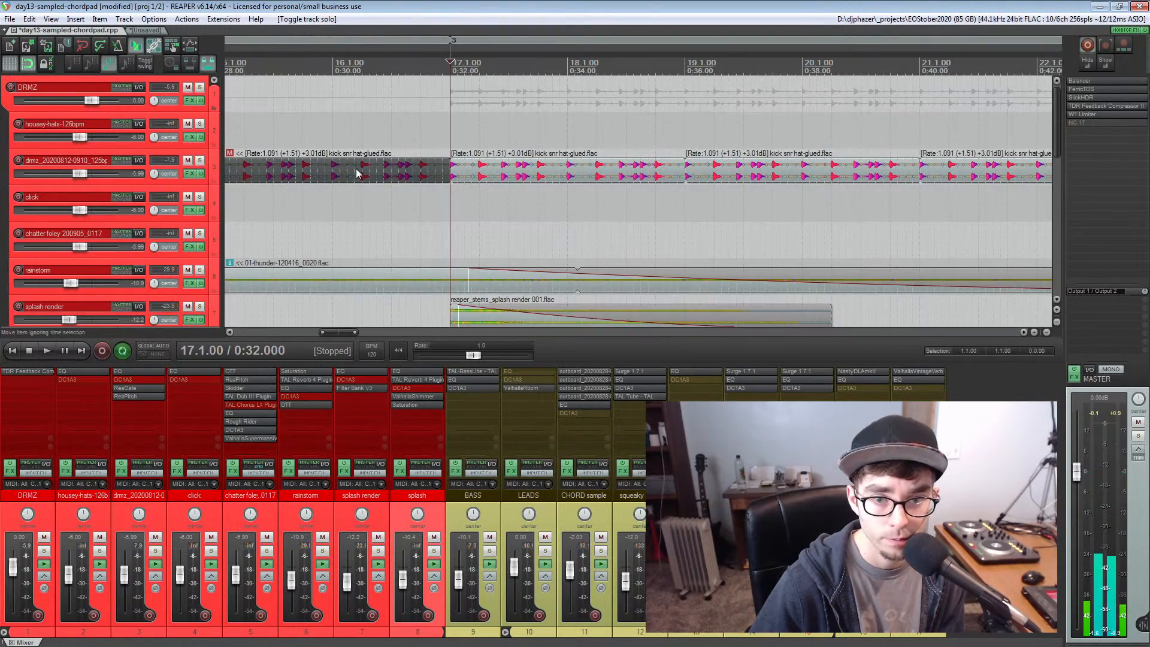
Look over the bass, lead and effect tracks down to verb, and examine the layout of the whole arrangement
scroll(381, 170, down, 5)
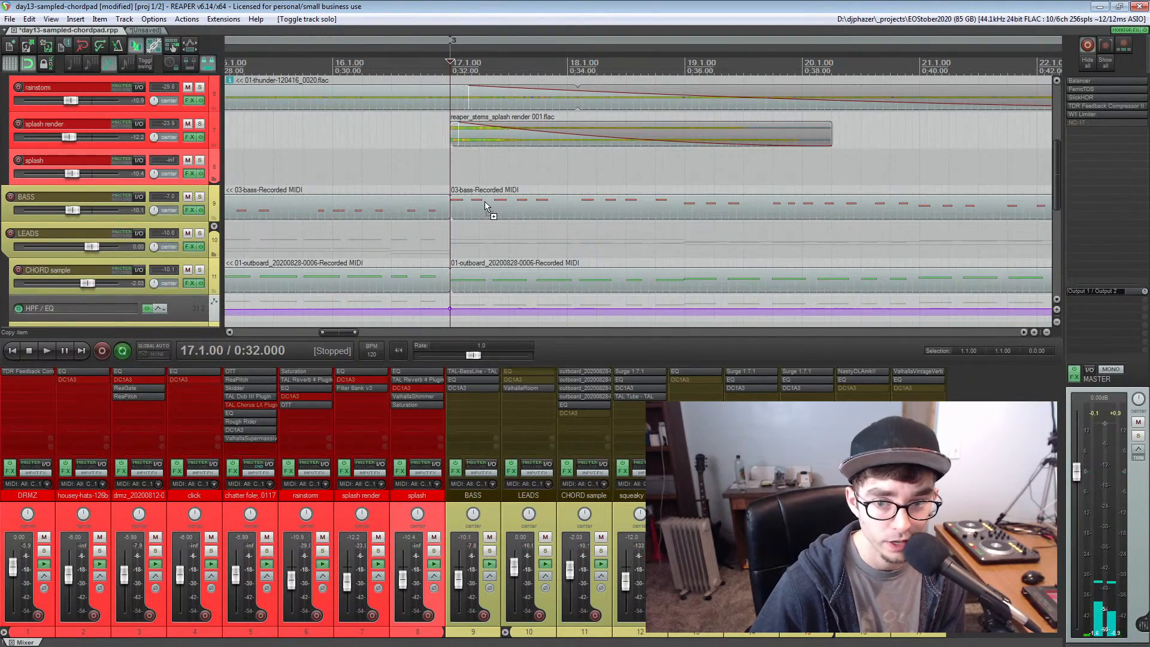
scroll(482, 207, down, 2)
scroll(466, 214, down, 3)
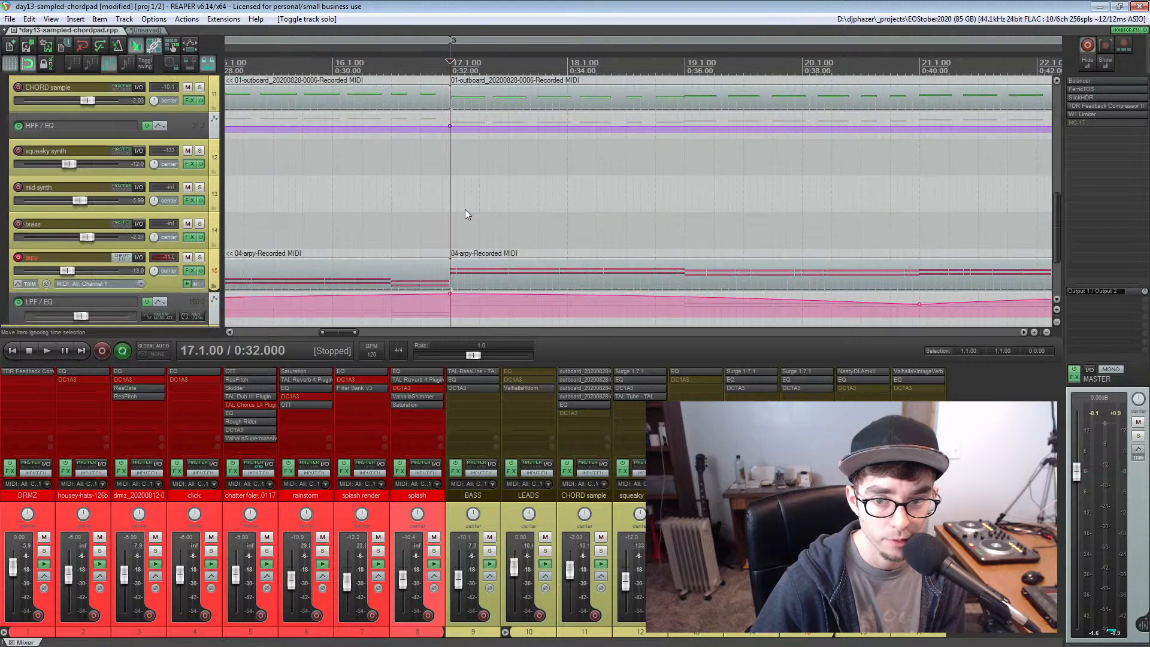
scroll(469, 275, down, 3)
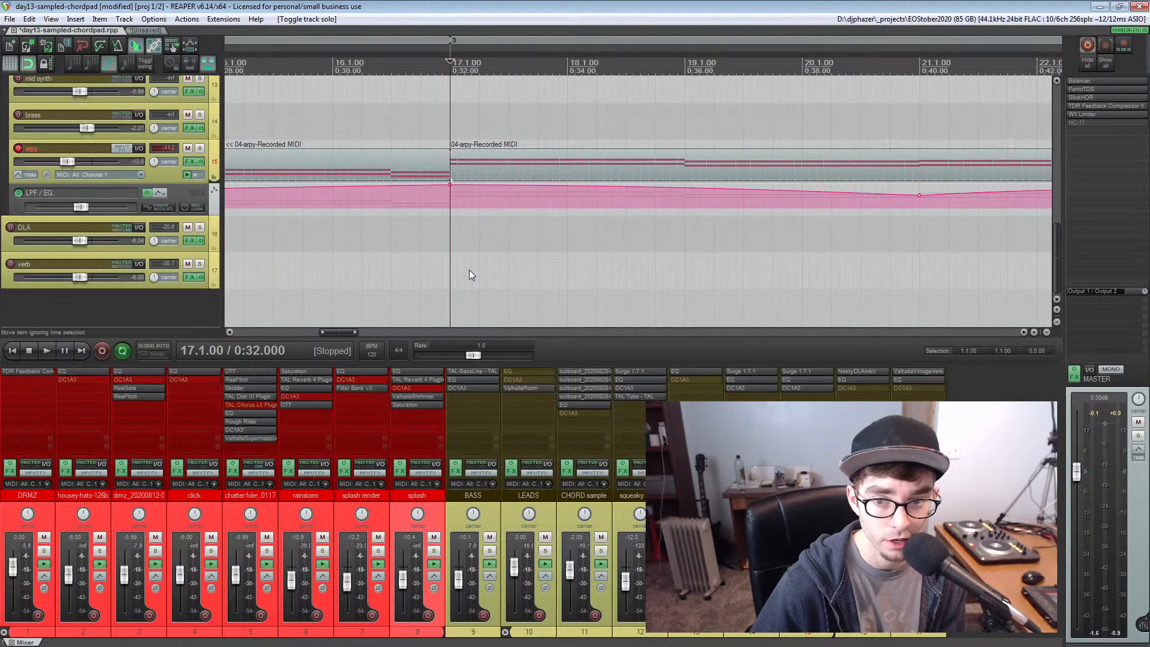
scroll(469, 269, up, 1)
scroll(469, 269, down, 2)
scroll(469, 269, down, 3)
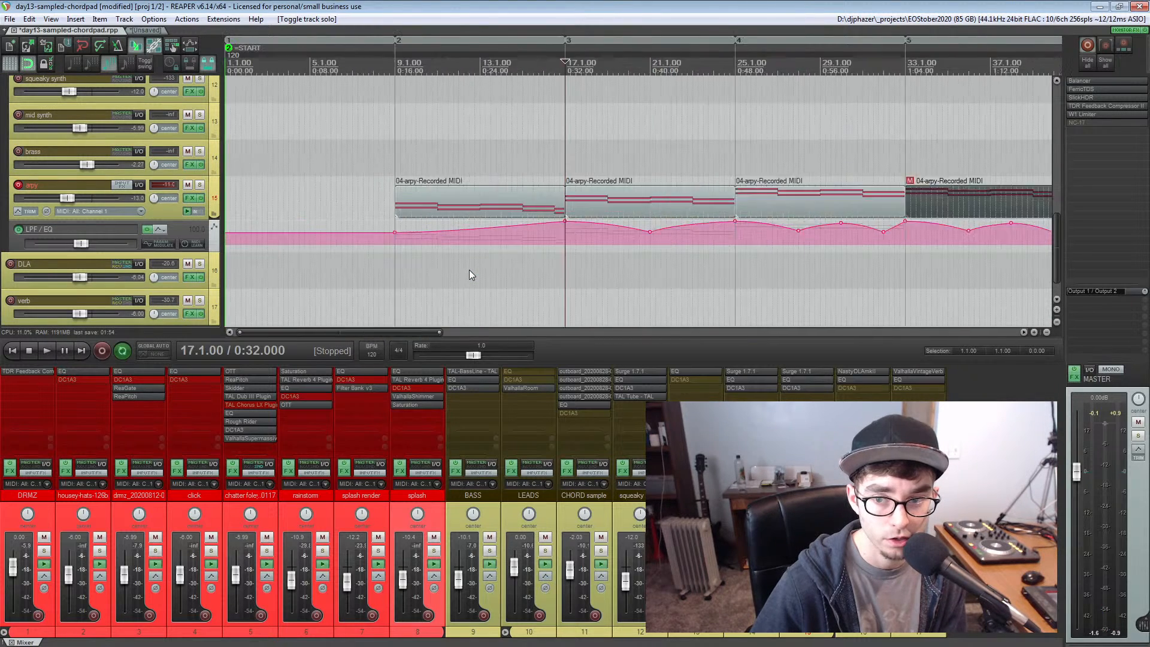
scroll(469, 269, down, 2)
scroll(436, 226, up, 4)
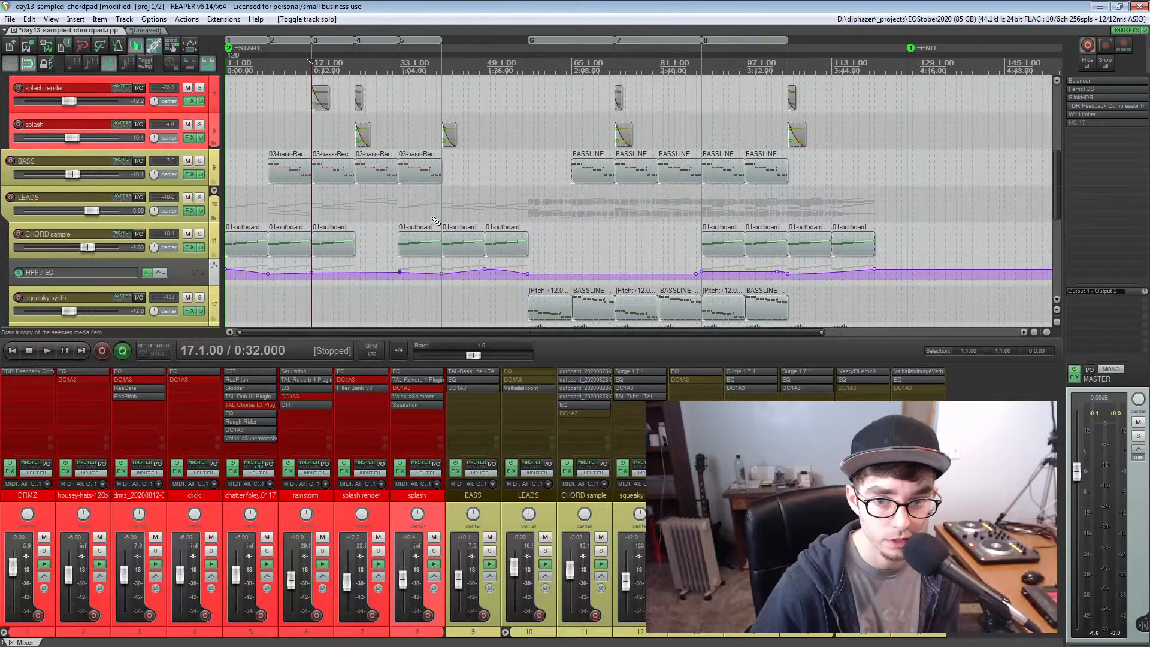
scroll(437, 222, down, 3)
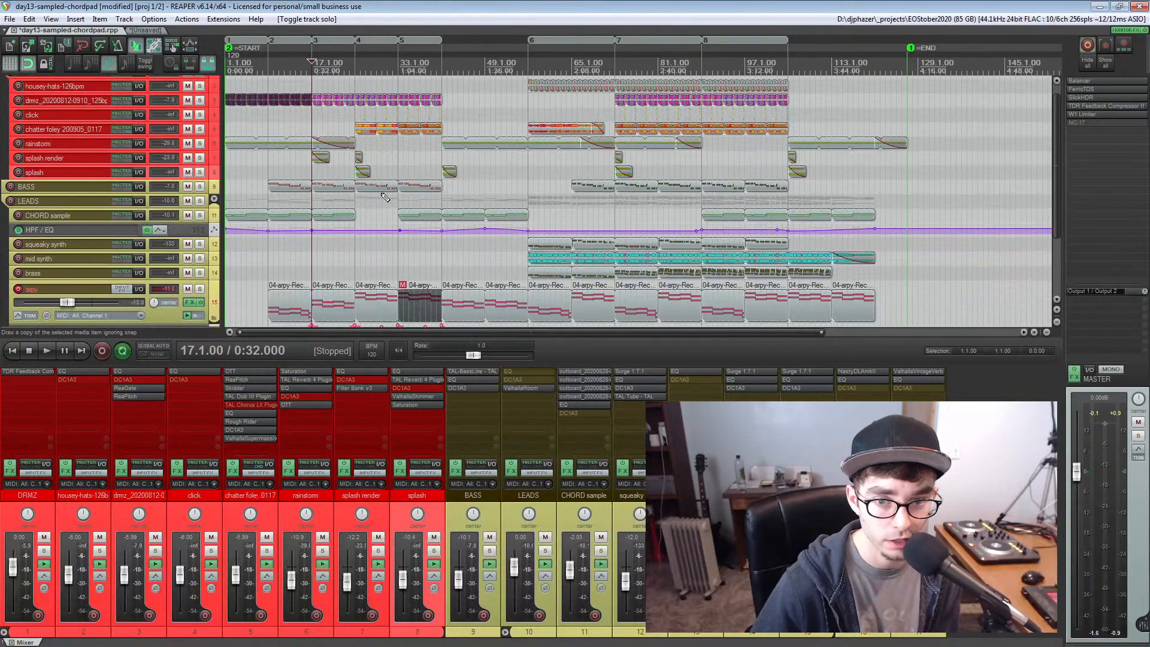
Start playing the full mix from shortly before bar 17 and disarm the arpy track for recording
click(302, 254)
key(space)
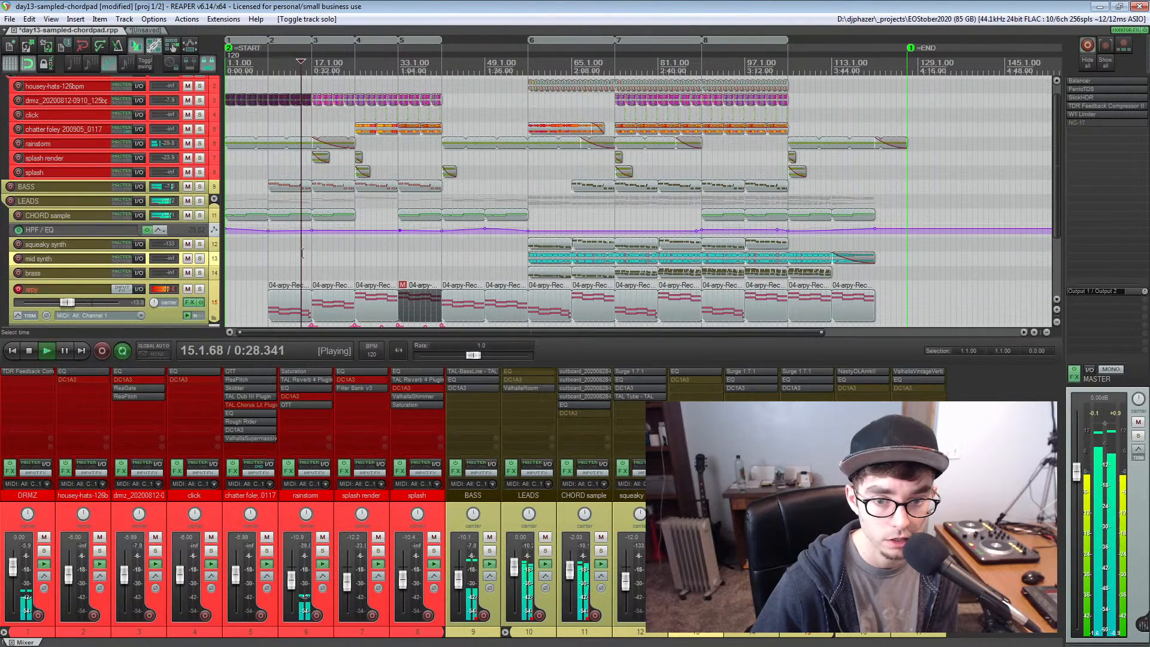
click(19, 289)
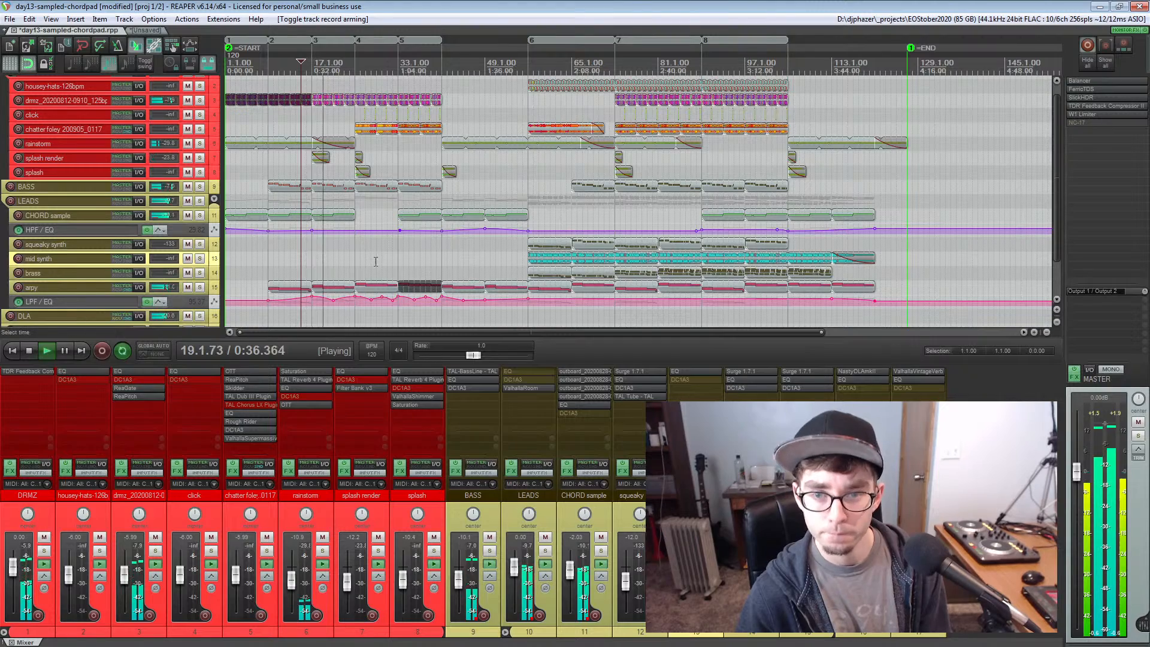
Set the edit cursor at bar 25, listen to the full mix up to that section, and stop playback
click(354, 259)
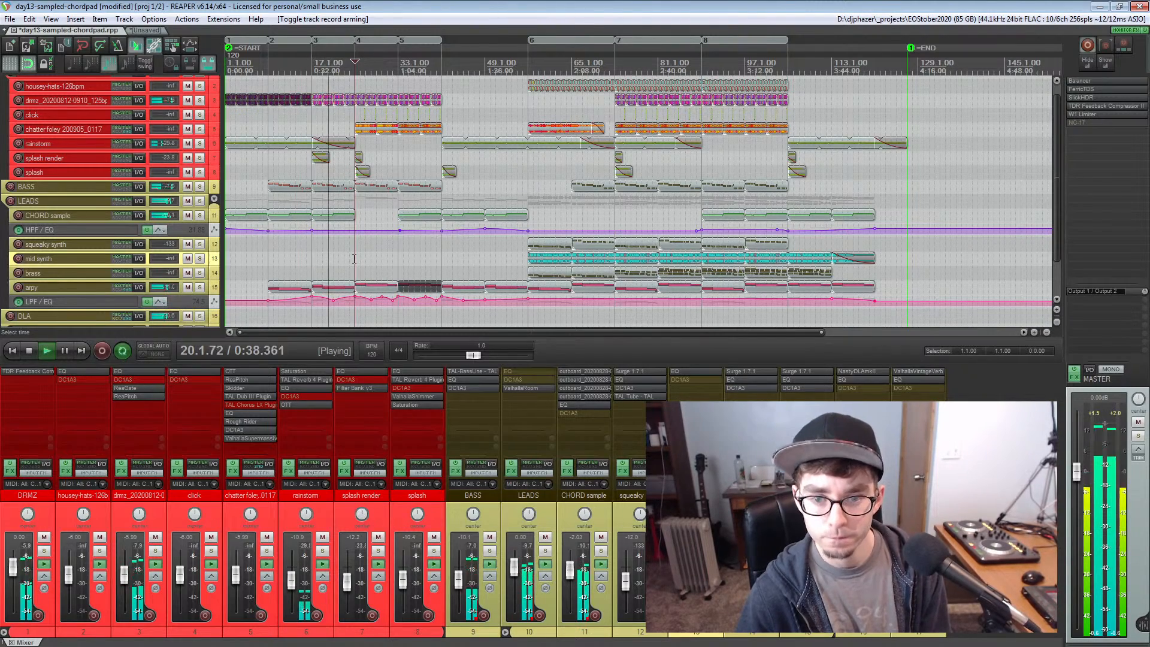
scroll(354, 259, up, 3)
scroll(539, 273, down, 2)
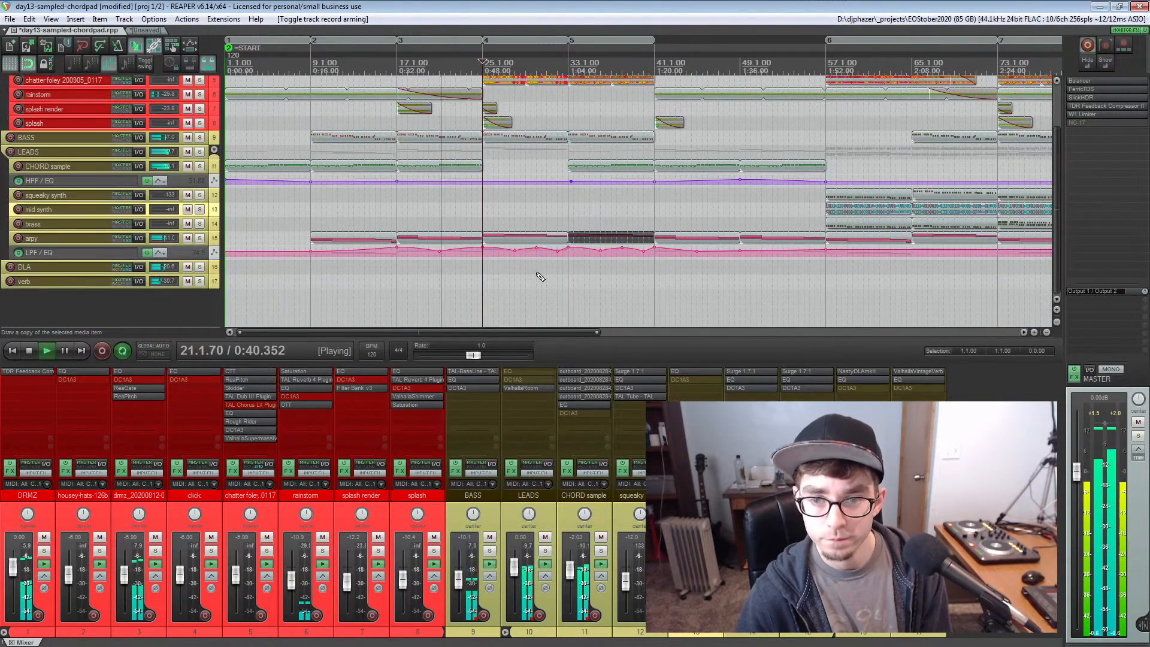
scroll(539, 275, up, 3)
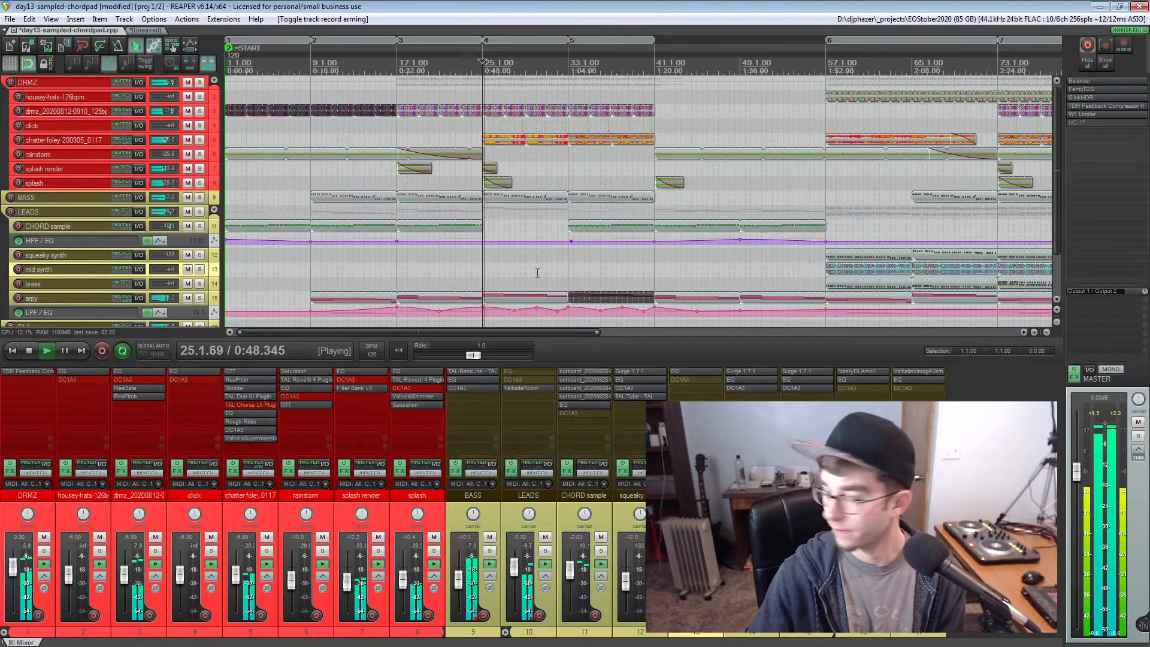
key(space)
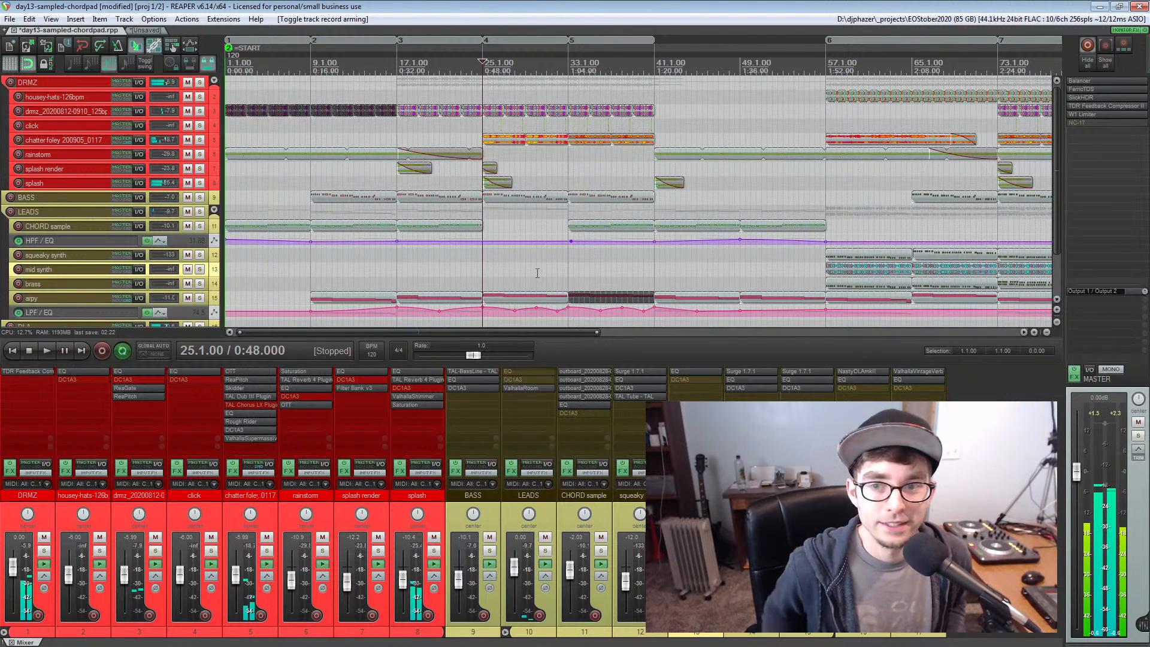
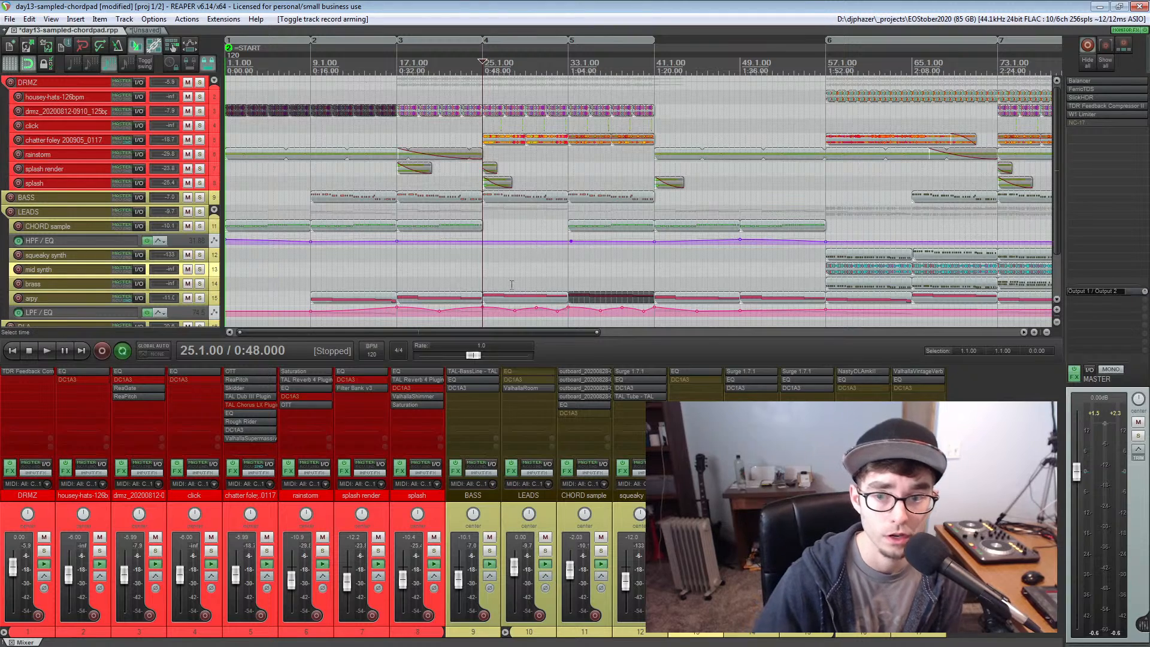
Solo the chatter foley 200905_0117 track and look closely at its clip starting at bar 25
click(480, 260)
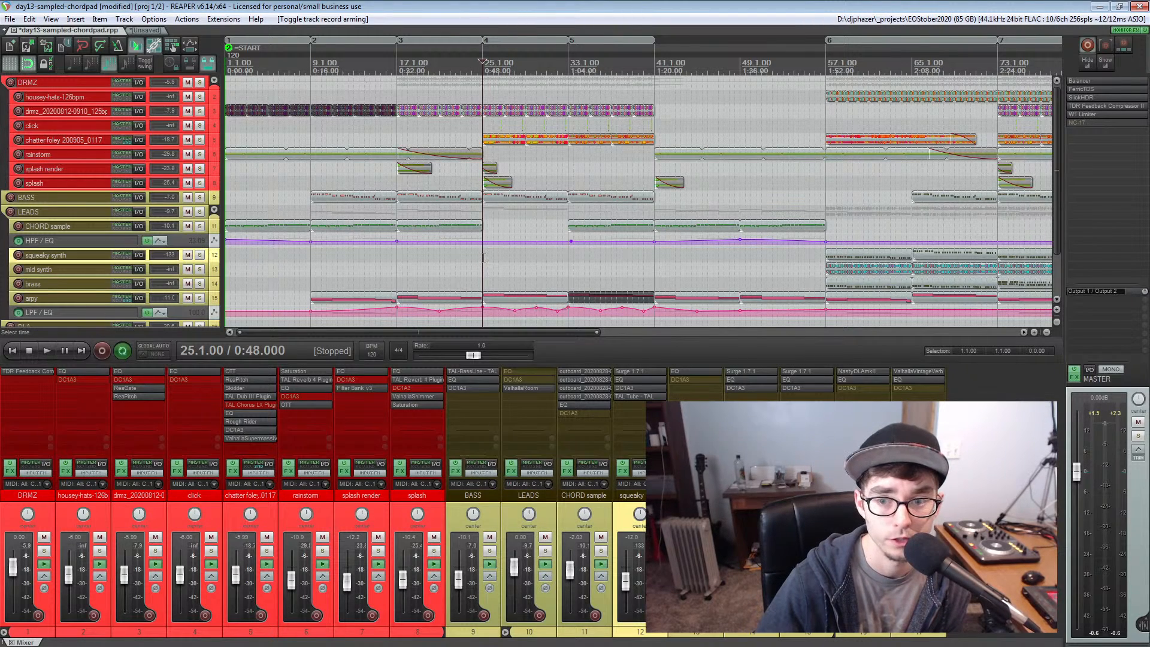
scroll(484, 258, up, 3)
scroll(483, 257, up, 2)
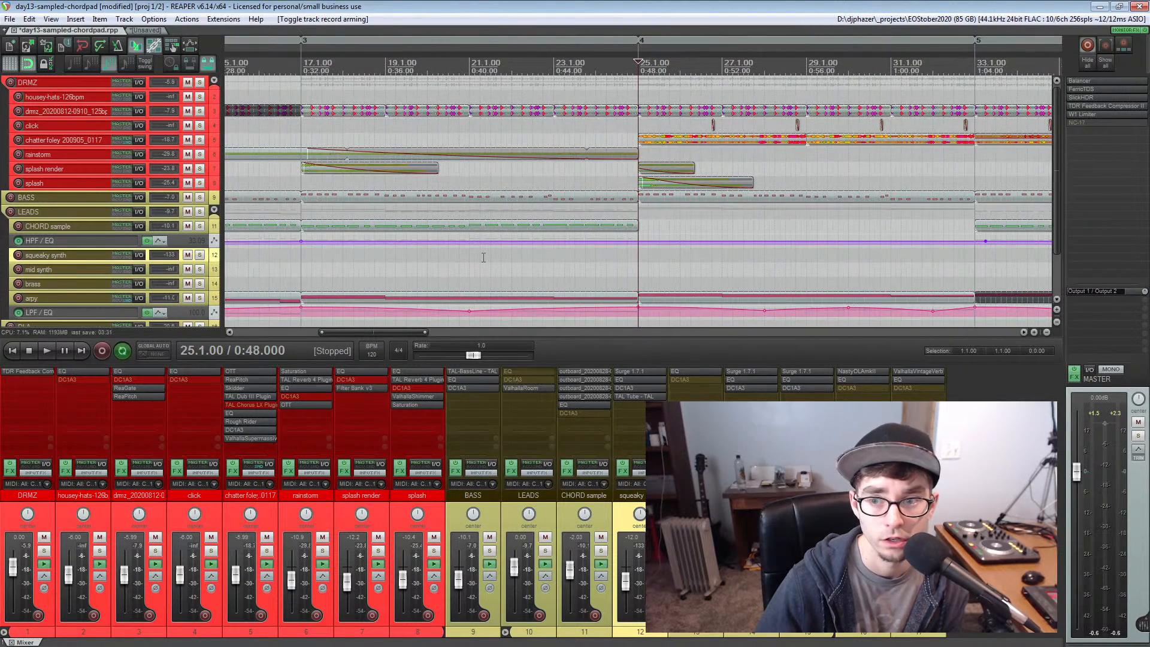
click(200, 139)
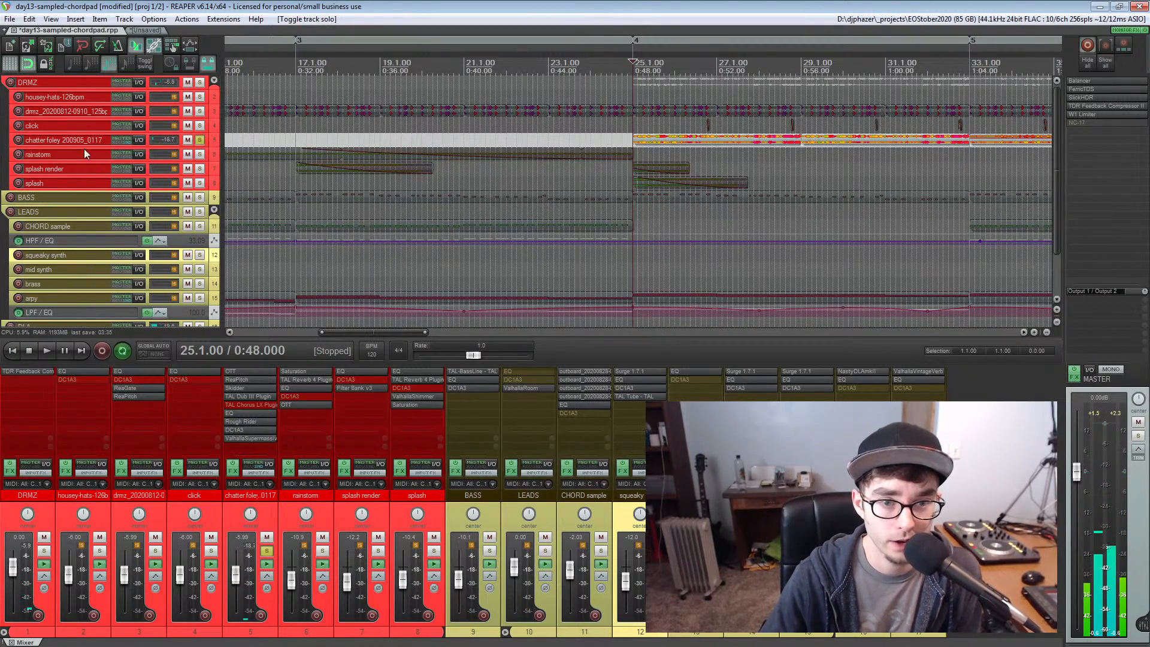
scroll(730, 137, up, 3)
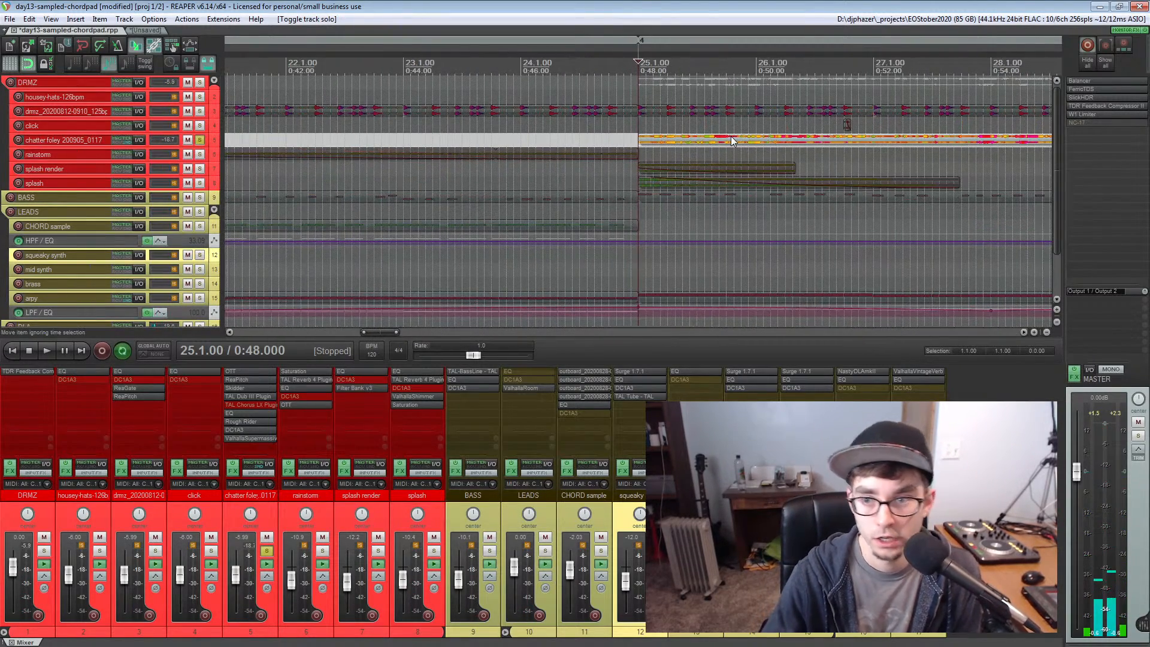
scroll(731, 137, up, 3)
scroll(730, 136, up, 4)
scroll(731, 142, down, 1)
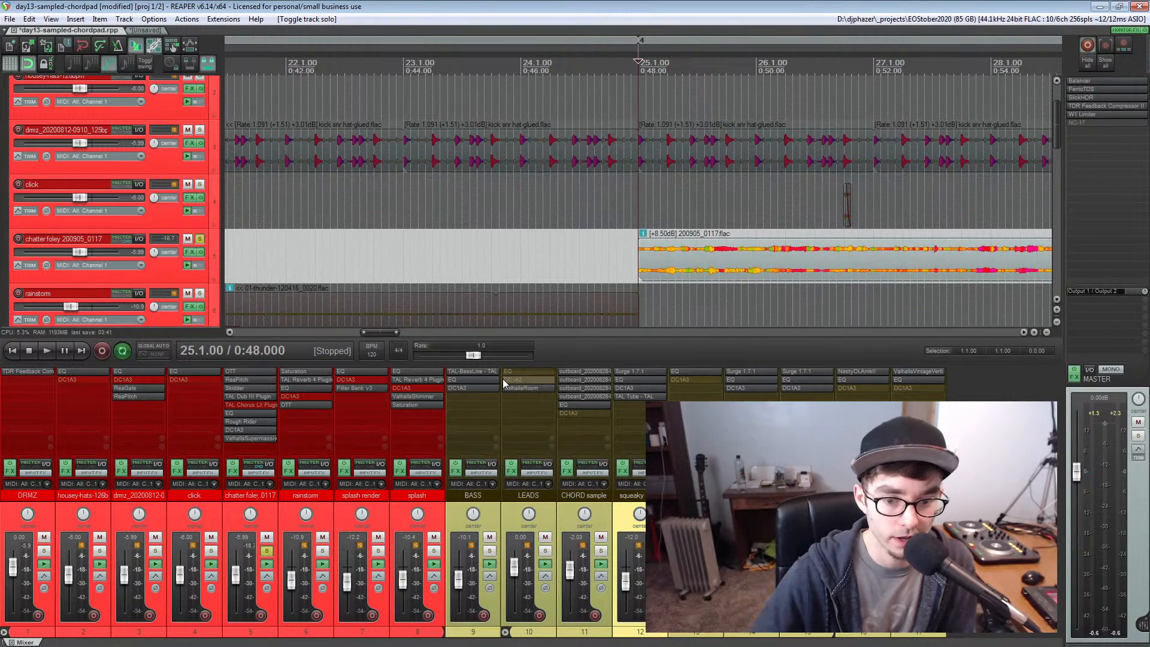
Open the chatter foley track's effects chain and display the ValhallaSupermassive settings
click(243, 495)
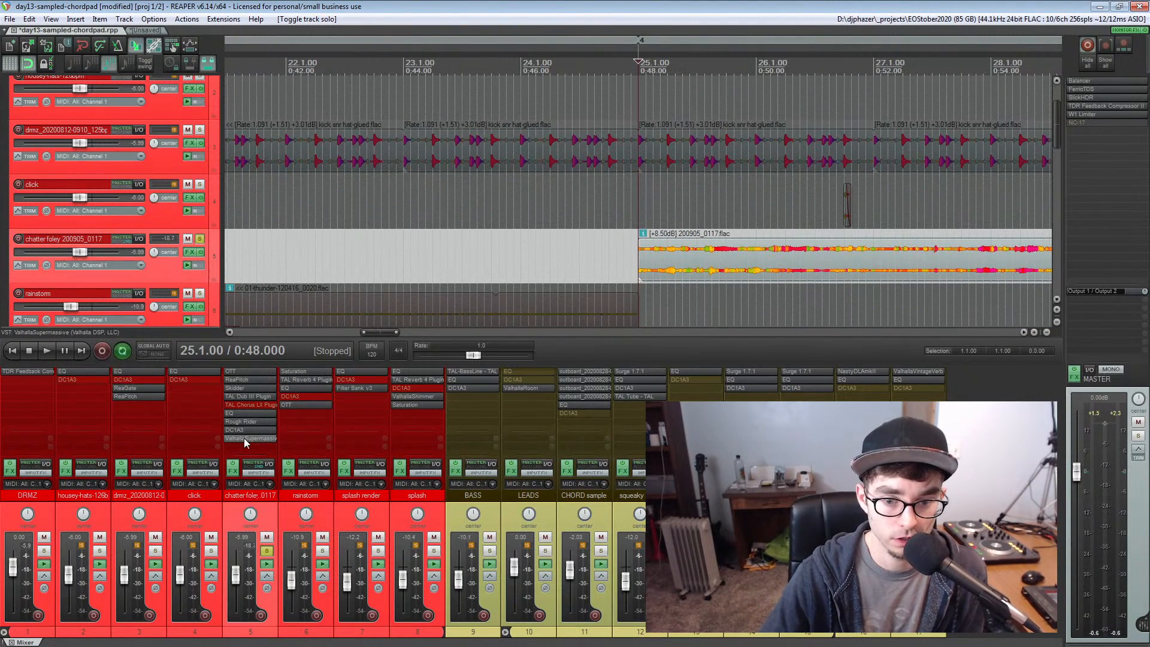
click(232, 471)
drag(97, 44, 101, 258)
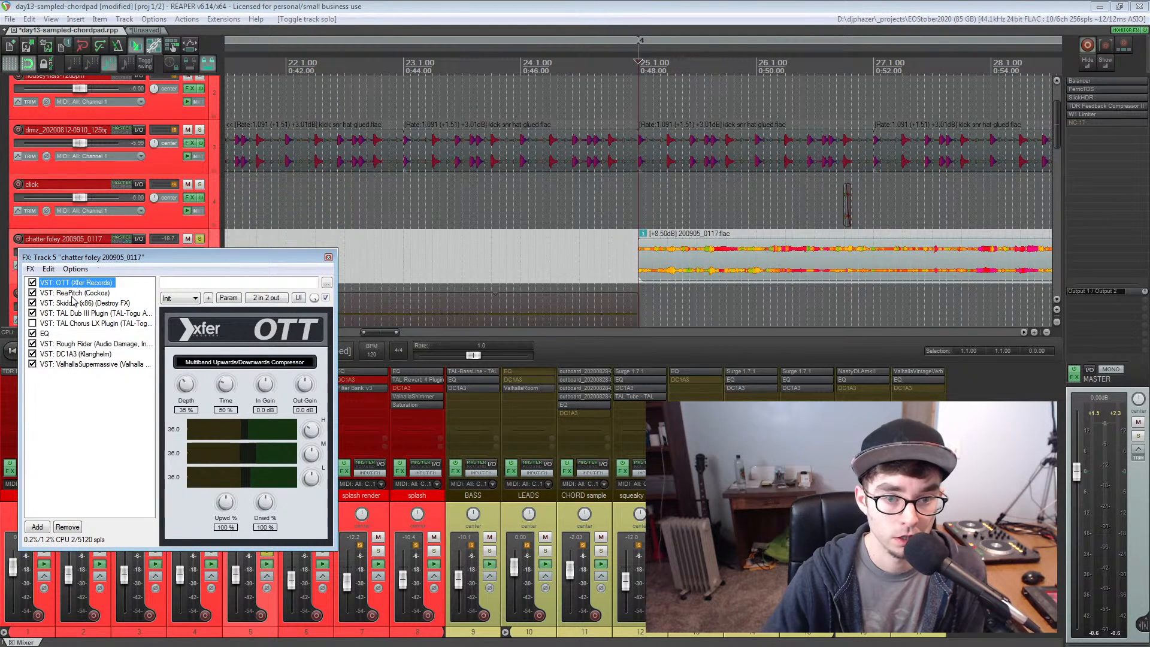
click(61, 364)
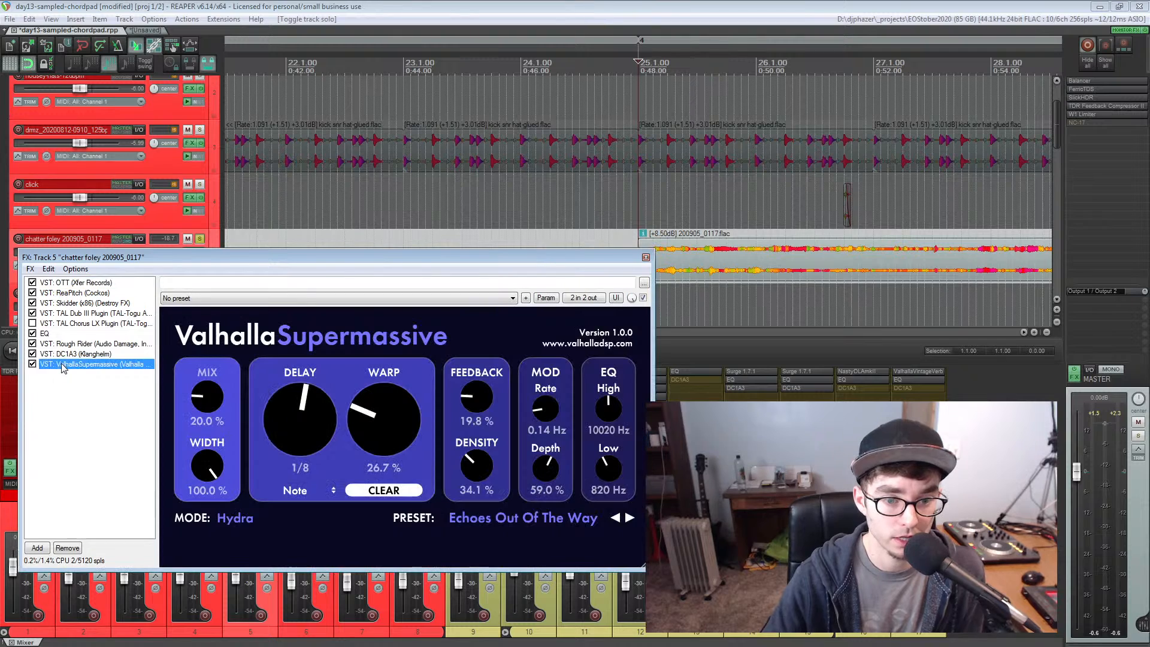
Audition the soloed chatter foley through its effects chain, keeping the track's clip visible above the effects window
key(space)
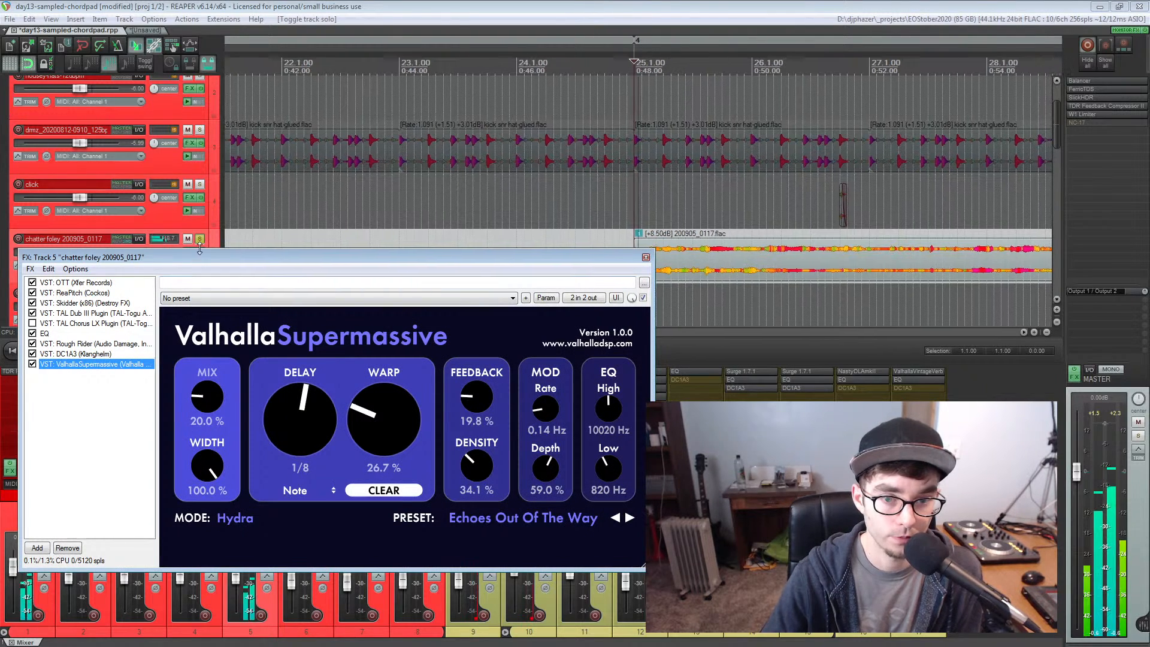
drag(199, 261, 191, 289)
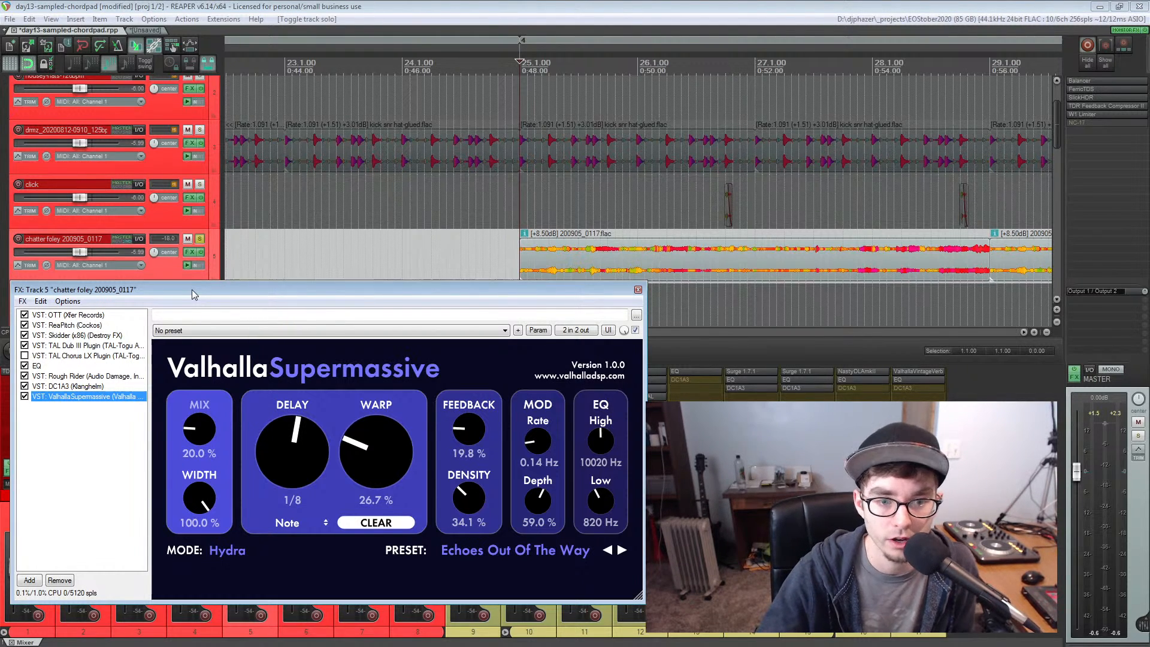
drag(192, 289, 190, 295)
click(24, 361)
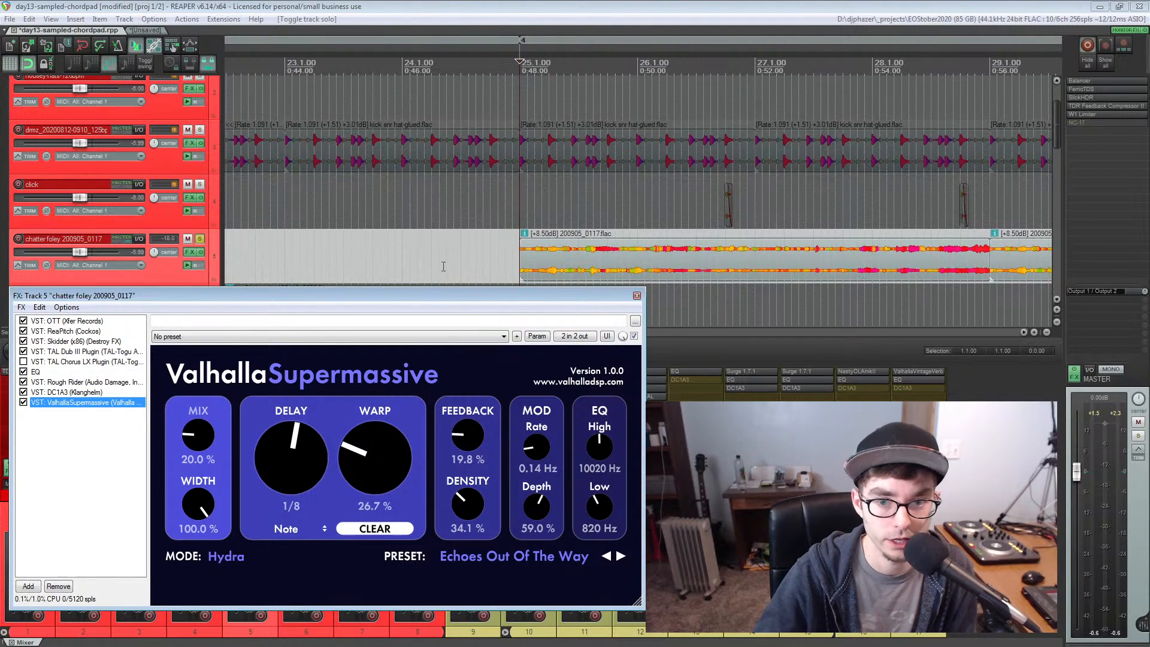
key(space)
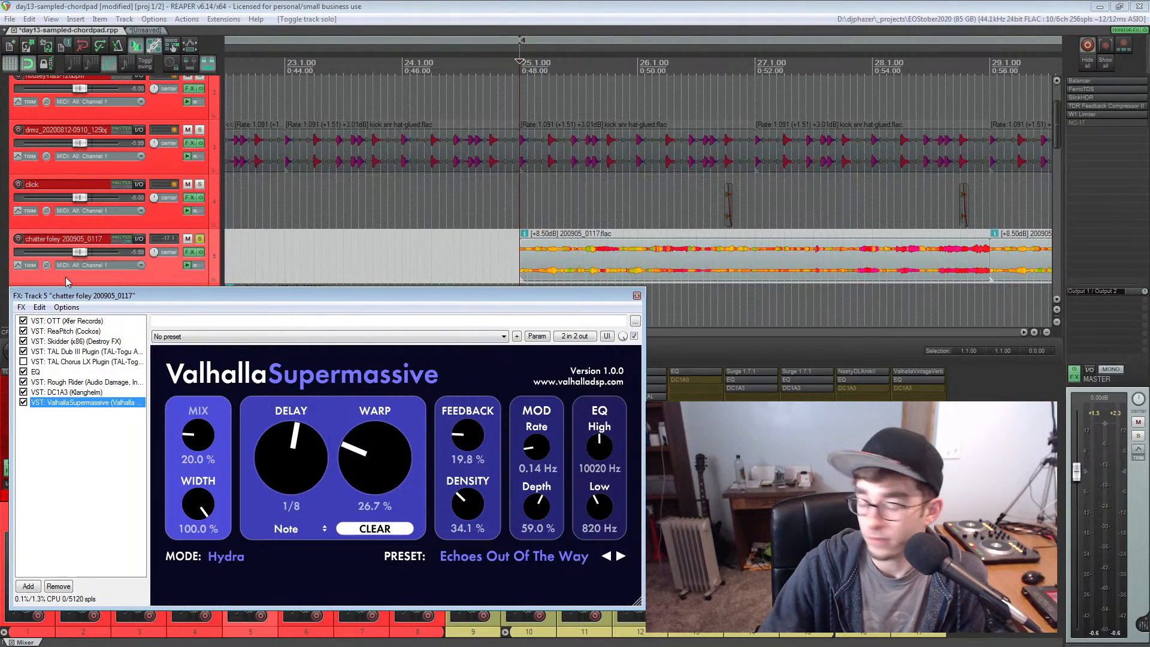
drag(125, 293, 129, 295)
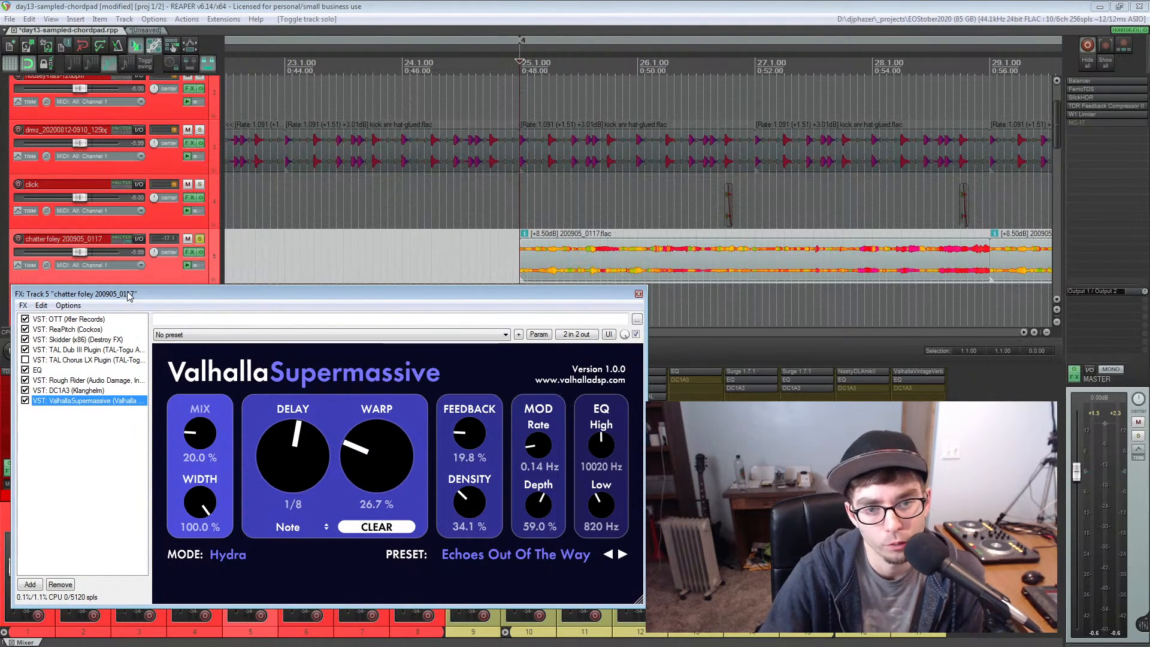
Bypass ValhallaSupermassive, DC1A3, Rough Rider and EQ on the chatter foley track
click(25, 400)
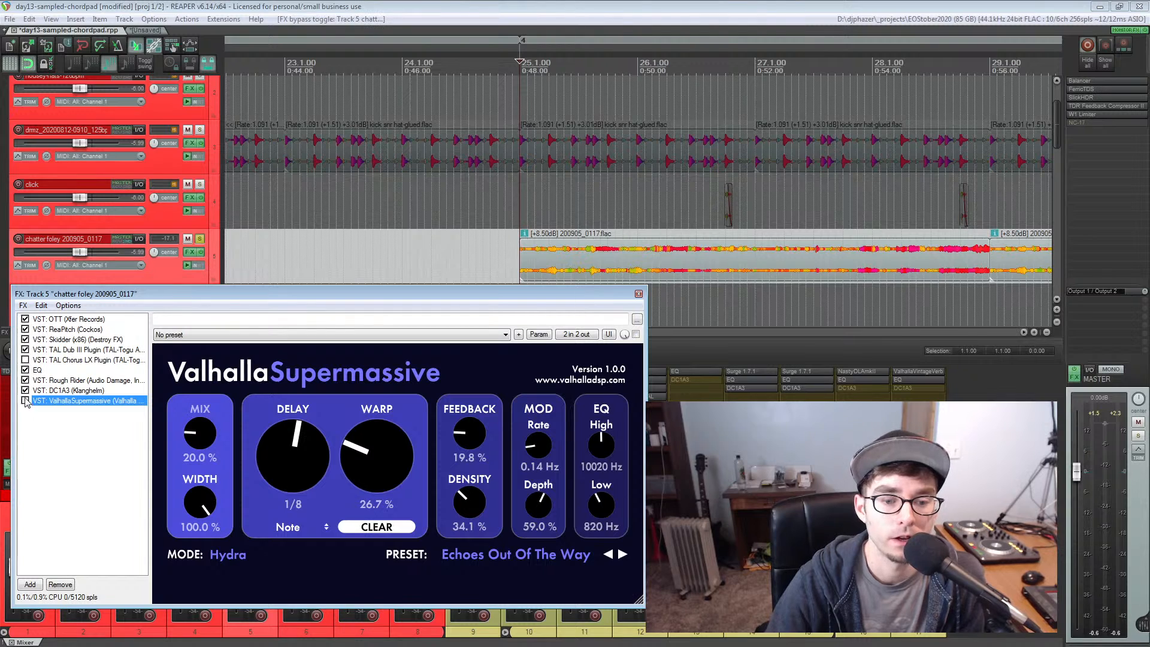
click(25, 390)
click(25, 379)
click(25, 370)
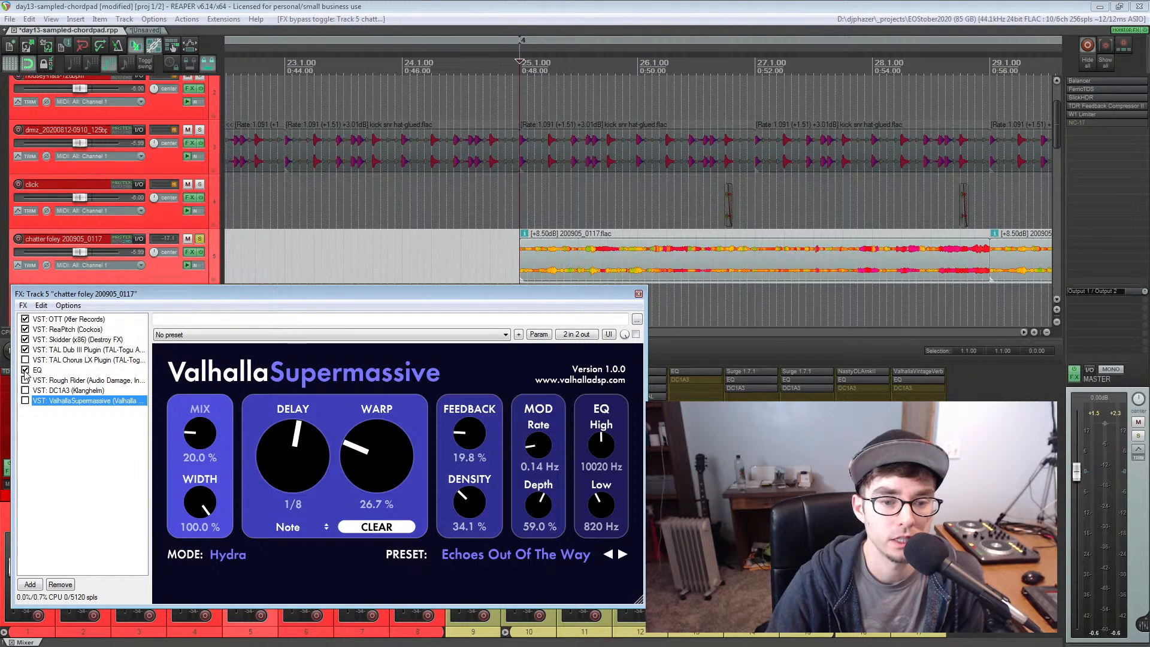
Remove TAL Chorus LX from the chatter foley chain and bypass TAL Dub III, leaving EQ bypassed
click(62, 360)
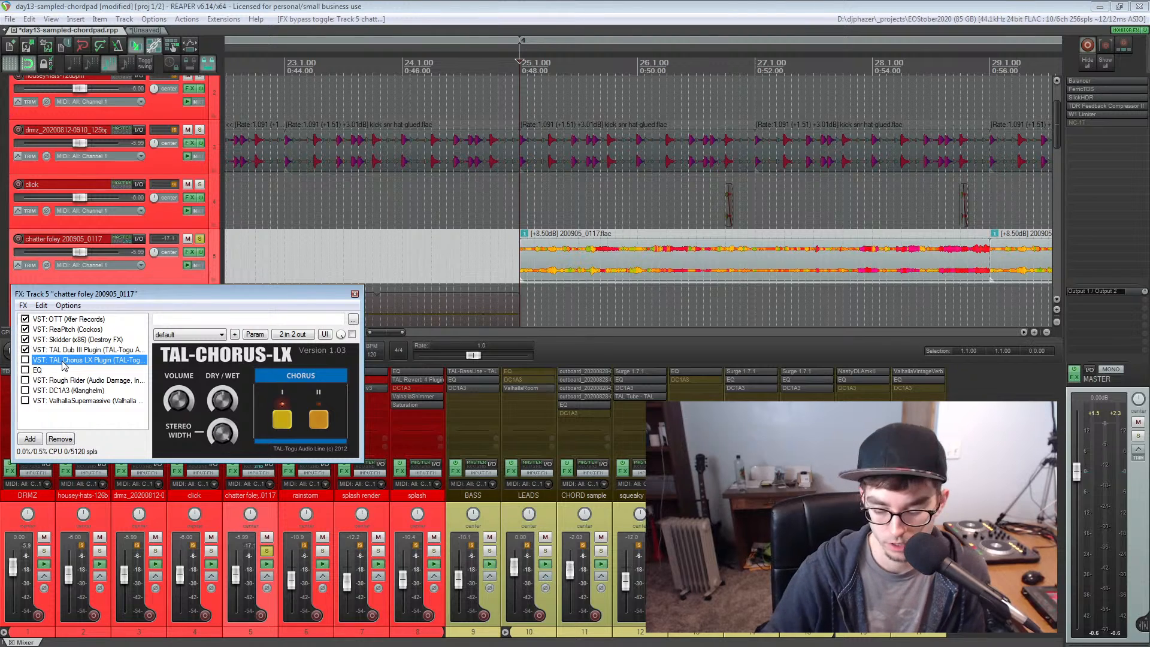
key(Delete)
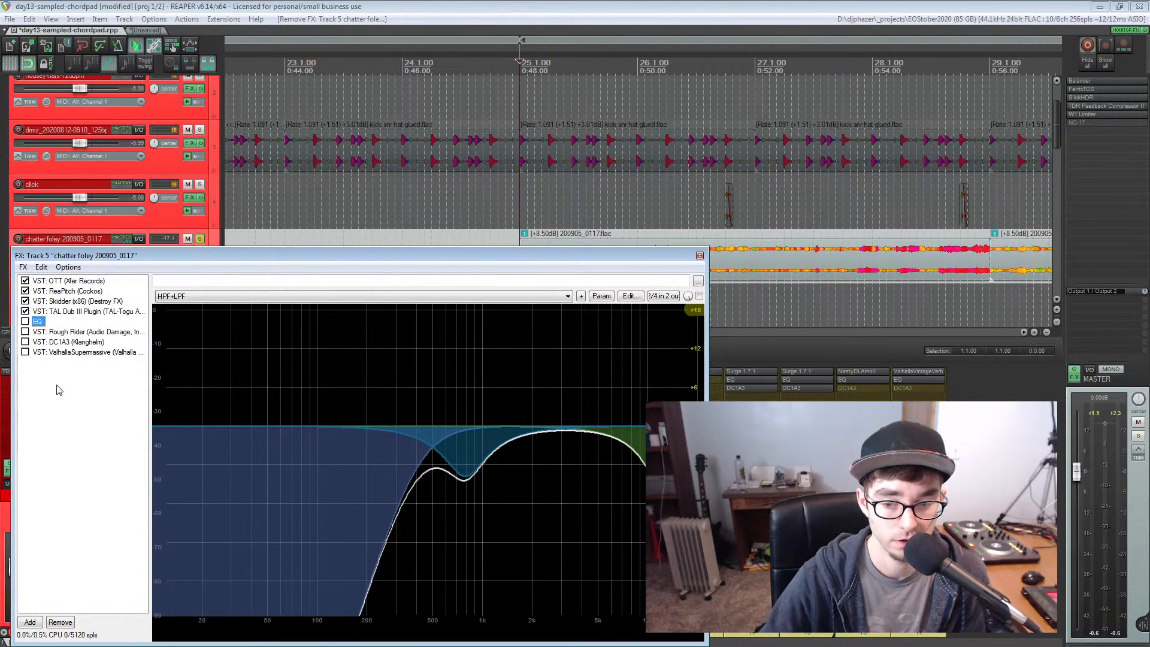
click(26, 321)
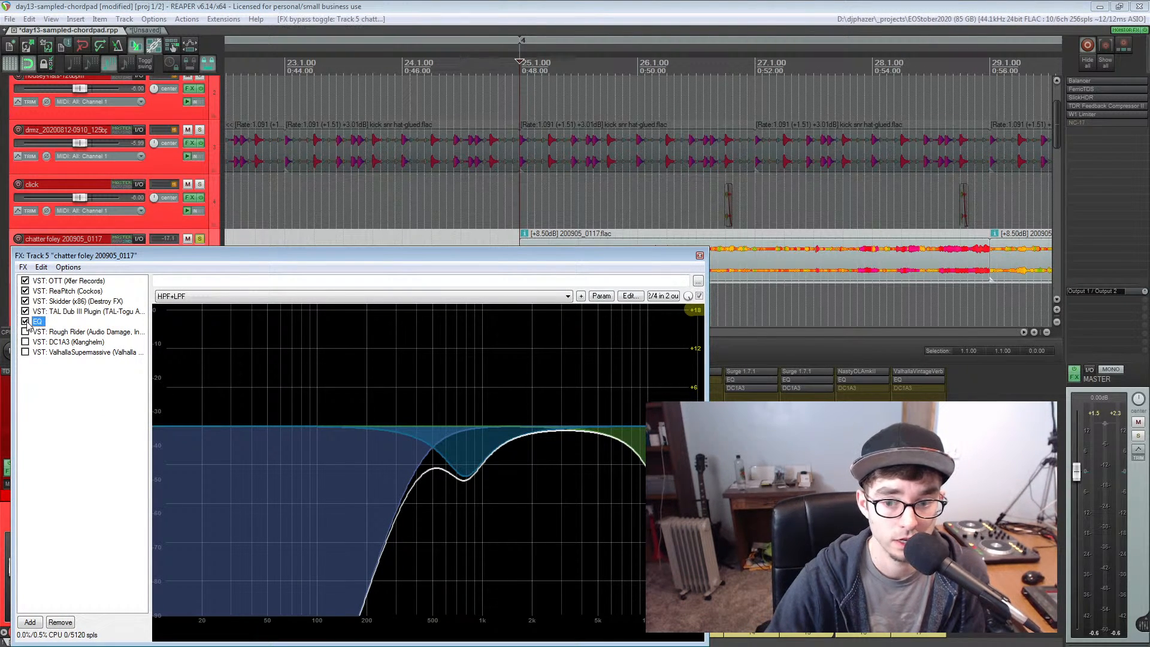
click(42, 311)
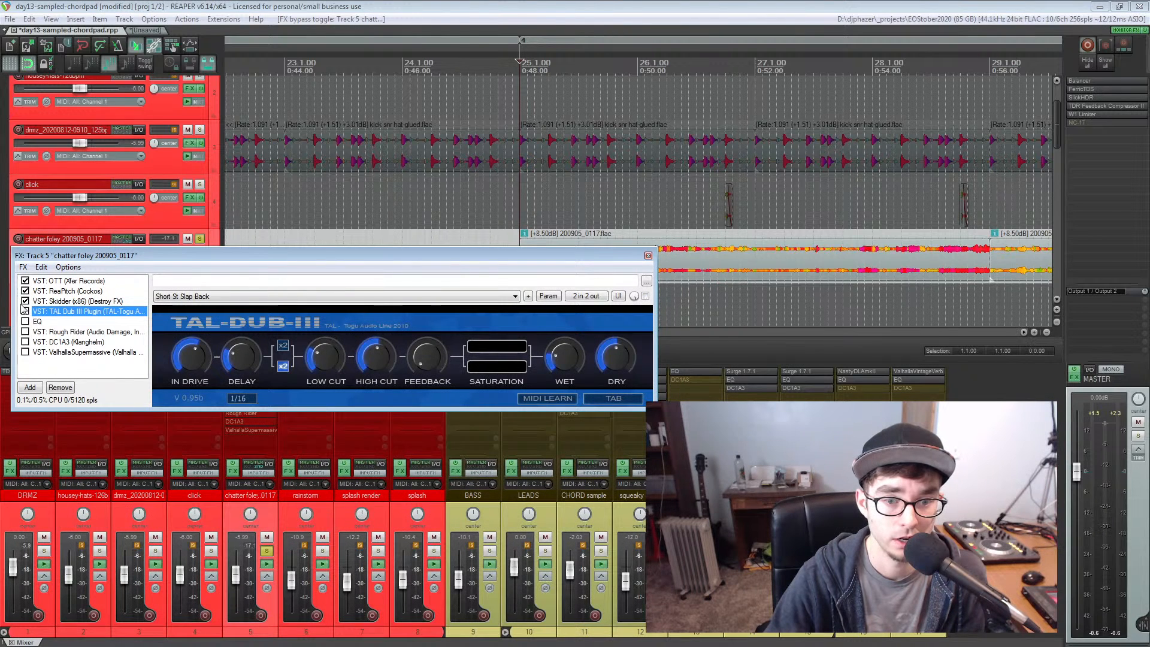
Inspect the Skidder settings, bypass Skidder, ReaPitch and OTT, and close the Skidder interface
double_click(42, 301)
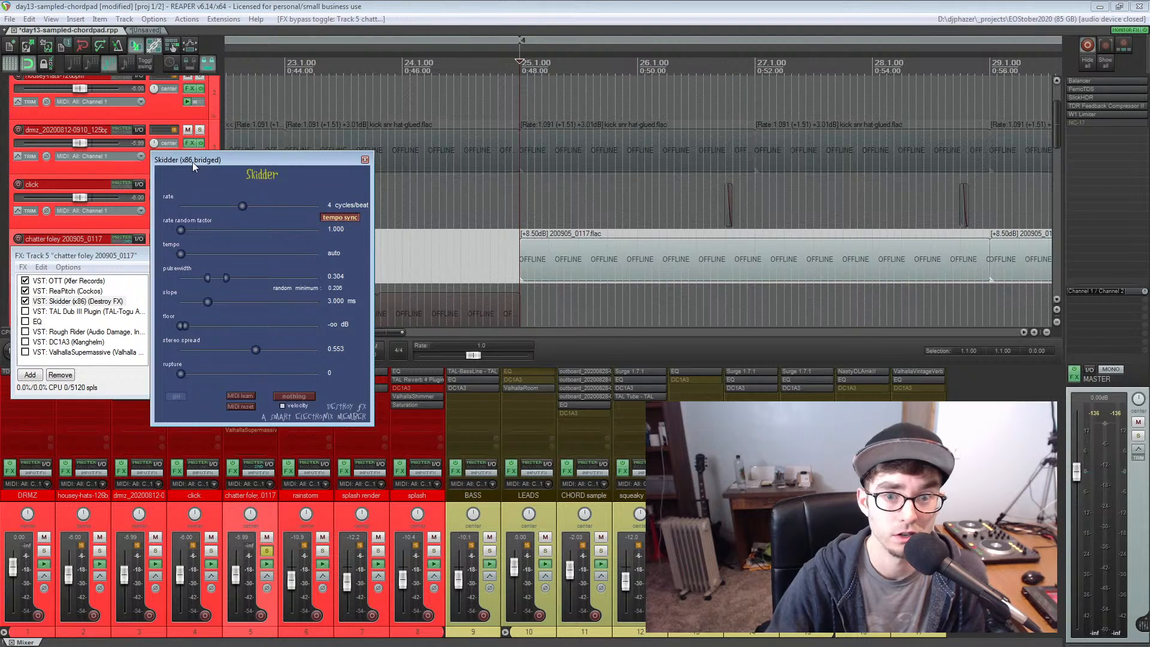
drag(192, 161, 187, 169)
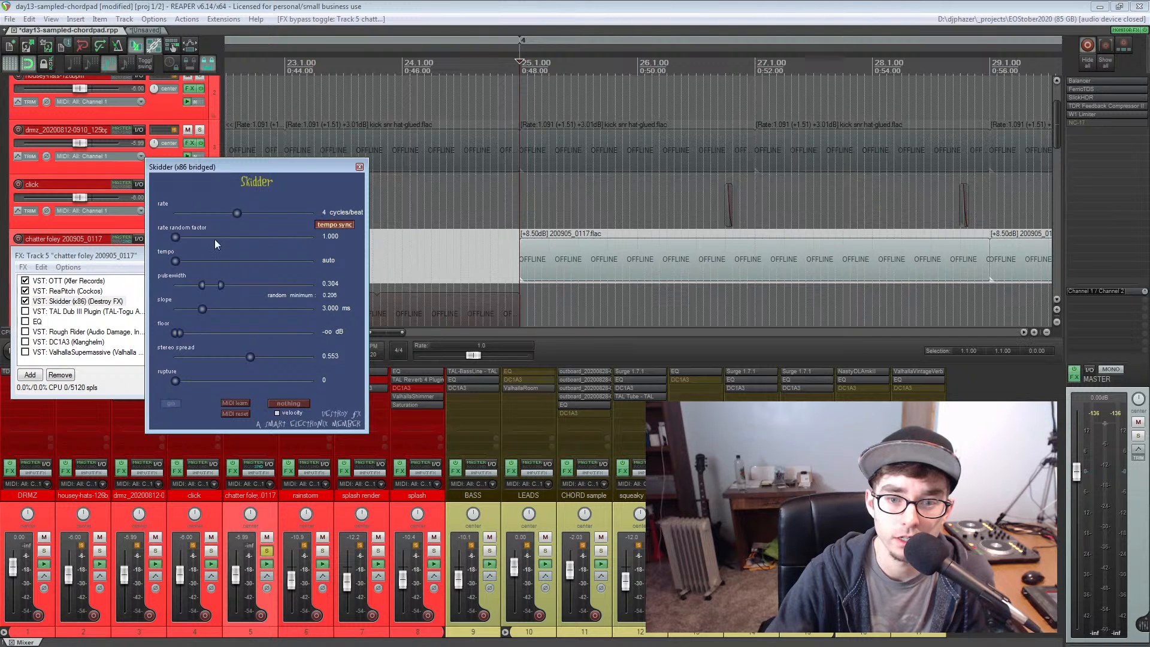
click(25, 301)
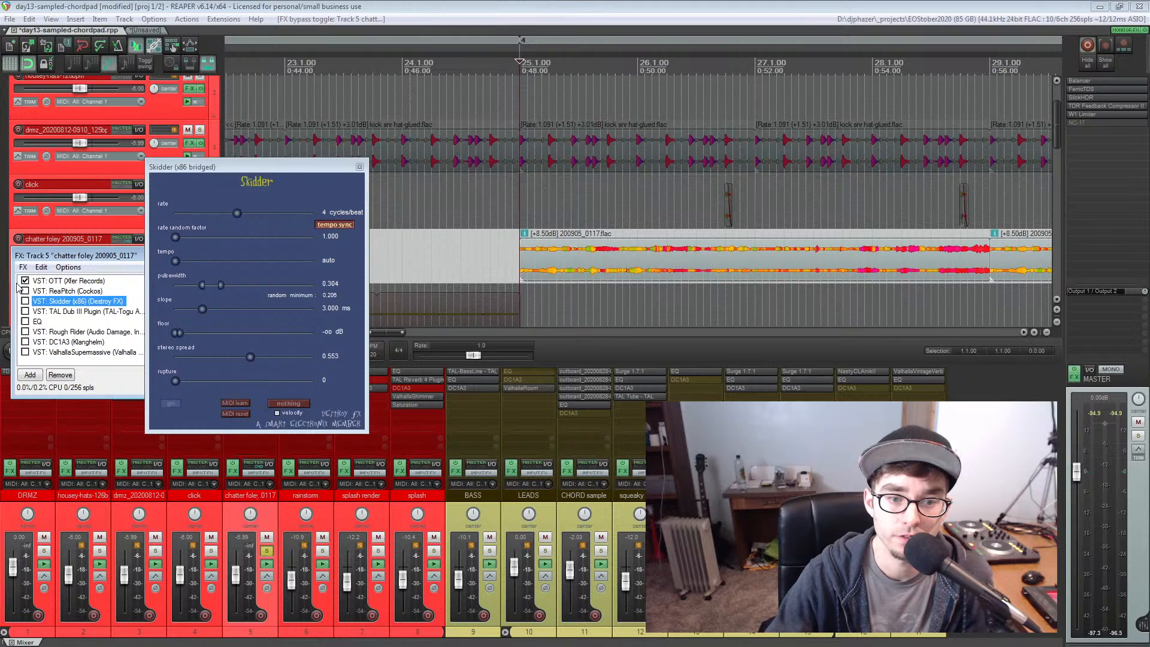
click(359, 167)
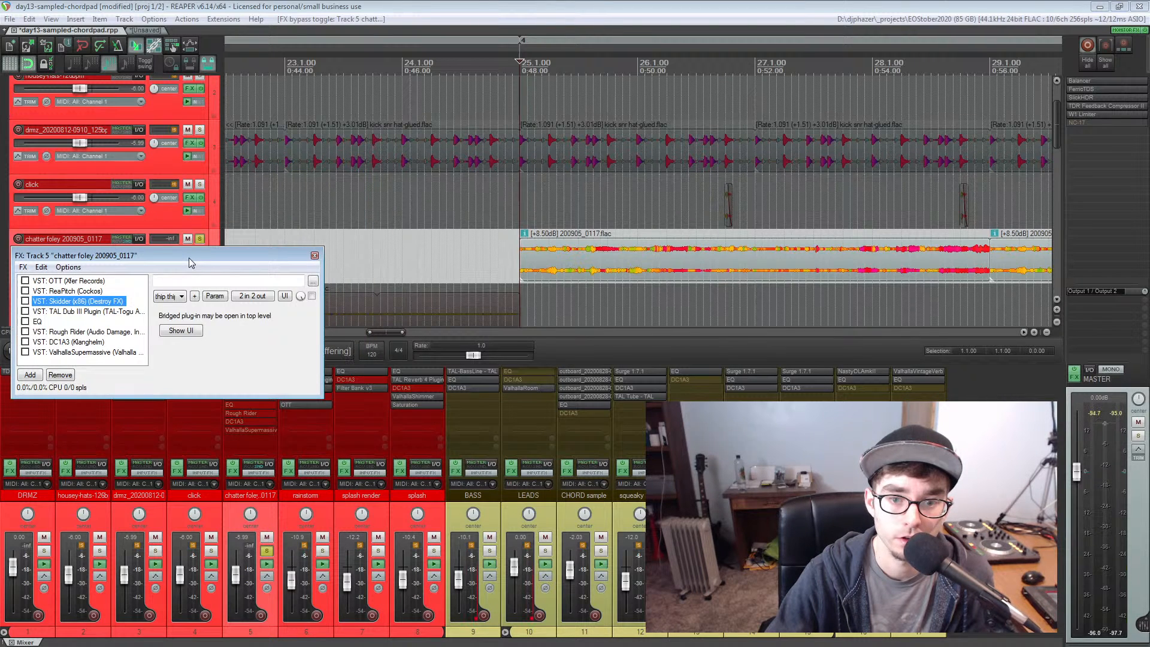
Listen to the dry chatter foley recording with all effects bypassed and examine the start of its clip at bar 25
drag(189, 257, 193, 296)
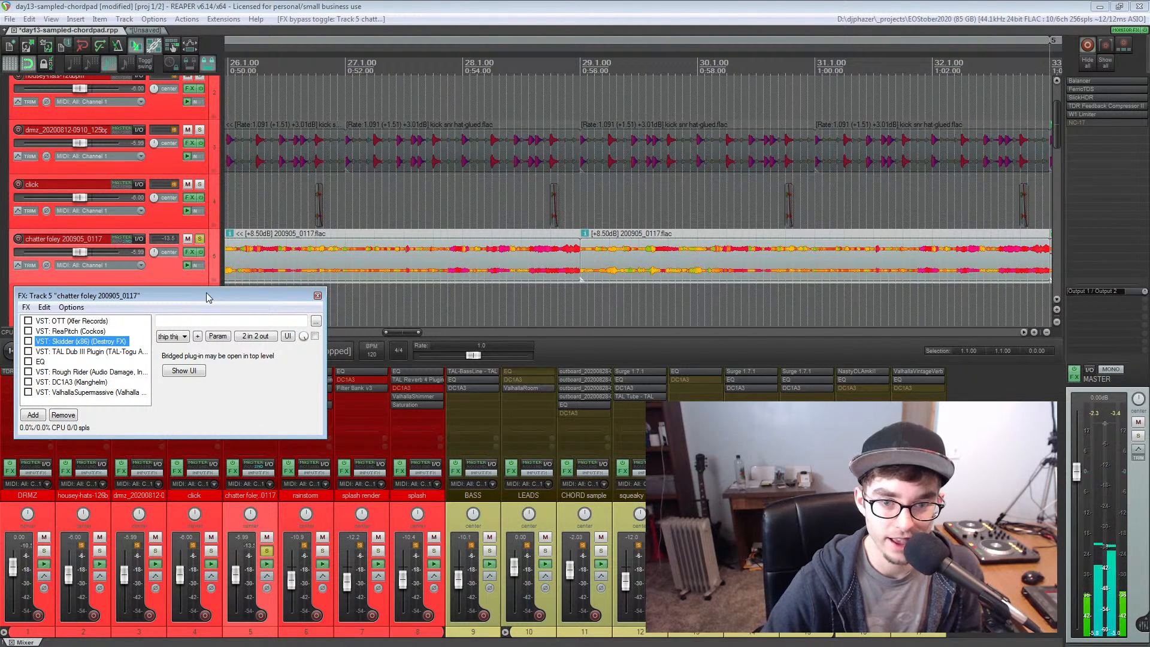
drag(206, 292, 204, 295)
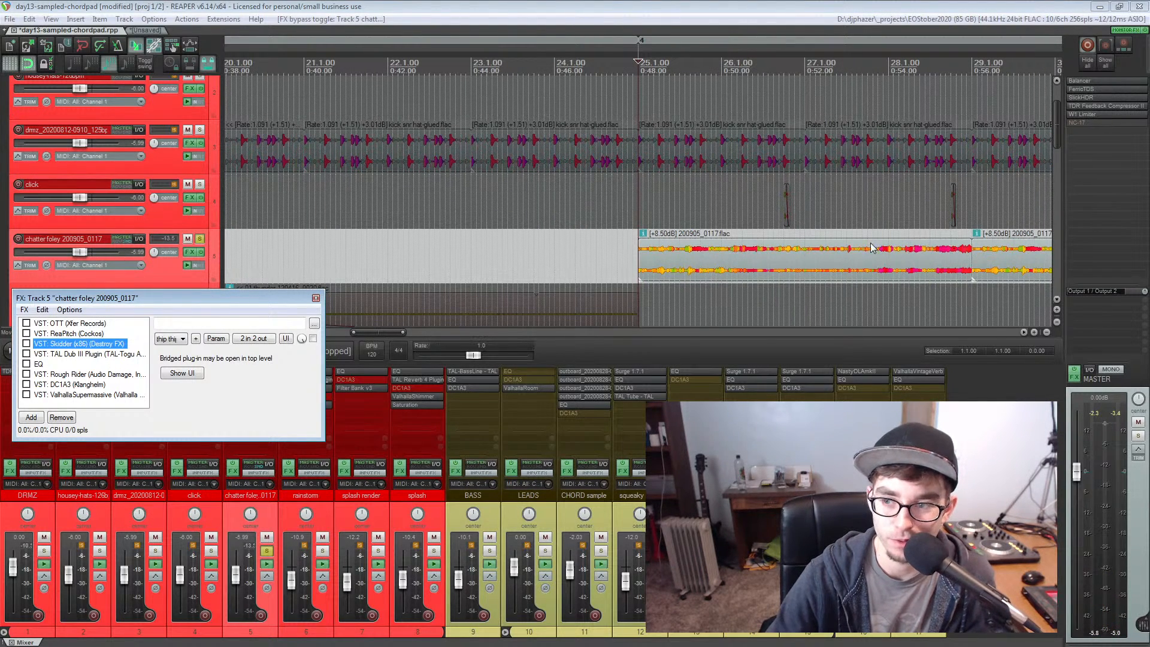
click(638, 263)
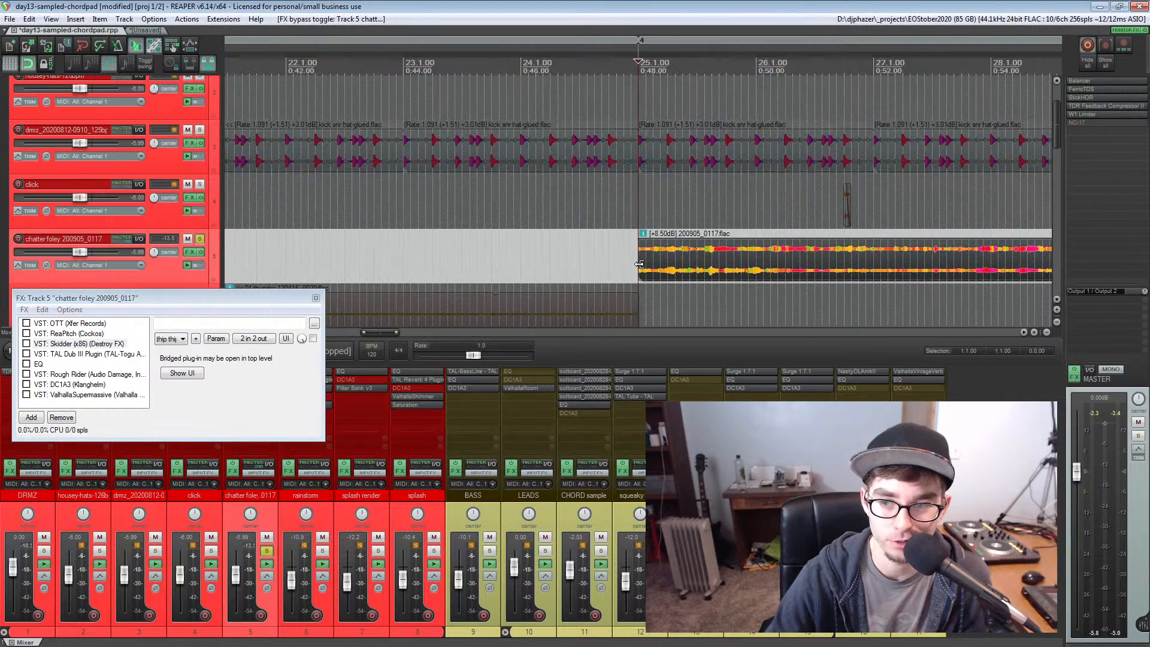
scroll(639, 263, up, 3)
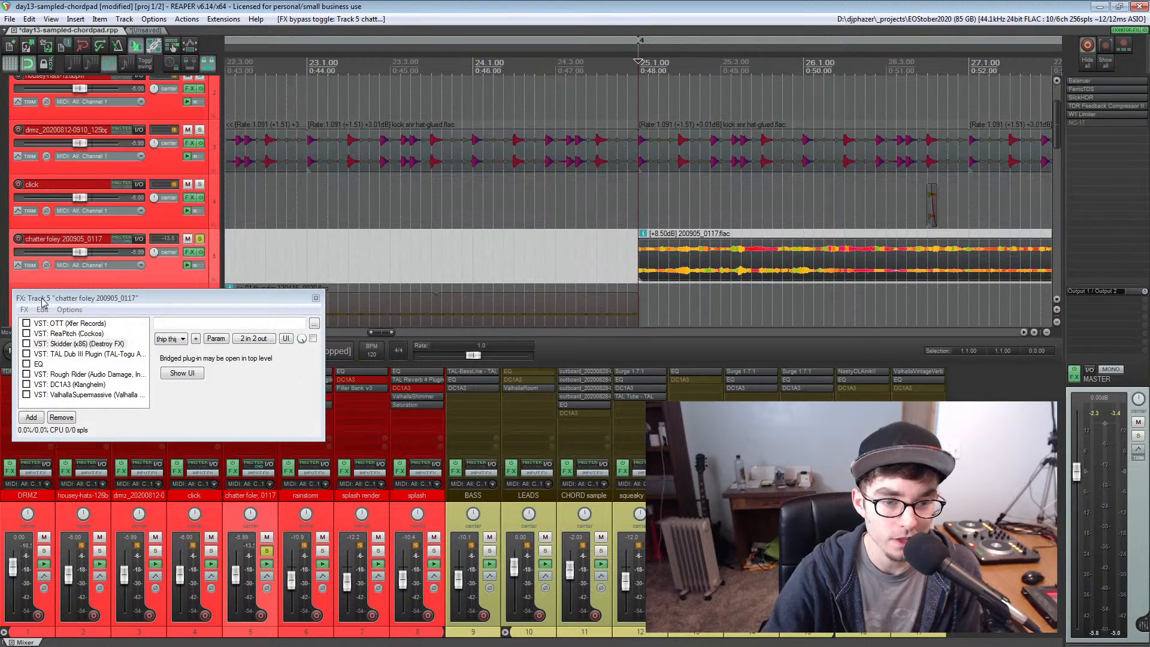
Play the chatter foley with and without OTT, leave OTT enabled, and display its settings
drag(42, 298, 39, 294)
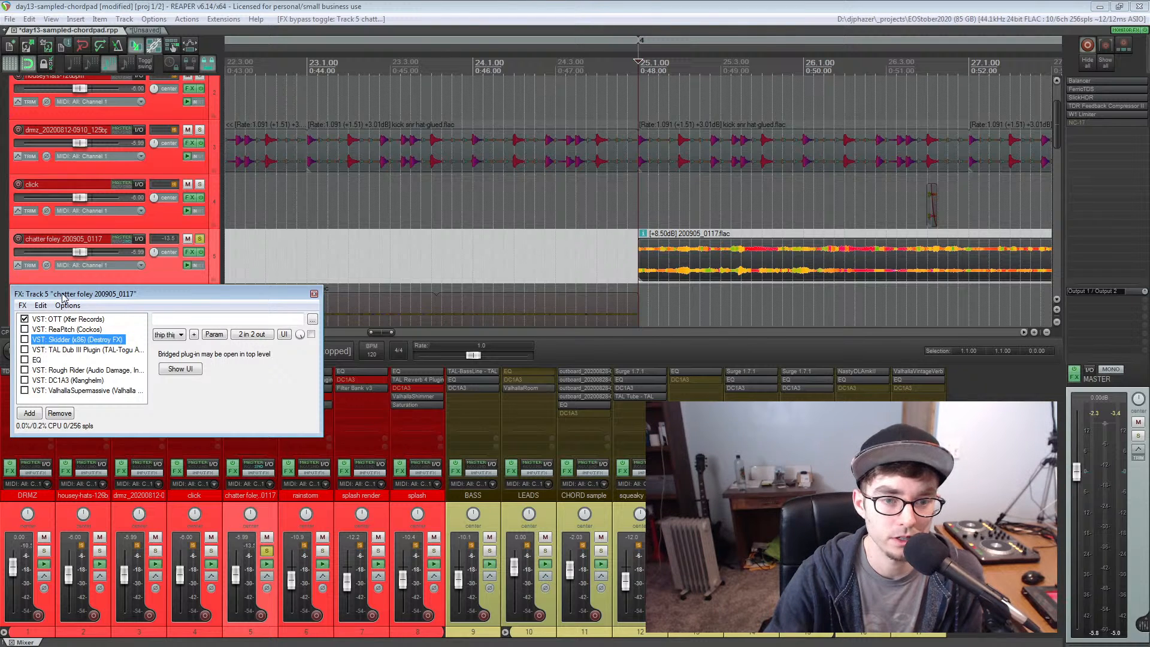
key(space)
click(24, 319)
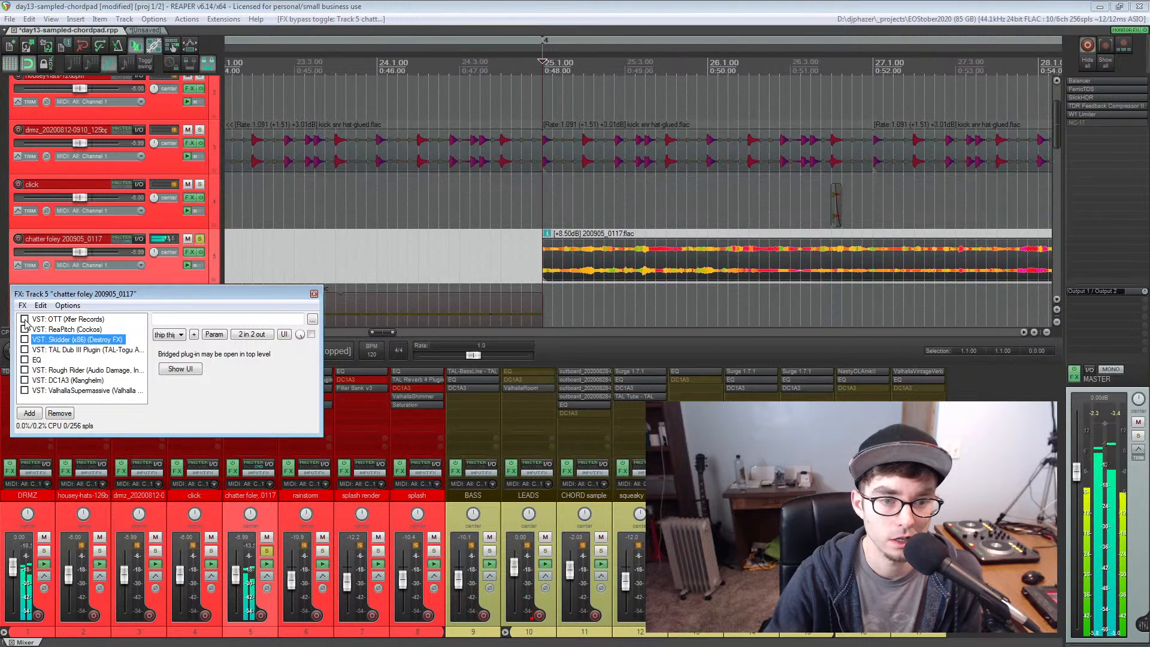
click(24, 319)
click(39, 319)
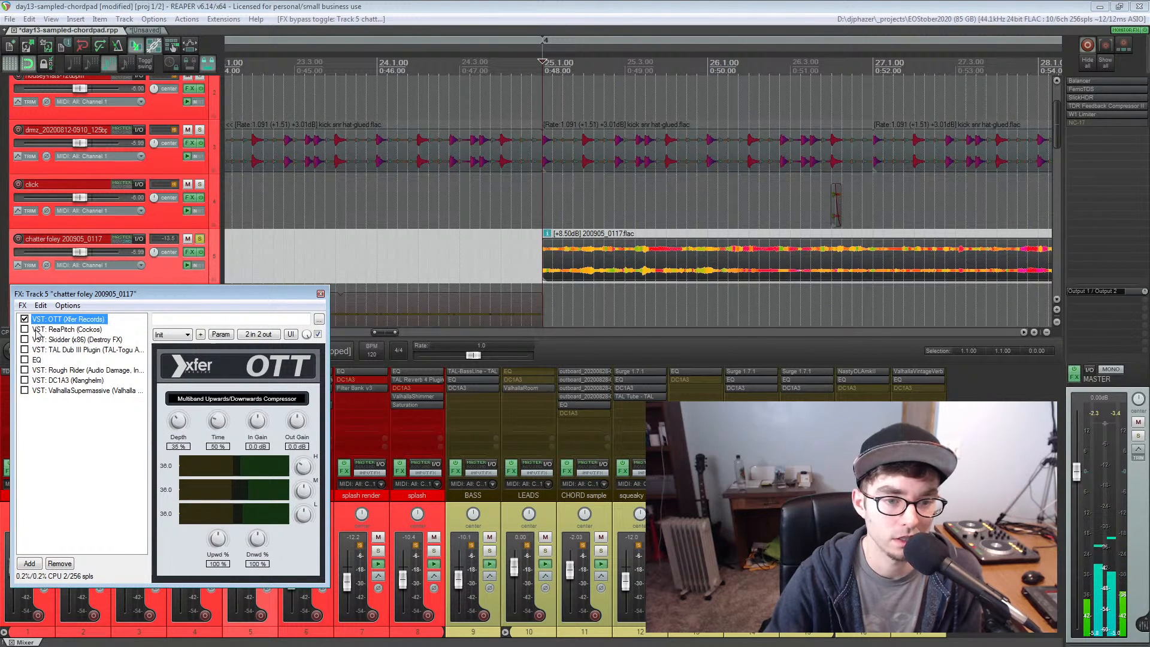
Enable ReaPitch on the chatter foley track and compare the settings of its two pitch shifters
click(34, 330)
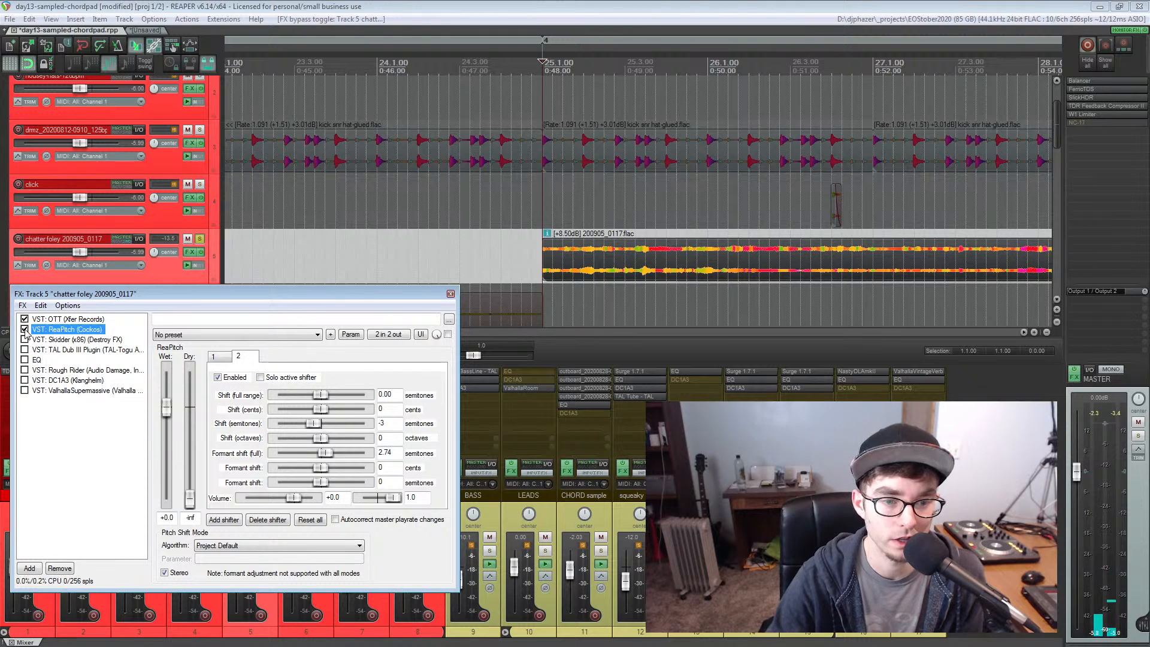
click(25, 329)
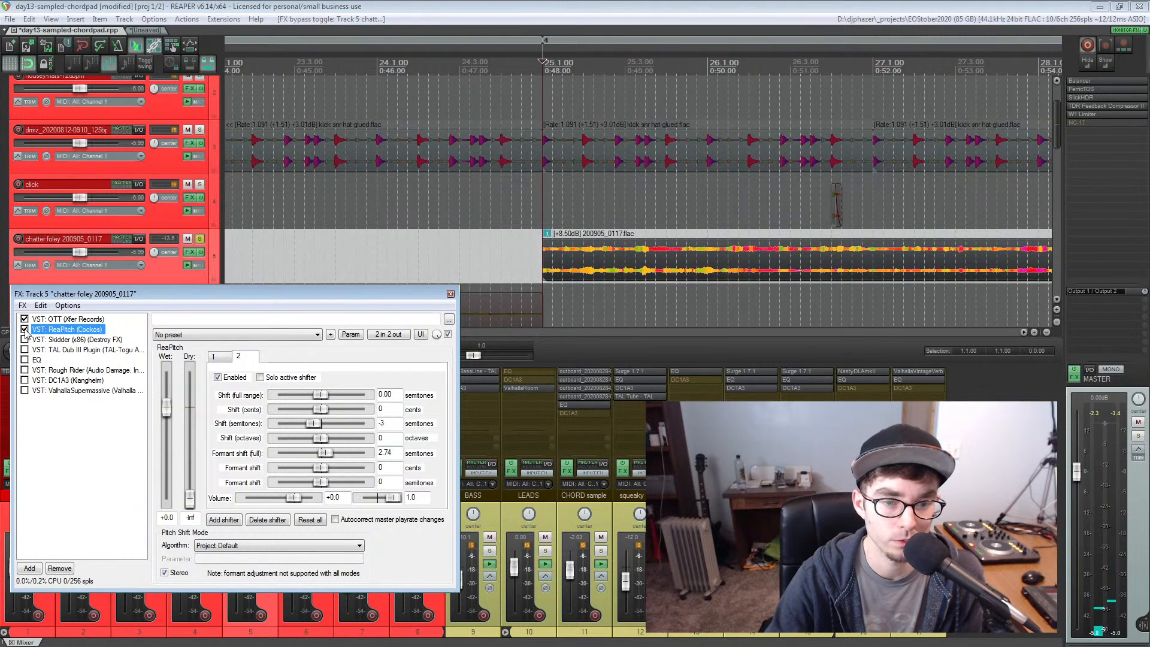
click(223, 358)
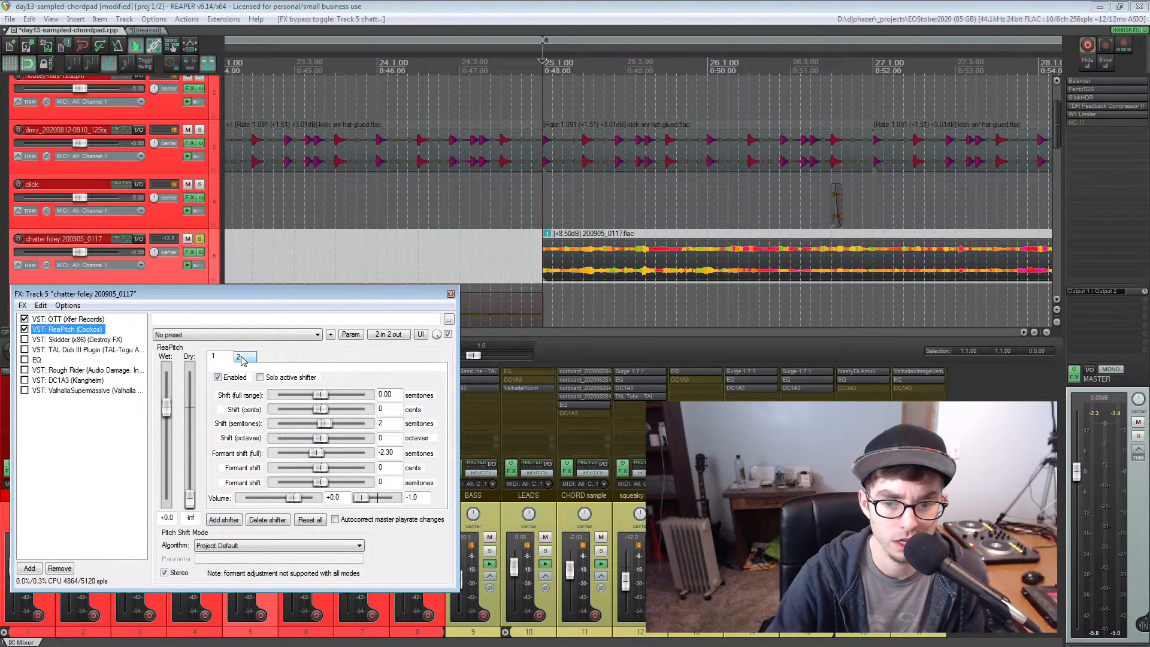
click(241, 358)
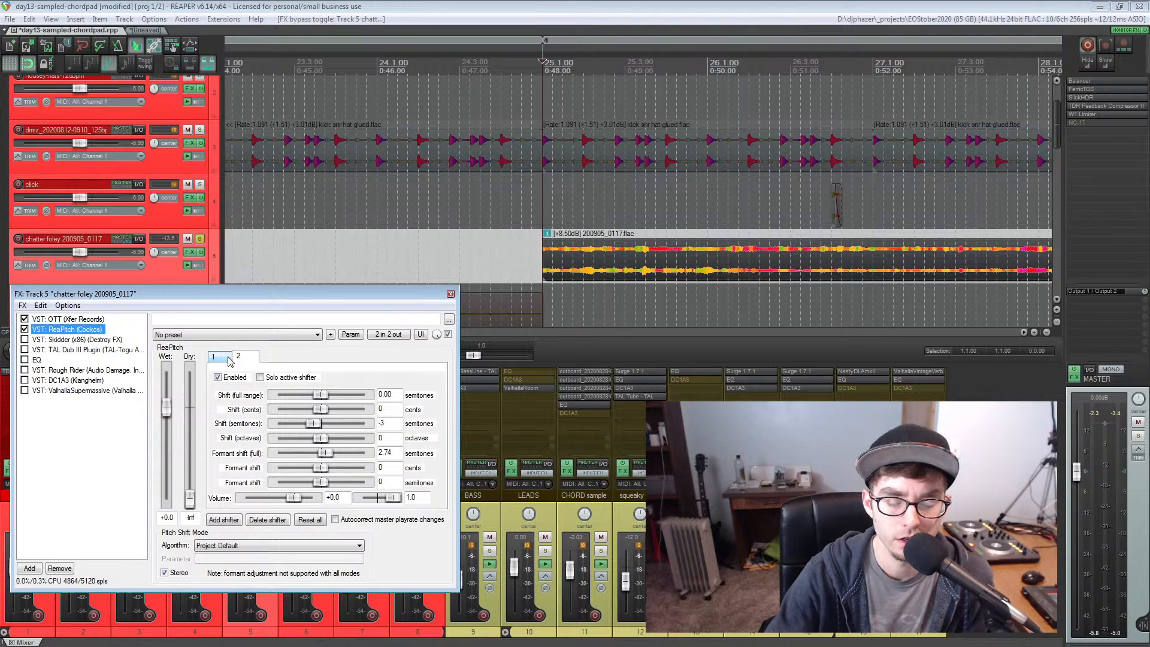
click(229, 359)
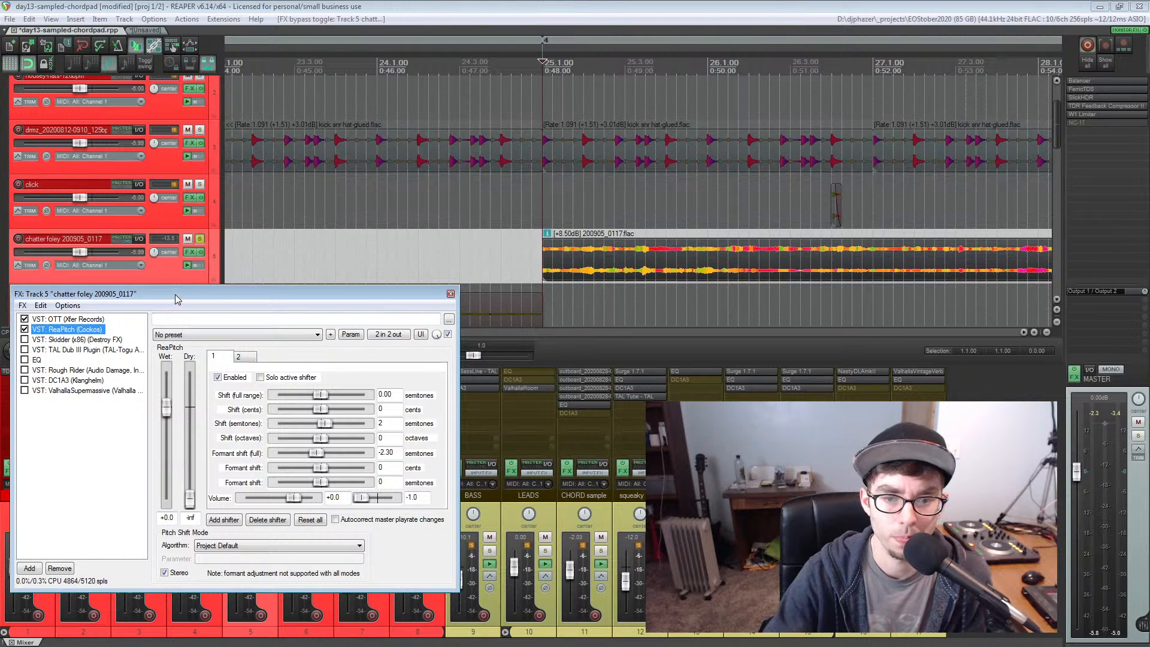
Play the chatter foley with OTT and ReaPitch, enable Skidder during playback, and display its settings
drag(175, 296, 177, 297)
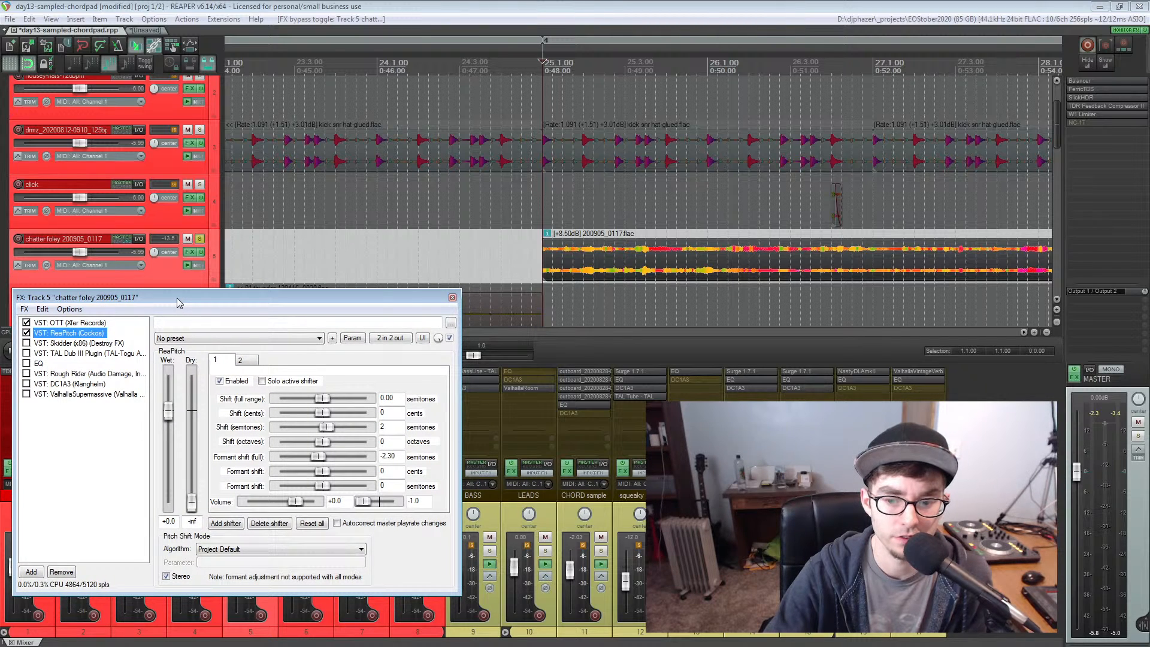
key(space)
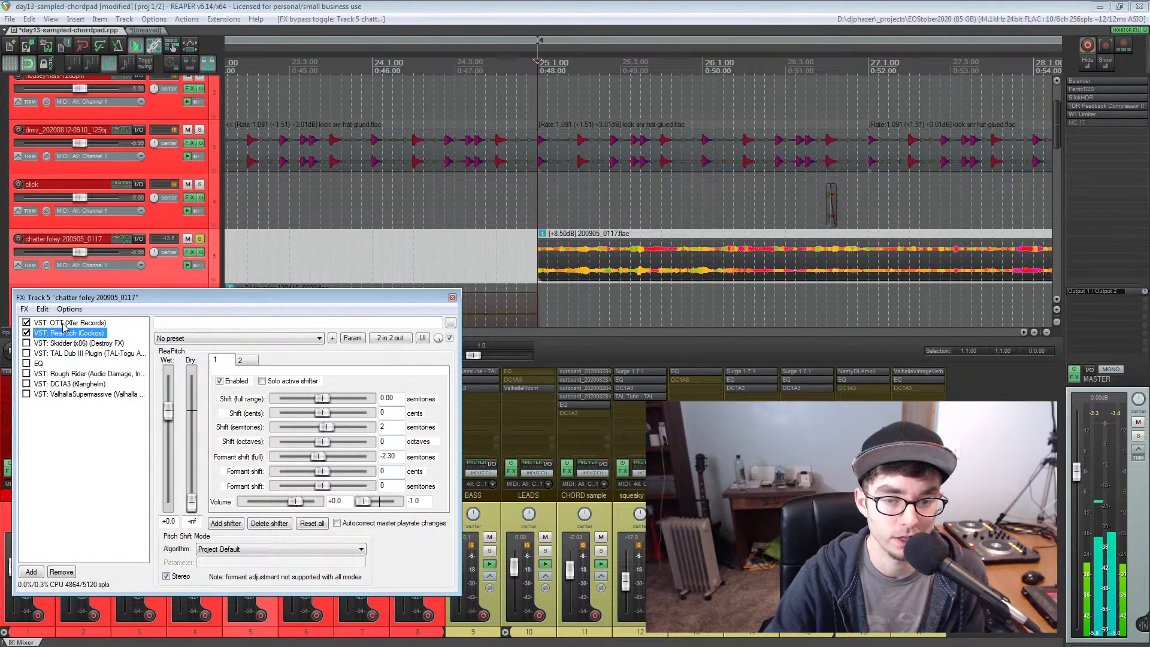
click(26, 342)
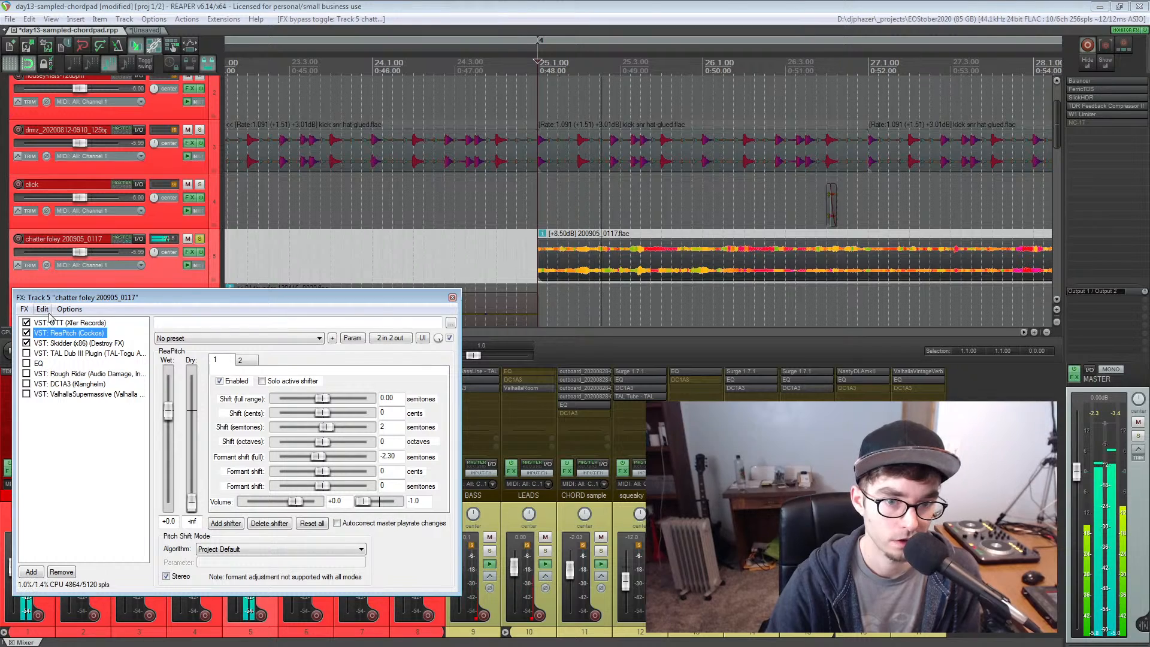
click(78, 342)
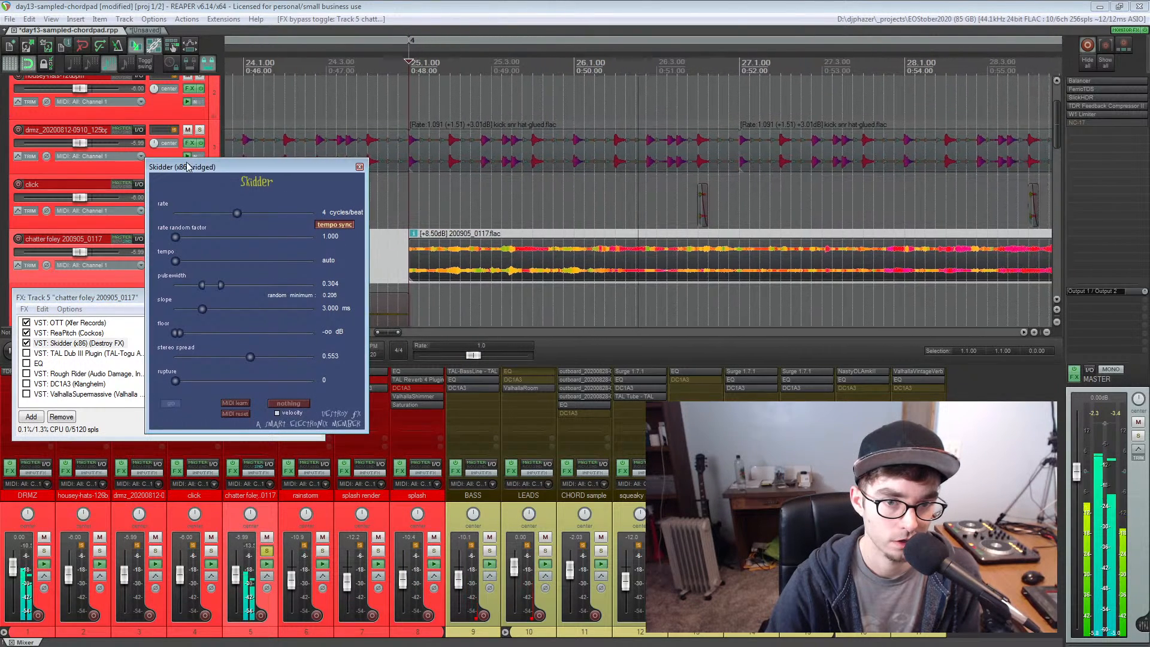
drag(188, 166, 114, 258)
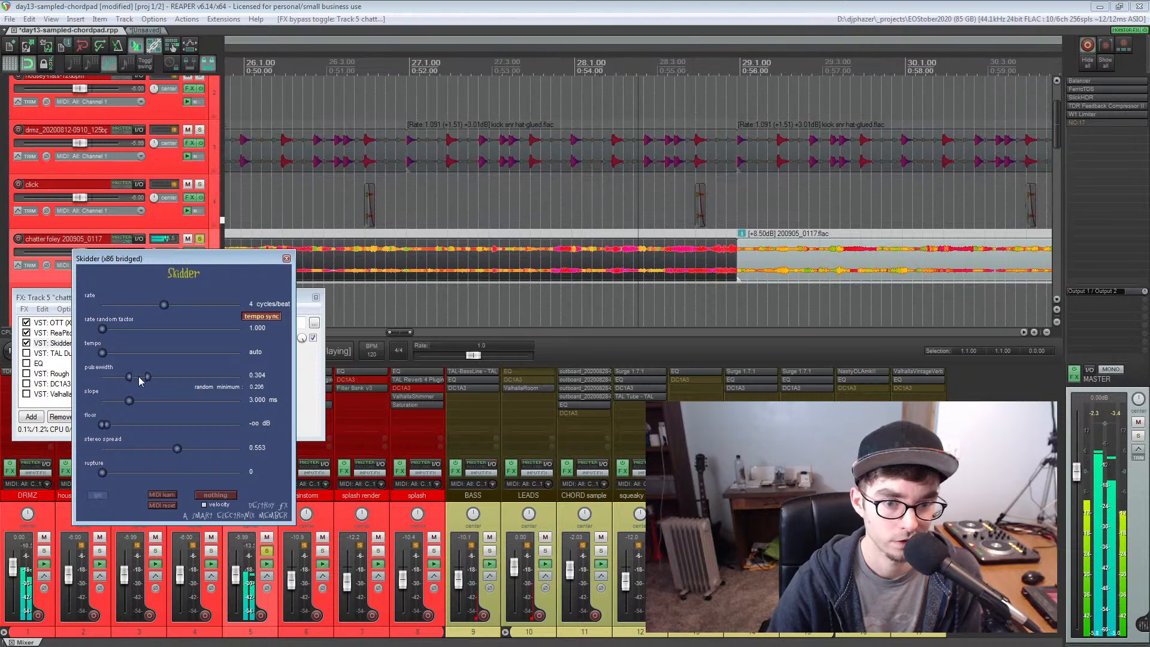
Set Skidder's pulsewidth to about 0.300 on the chatter foley and close its interface
mouse_move(138, 376)
mouse_down()
mouse_move(207, 375)
mouse_move(136, 372)
mouse_up()
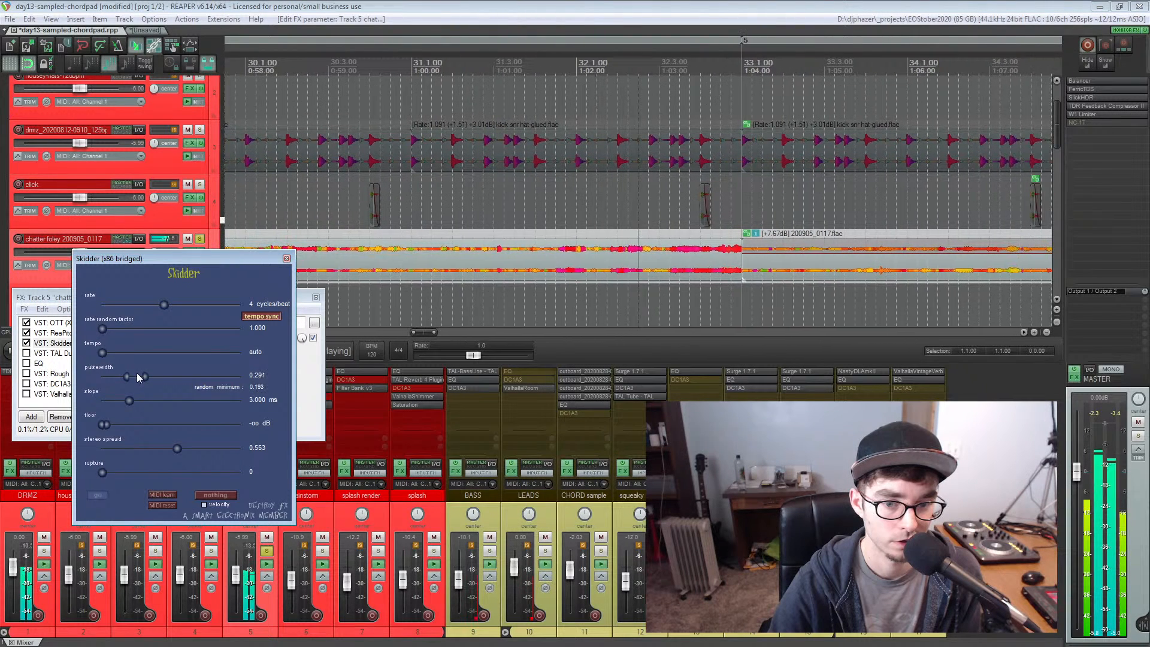
click(286, 258)
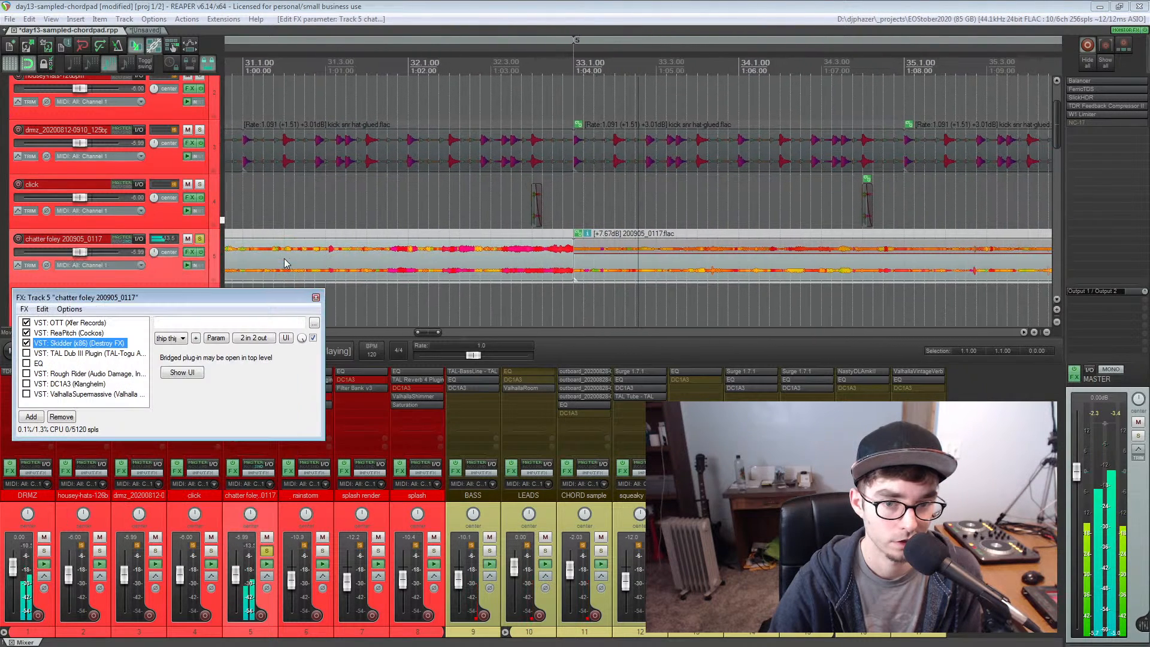
key(space)
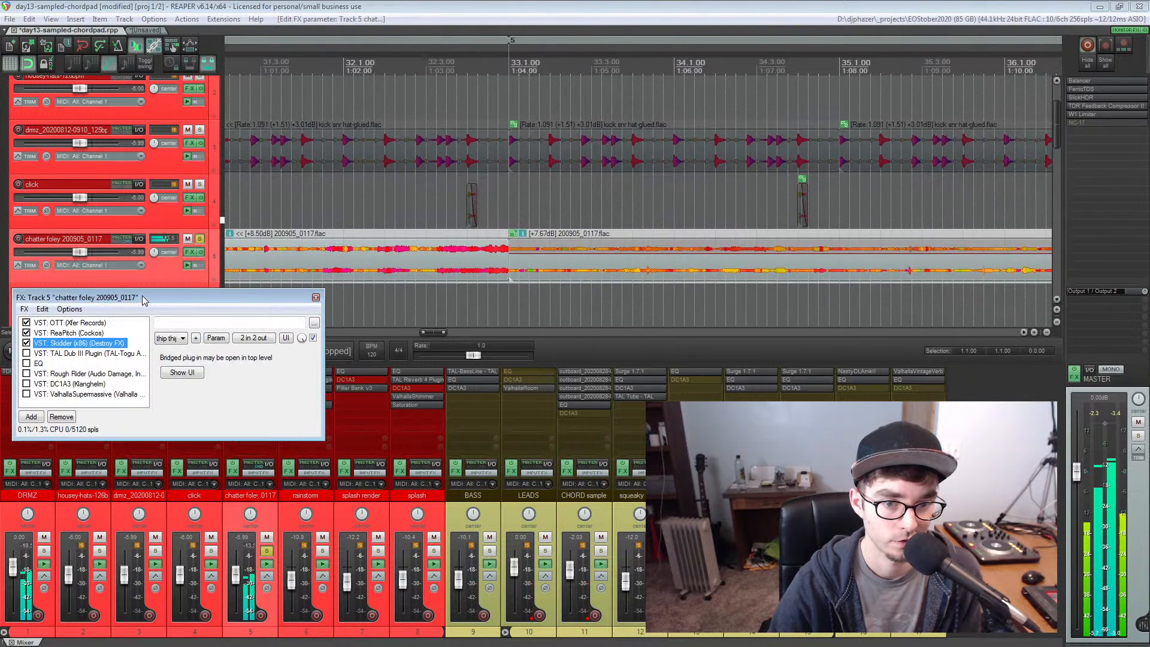
click(182, 372)
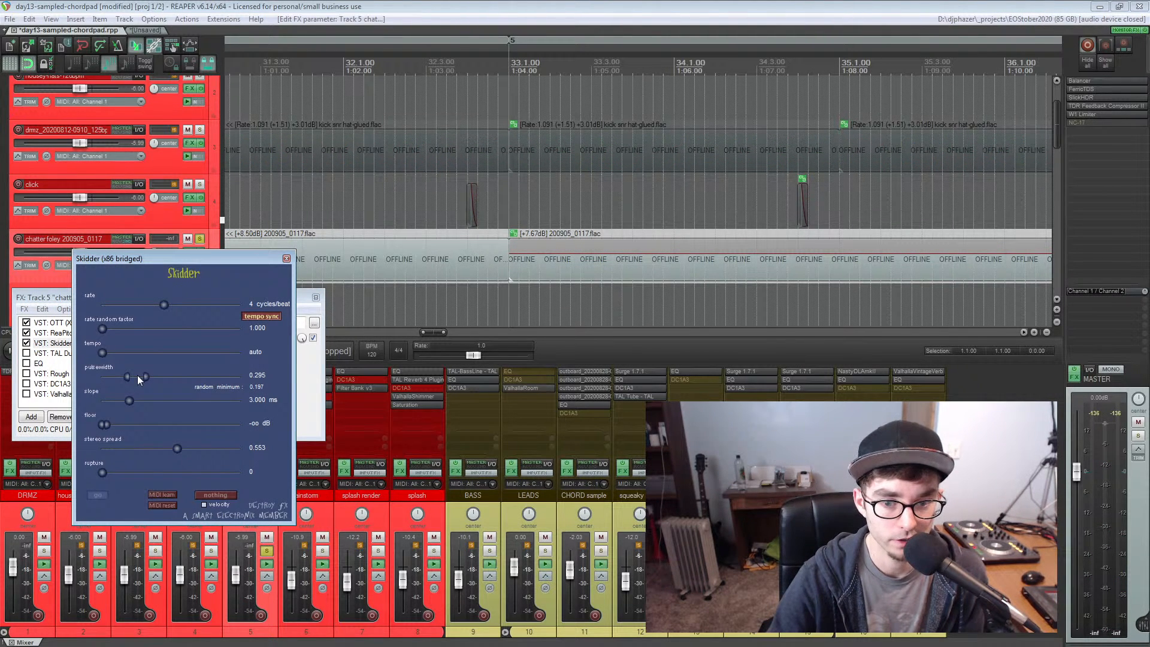
click(286, 258)
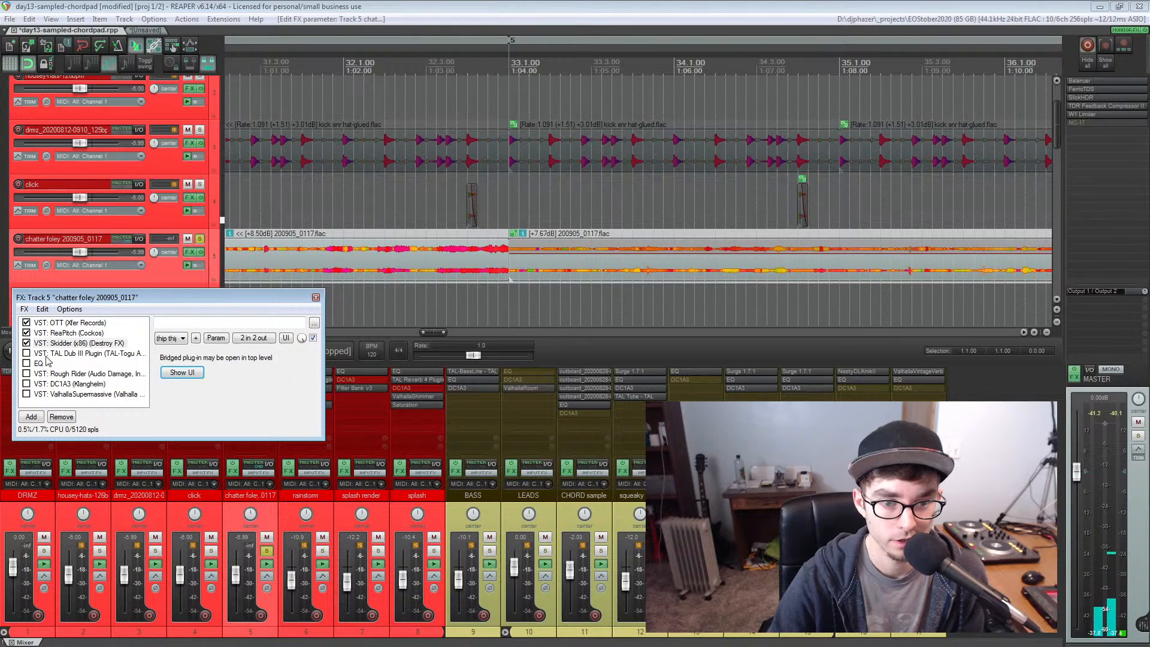
Enable TAL Dub III and EQ on the chatter foley, listening in between, and display the EQ curve
click(27, 353)
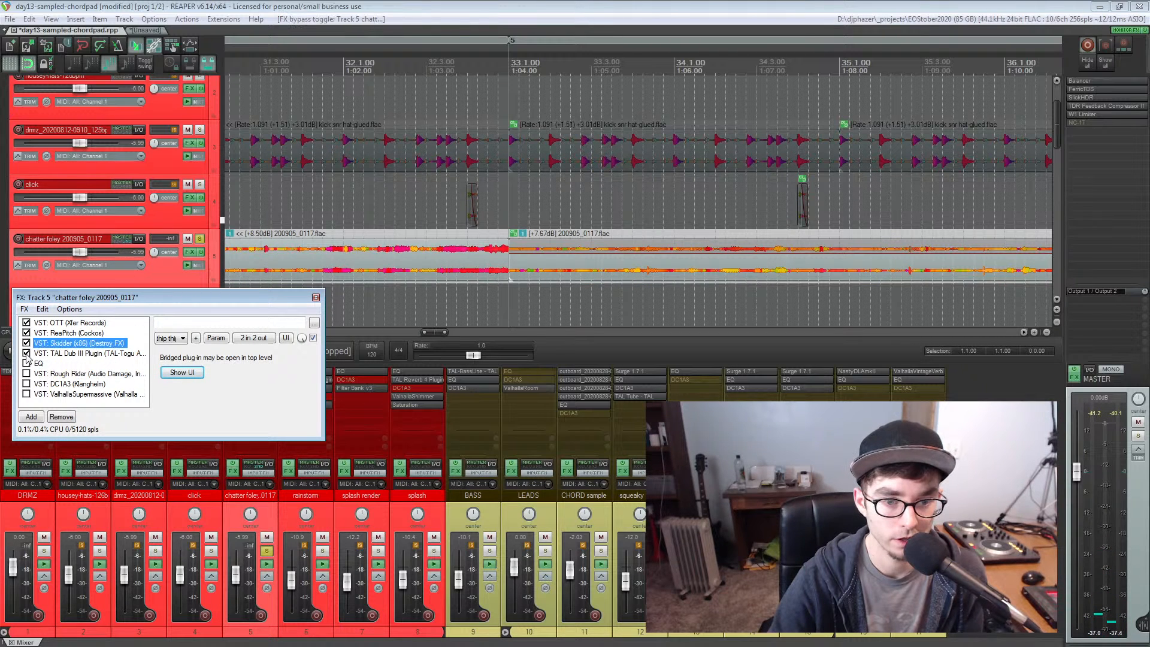
key(space)
key(space)
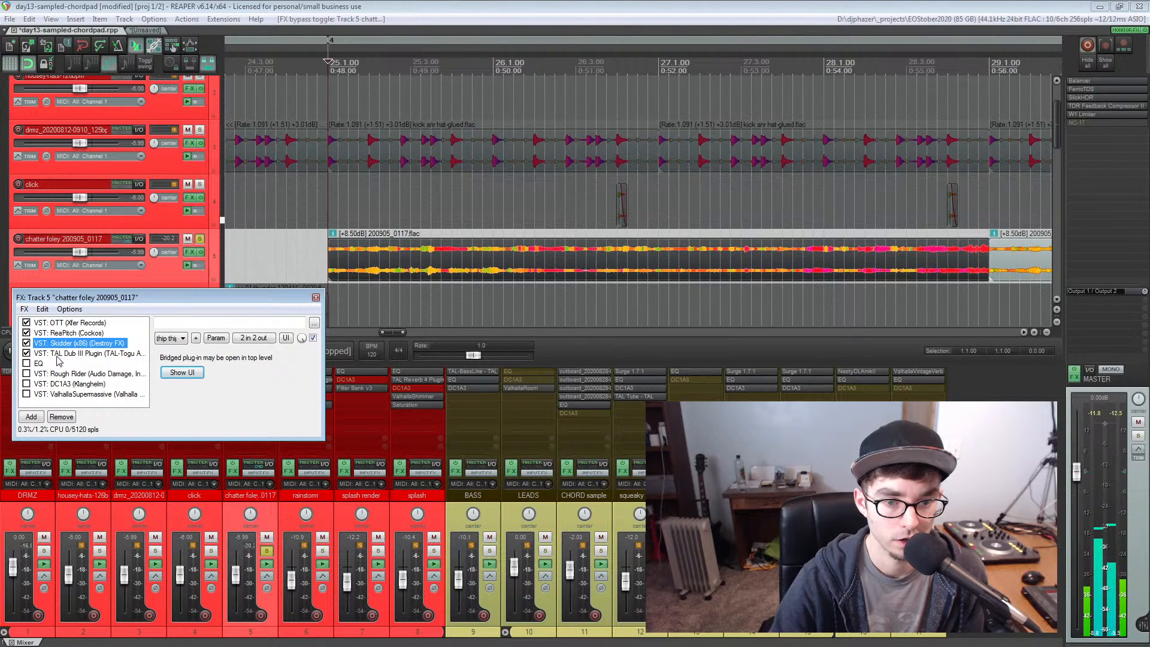
click(27, 364)
click(33, 364)
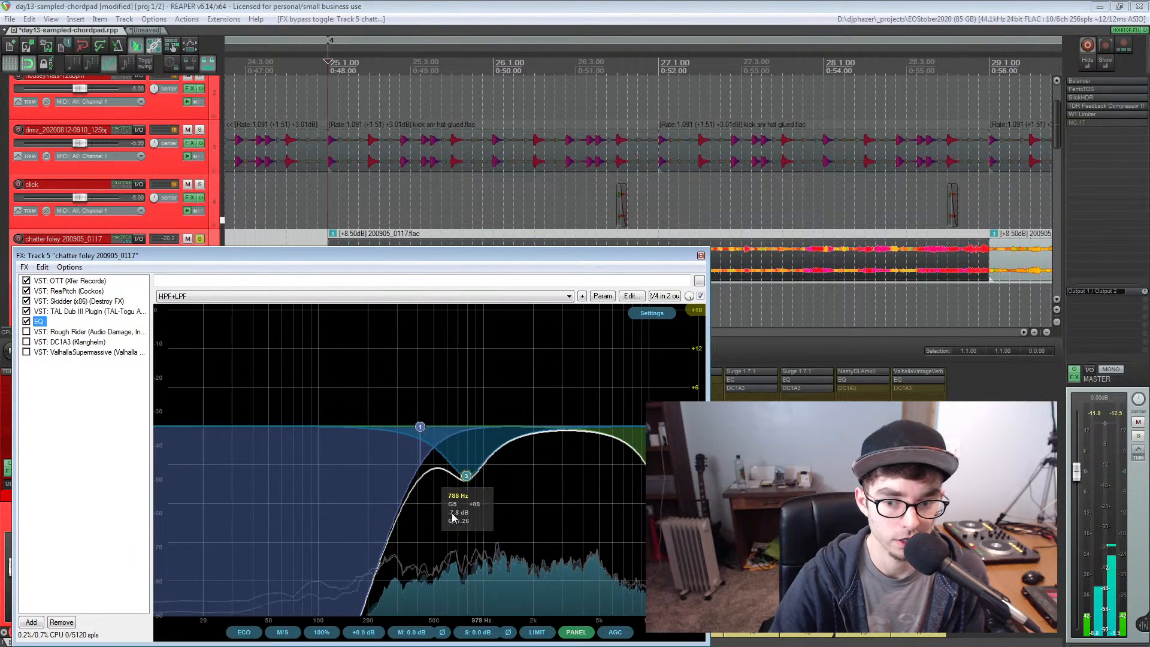
Enable the Rough Rider compressor and DC1A3 on the chatter foley, playing the track and displaying each effect's settings
click(46, 332)
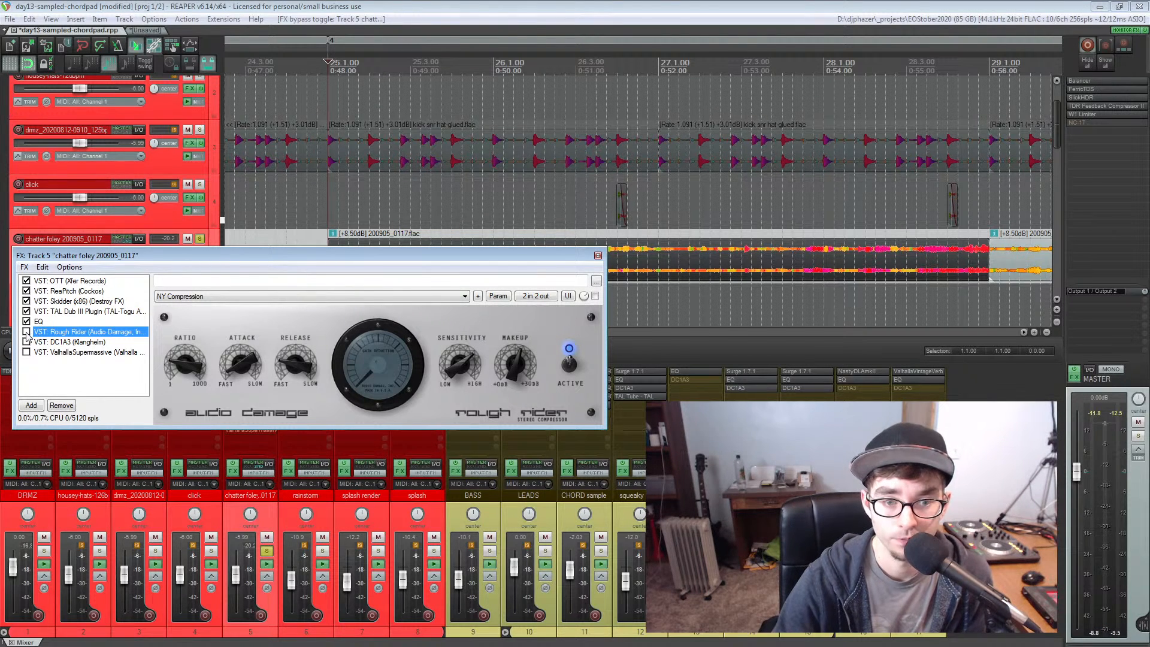
key(space)
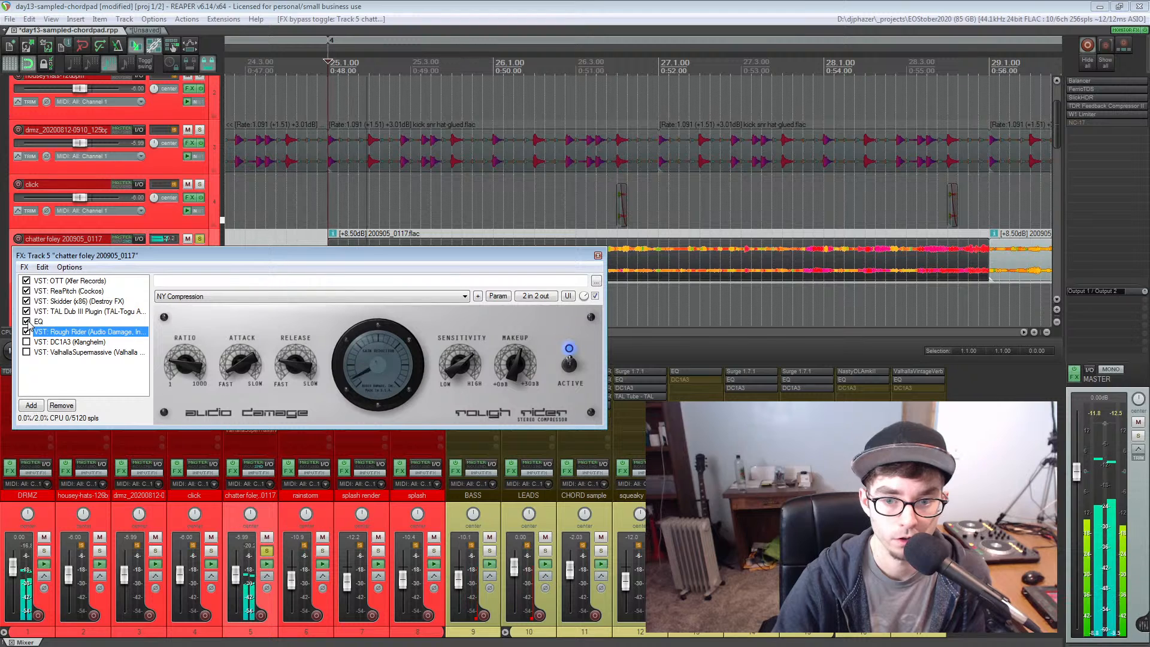
click(40, 342)
click(27, 342)
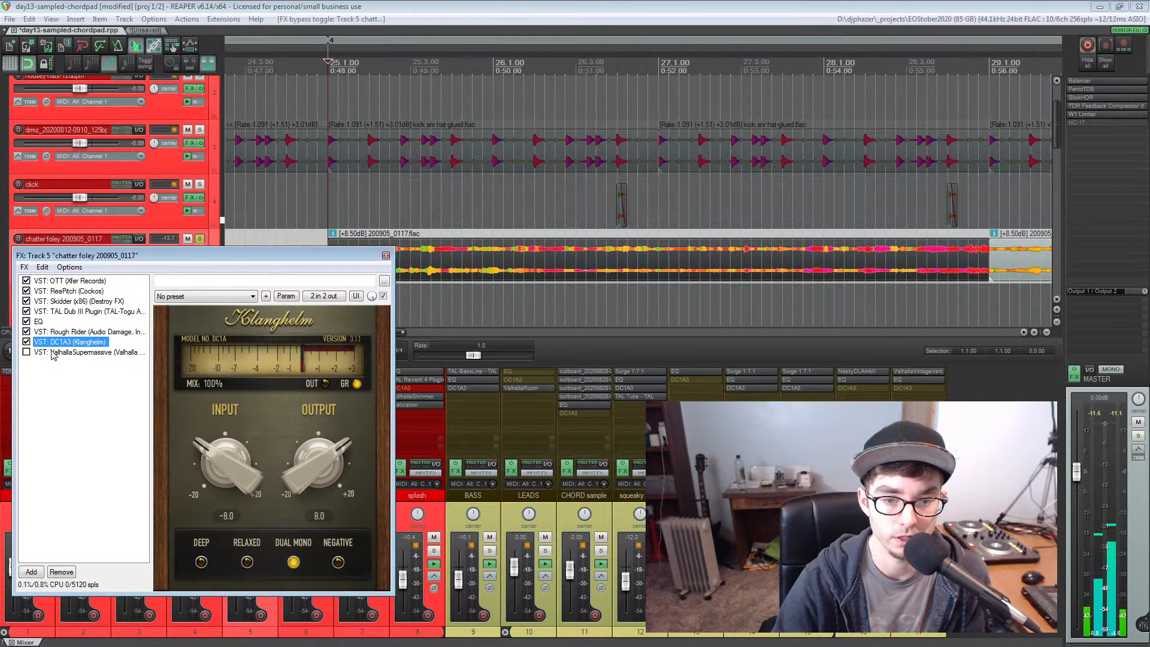
Enable ValhallaSupermassive, listen to the chatter foley with its full effects chain, and close the chain
click(37, 353)
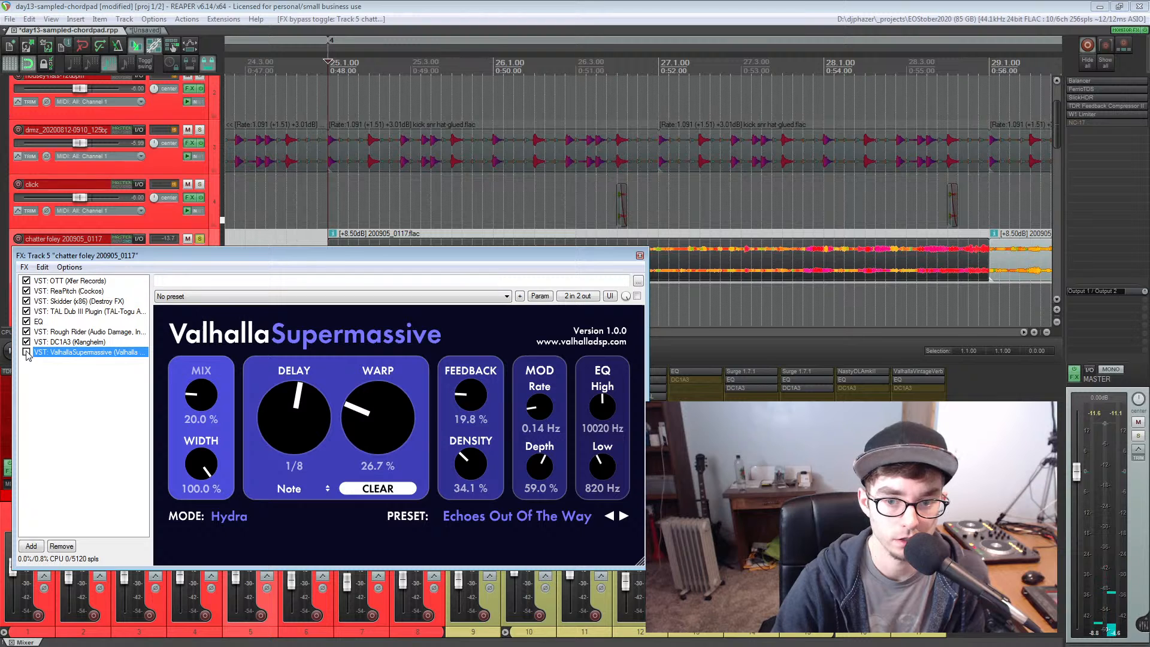
key(space)
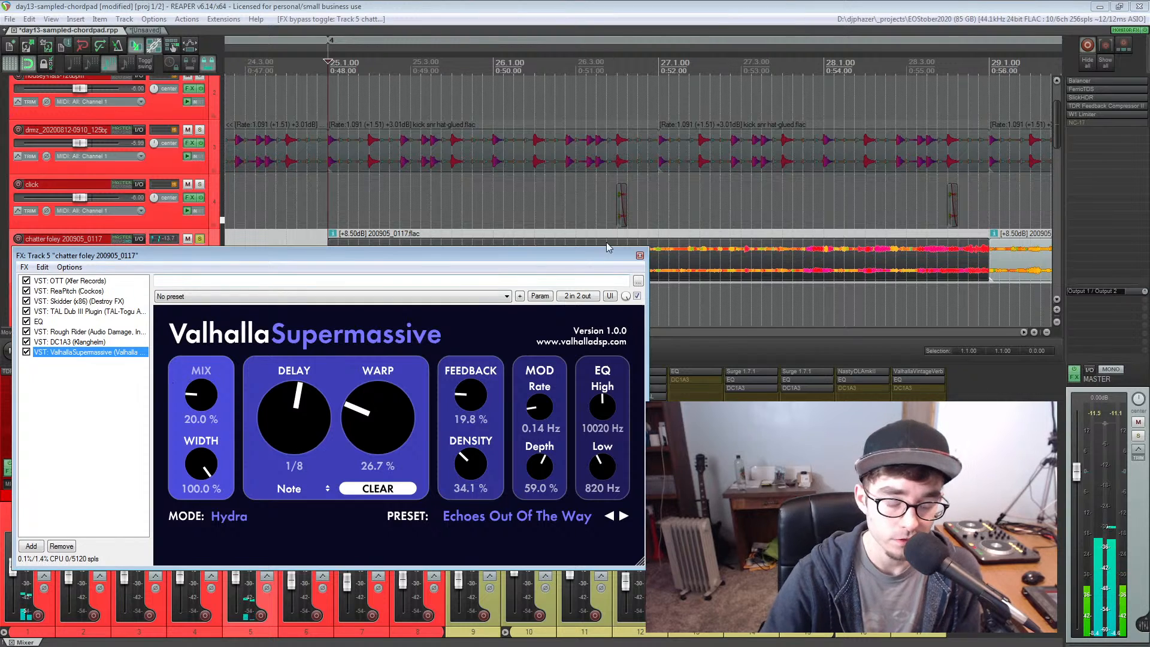
click(640, 256)
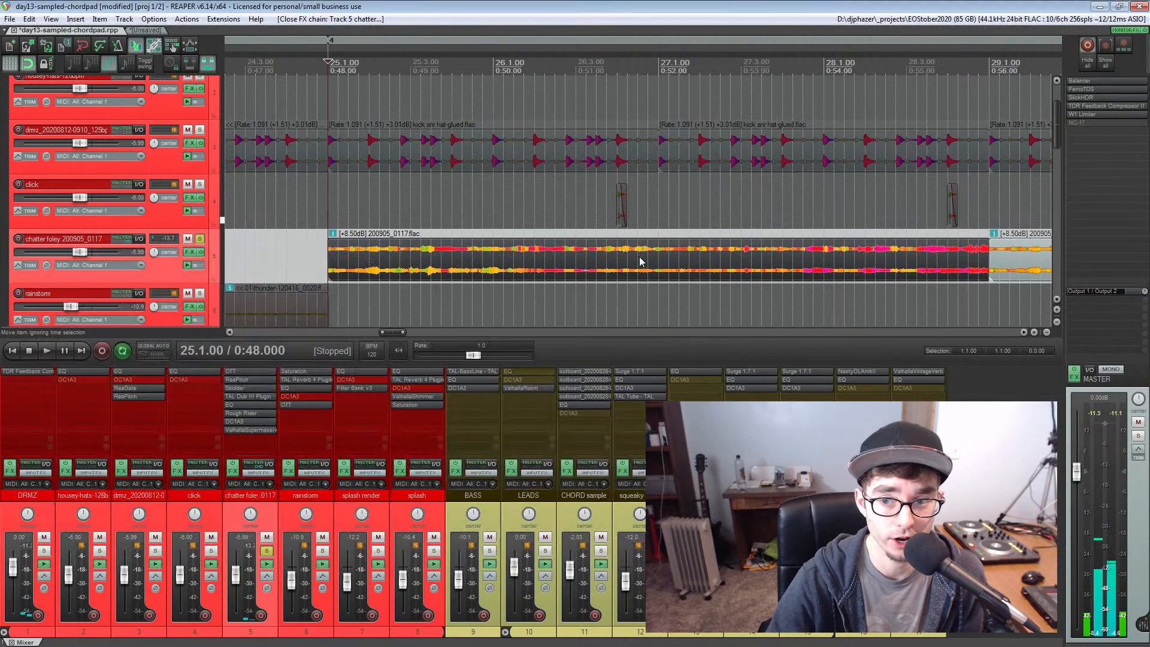
Place the edit cursor at bar 25, where the chatter foley begins, and examine its clips across the whole arrangement
click(318, 245)
click(327, 245)
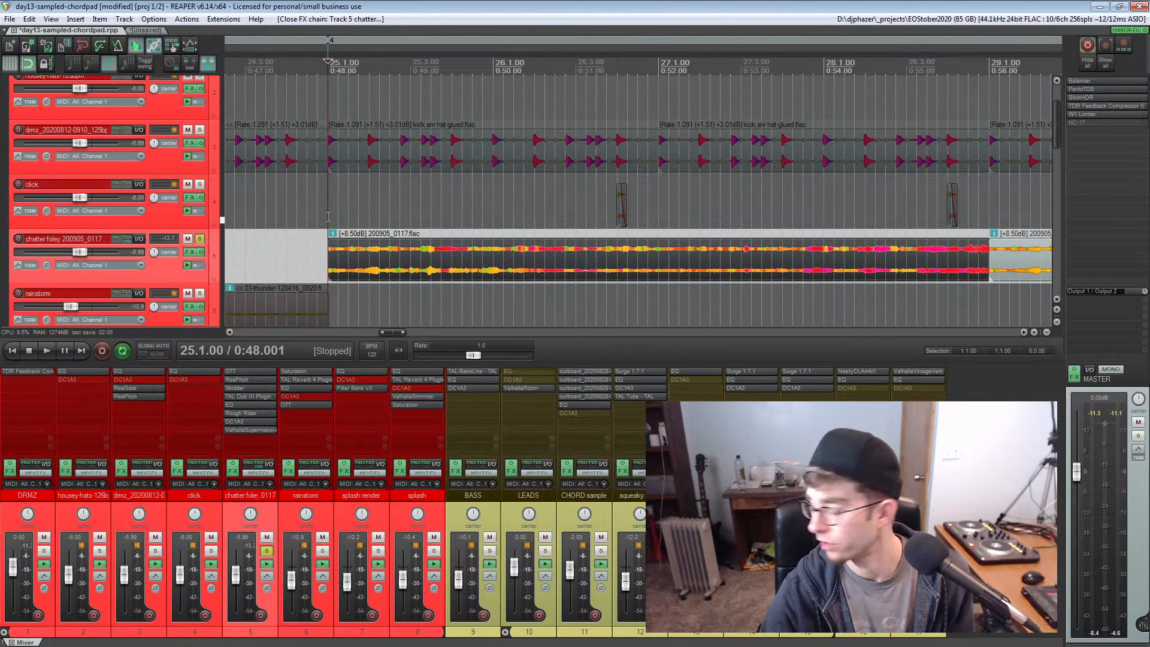
click(317, 250)
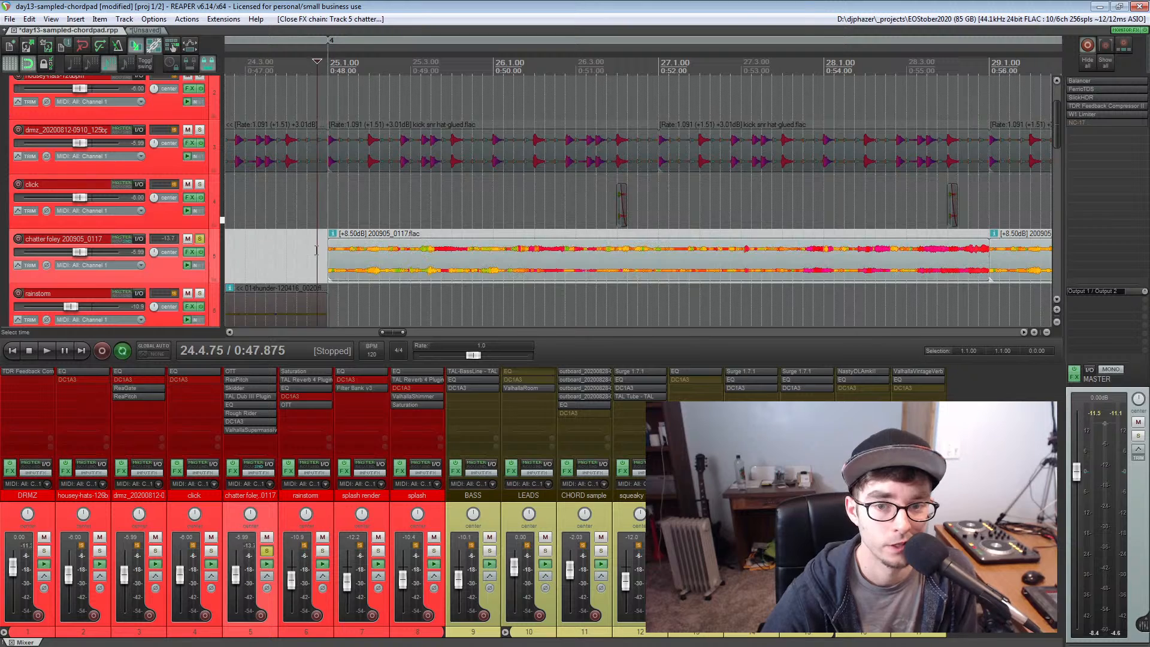
click(289, 251)
click(327, 206)
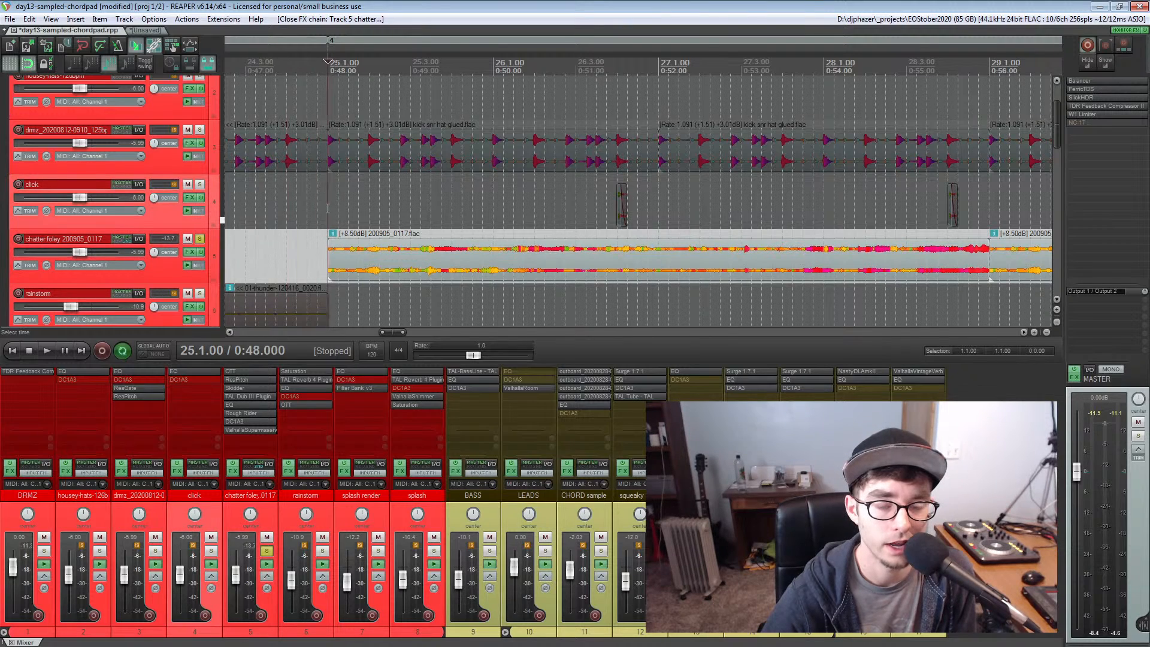
scroll(328, 208, down, 5)
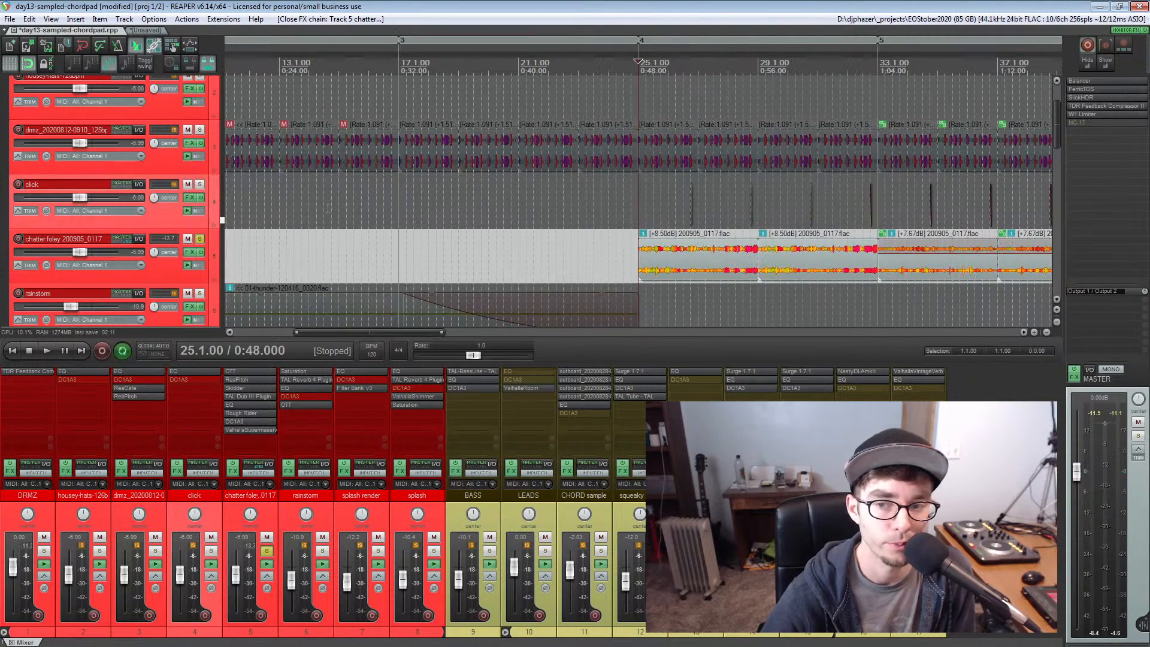
scroll(712, 247, down, 3)
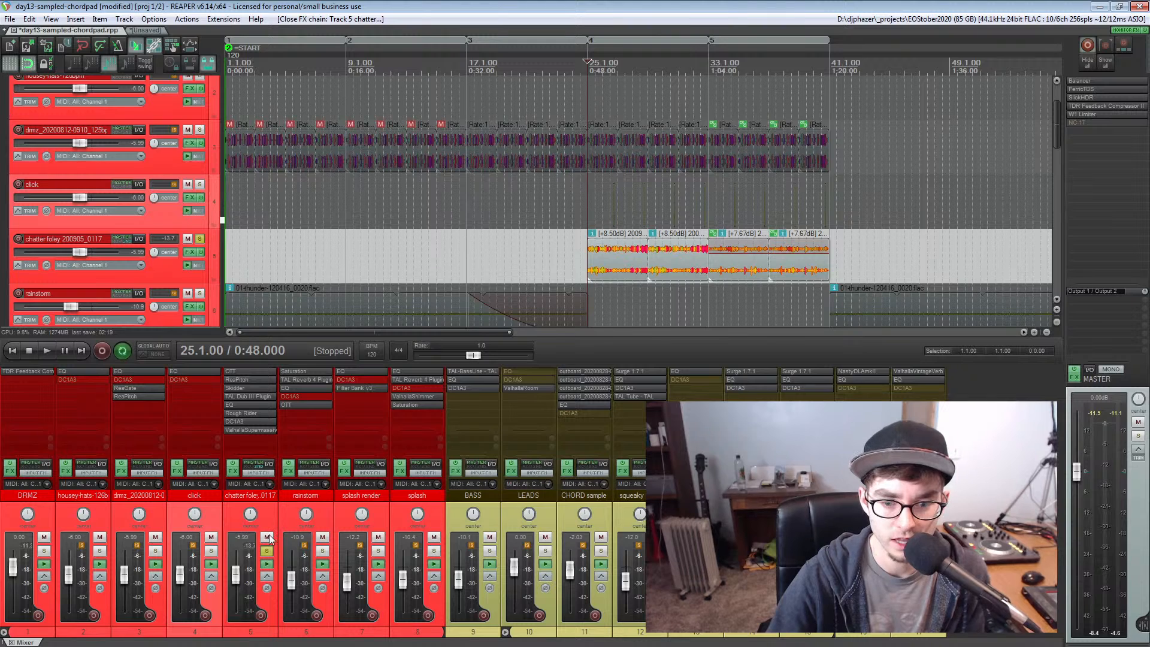
Set the volume of the first shifter in the chatter foley's ReaPitch to -6.0 and show the second shifter's settings
click(241, 385)
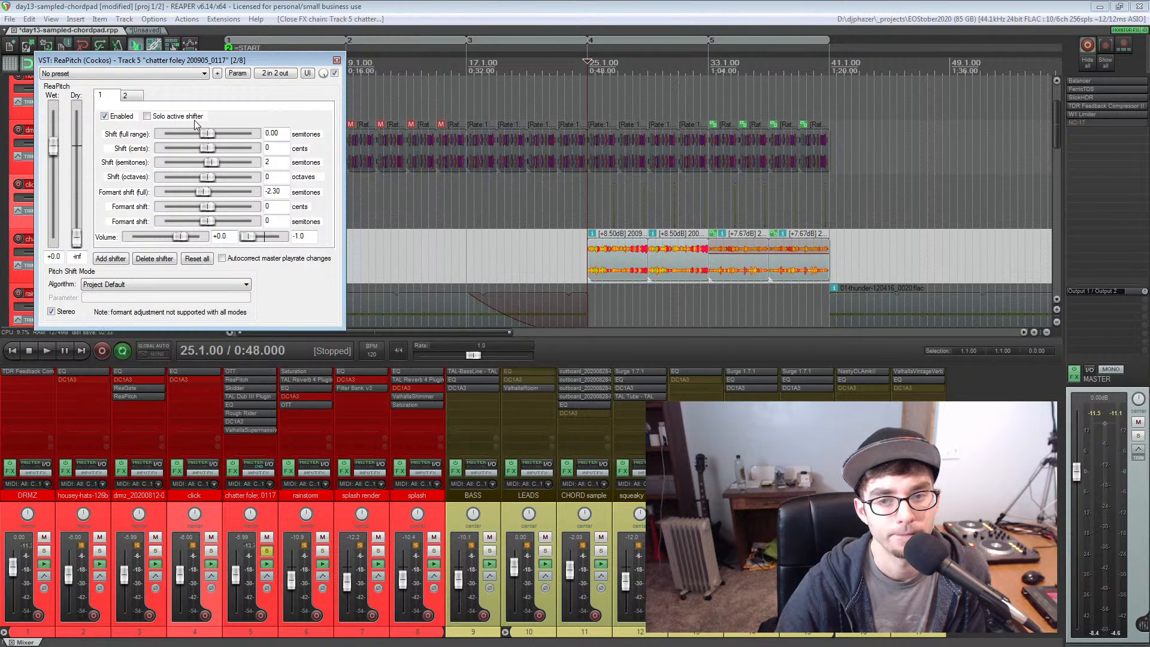
drag(150, 65, 151, 91)
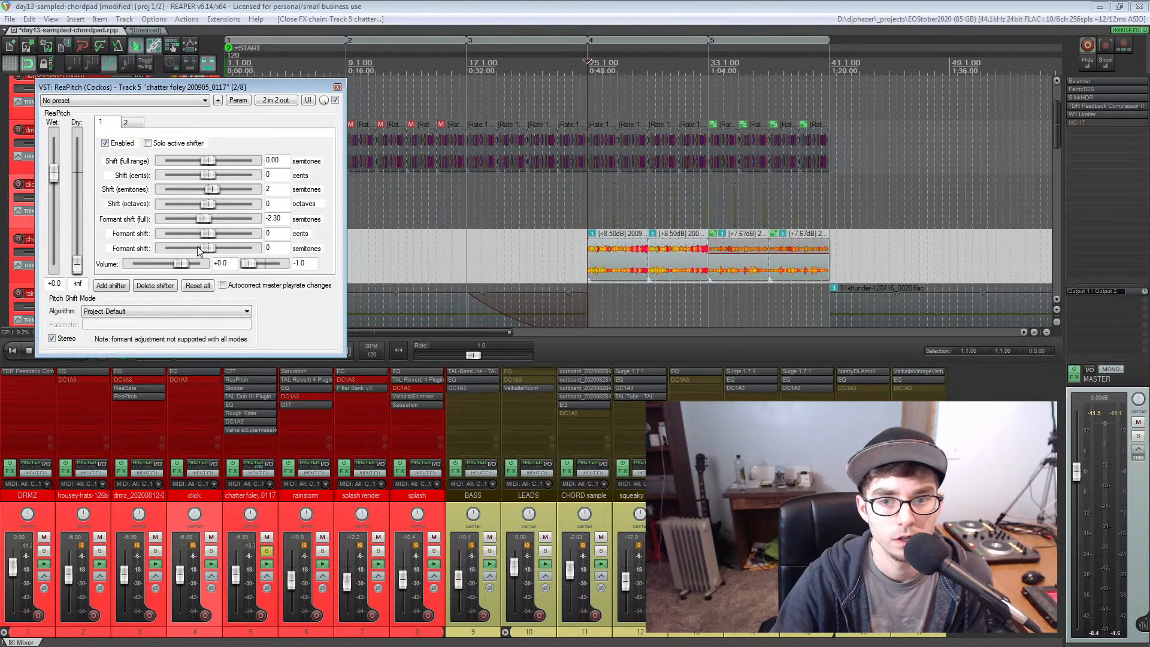
click(180, 266)
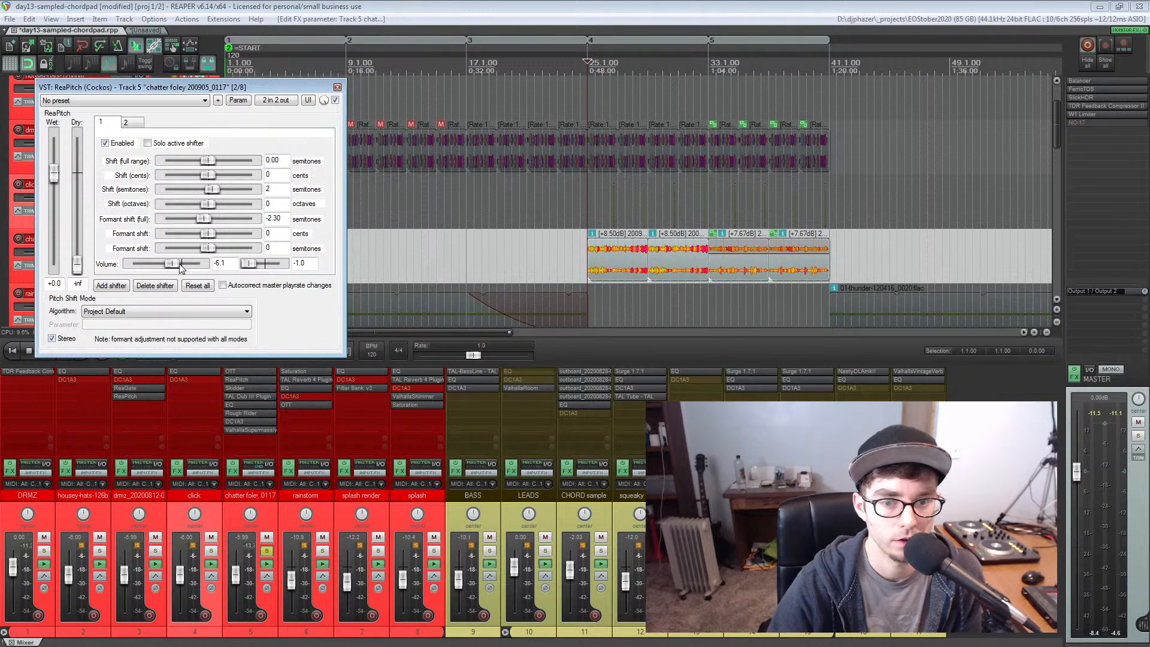
click(137, 124)
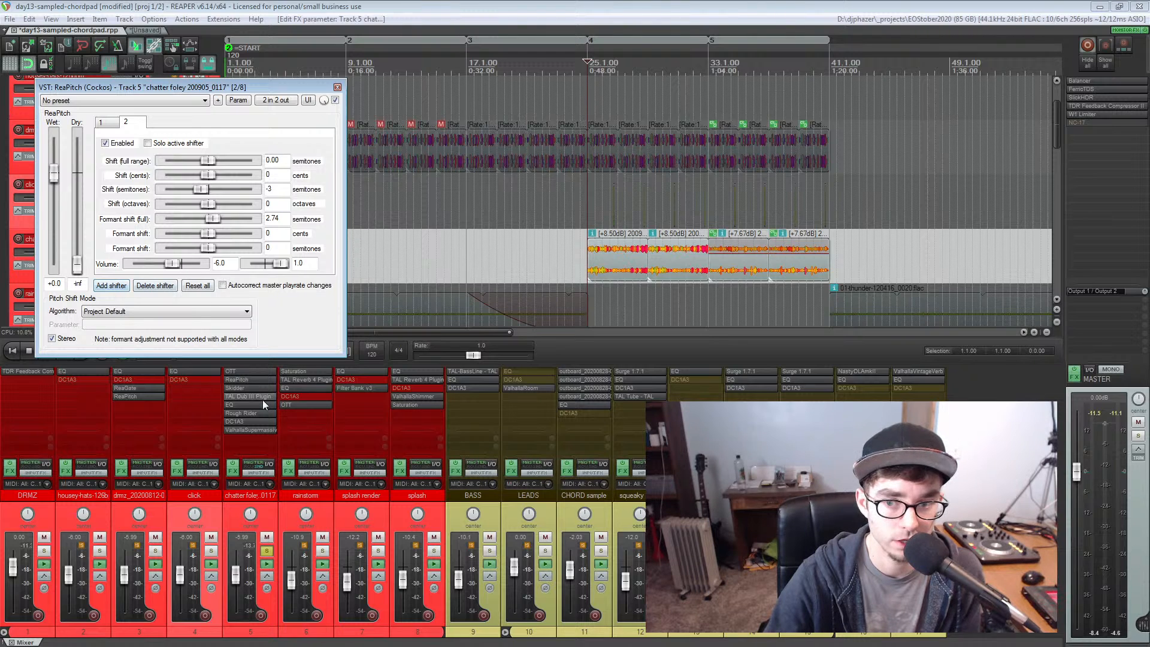
Add a third shifter to ReaPitch during playback and reset its pitch, formant, volume and pan values to zero
key(space)
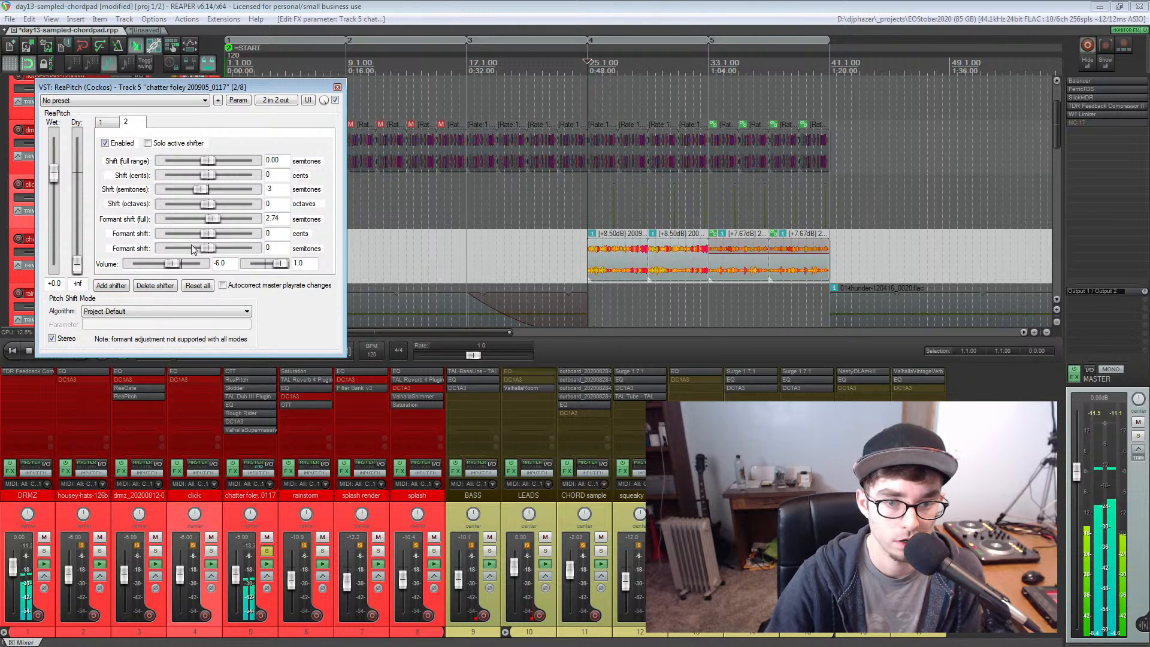
click(111, 286)
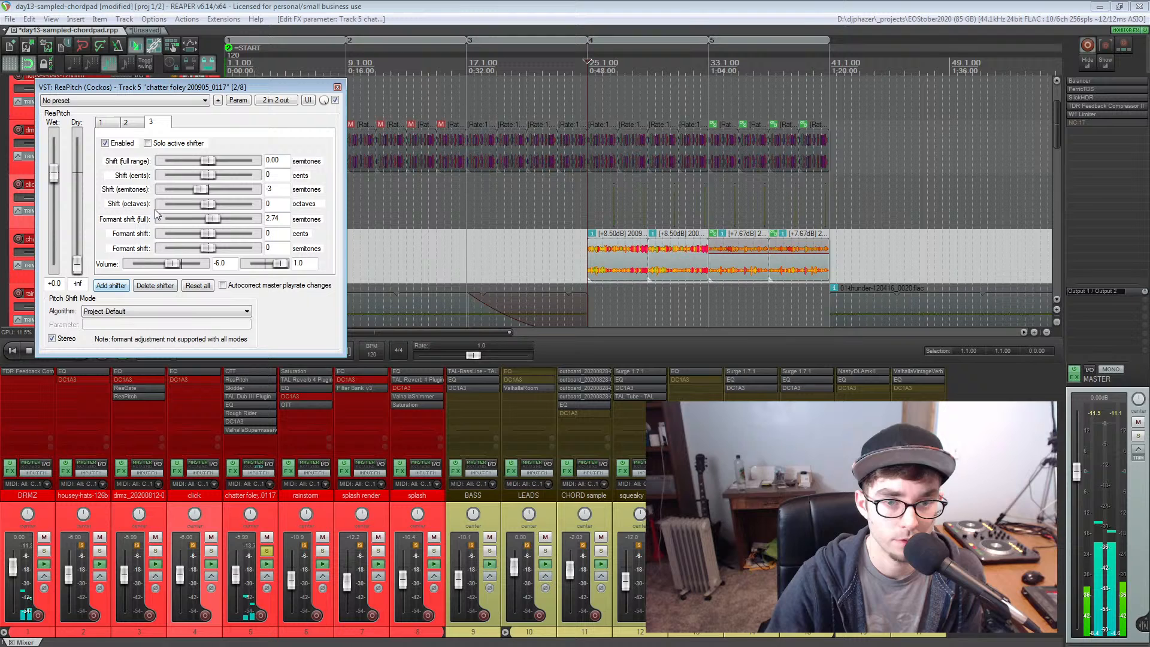
drag(178, 265, 175, 268)
double_click(175, 268)
double_click(279, 264)
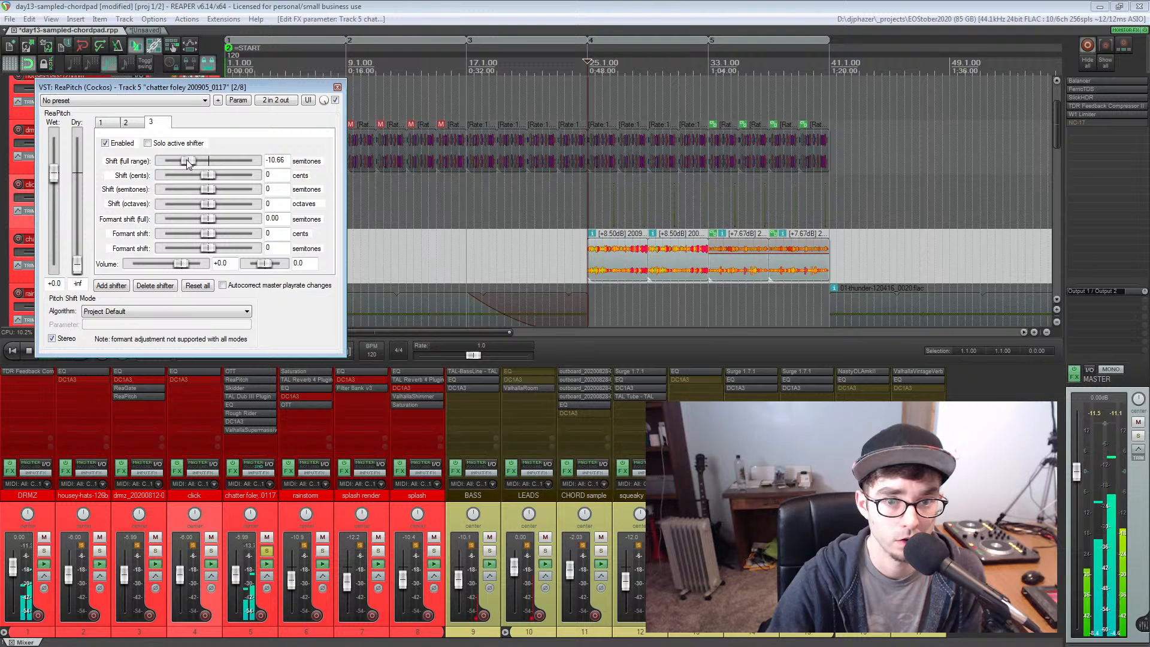
Try full-range shifts from about -10.66 to 8.98 semitones on the third shifter and reset the shift to 0.00
drag(185, 160, 226, 157)
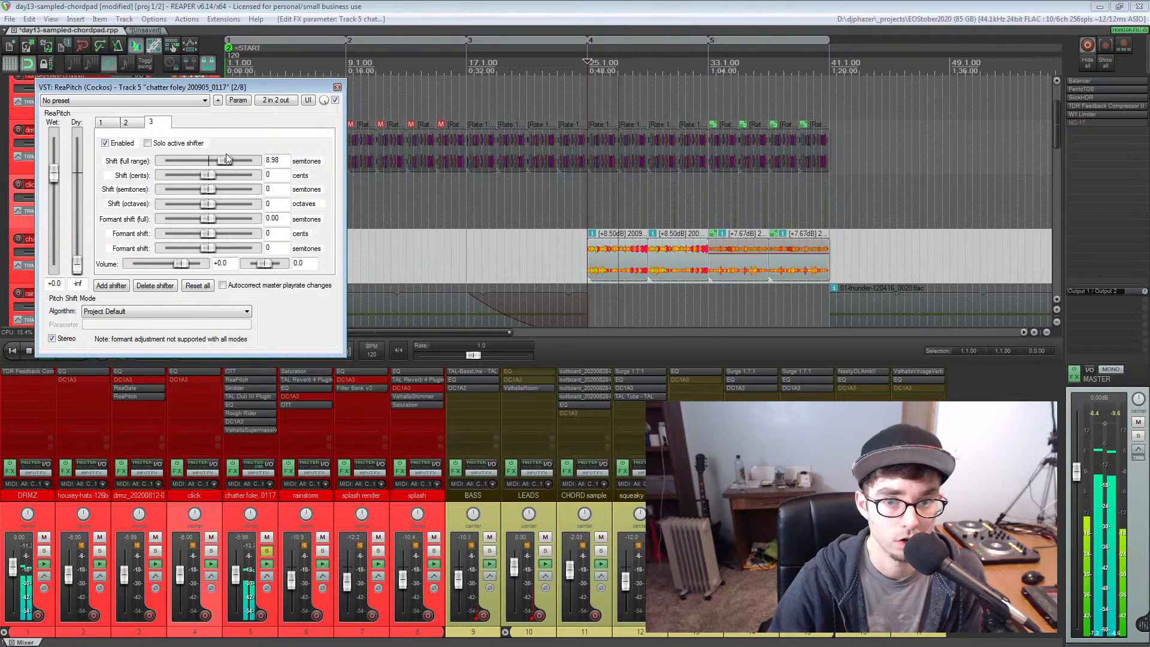
click(106, 125)
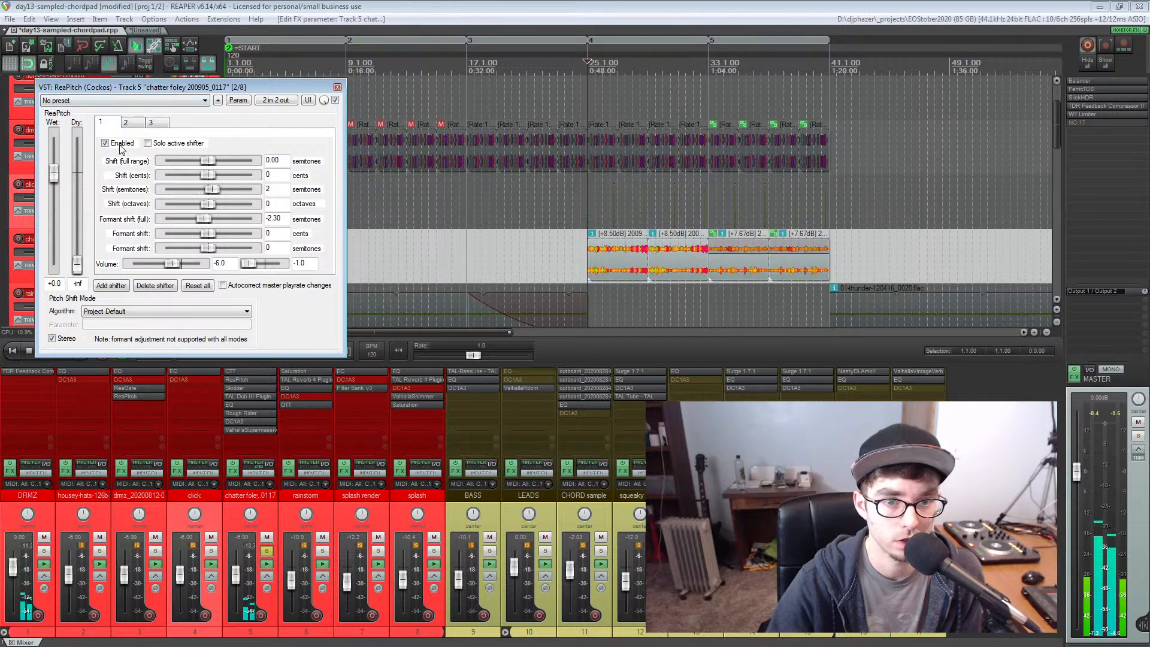
click(126, 123)
click(153, 124)
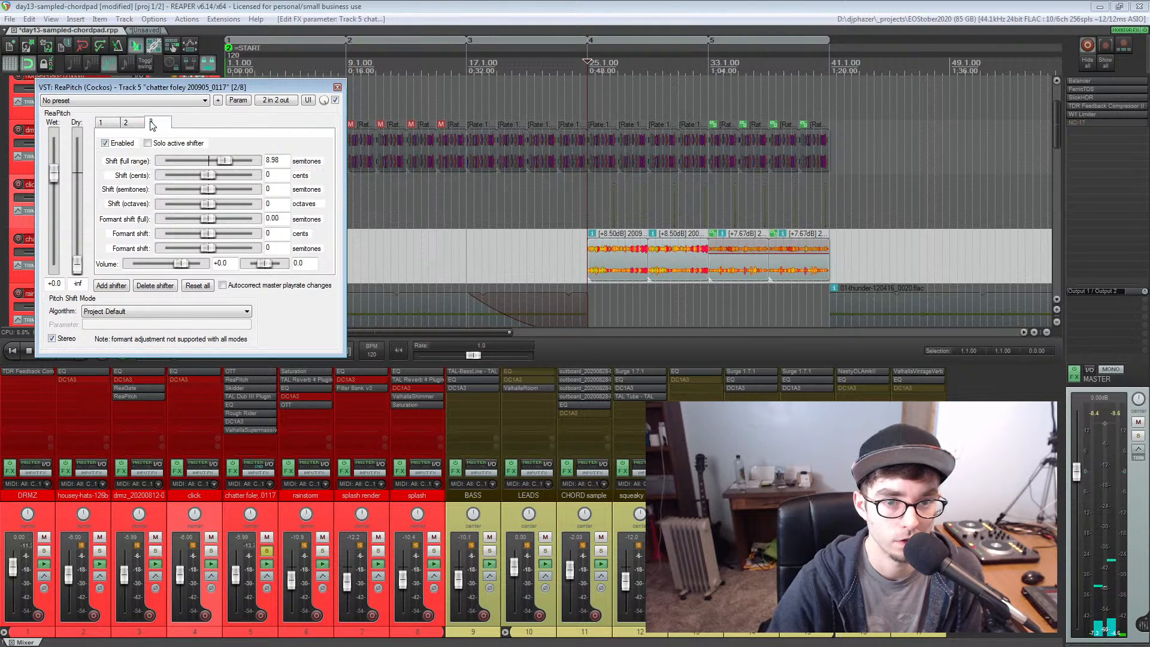
double_click(229, 159)
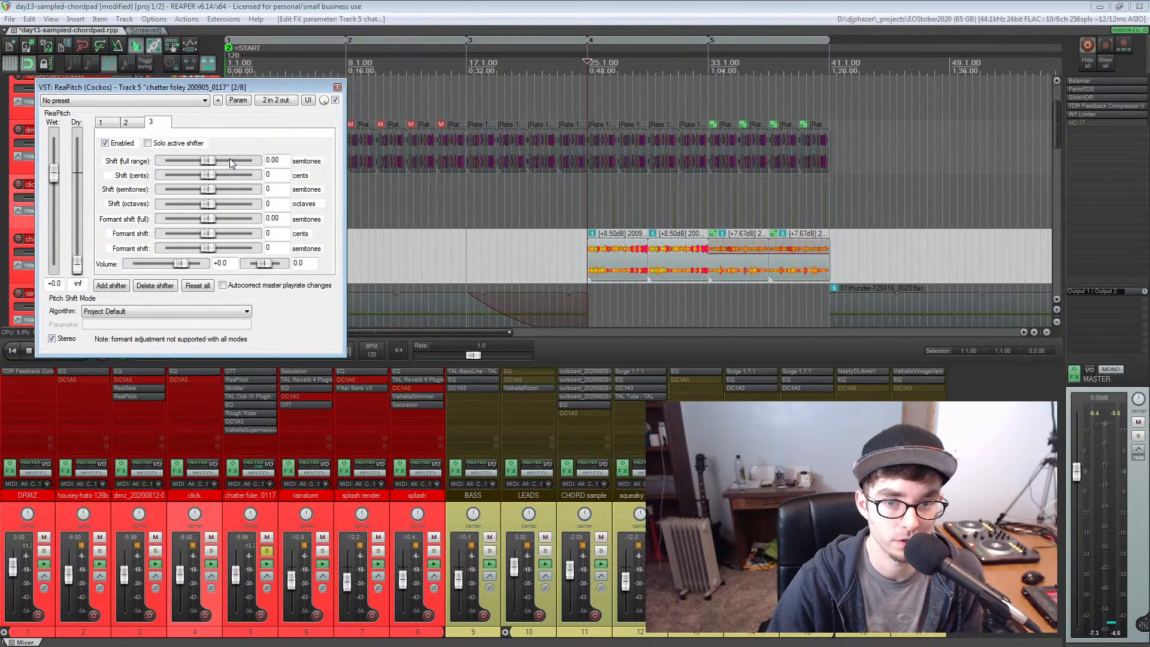
Reset the third shifter's full-range shift to 0.00 during playback and enable LFO parameter modulation on that shift
key(space)
mouse_move(228, 163)
mouse_down()
mouse_move(239, 165)
mouse_move(175, 160)
mouse_move(232, 160)
mouse_up()
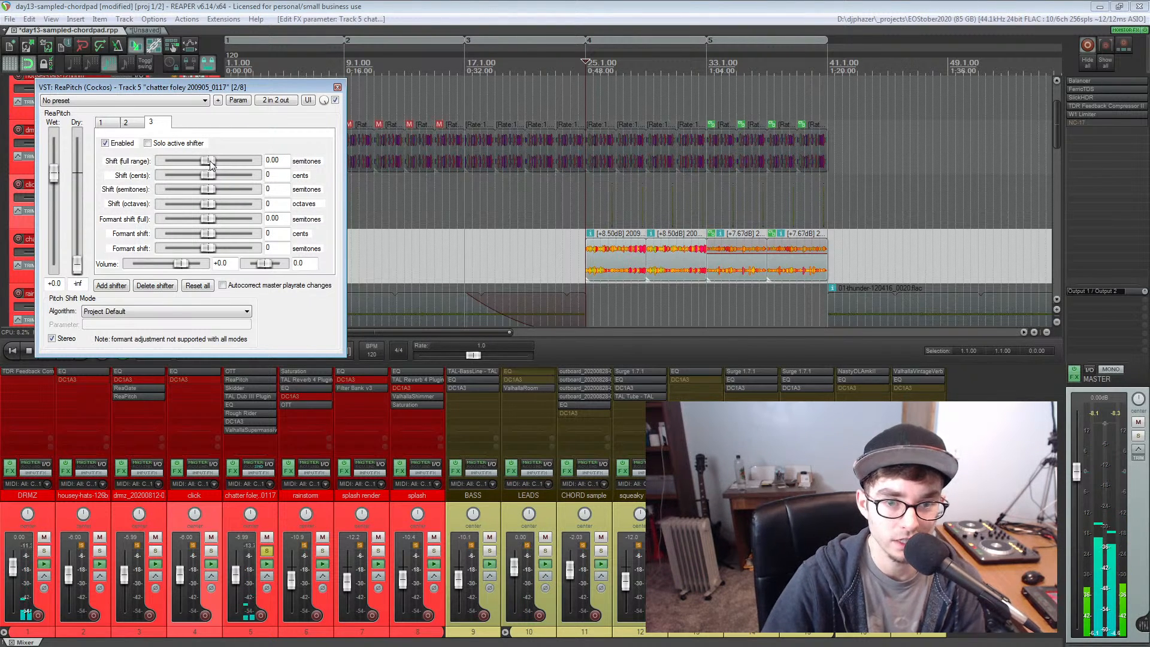
drag(232, 162, 211, 163)
double_click(211, 163)
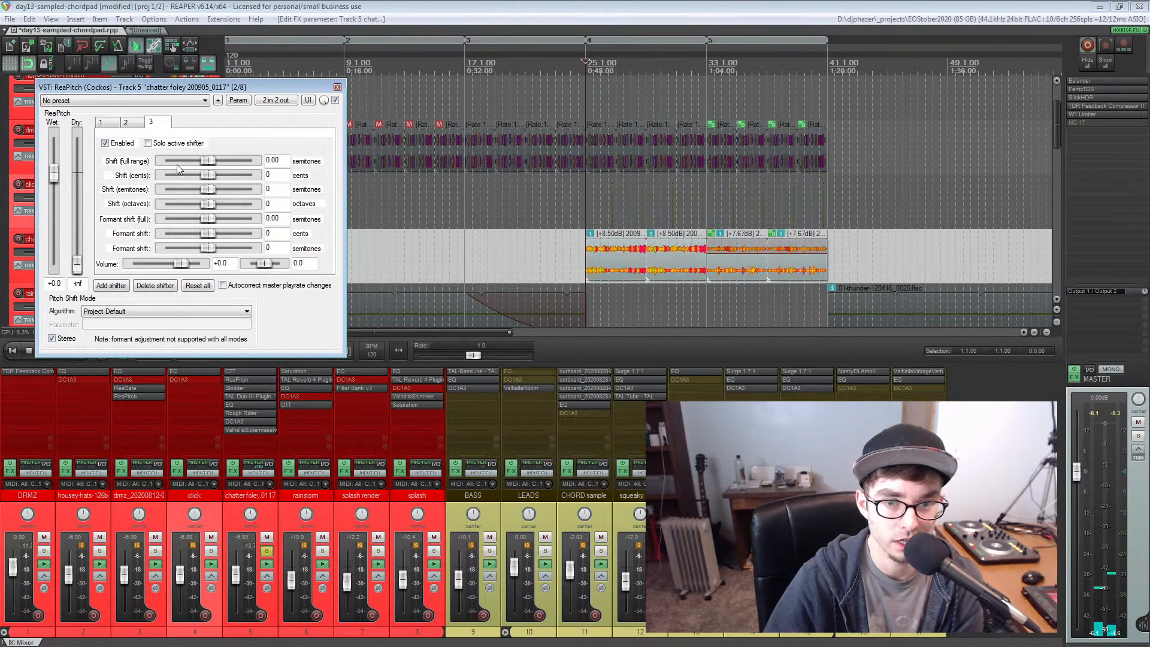
click(237, 100)
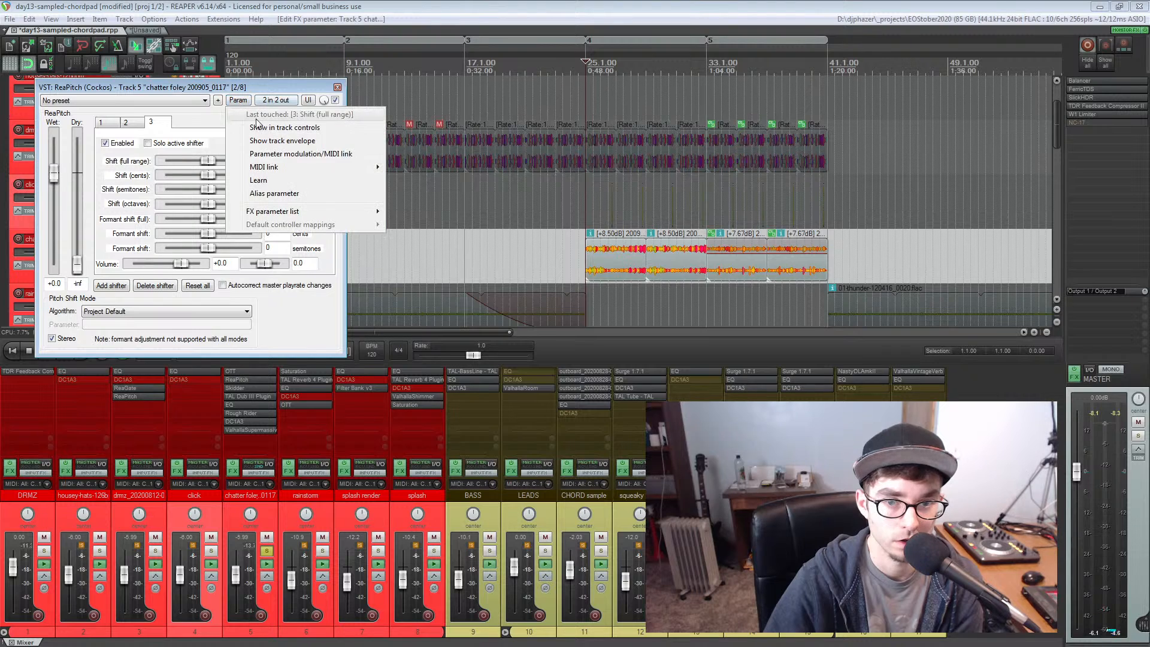
click(268, 155)
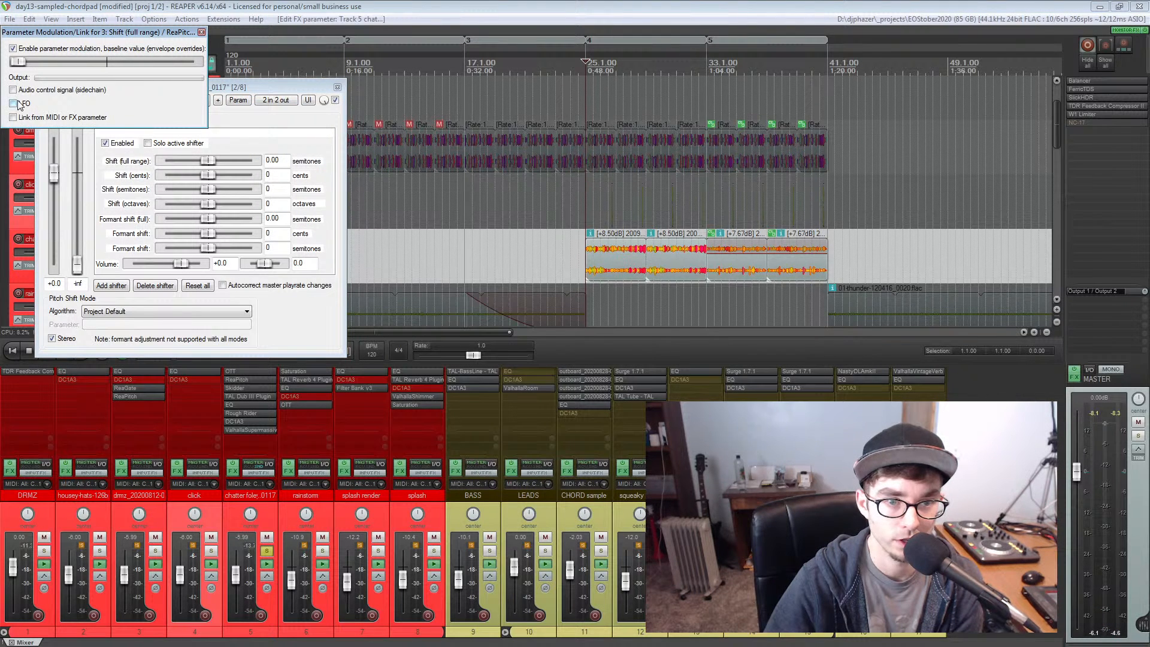
click(17, 103)
drag(58, 32, 94, 228)
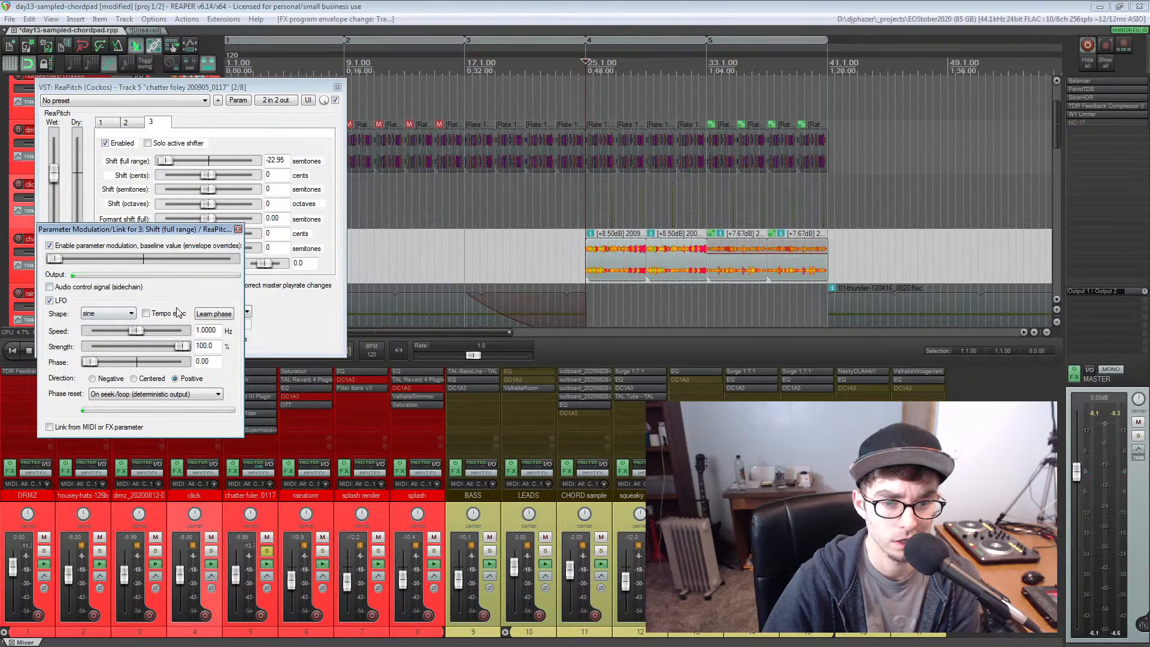
Center the modulation baseline and set the LFO to centered direction, 0.4444 Hz speed and 54.7 % strength
double_click(53, 260)
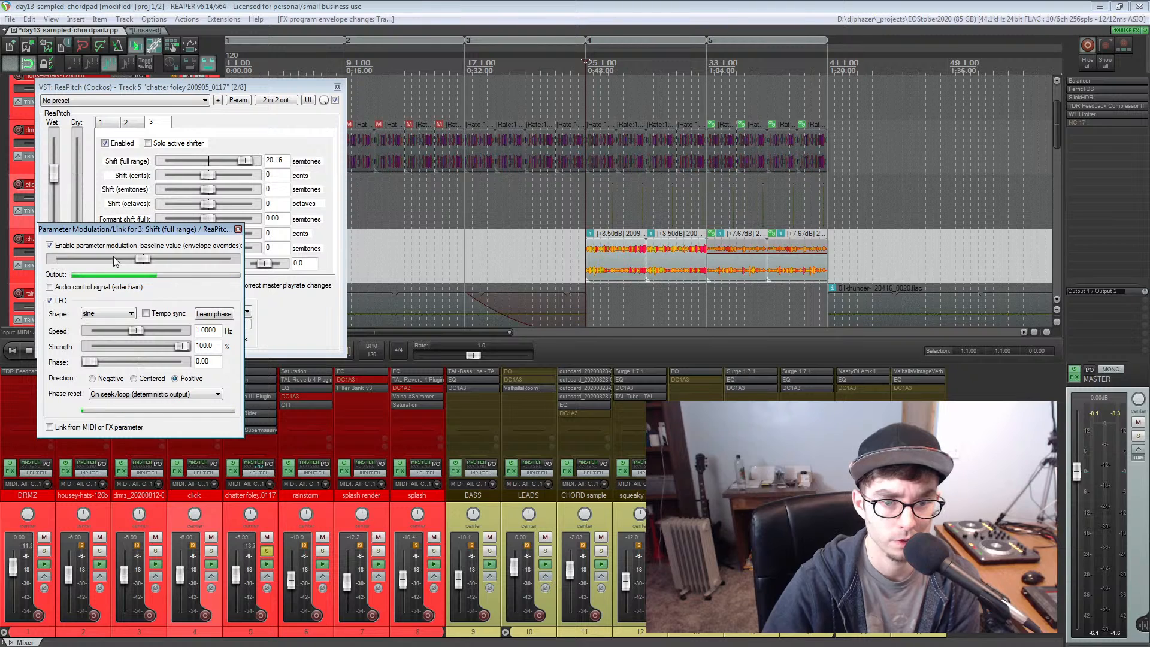
click(133, 379)
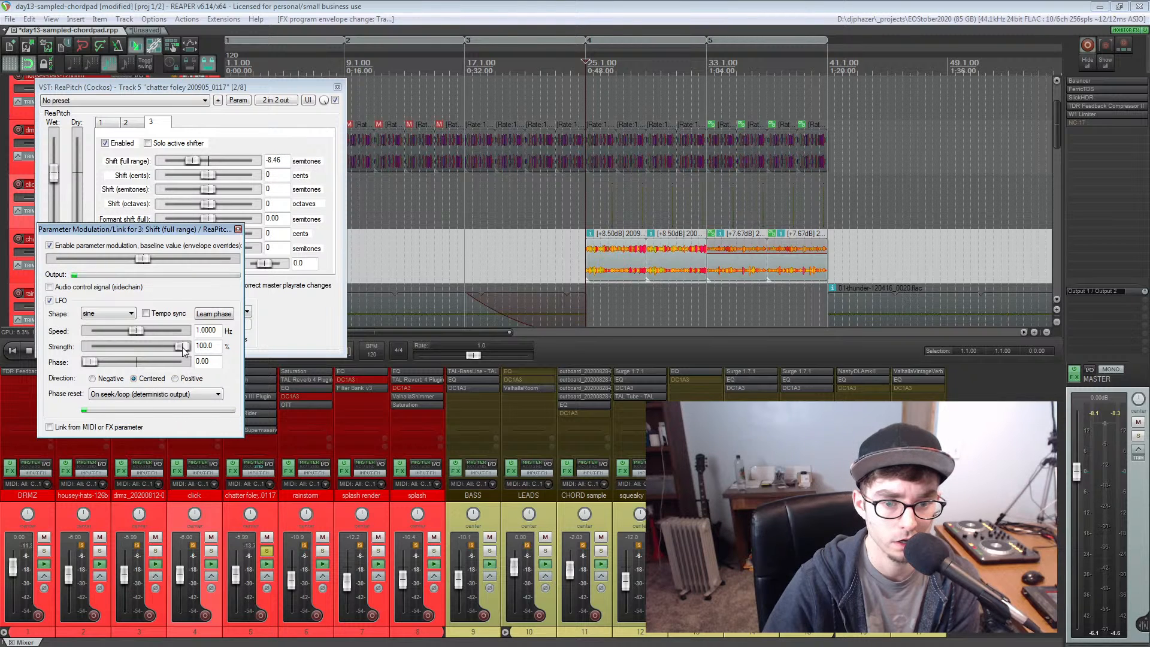
drag(182, 347, 104, 332)
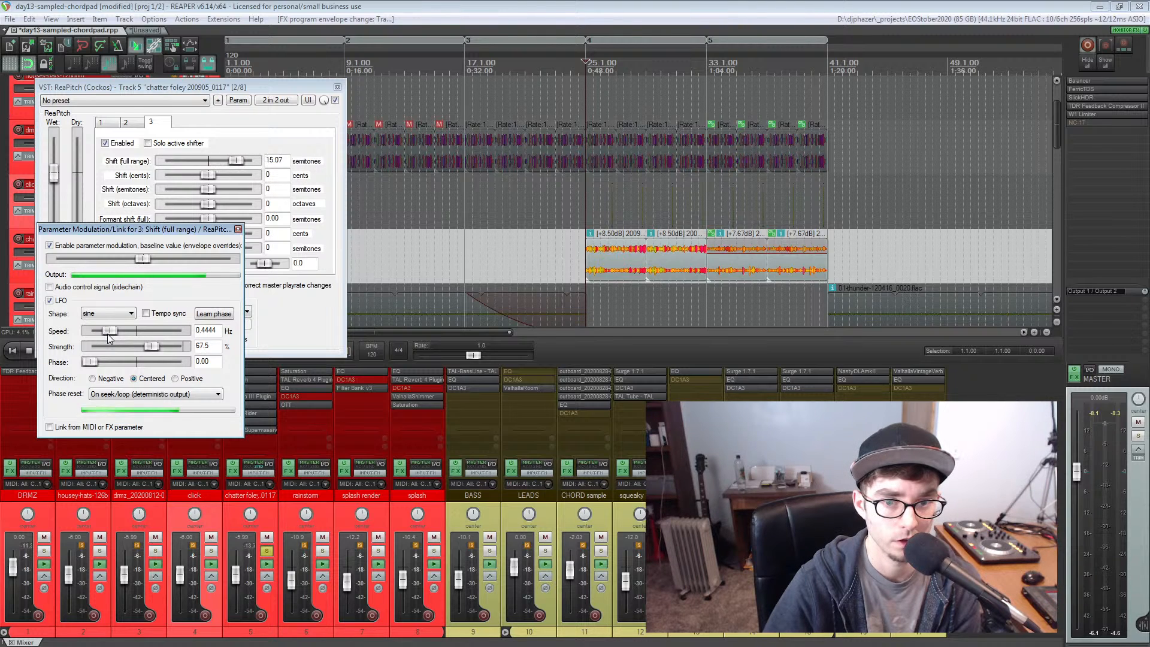
scroll(153, 347, down, 3)
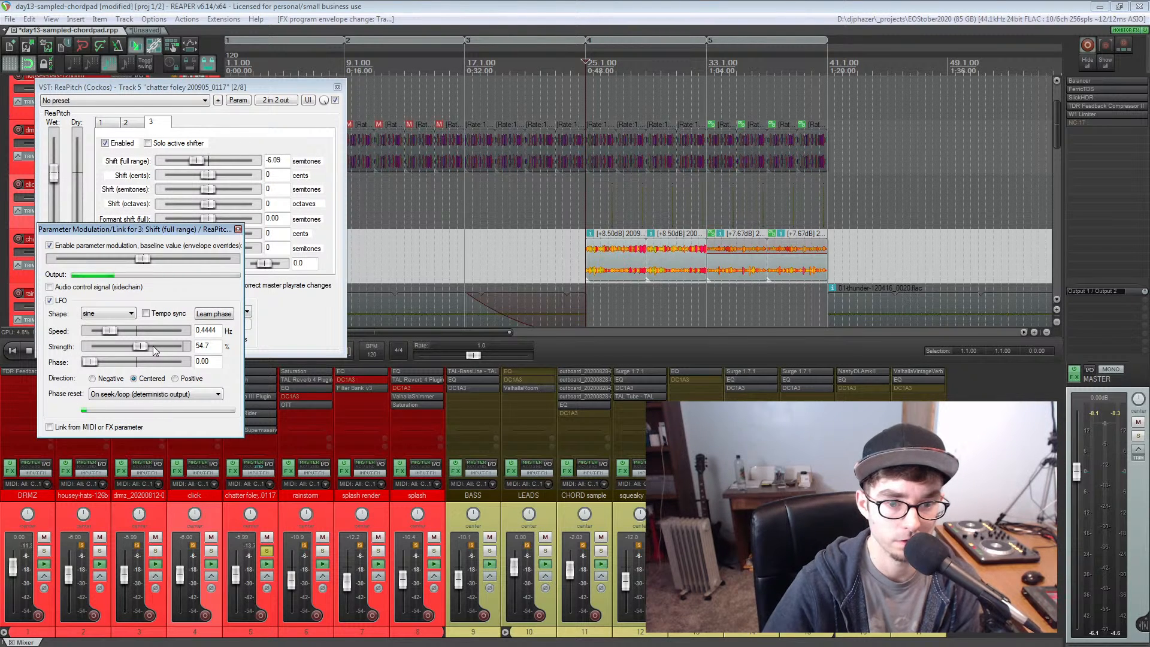
Listen to the LFO-modulated pitch shift on the soloed chatter foley and close the modulation settings
click(149, 89)
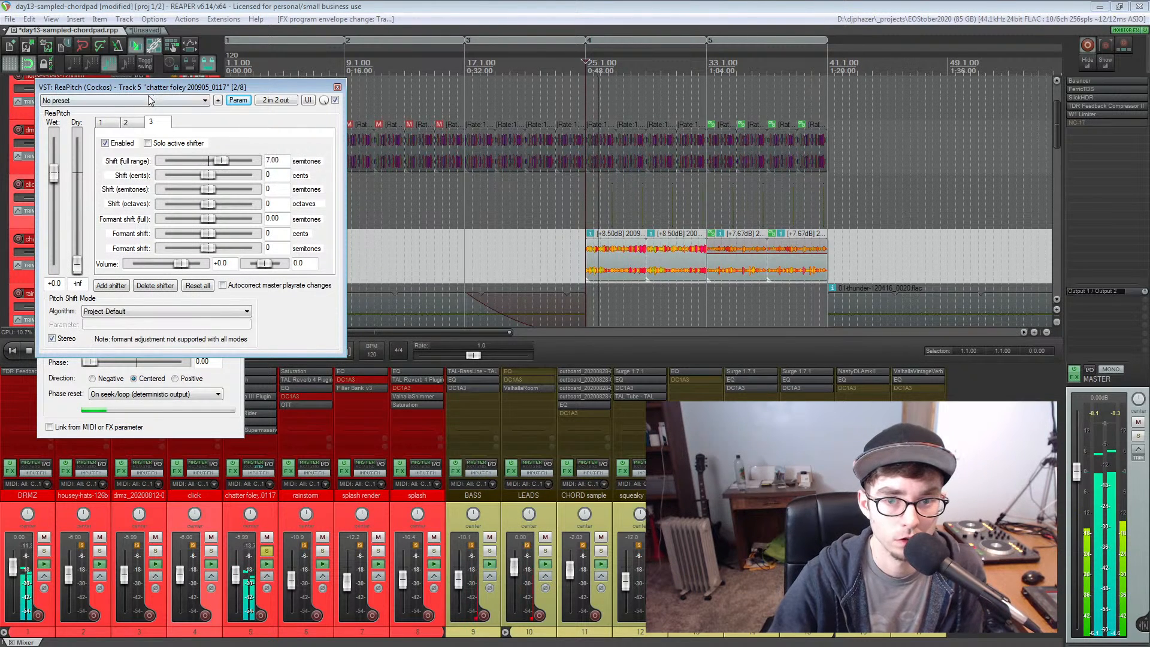
click(224, 425)
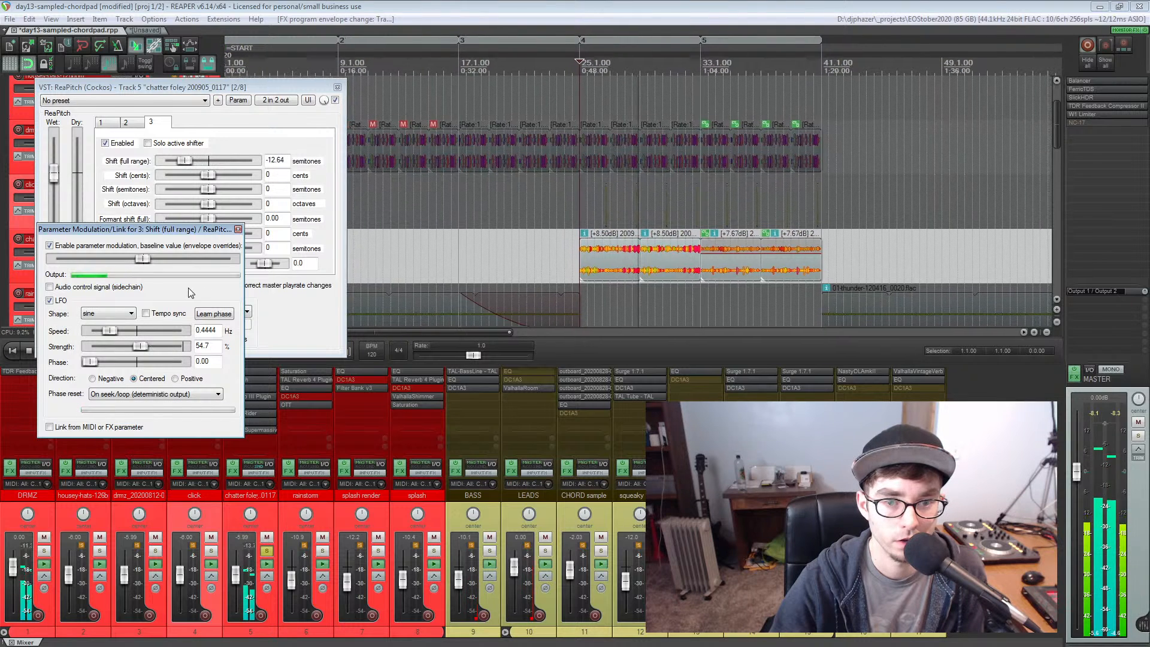
click(238, 229)
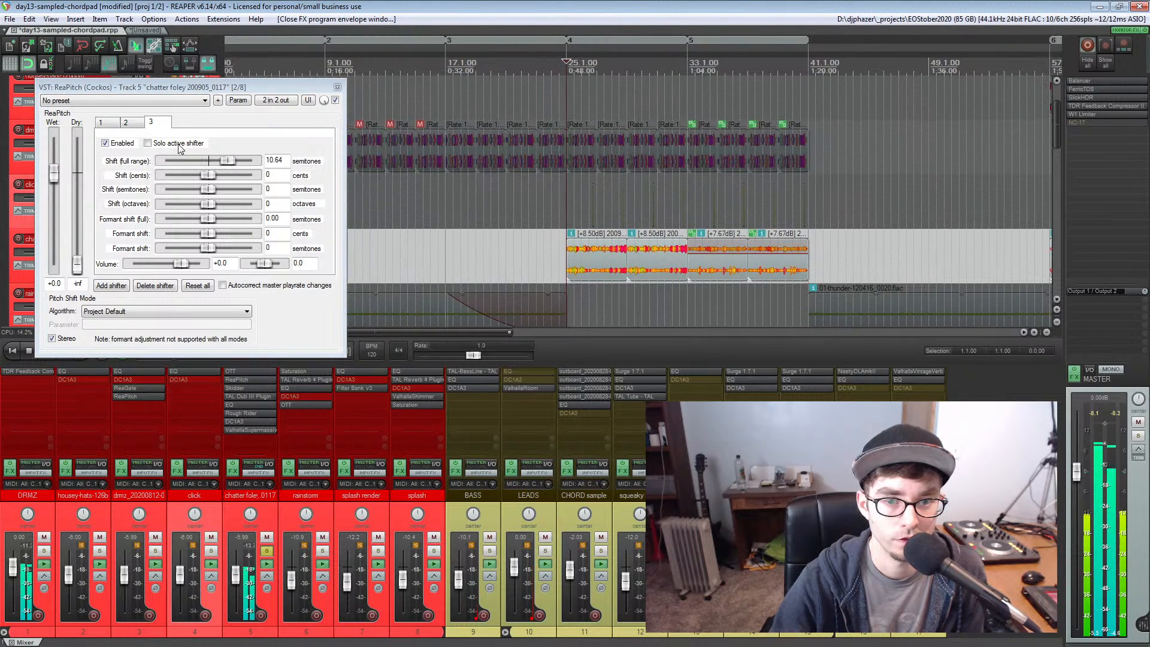
Unsolo the chatter foley track and audition the full mix from just before bar 25
drag(207, 88, 183, 305)
click(200, 238)
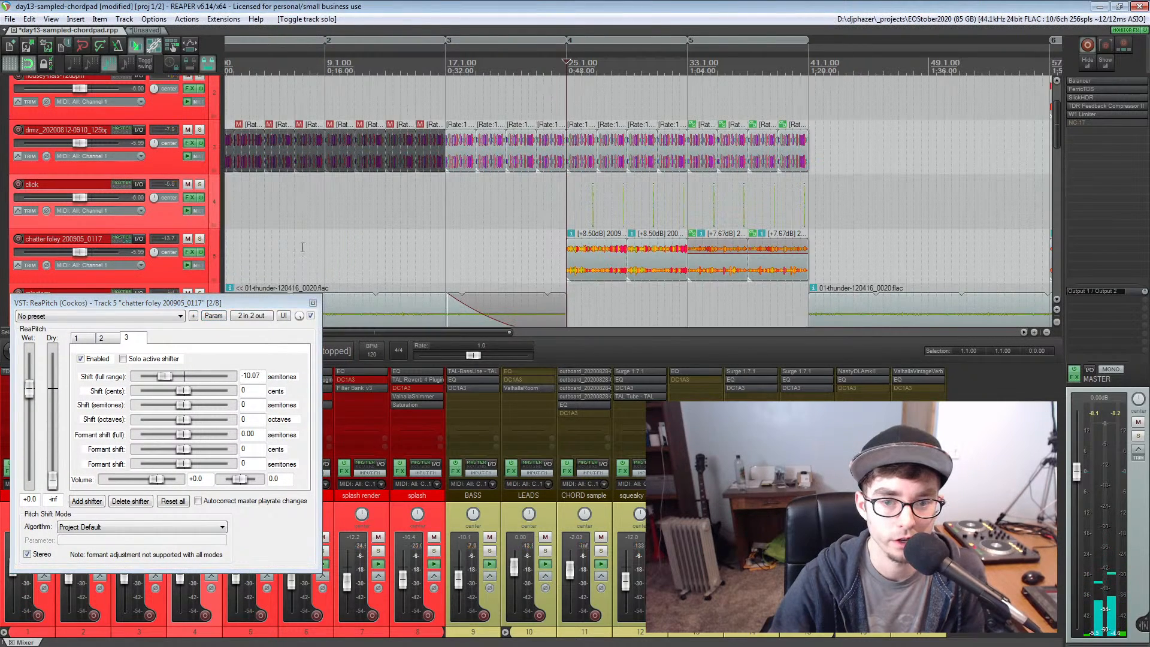
click(538, 219)
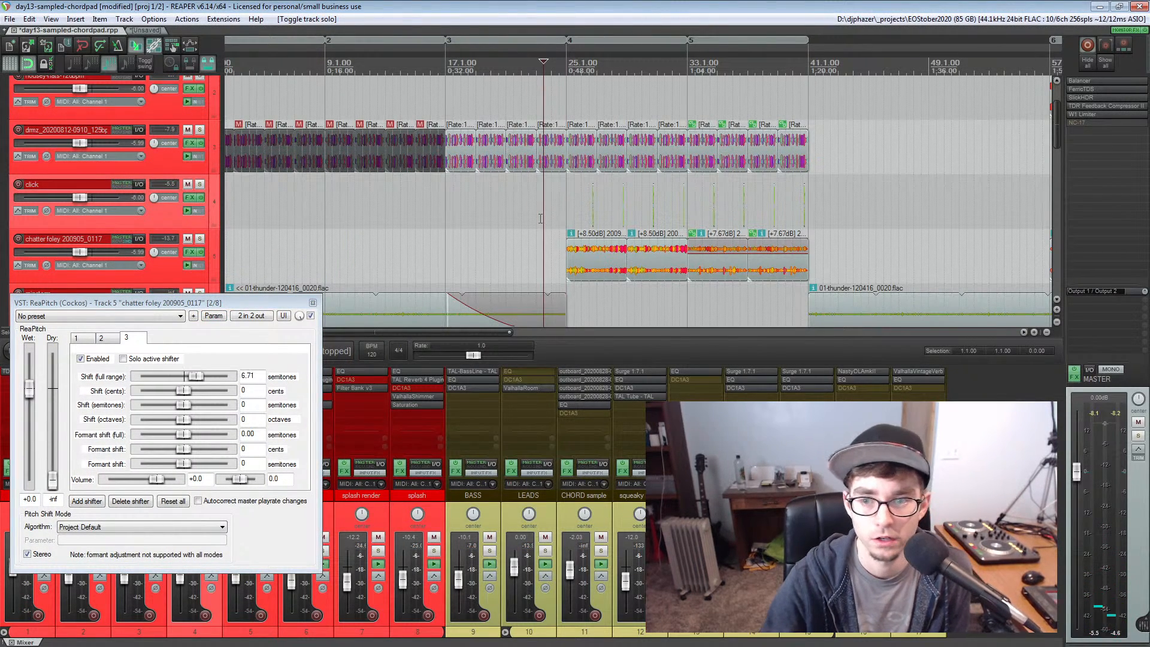
key(space)
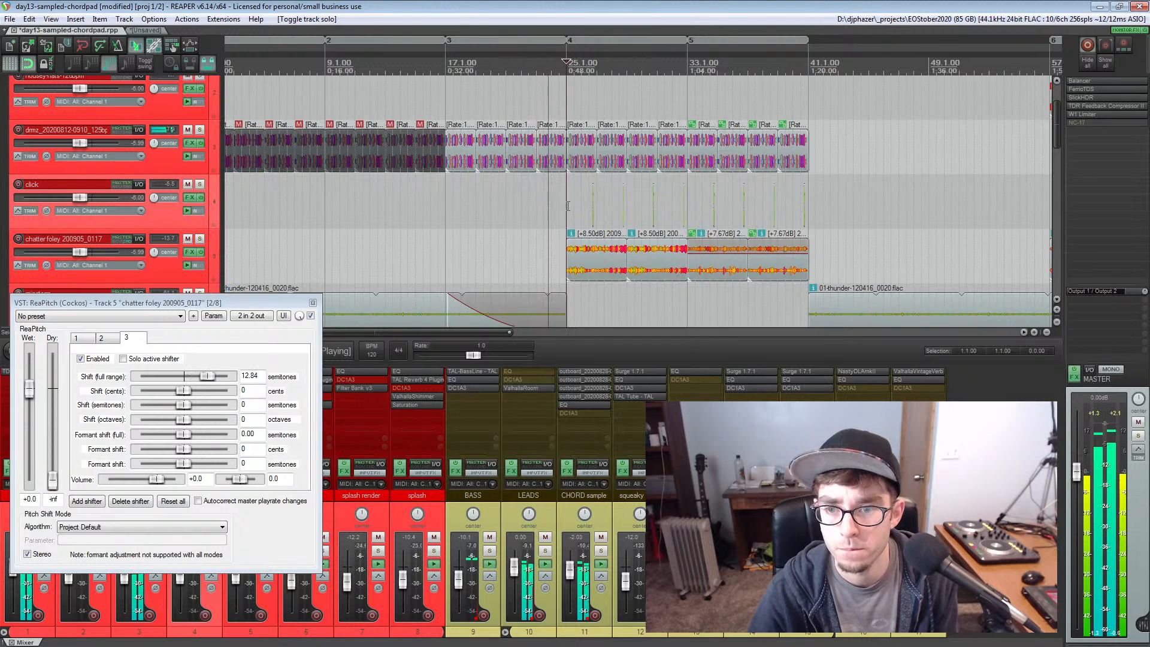
click(136, 303)
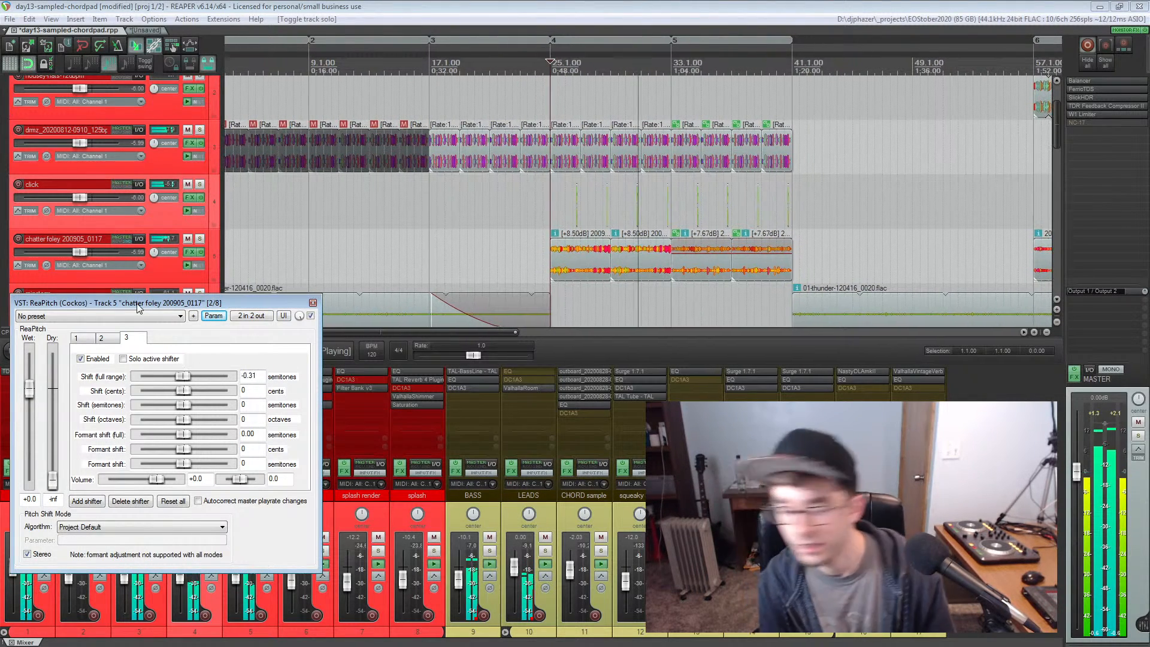
key(space)
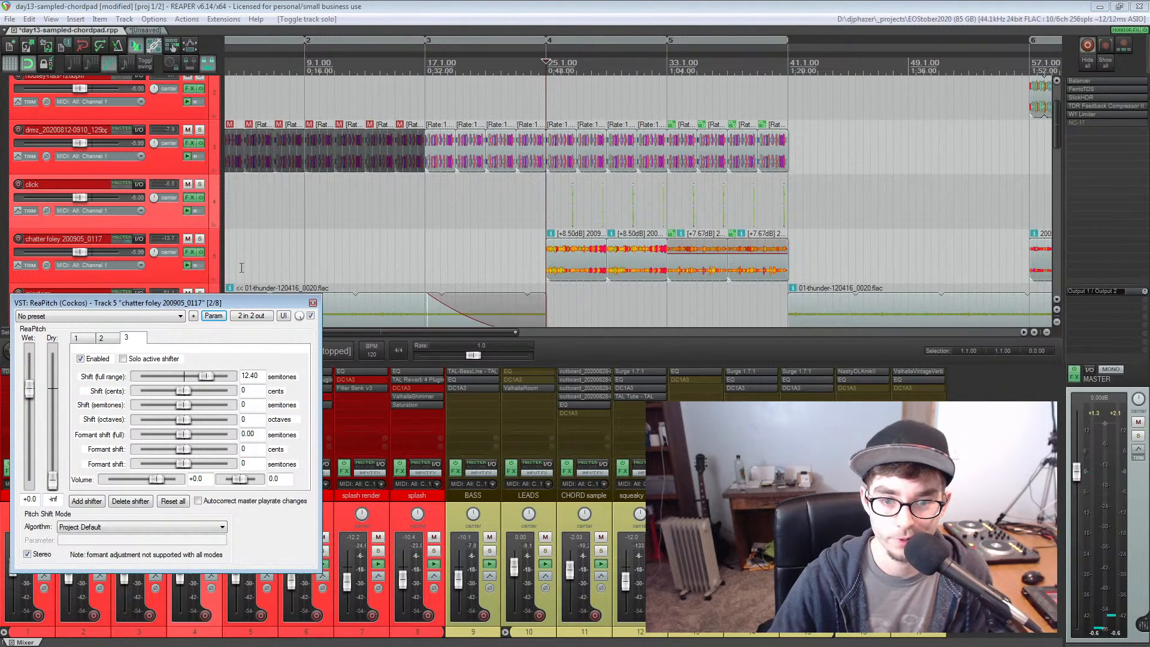
Reduce the LFO strength on the third shifter's full-range shift to 48.4 % and close the modulation and ReaPitch windows
drag(211, 307, 217, 268)
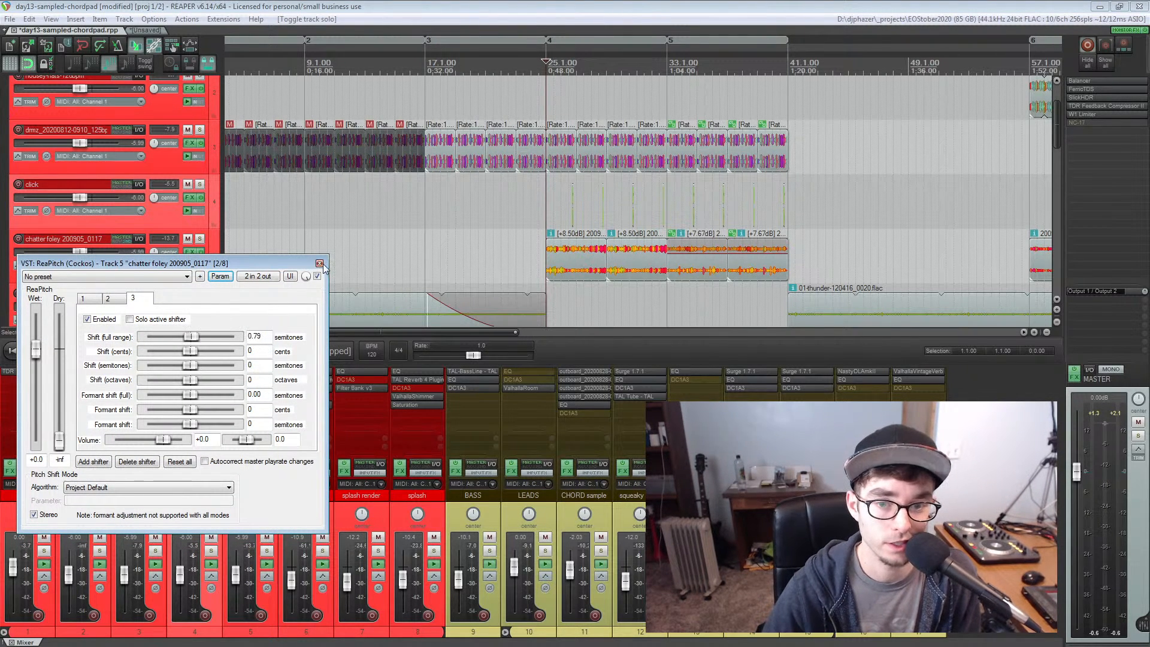
click(220, 276)
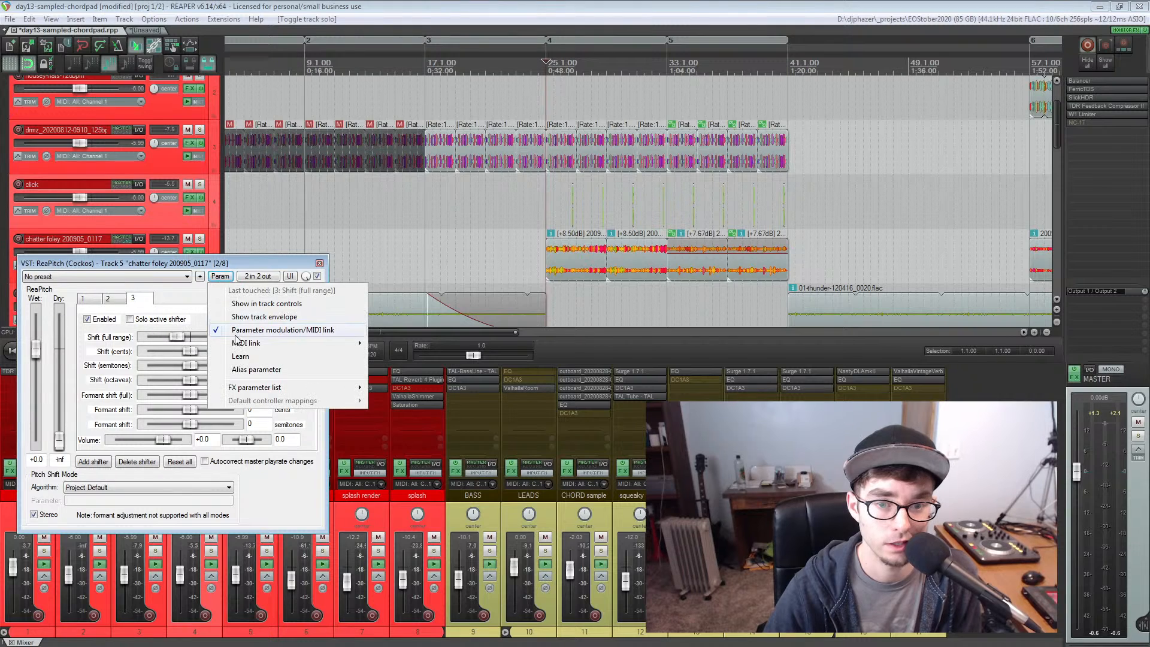
click(252, 340)
drag(120, 229, 116, 205)
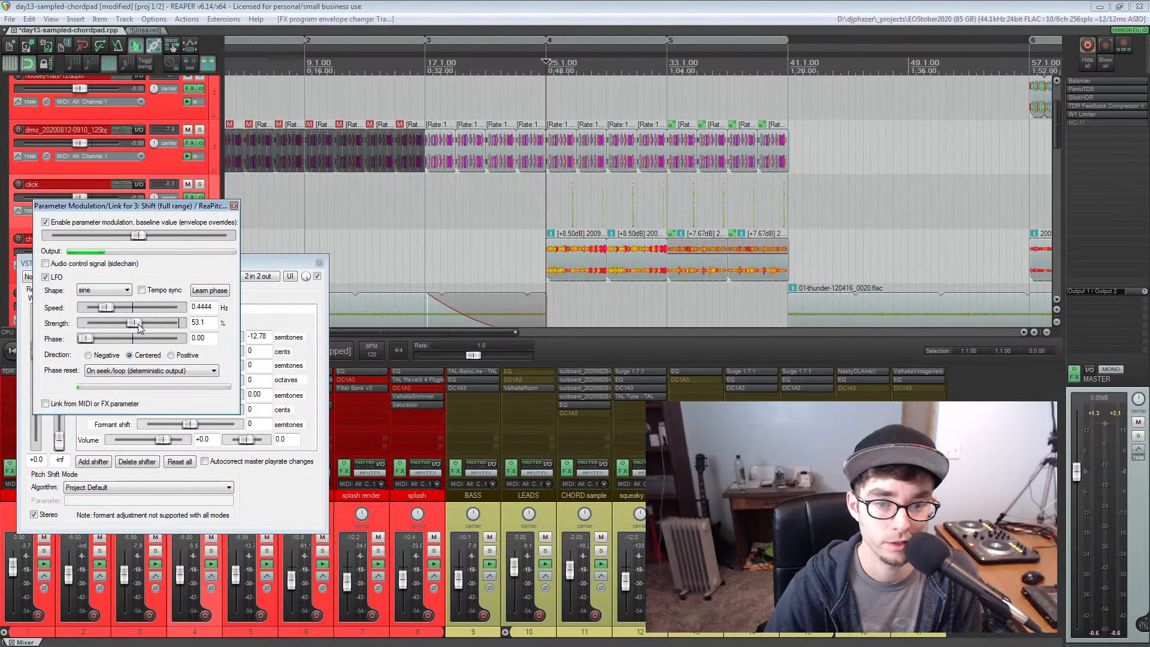
scroll(137, 323, down, 3)
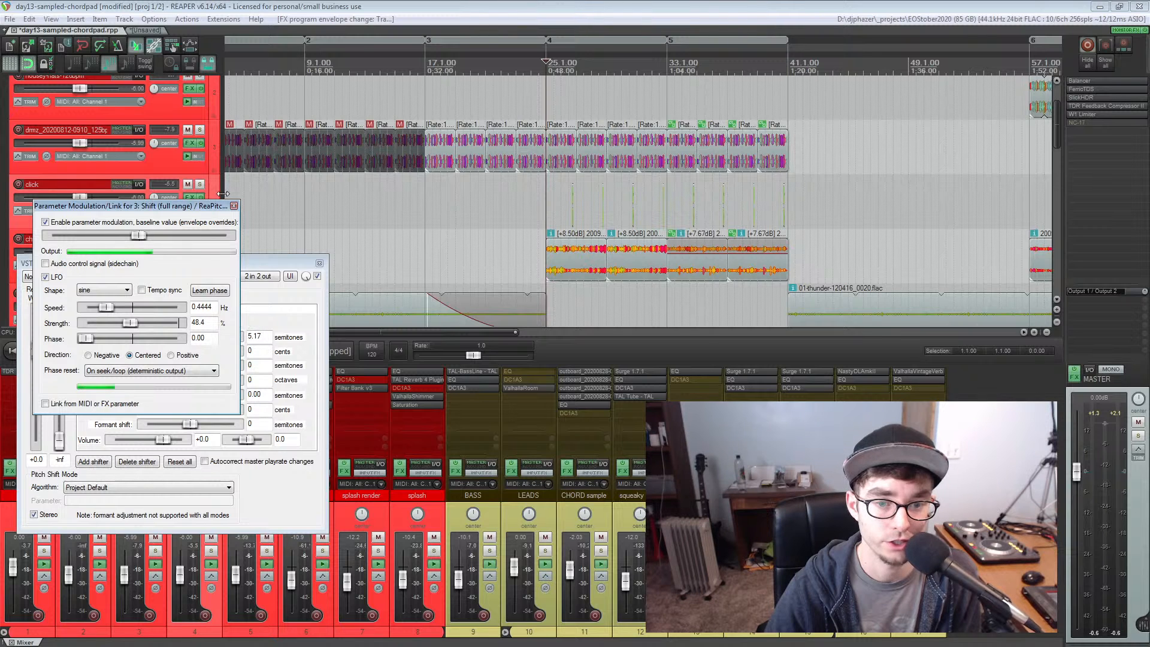
click(233, 206)
click(320, 263)
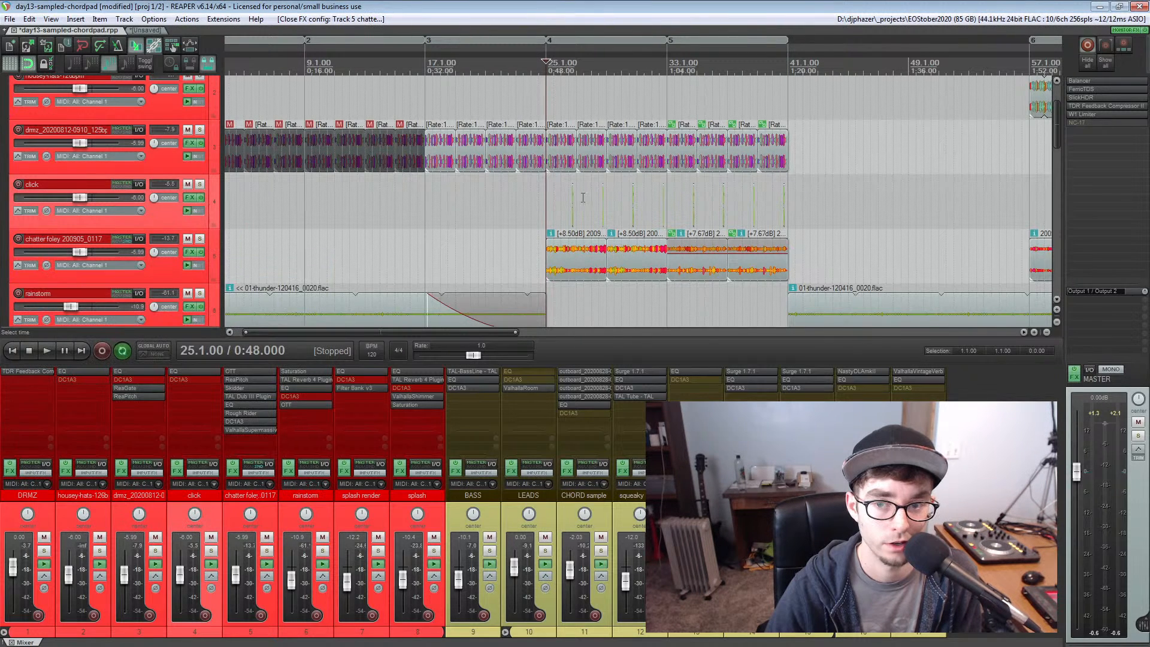
Solo the click track and audition it from bar 26
click(200, 183)
click(563, 67)
scroll(563, 67, up, 5)
key(space)
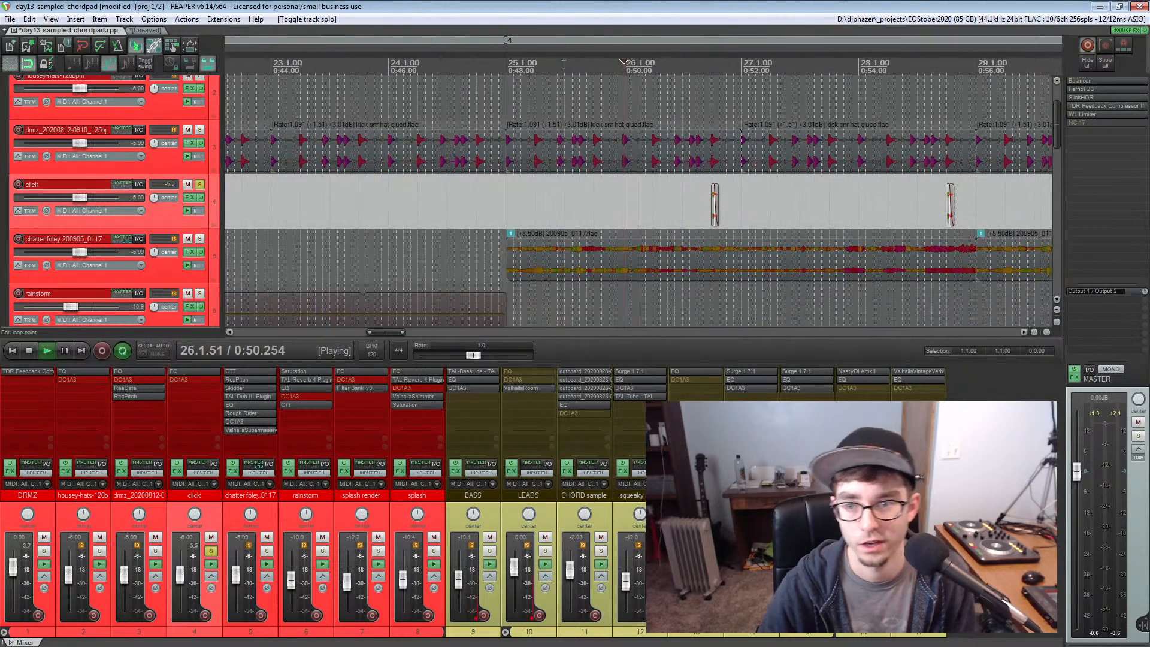
key(space)
Place the edit cursor at 26.3.50 and audition the single click clip up close
click(568, 199)
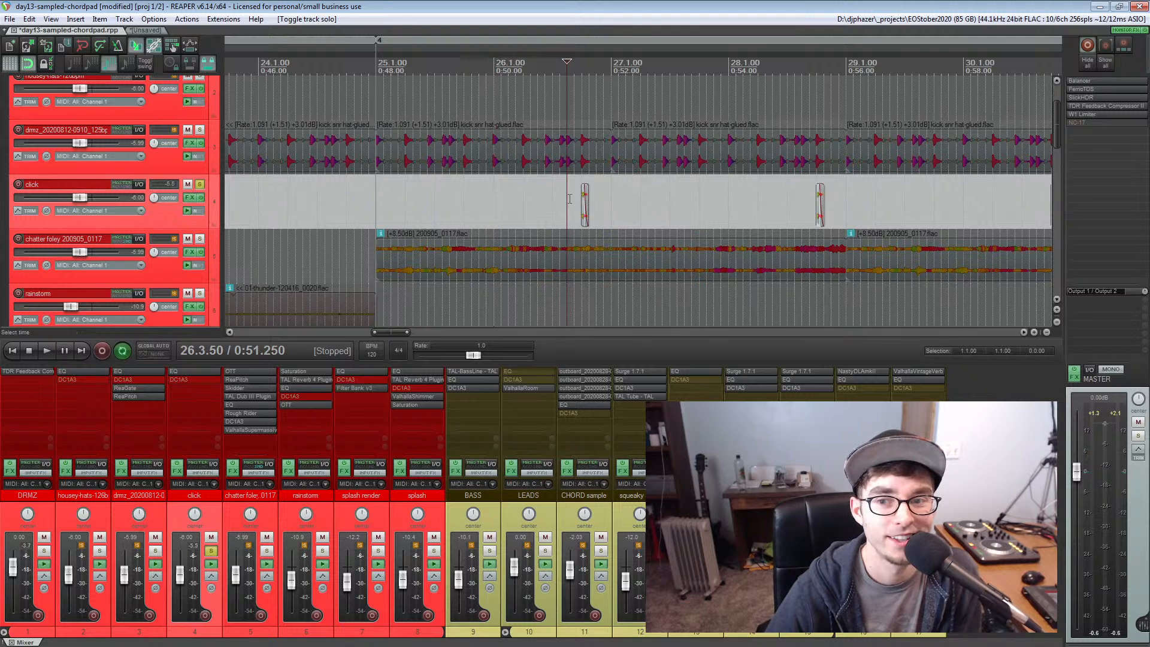
scroll(569, 201, up, 4)
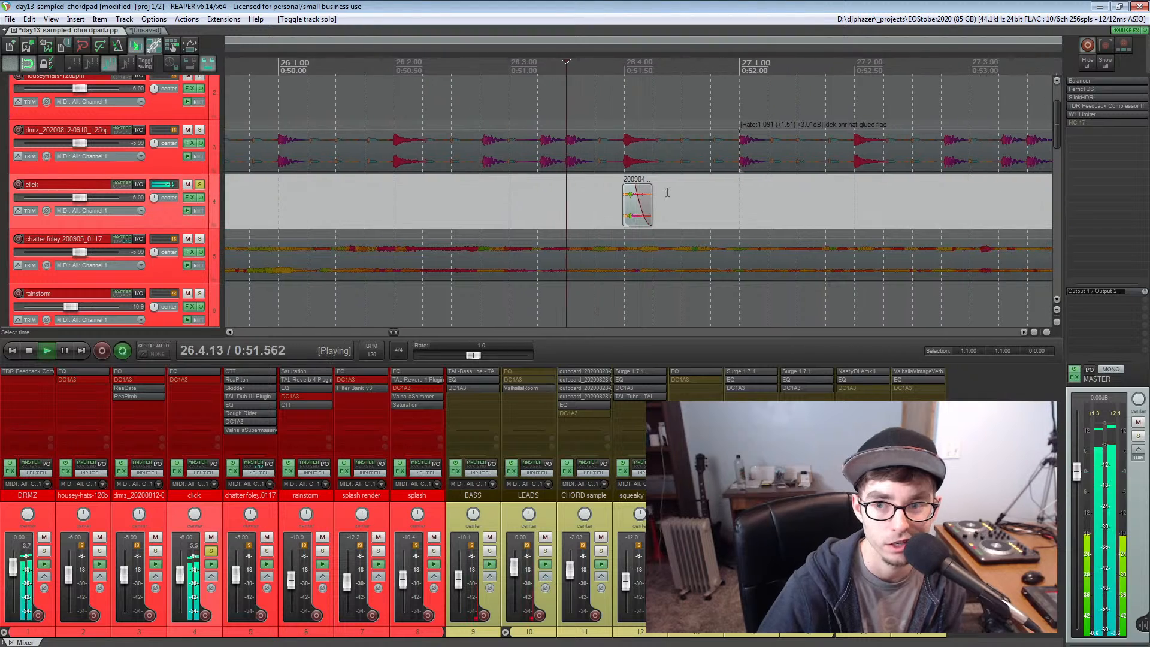
key(space)
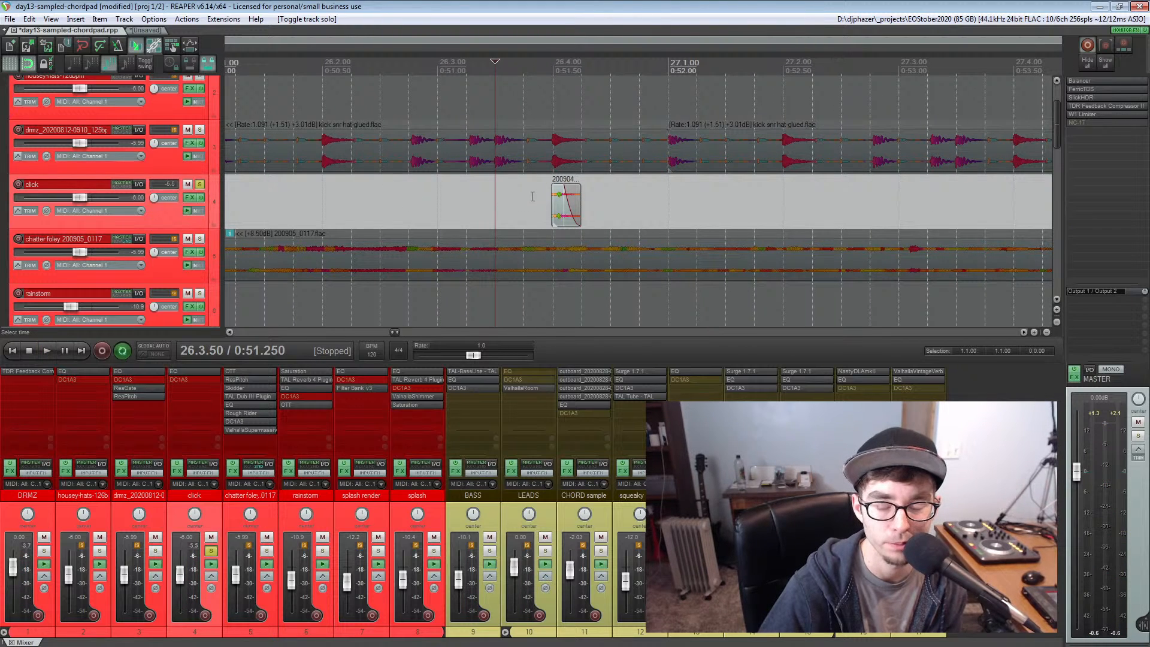
key(space)
scroll(382, 193, down, 2)
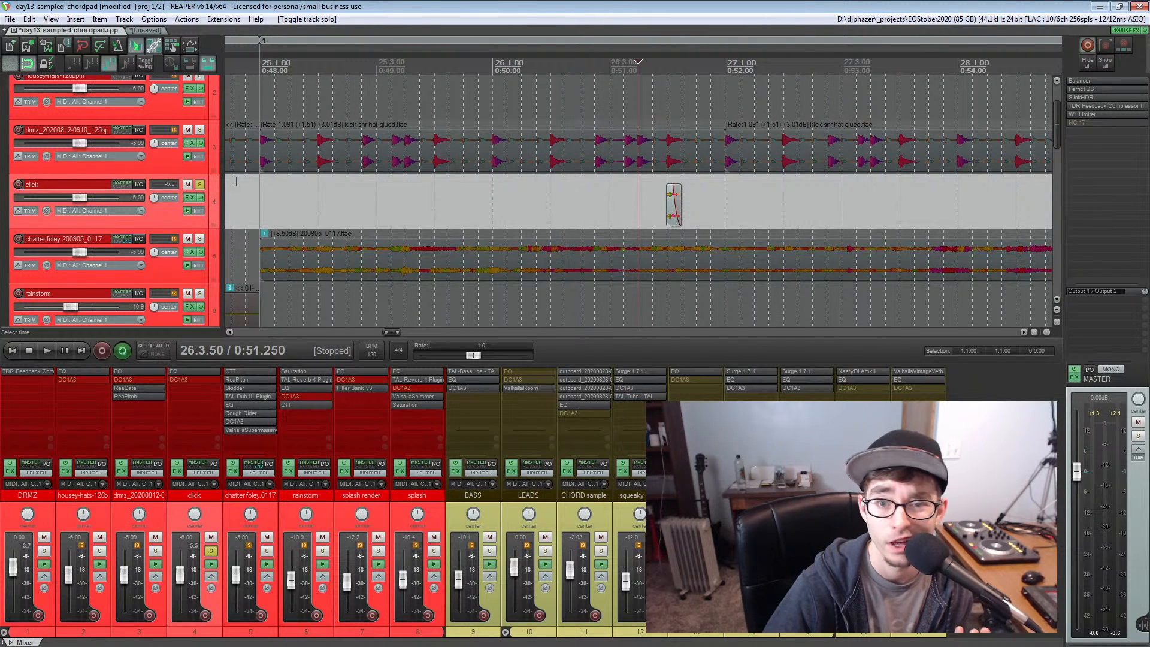
Unsolo the click track and audition the full mix and splash clips from bar 25
click(200, 185)
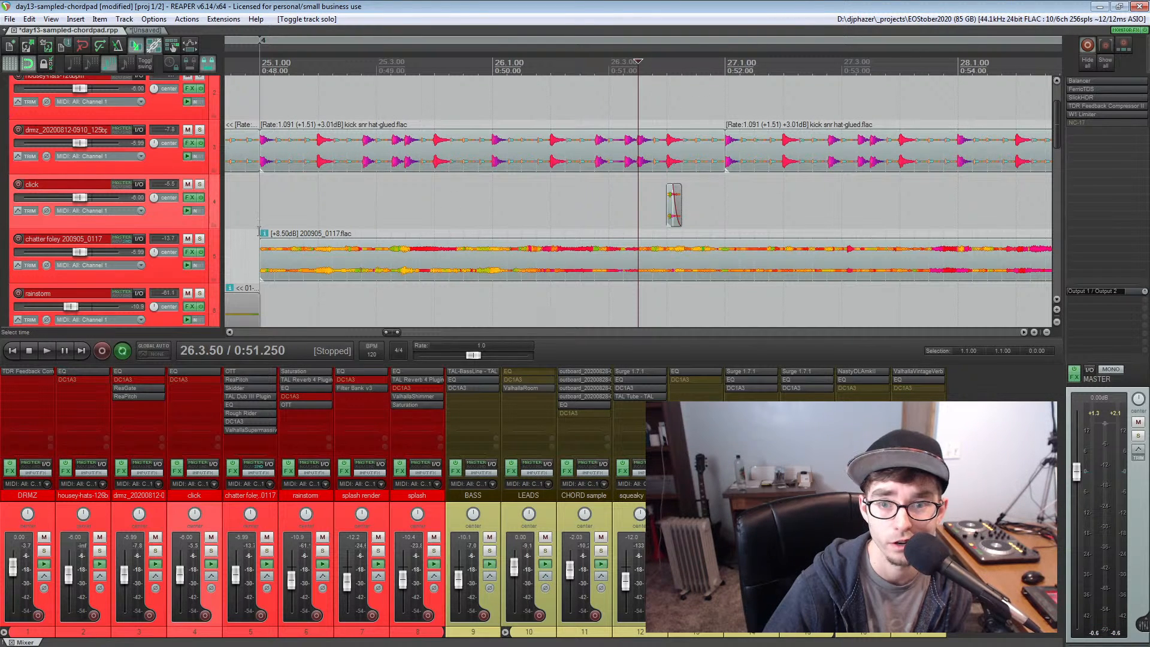
click(260, 205)
scroll(261, 206, down, 5)
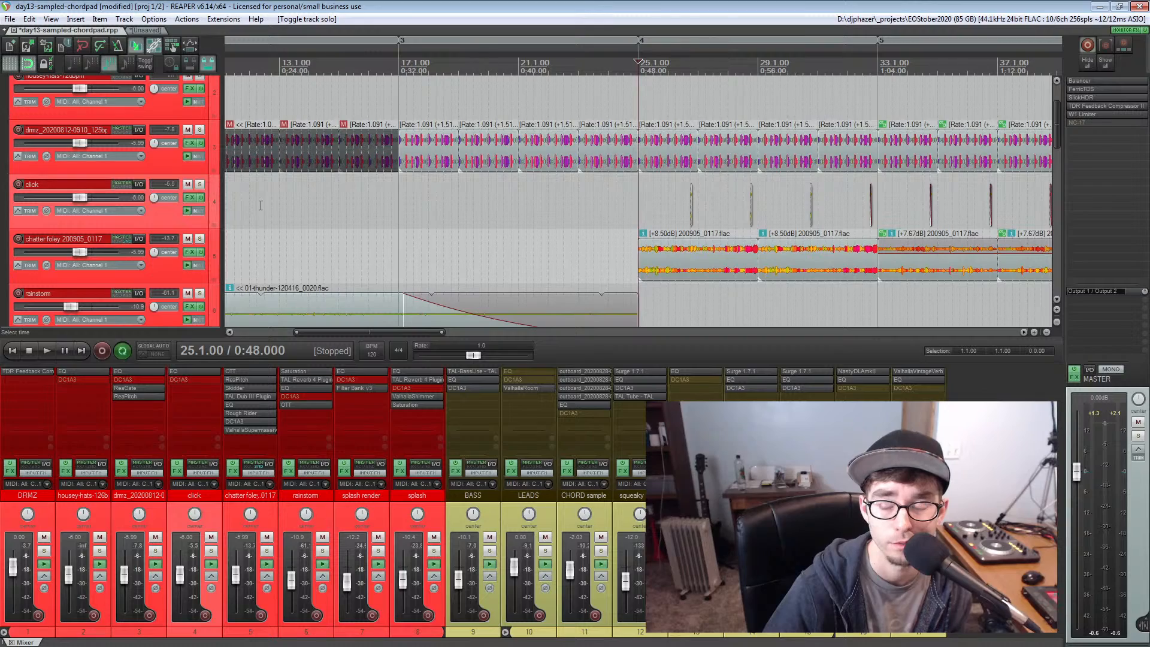
scroll(260, 205, down, 3)
key(space)
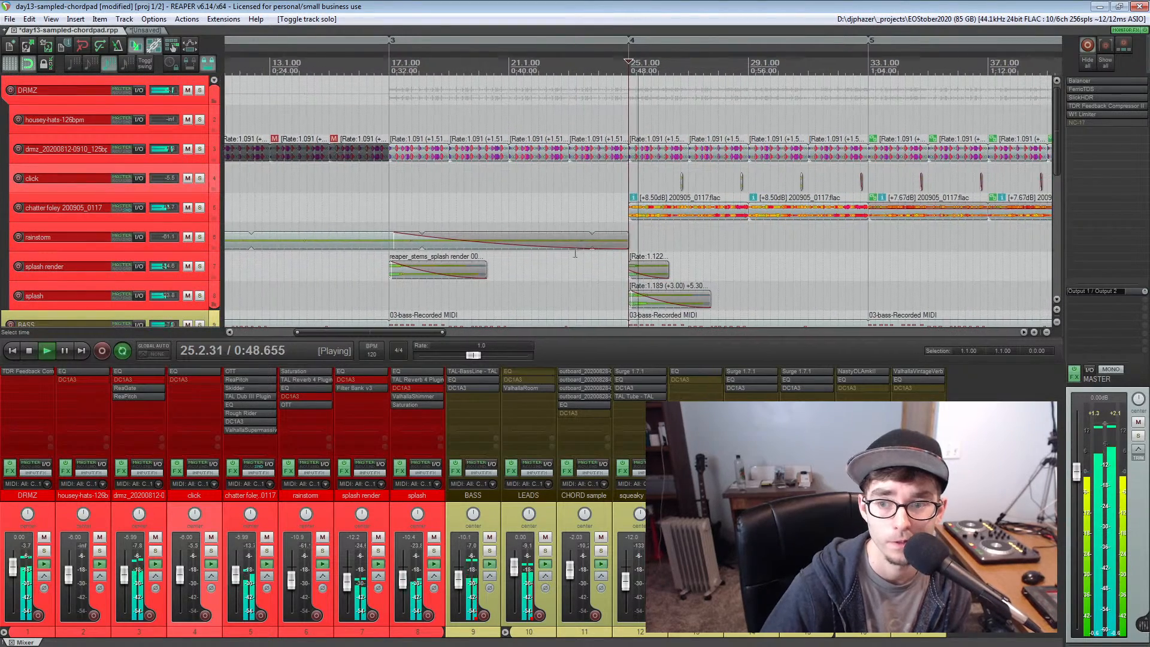
scroll(575, 253, down, 3)
key(space)
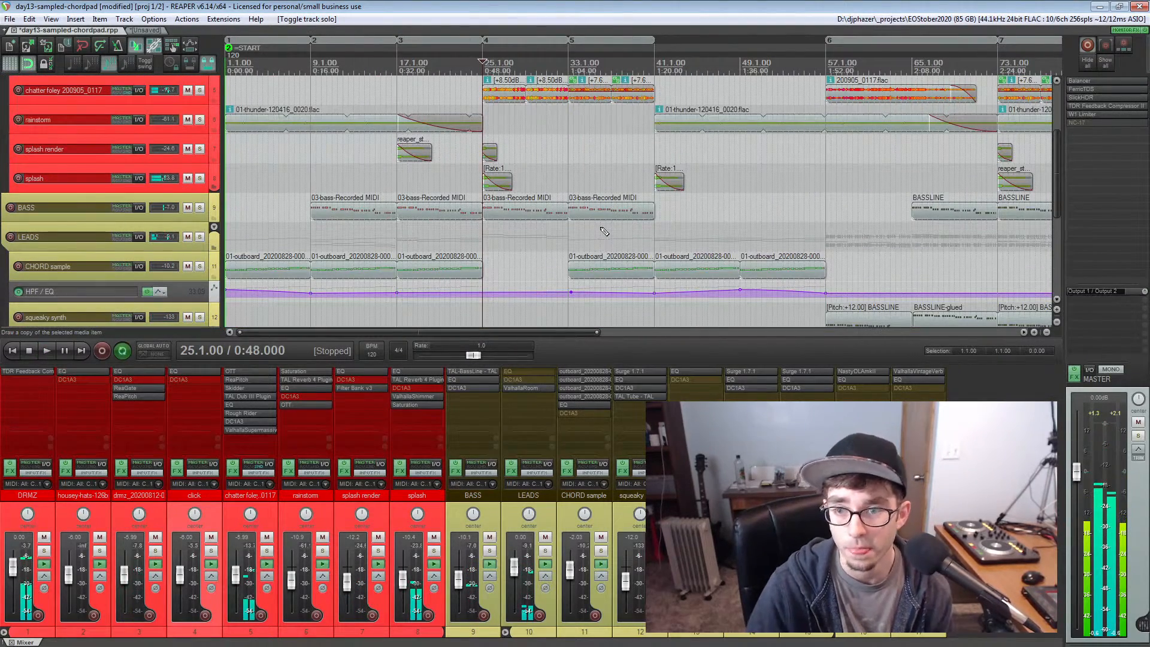
Audition the splash and chord section from bar 41 and place the edit cursor at bar 49
click(654, 148)
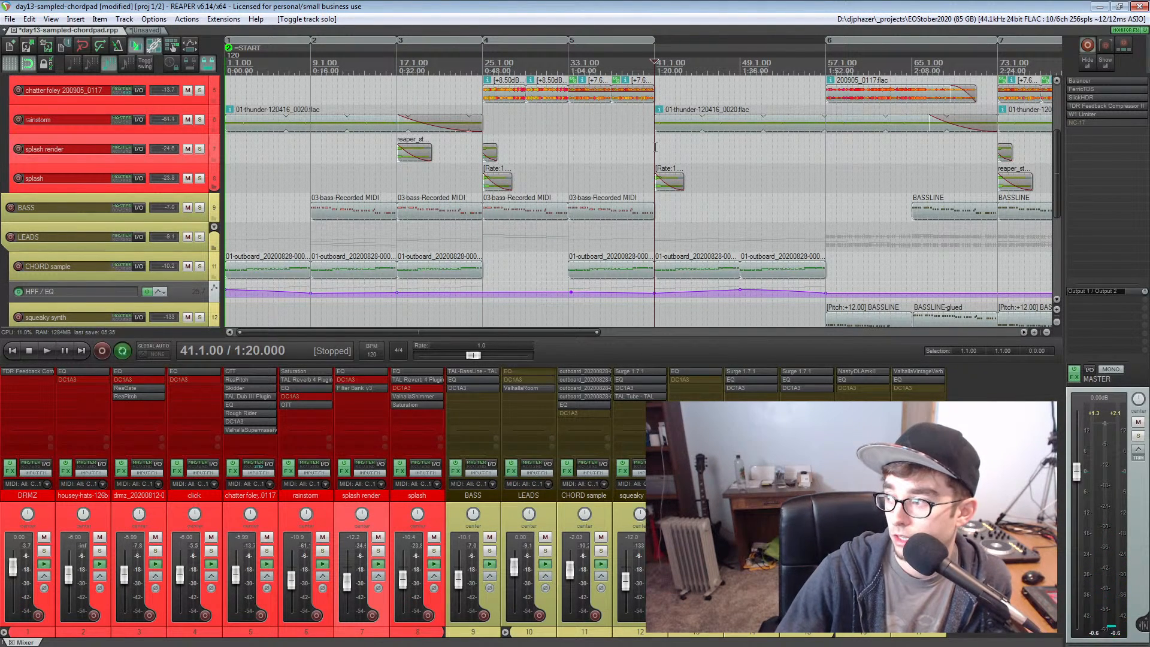
scroll(655, 148, up, 3)
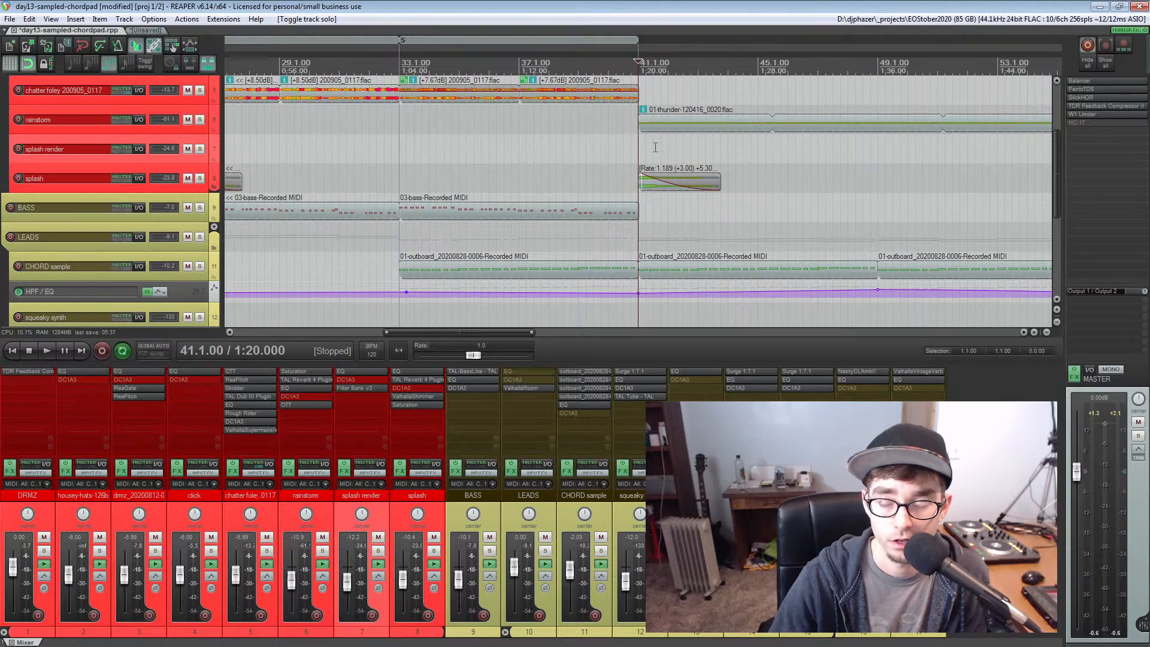
scroll(655, 148, down, 4)
key(space)
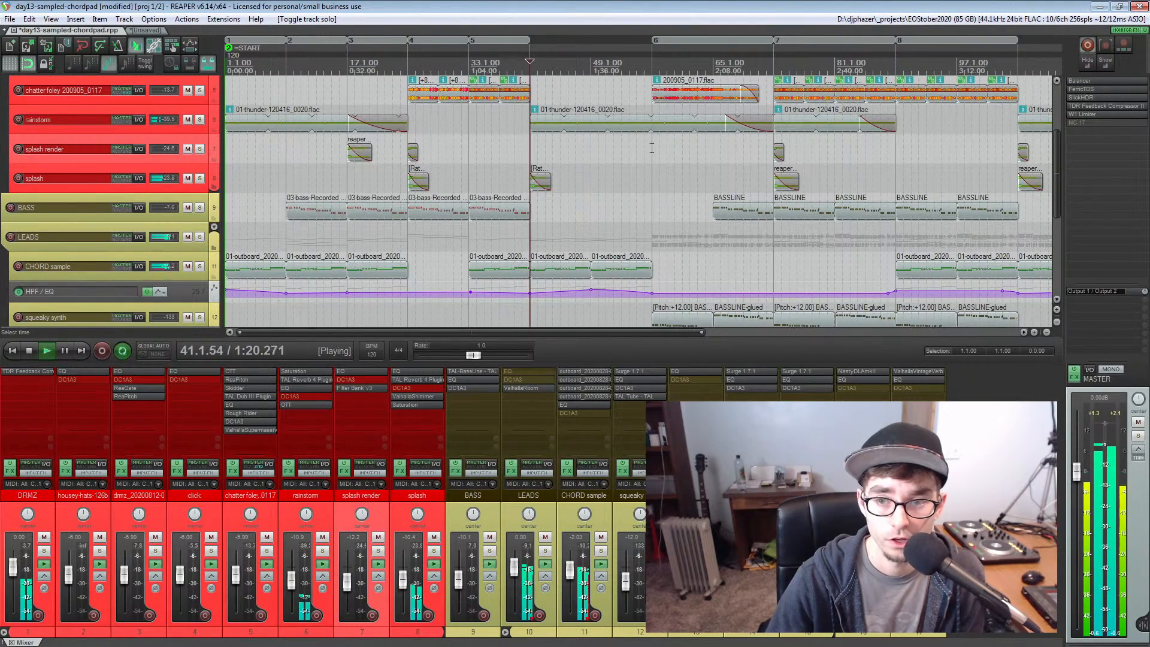
key(space)
click(595, 159)
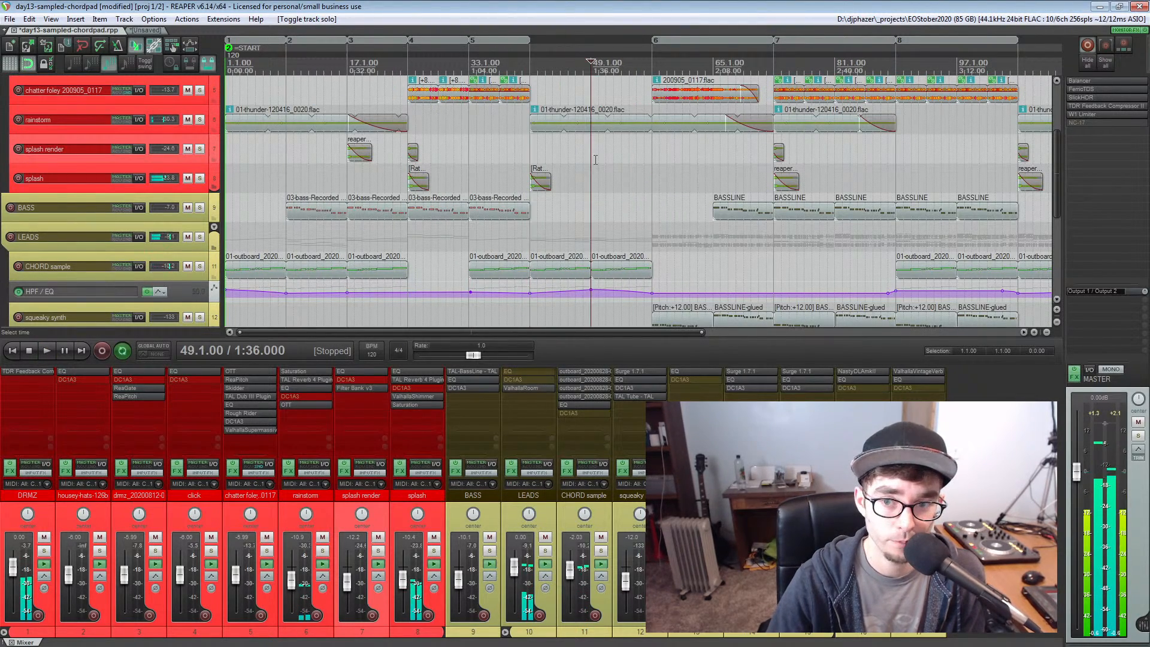
Place the edit cursor at bar 57, audition the transition into the section, and return the cursor to bar 57
click(650, 158)
scroll(650, 159, down, 3)
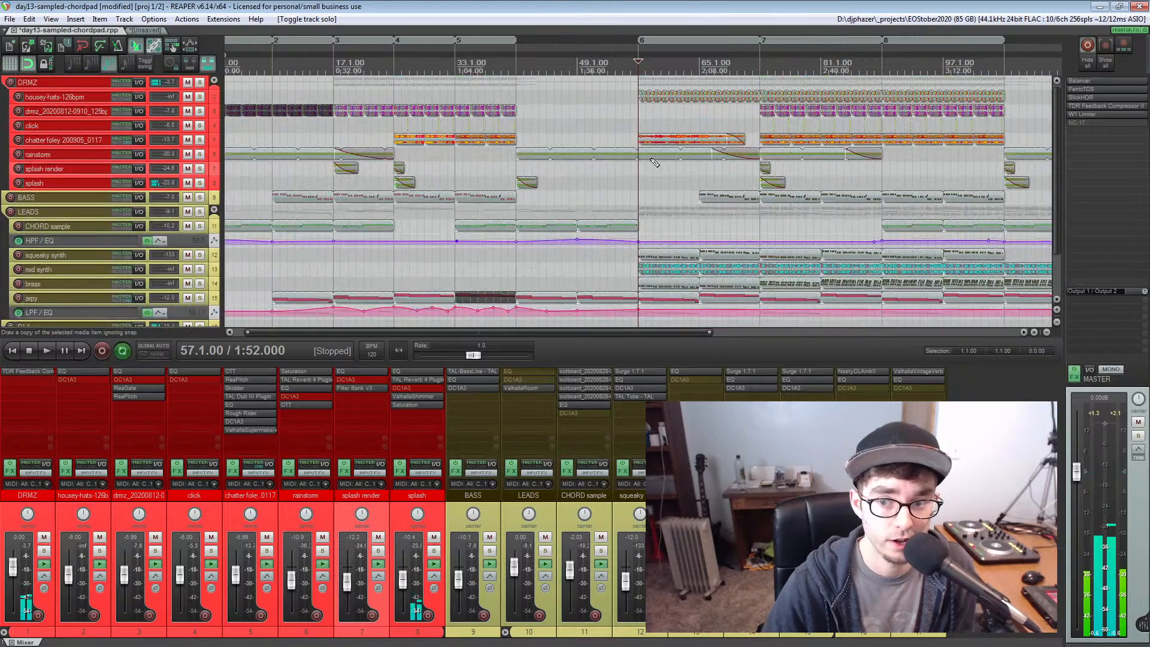
scroll(652, 161, down, 3)
scroll(651, 162, down, 3)
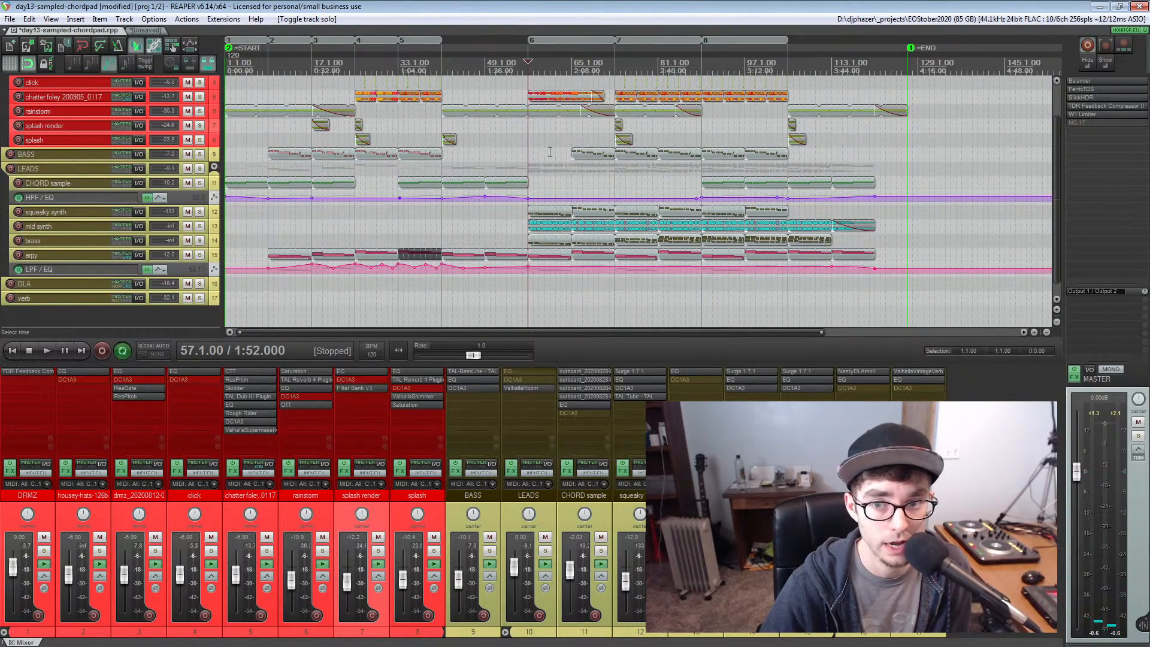
scroll(549, 152, up, 3)
key(space)
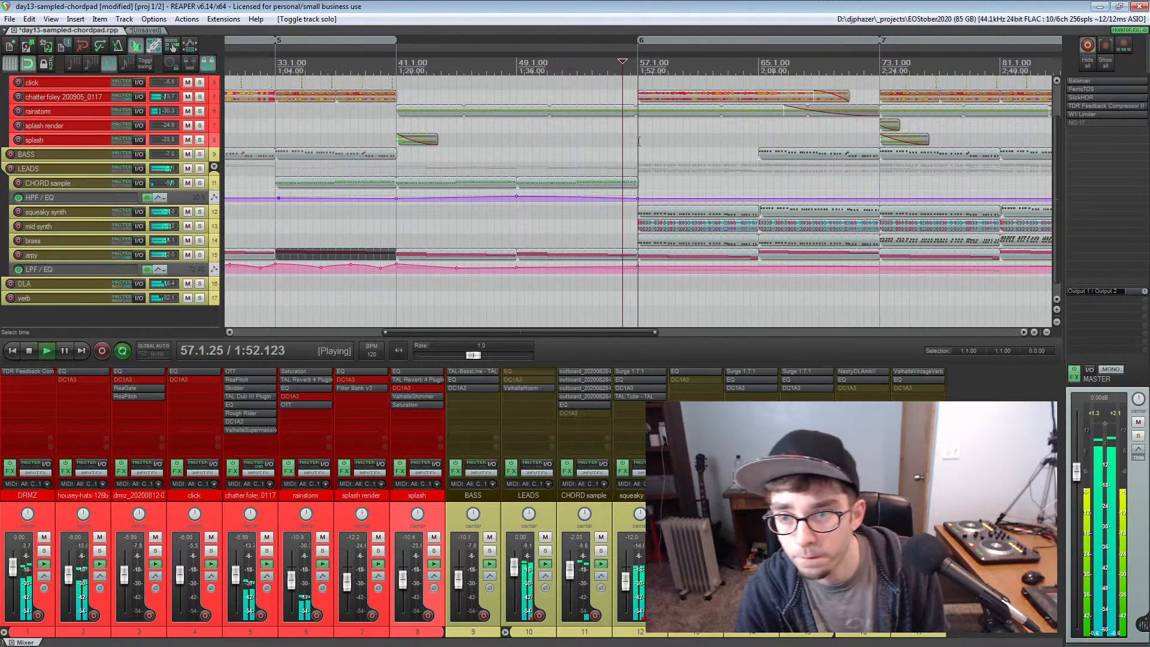
key(space)
click(628, 143)
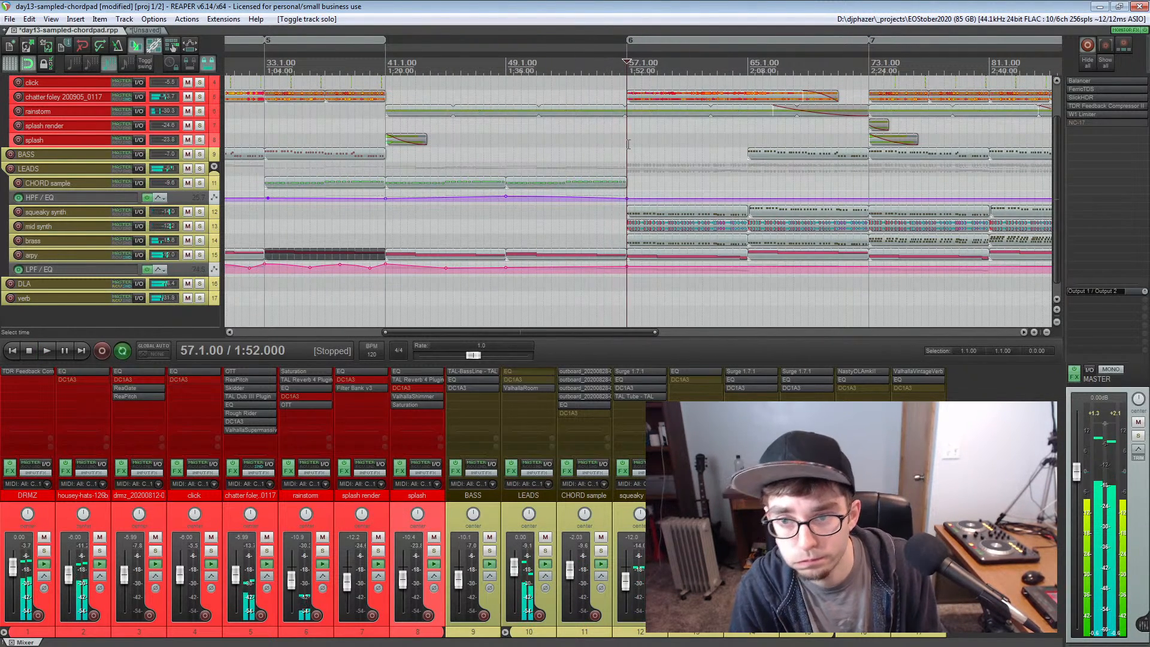
Inspect the squeaky synth track's Surge instrument with the Quirp patch and arm the track to try out its sound
scroll(628, 144, up, 3)
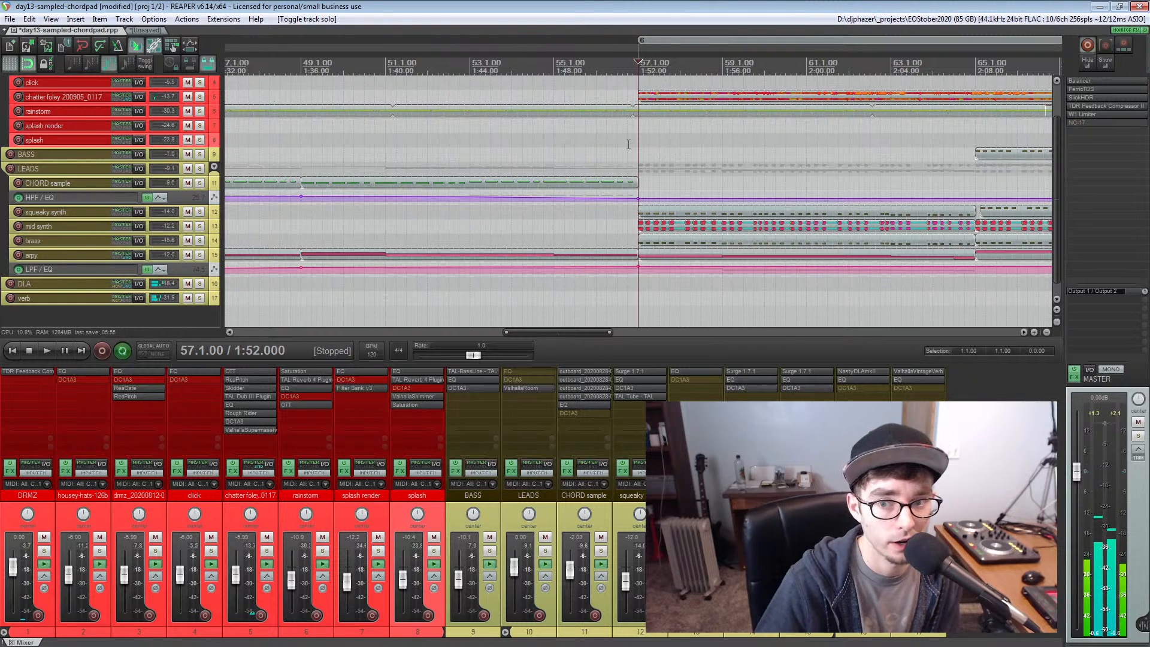
scroll(628, 144, down, 2)
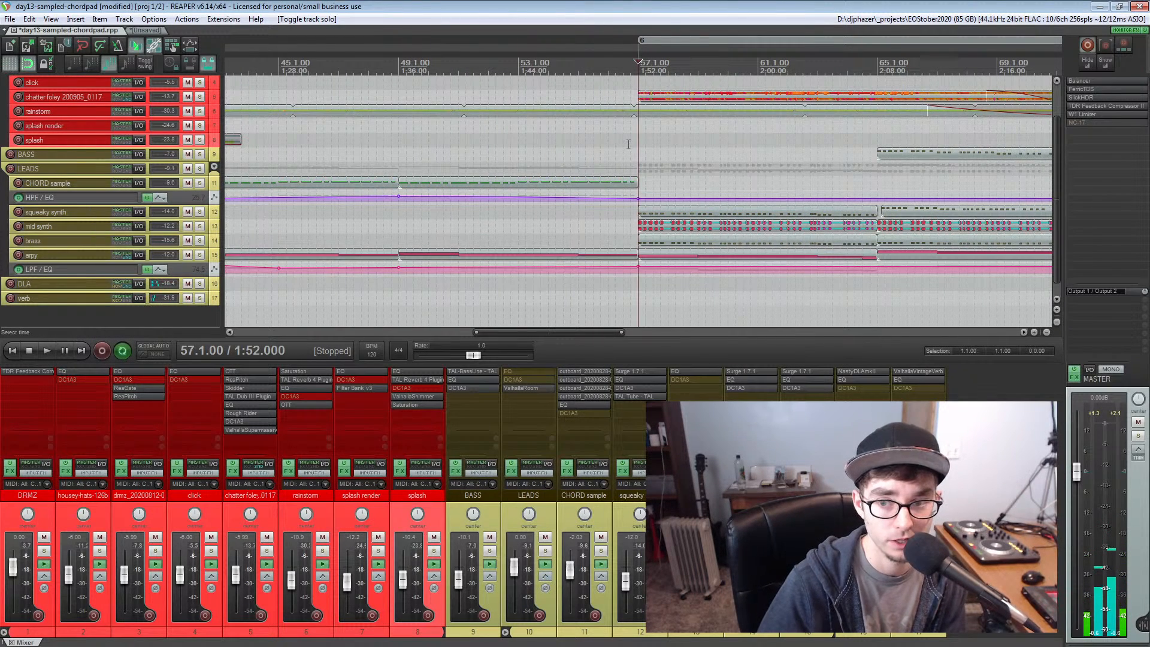
scroll(628, 144, right, 5)
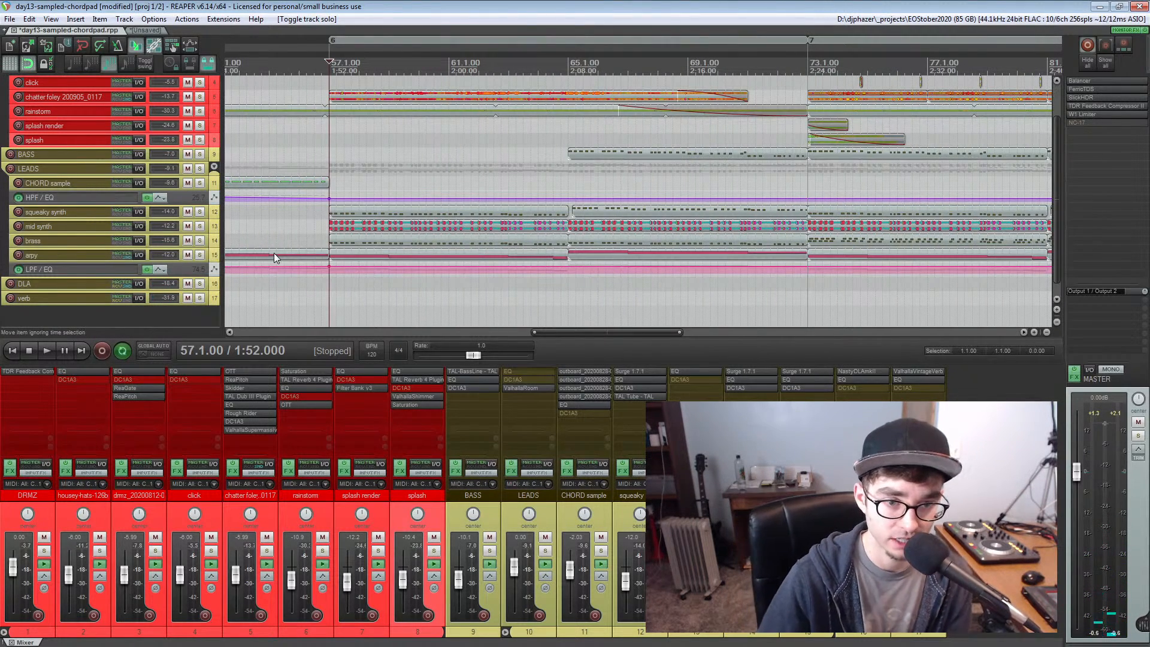
scroll(299, 224, up, 4)
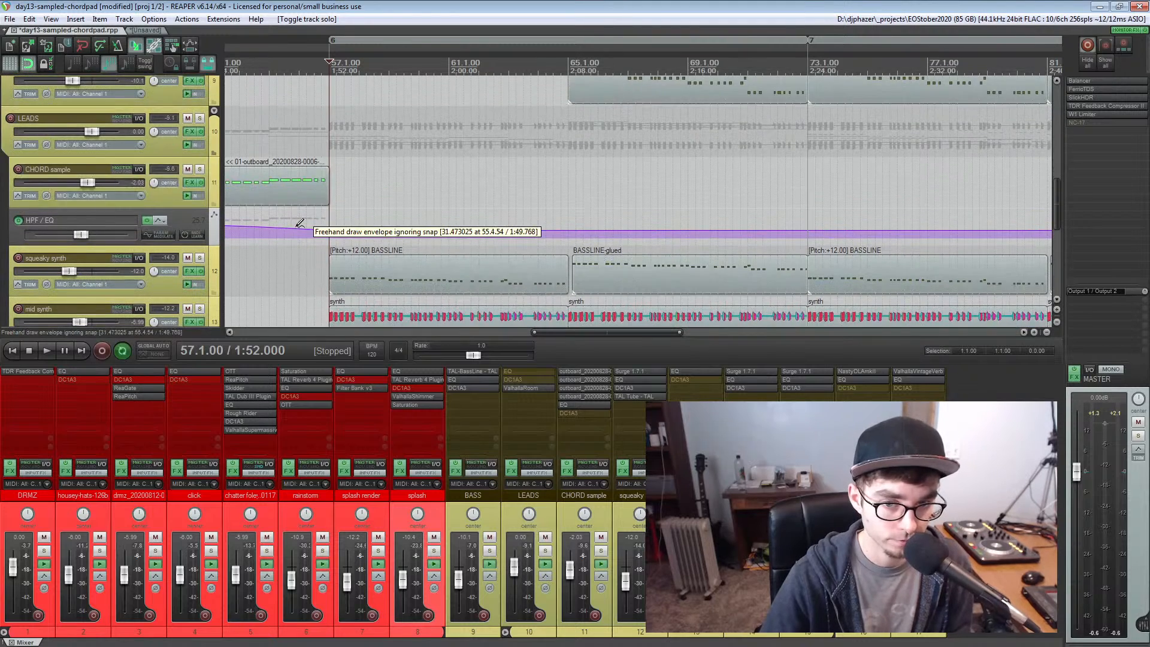
scroll(299, 223, down, 1)
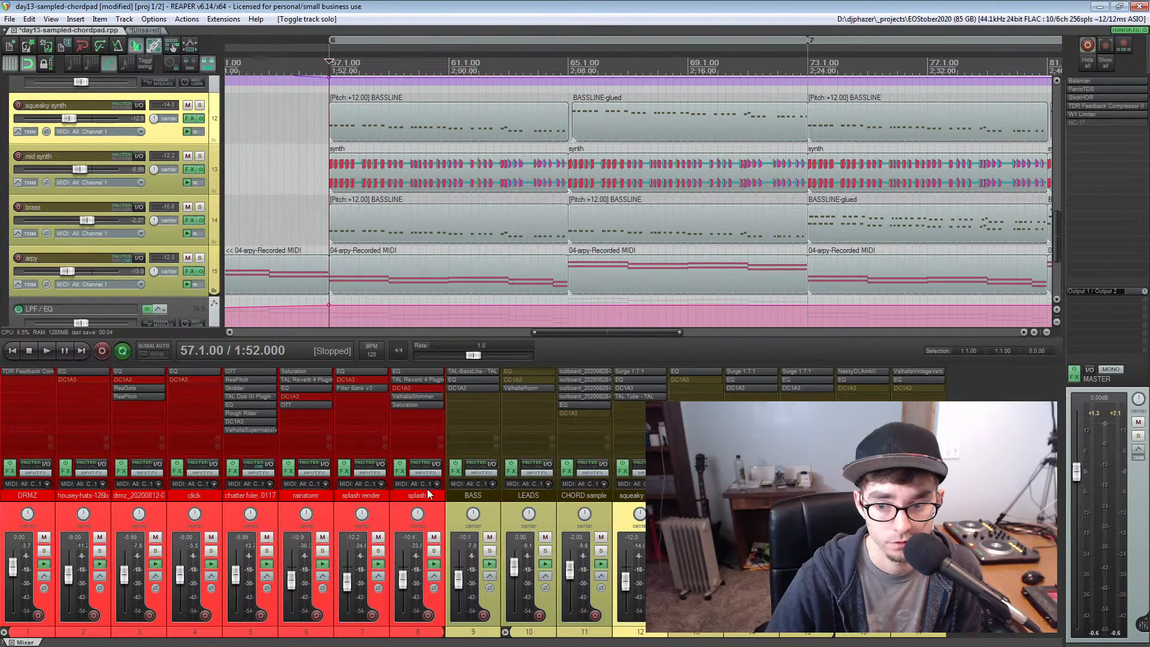
click(637, 371)
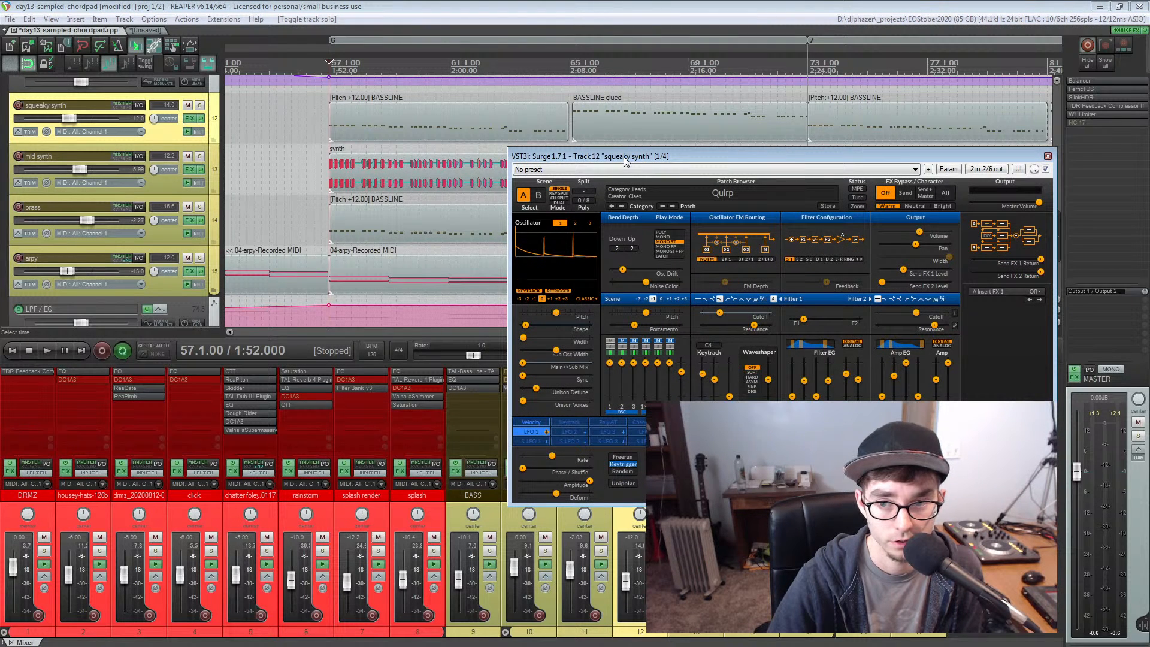
drag(623, 157, 604, 156)
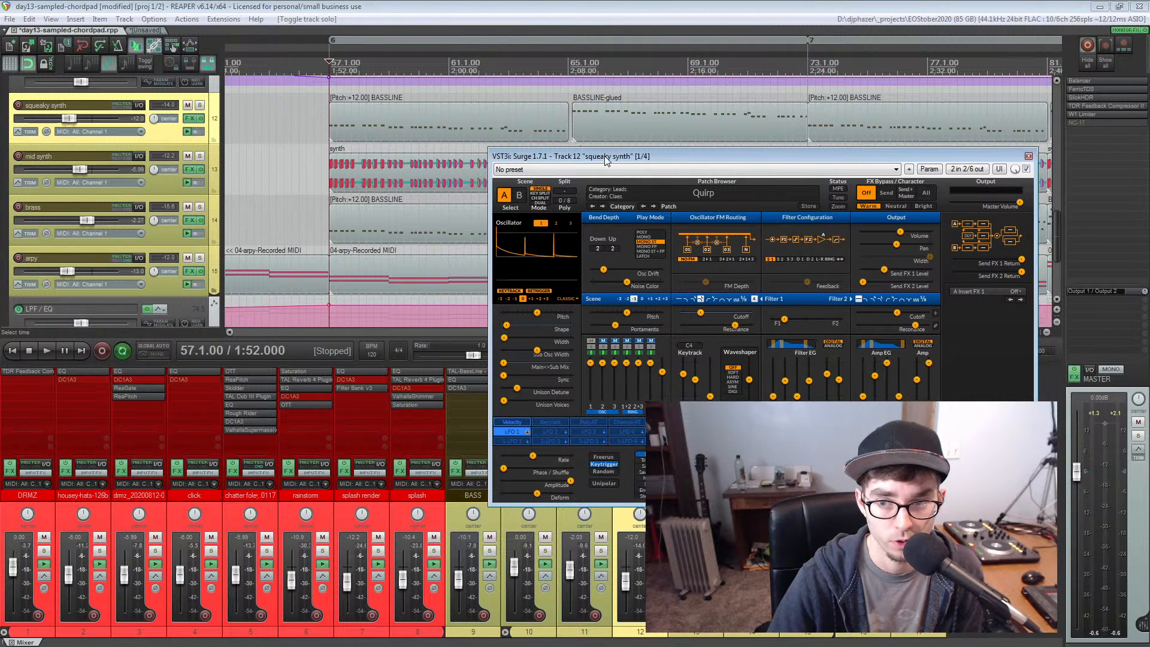
click(17, 105)
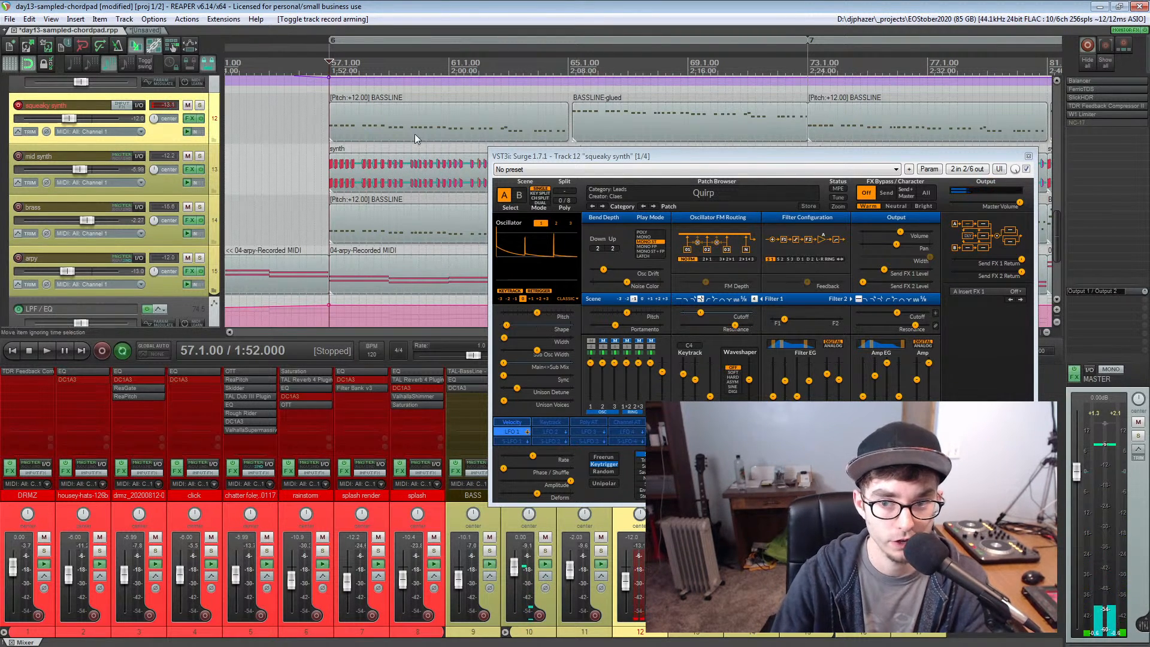
click(1028, 156)
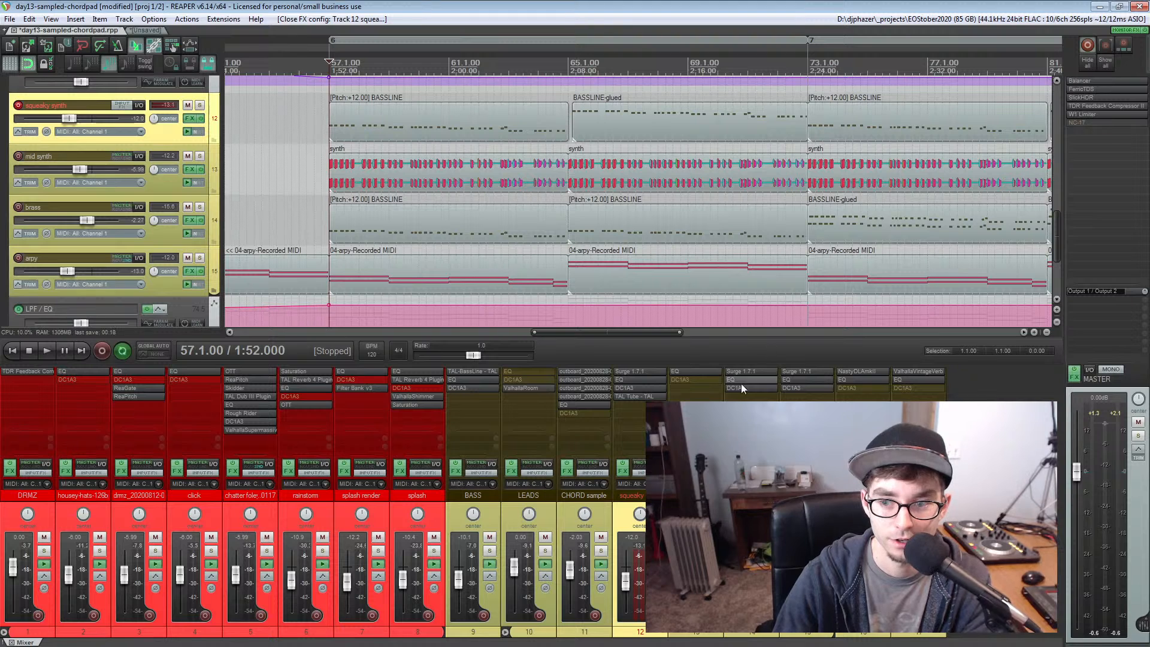
Solo the mid synth track to audition it from bar 57, disarm the squeaky synth track, and unsolo the mid synth
click(72, 156)
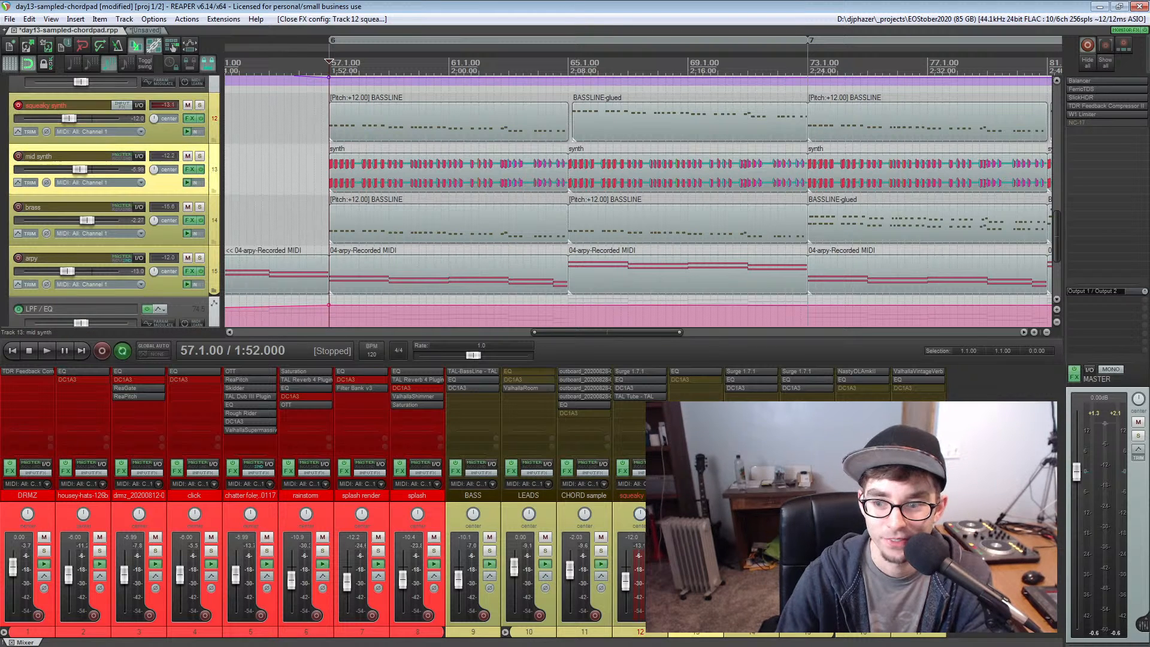
scroll(526, 178, left, 5)
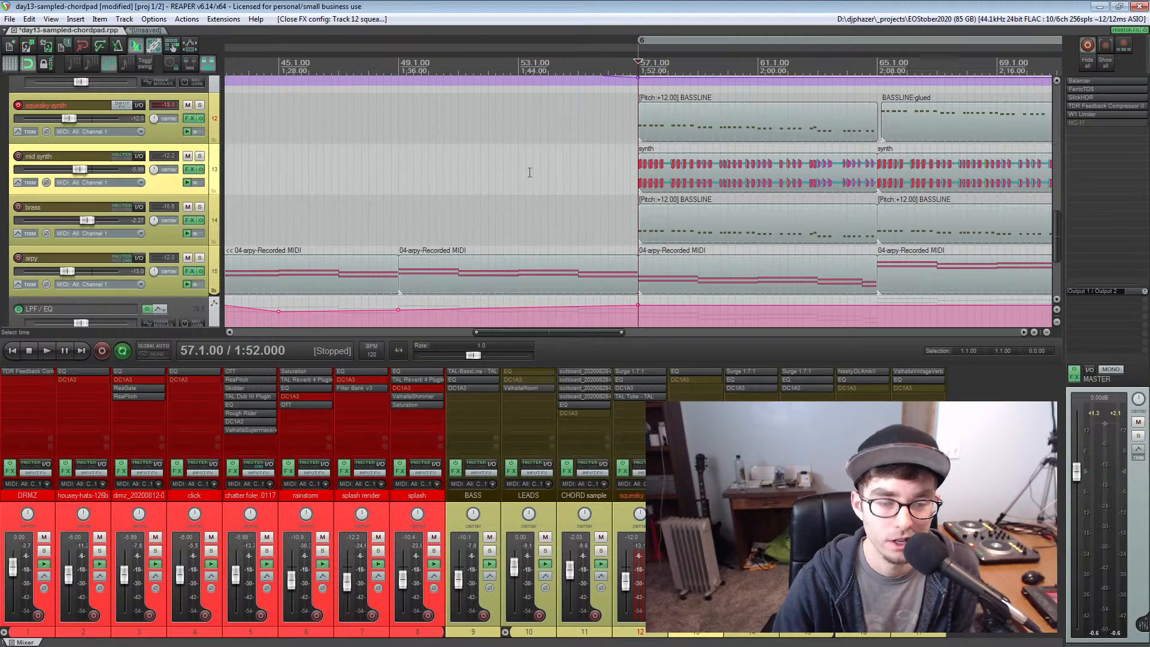
scroll(529, 173, right, 20)
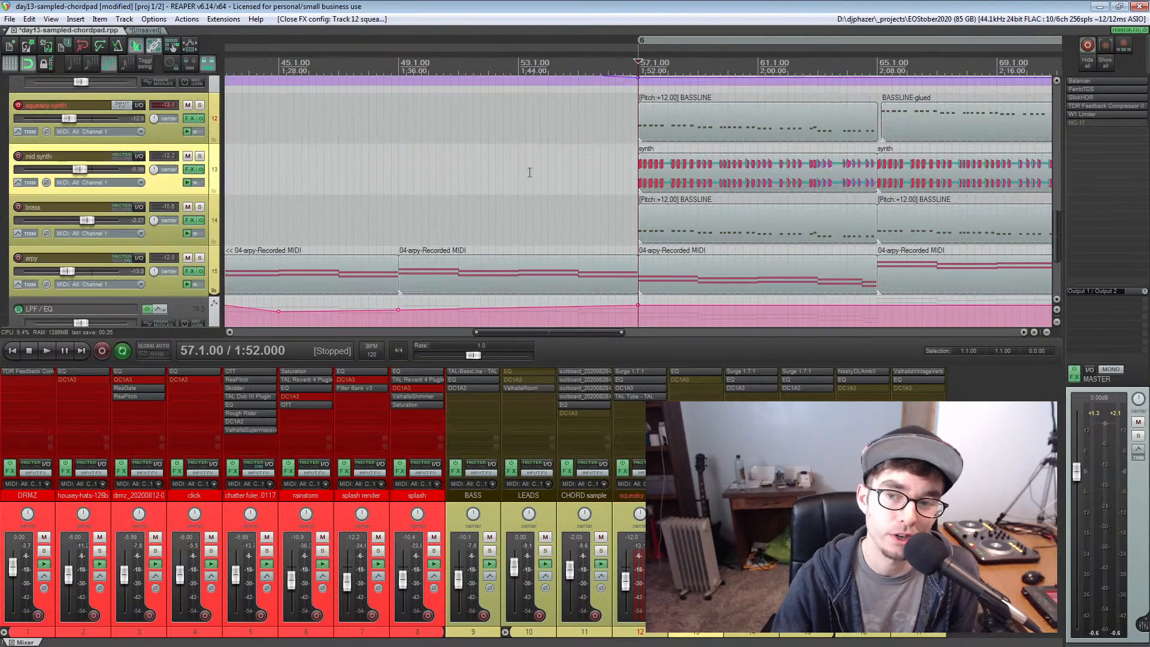
scroll(263, 143, left, 18)
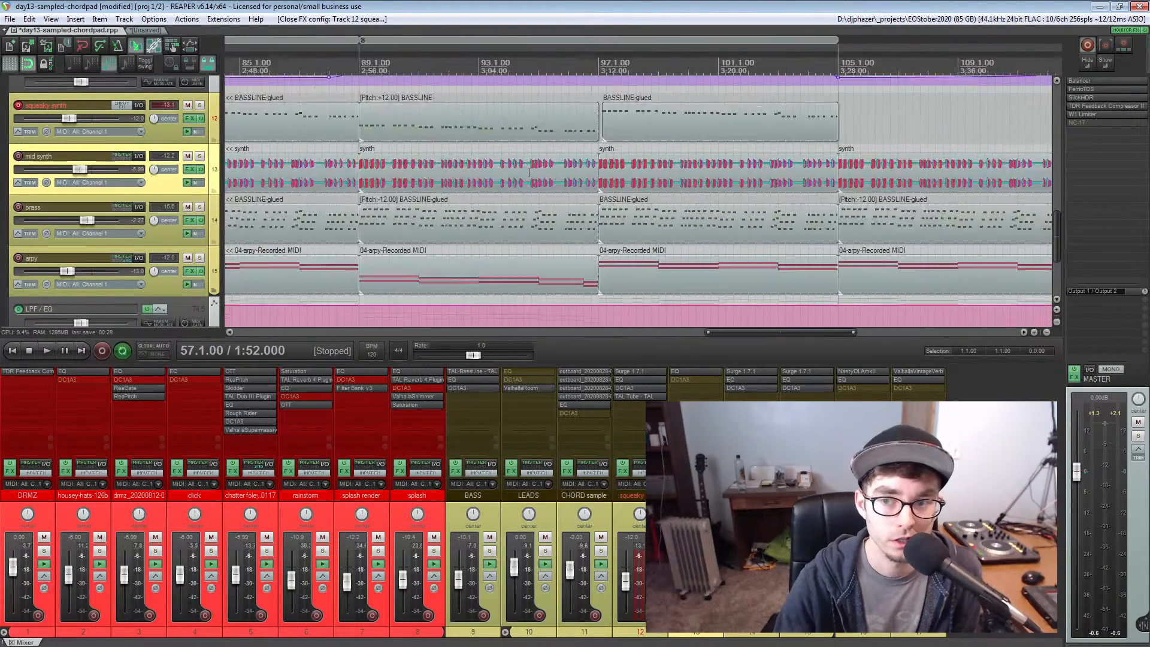
click(200, 155)
key(space)
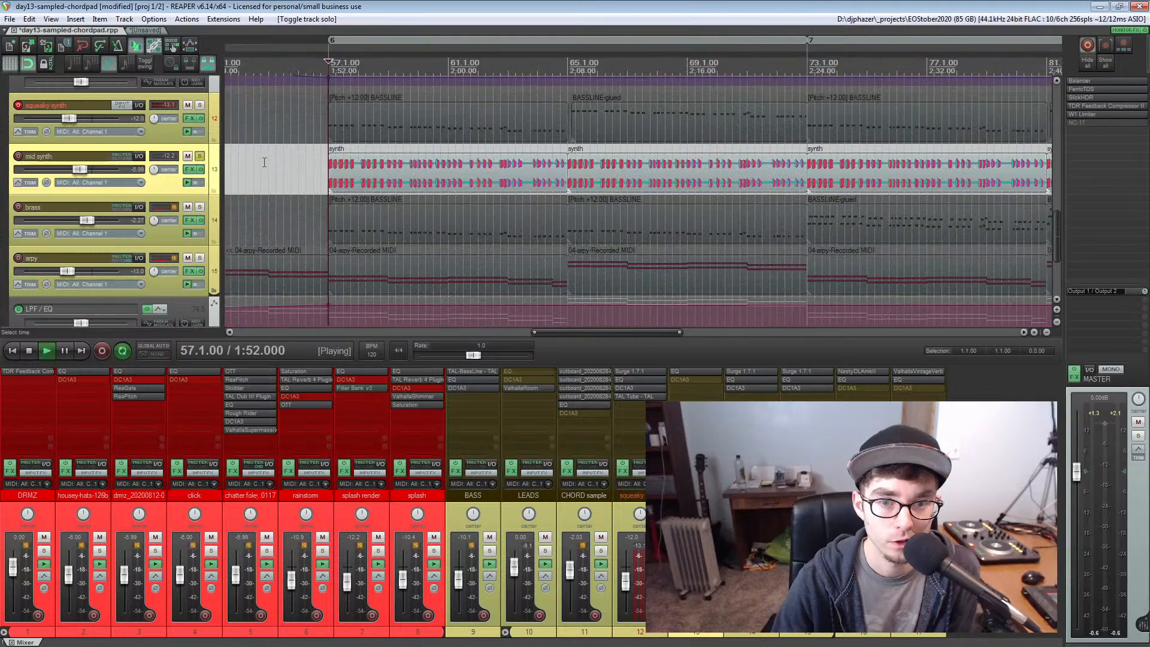
click(18, 105)
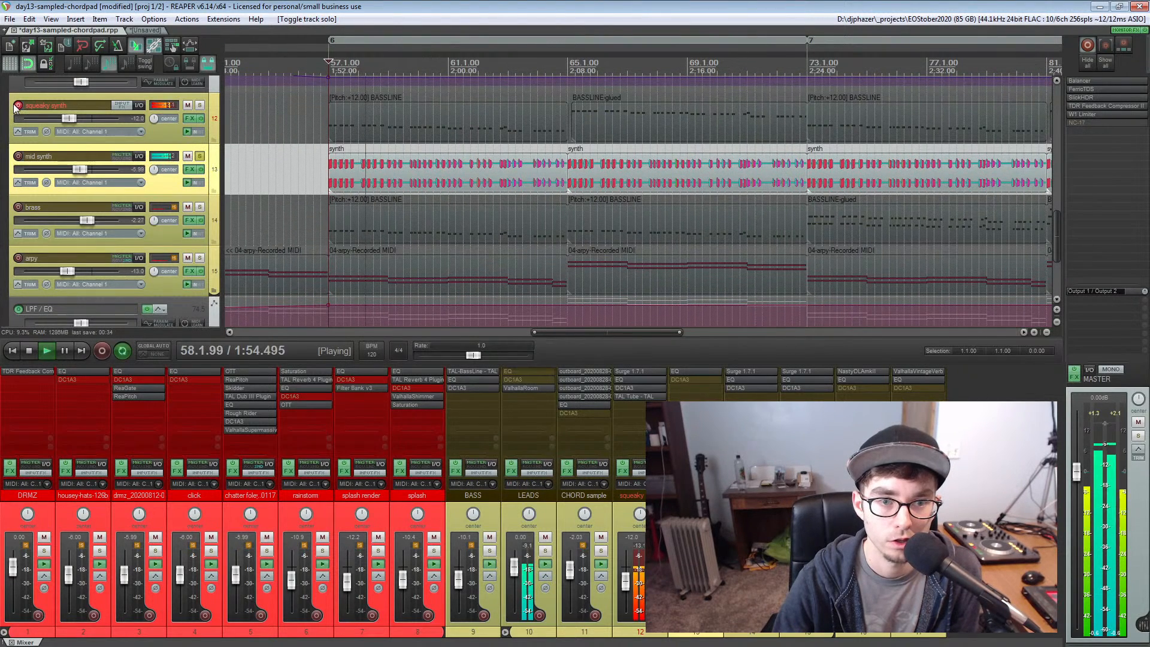
key(space)
click(201, 156)
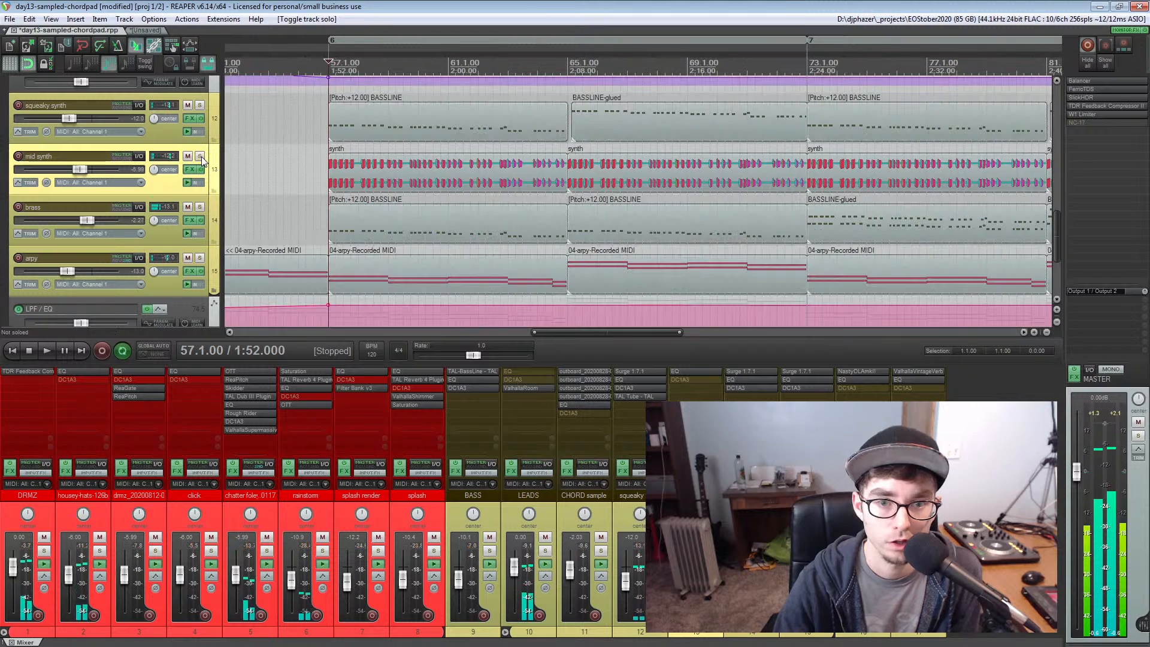
Solo the brass track and audition it from bar 57
click(200, 206)
key(space)
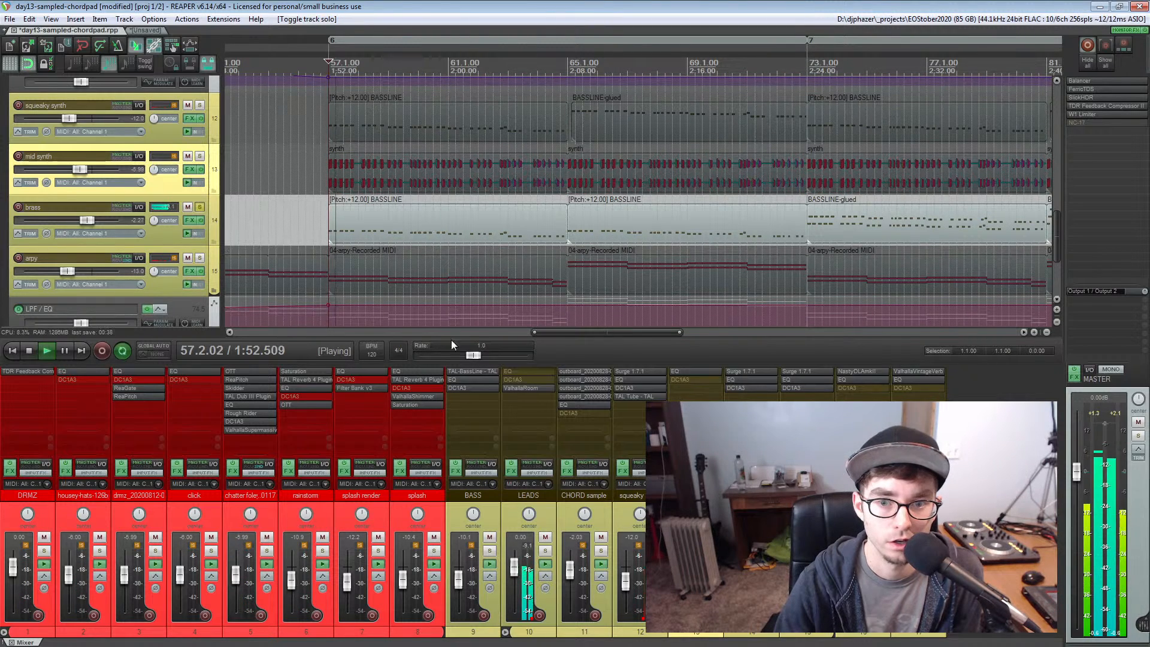
key(space)
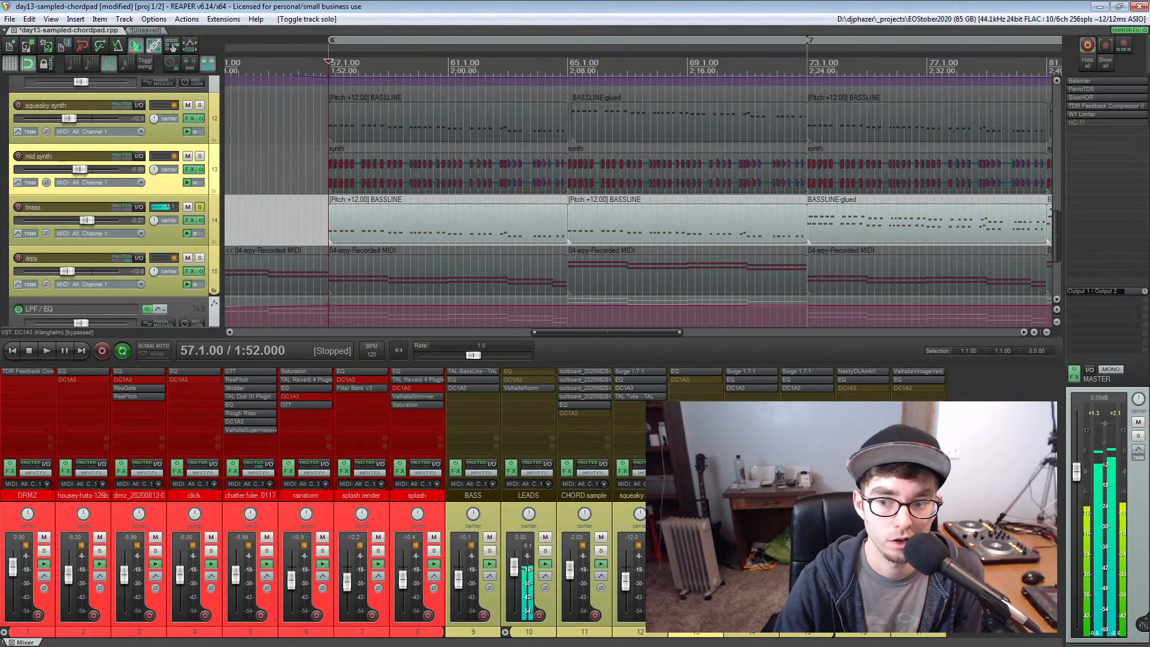
Inspect the brass track's Surge instrument with the OB-8 Jump patch, replay the soloed part, and unsolo the track
click(742, 373)
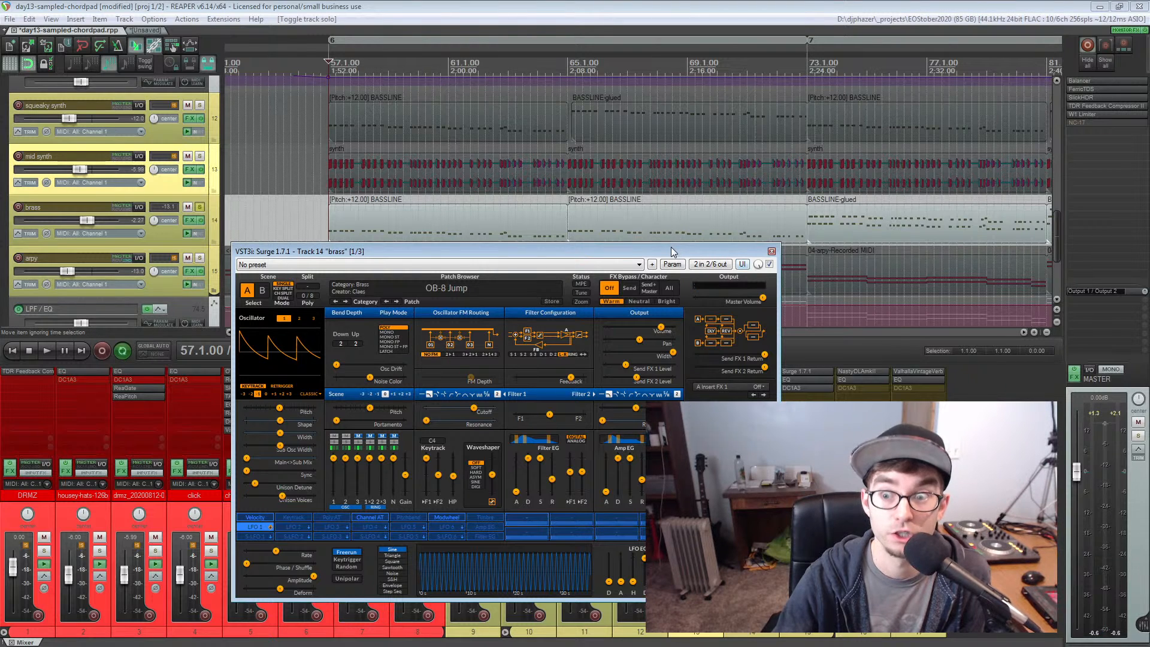
drag(670, 247, 483, 215)
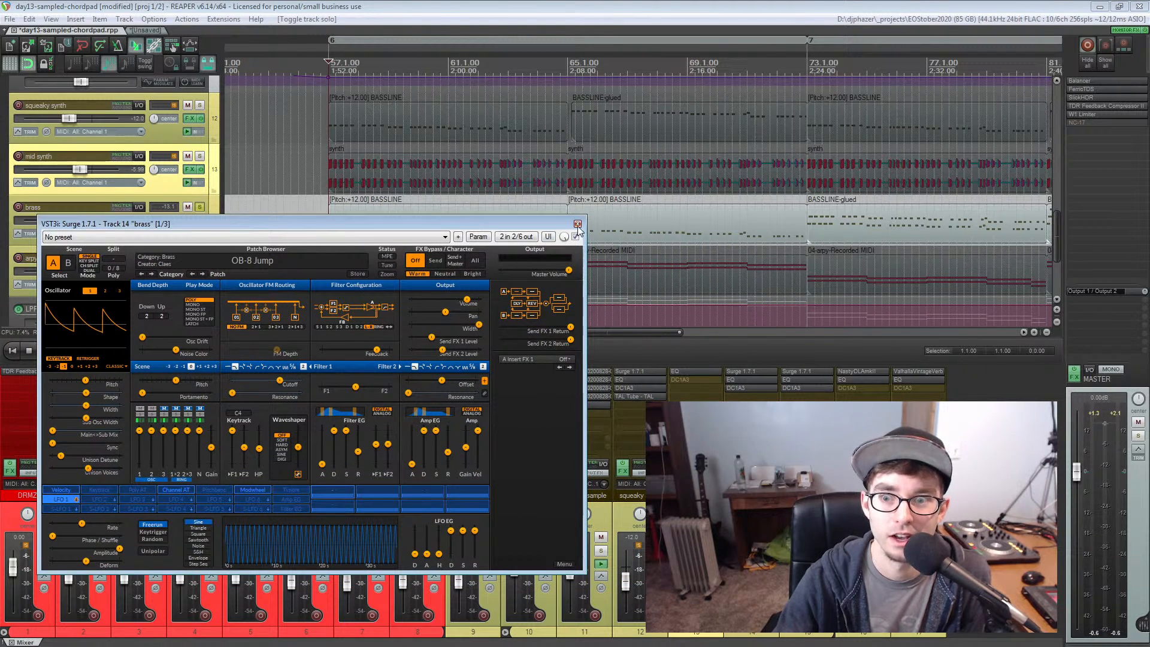
click(577, 224)
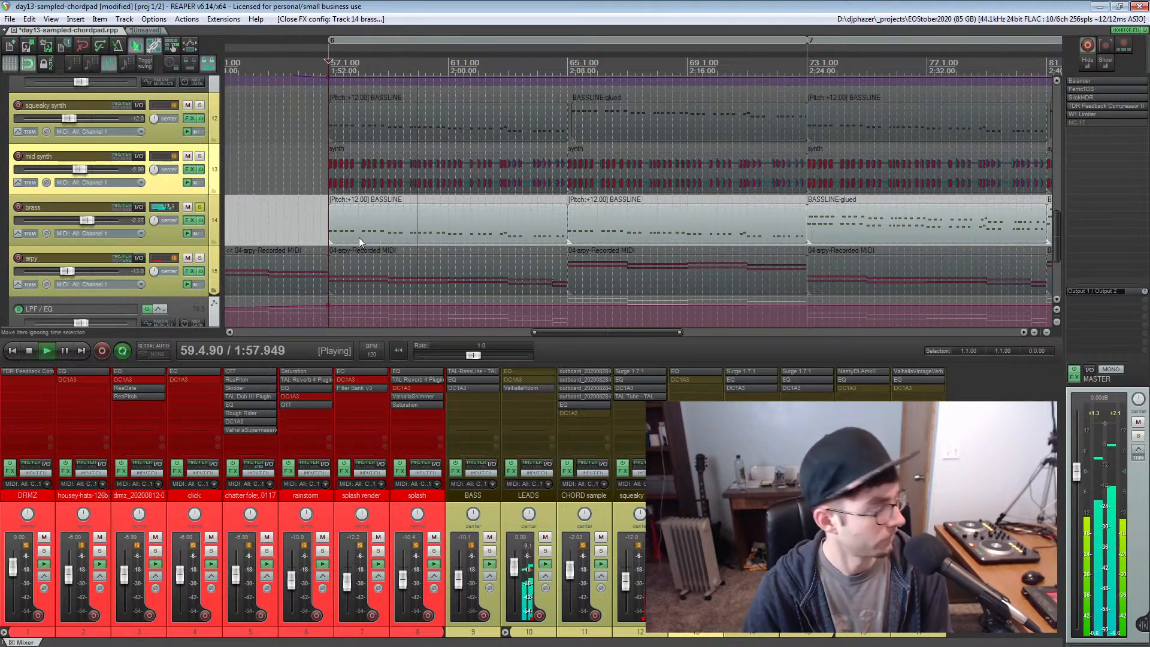
key(space)
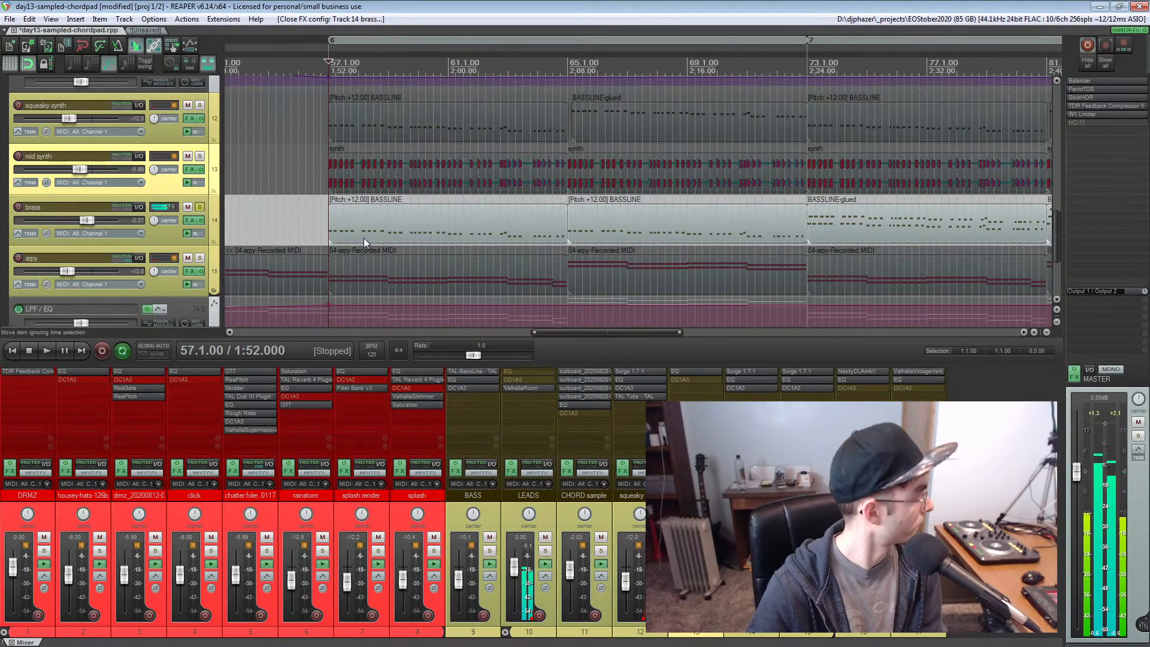
click(199, 207)
Solo the squeaky synth, mid synth and brass tracks together and audition them from bar 57
click(200, 104)
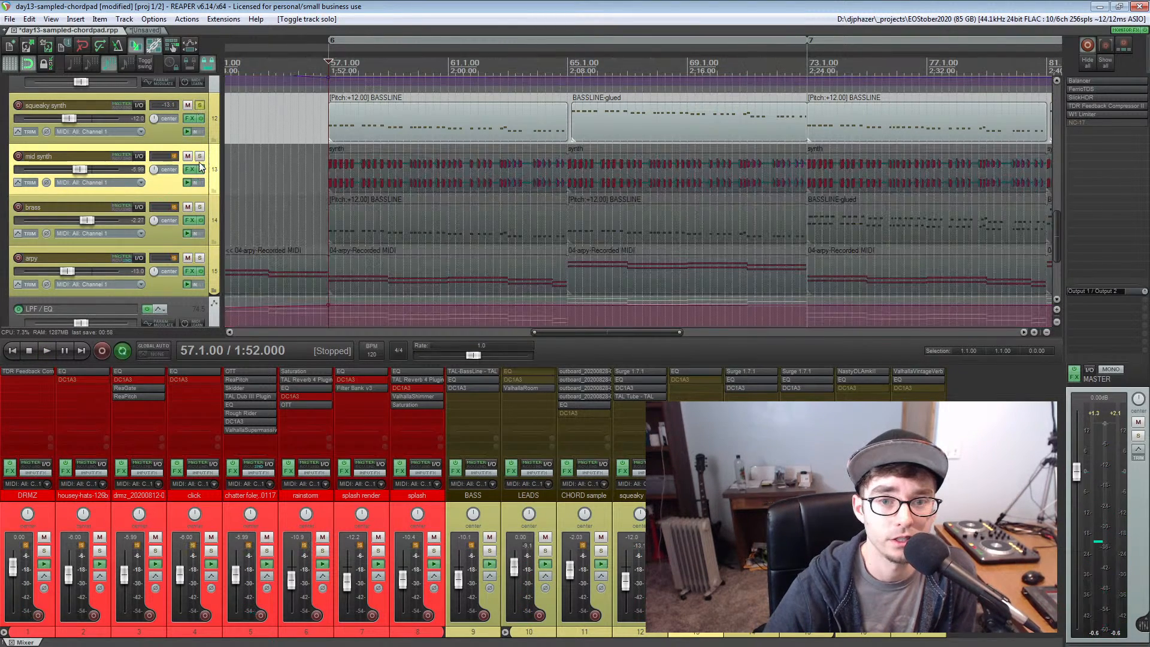
click(200, 157)
click(199, 208)
key(space)
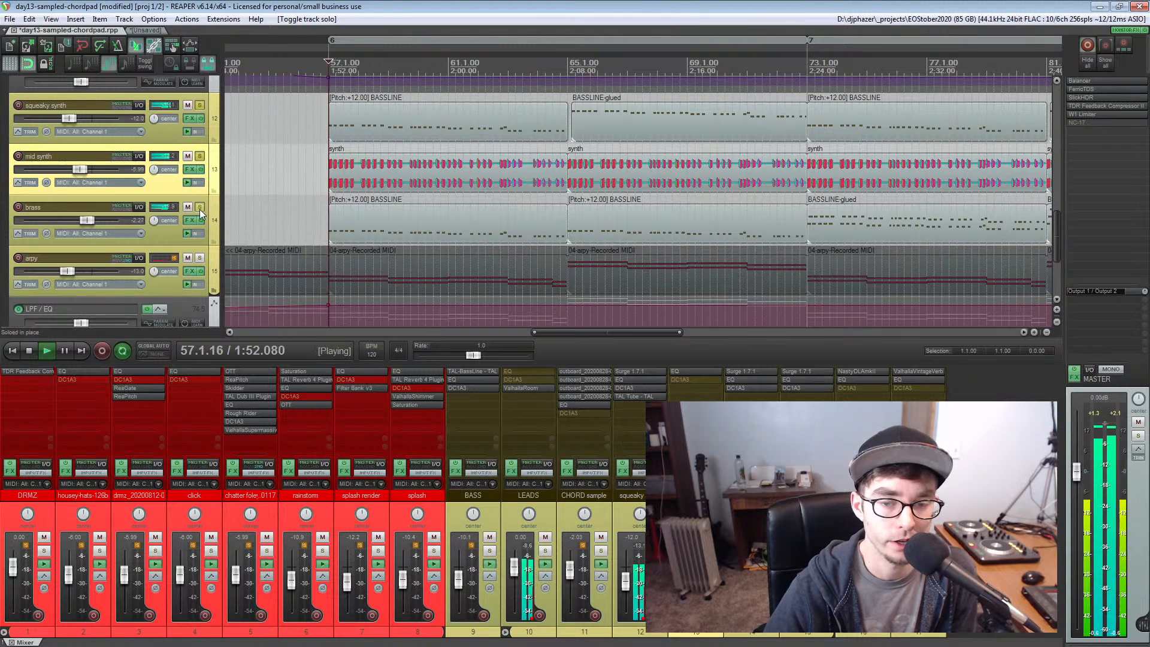
key(space)
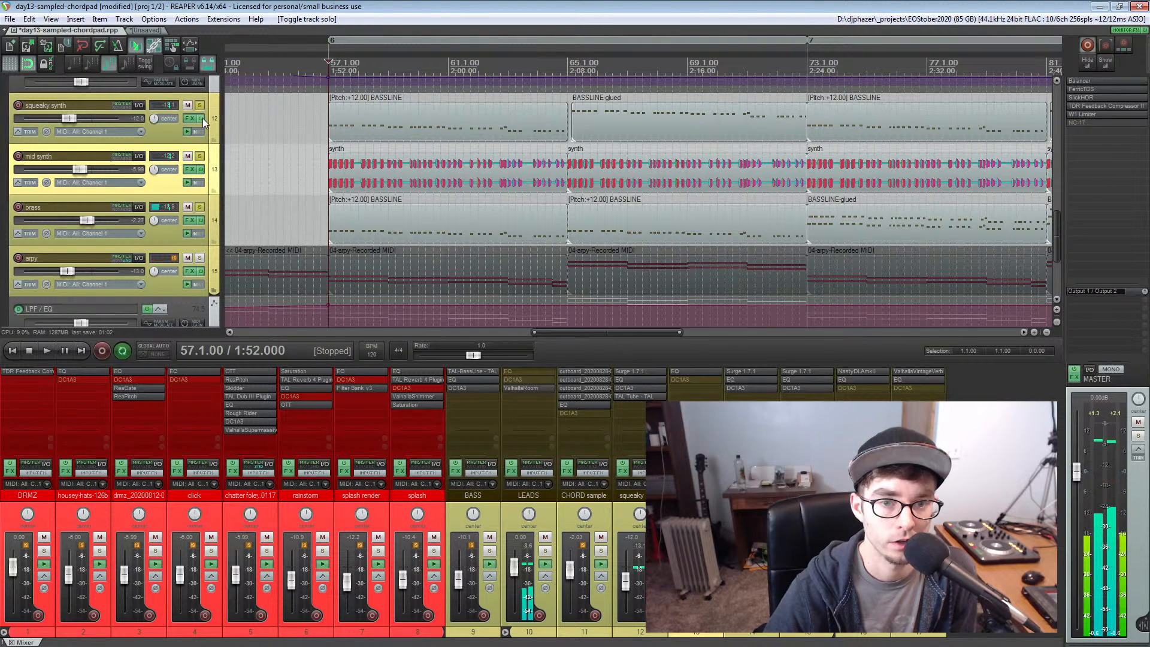
Set the squeaky synth's volume to -16 dB and the mid synth's to -7.25 dB during playback, and unsolo all tracks
click(66, 118)
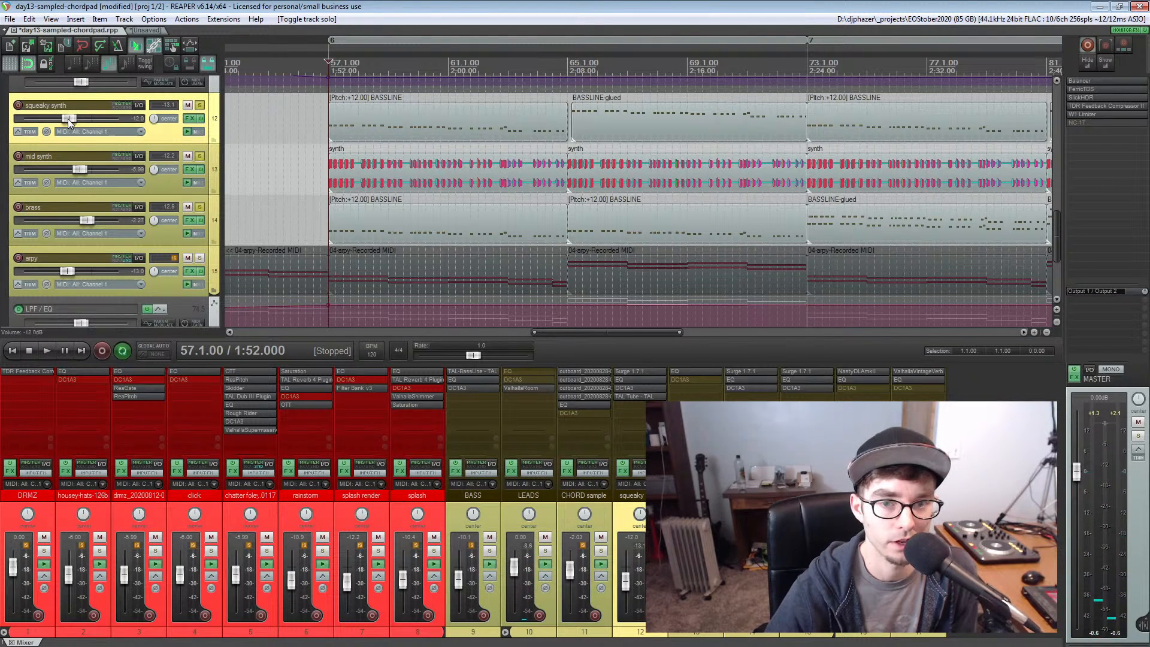
key(space)
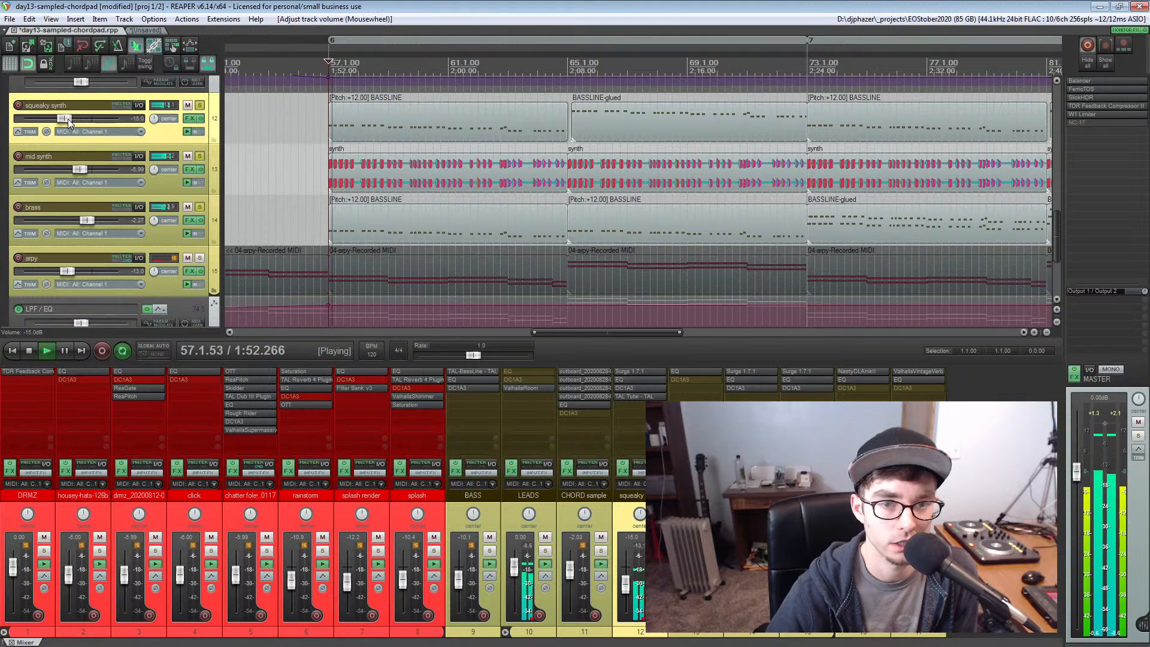
drag(67, 119, 70, 119)
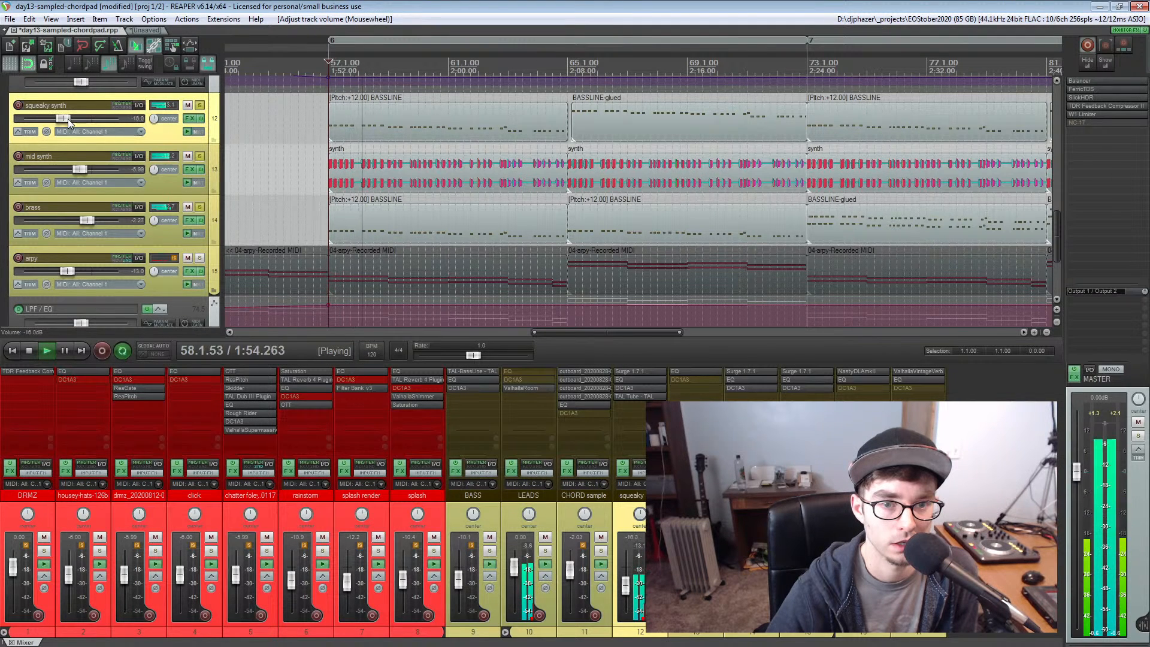
scroll(74, 174, down, 2)
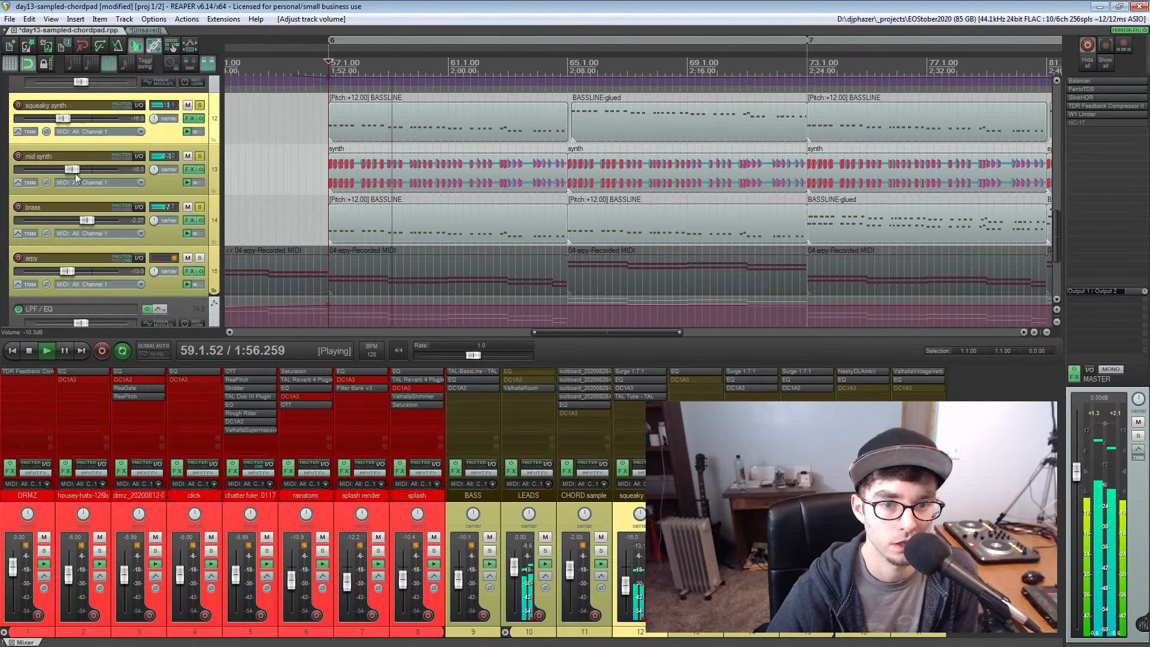
scroll(74, 174, down, 1)
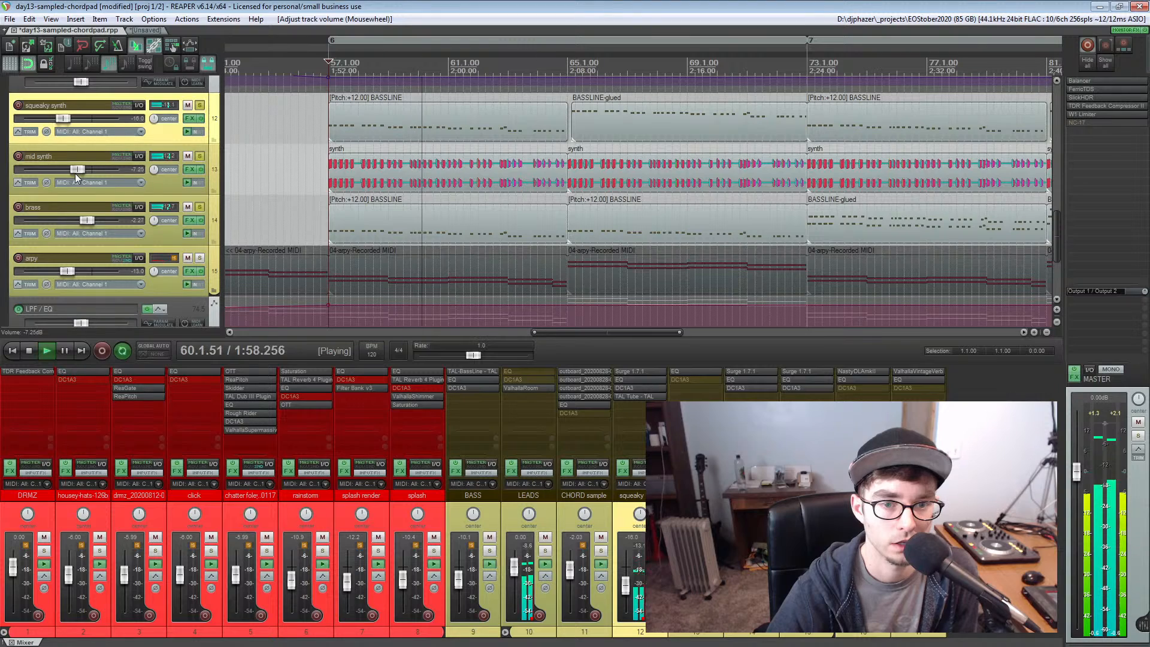
ctrl+click(199, 156)
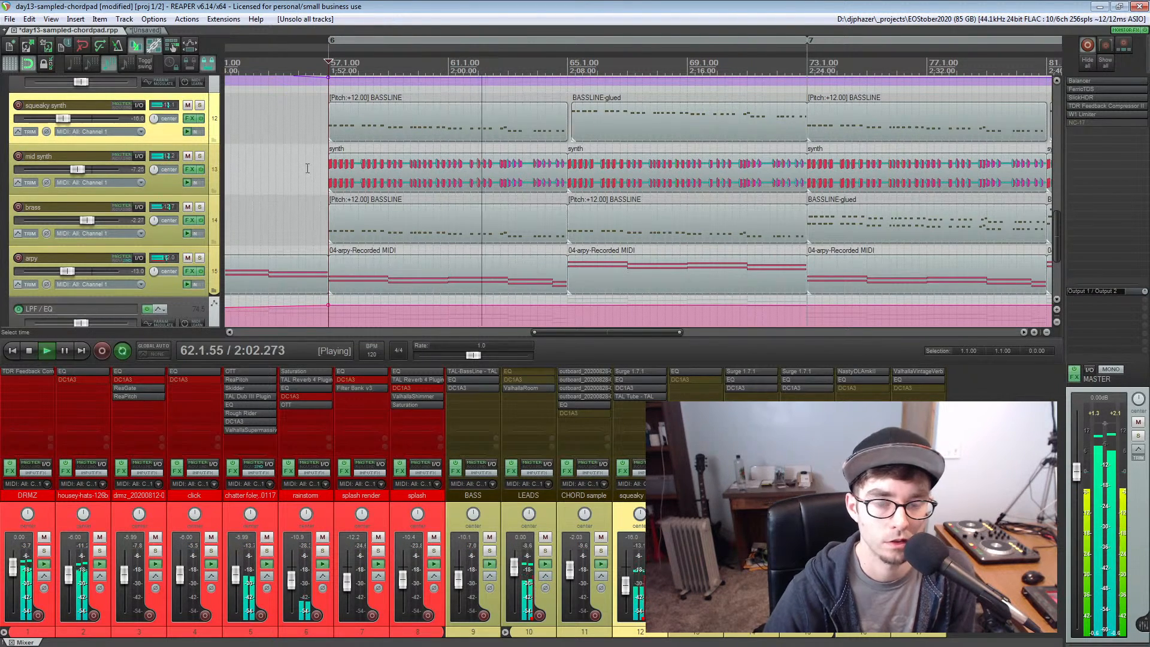
Solo the arpy track briefly during playback, then unsolo it
scroll(307, 168, down, 2)
scroll(307, 168, down, 2)
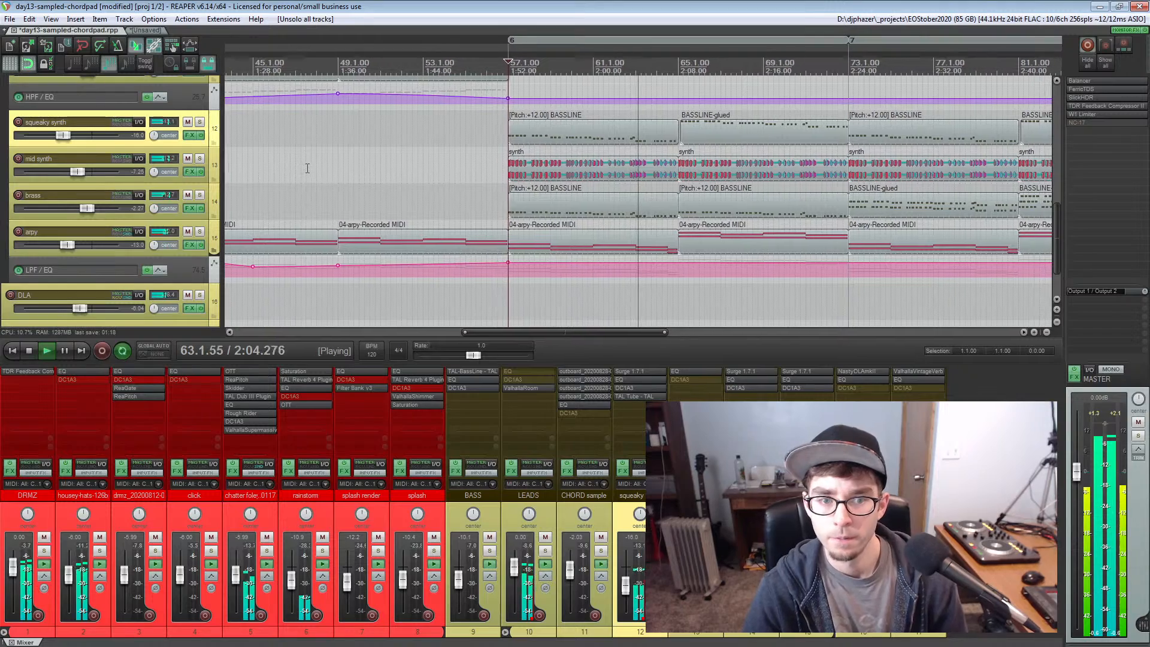
click(200, 231)
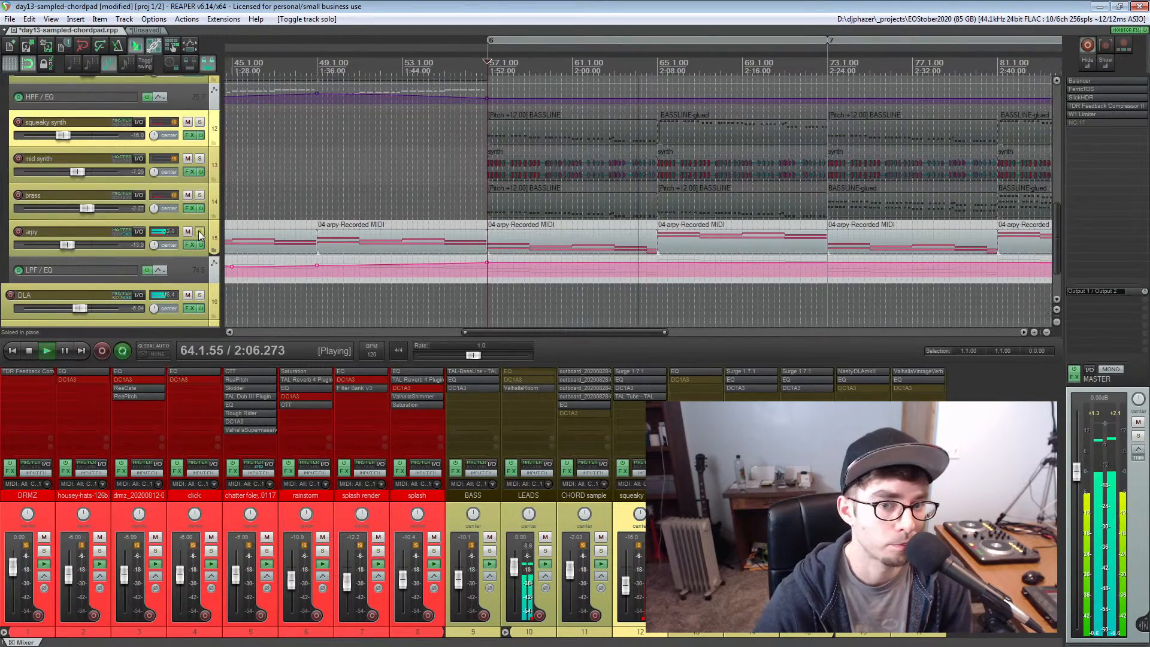
click(199, 232)
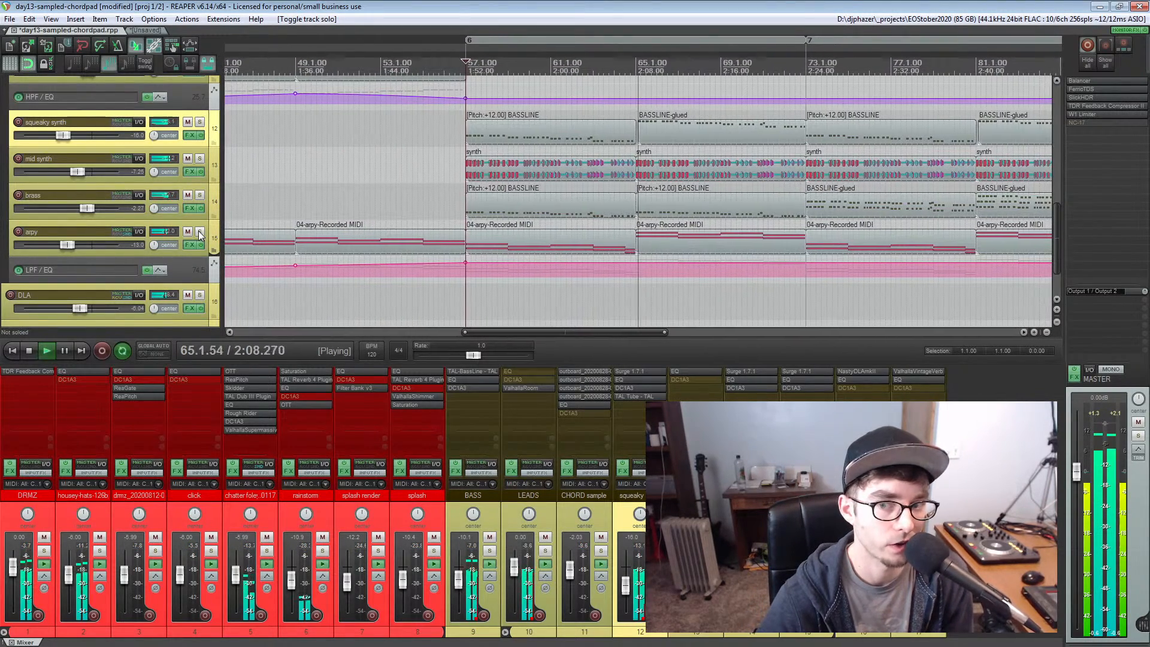
Solo the squeaky synth track during playback, unsolo it, and stop playback
scroll(714, 178, up, 2)
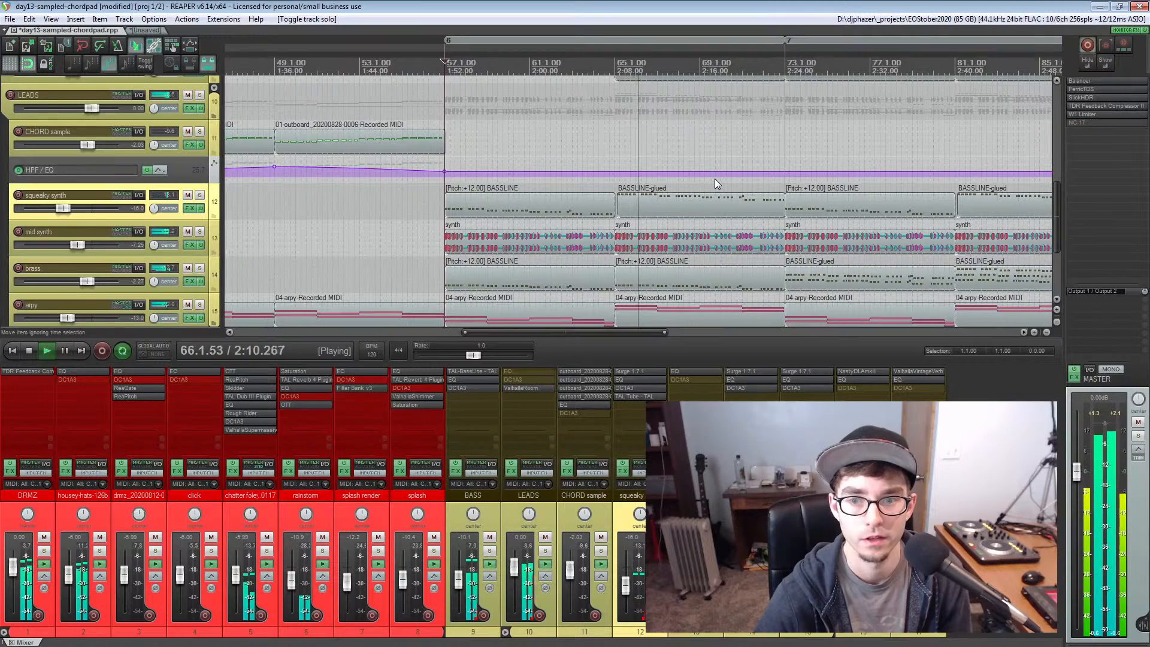
click(199, 196)
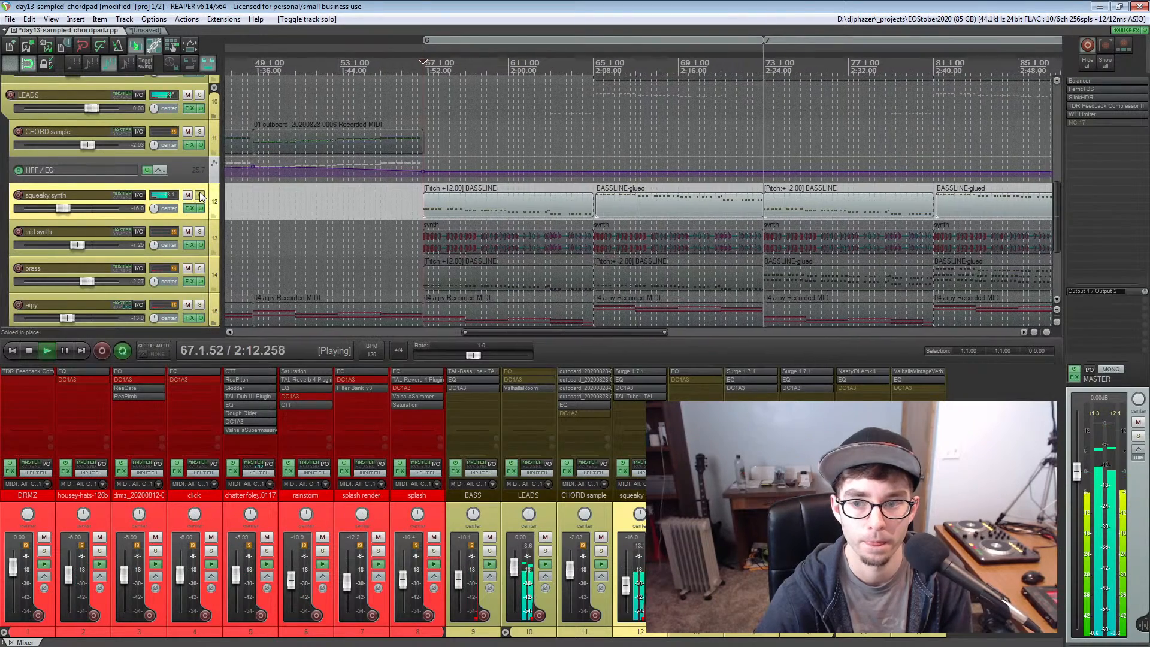
click(200, 195)
key(space)
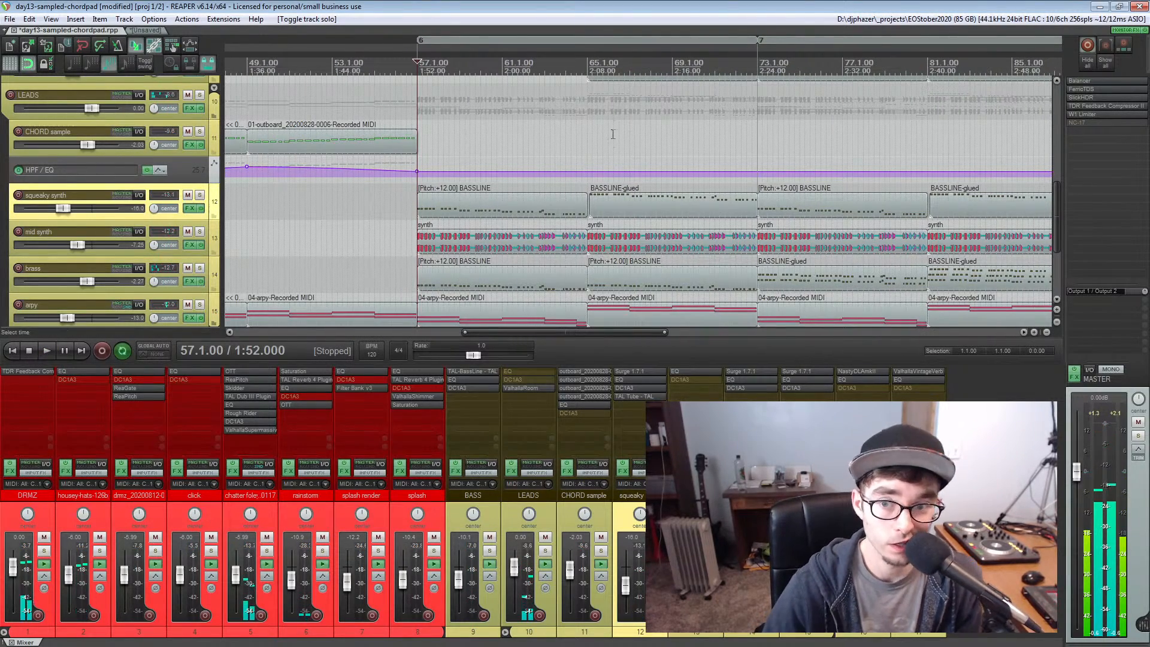
Examine the start of the glued BASSLINE item on the squeaky synth track at bar 65
click(587, 138)
scroll(588, 148, up, 5)
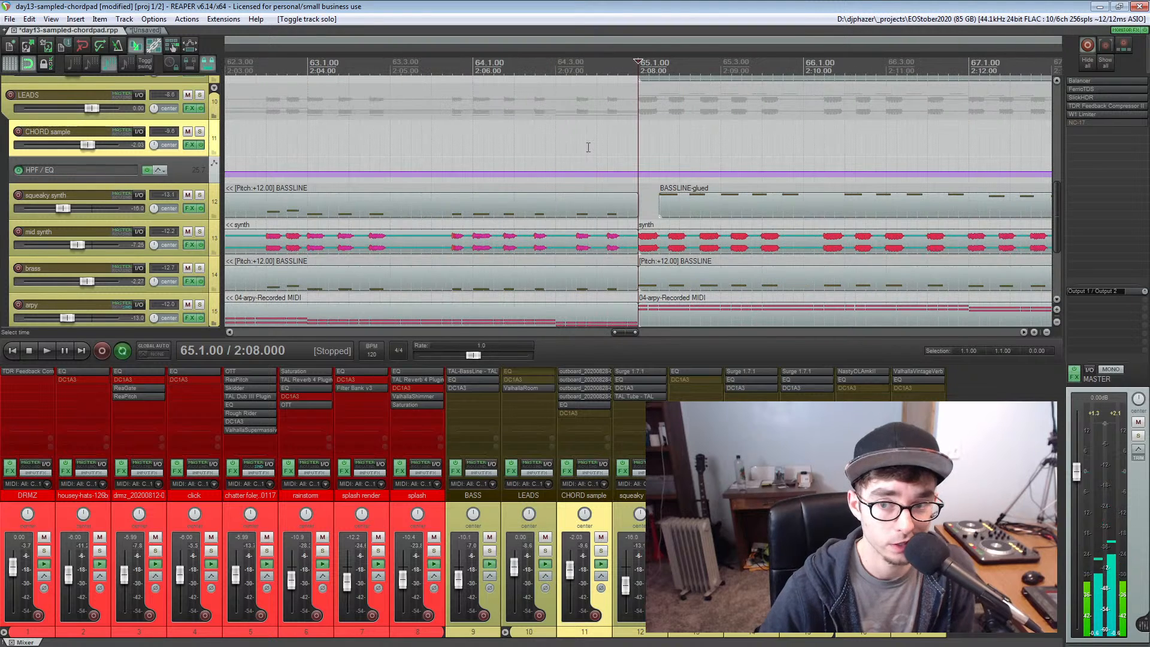
scroll(588, 131, right, 5)
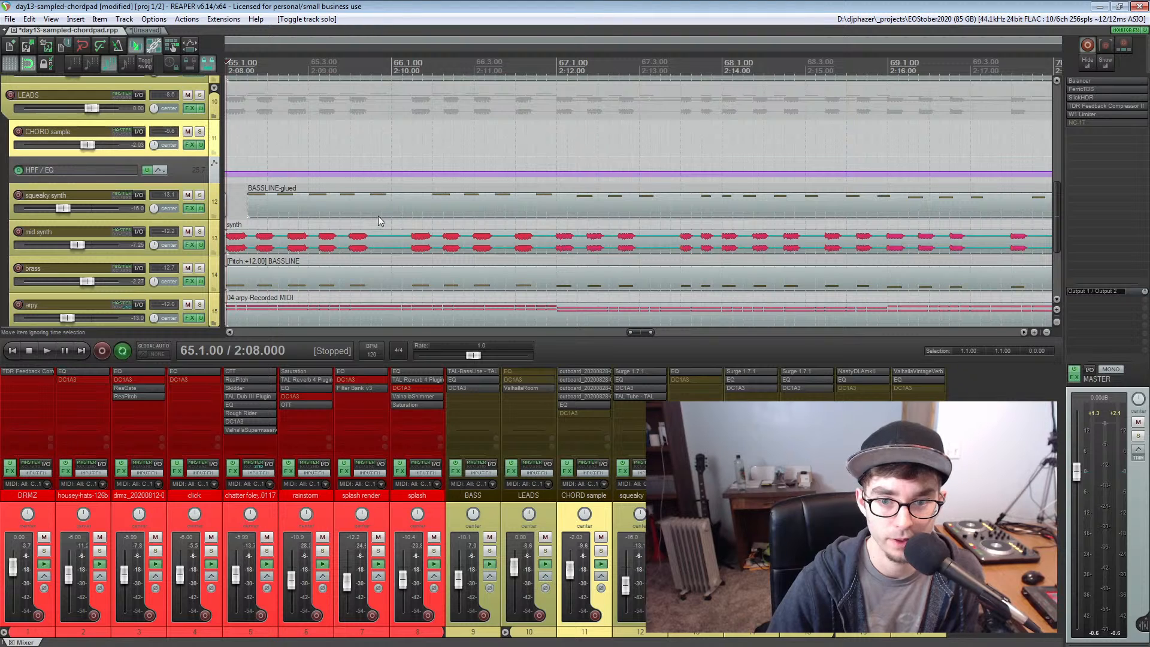
click(242, 204)
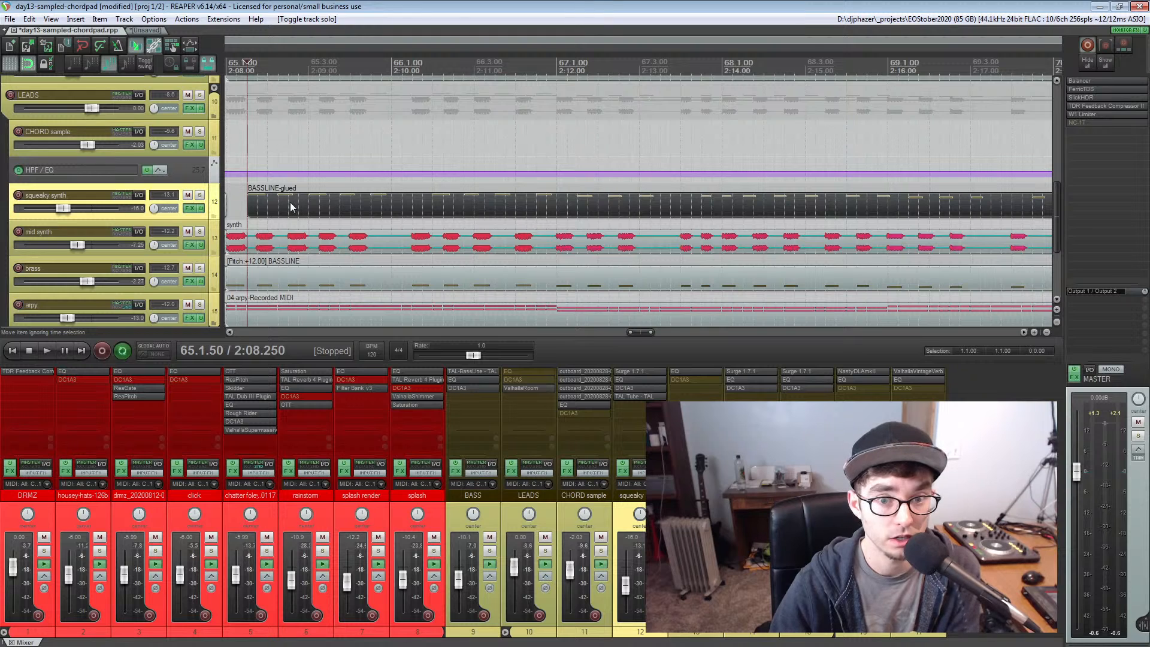
scroll(240, 205, up, 2)
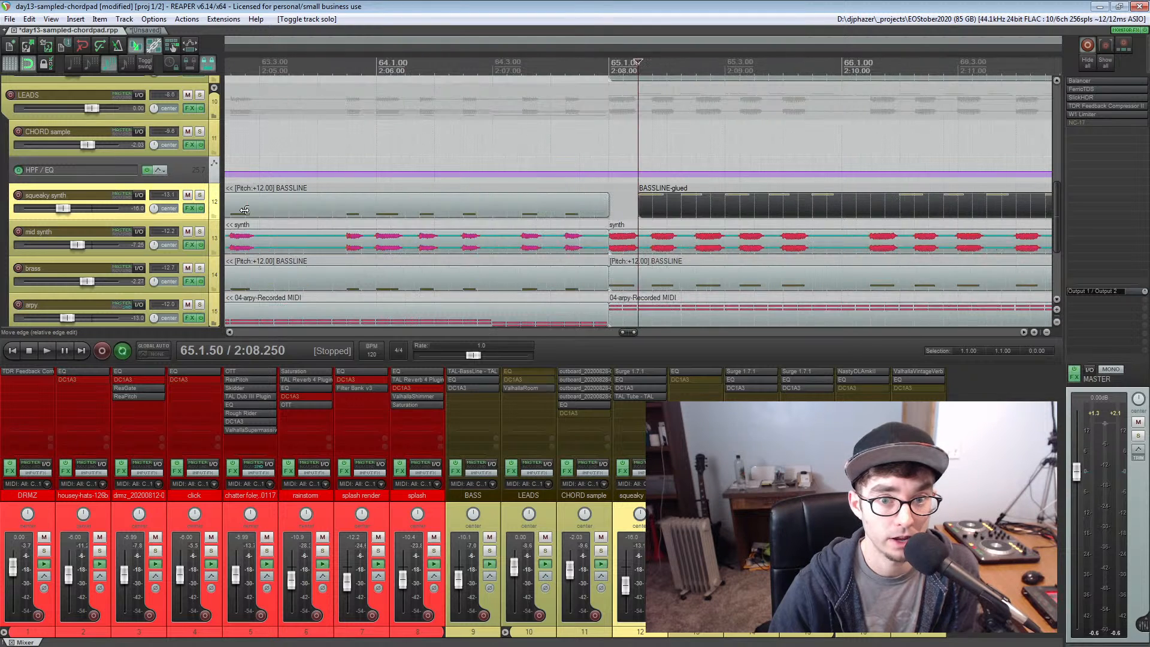
Solo the squeaky synth and brass tracks together and audition them from bar 65
click(200, 196)
click(199, 268)
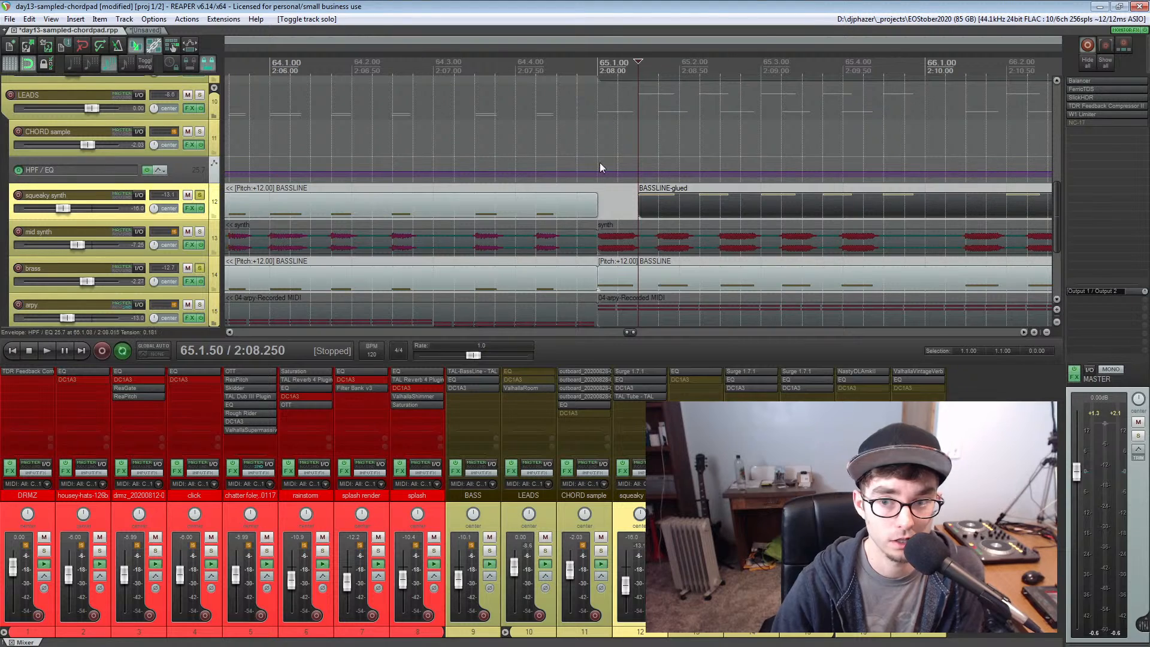
key(space)
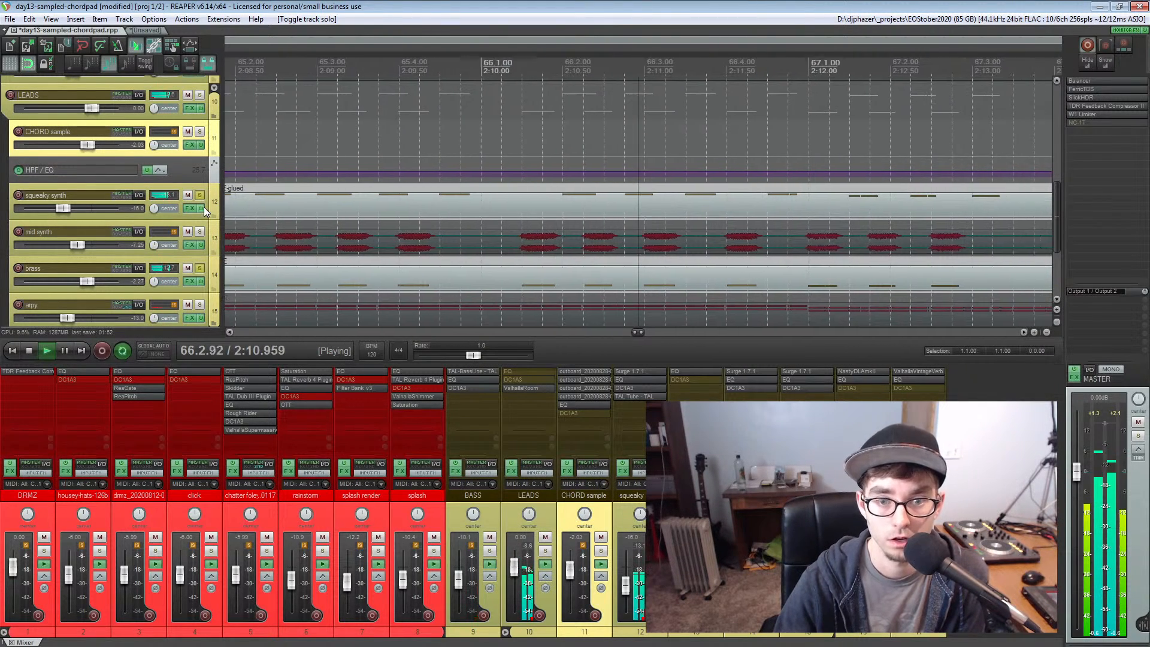
key(space)
Add the mid synth to the soloed leads, replay them from bar 65, and unsolo all tracks
scroll(262, 203, down, 4)
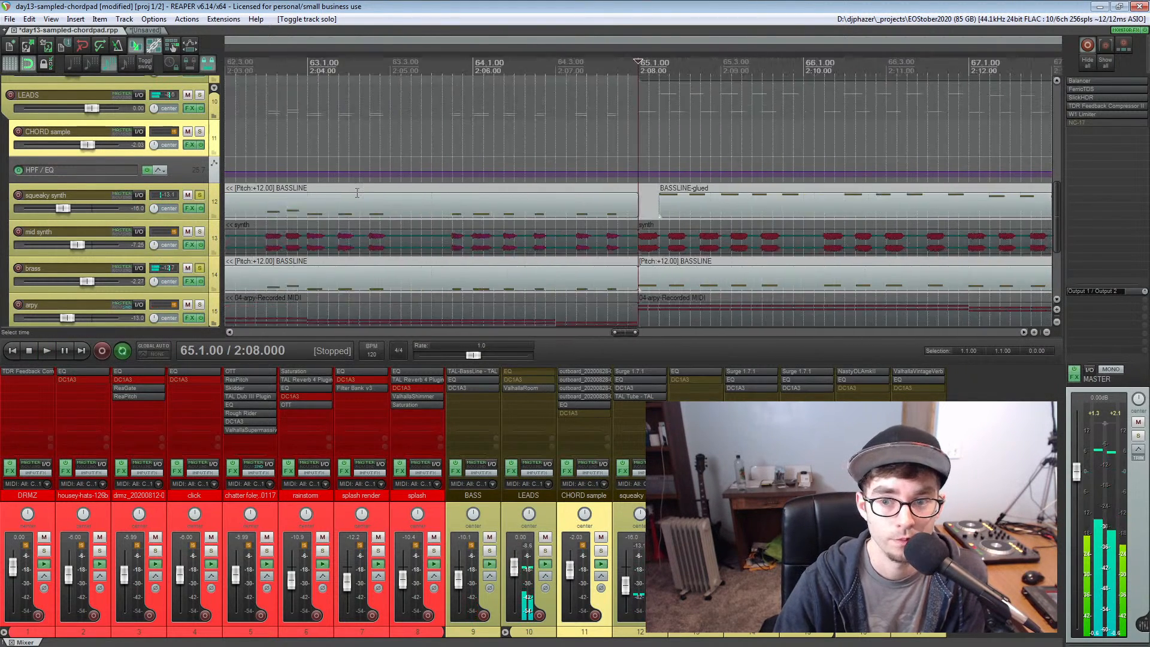
click(199, 233)
key(space)
key(space)
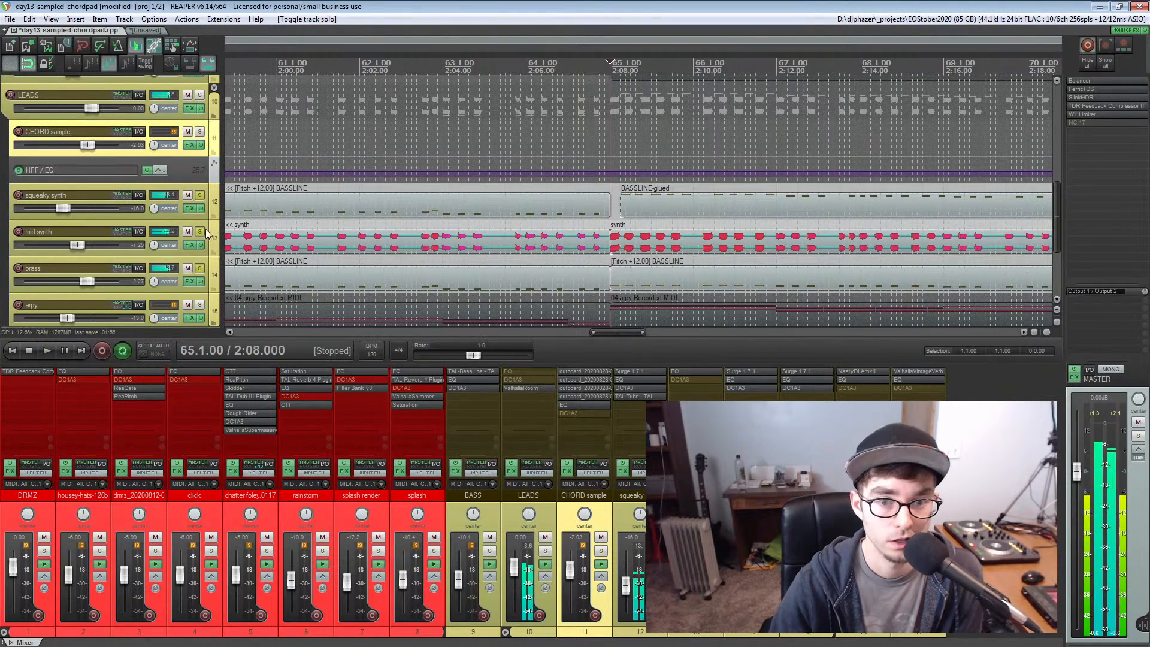
click(200, 232)
Place the edit cursor at bar 73 and examine the brass track's glued BASSLINE items there
scroll(702, 163, down, 2)
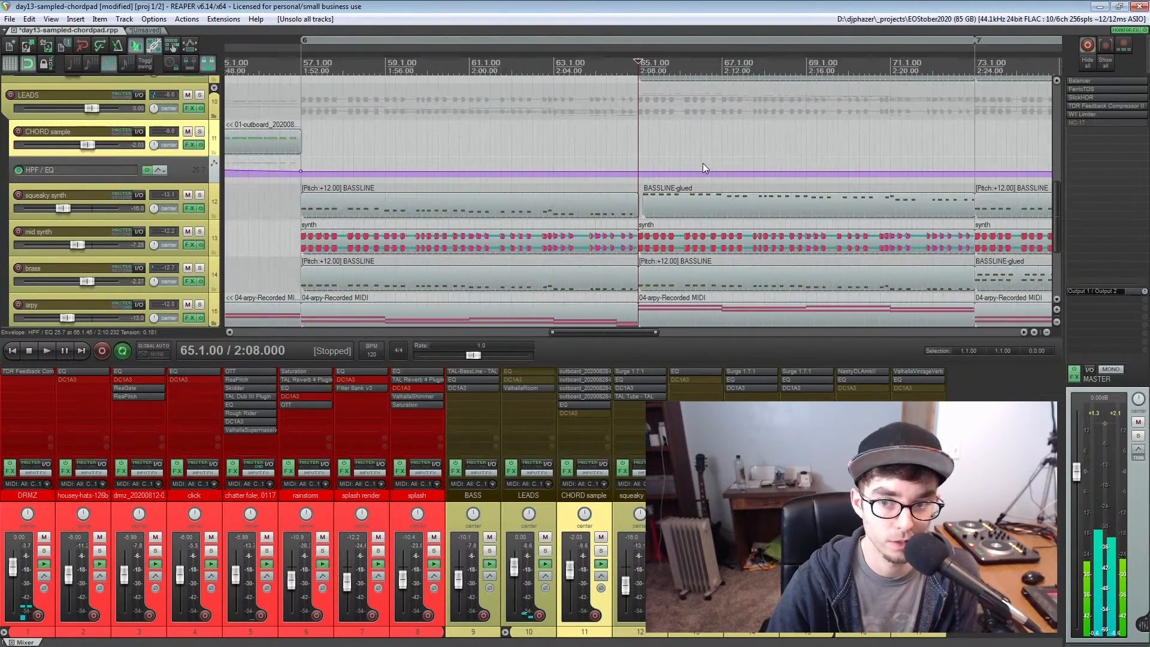
scroll(703, 163, down, 3)
scroll(703, 163, down, 4)
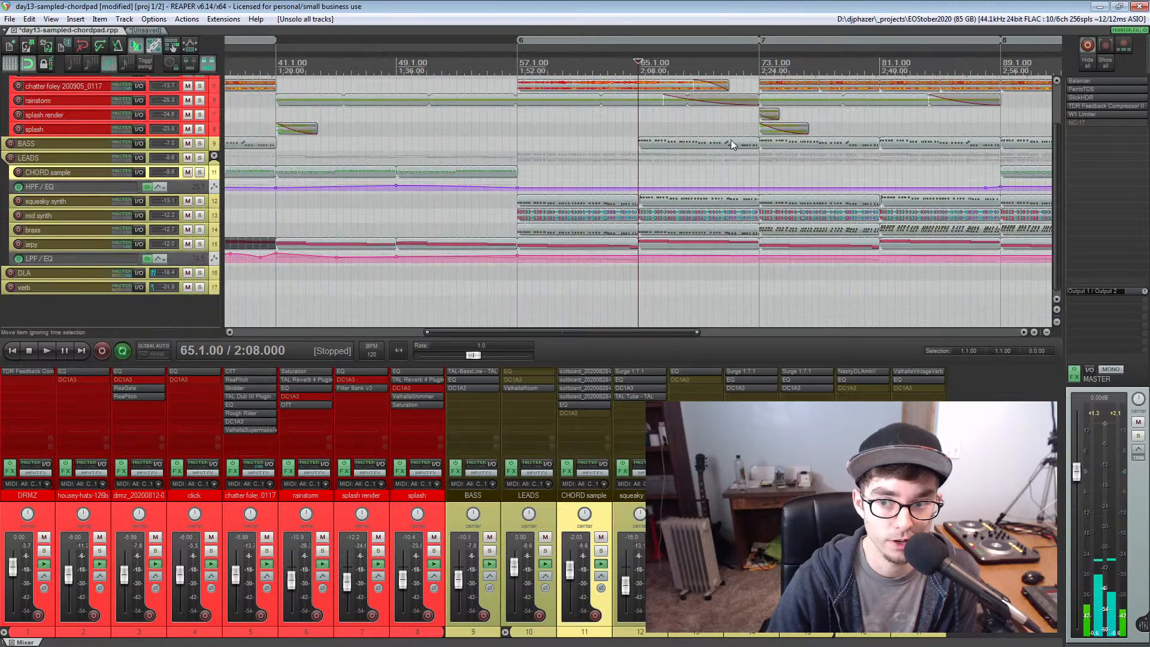
click(758, 172)
scroll(759, 173, up, 2)
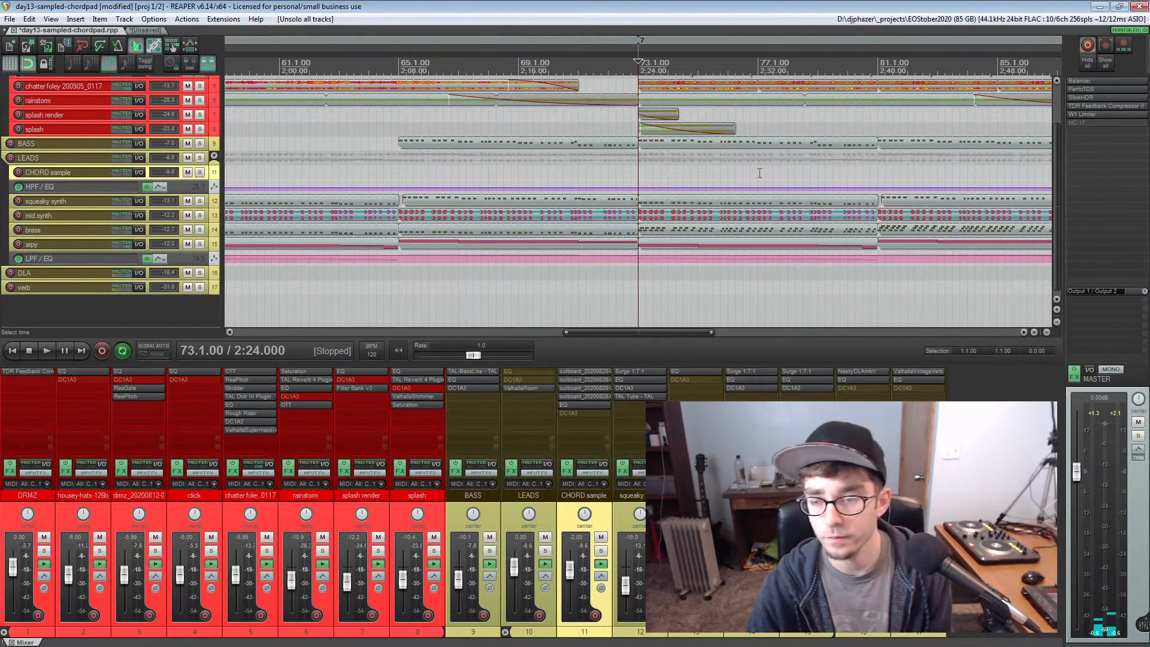
scroll(759, 173, up, 2)
scroll(757, 204, up, 4)
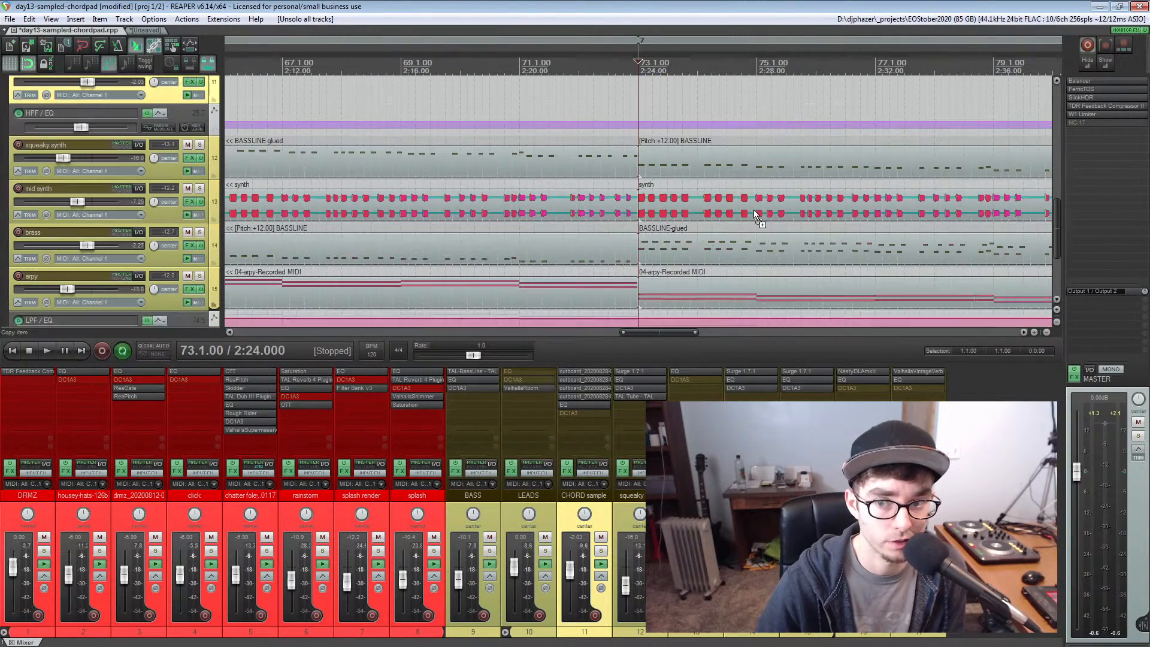
scroll(682, 246, down, 7)
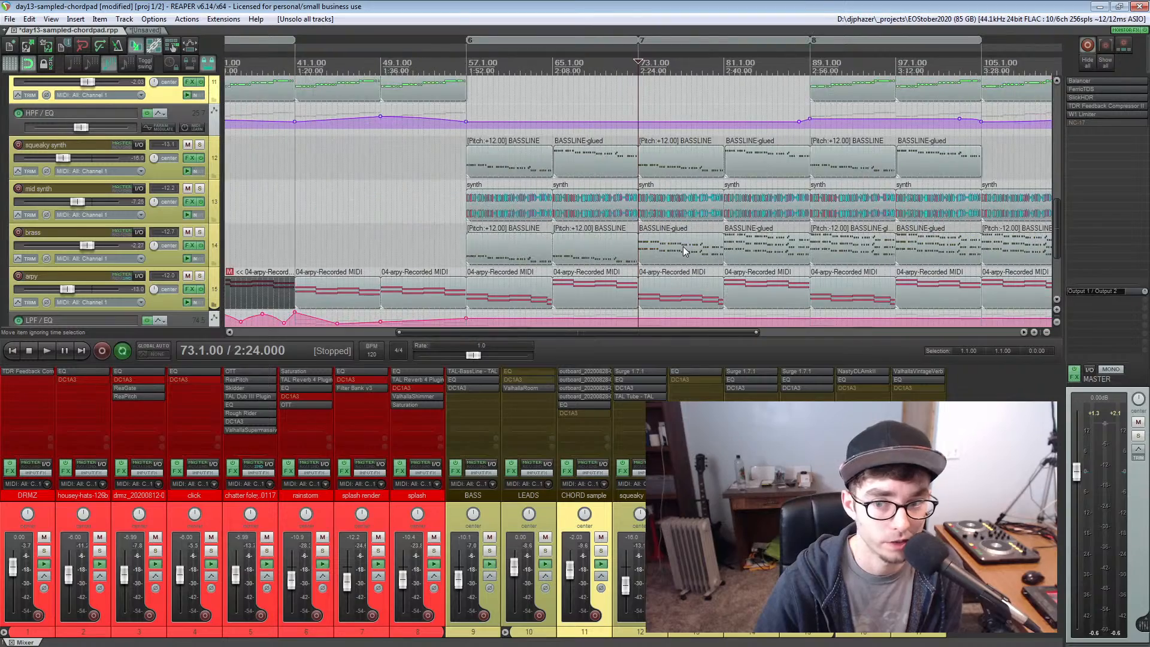
Play the full arrangement from bar 73 while viewing the following sections, then stop playback
key(space)
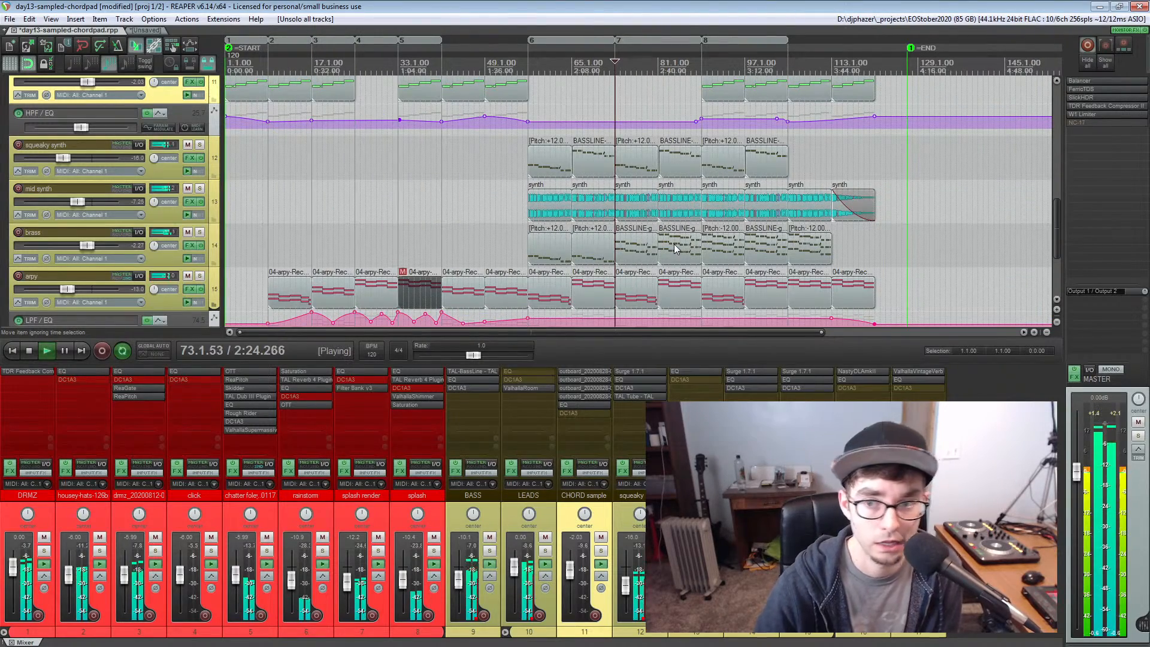
scroll(673, 243, down, 5)
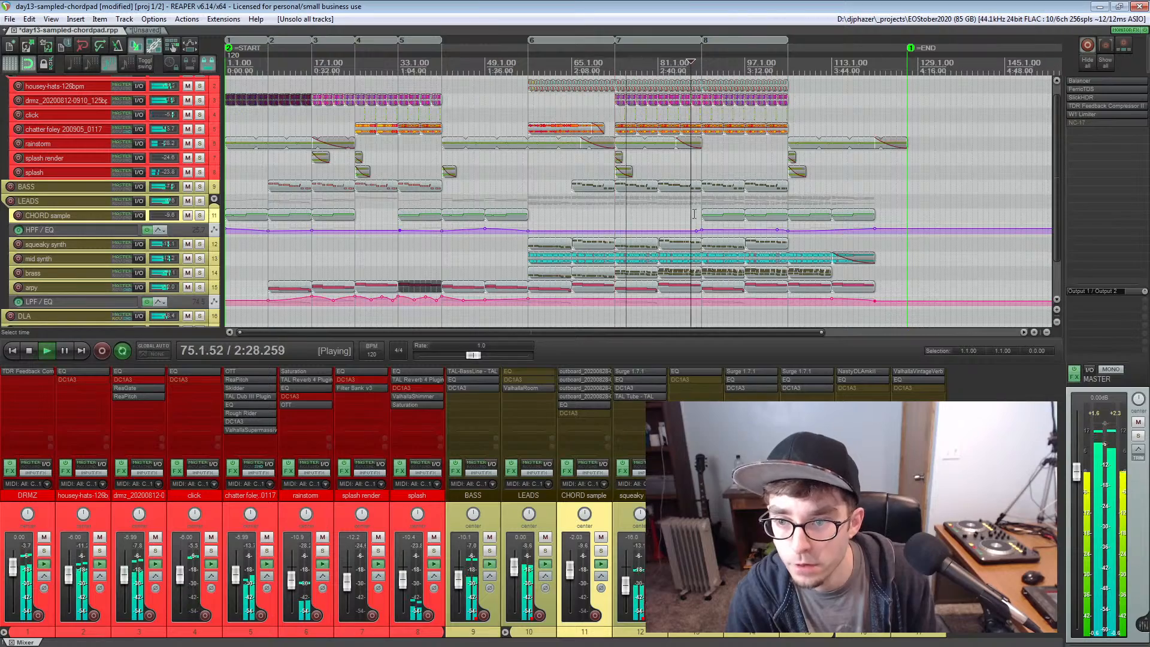
scroll(691, 217, up, 3)
scroll(692, 213, right, 4)
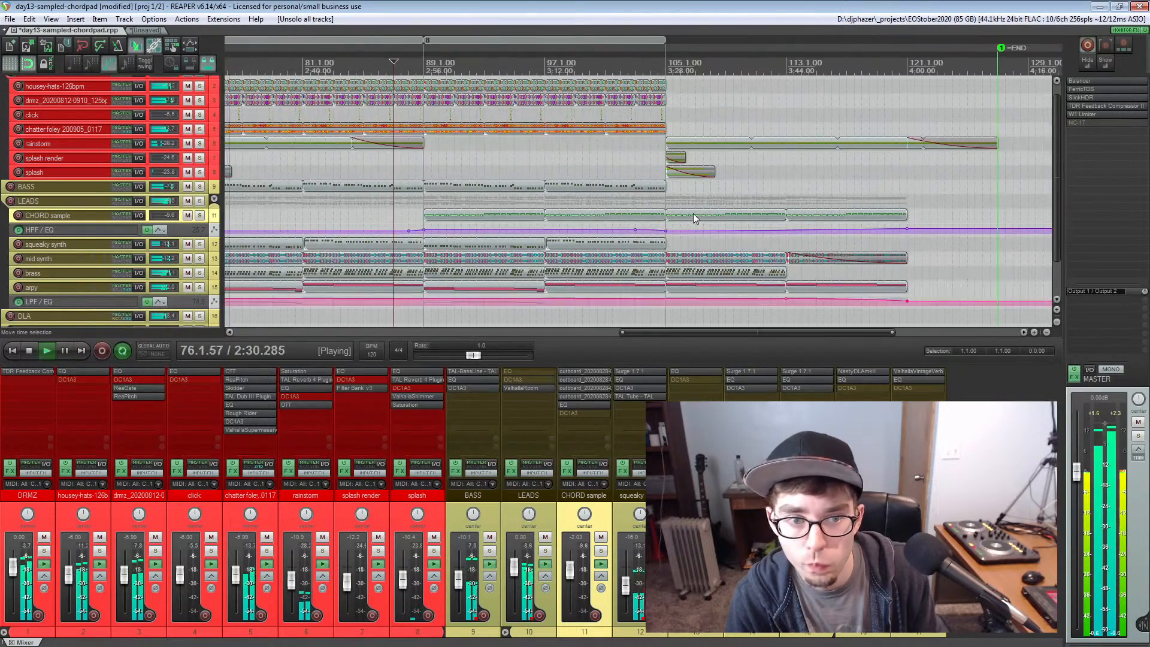
key(space)
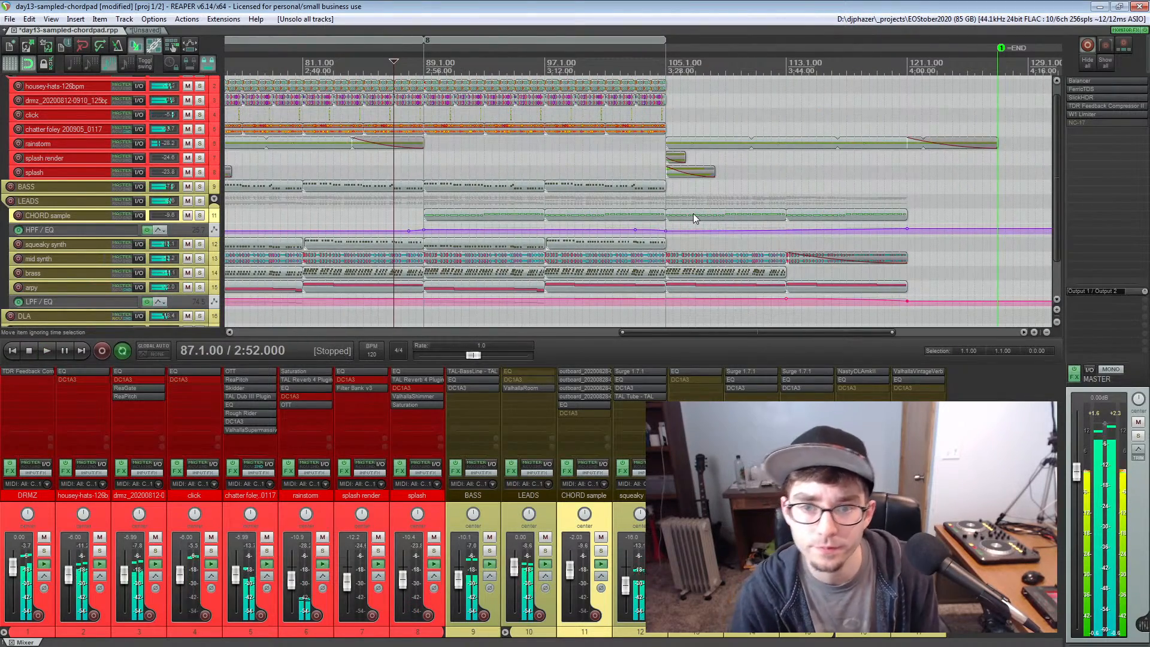
Play from bar 88, solo the LEADS folder and the BASS track together, and unsolo both
click(409, 212)
key(space)
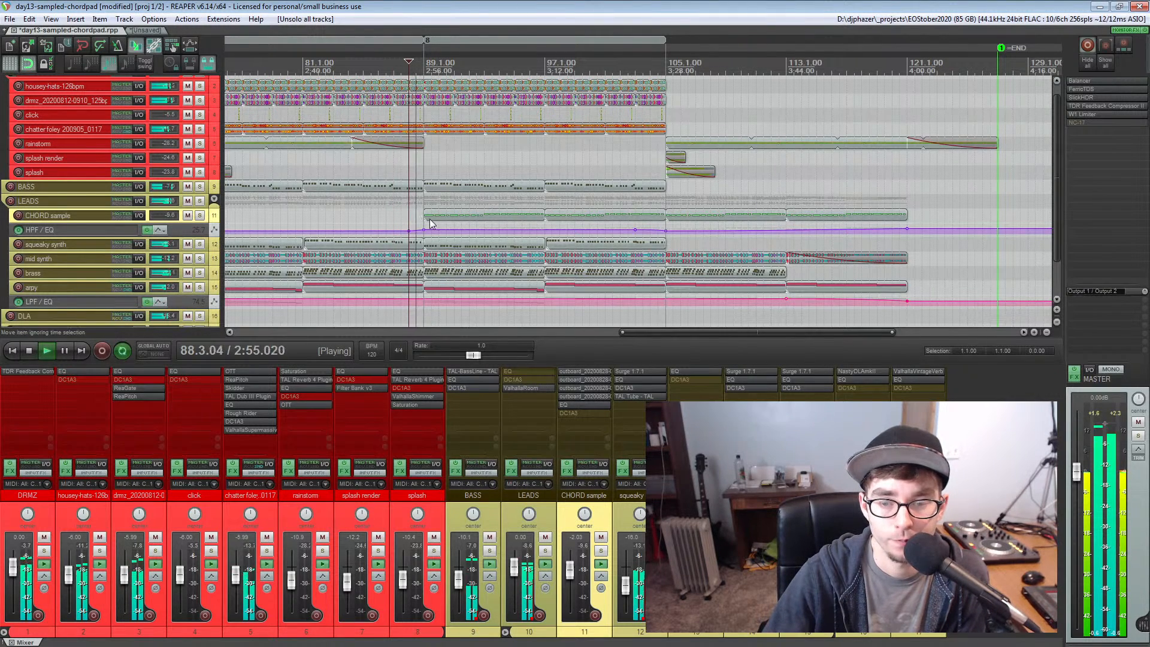
click(200, 201)
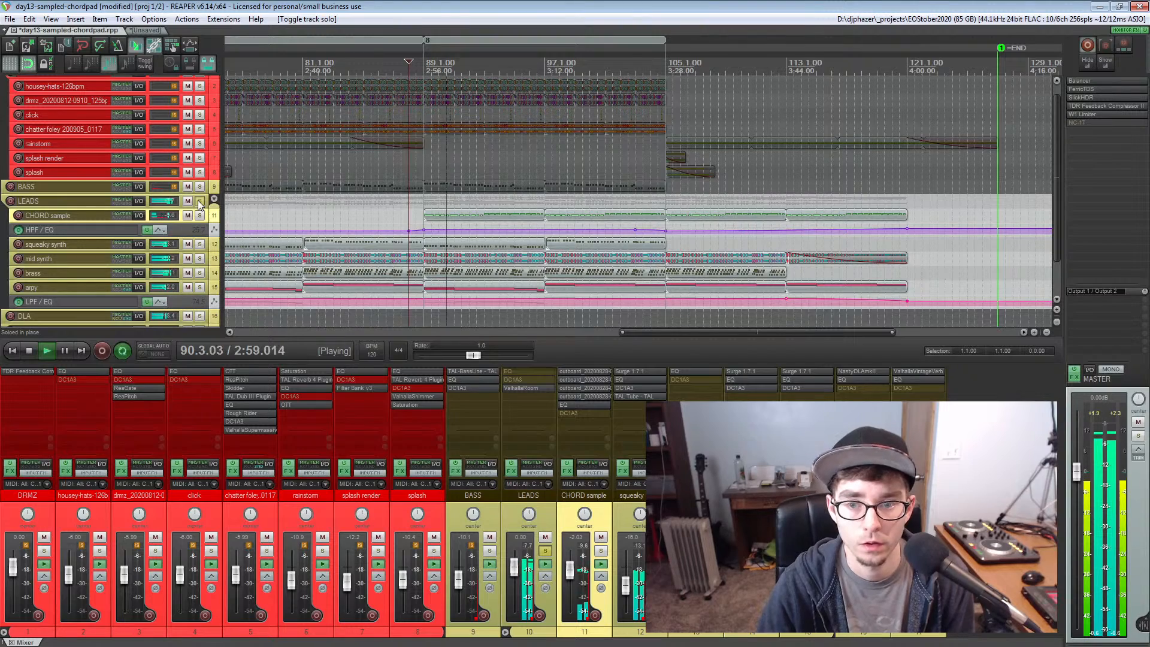
click(200, 186)
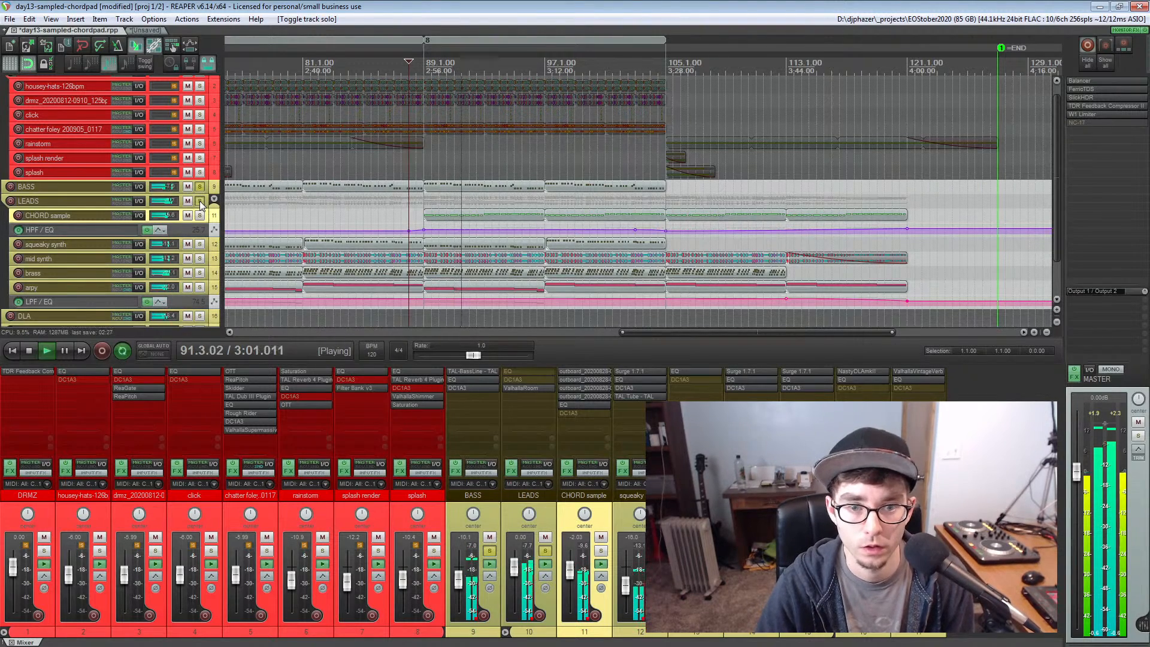
click(199, 201)
click(200, 186)
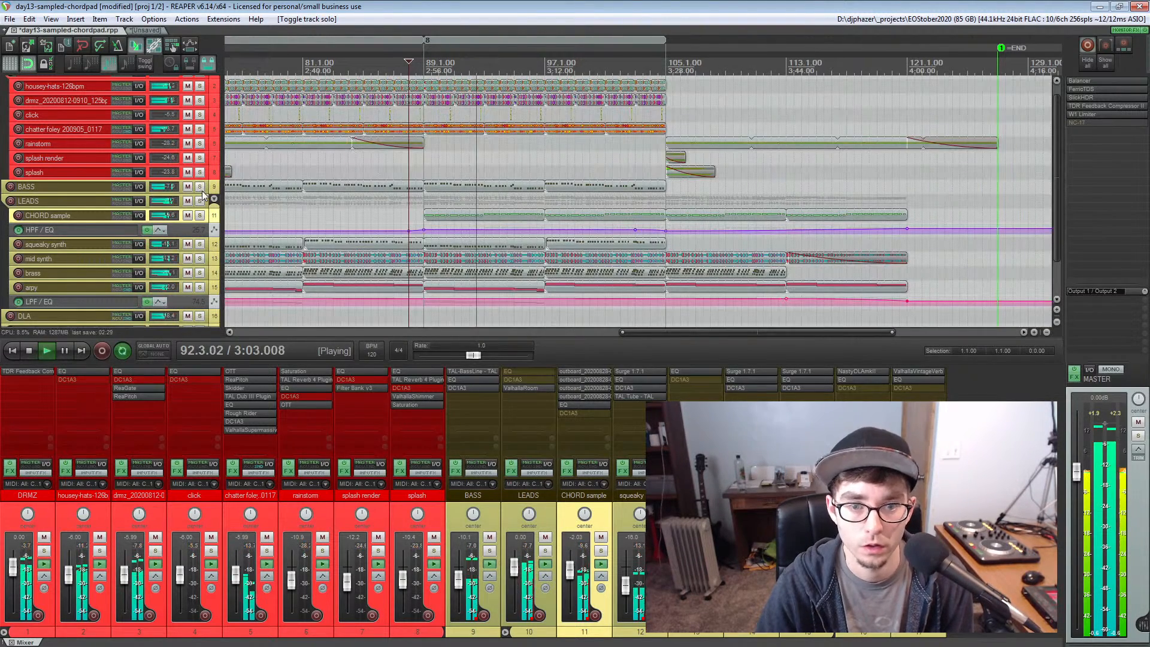
Audition the transition into the outro at bar 105, stop playback, and place the edit cursor at bar 106
scroll(580, 178, down, 4)
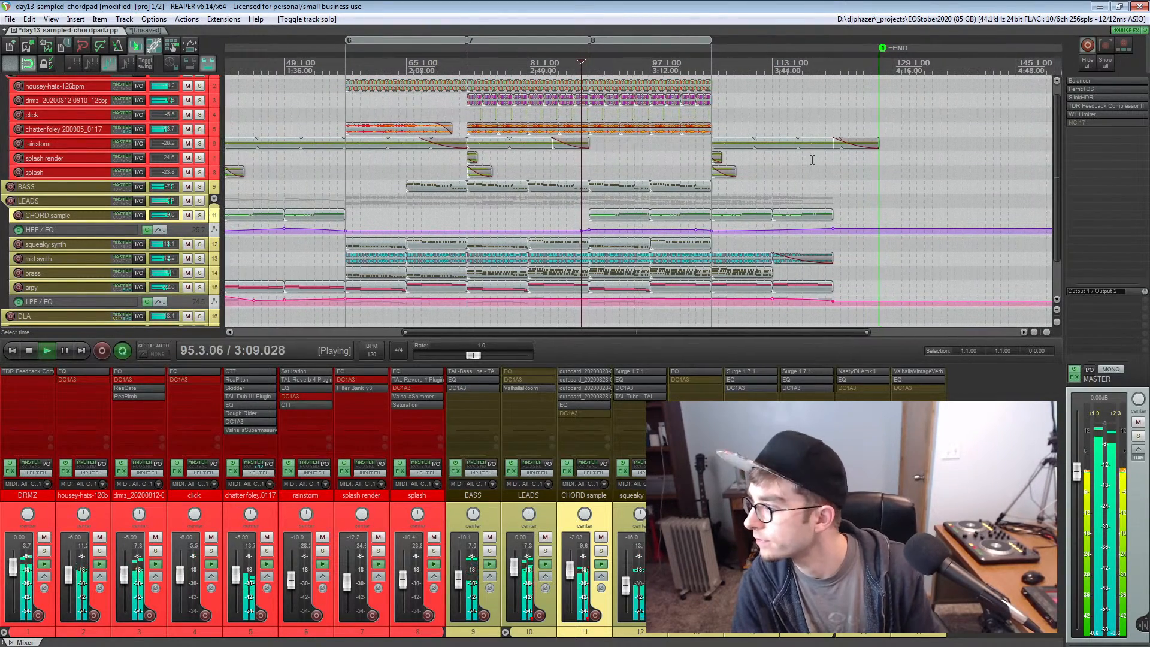
scroll(701, 170, up, 4)
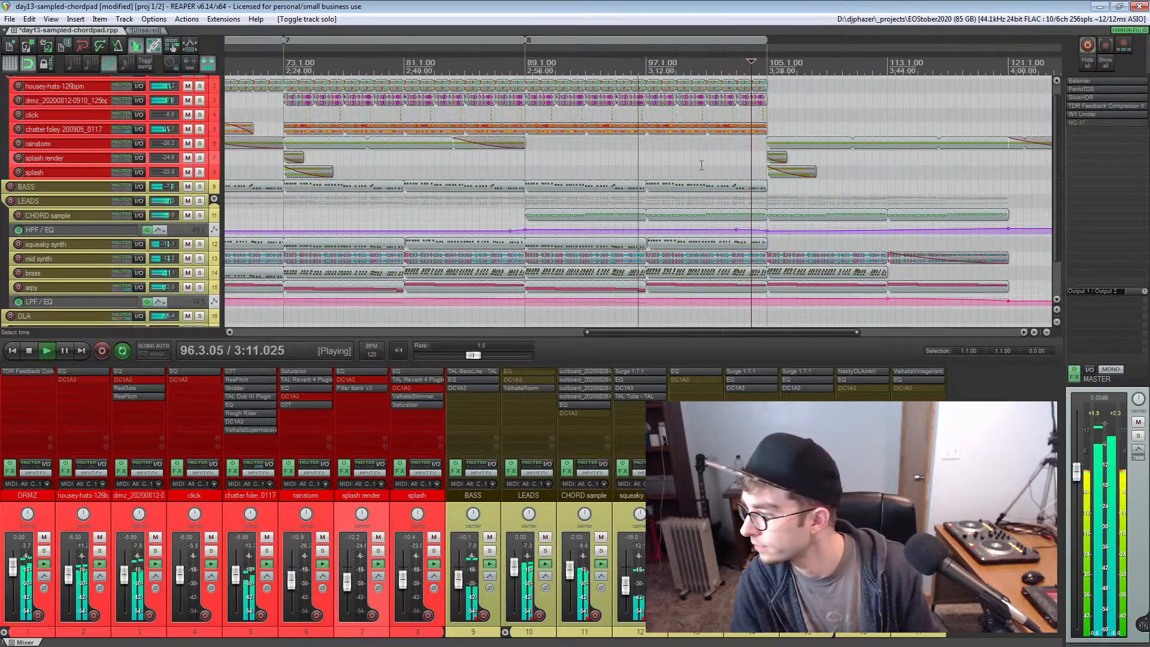
scroll(719, 162, up, 4)
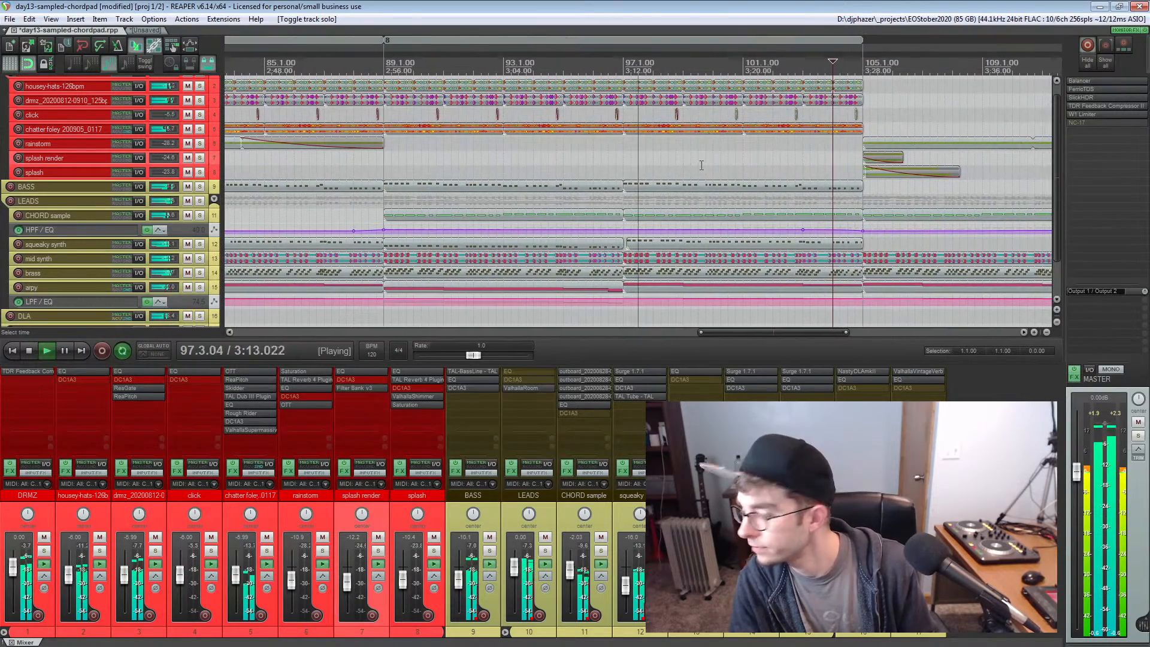
scroll(838, 159, down, 5)
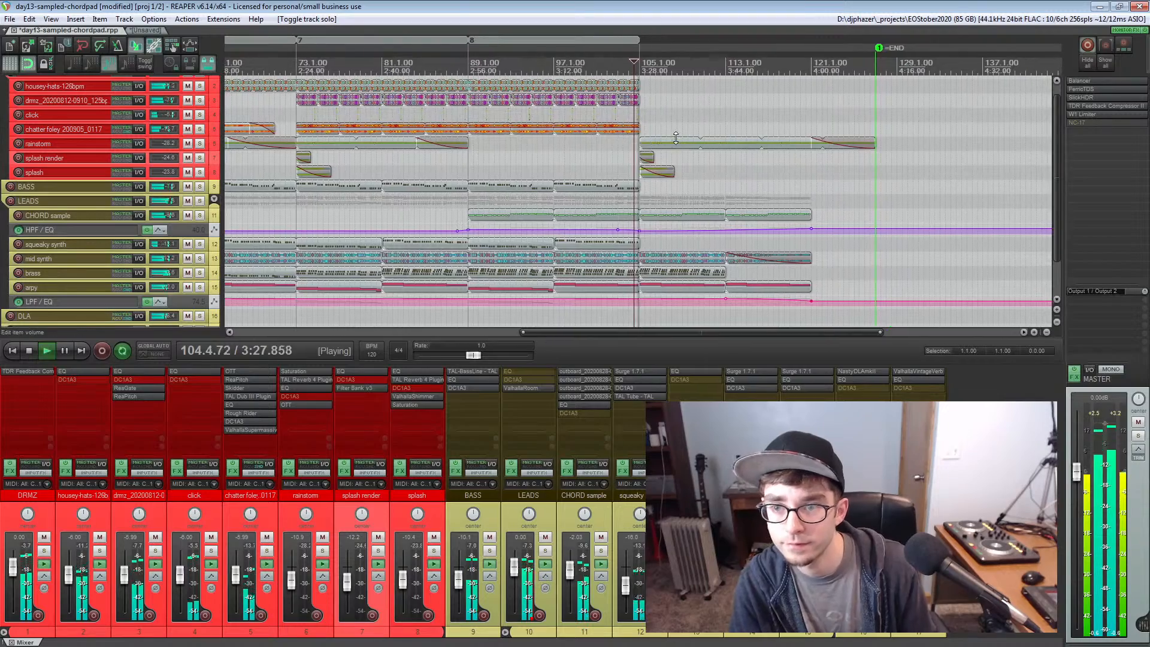
scroll(676, 138, up, 5)
scroll(779, 156, down, 4)
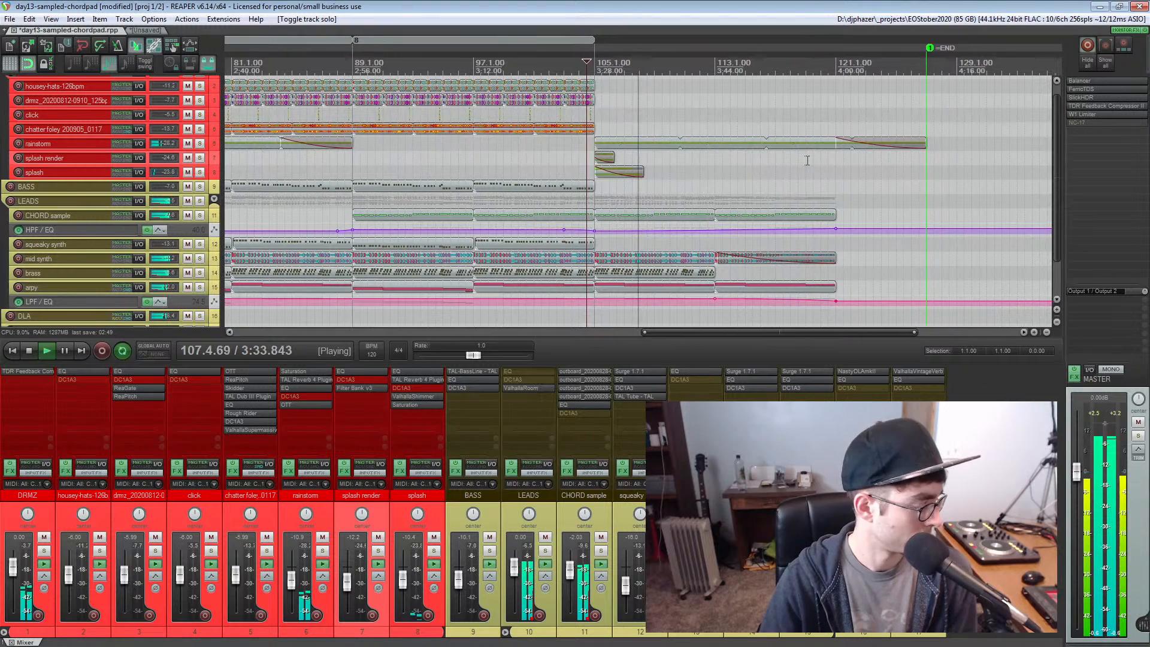
key(space)
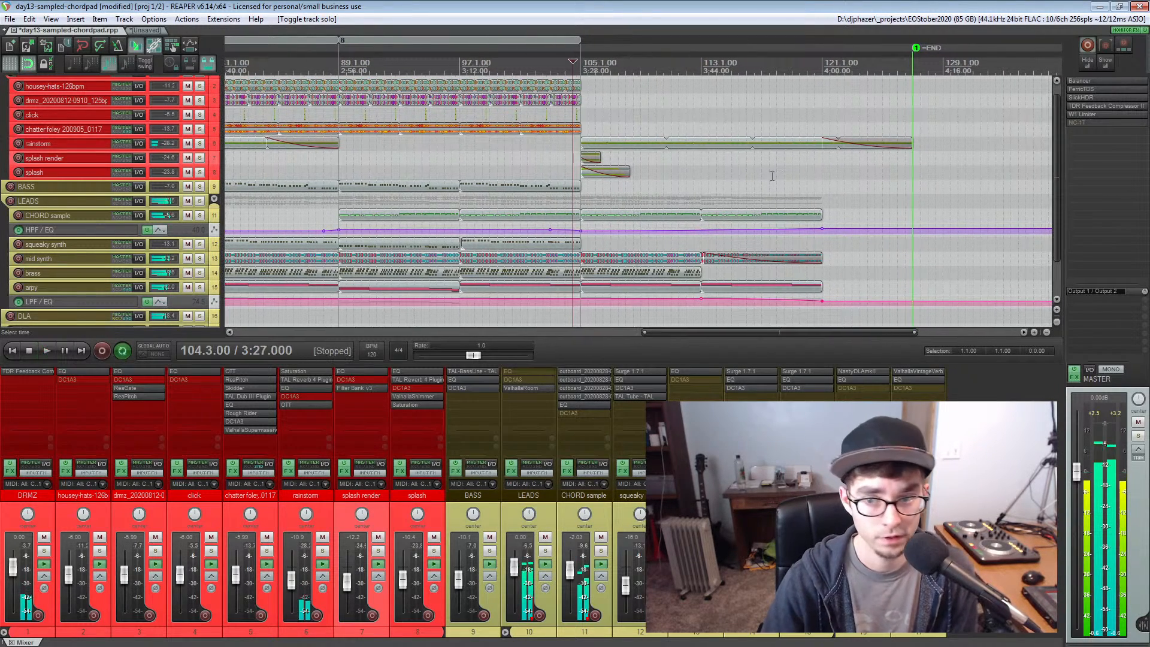
click(590, 130)
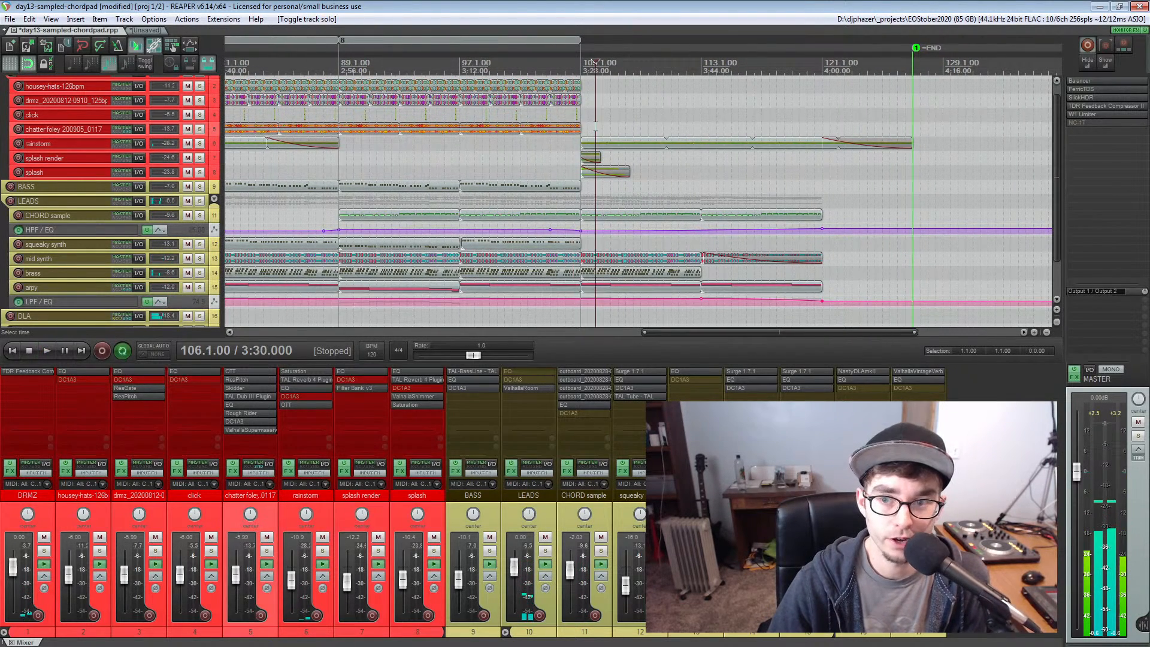
scroll(589, 130, up, 2)
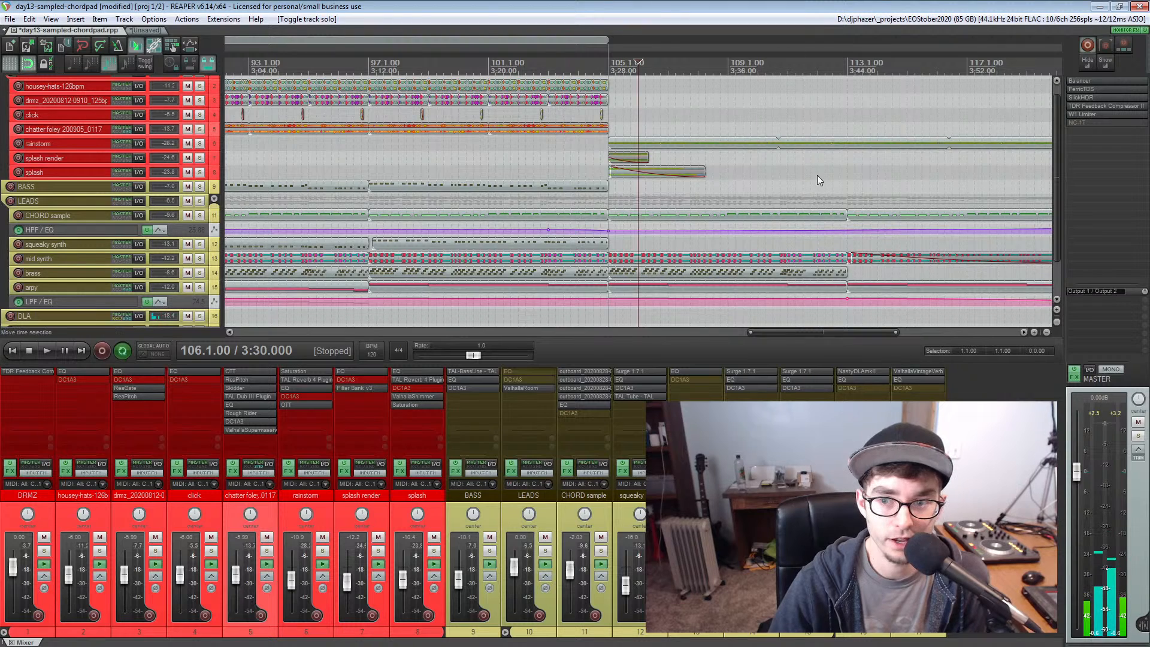
Play the outro from bar 113, jump ahead to about bar 121 to hear the rainstorm fade, and stop playback
scroll(817, 175, right, 5)
click(547, 185)
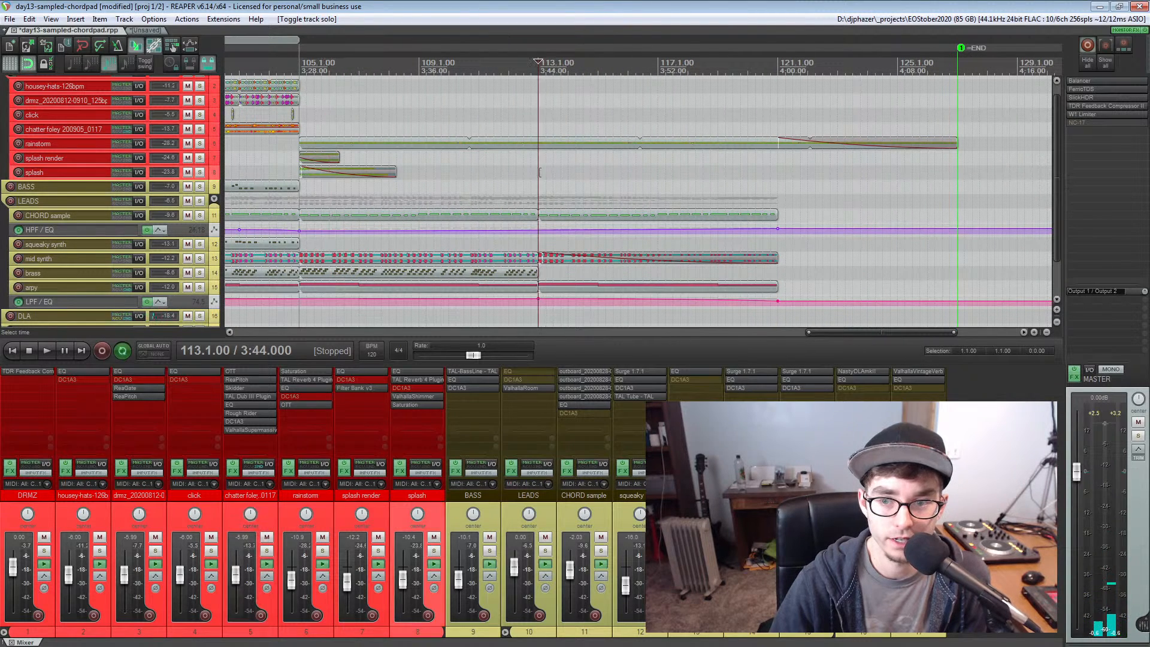
key(space)
click(641, 62)
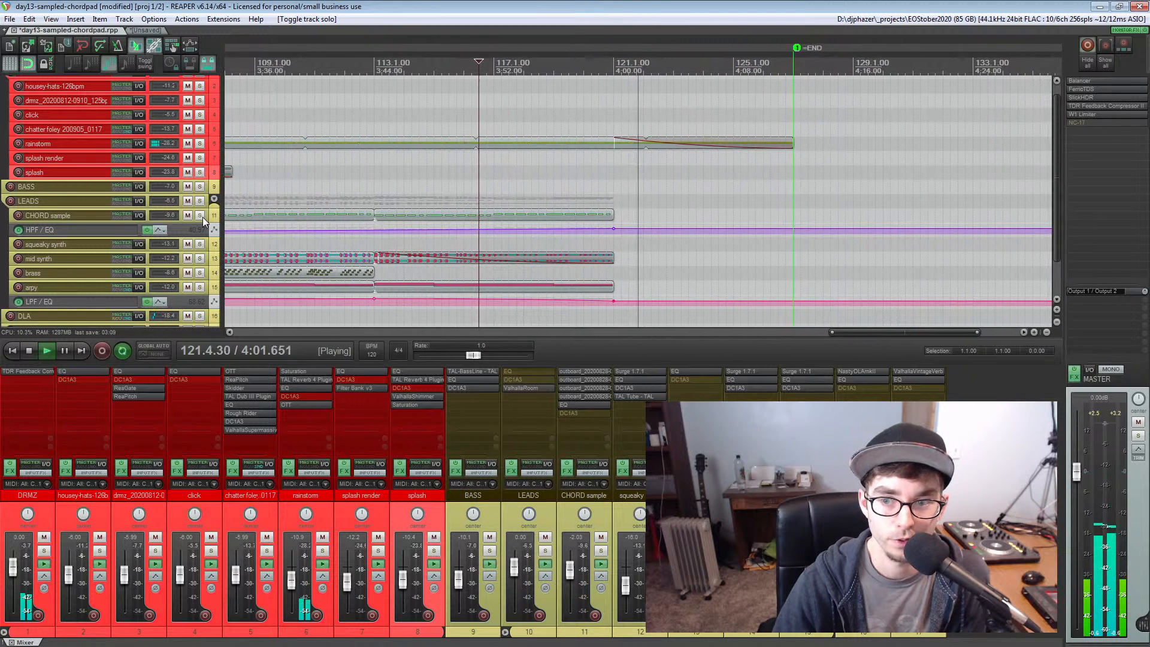
key(space)
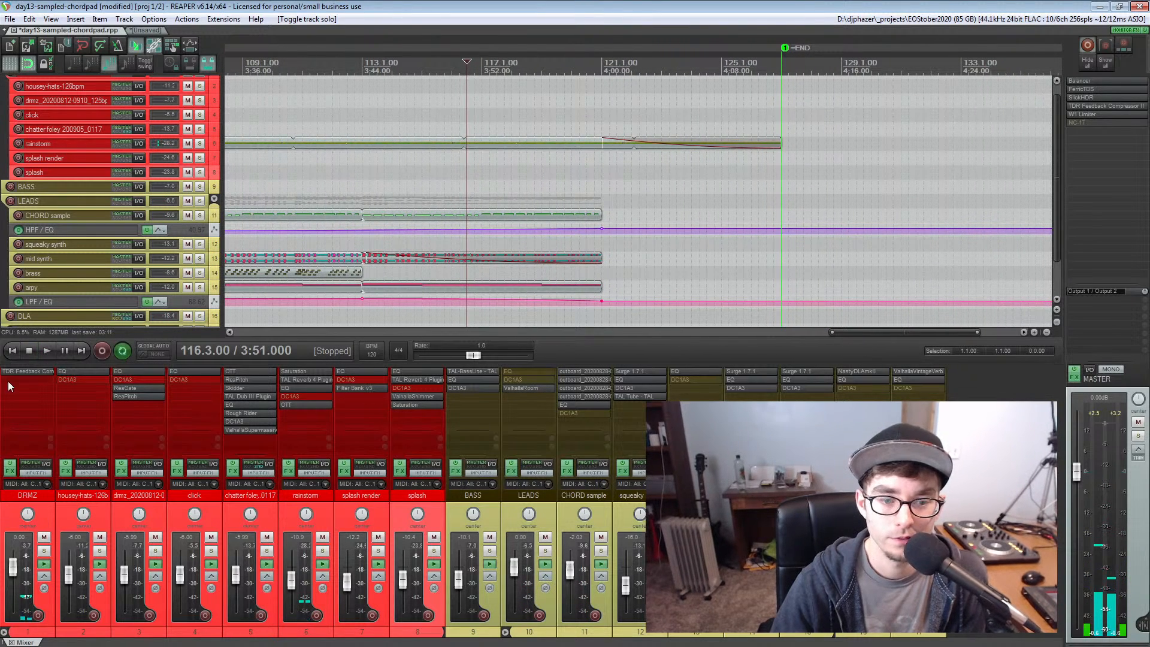
Solo the CHORD sample and rainstorm tracks, audition them together from bar 9, stop playback, and unsolo all tracks
key(Home)
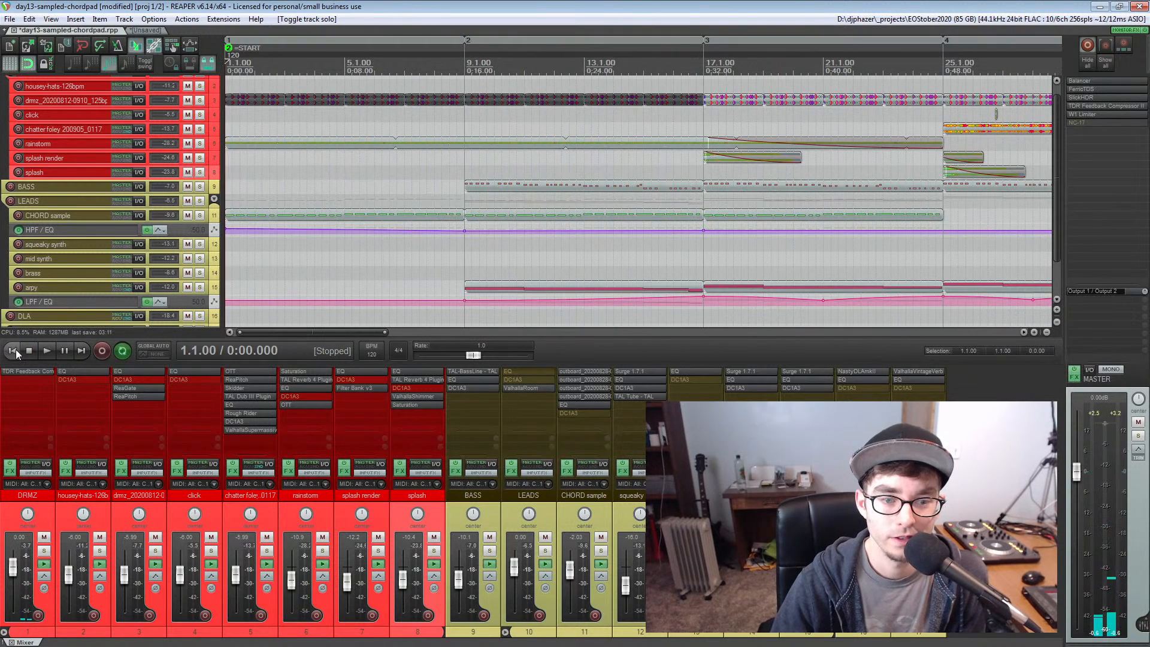
click(199, 216)
click(199, 143)
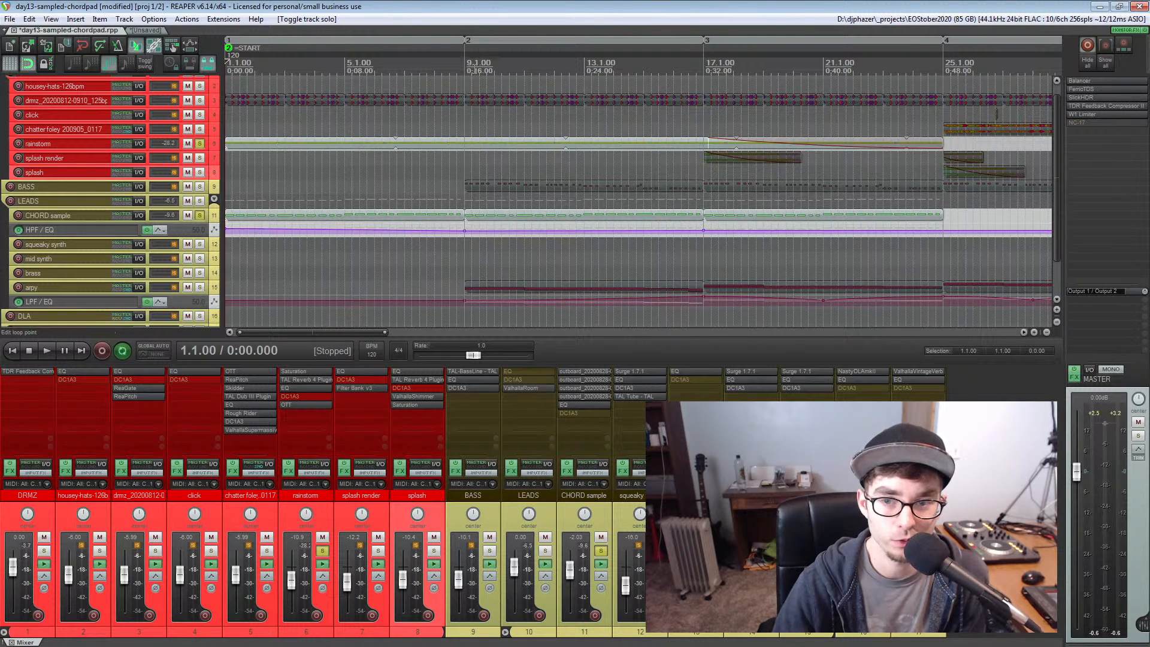
click(465, 62)
key(space)
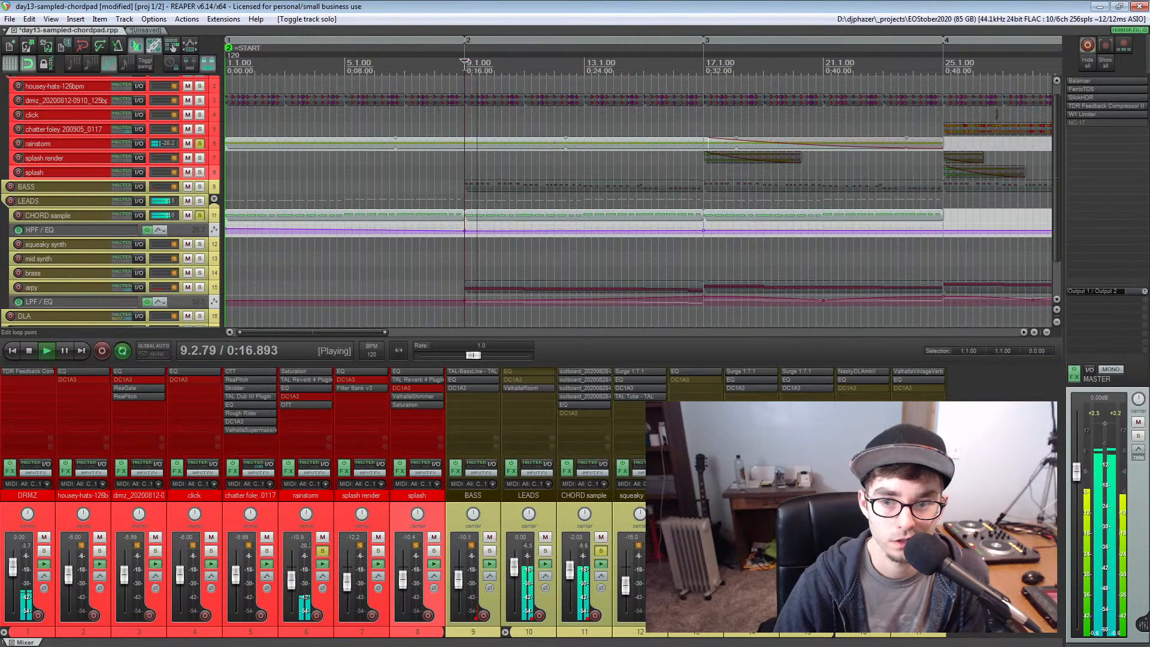
key(space)
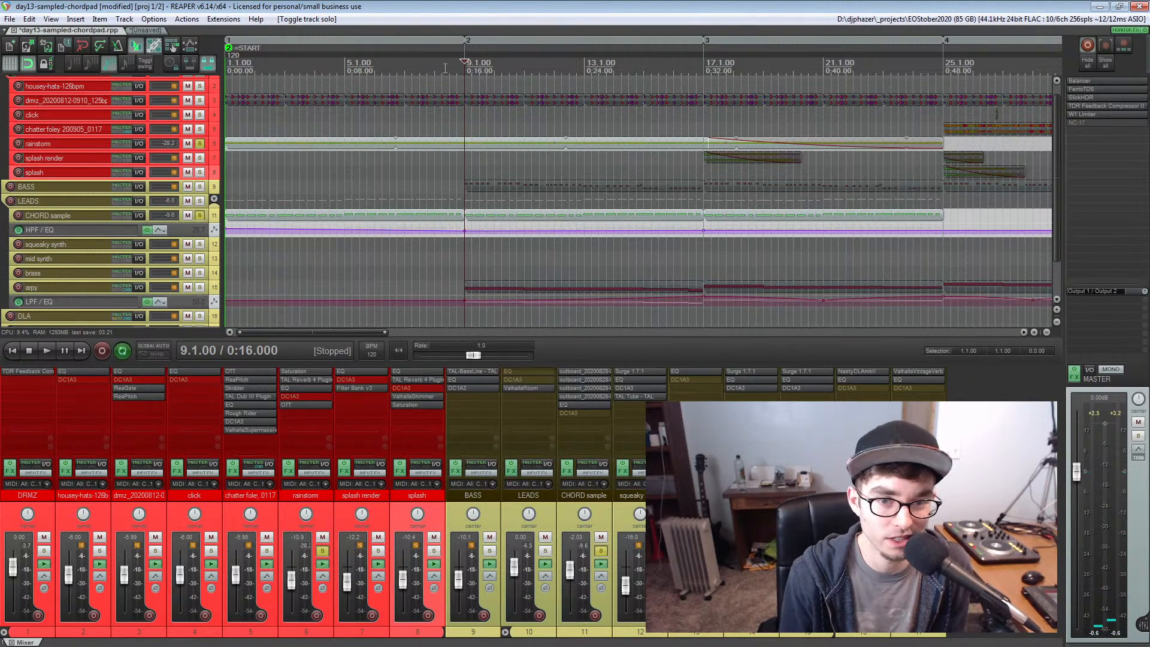
click(200, 143)
Examine the whole arrangement from the start to the END marker, selecting the CHORD sample track
scroll(365, 139, down, 5)
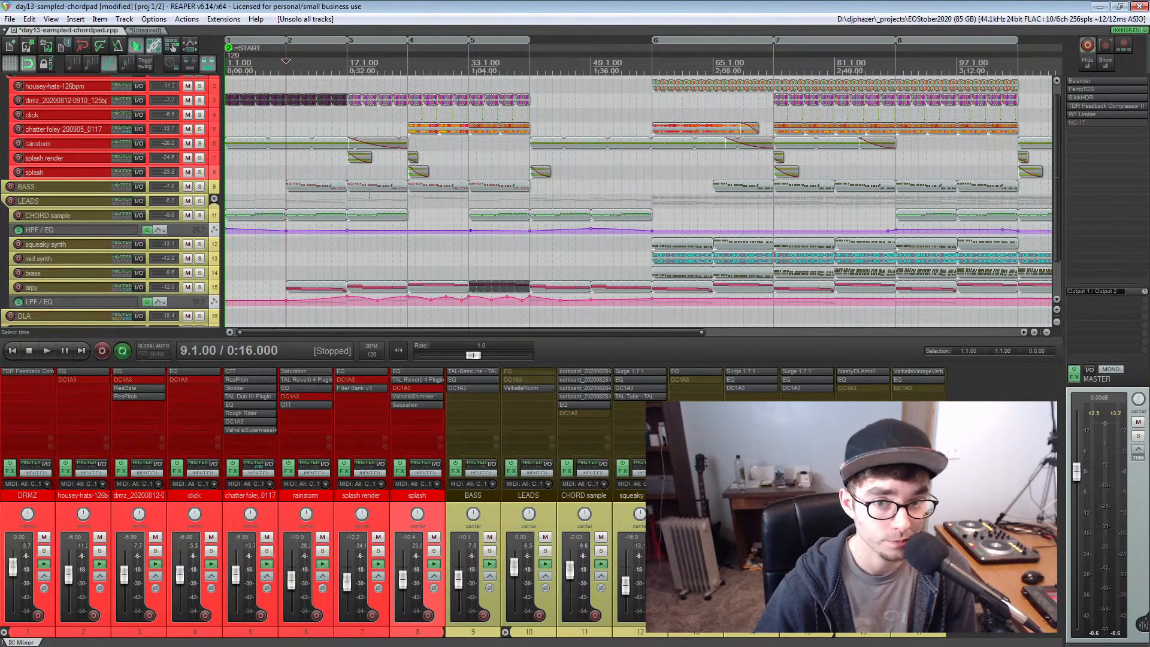
scroll(369, 195, down, 2)
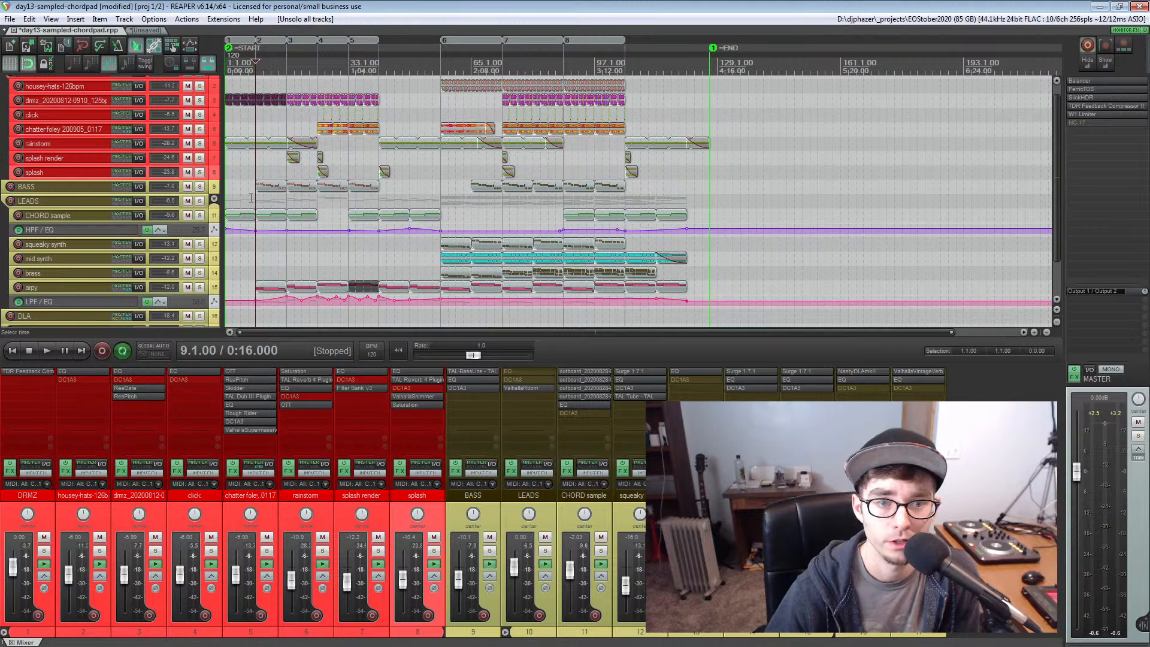
click(77, 214)
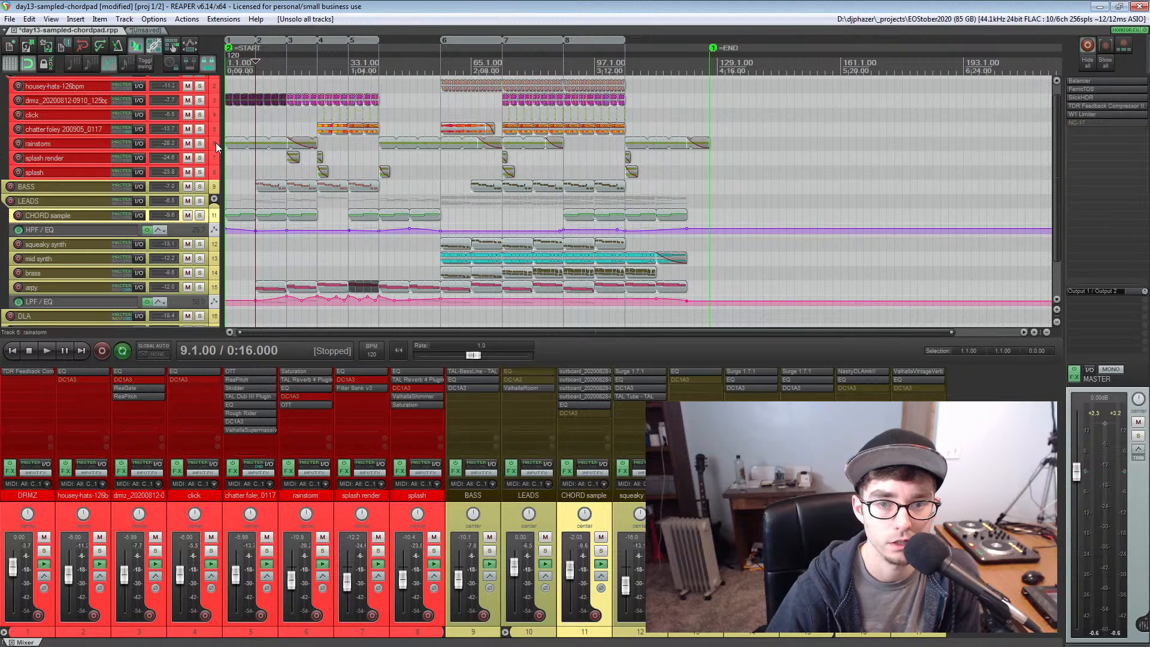
scroll(352, 231, down, 2)
scroll(352, 231, down, 1)
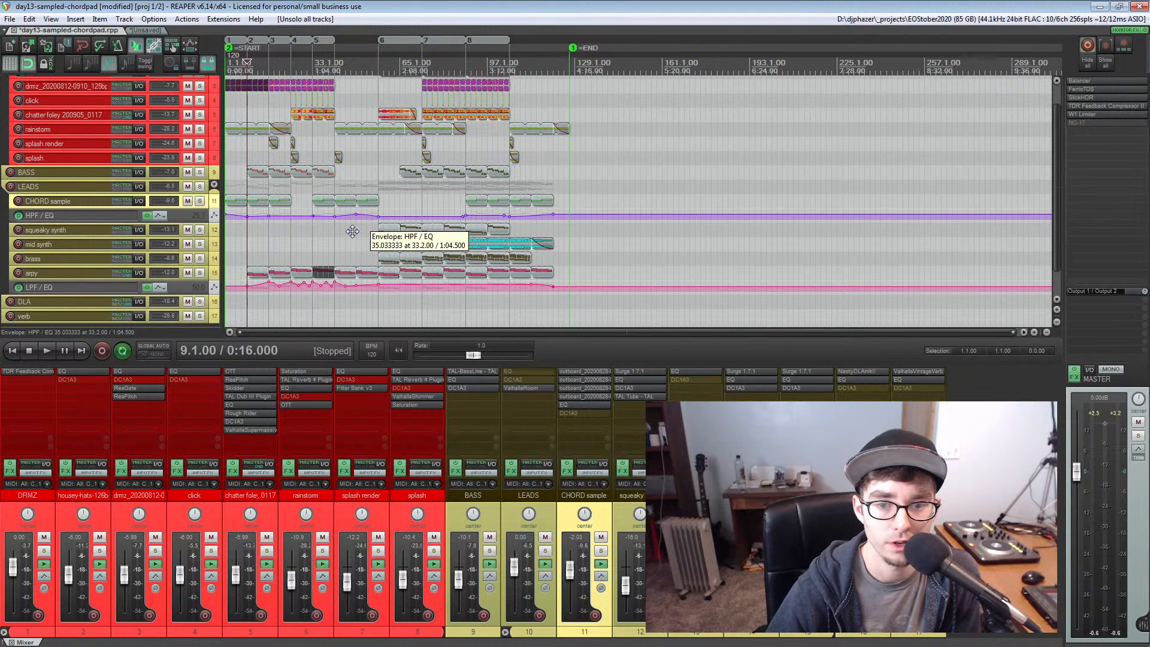
scroll(352, 231, up, 2)
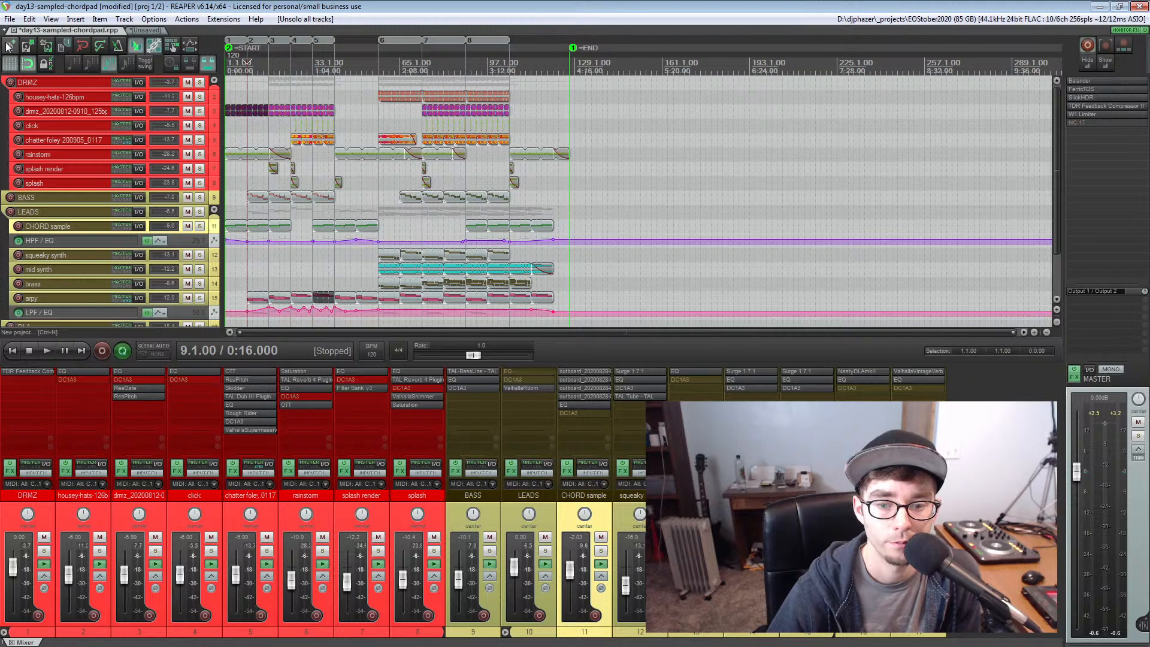
Save the day13-sampled-chordpad project and close it, leaving only the unsaved project open
click(46, 47)
click(11, 46)
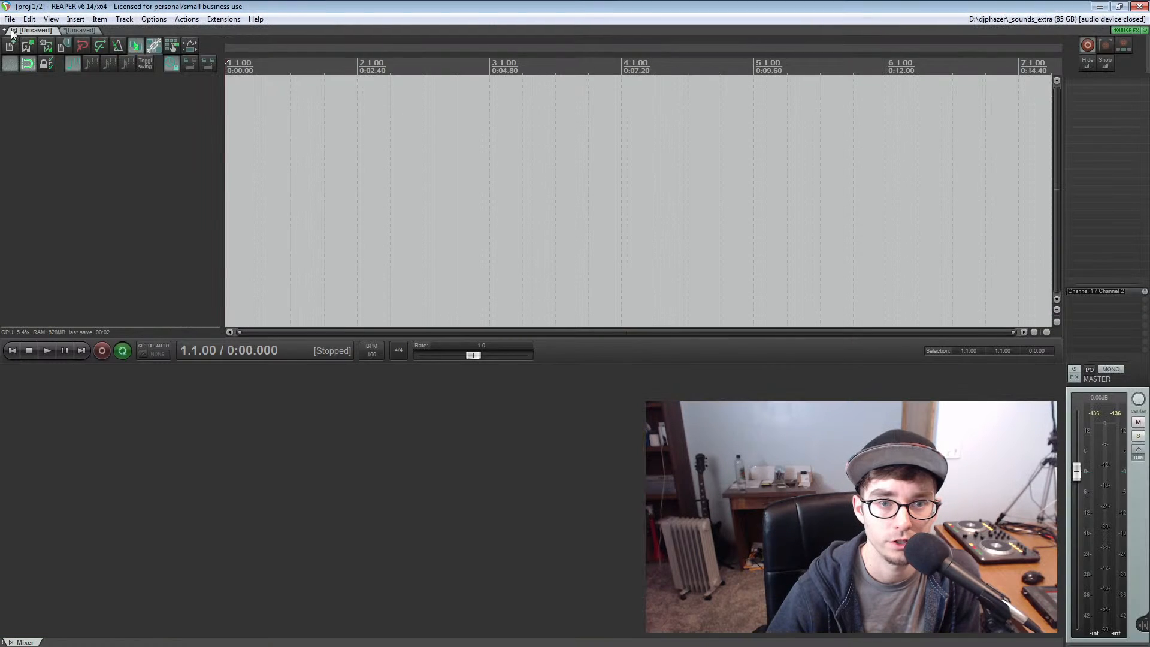
click(12, 30)
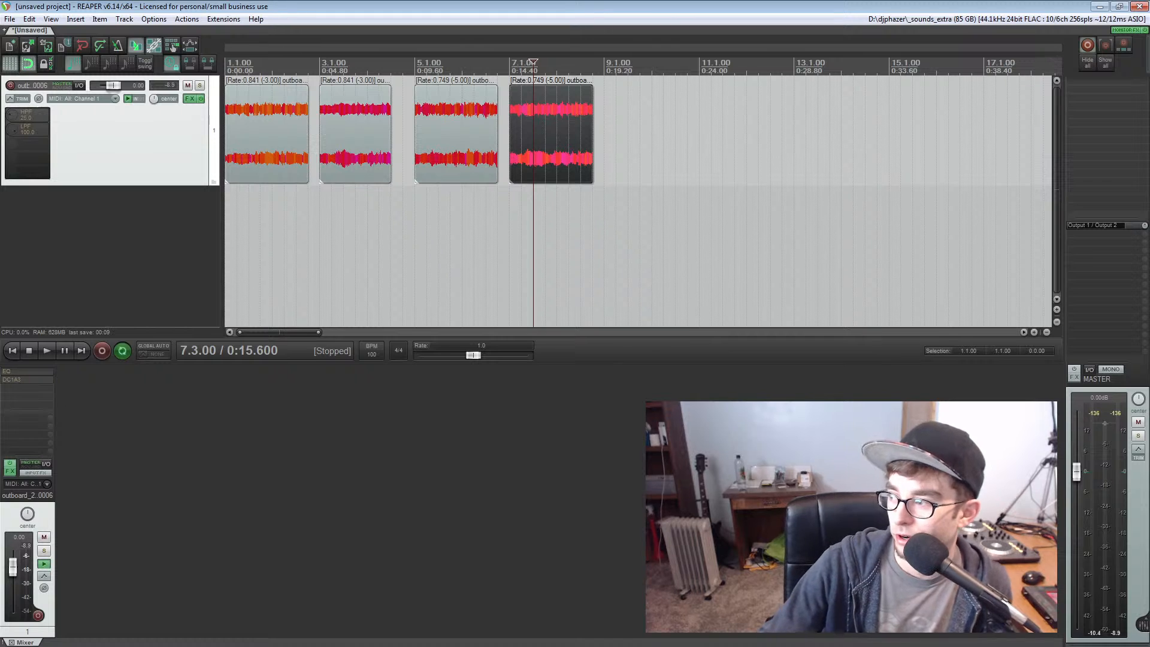
Start a new empty project, discarding the unsaved one that holds the four pitched outboard samples
key(alt+Tab)
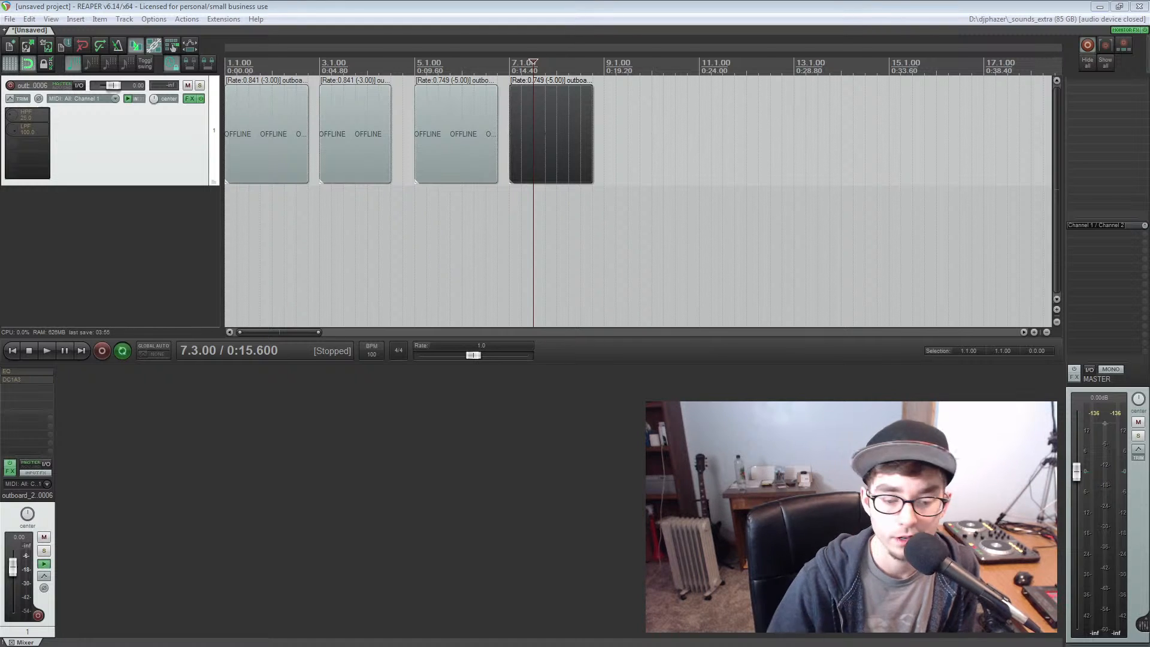
click(421, 2)
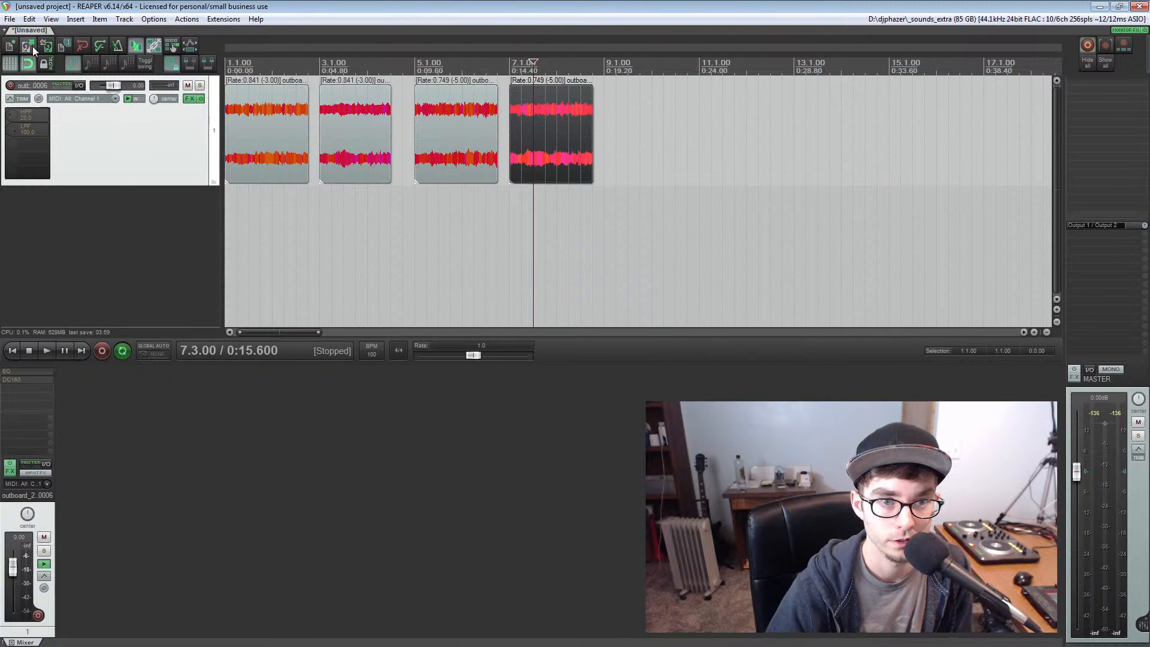
click(9, 47)
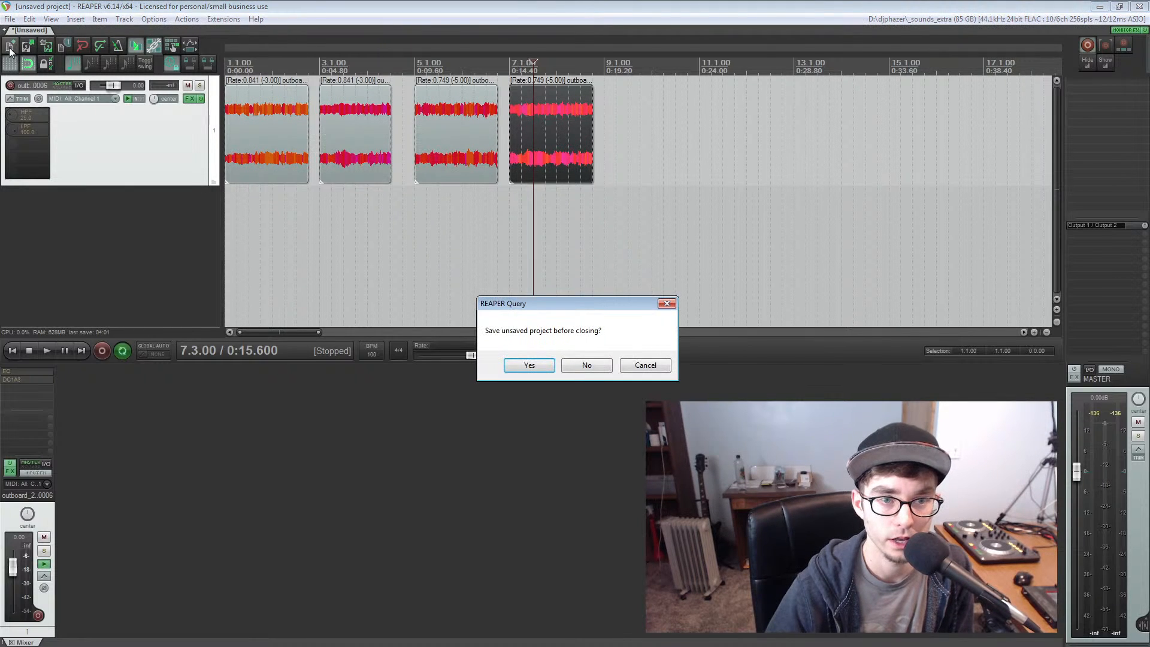
key(n)
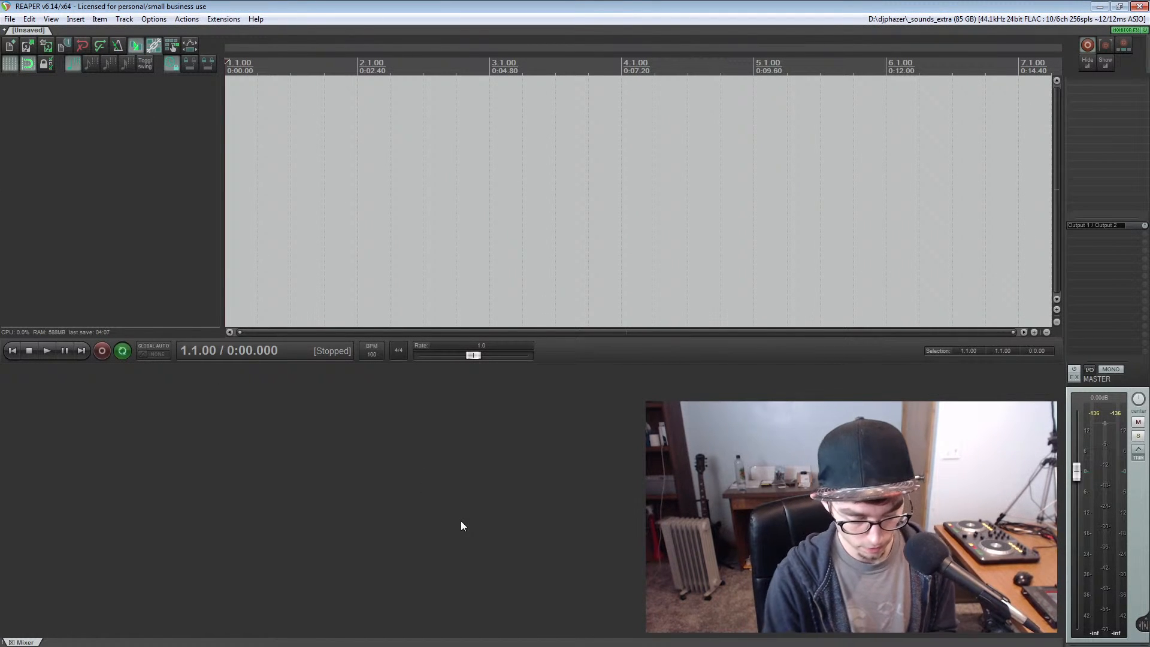
key(m)
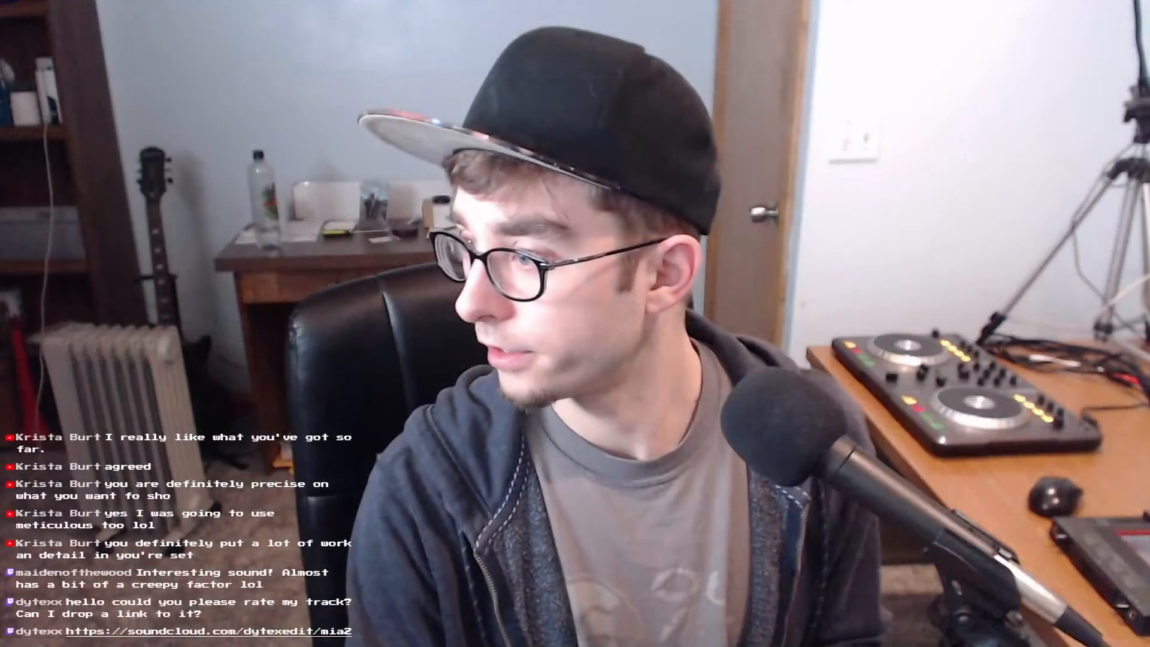